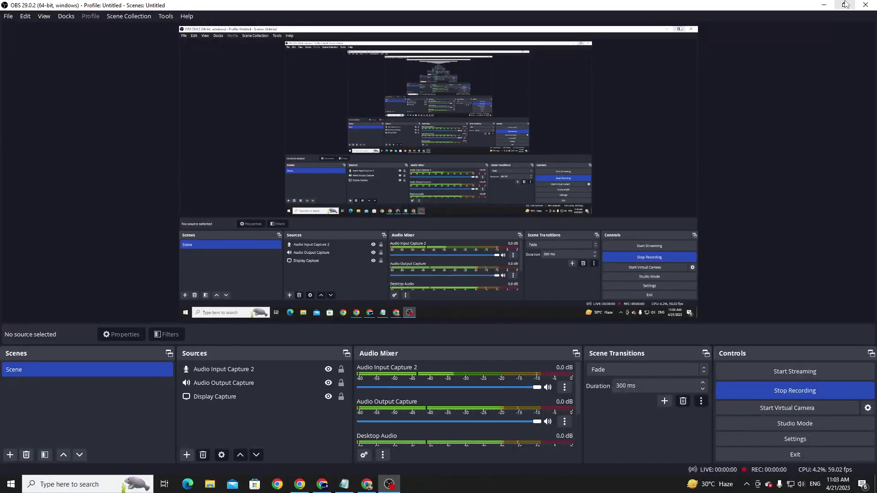
Step: Minimise the OBS Studio window to reveal the Google Meet call in the browser
click(824, 5)
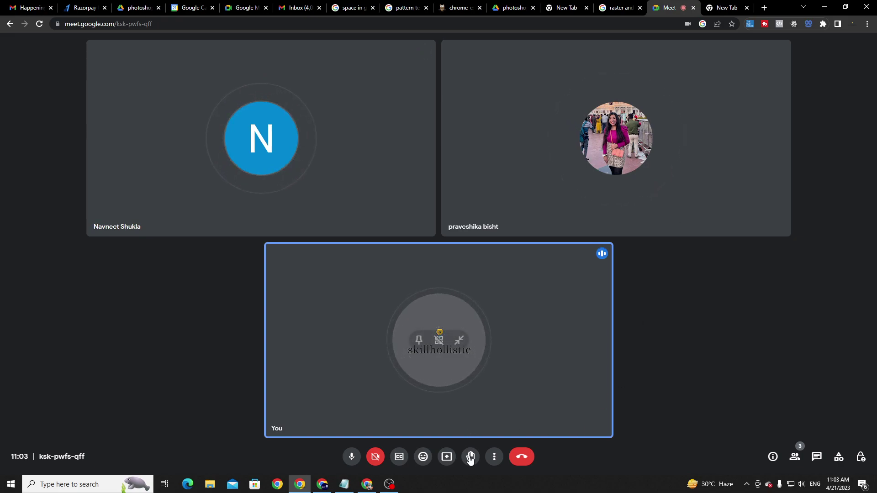
Step: Present the entire screen to the Meet call, then minimise Meet and open a new browser tab
click(447, 457)
click(461, 389)
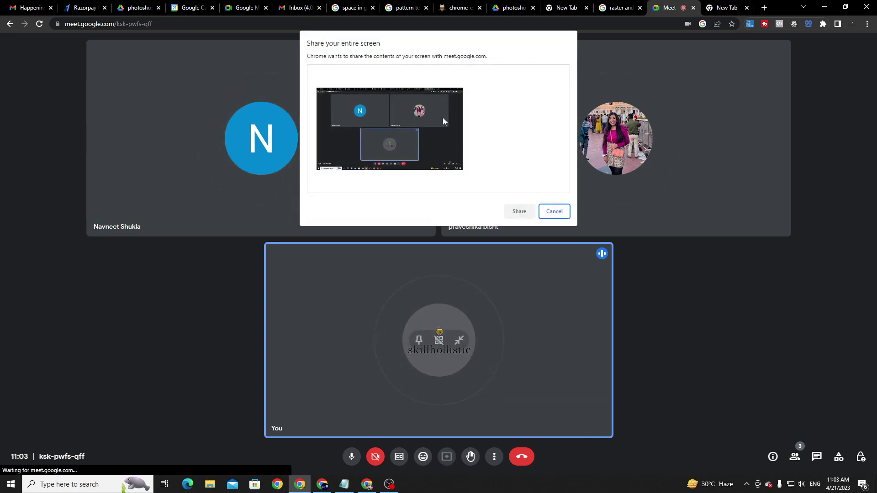
click(519, 211)
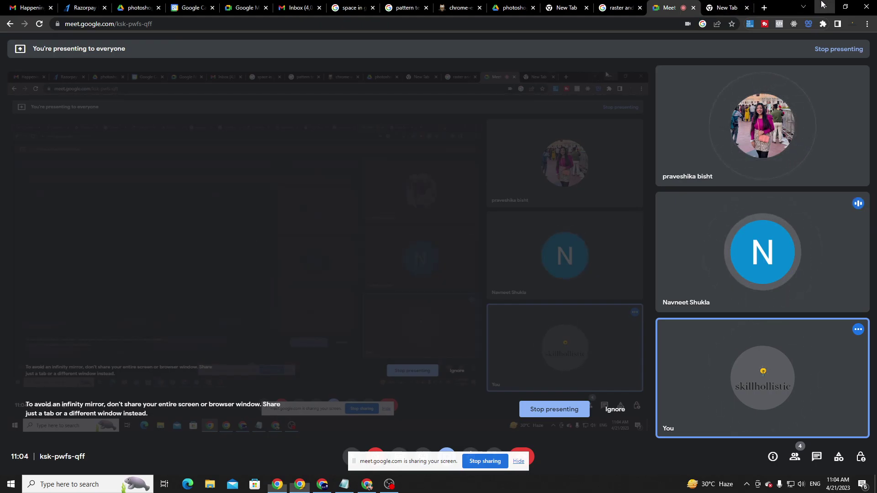
click(822, 7)
key(ctrl+t)
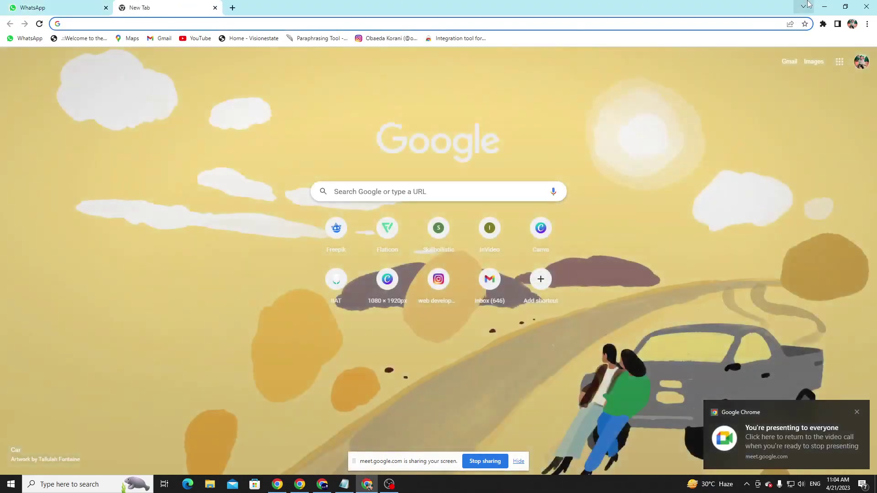
Step: Minimise both browser windows and refresh the desktop several times
click(824, 7)
click(824, 6)
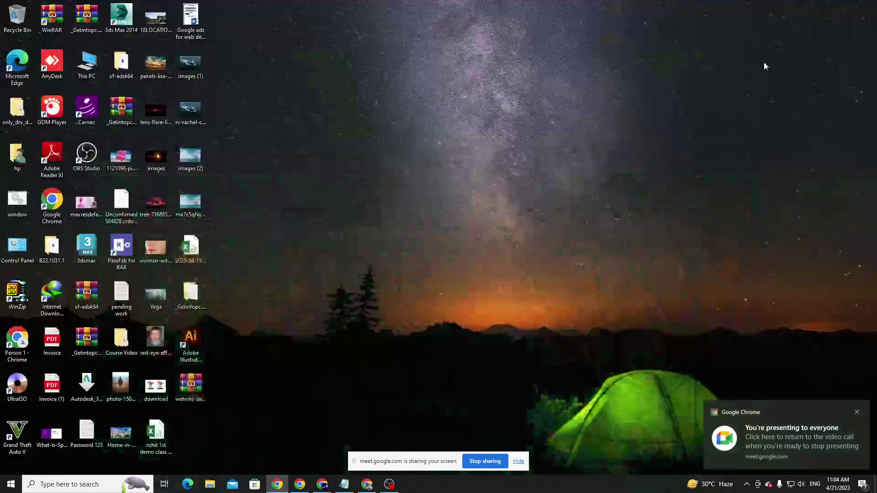
right_click(706, 46)
click(730, 72)
right_click(793, 4)
click(822, 28)
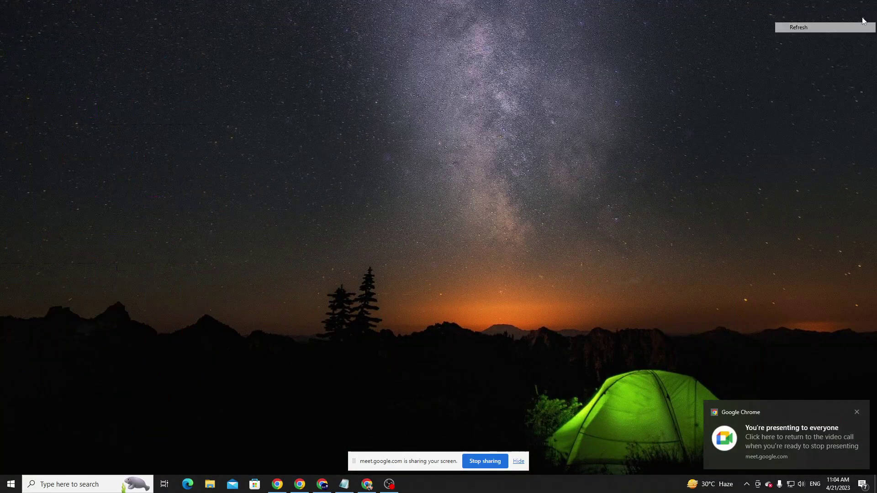
right_click(849, 4)
click(860, 30)
right_click(502, 90)
click(515, 119)
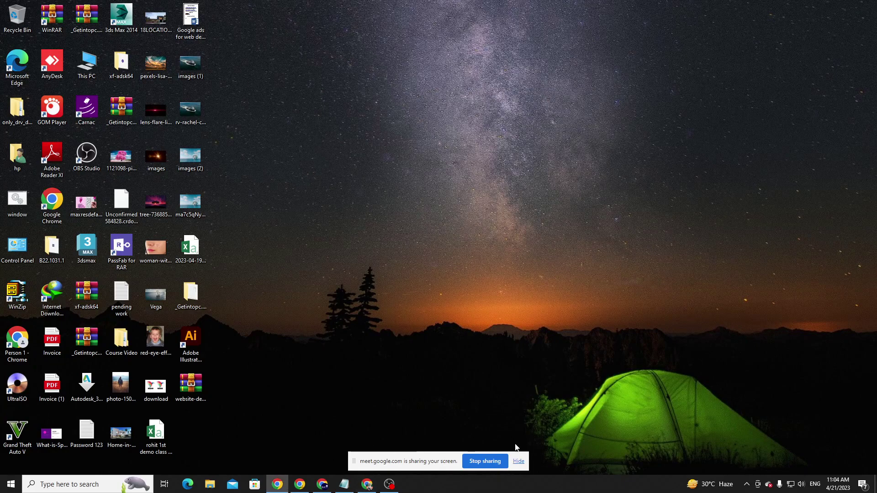
Step: Hide the screen-sharing notice and refresh the desktop again
click(519, 461)
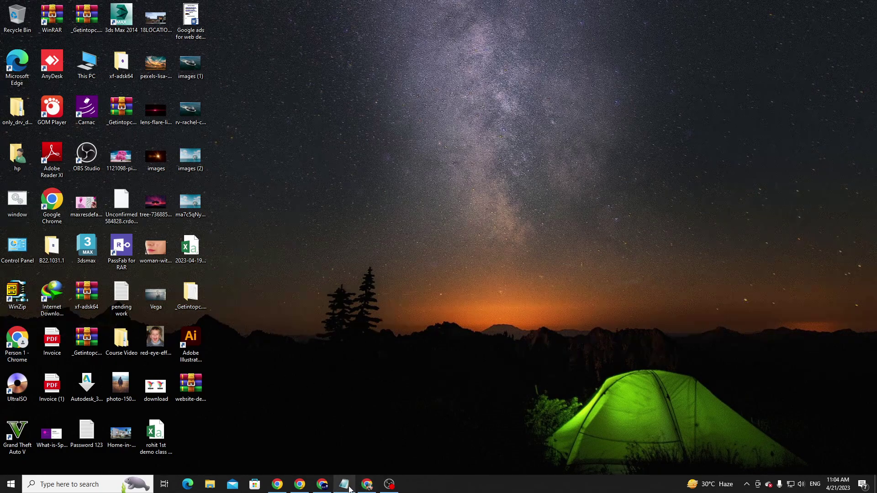
right_click(443, 12)
click(456, 40)
right_click(776, 1)
click(798, 27)
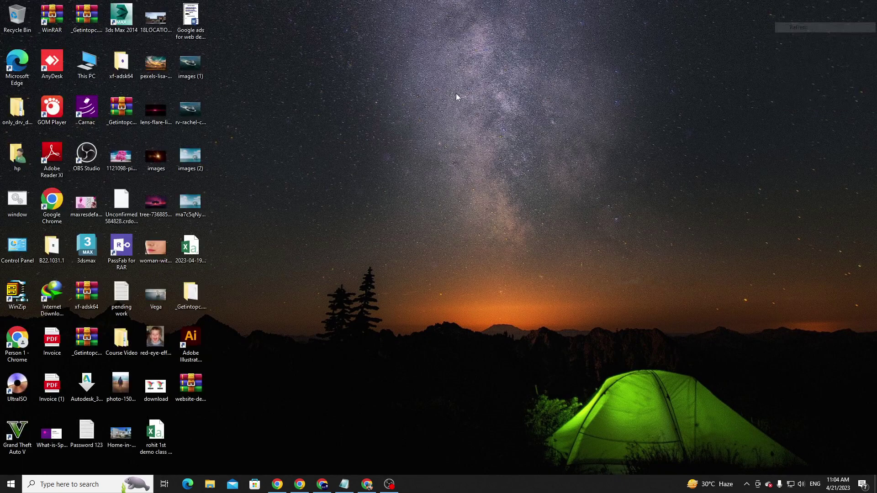
right_click(1, 2)
click(18, 26)
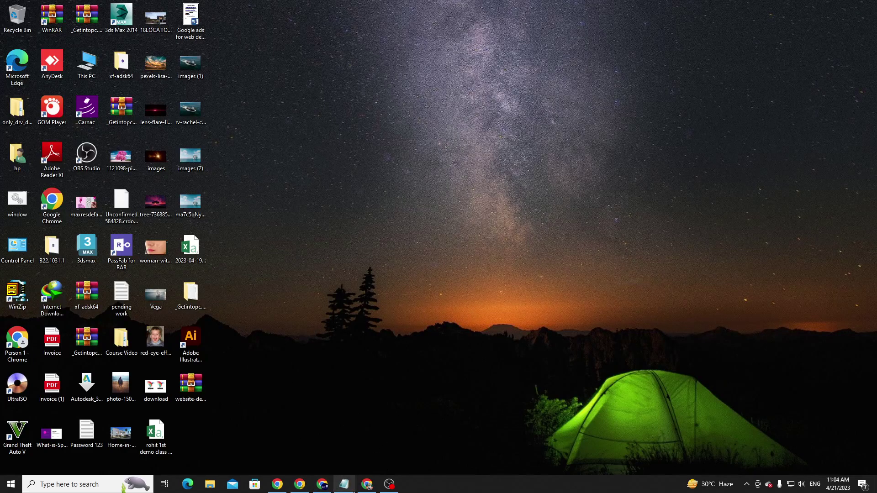
Step: Close the unsaved Notepad note about display-ad PSD sizes without saving it
click(368, 485)
right_click(344, 487)
click(343, 483)
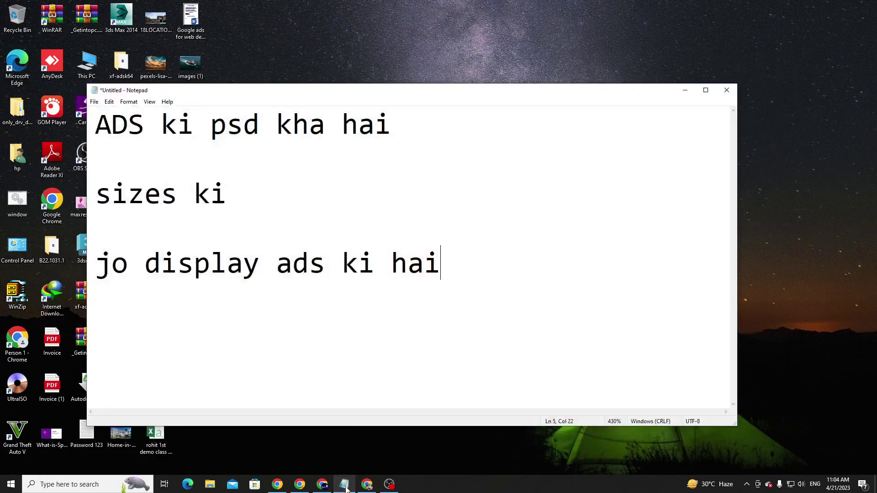
click(726, 90)
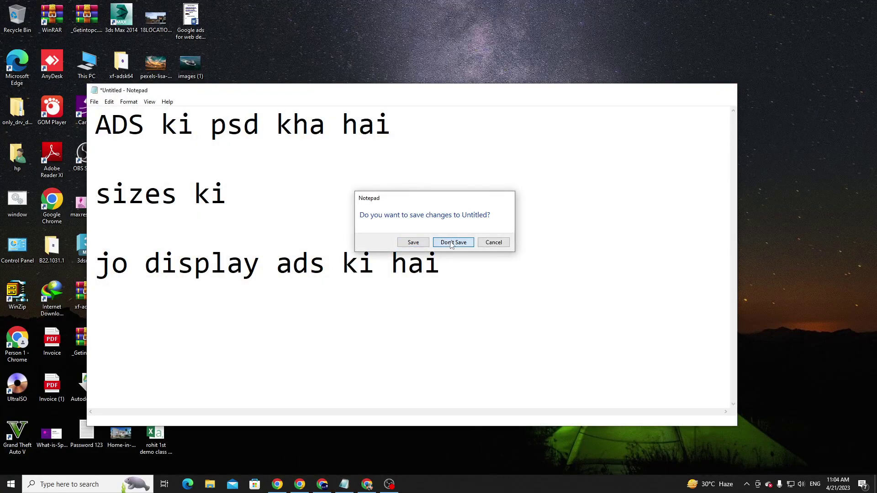
click(451, 245)
right_click(441, 123)
click(462, 153)
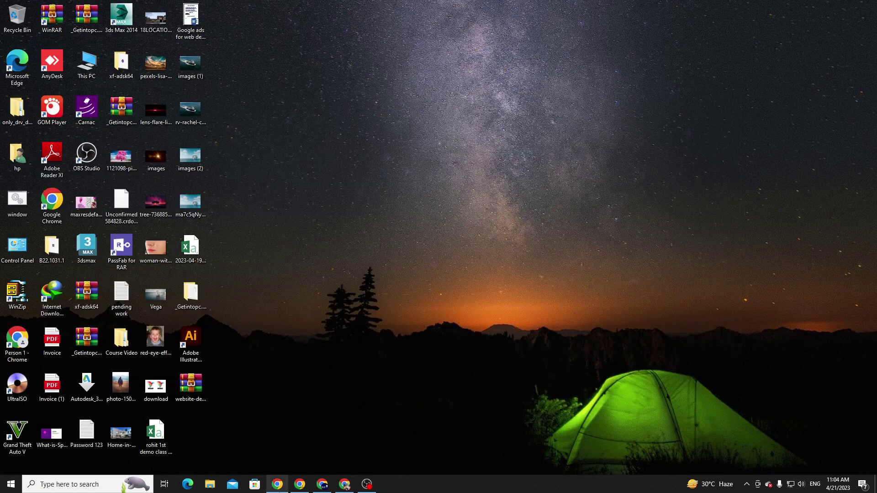
Step: Launch Adobe Photoshop 2023 via Windows search and look through its three open documents
key(super)
text(phot)
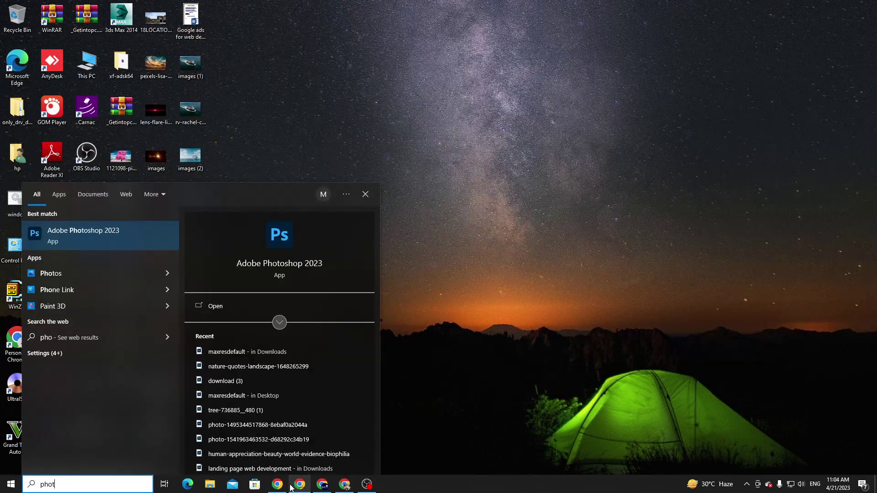
text(o)
key(Return)
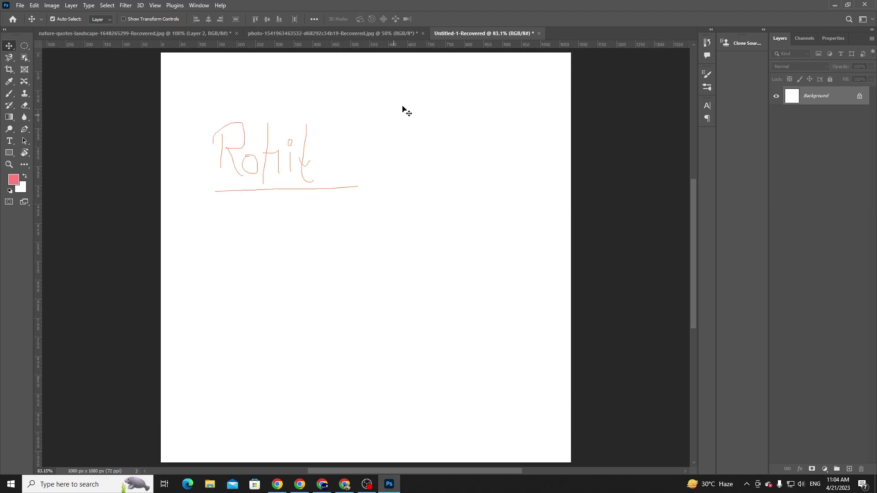
click(314, 35)
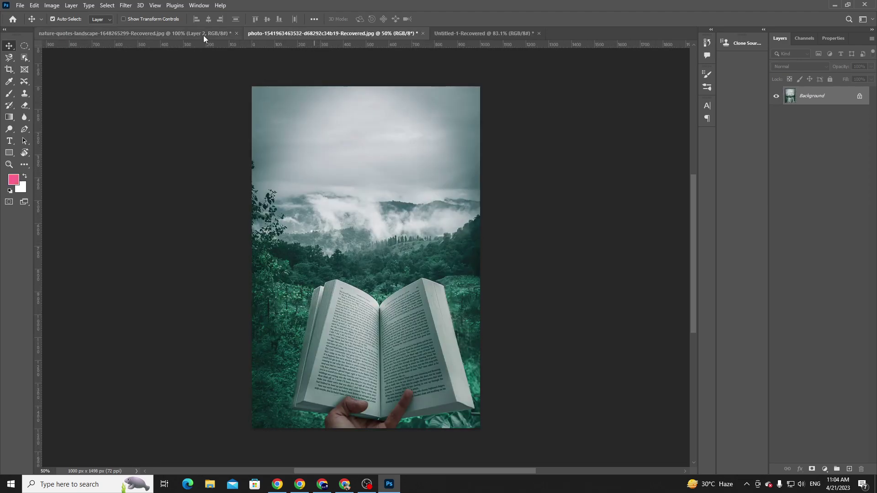
click(203, 34)
click(265, 33)
click(495, 34)
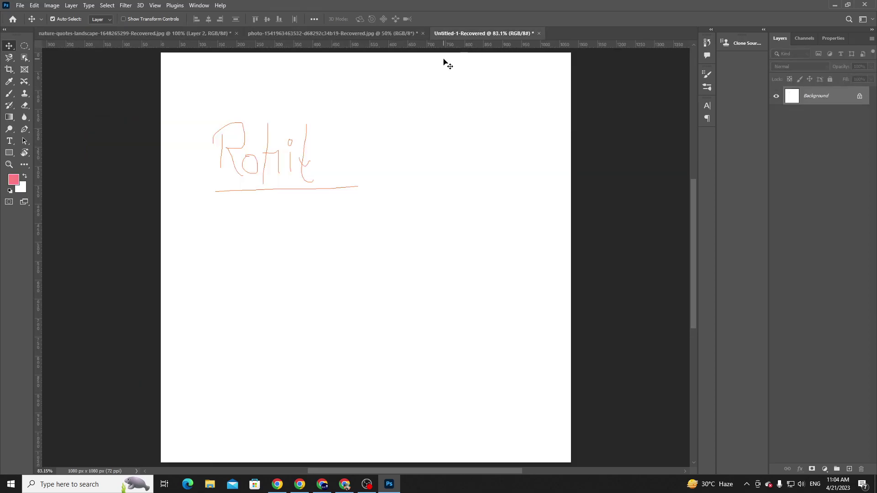
Step: Close the drawing, book photo and landscape documents without saving any of them
click(538, 34)
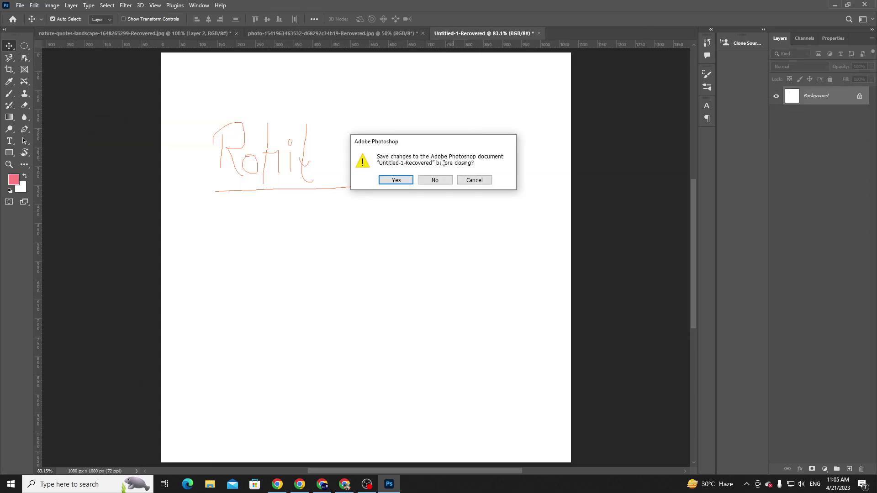
click(429, 180)
click(424, 33)
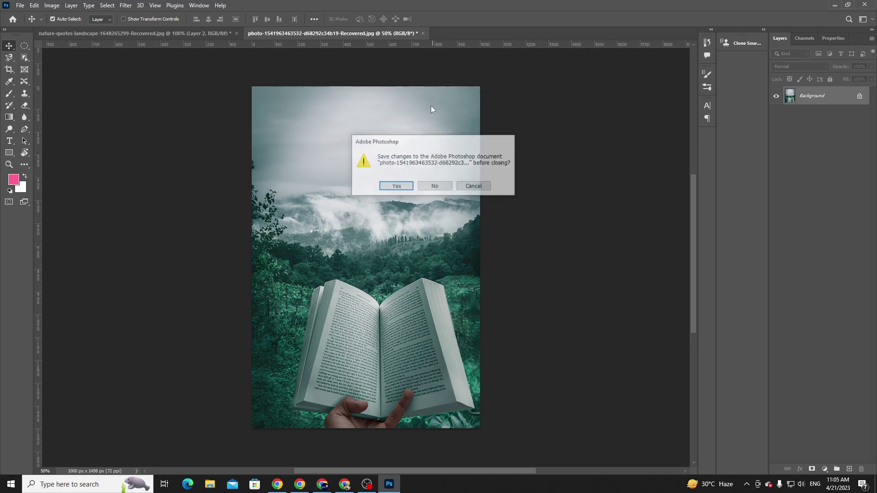
click(435, 184)
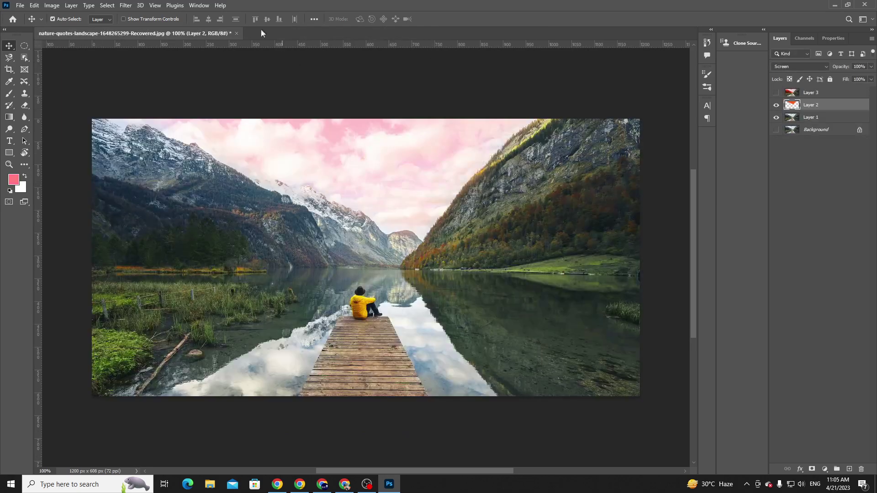
click(236, 34)
click(436, 182)
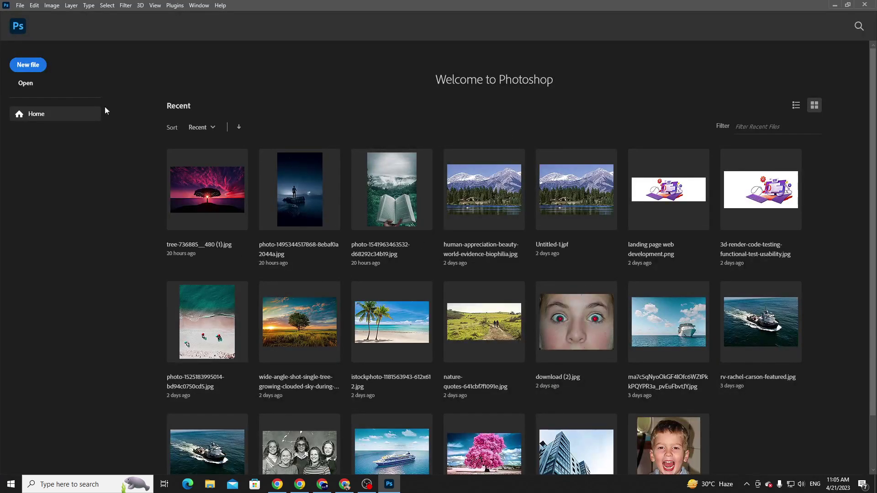
Step: Start a new blank document and clear its default name
click(30, 83)
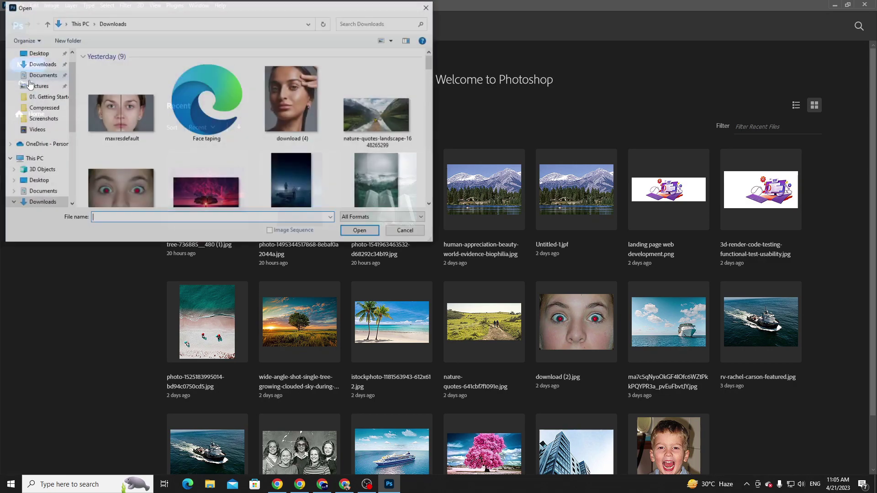
click(424, 7)
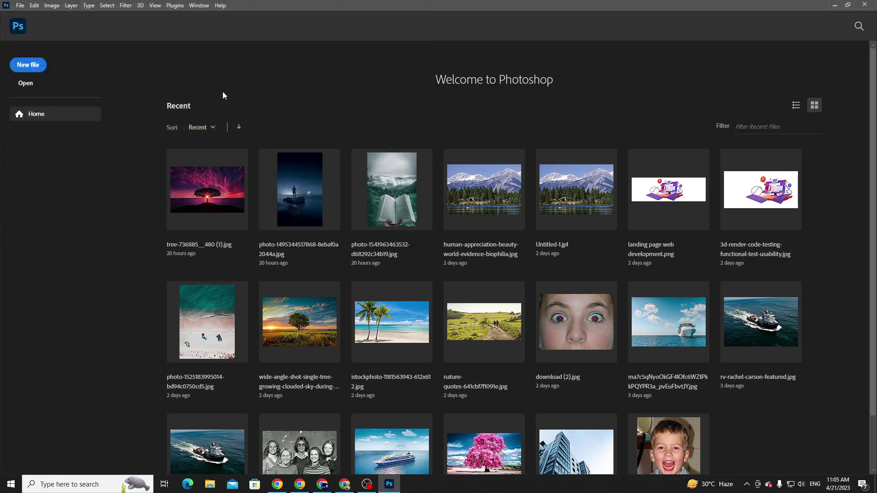
click(33, 65)
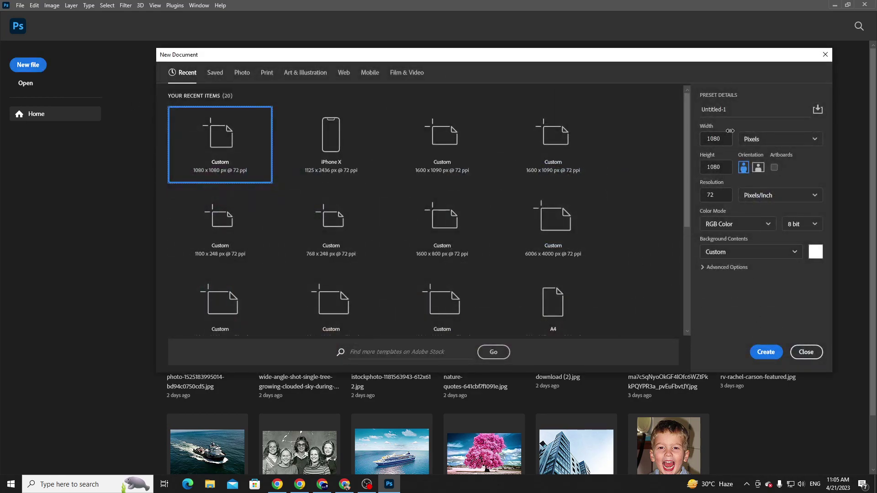
click(731, 110)
double_click(731, 110)
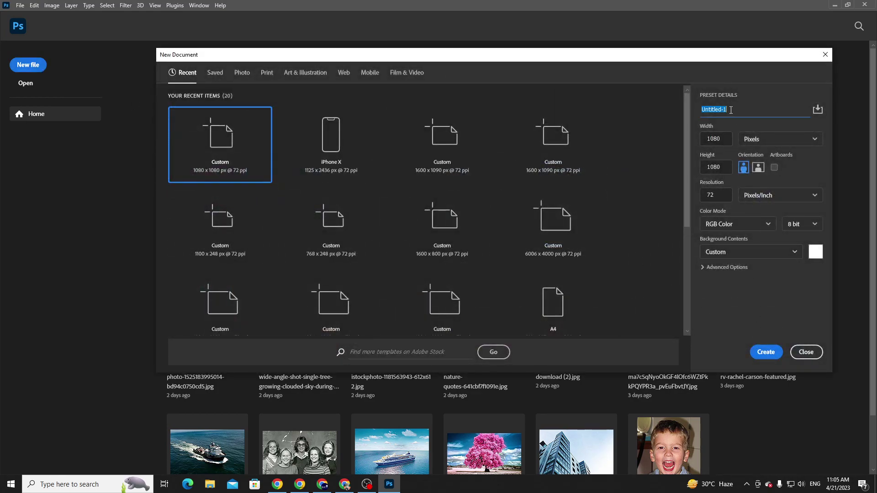
key(BackSpace)
text(soc)
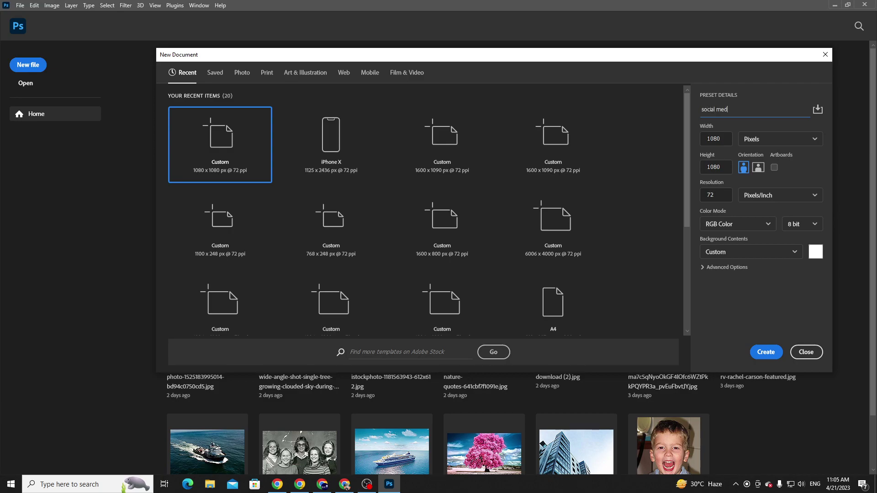
text(ial)
key(ctrl+a)
key(BackSpace)
Step: Create the visiting card document with width 3.5 and height 2 pixels (4 × 2 px)
click(718, 139)
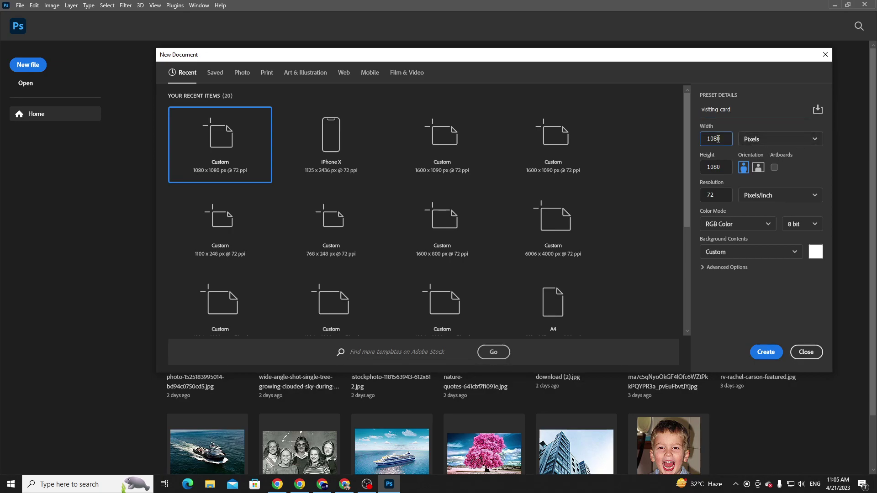
double_click(731, 139)
text(70)
click(719, 168)
click(723, 138)
text(3)
text(.5)
click(718, 170)
text(2)
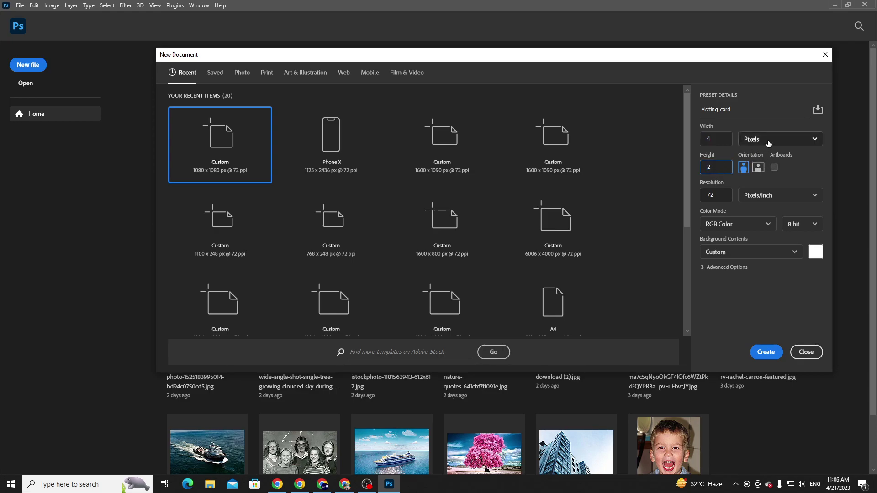
click(766, 352)
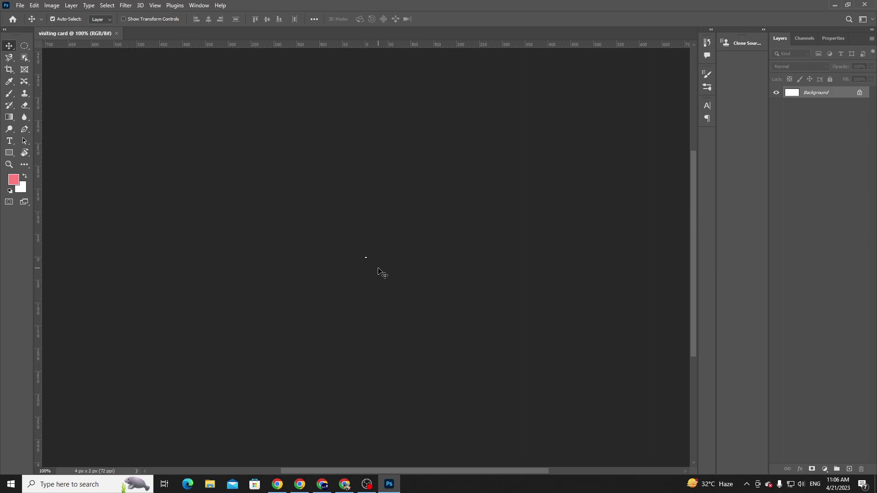
Step: Zoom around the tiny 4 × 2 px canvas, close it, and start a new document
key(ctrl+0)
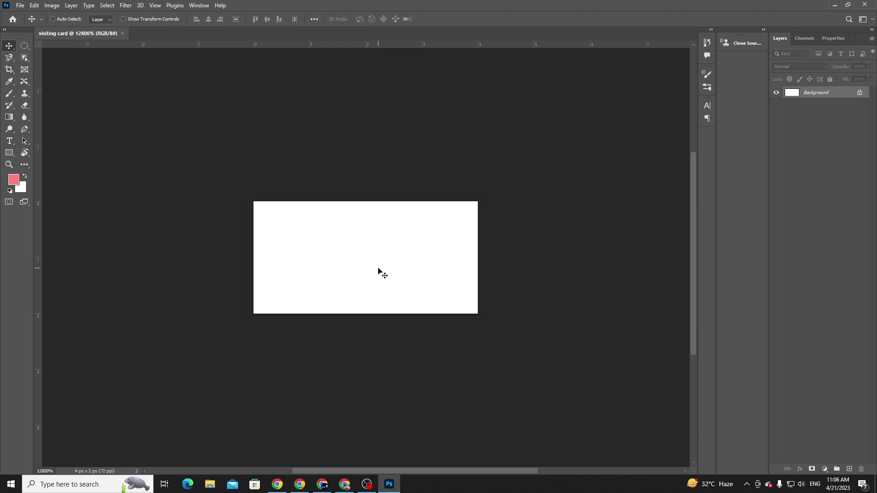
key(ctrl+1)
key(ctrl+0)
key(ctrl+minus)
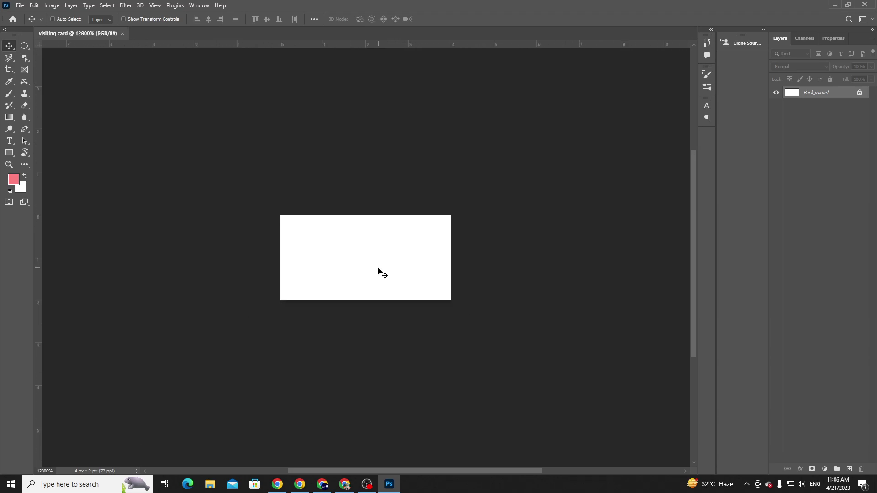
key(ctrl+minus)
key(ctrl+minus)
key(ctrl+minus)
click(119, 33)
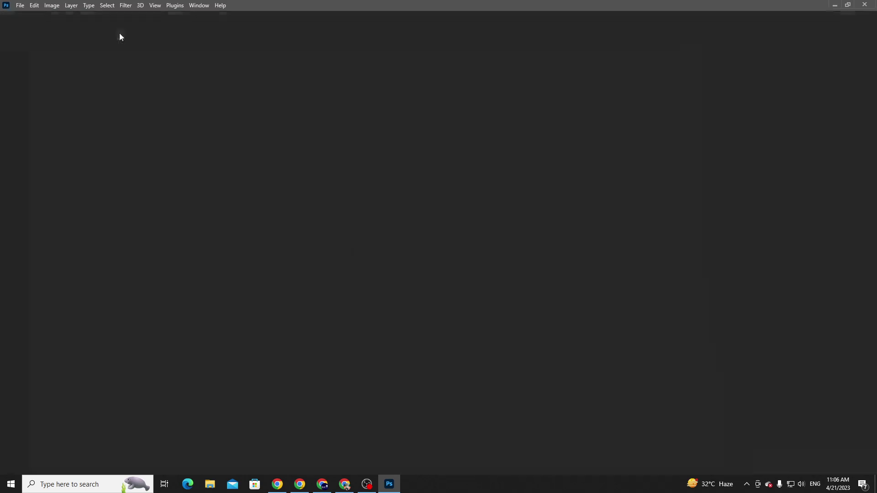
click(29, 67)
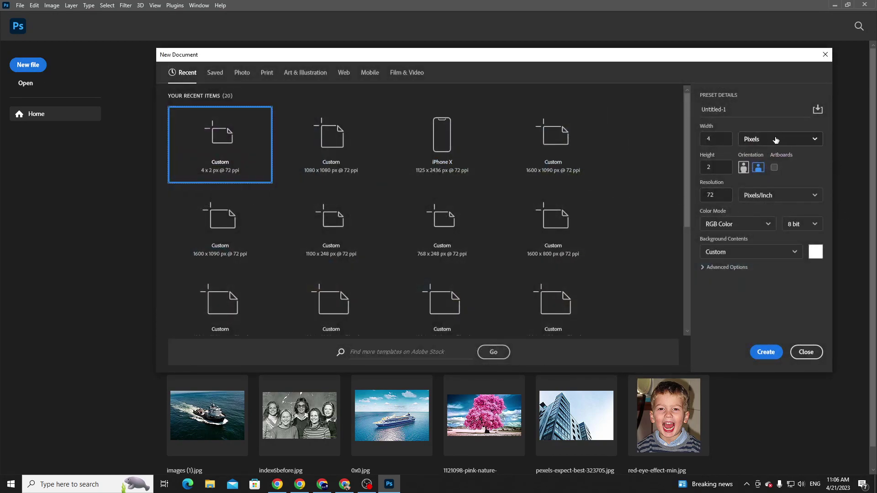
Step: Set the new document size to 3.5 × 2 inches
click(776, 139)
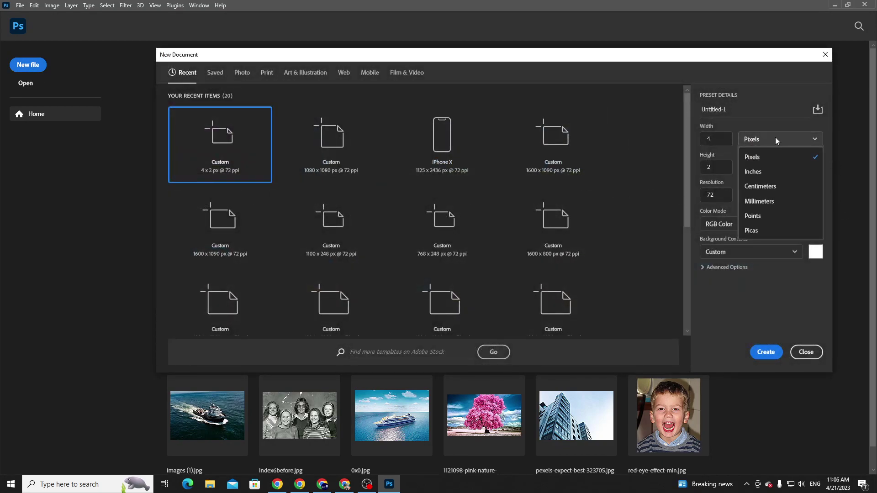
click(767, 175)
click(725, 135)
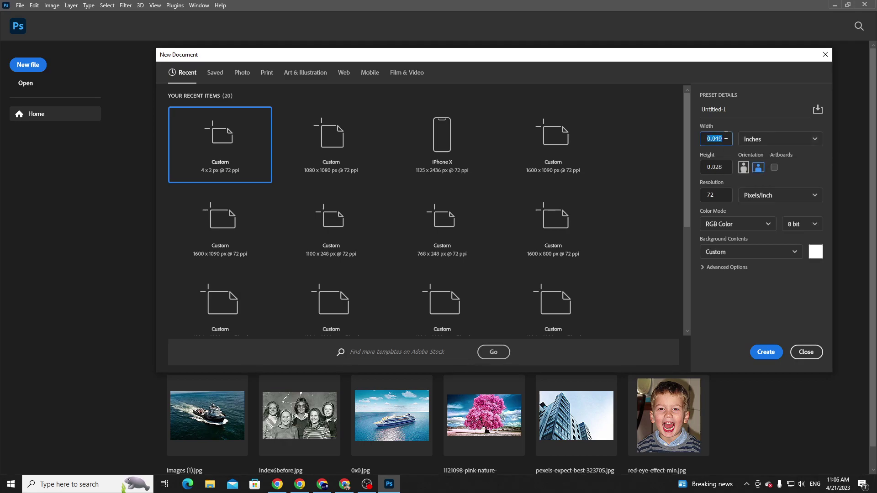
text(3.5)
click(719, 167)
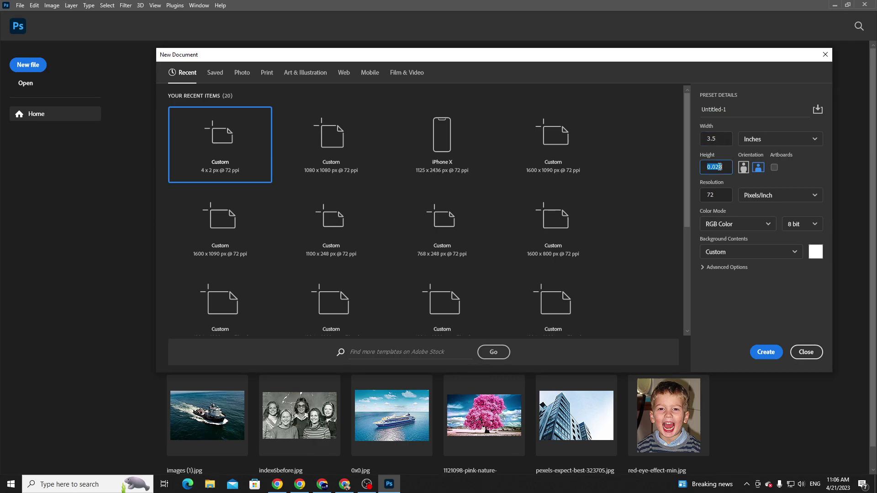
text(2)
click(770, 70)
click(794, 138)
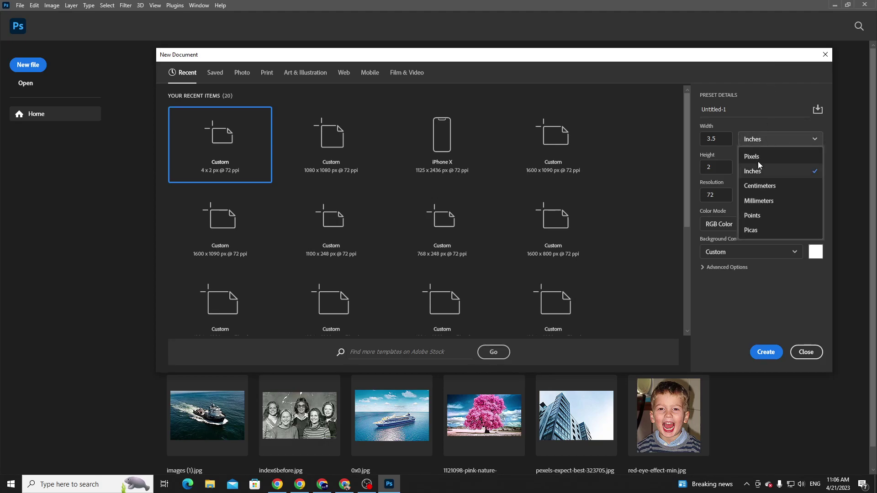
click(757, 169)
Step: Name the document visiting card and select the 72 ppi resolution value
click(733, 109)
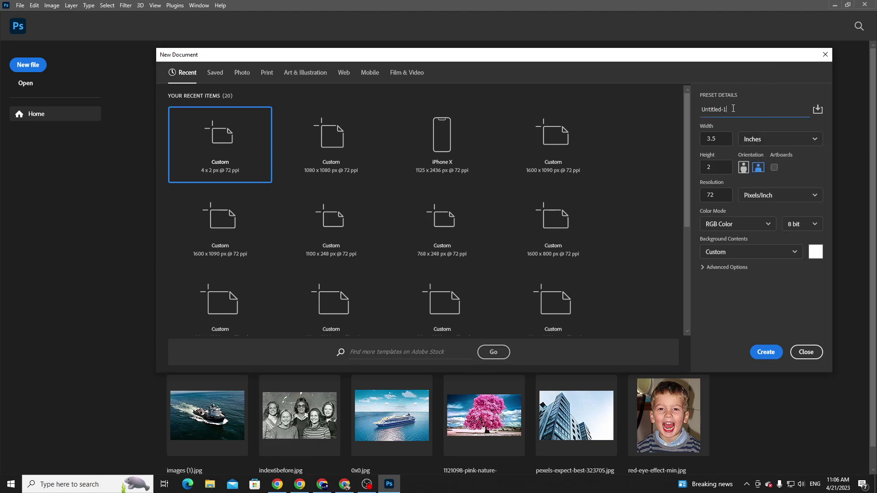
key(ctrl+a)
text(t)
text(vis)
text(card)
click(713, 164)
drag(716, 195, 701, 194)
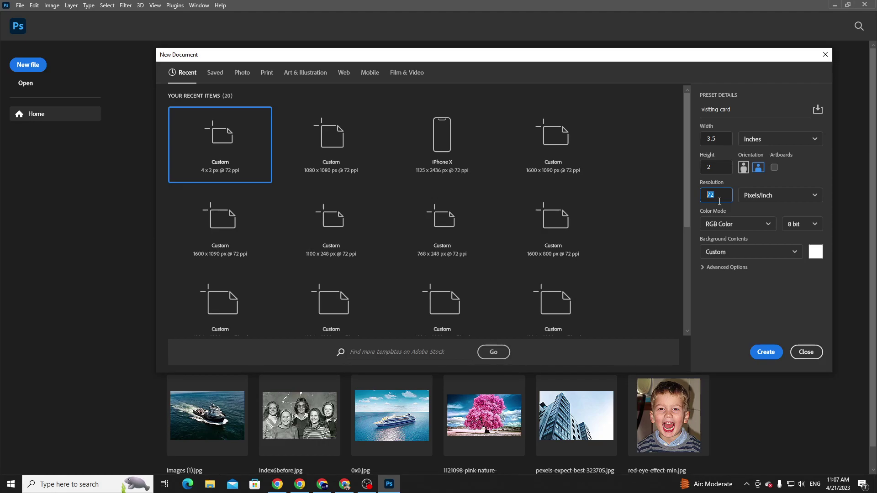
click(341, 488)
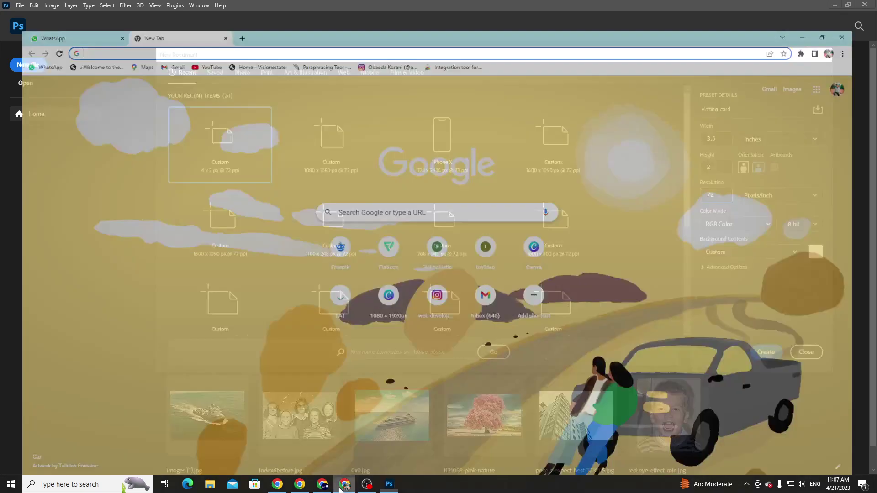
click(55, 8)
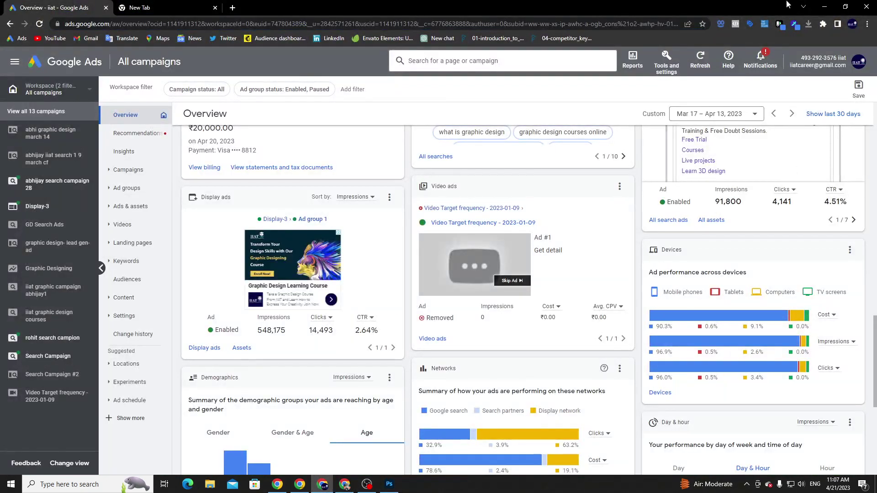
click(323, 484)
click(298, 485)
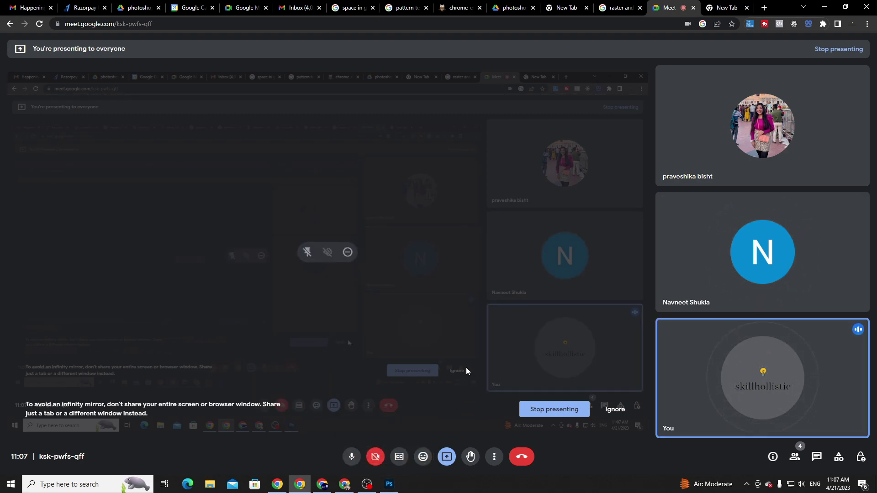
click(390, 485)
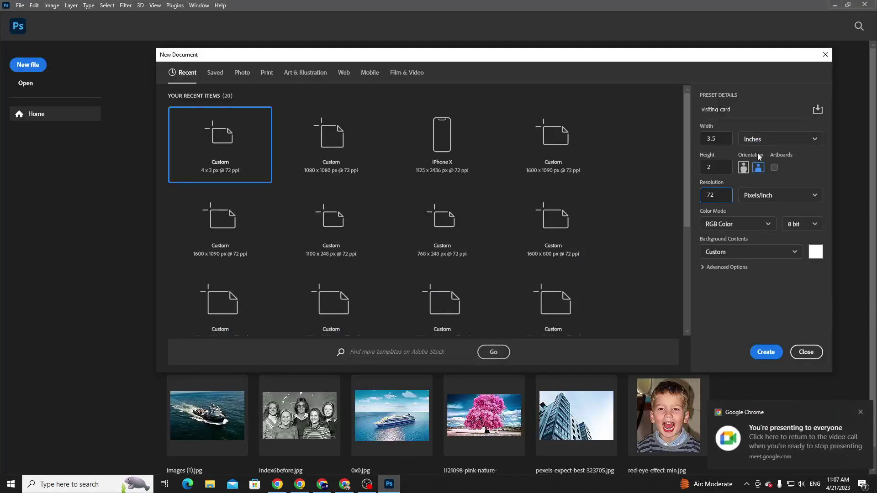
Step: Set resolution to 300 pixels/inch and colour mode to CMYK Color
text(300)
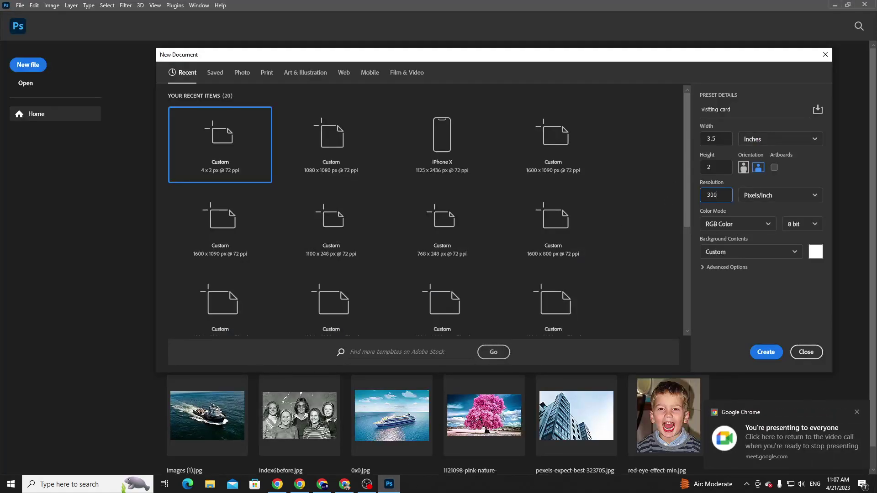
click(762, 195)
click(759, 216)
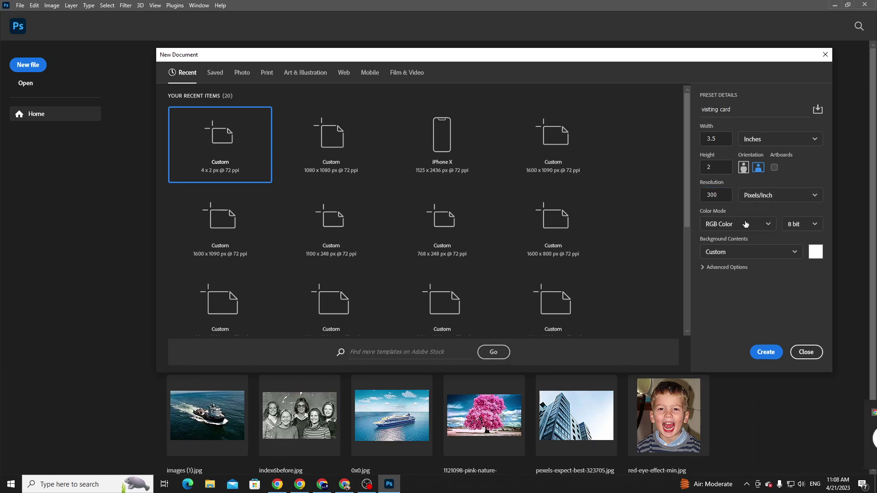
click(720, 224)
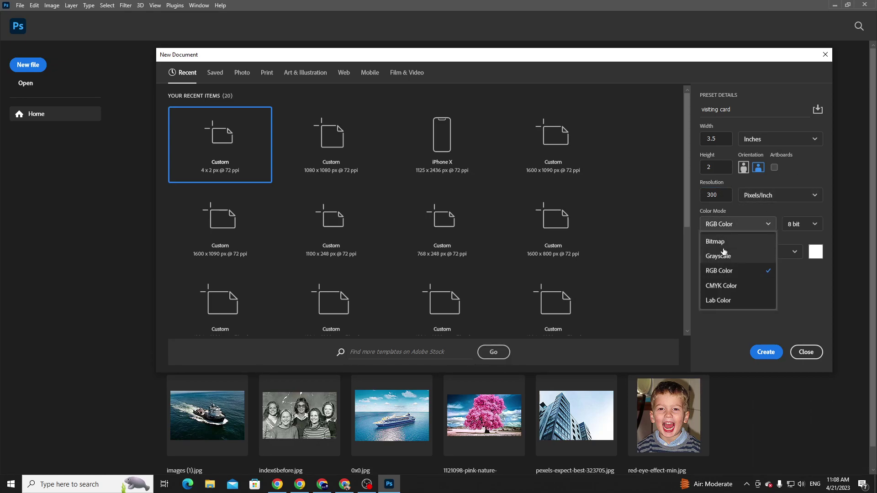
click(722, 270)
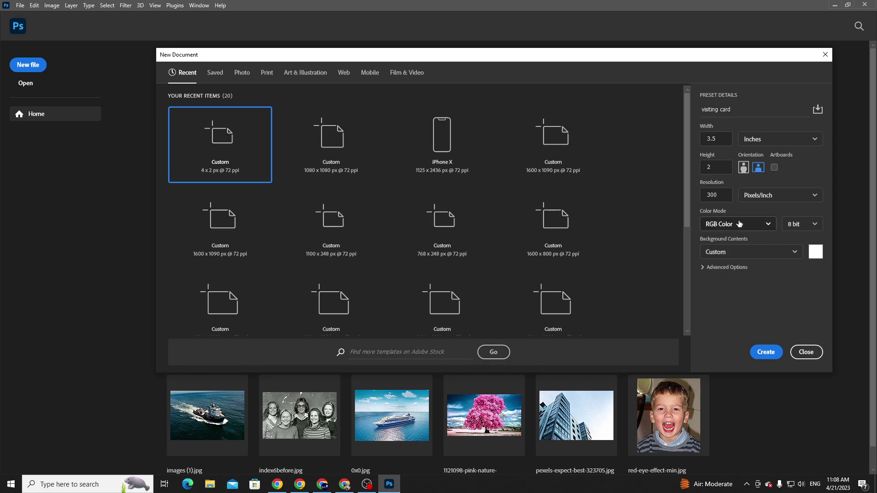
click(735, 224)
click(720, 284)
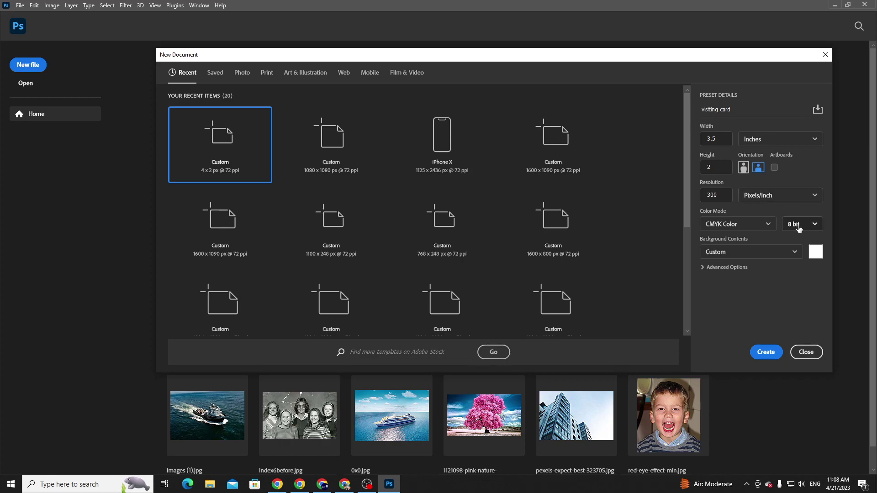
Step: Keep 8 bit depth, set a White background, and create the document
click(800, 224)
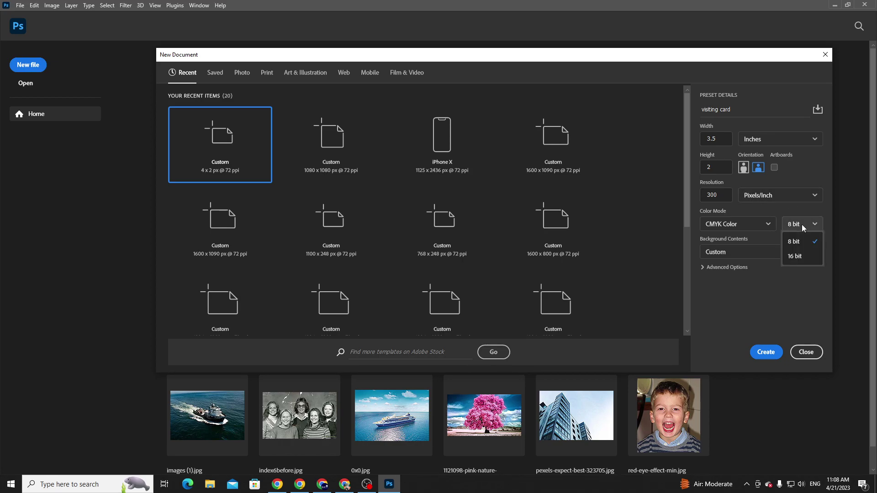
click(797, 231)
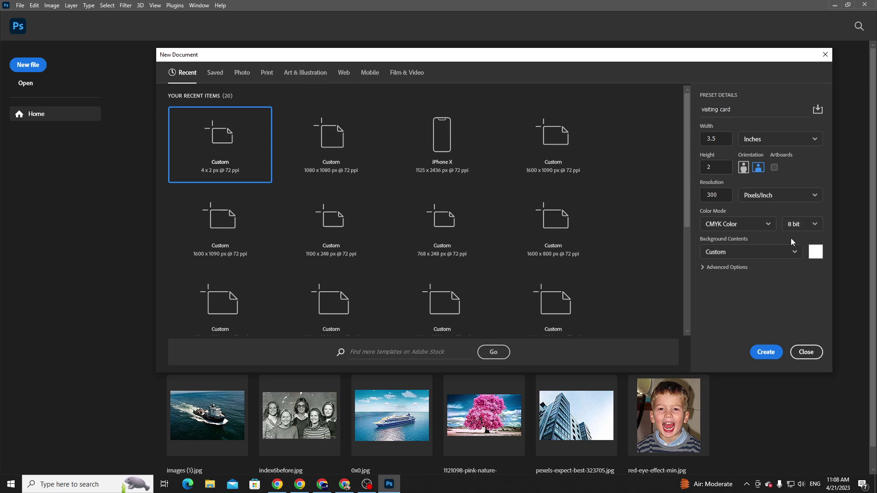
click(739, 254)
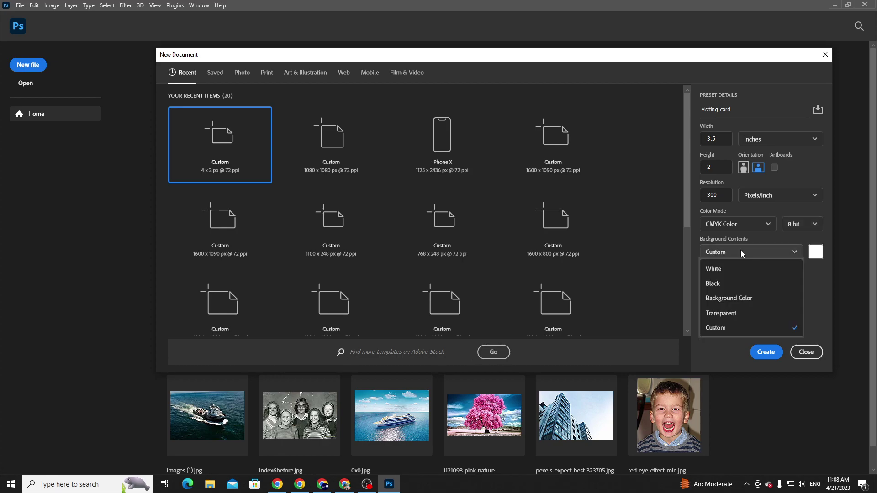
click(741, 238)
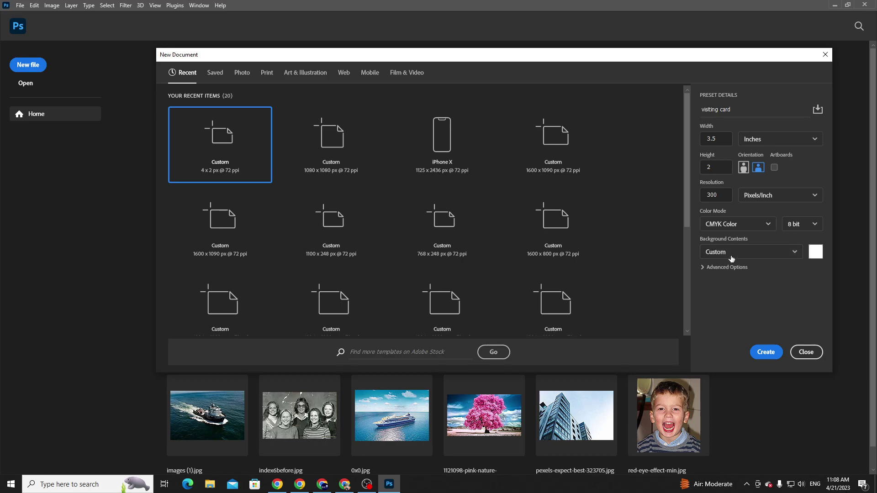
click(729, 253)
click(726, 271)
click(766, 352)
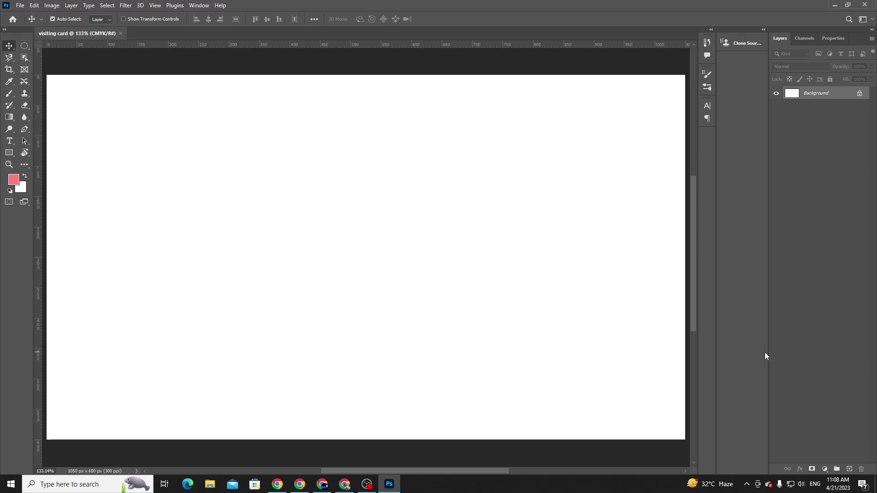
Step: Create a second blank A4 print document, with units switched to inches
key(ctrl+n)
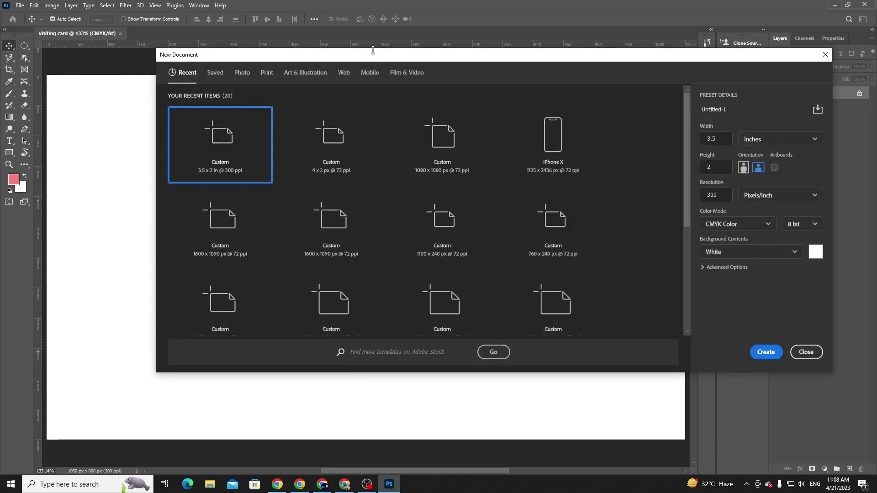
click(267, 72)
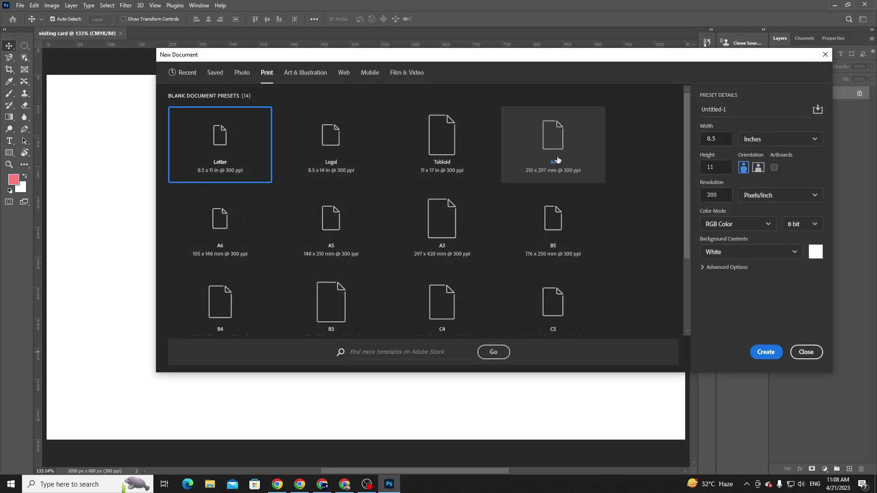
click(556, 162)
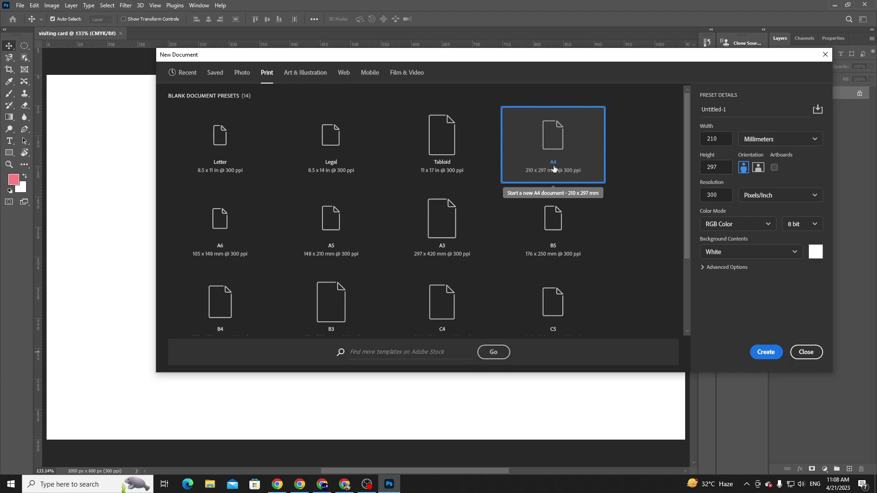
click(776, 139)
click(771, 166)
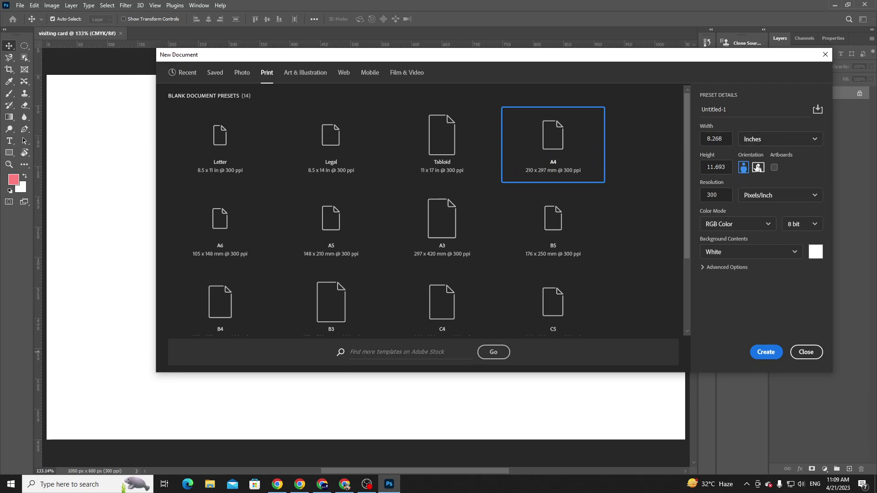
click(765, 352)
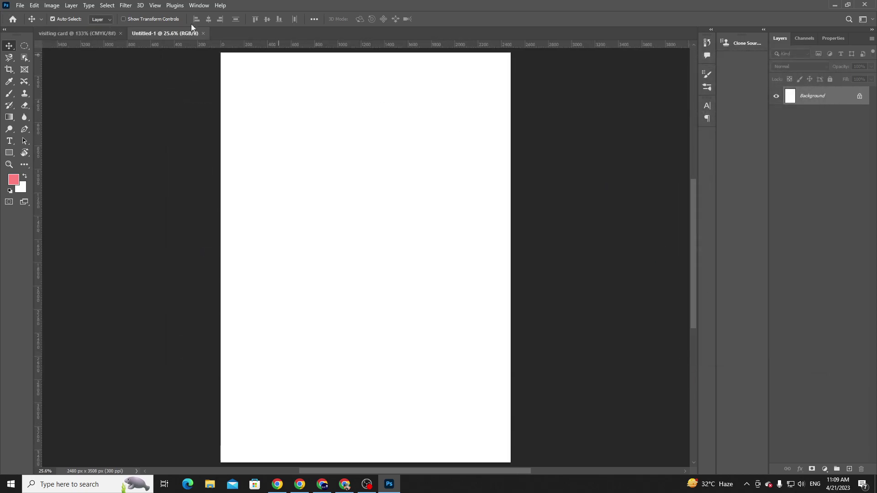
Step: Zoom out on the visiting card, then switch to the blank Untitled-1 document
click(92, 38)
key(ctrl+minus)
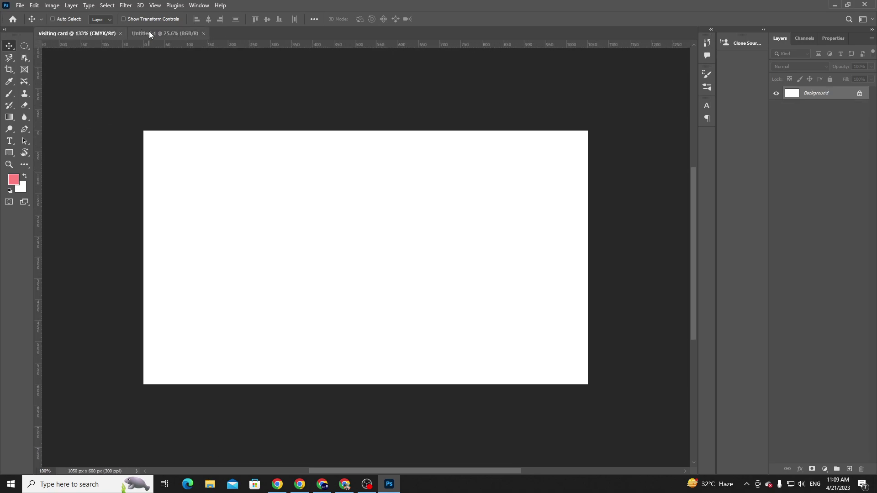
key(ctrl+minus)
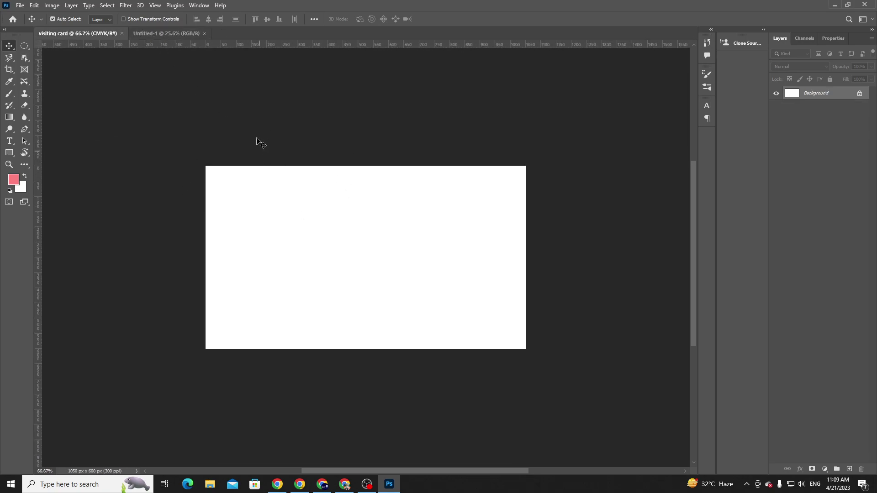
click(169, 33)
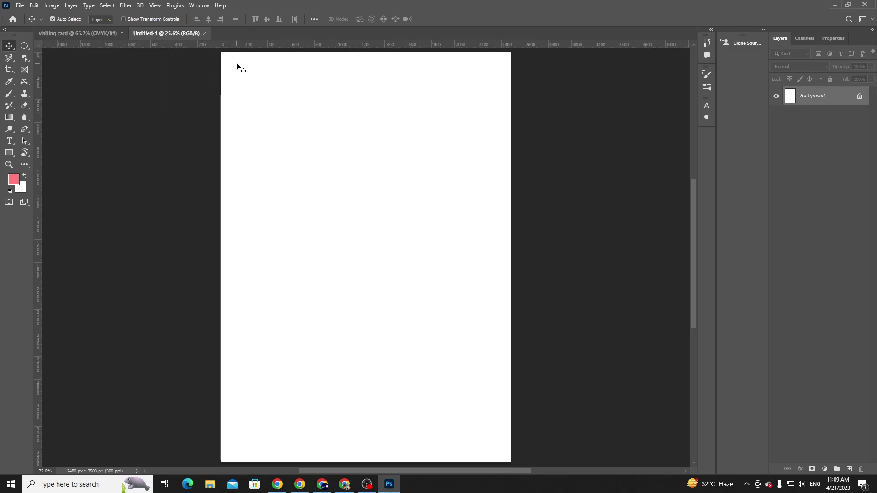
Step: Browse the Window and Edit menus and dismiss them without changing anything
click(197, 5)
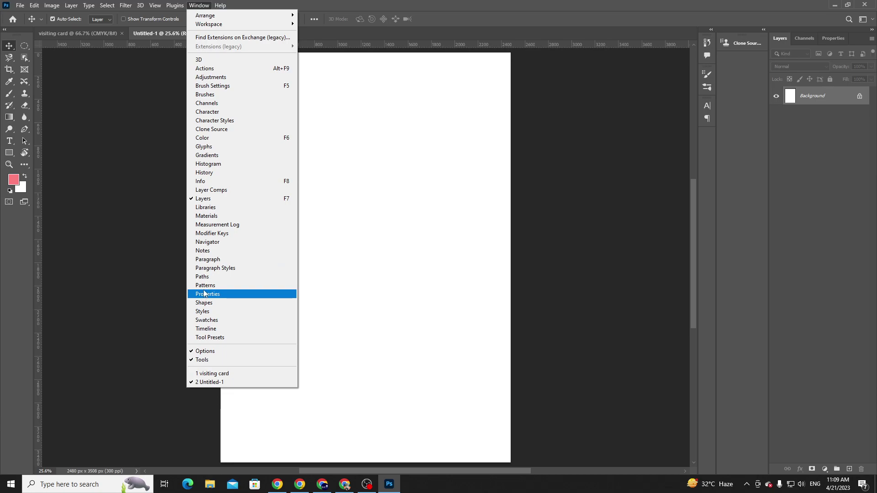
click(374, 179)
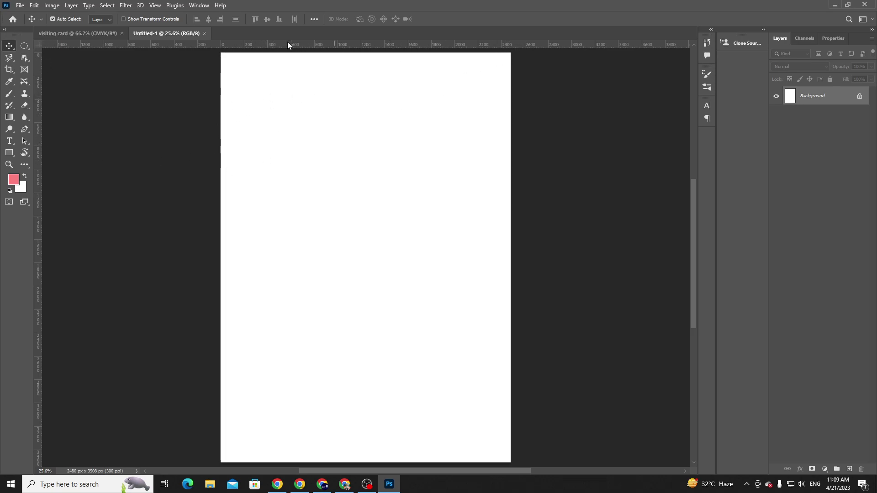
click(197, 5)
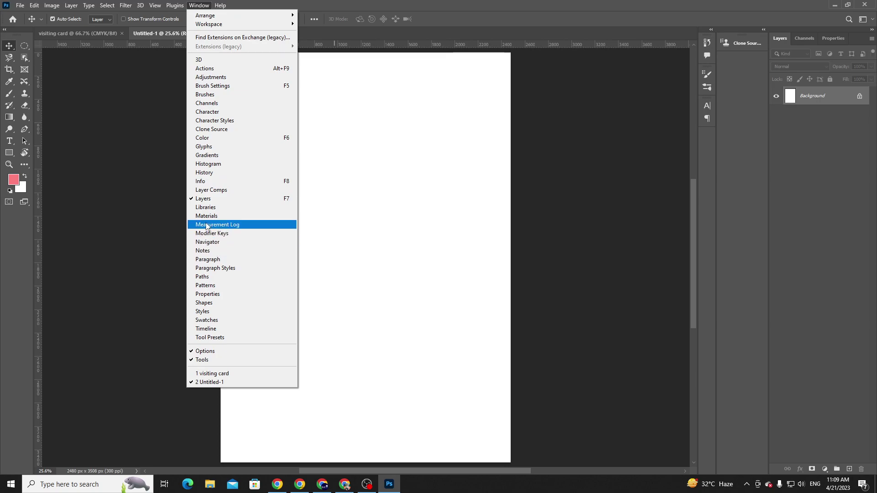
click(155, 185)
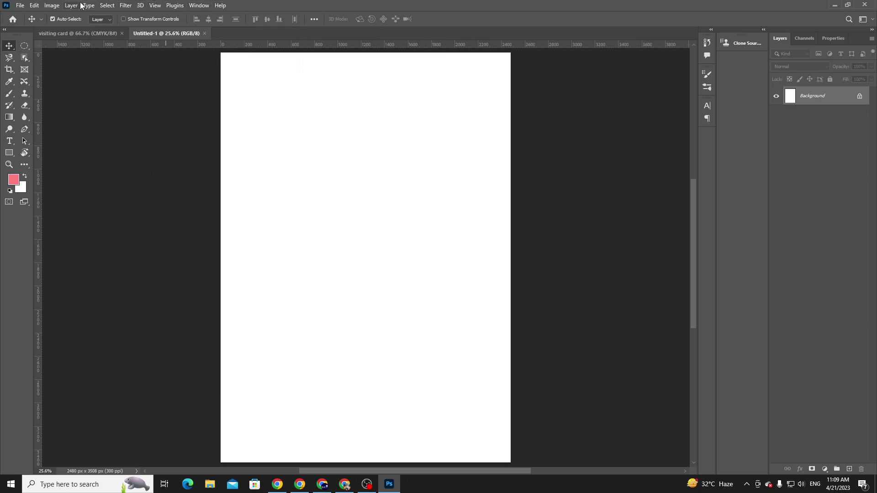
click(30, 4)
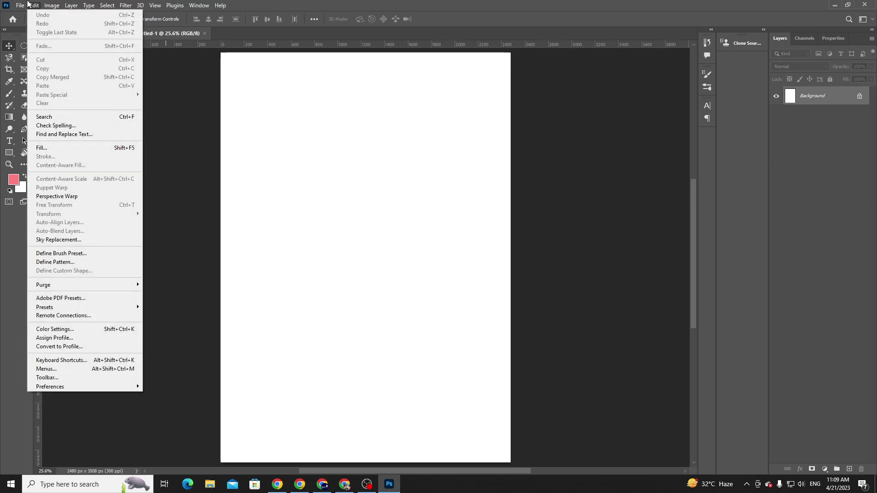
click(199, 5)
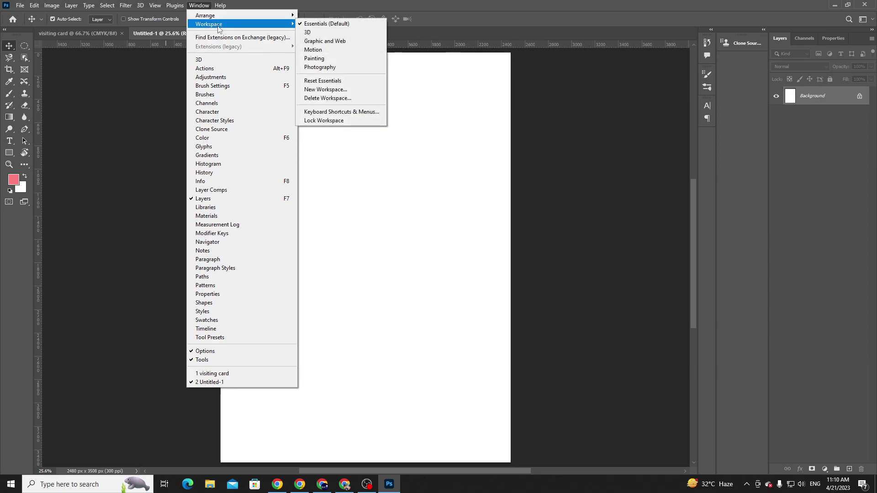
mouse_move(206, 15)
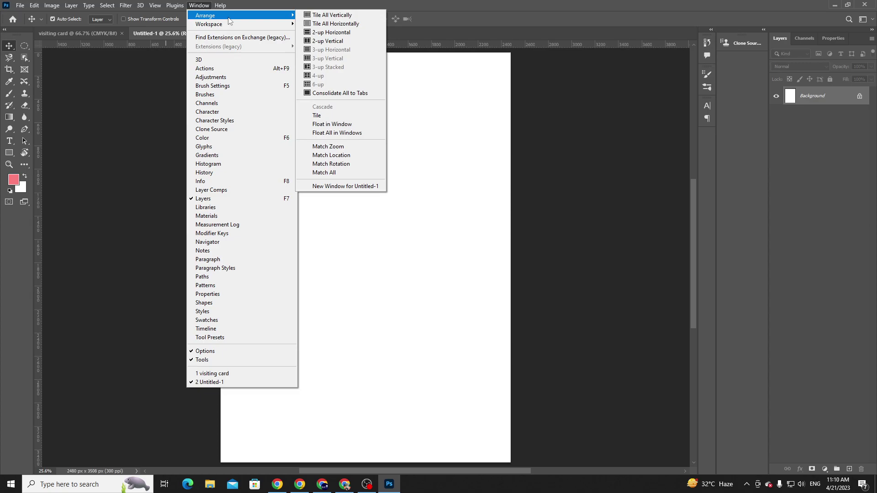
click(452, 163)
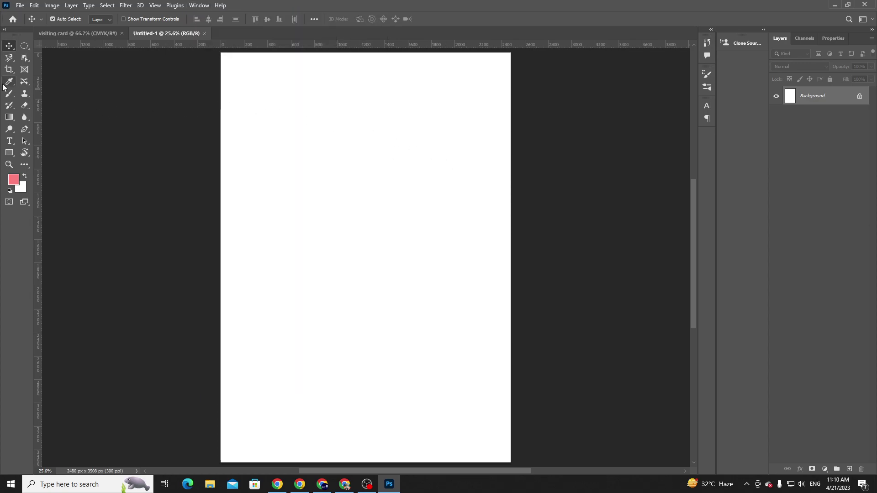
Step: Draw a rectangle and stretch it with Ctrl+T so it fills the whole canvas
click(9, 153)
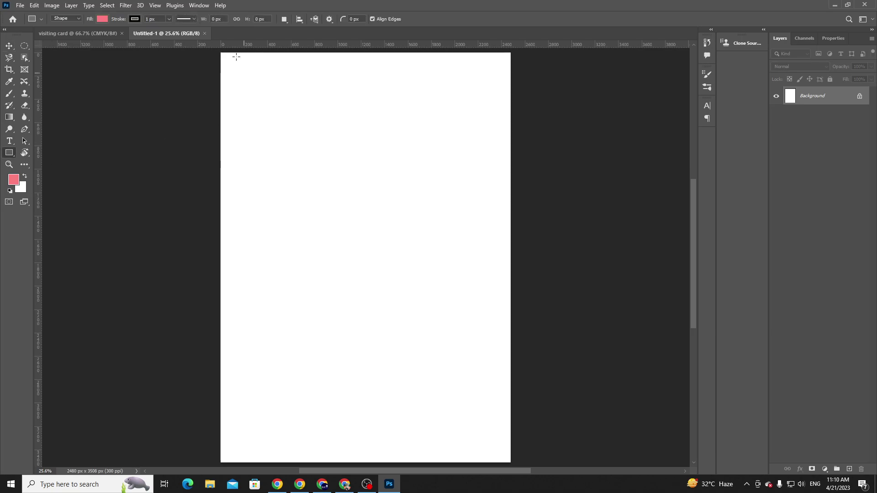
drag(225, 58, 503, 460)
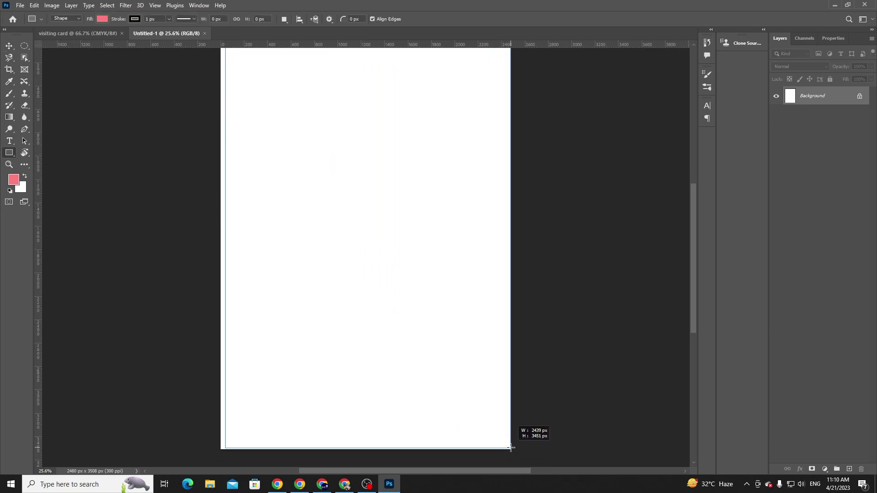
drag(503, 460, 510, 448)
scroll(176, 69, up, 1)
key(v)
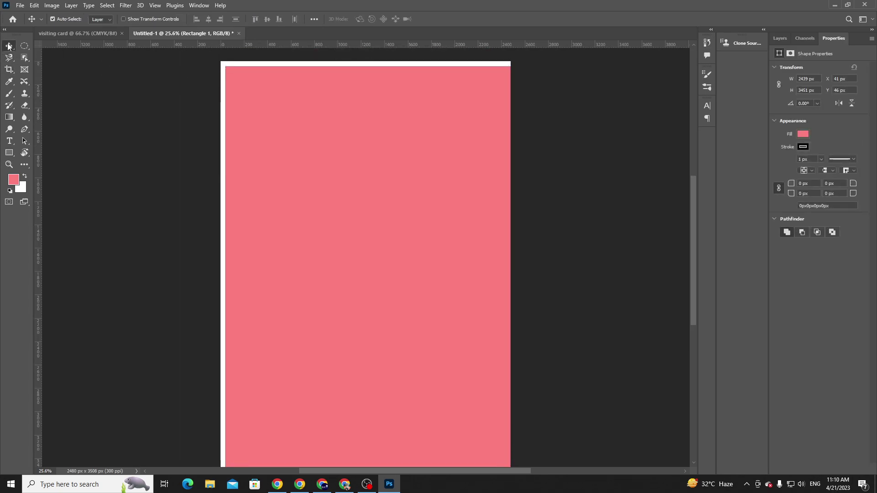
drag(291, 167, 287, 161)
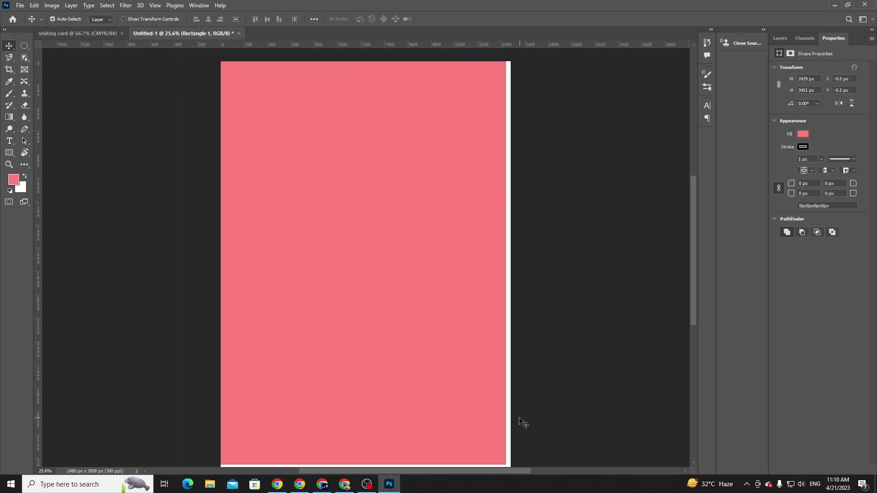
scroll(519, 421, down, 1)
key(ctrl+t)
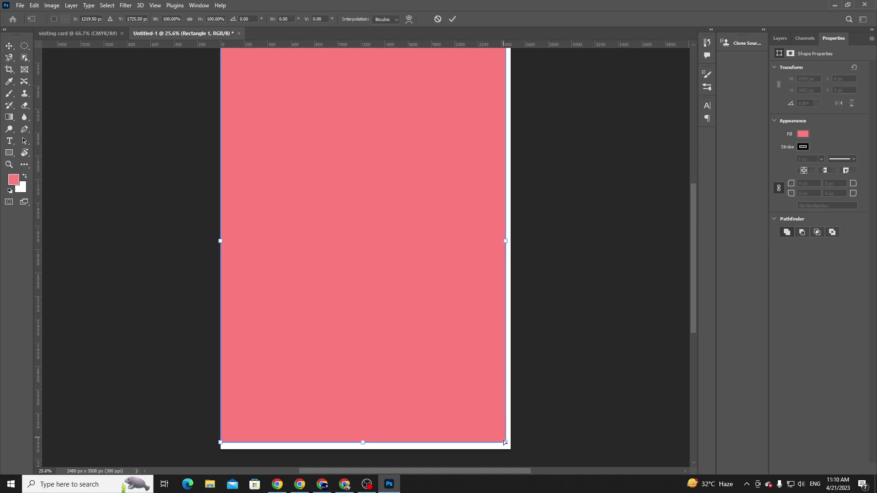
drag(505, 442, 510, 449)
click(438, 19)
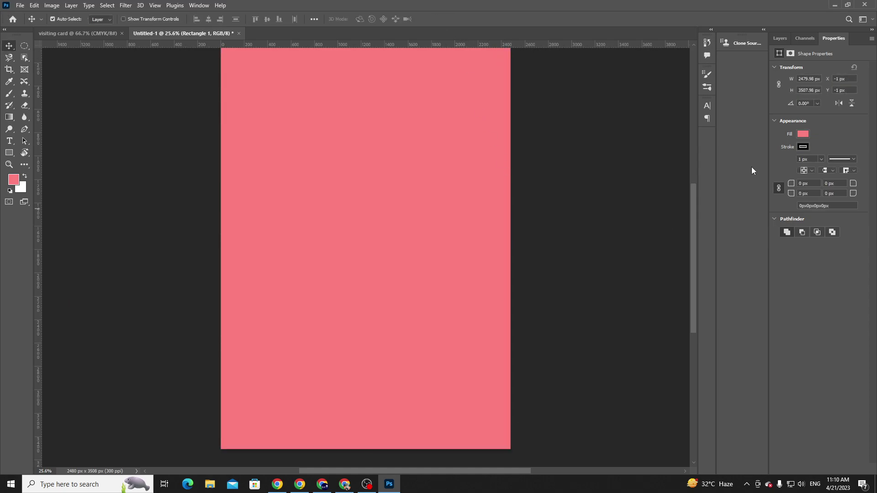
Step: Give the rectangle a 0.5 in stroke and set its fill to No Color
click(821, 159)
double_click(809, 158)
key(Return)
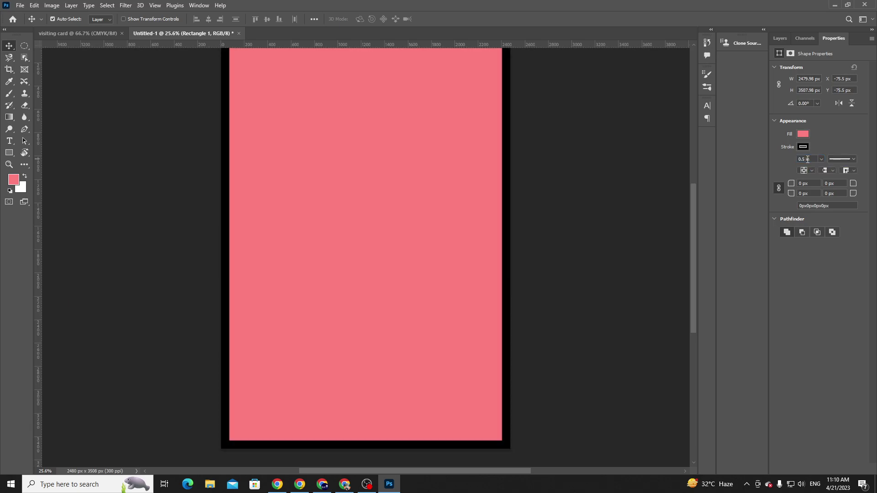
scroll(511, 141, up, 2)
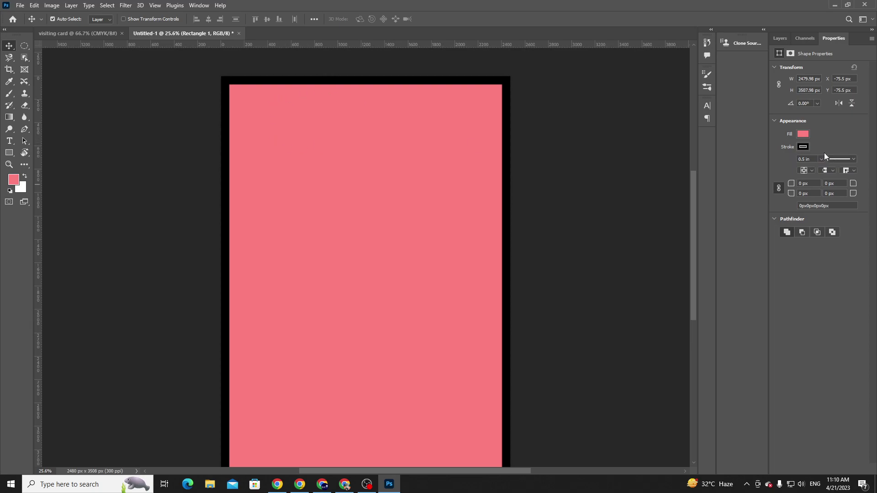
click(804, 133)
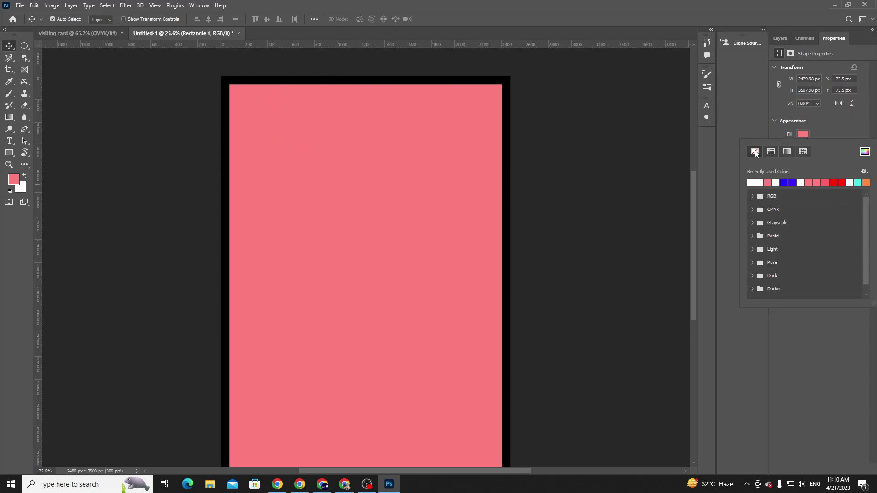
click(754, 152)
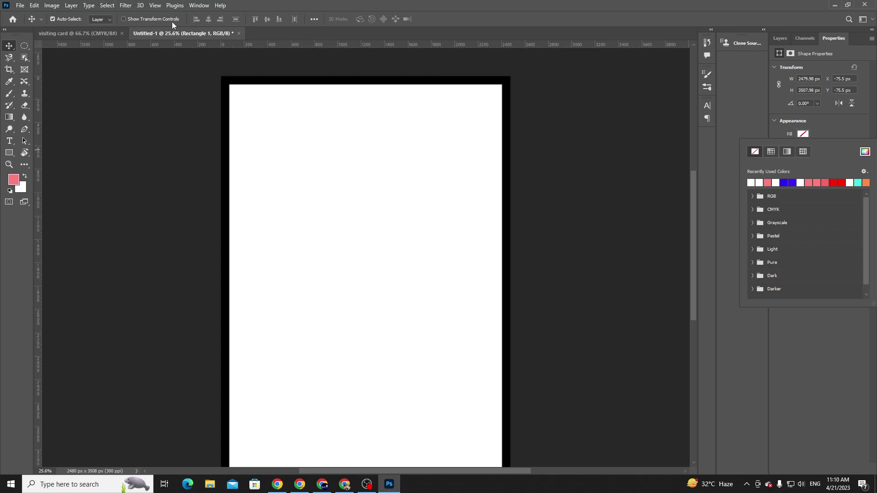
Step: Enable Show Transform Controls, deselect the rectangle, and bring up the View guide commands
click(198, 7)
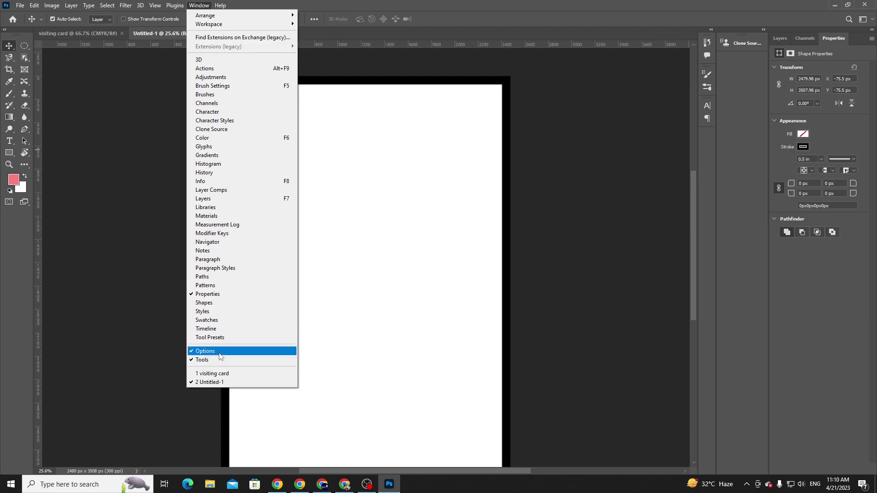
click(155, 6)
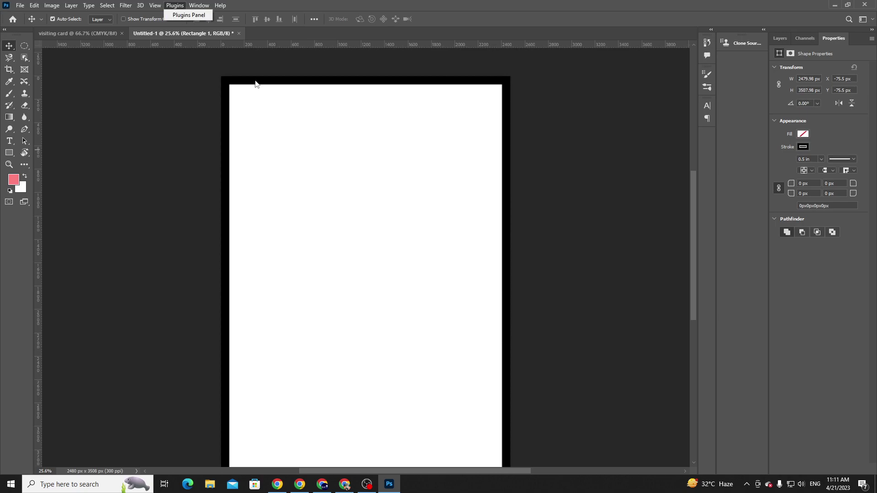
click(153, 19)
click(157, 87)
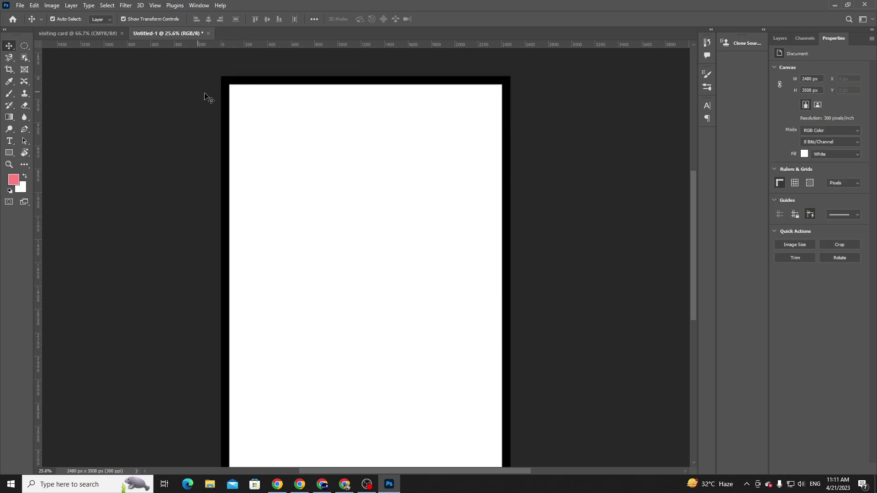
click(160, 4)
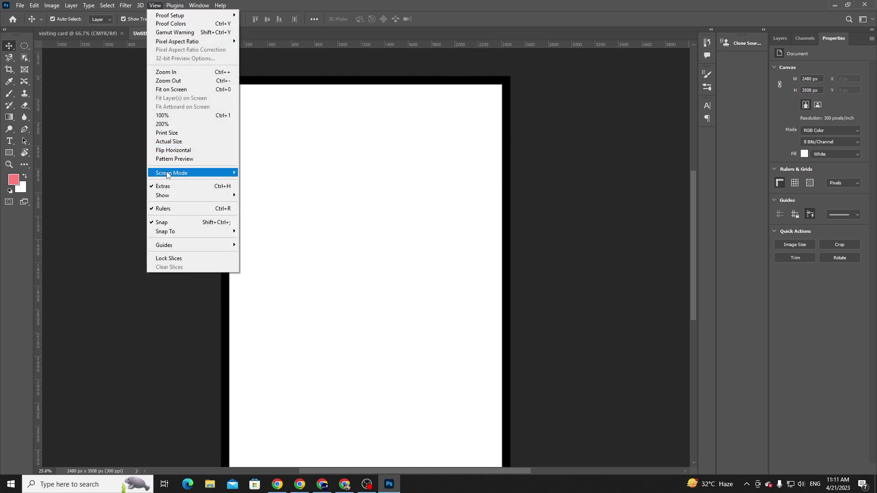
mouse_move(164, 245)
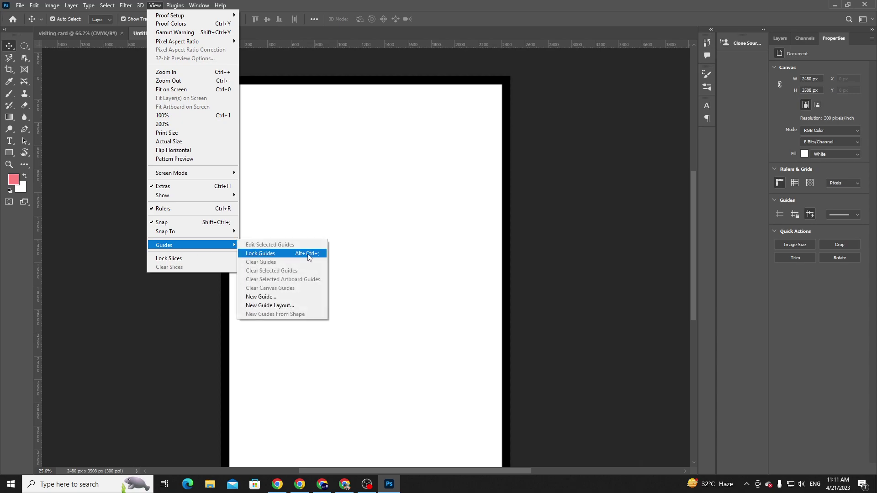
Step: In New Guide Layout, turn off column guides and enable margin guides
click(292, 306)
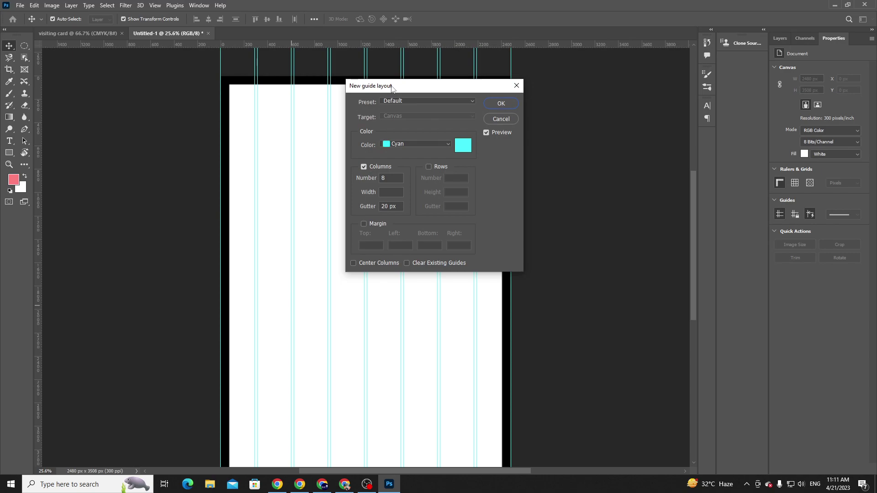
drag(392, 87, 572, 93)
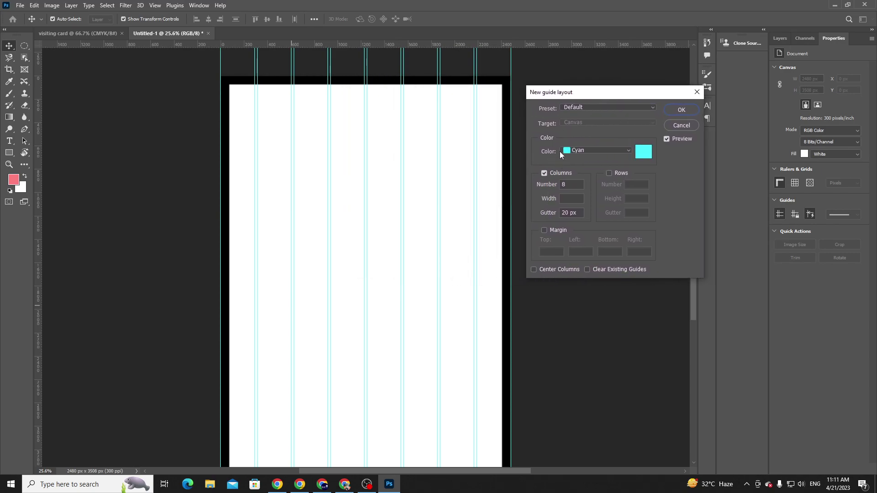
click(582, 108)
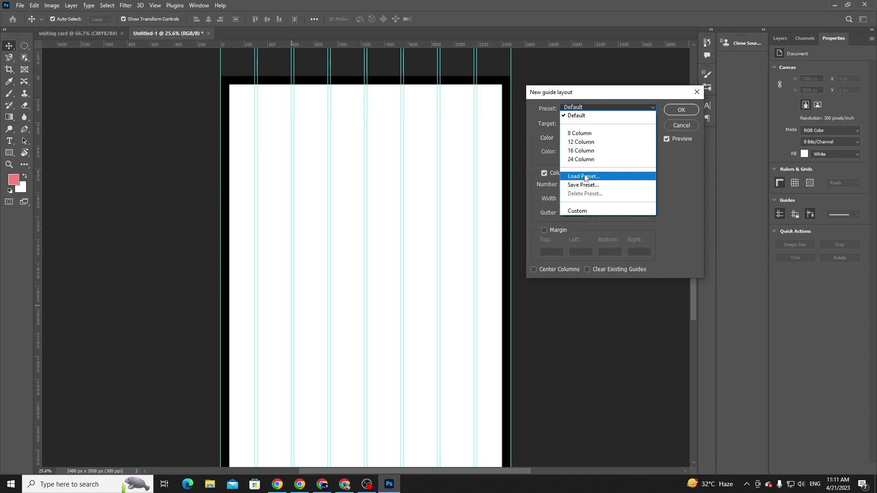
click(578, 135)
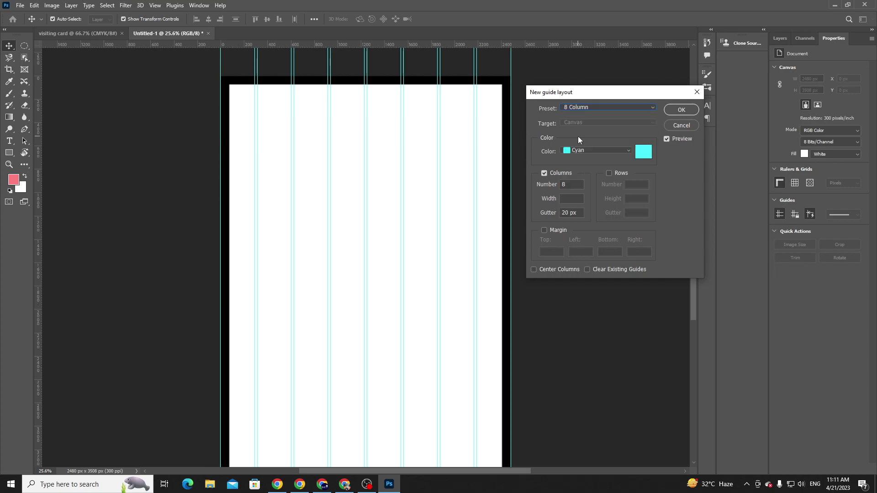
click(582, 107)
click(544, 174)
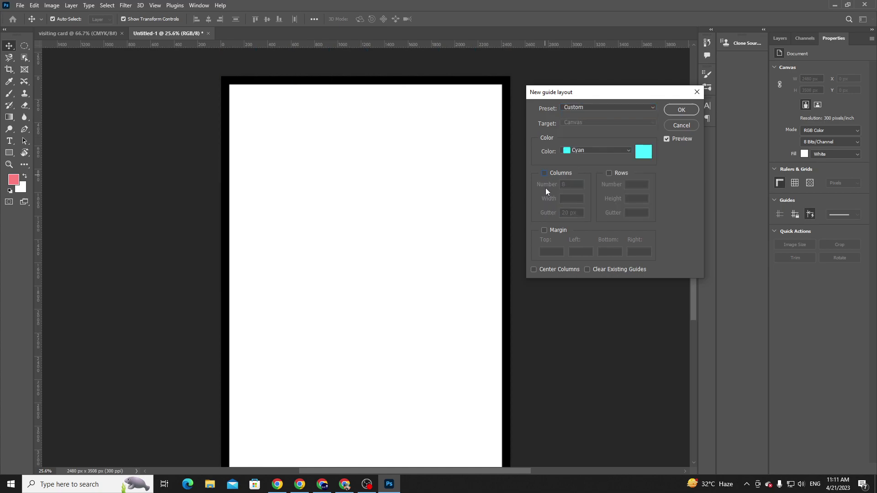
click(544, 231)
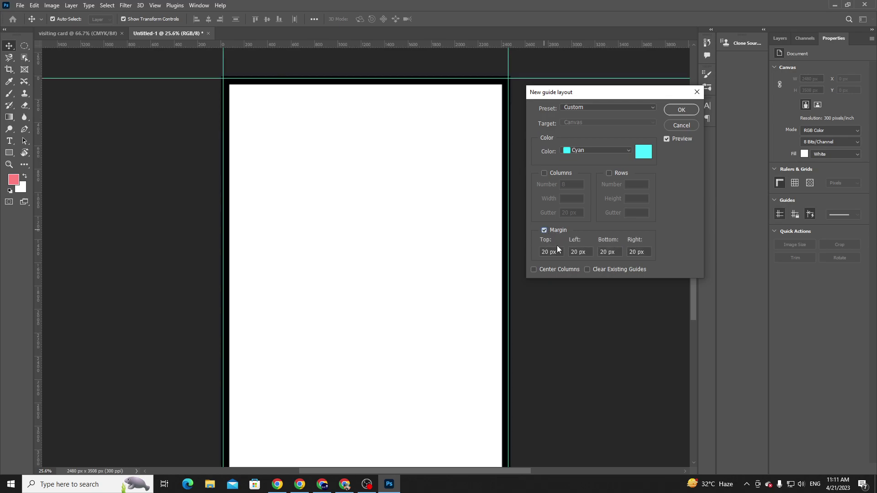
Step: Set top, left, bottom and right margins to 0.5 in and apply the layout
drag(558, 250, 530, 252)
text(0.5)
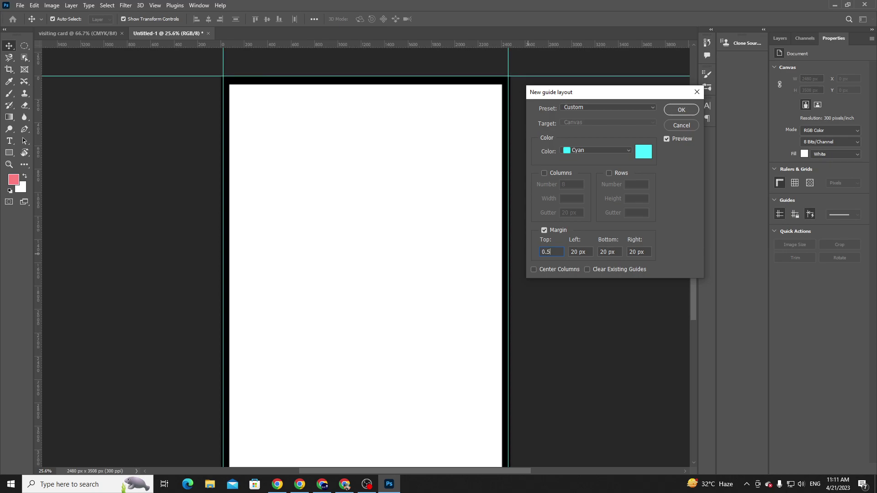
text( in)
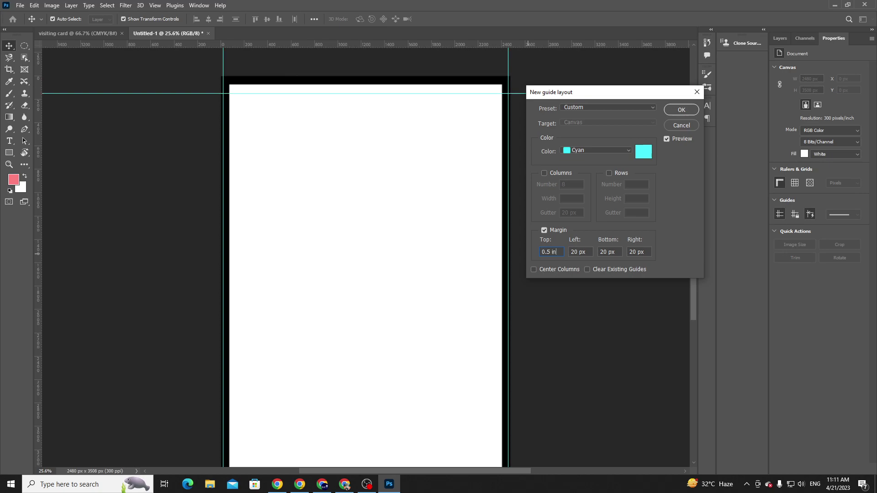
double_click(586, 253)
text(0.5)
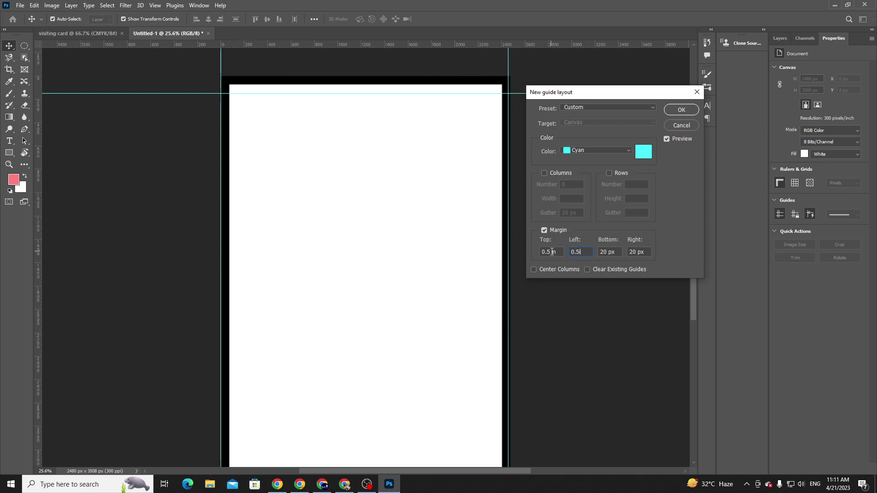
text(in)
key(Tab)
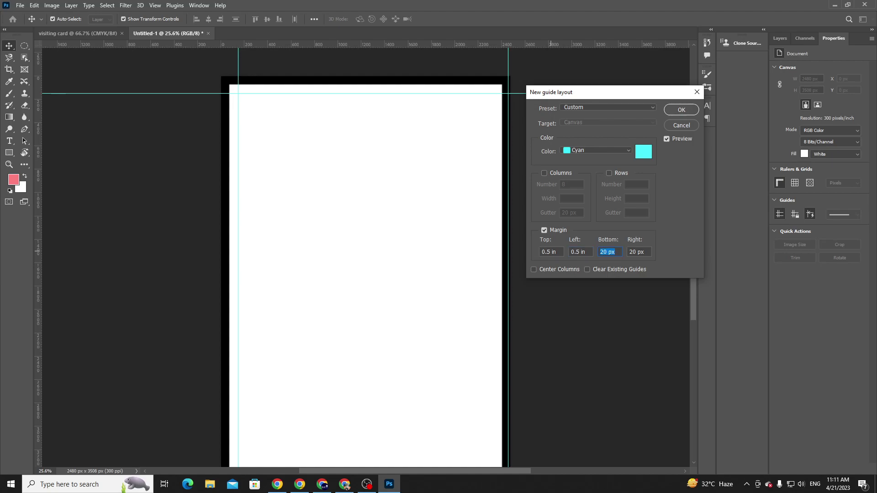
text(0.5in)
key(Tab)
text(0.5 )
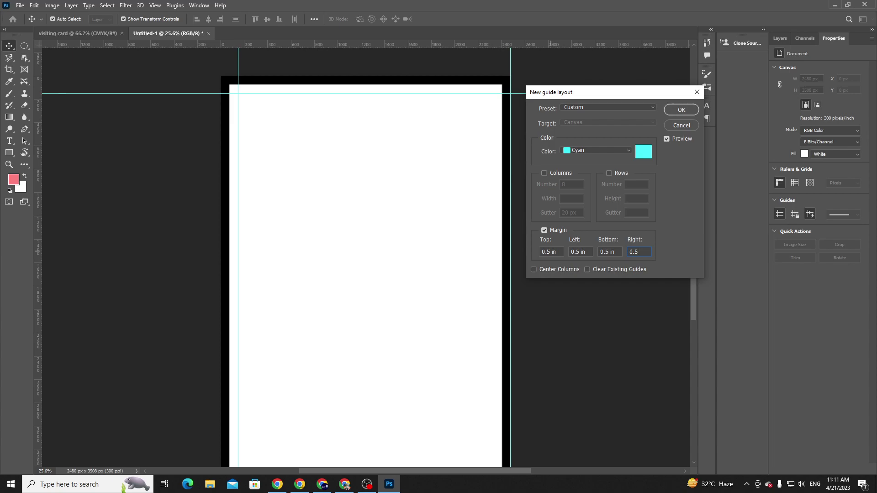
text(in)
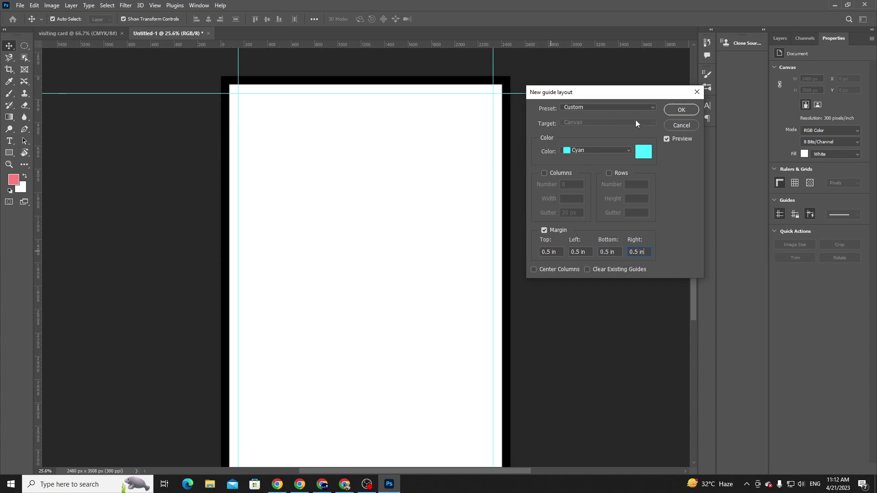
click(680, 110)
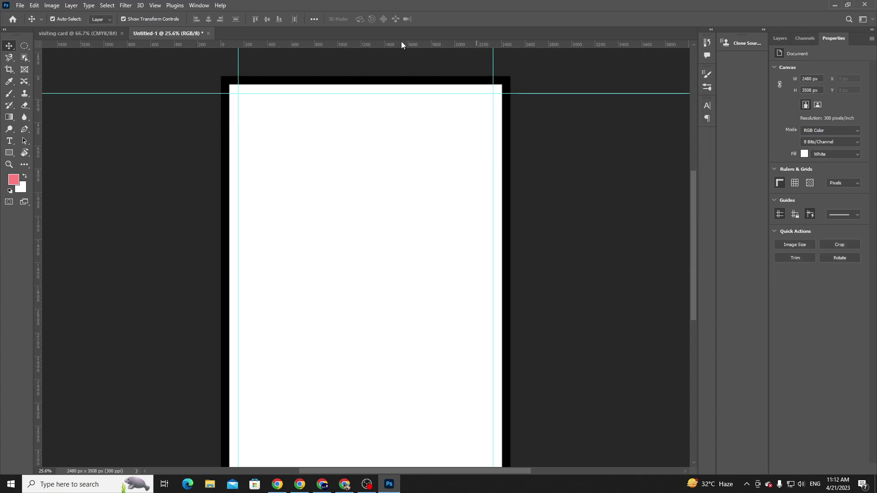
drag(383, 91, 392, 148)
Step: Delete the black frame rectangle from the page
key(Delete)
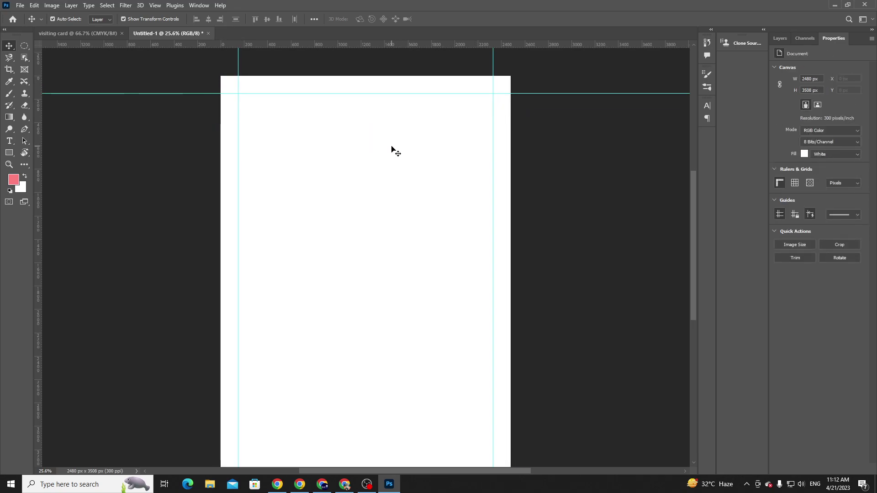
scroll(395, 153, down, 1)
scroll(474, 243, down, 2)
scroll(476, 244, up, 2)
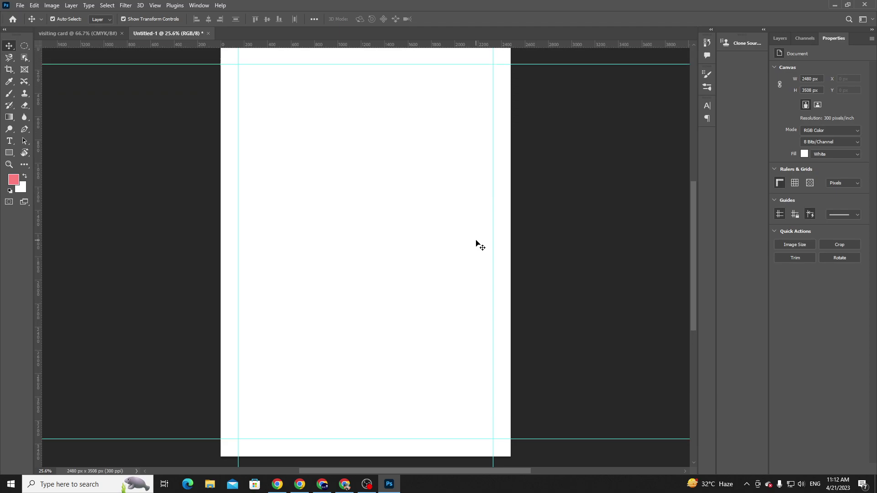
scroll(480, 243, up, 2)
scroll(479, 244, up, 1)
scroll(480, 243, up, 1)
scroll(483, 244, up, 1)
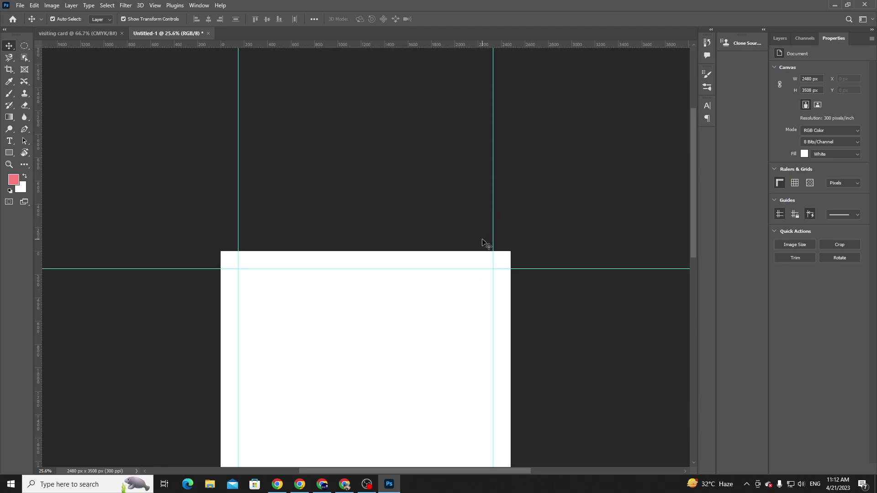
scroll(482, 242, up, 1)
scroll(484, 249, up, 2)
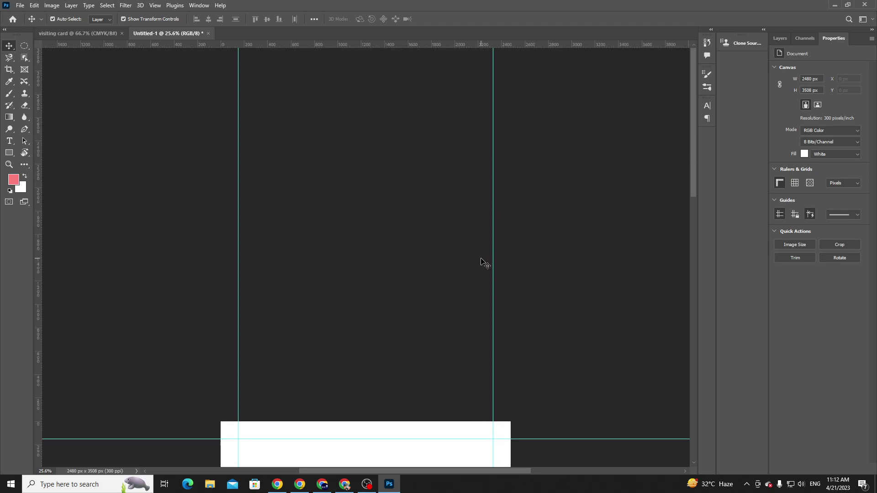
scroll(483, 267, down, 2)
scroll(485, 294, down, 2)
scroll(486, 324, down, 3)
scroll(487, 334, up, 1)
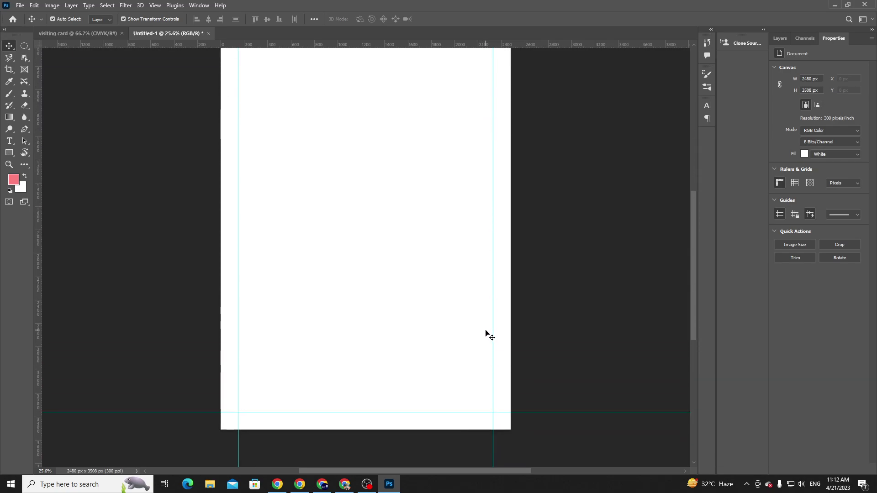
scroll(486, 333, up, 1)
scroll(486, 335, down, 1)
scroll(487, 335, up, 1)
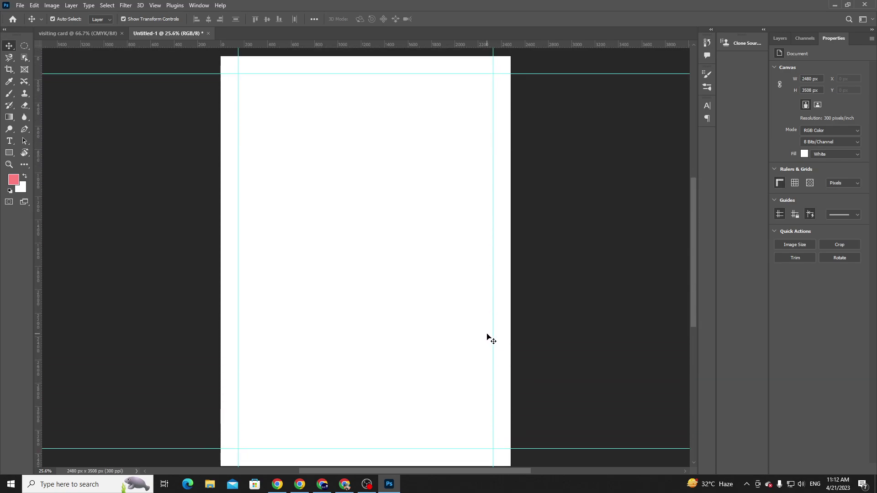
Step: Zoom in, zoom back out, and fit the whole page on screen with Ctrl+0
key(ctrl+plus)
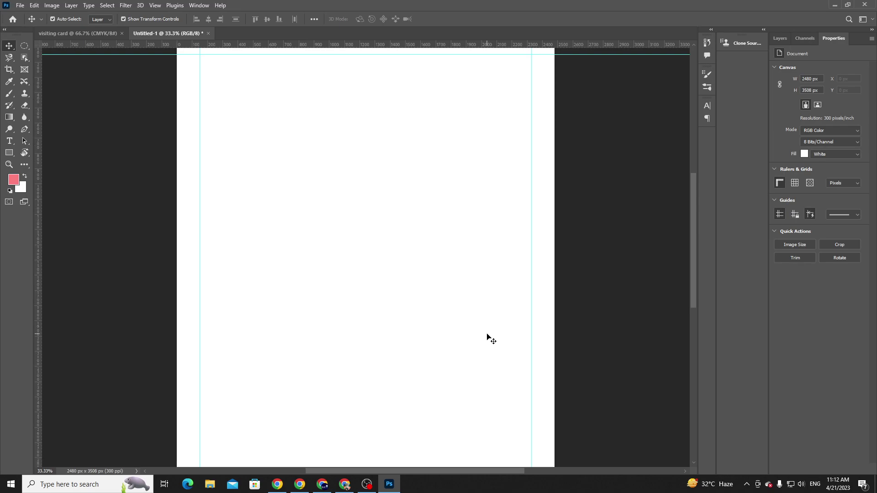
scroll(475, 325, down, 2)
scroll(475, 325, down, 1)
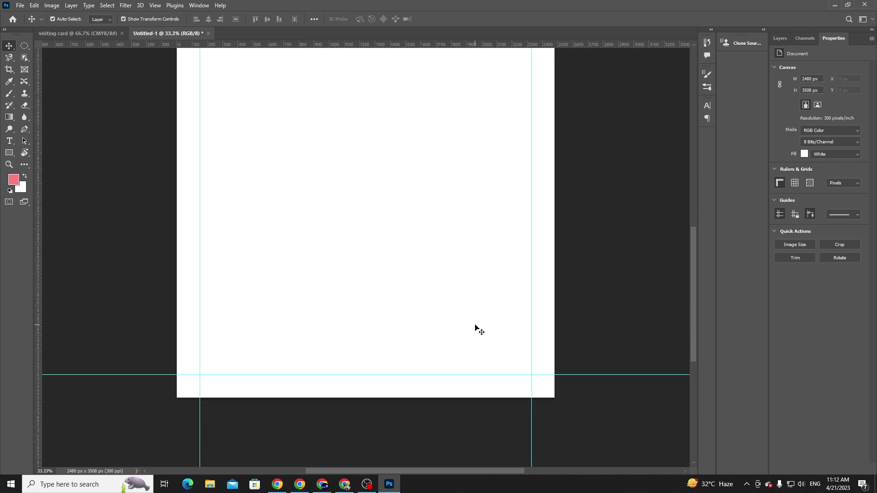
scroll(475, 325, up, 1)
key(ctrl+minus)
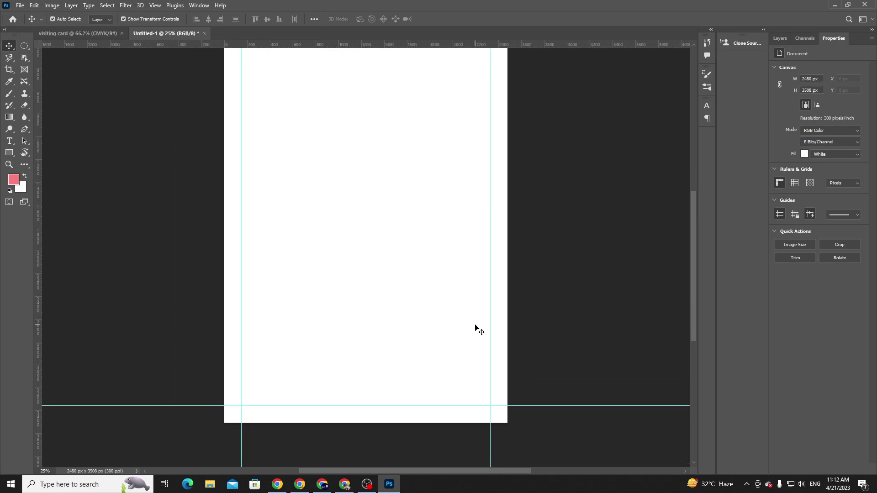
key(ctrl+0)
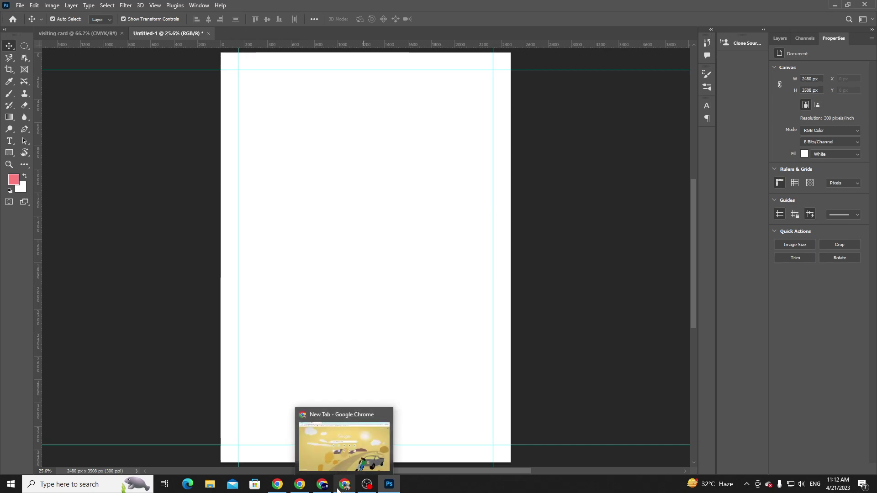
Step: In Chrome, search Google Images for 'notebook', correcting the 'not book' typo
mouse_move(345, 484)
click(342, 488)
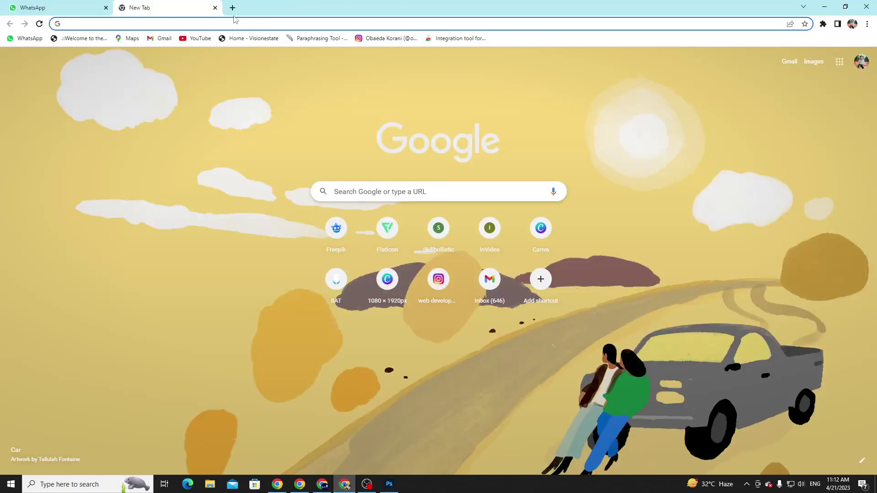
click(223, 30)
text(not )
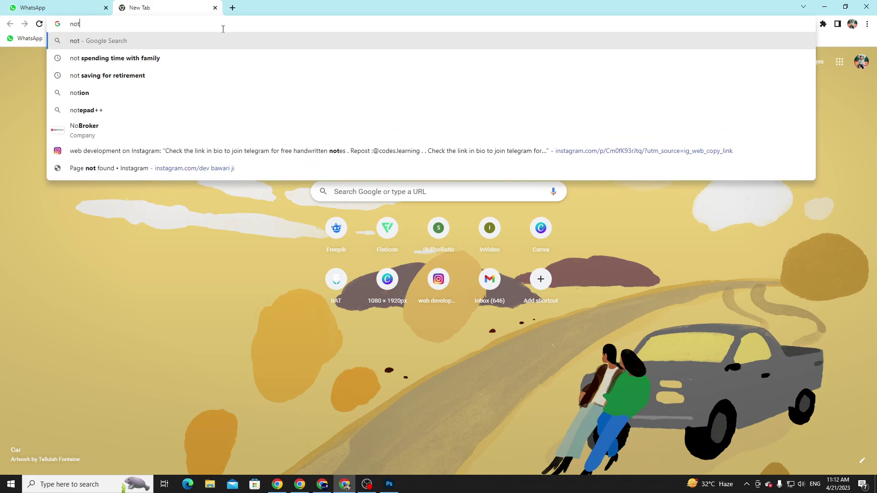
text(book)
key(Return)
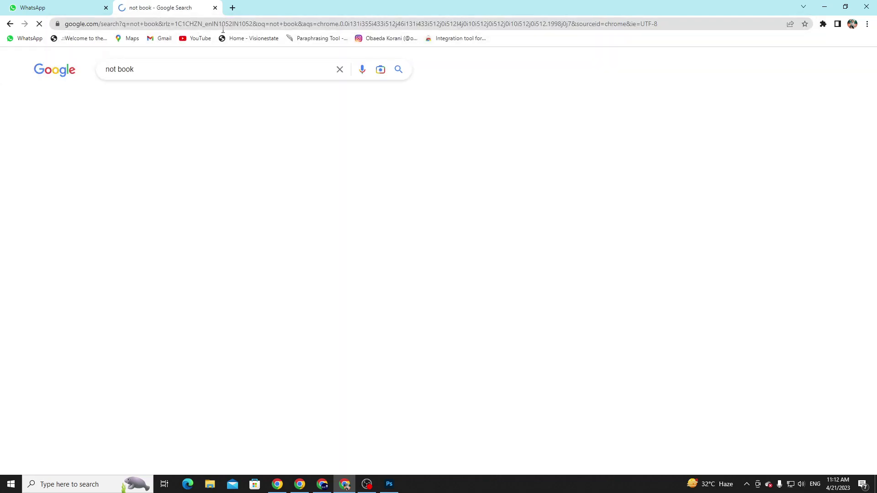
click(117, 70)
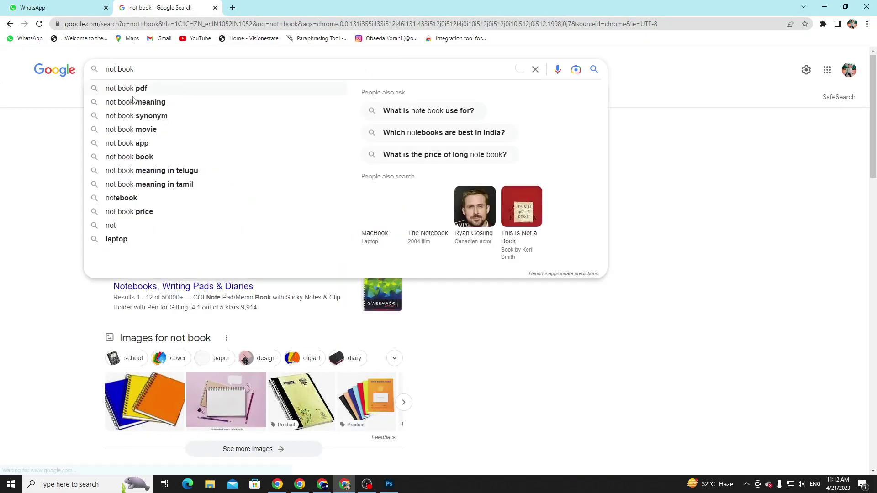
text(e)
key(Return)
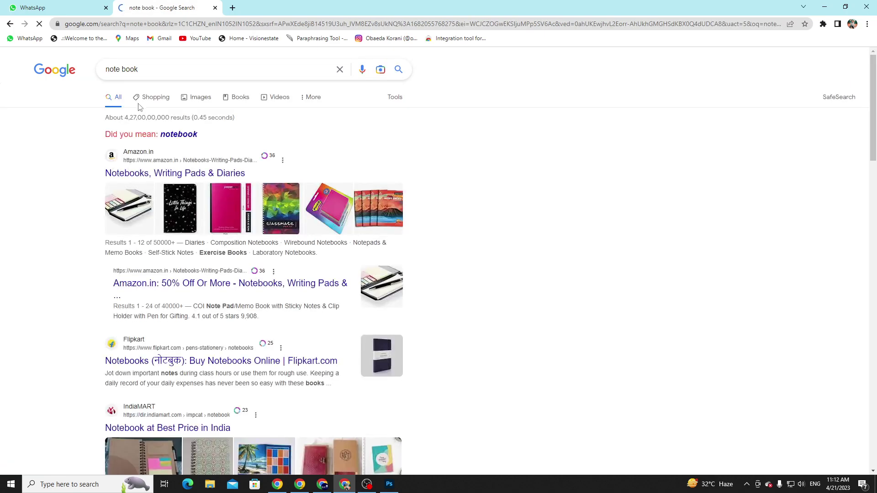
click(174, 139)
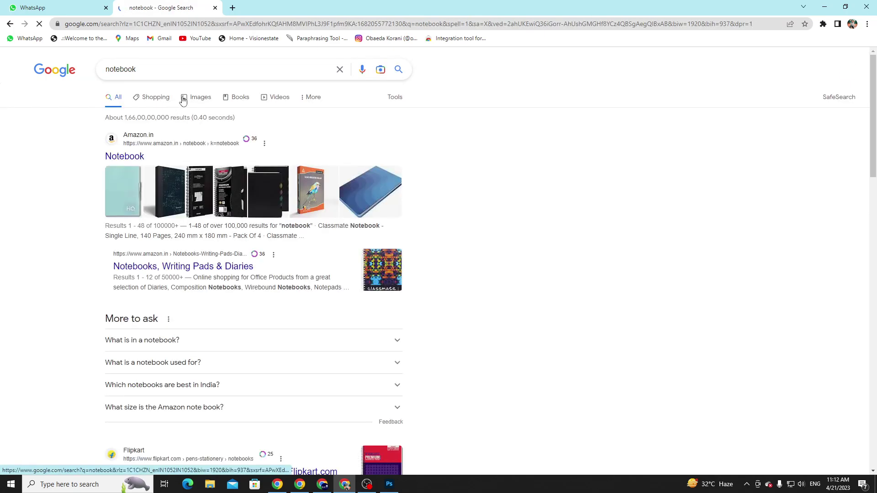
click(182, 97)
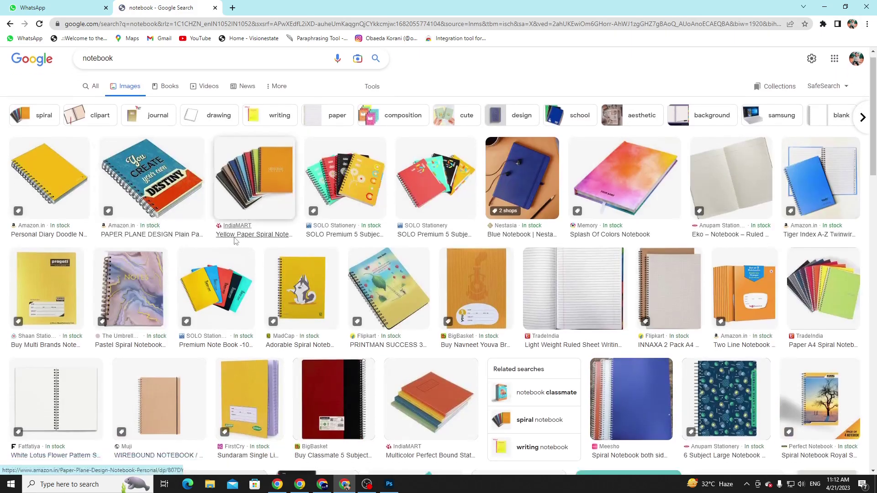
Step: Preview notebook image results such as BigBasket, LBB, Flipkart and Pastel Spiral Notebook
scroll(161, 192, down, 5)
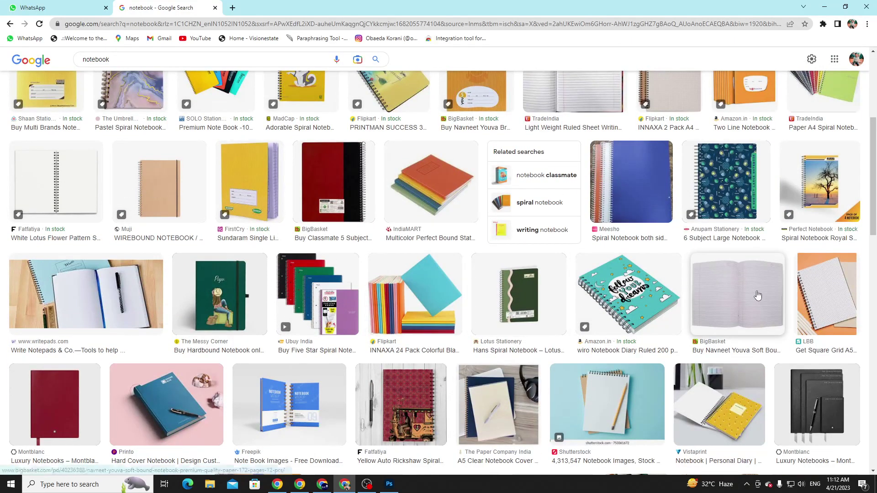
click(755, 295)
scroll(197, 278, down, 6)
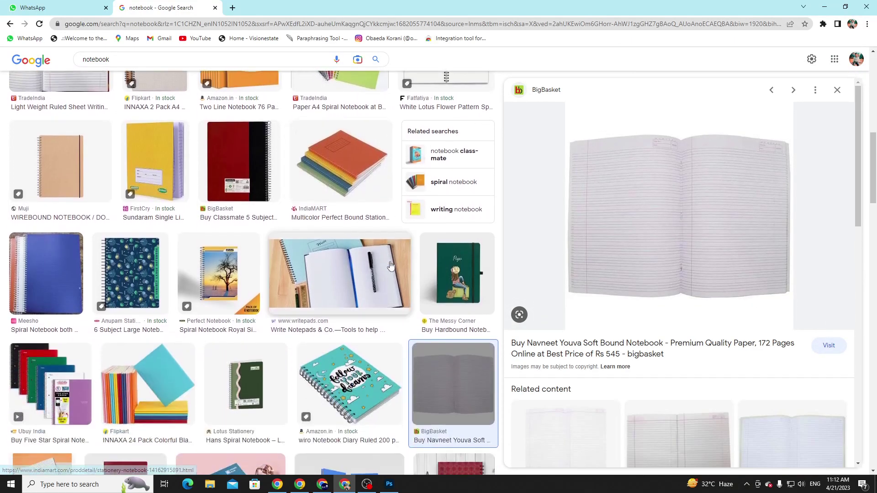
scroll(197, 278, down, 2)
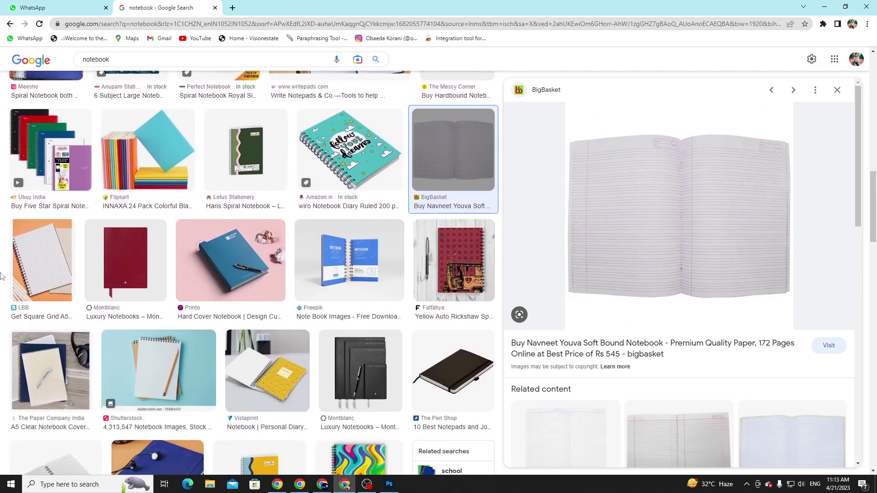
click(45, 273)
scroll(300, 269, down, 3)
scroll(183, 270, down, 3)
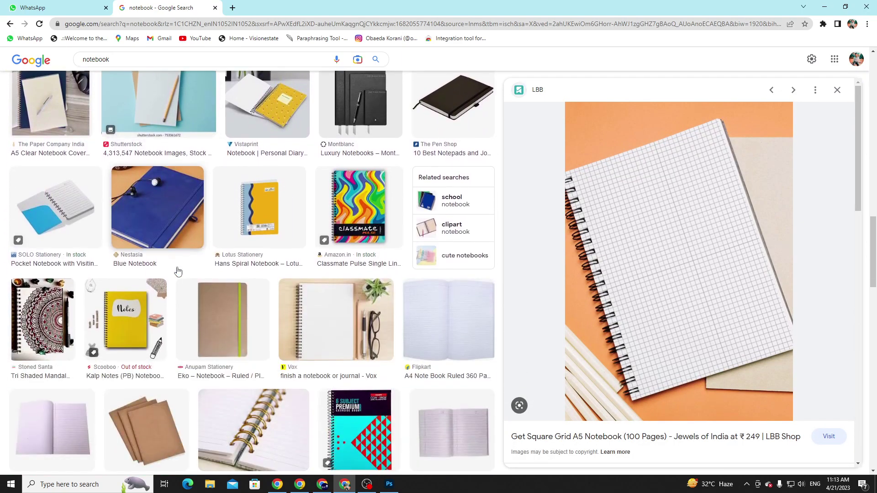
click(340, 323)
click(447, 320)
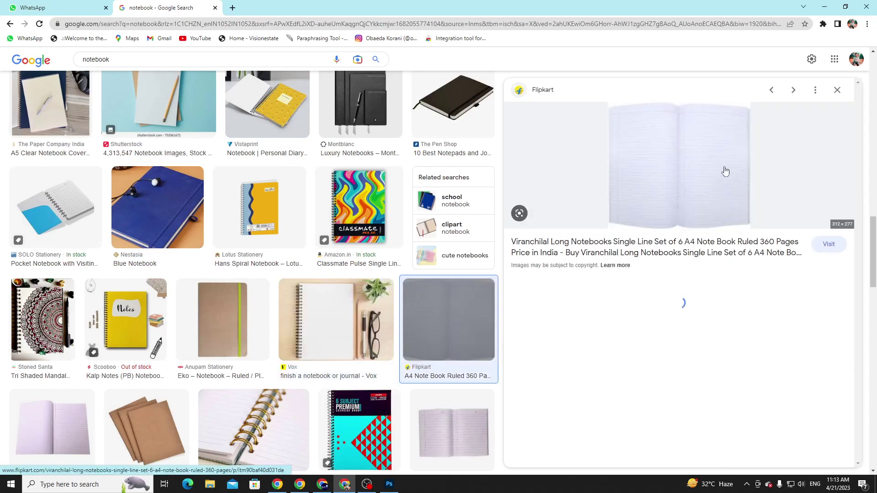
scroll(371, 313, down, 4)
click(473, 261)
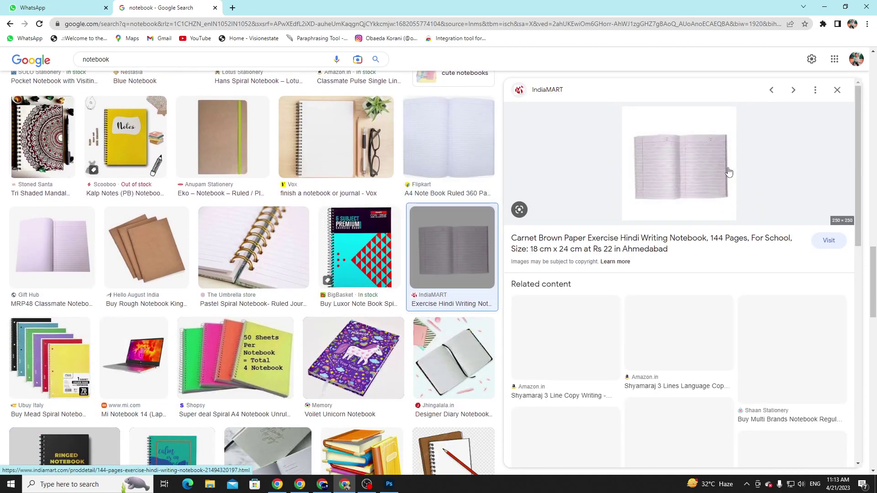
scroll(376, 331, down, 1)
scroll(375, 332, down, 1)
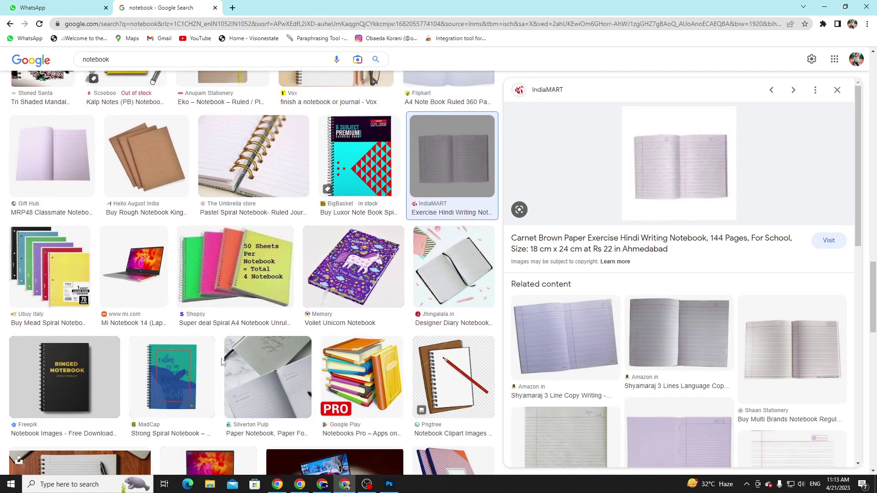
click(254, 173)
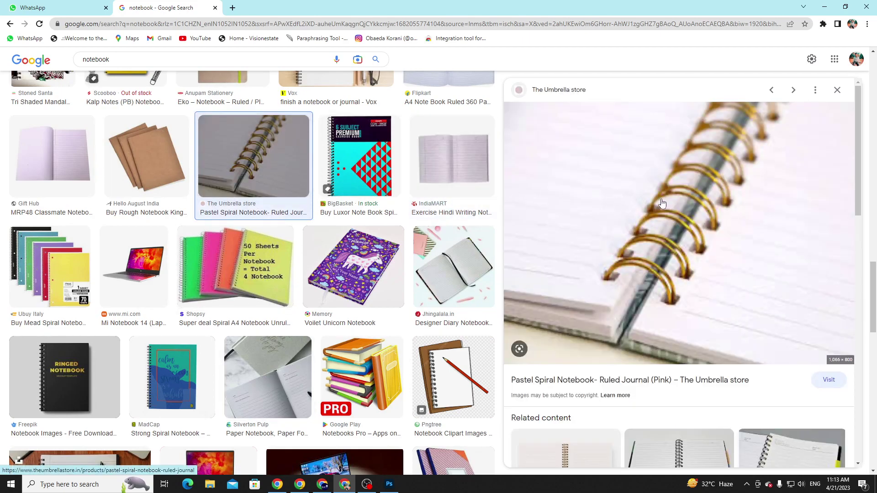
Step: Refine the image search to 'notebook page'
scroll(388, 265, down, 5)
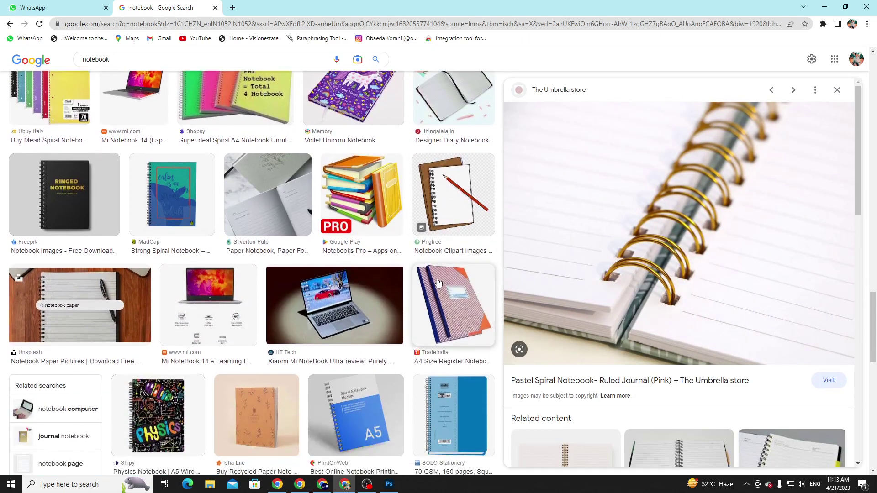
scroll(330, 322, down, 2)
scroll(386, 338, up, 4)
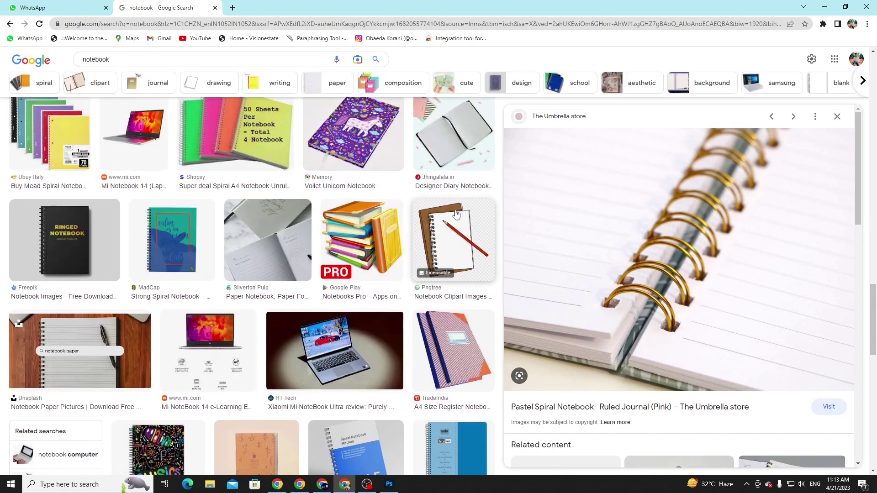
scroll(282, 214, up, 5)
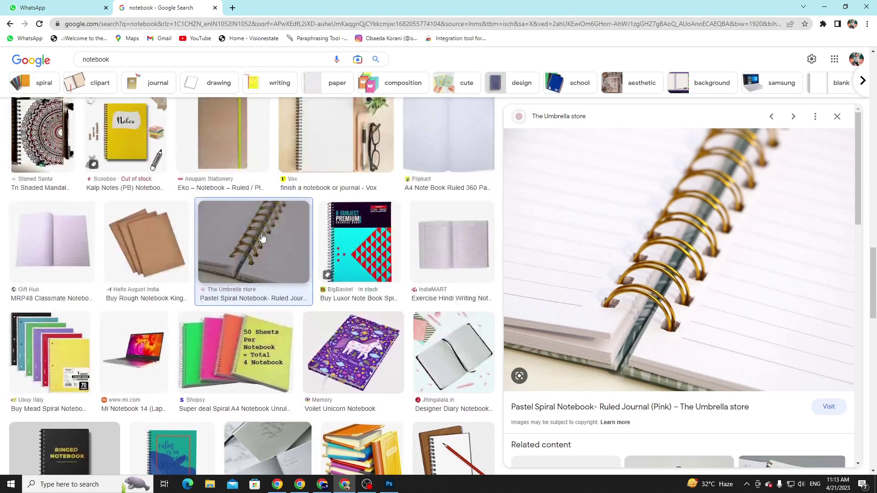
scroll(283, 215, up, 5)
click(139, 55)
text(pa)
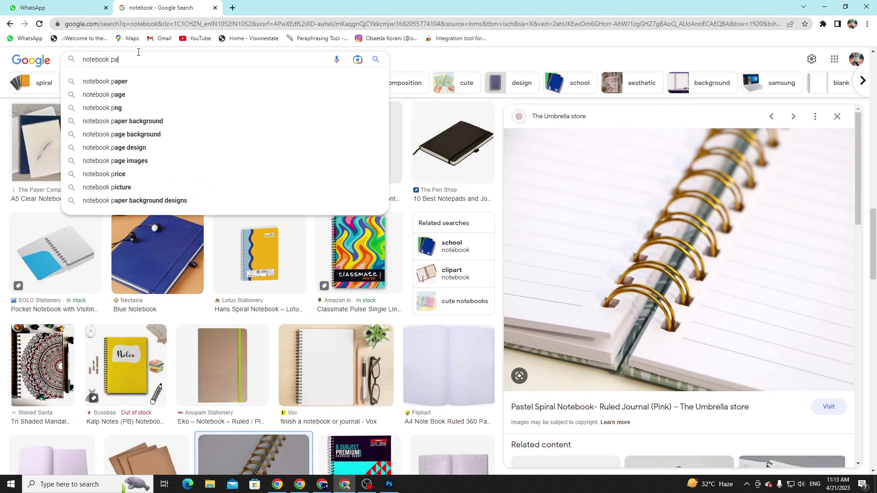
text(ge)
key(Return)
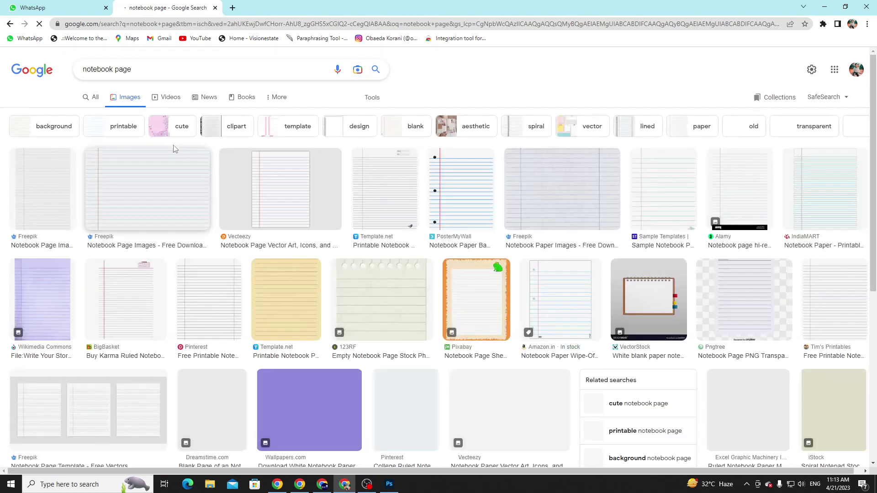
Step: Preview two Freepik notebook paper images, then Alt+Tab back to Photoshop's Untitled-1
click(118, 194)
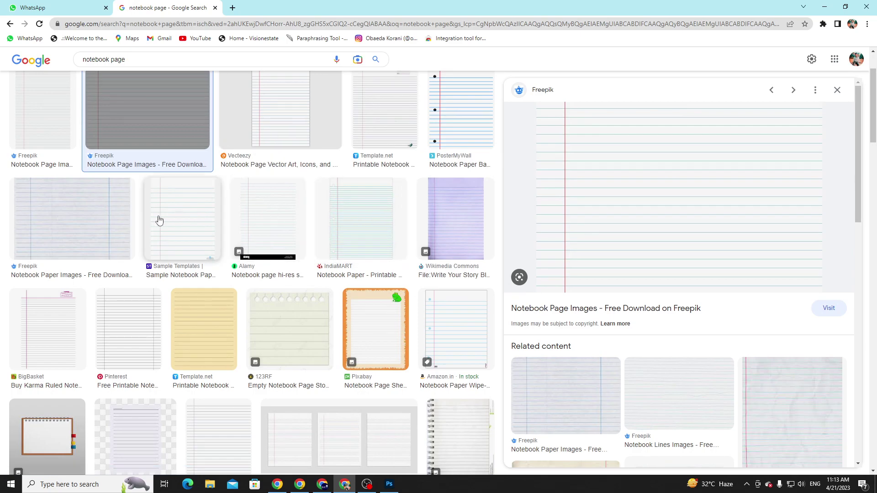
click(123, 219)
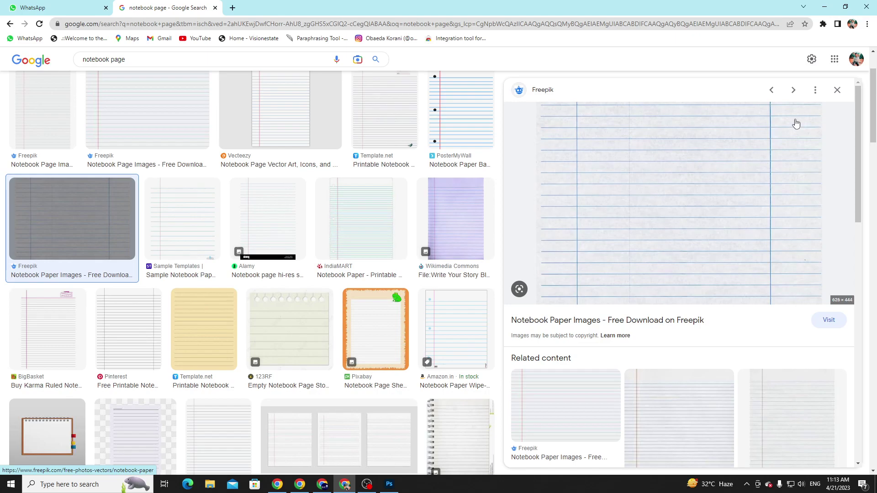
key(alt+Tab)
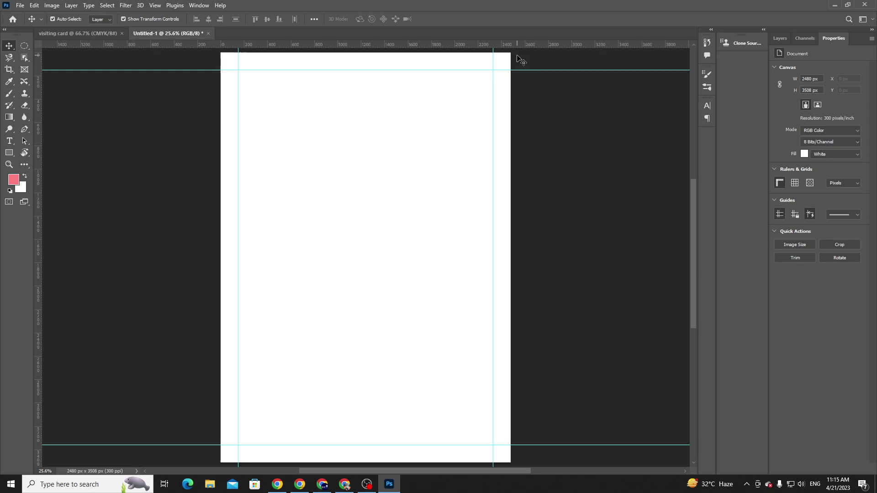
scroll(519, 57, down, 1)
scroll(518, 57, up, 1)
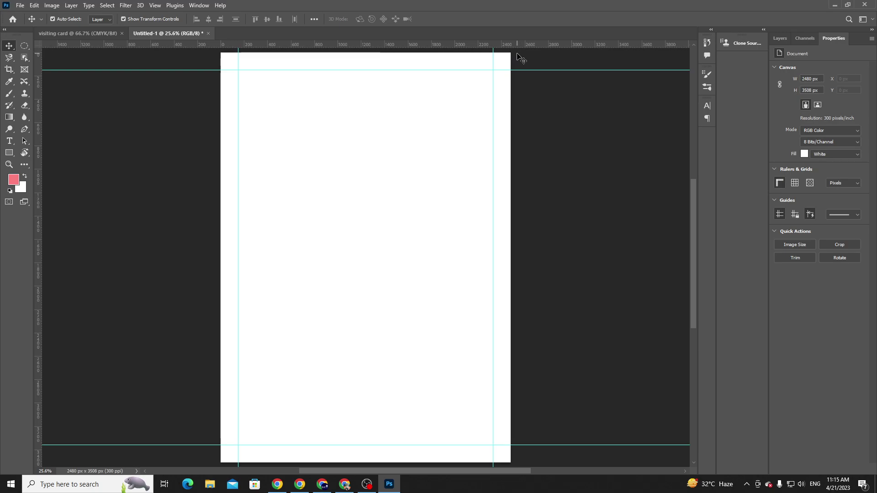
scroll(519, 57, down, 1)
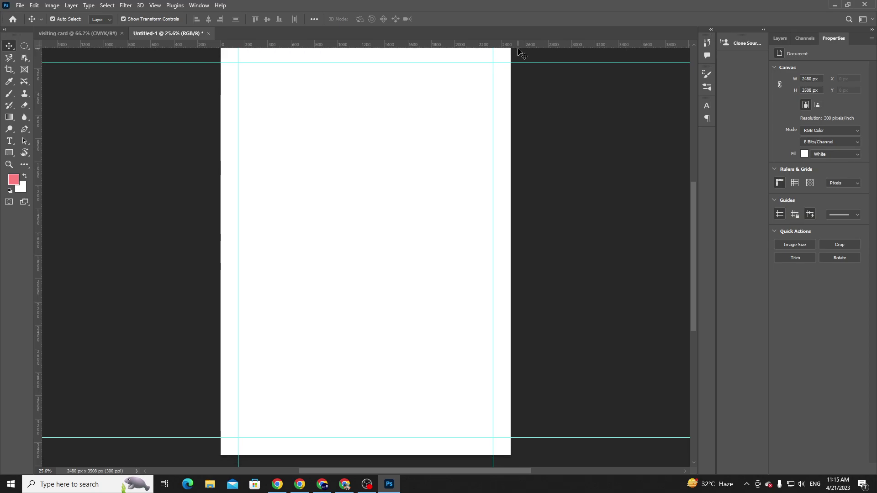
scroll(515, 69, up, 1)
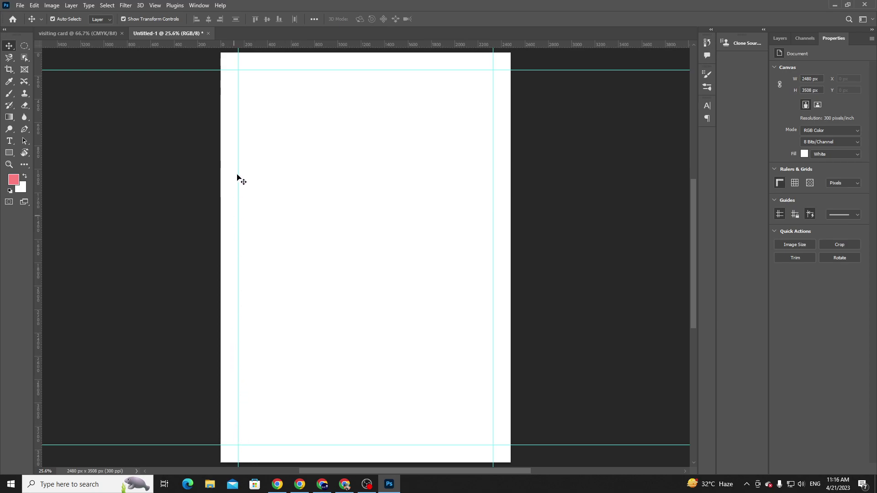
Step: Set the canvas guide colour to Light Red in Guides, Grid & Slices preferences
click(201, 5)
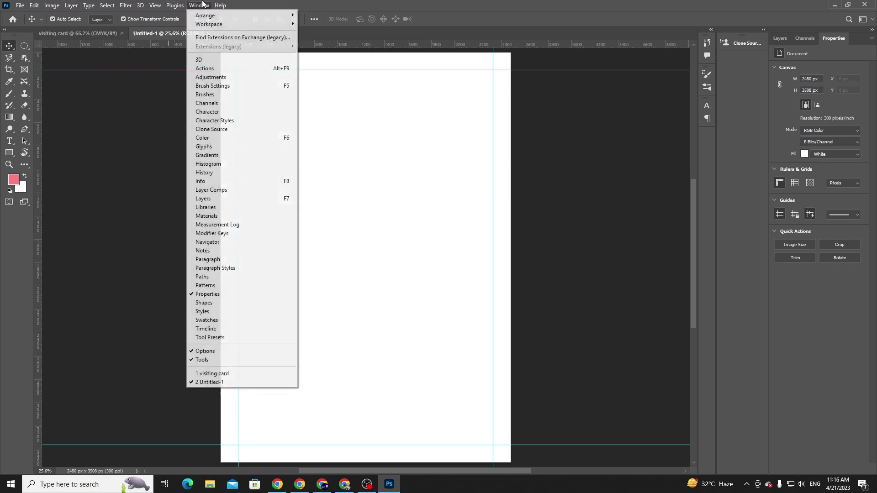
click(264, 425)
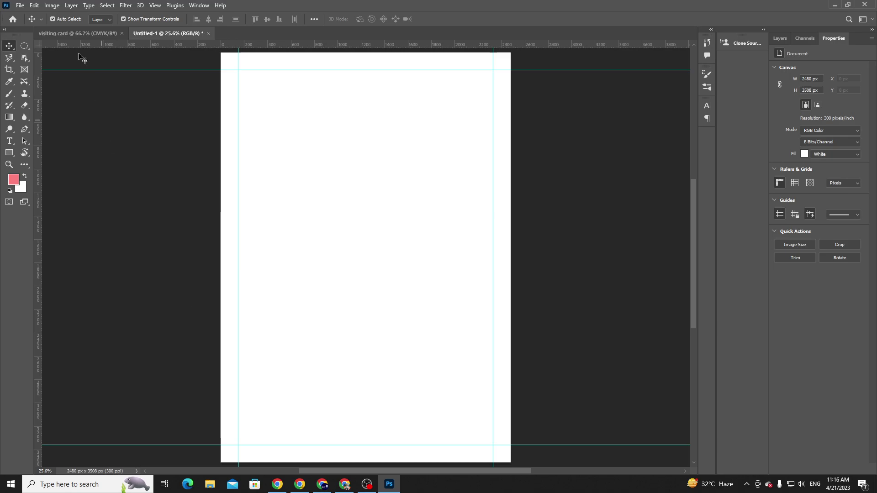
click(34, 5)
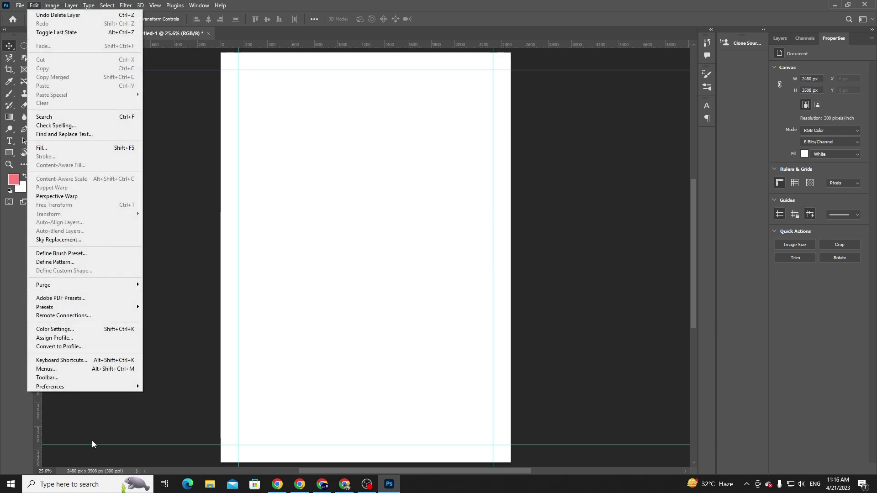
mouse_move(50, 387)
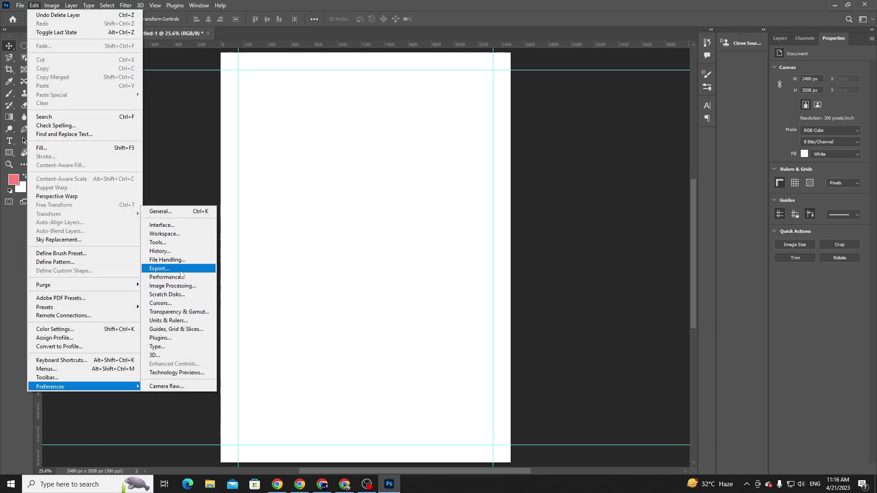
click(174, 276)
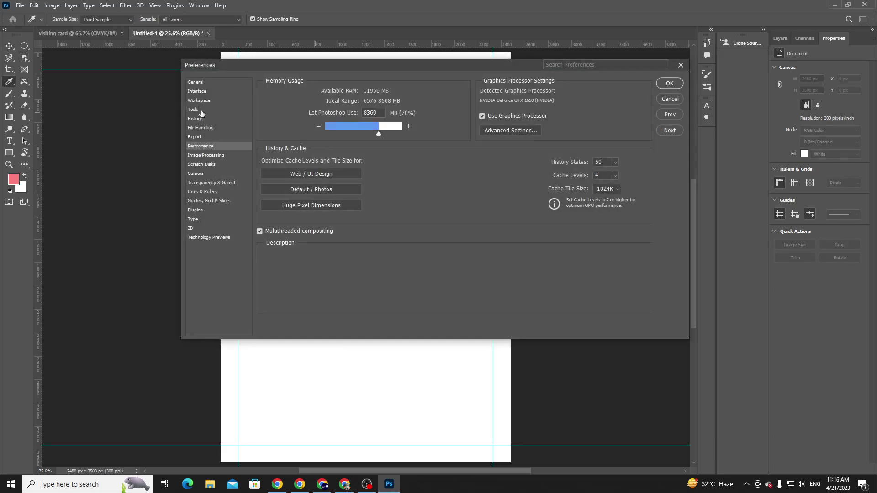
click(194, 155)
click(195, 166)
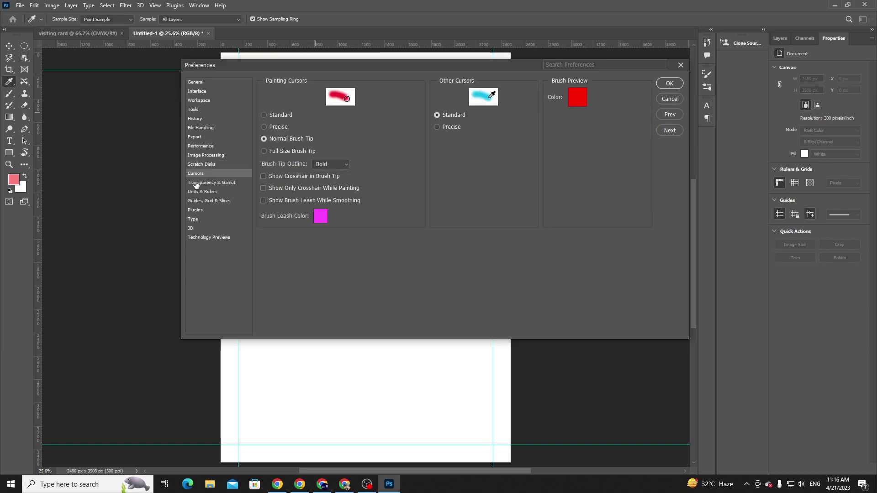
click(201, 182)
click(200, 201)
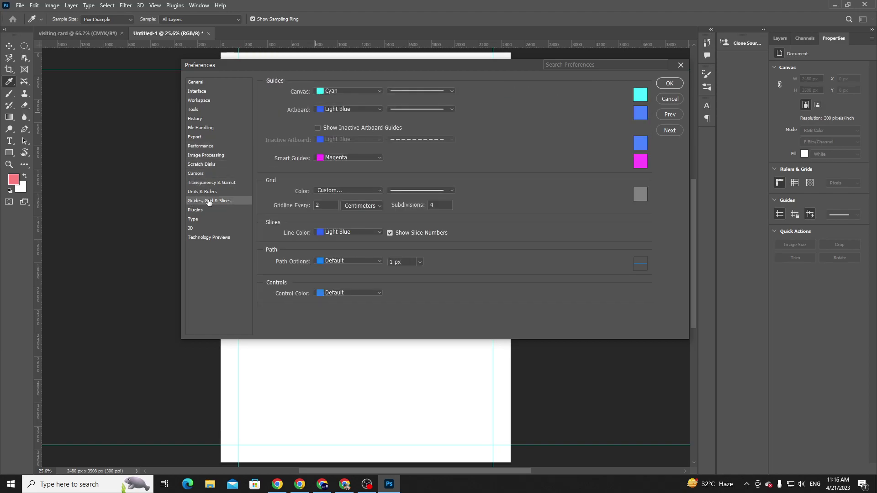
click(338, 92)
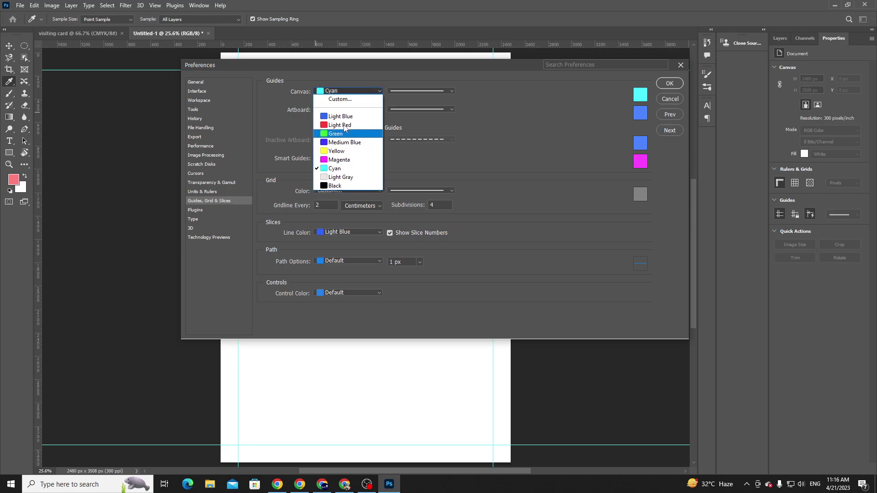
click(342, 106)
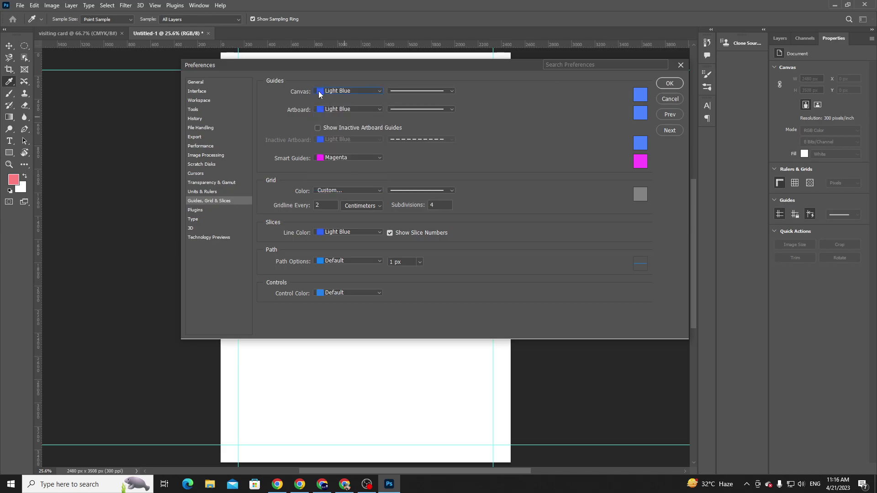
click(320, 92)
click(338, 103)
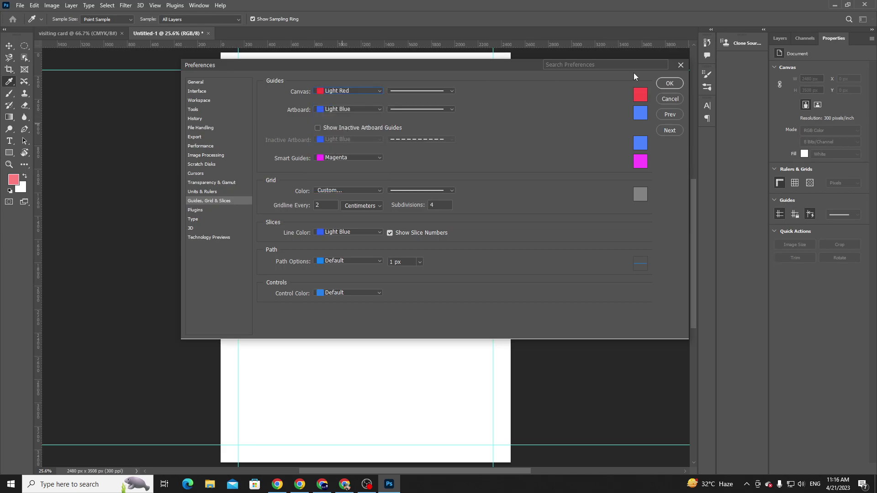
click(669, 83)
Step: Turn on the canvas grid with Ctrl+'
click(194, 5)
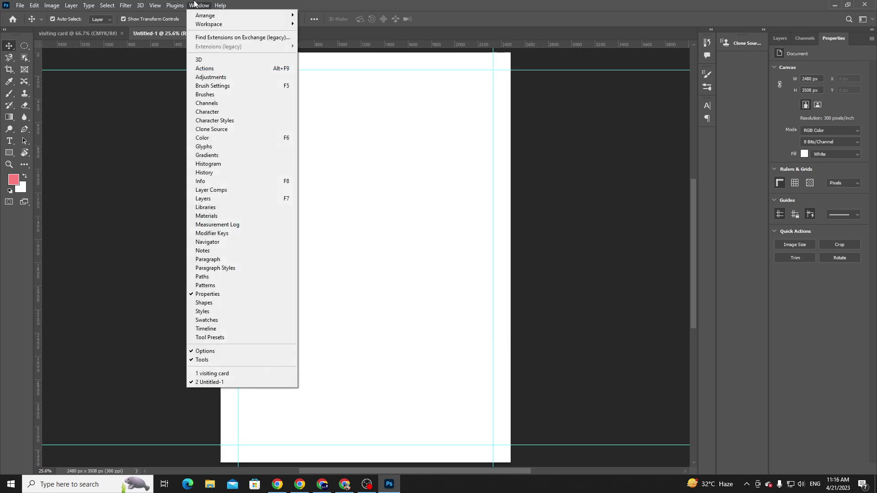
click(109, 135)
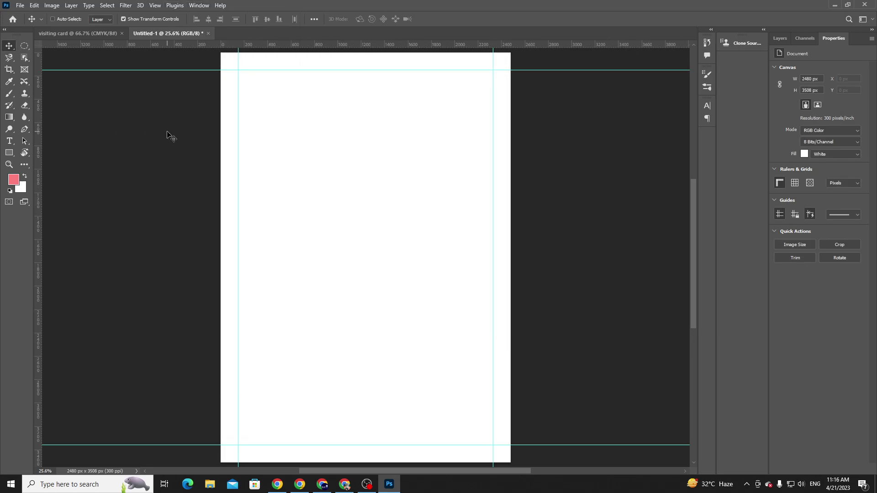
key(ctrl+apostrophe)
key(ctrl+apostrophe)
key(ctrl+apostrophe)
key(ctrl+apostrophe)
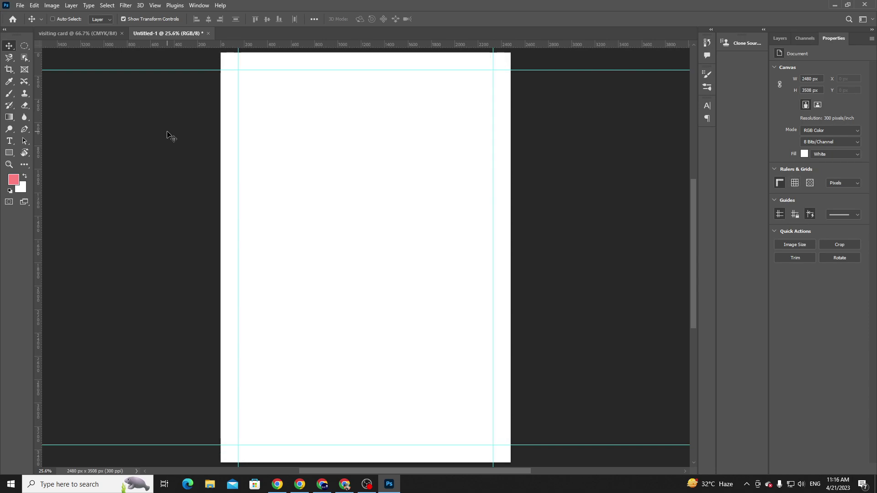
key(ctrl+apostrophe)
Step: Hide the guides and create a new guide layout using red (ff0000) guides
key(ctrl+semicolon)
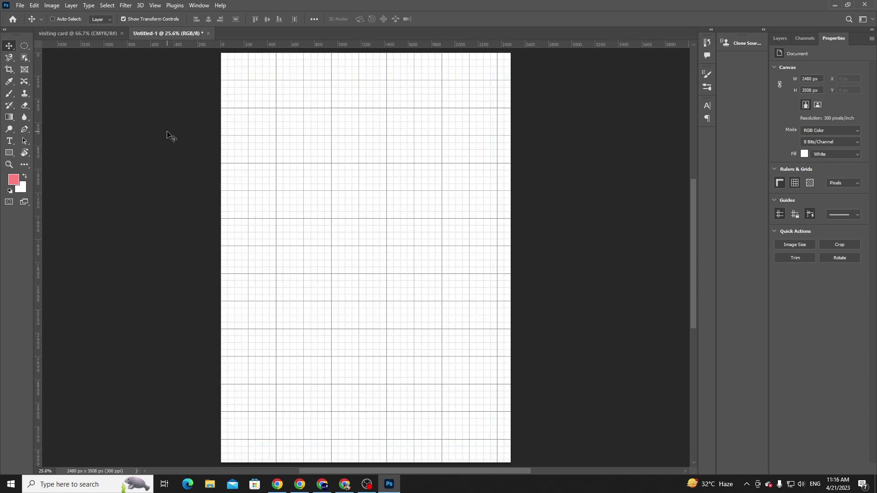
key(ctrl+semicolon)
key(ctrl+semicolon)
key(ctrl+apostrophe)
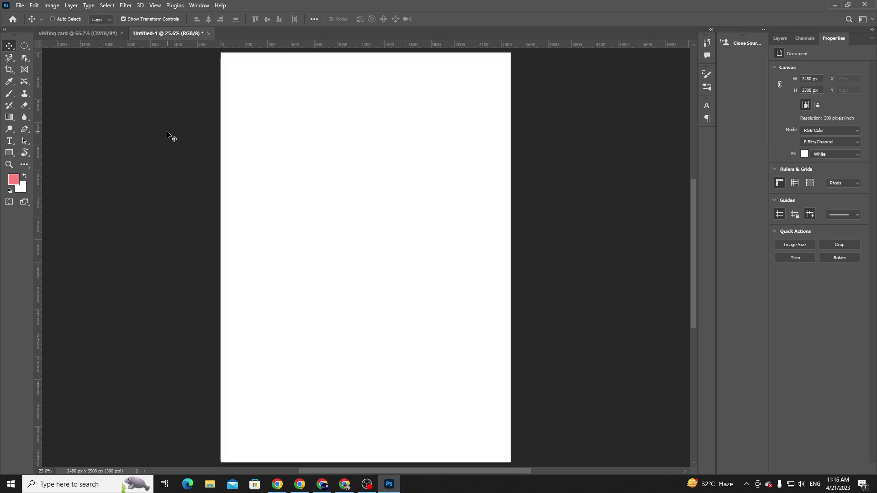
click(155, 5)
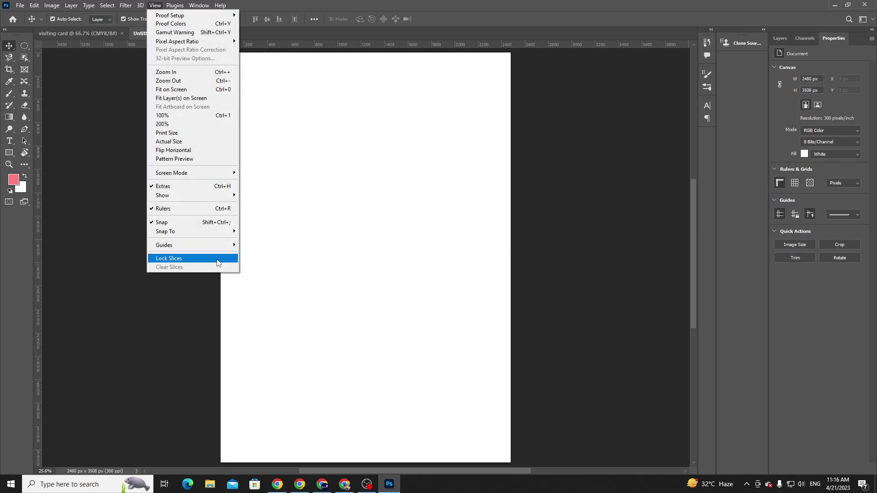
mouse_move(163, 244)
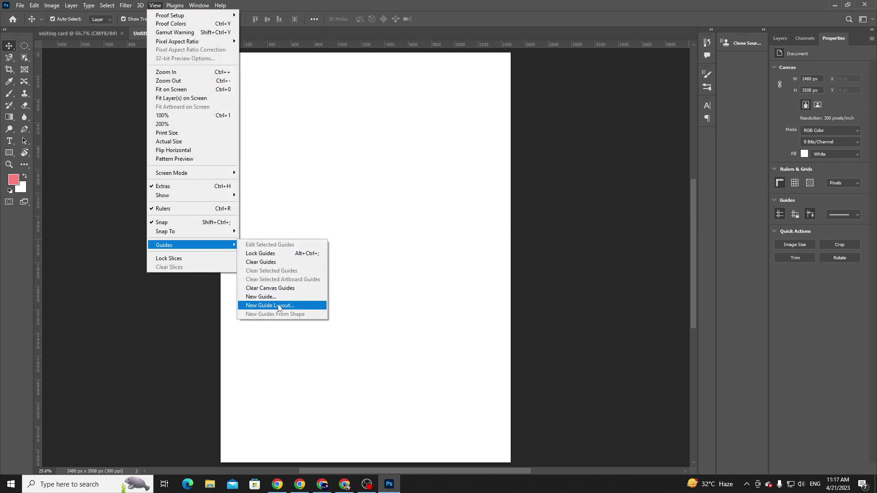
click(278, 305)
click(639, 151)
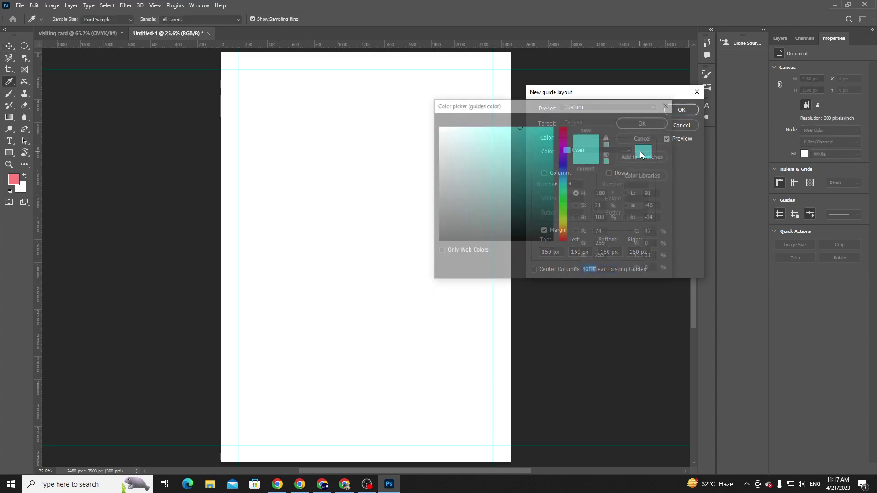
text(ff0000)
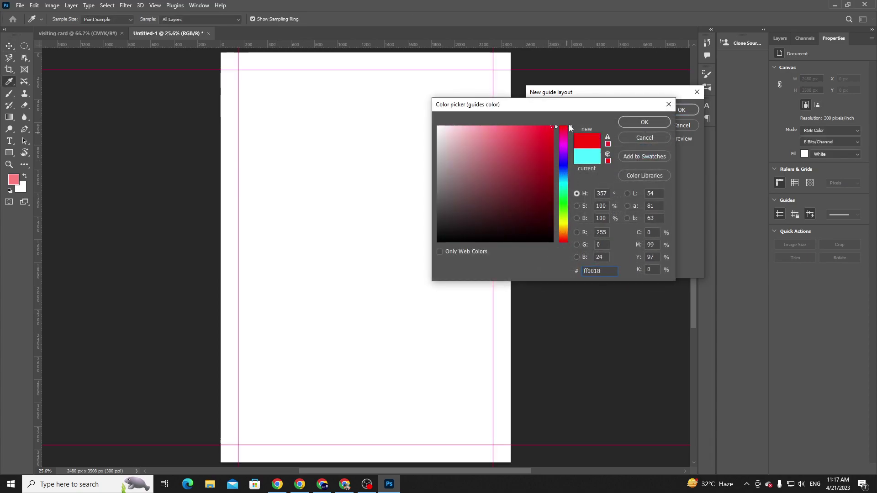
click(644, 122)
click(681, 109)
key(v)
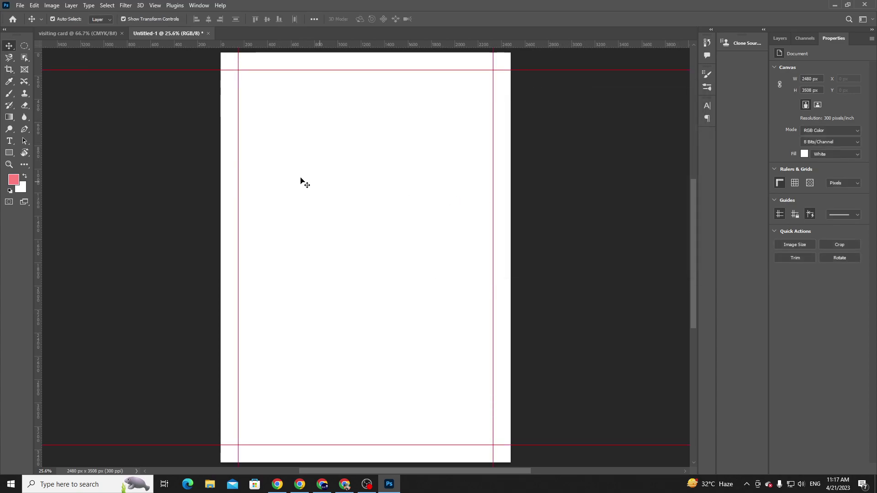
Step: Zoom into the top-left corner, fit the page, then switch to the visiting card document
drag(248, 78, 291, 148)
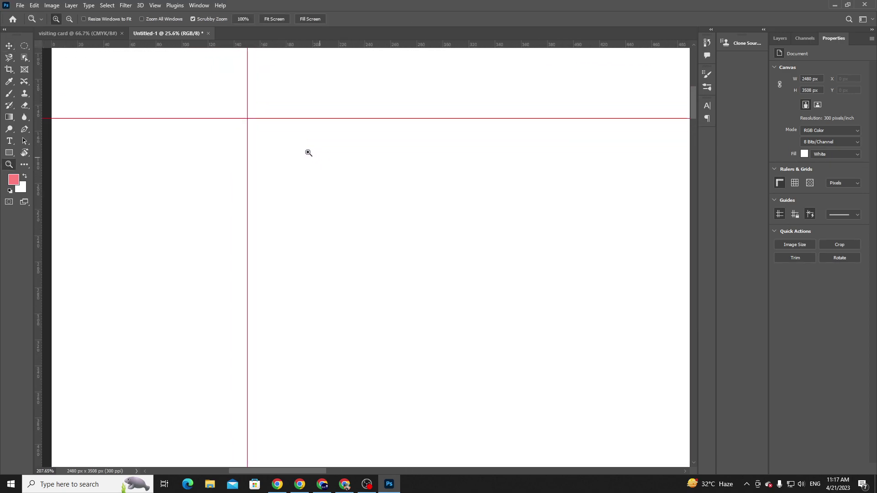
key(ctrl+0)
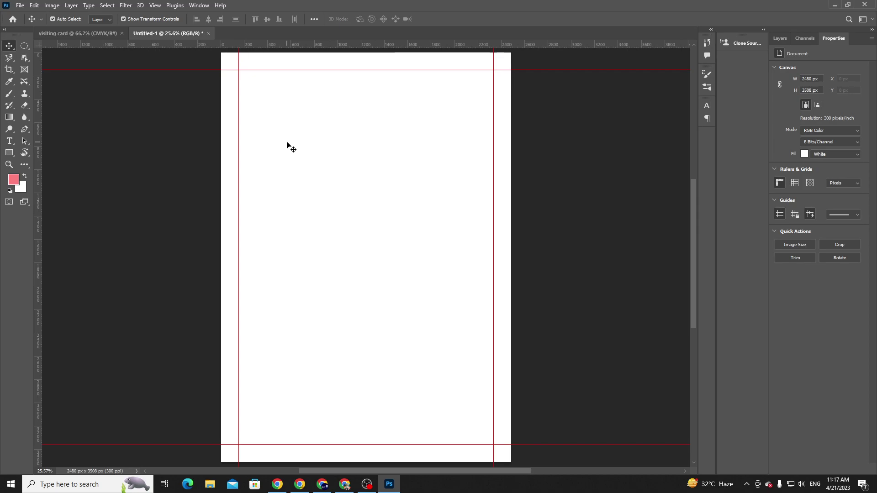
click(106, 35)
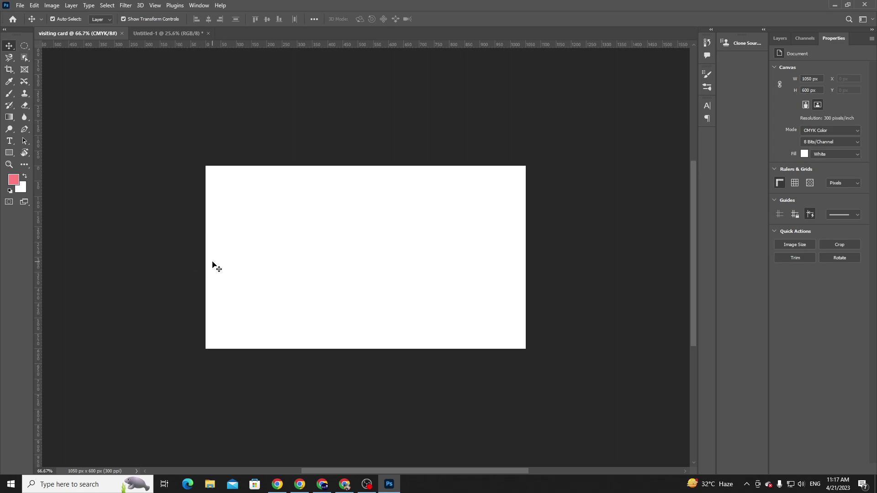
Step: Open New Guide Layout on the visiting card and enter 0.5 in margins
click(155, 6)
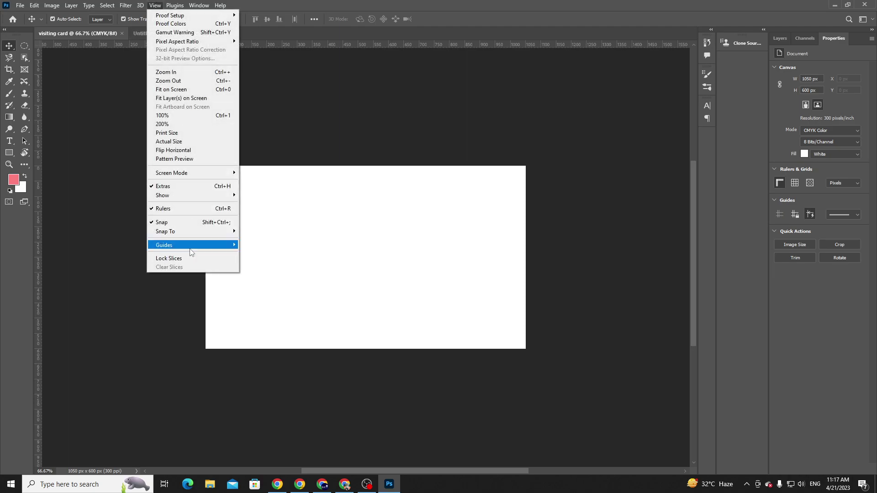
mouse_move(191, 245)
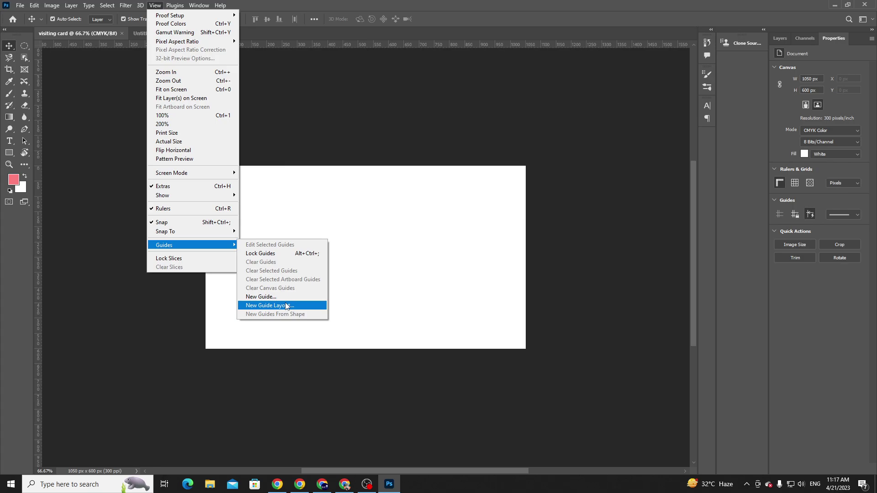
click(287, 306)
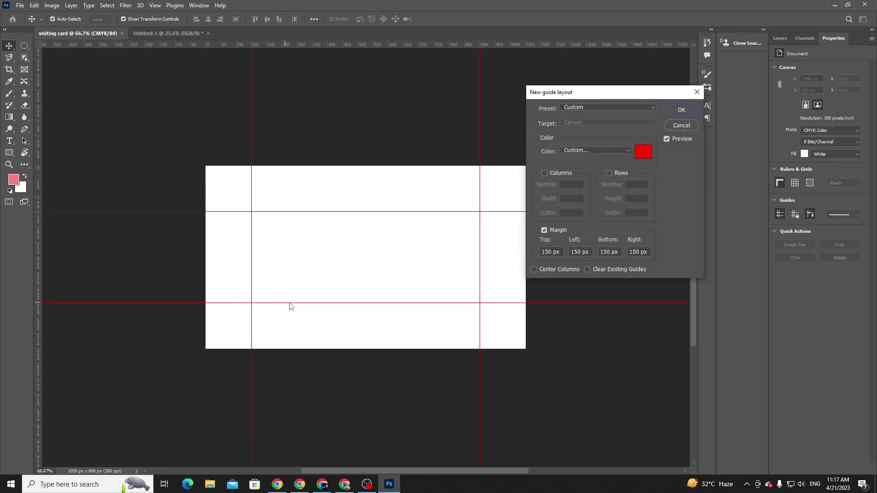
click(558, 250)
text(0.5)
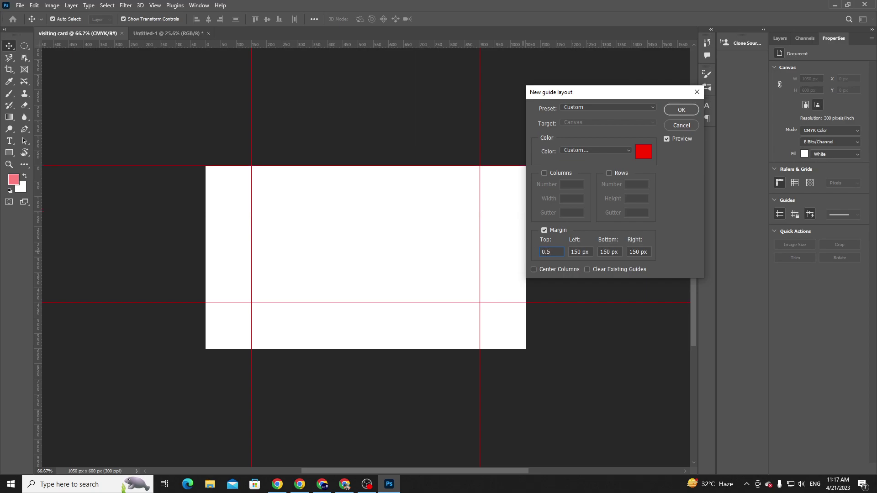
text(in)
key(Tab)
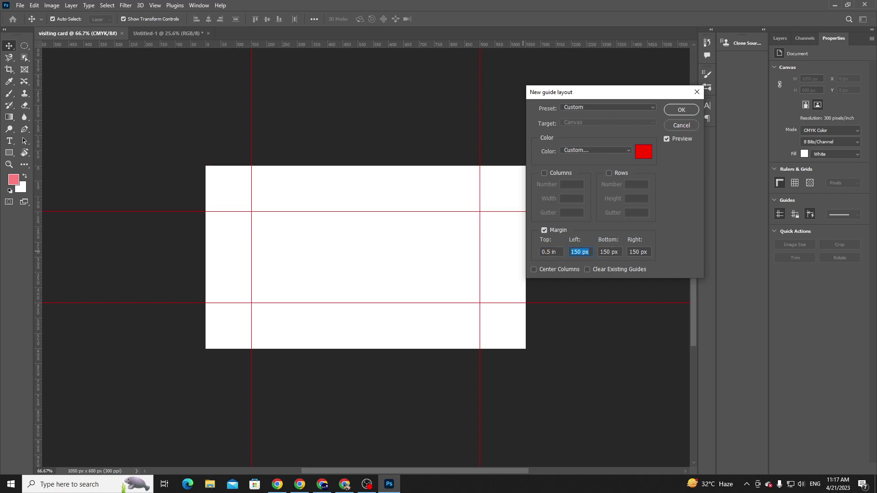
text(0.5)
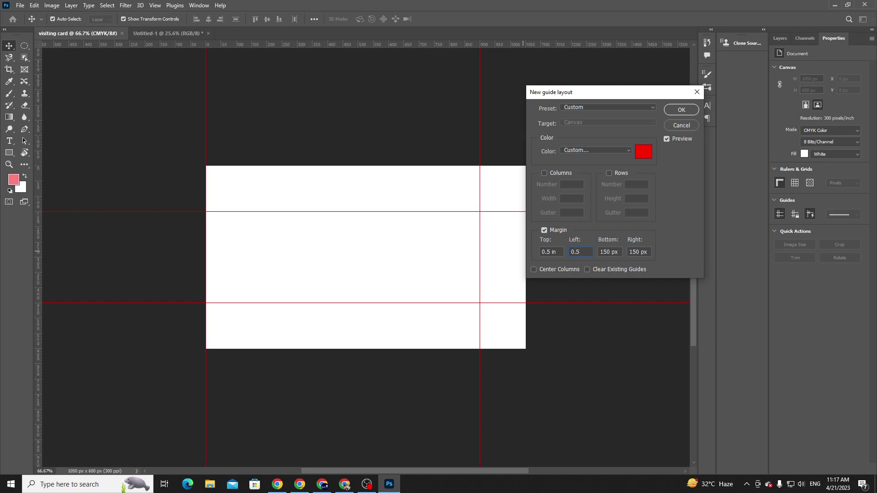
key(Tab)
text(0.5)
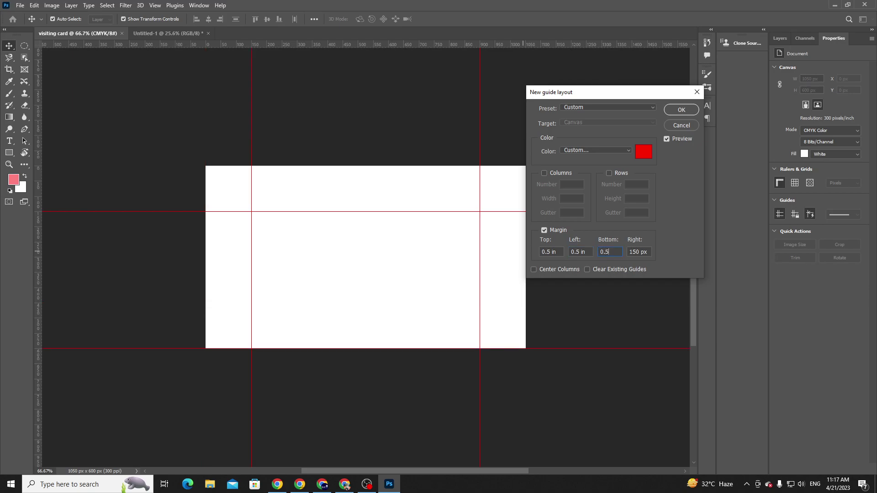
key(Tab)
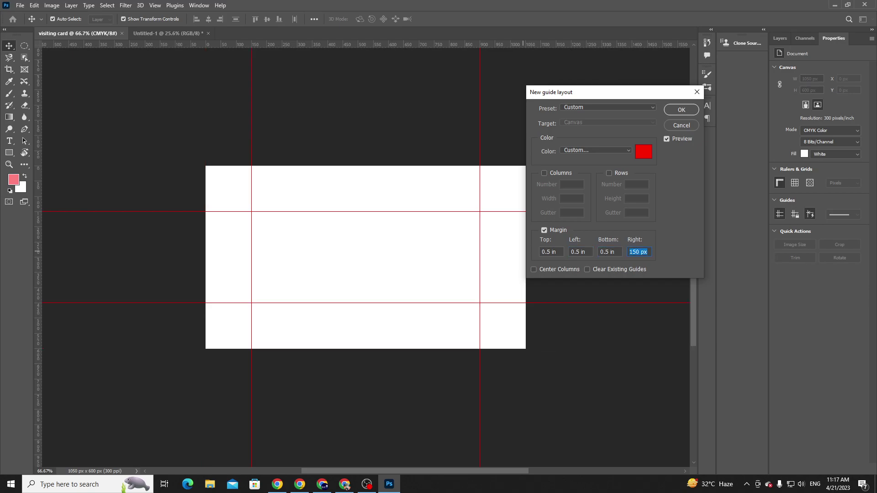
text(0.5in)
Step: Re-enter the top margin value, trying 1.5 and then 1
click(556, 253)
text(1.)
text(5)
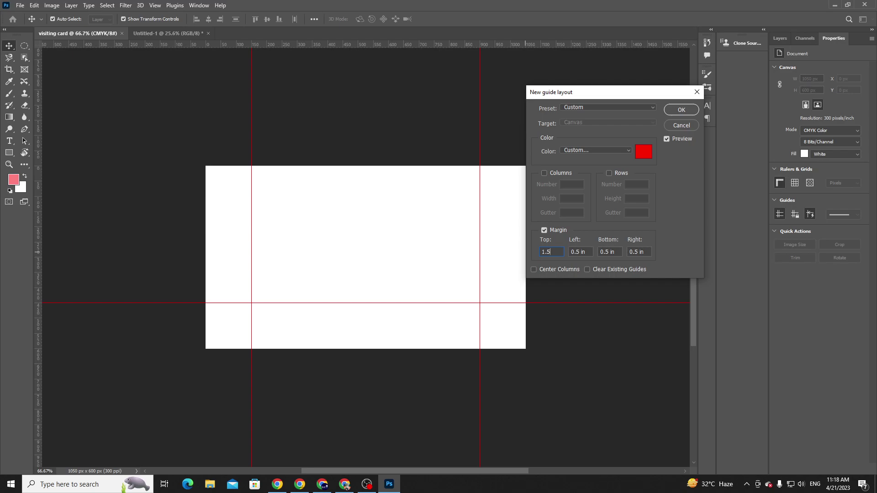
key(ctrl+a)
text(1)
Step: Set the top, left and bottom margins to 0.15 in New Guide Layout
text(0.)
text(2)
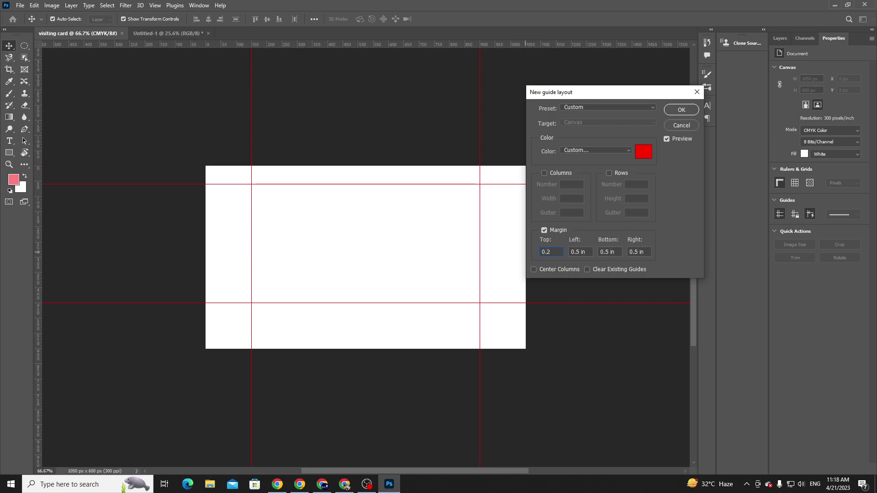
key(BackSpace)
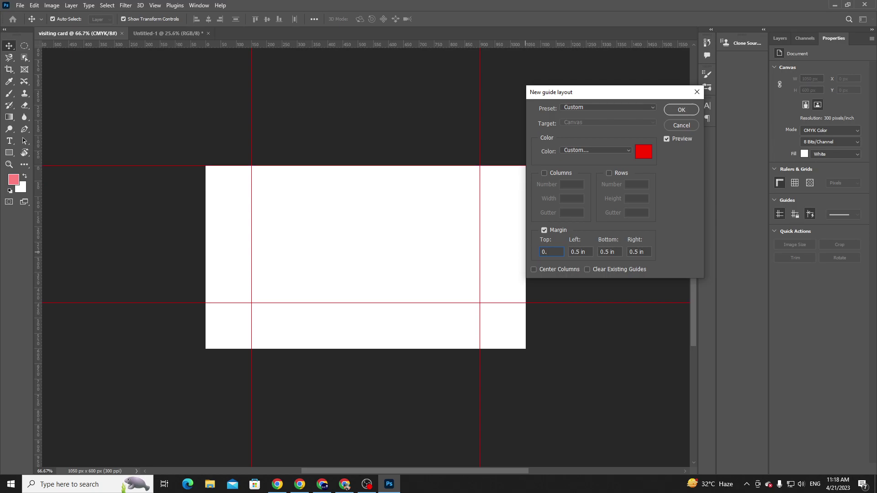
text(156)
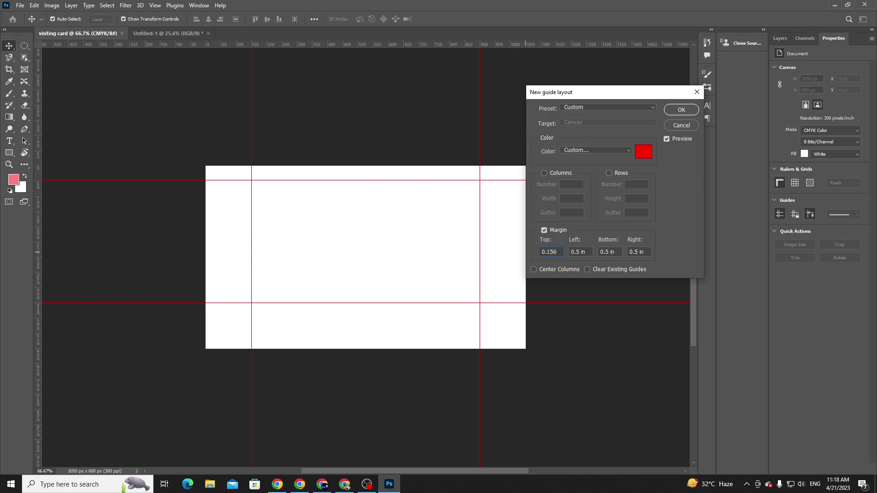
key(BackSpace)
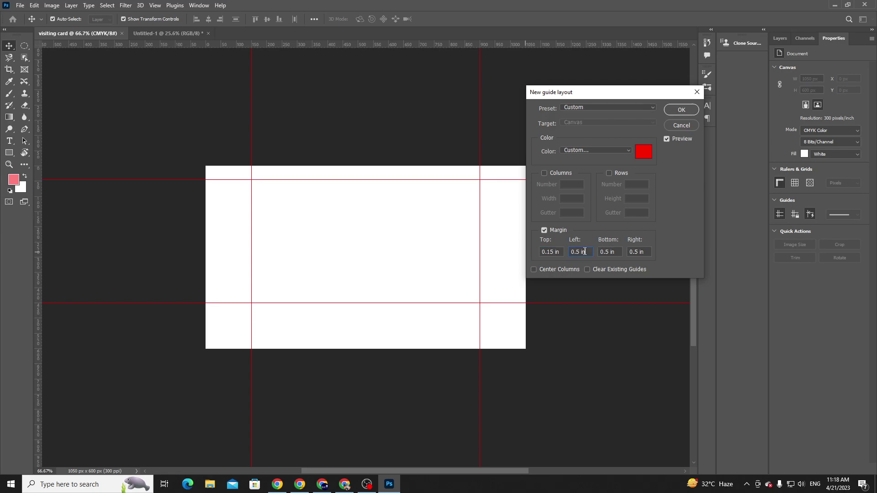
click(590, 254)
text(0.1)
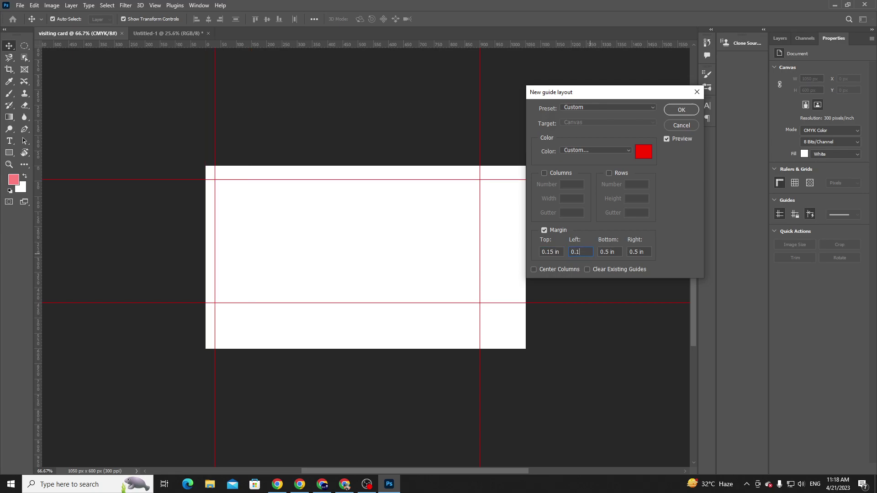
text(5)
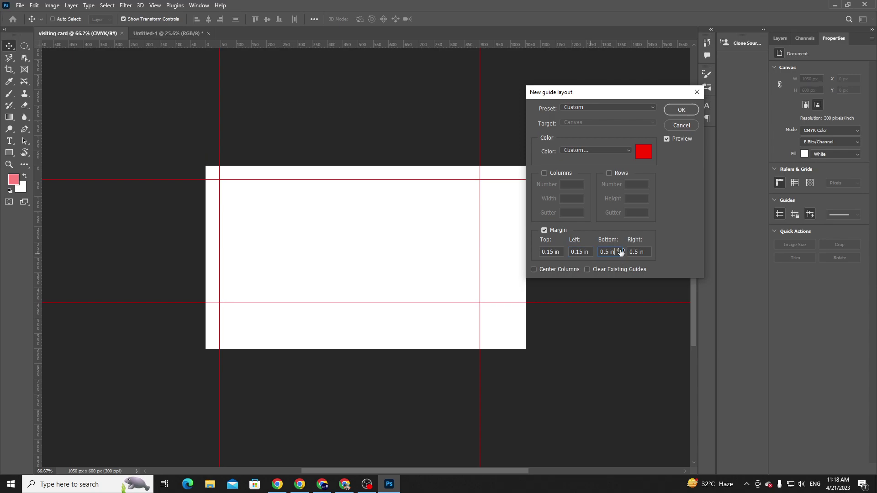
click(618, 251)
key(ctrl)
text(0.15)
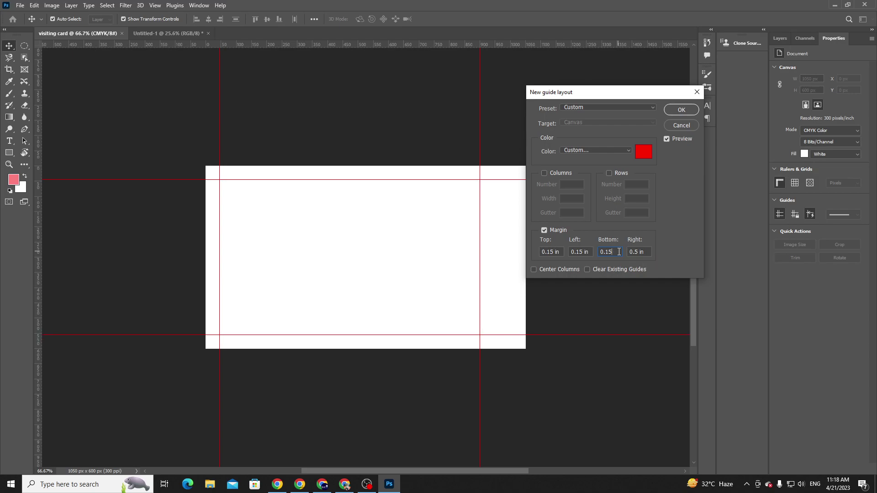
key(Tab)
text(0.15)
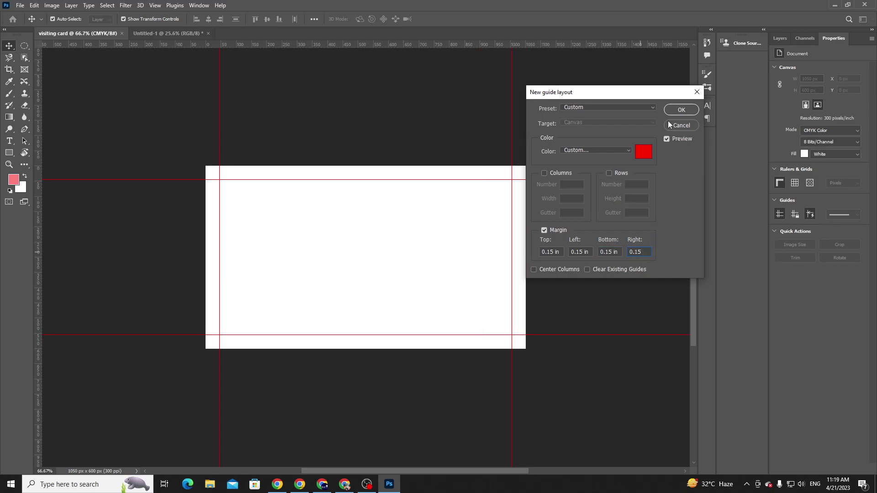
Step: Apply the 0.15 in margin guides and view the card at 100%
drag(607, 92, 652, 95)
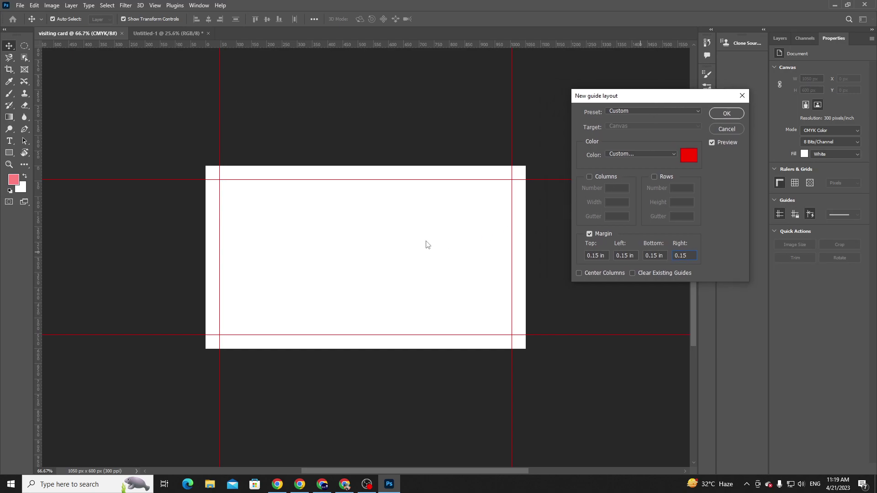
click(727, 113)
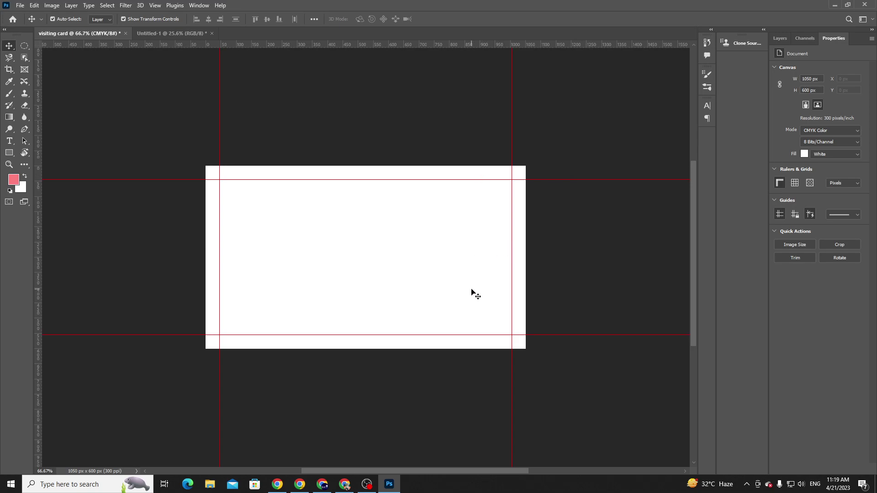
key(ctrl+0)
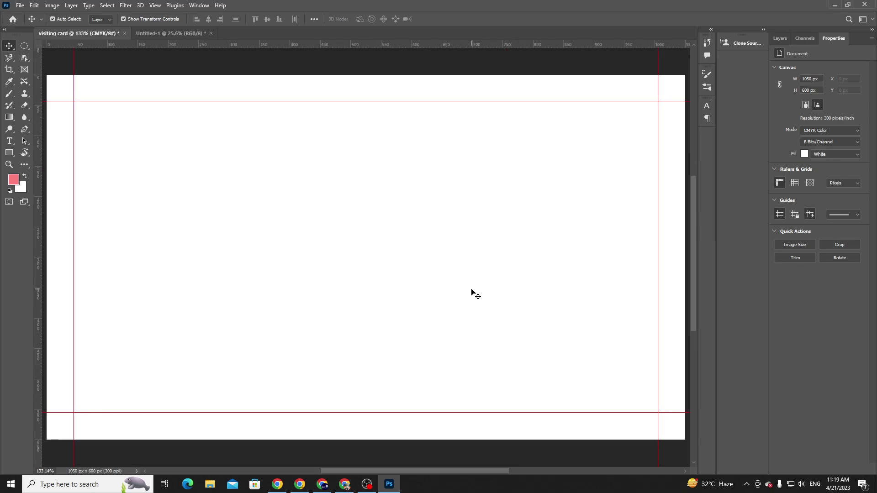
key(ctrl+minus)
key(ctrl+minus)
key(ctrl+plus)
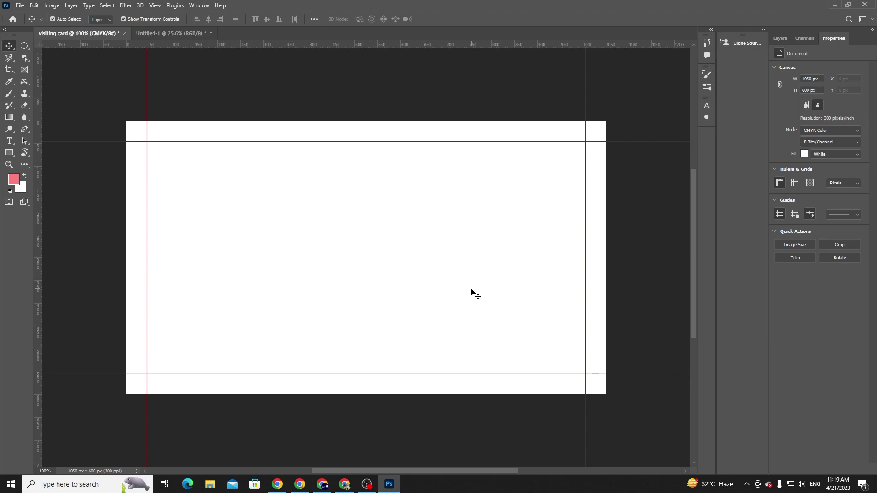
Step: Search Google for the visiting card size in a new Chrome tab
click(344, 484)
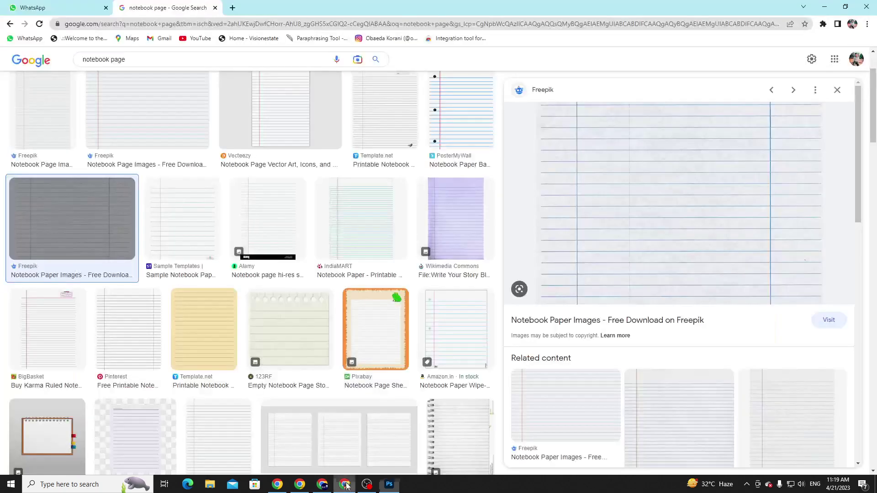
click(233, 8)
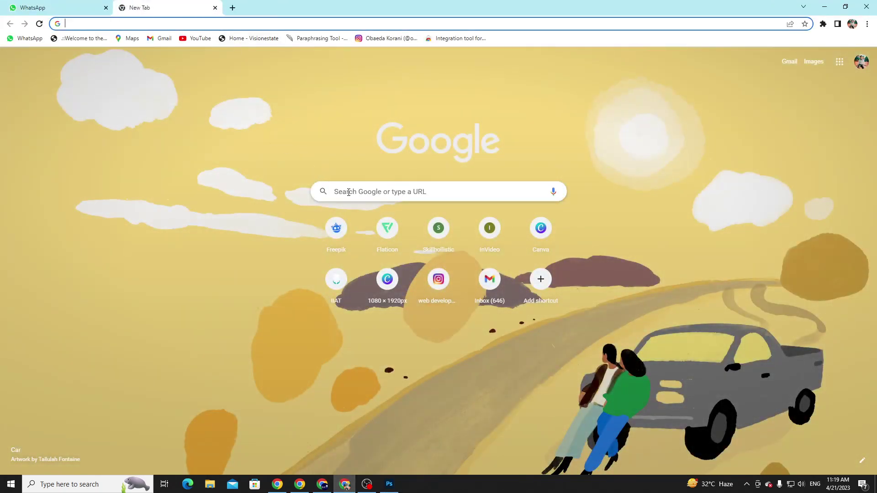
click(181, 24)
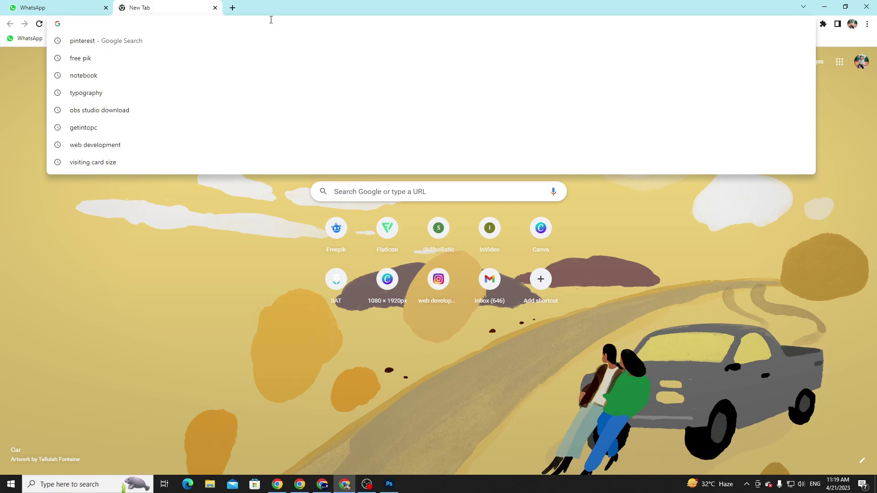
text(vi)
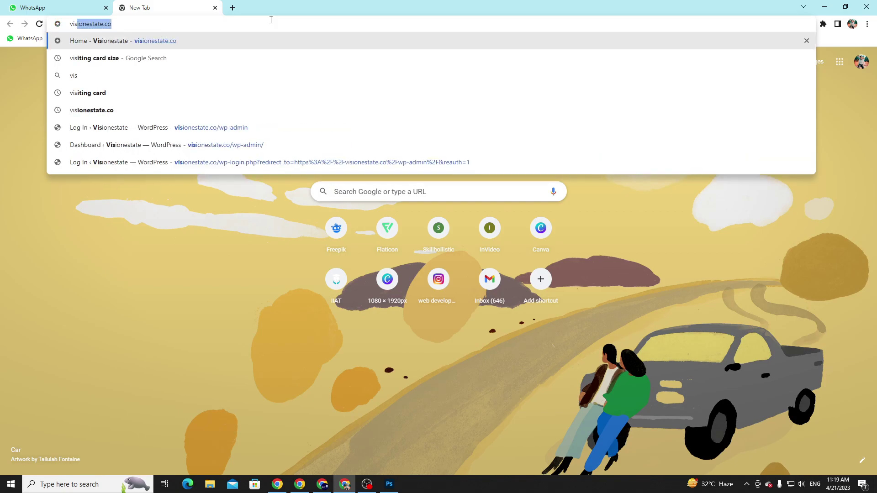
text(siting c)
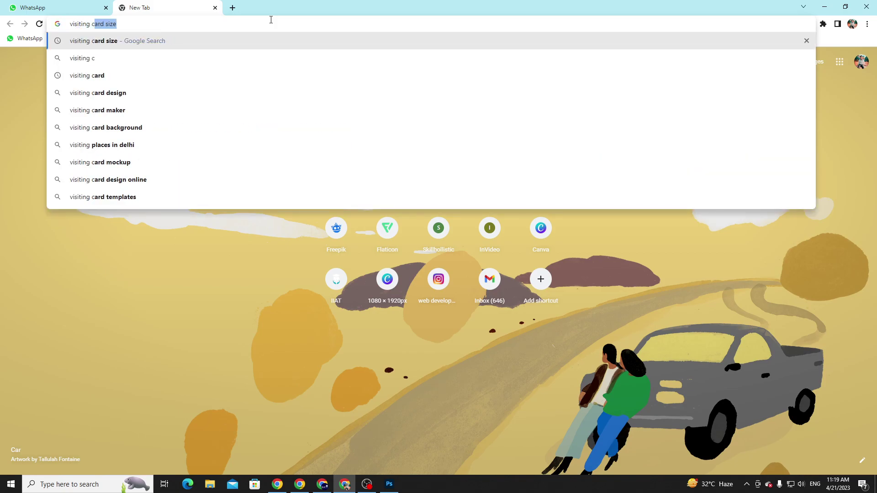
text(ard)
key(Return)
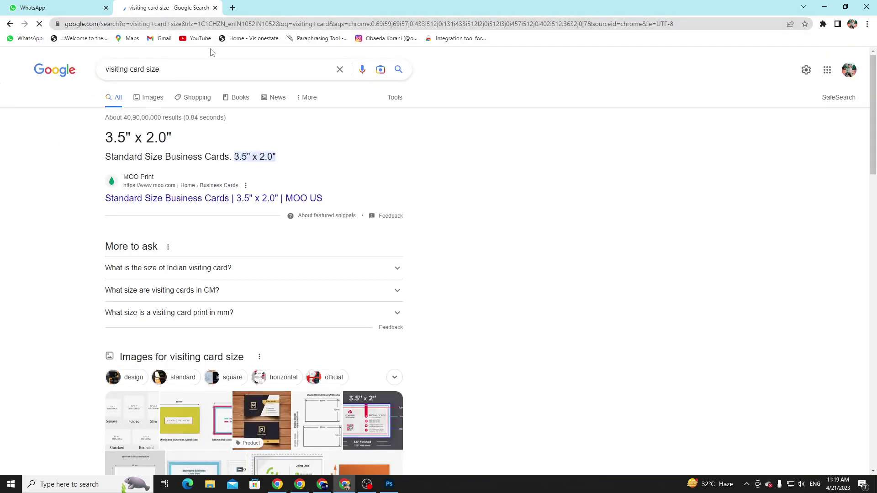
Step: Shorten the query to 'visiting card' and search again
click(202, 65)
key(BackSpace)
key(BackSpace)
key(BackSpace)
key(BackSpace)
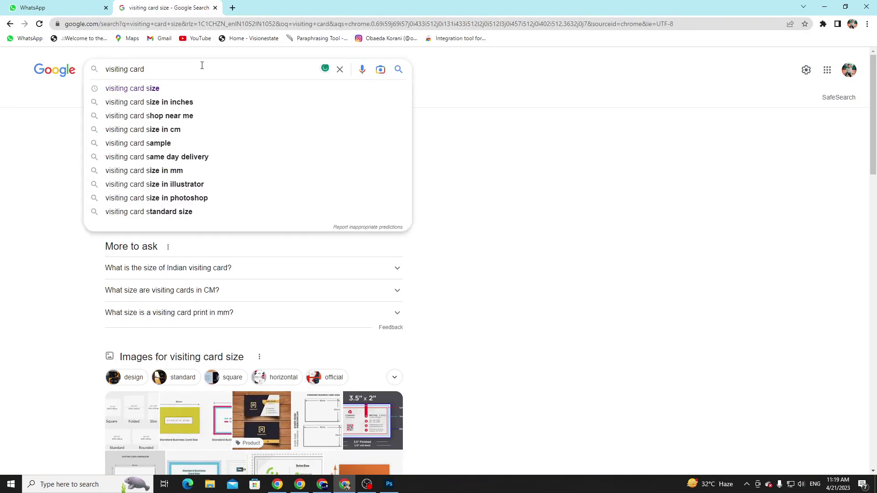
key(BackSpace)
key(Return)
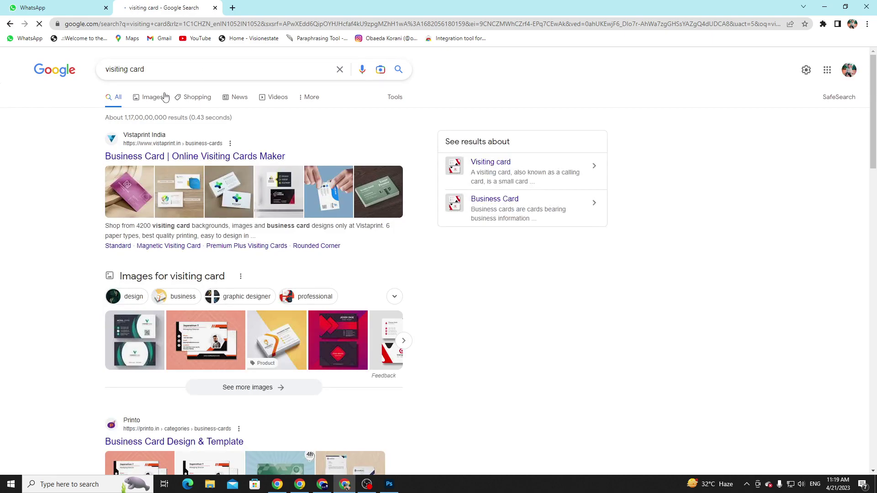
Step: Switch to Google Images and preview the Vistaprint yellow-and-white card
click(158, 101)
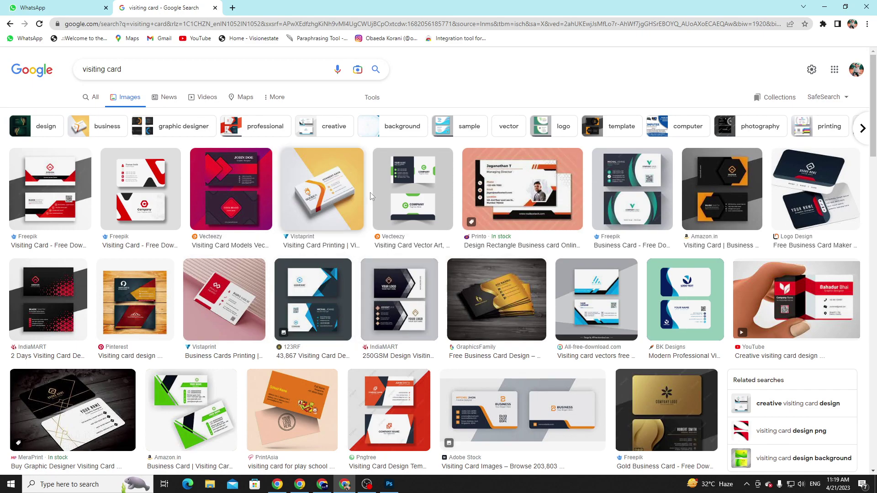
click(348, 216)
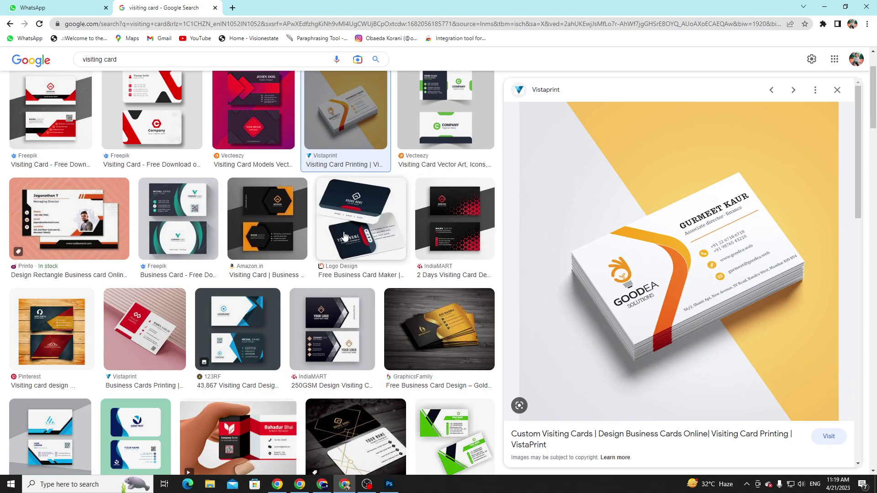
scroll(381, 222, up, 2)
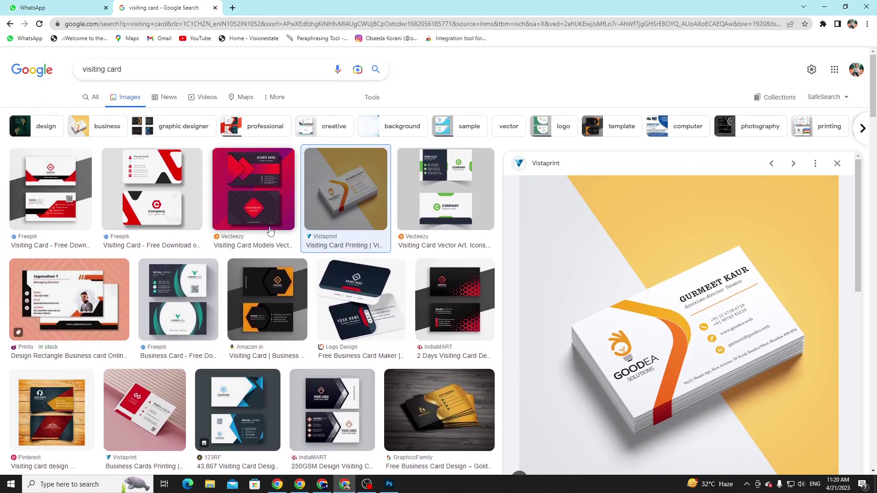
scroll(352, 274, down, 1)
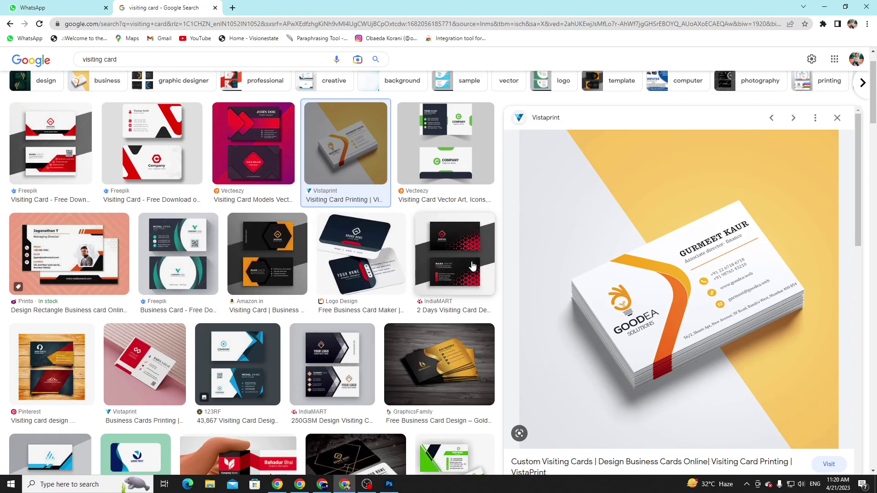
Step: Browse the Vecteezy, YouTube tutorial and Freepik gold card previews
click(253, 144)
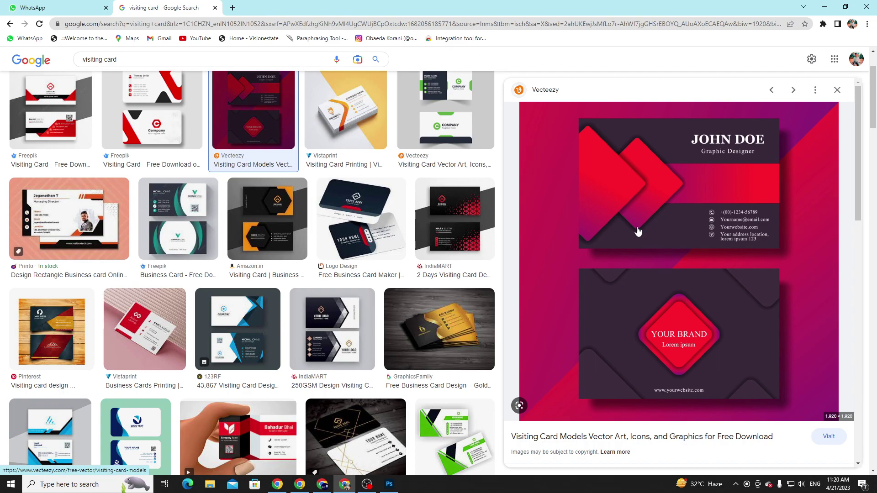
scroll(321, 334, down, 2)
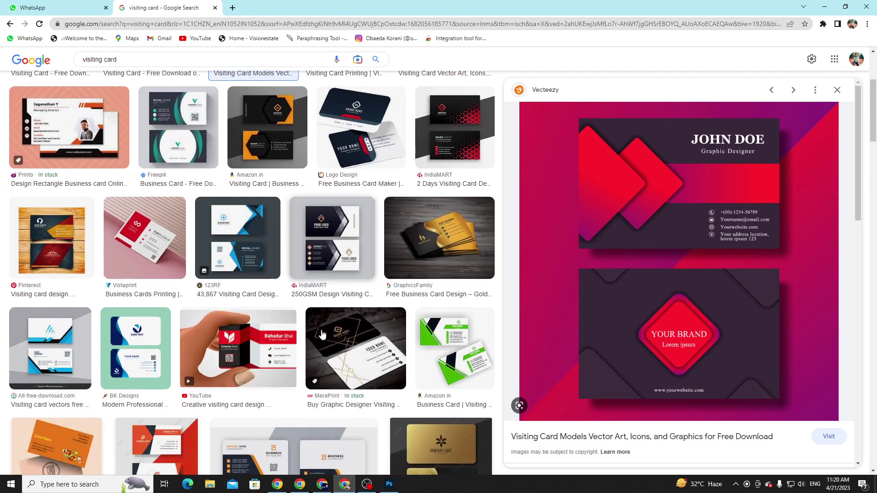
click(260, 337)
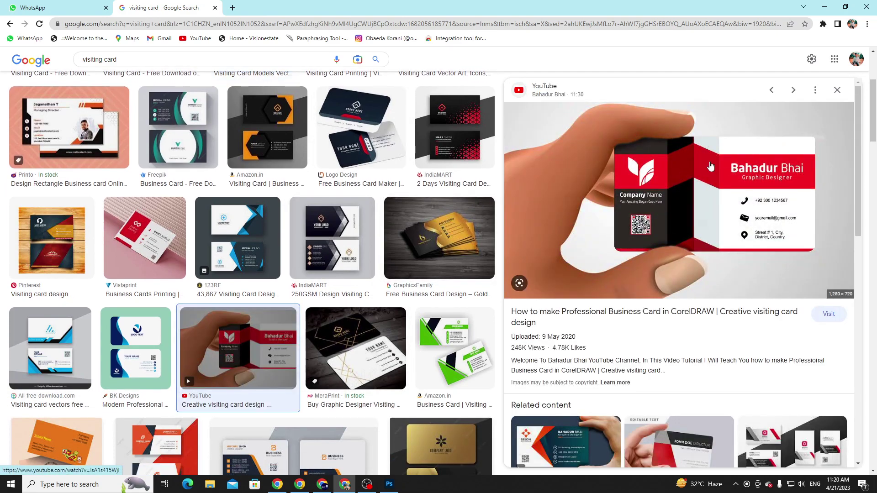
scroll(306, 306, down, 3)
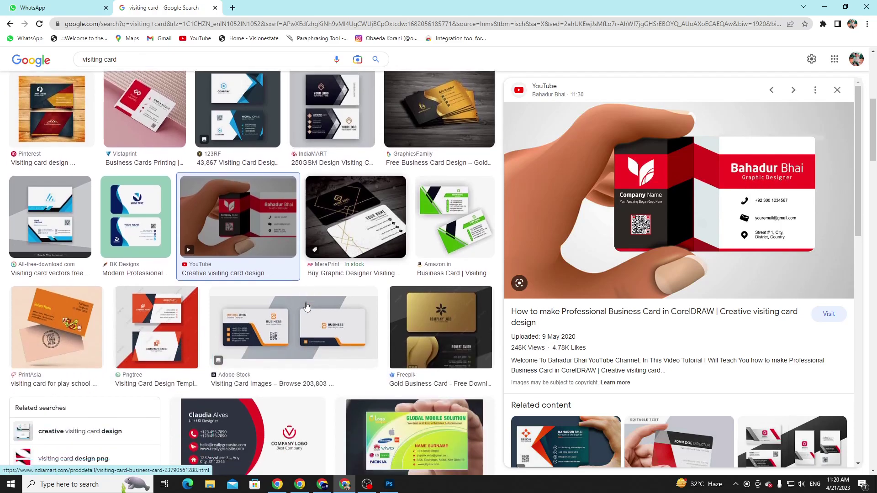
scroll(306, 306, down, 1)
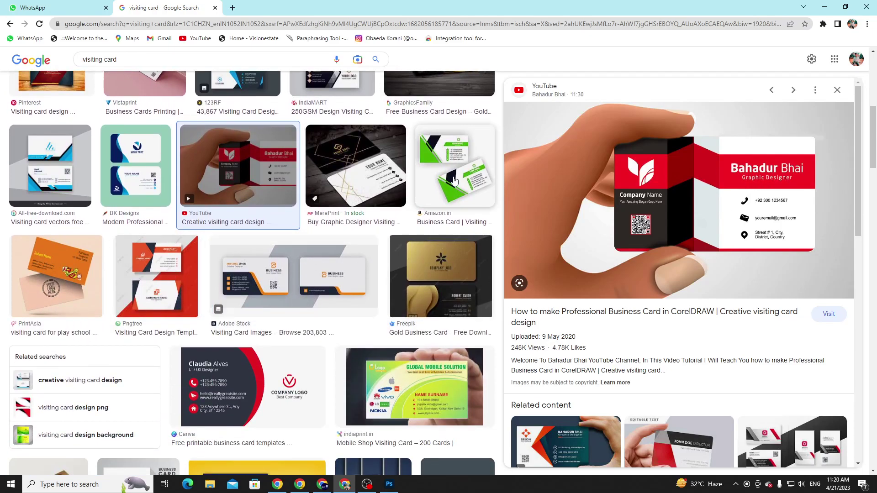
scroll(441, 265, down, 1)
click(441, 231)
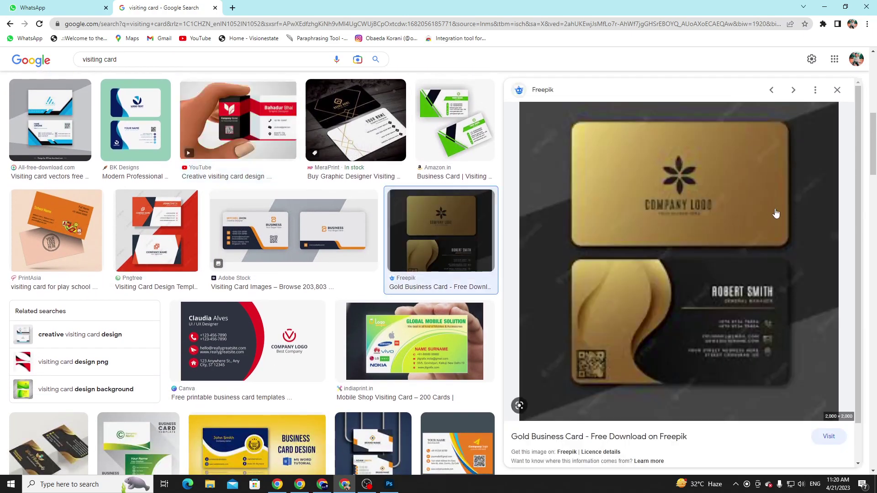
scroll(395, 335, down, 2)
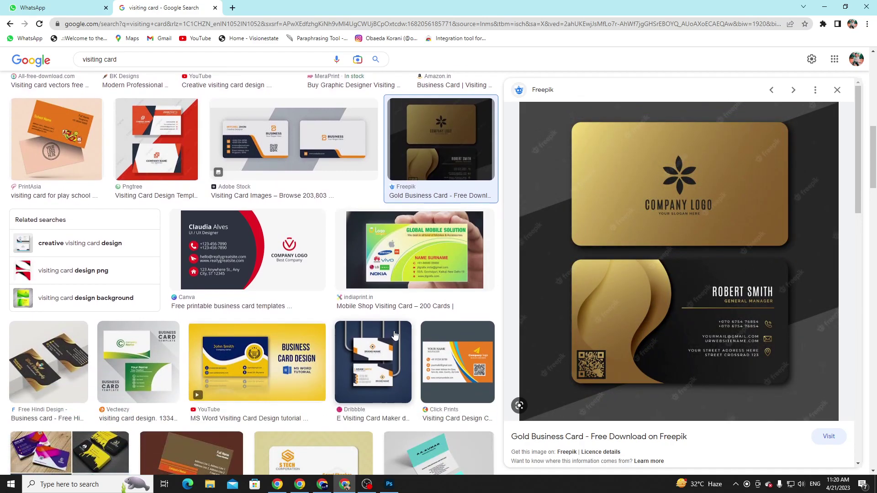
scroll(395, 335, down, 2)
scroll(278, 300, up, 7)
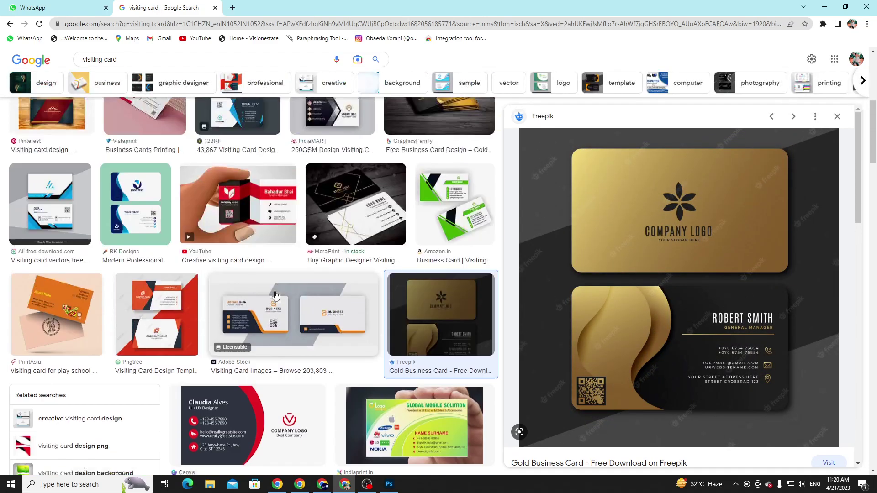
scroll(228, 228, up, 4)
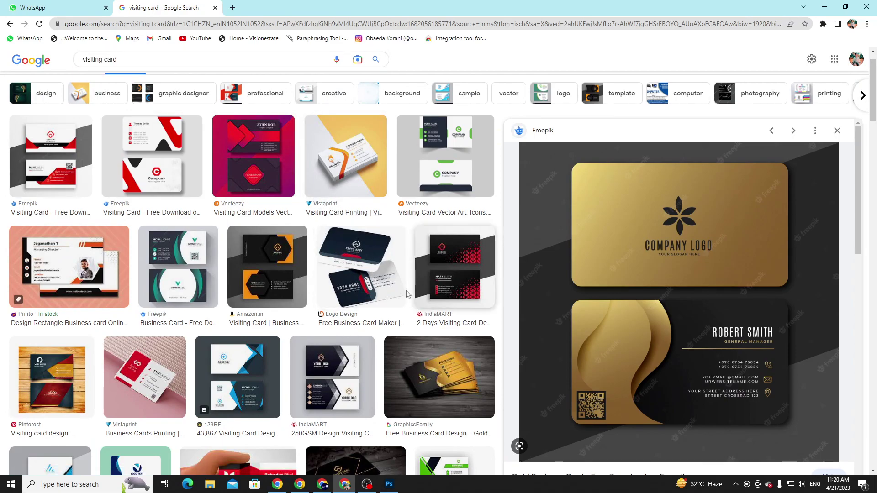
Step: Preview the IndiaMART, Amazon.in, Vecteezy and YouTube card results
click(339, 390)
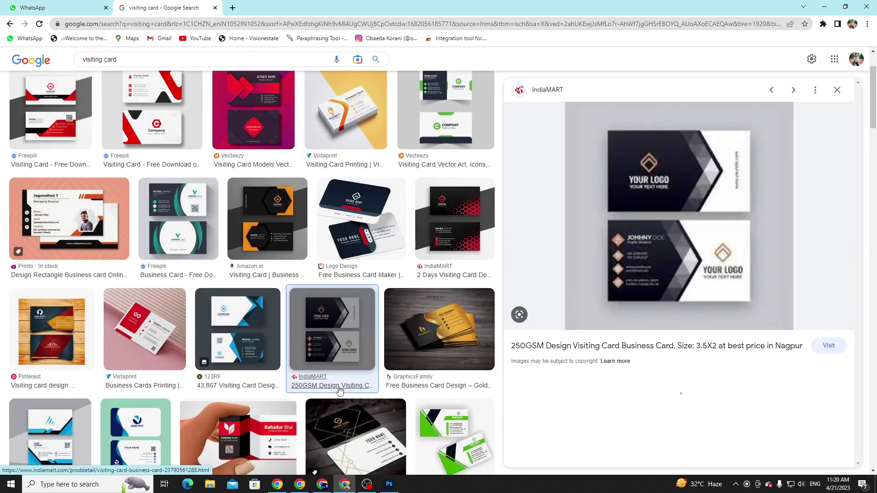
click(277, 226)
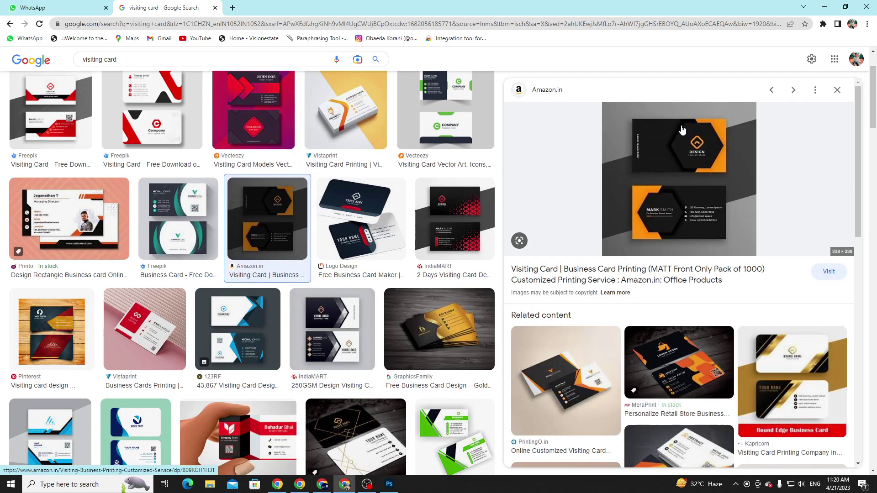
click(281, 110)
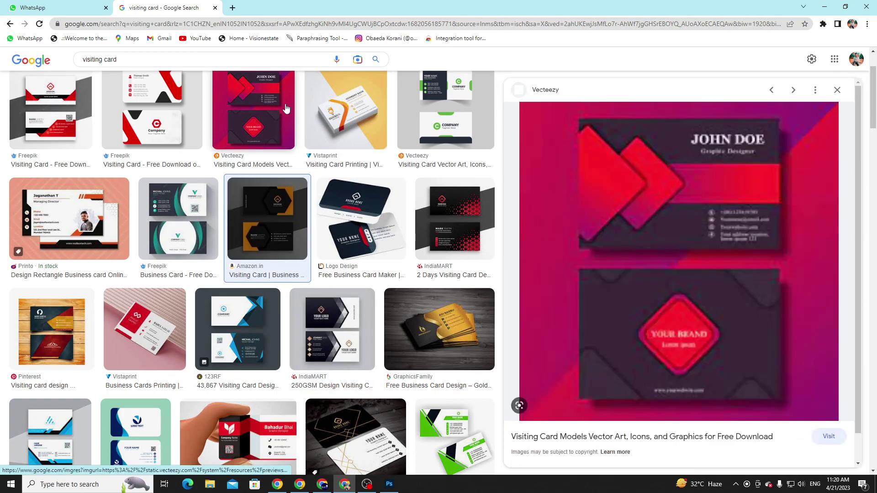
scroll(246, 274, down, 3)
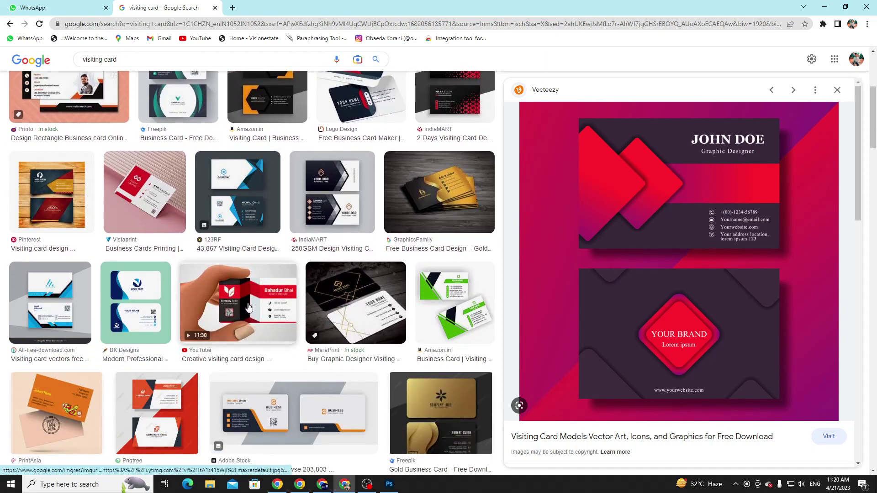
click(247, 311)
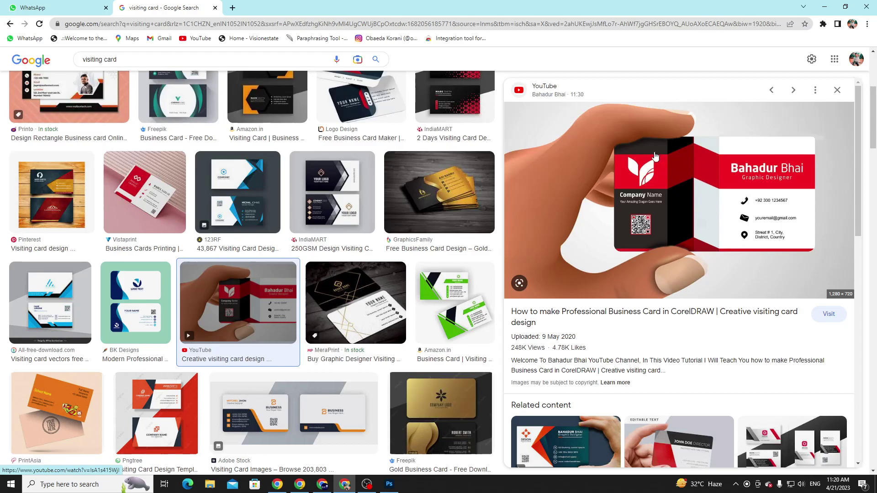
scroll(428, 188, down, 3)
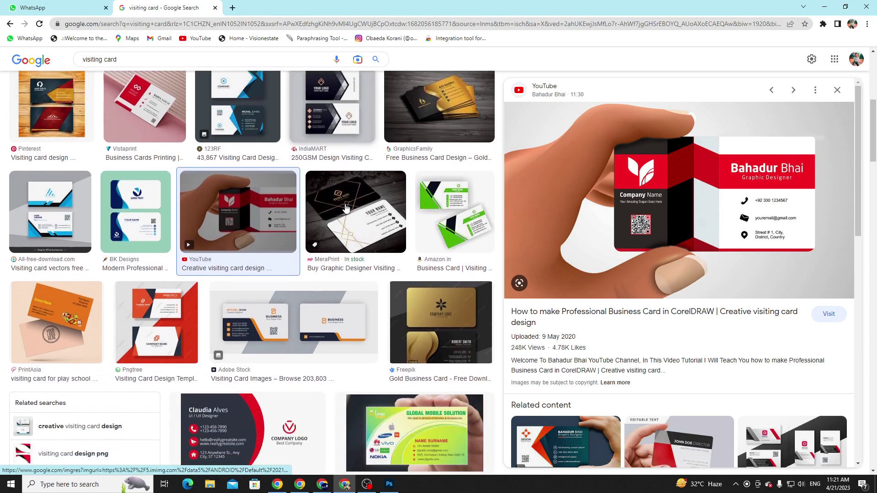
scroll(411, 192, down, 2)
scroll(374, 200, down, 1)
scroll(345, 208, down, 2)
scroll(345, 208, down, 1)
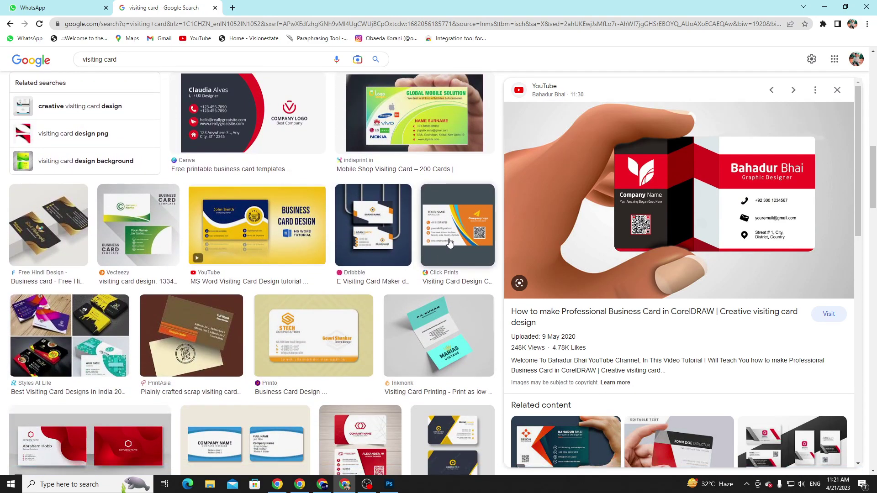
scroll(231, 280, up, 3)
scroll(223, 297, up, 5)
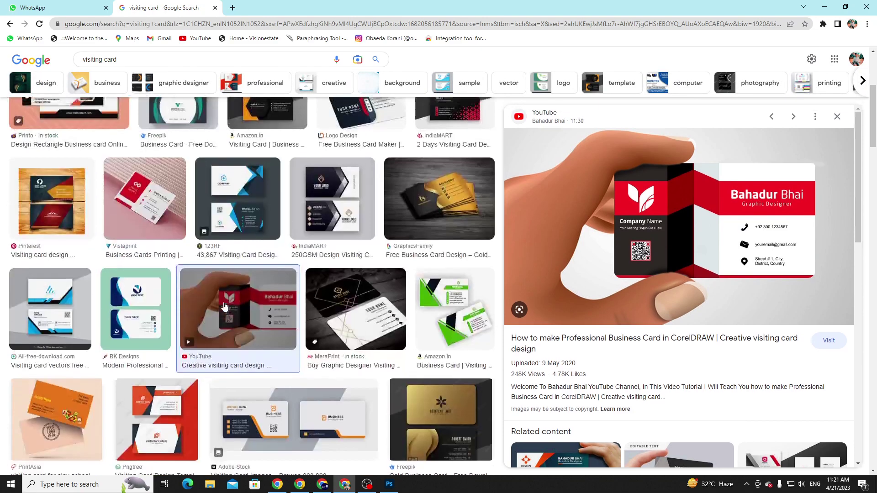
scroll(224, 305, up, 2)
Step: Reopen the Vistaprint card preview, bring up its image options, and scroll related designs
click(347, 182)
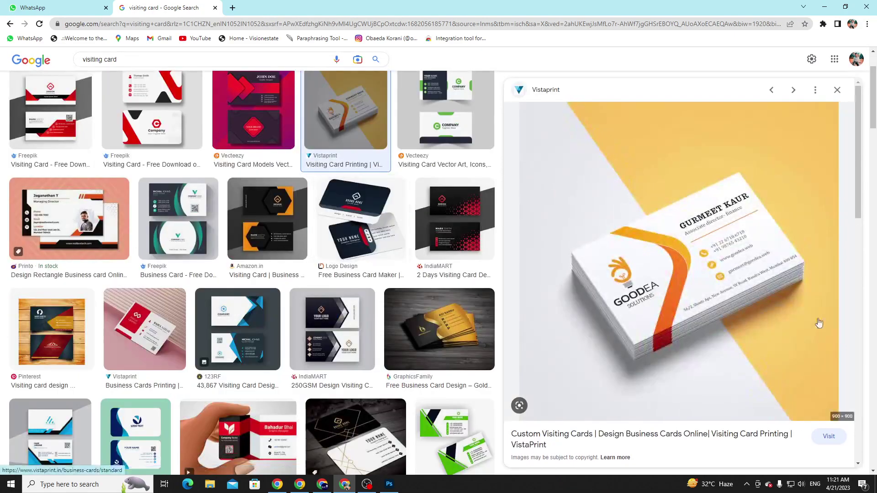
right_click(675, 241)
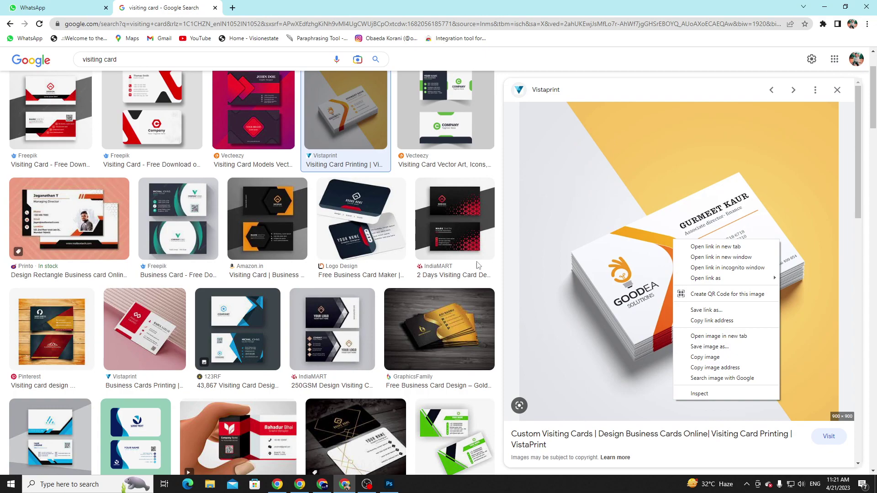
scroll(605, 310, down, 4)
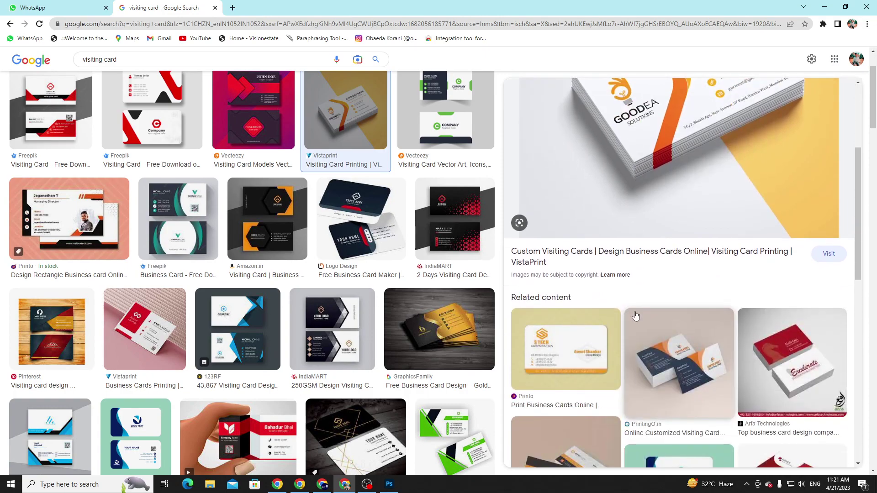
scroll(684, 335, down, 1)
scroll(683, 335, down, 3)
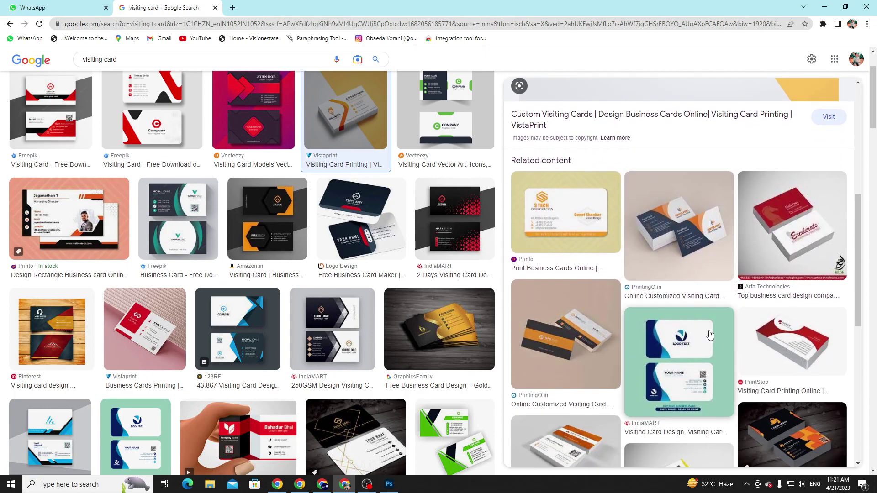
scroll(710, 336, down, 3)
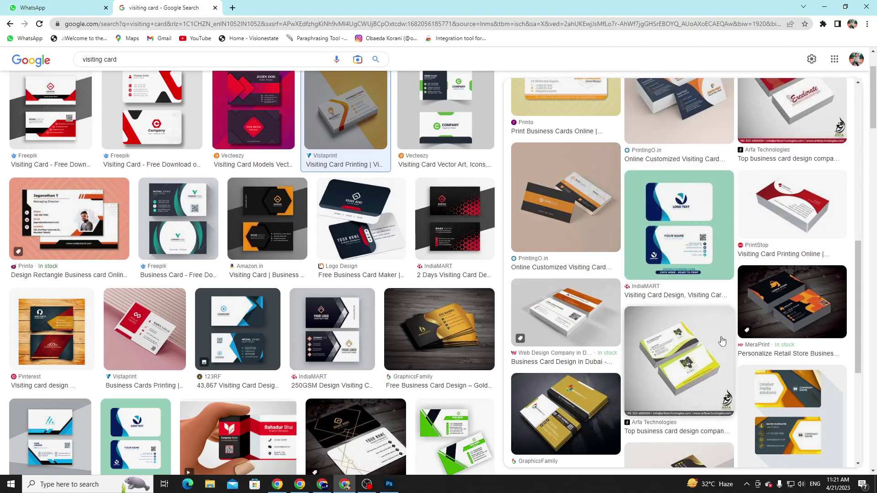
scroll(721, 340, down, 3)
scroll(618, 313, down, 3)
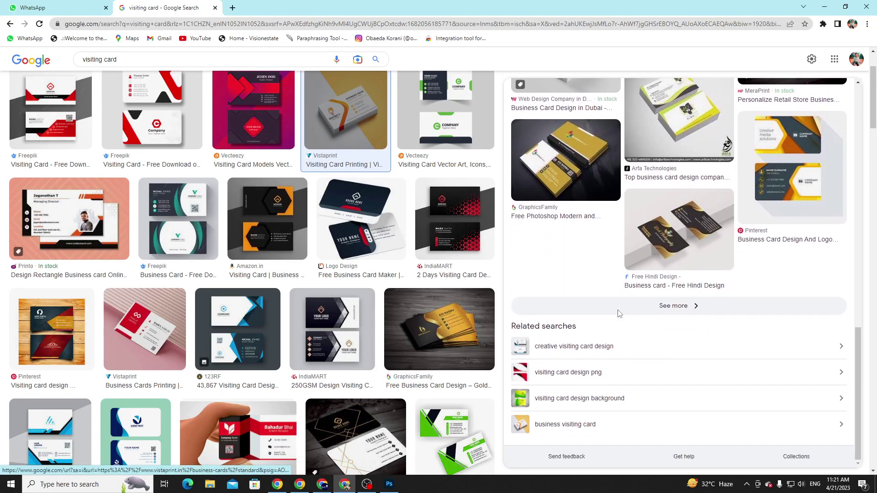
Step: Search 'visiting card design png' and copy the Adobe Stock wave image
click(576, 378)
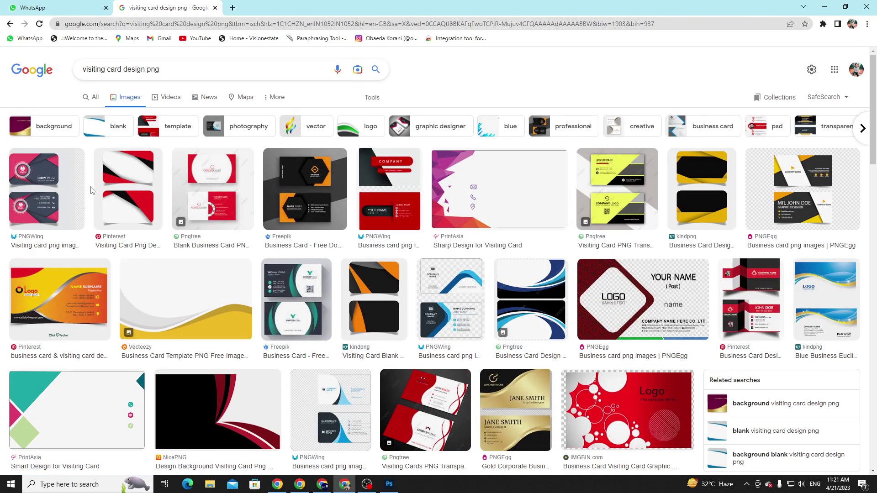
click(122, 190)
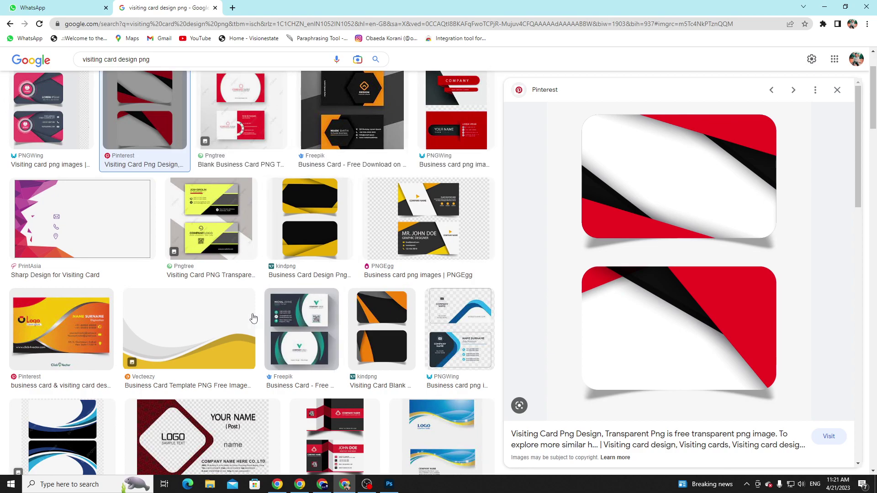
click(185, 346)
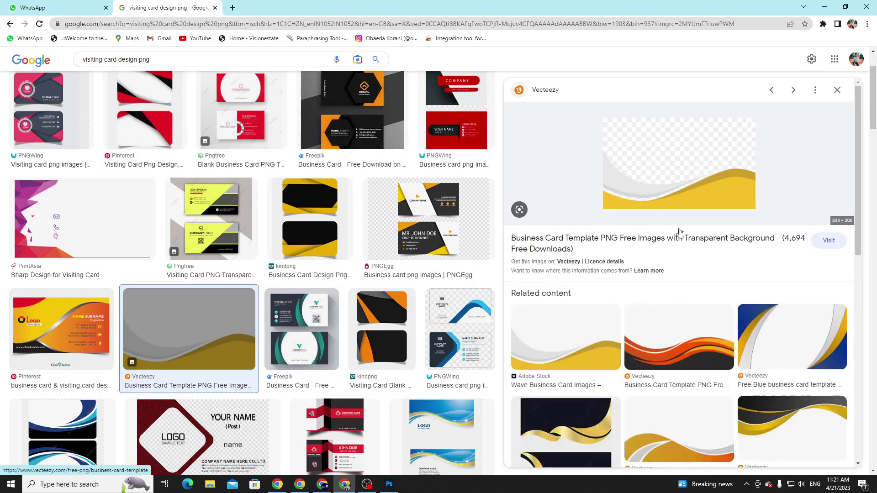
click(586, 362)
right_click(653, 193)
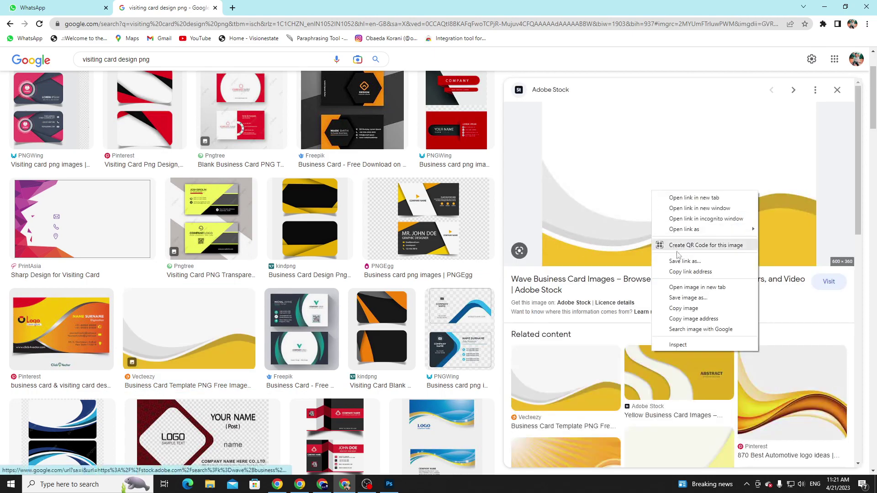
click(699, 309)
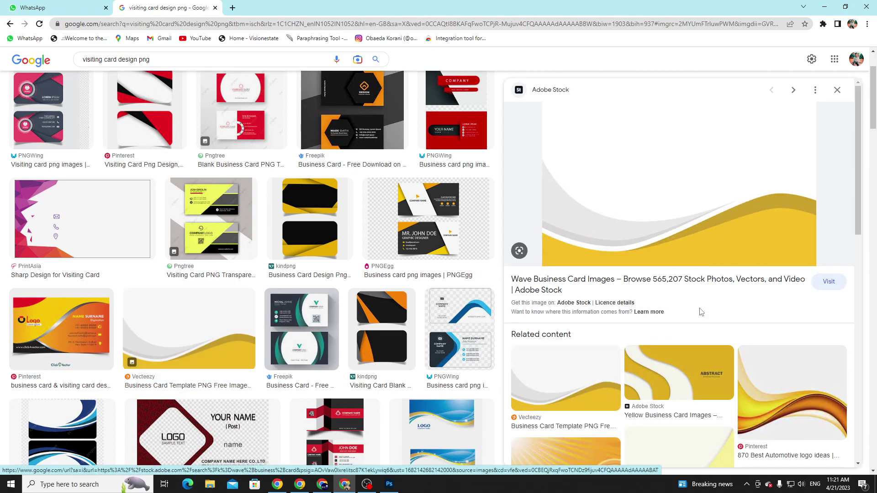
Step: Paste the wave image into Photoshop and scale it to cover the card
key(alt+Tab)
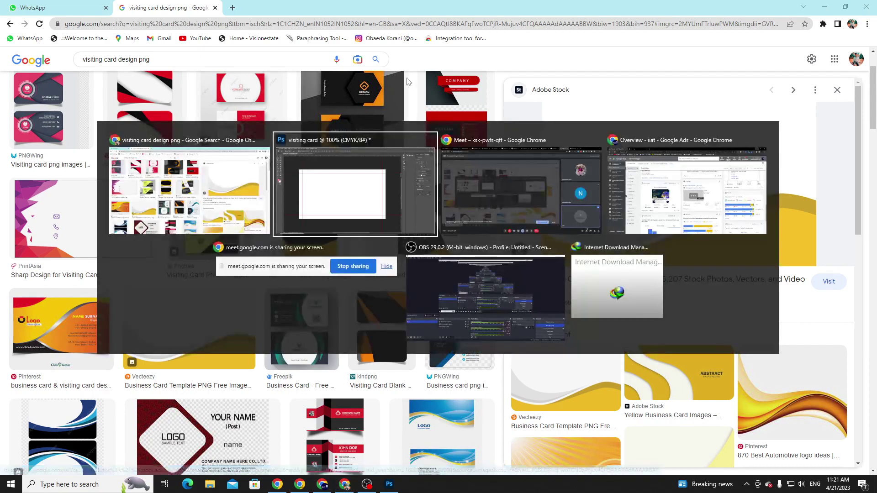
key(ctrl+v)
drag(368, 260, 264, 196)
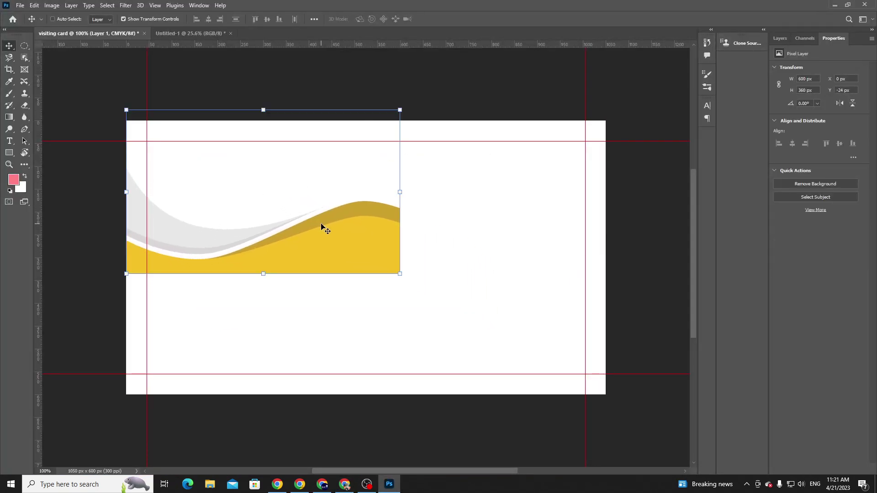
drag(400, 275, 608, 399)
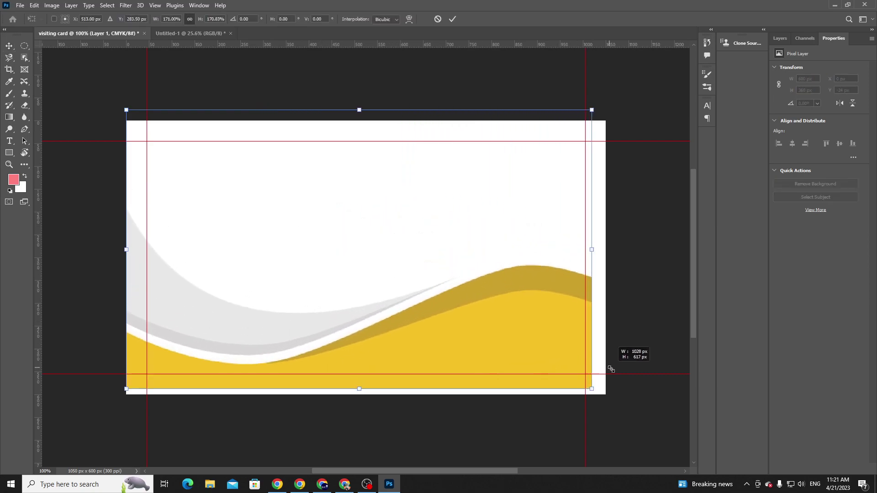
click(452, 19)
drag(468, 310, 472, 287)
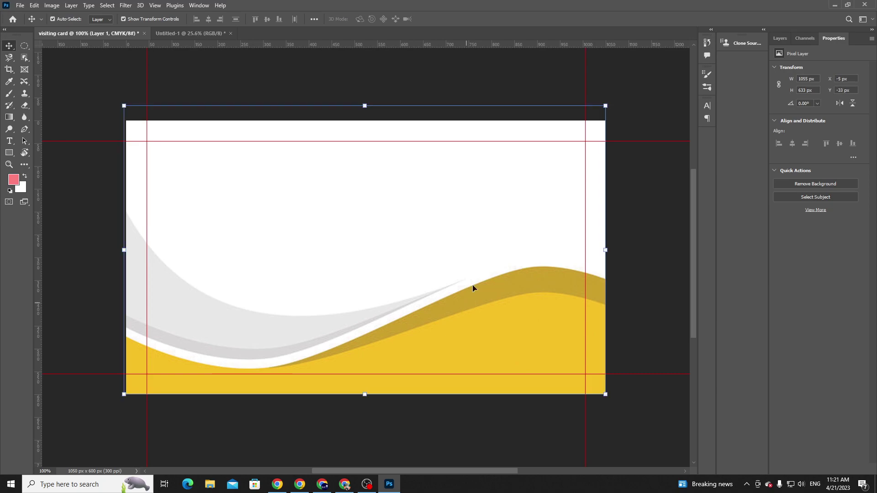
Step: Deselect the wave layer and scroll around to check the card
click(429, 85)
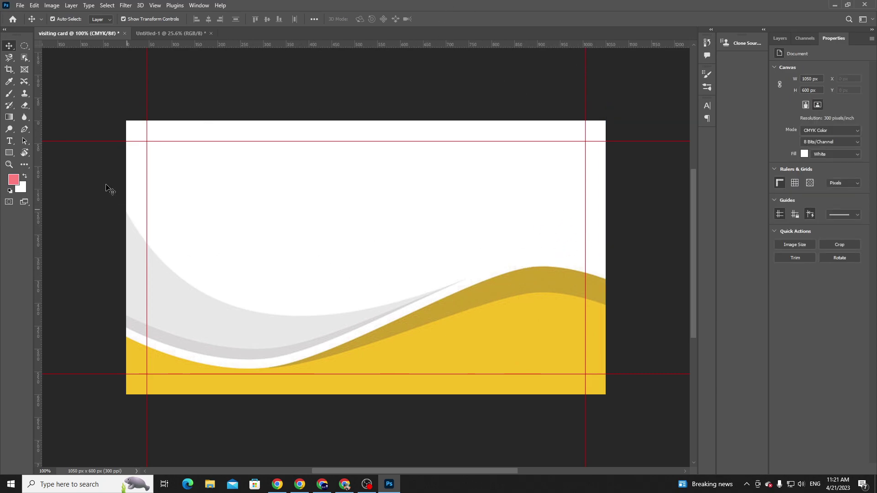
scroll(184, 264, up, 1)
scroll(183, 274, up, 1)
scroll(188, 269, up, 1)
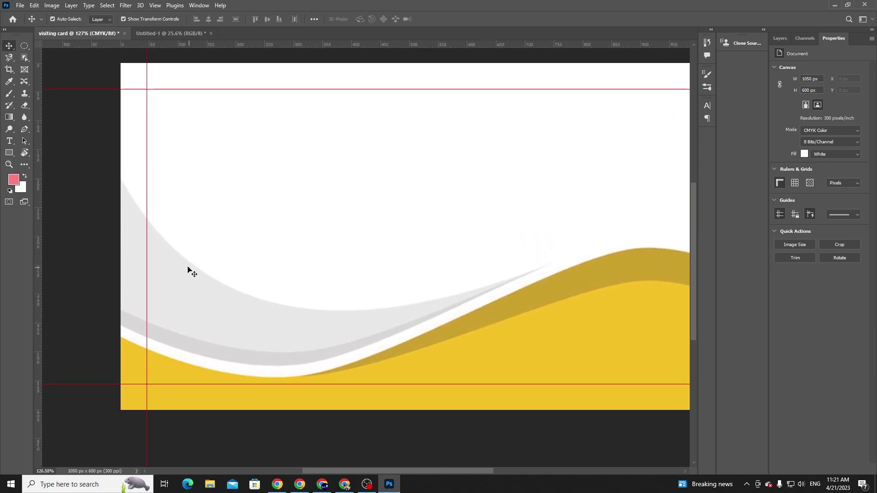
scroll(165, 228, up, 1)
scroll(202, 257, up, 1)
scroll(172, 254, down, 2)
scroll(228, 258, down, 1)
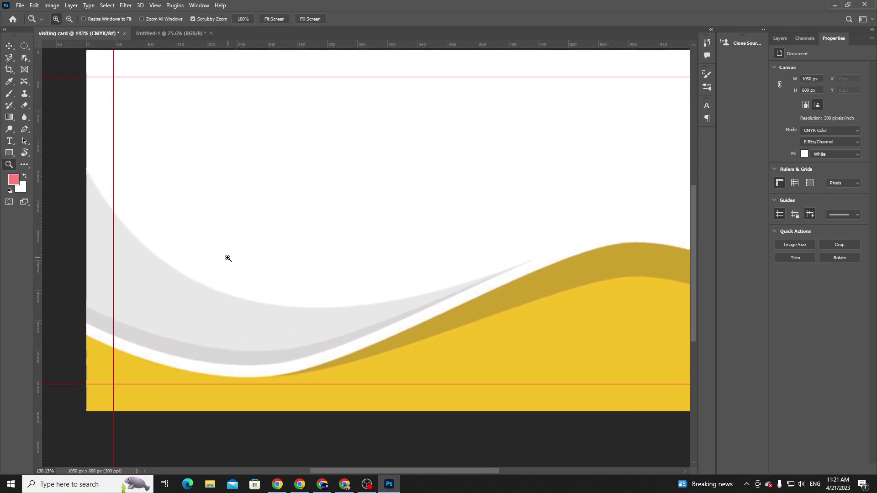
scroll(230, 256, down, 2)
scroll(238, 253, up, 1)
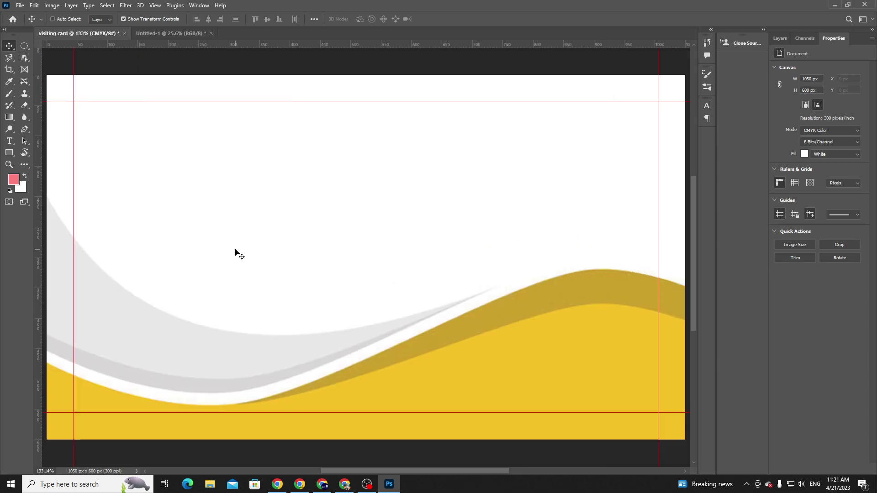
scroll(238, 254, down, 2)
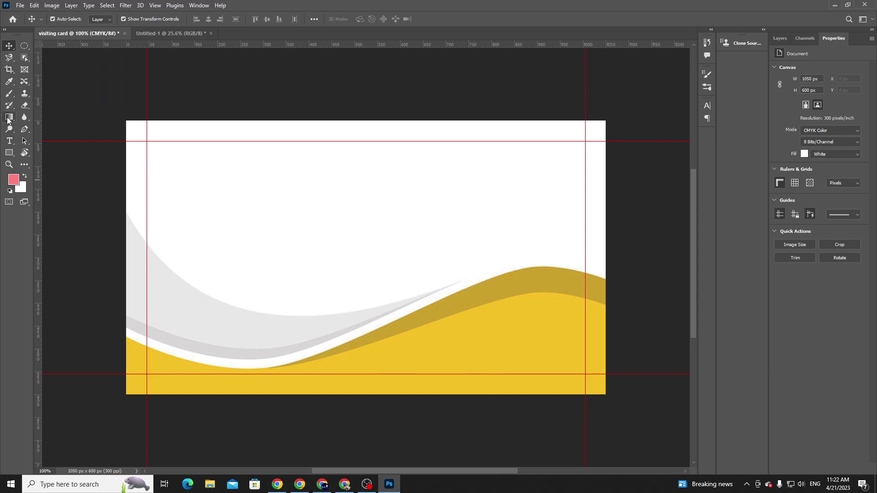
Step: Select the standard Pen Tool
click(24, 129)
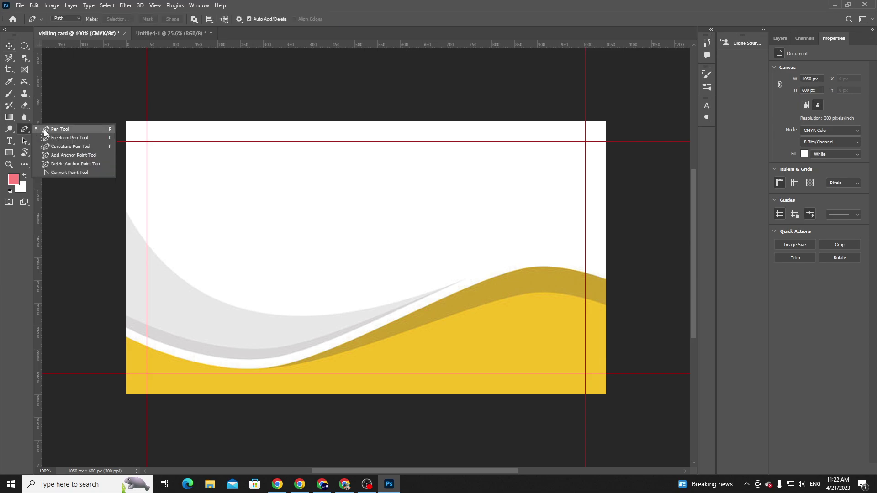
click(63, 132)
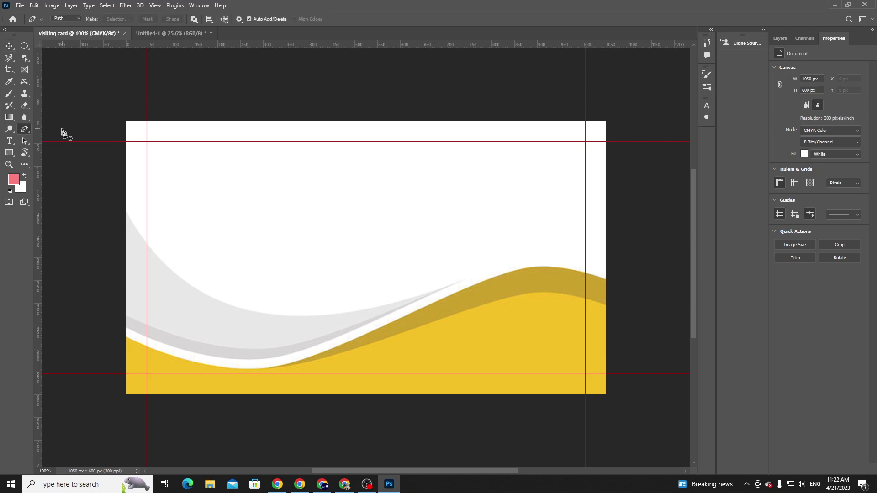
scroll(124, 217, up, 2)
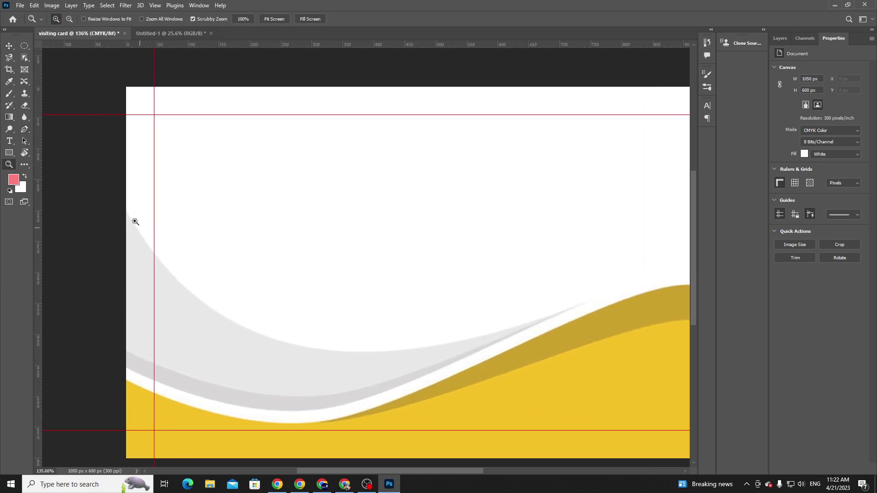
click(24, 130)
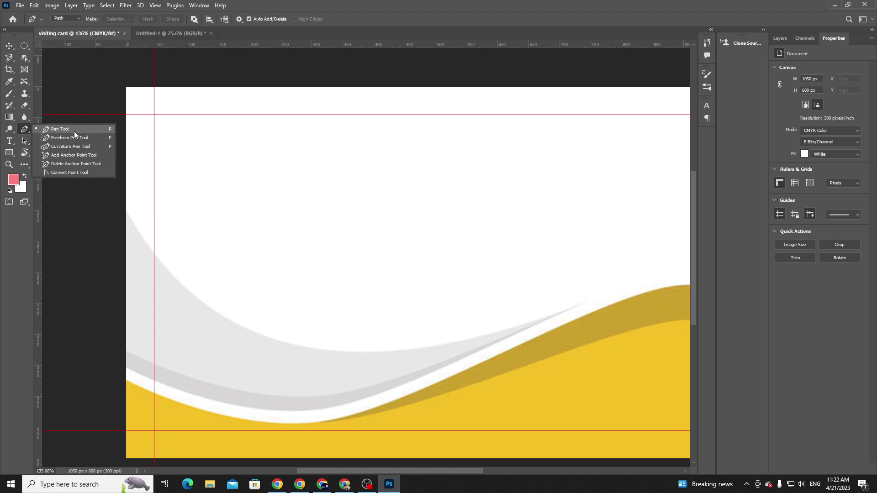
click(74, 130)
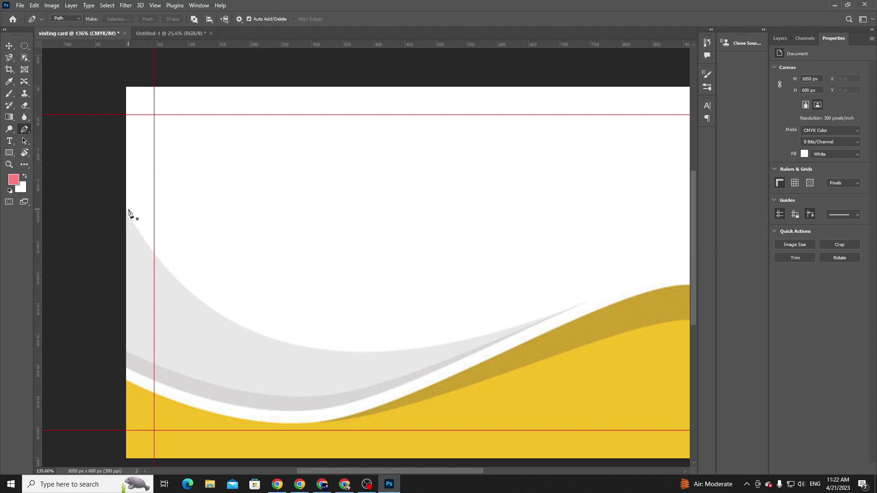
Step: Draw a trial four-point path and check the pen's shape/path mode
click(200, 197)
click(306, 174)
click(315, 244)
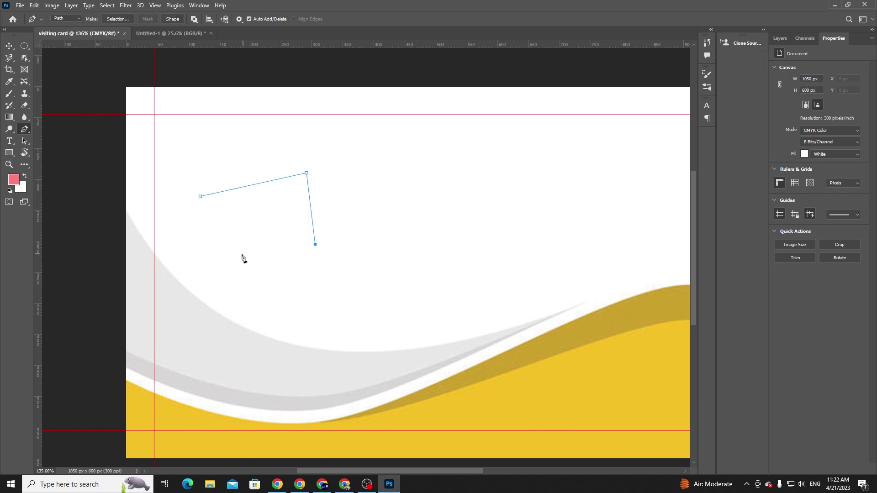
click(241, 254)
click(68, 18)
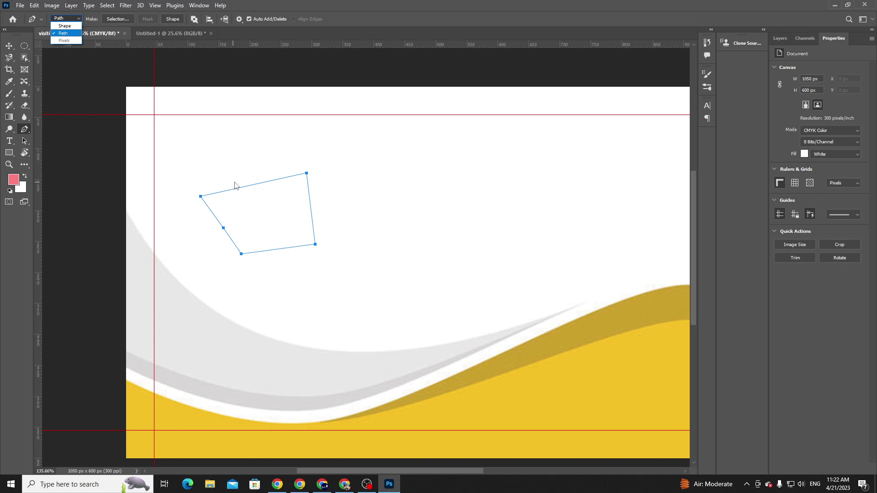
key(Escape)
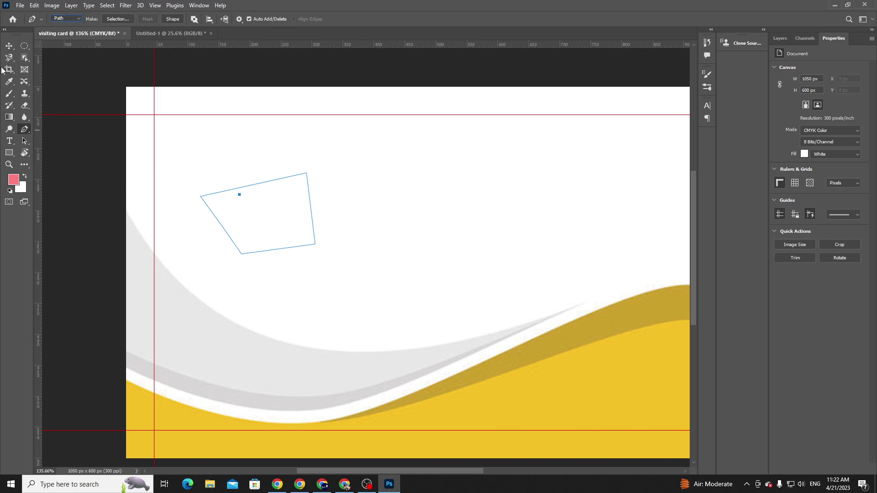
Step: Undo the accidental wave-layer delete and the trial path
key(v)
key(Delete)
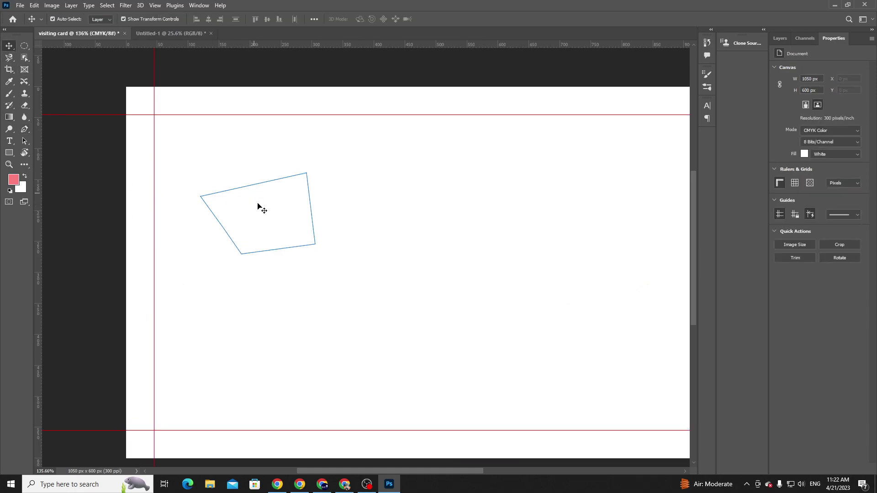
key(ctrl+z)
key(ctrl+z)
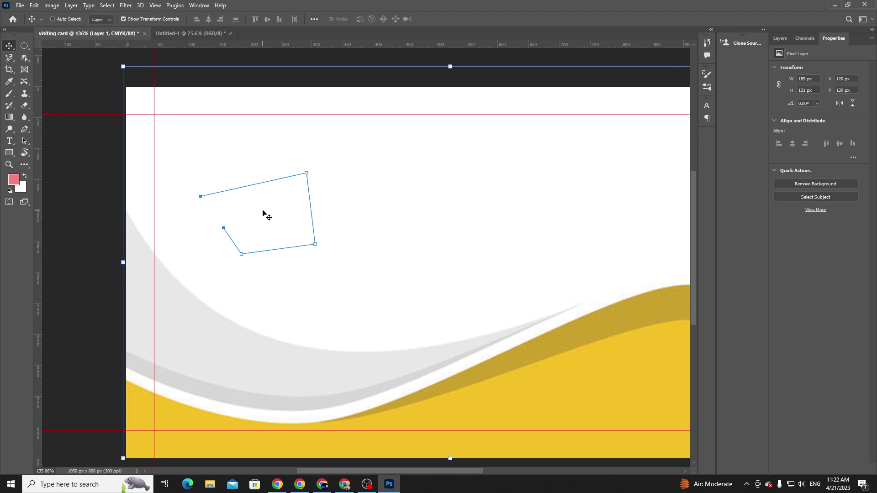
key(ctrl+z)
key(ctrl+z)
key(ctrl+z)
key(ctrl+z)
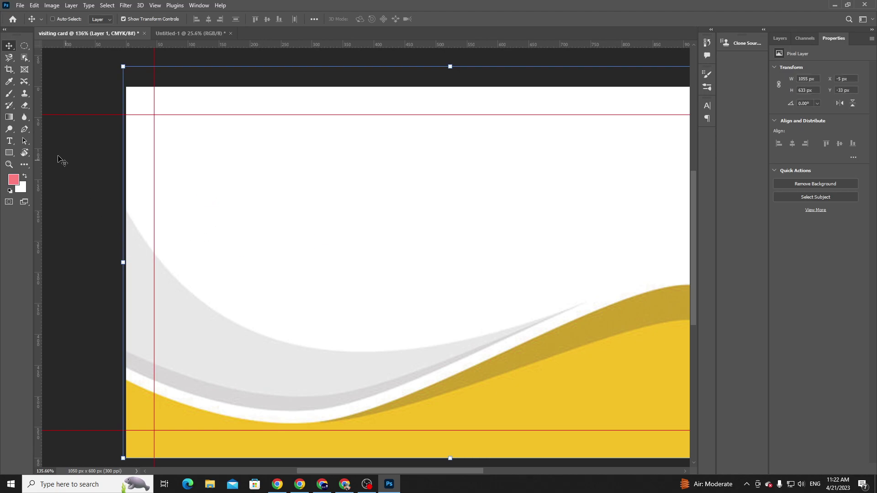
Step: Reselect the Pen Tool and fit the card to the window
click(24, 130)
key(ctrl+minus)
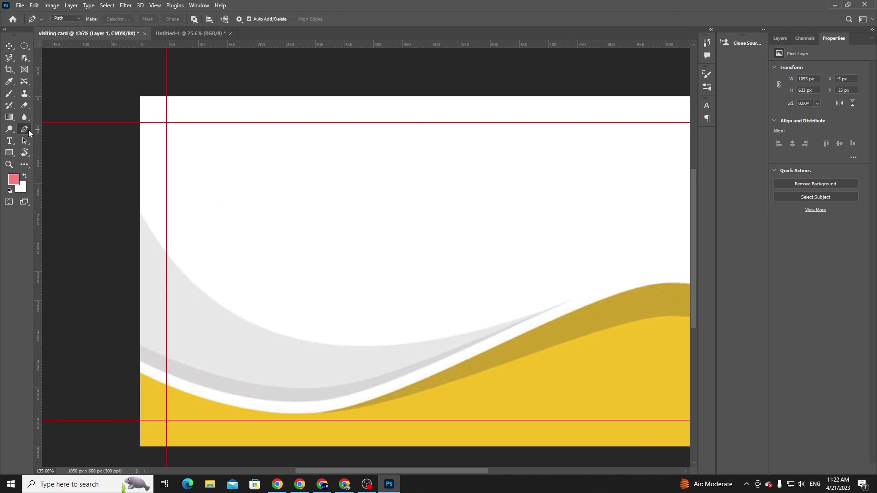
key(ctrl+minus)
drag(300, 278, 136, 237)
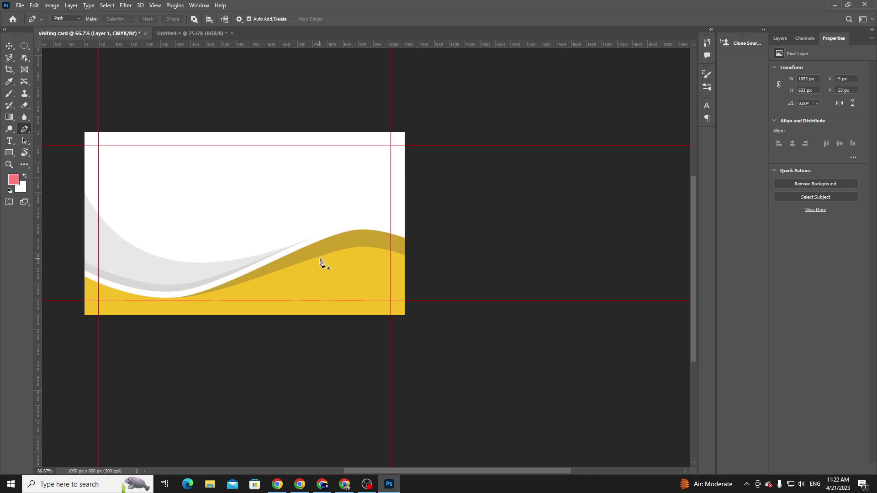
key(ctrl+0)
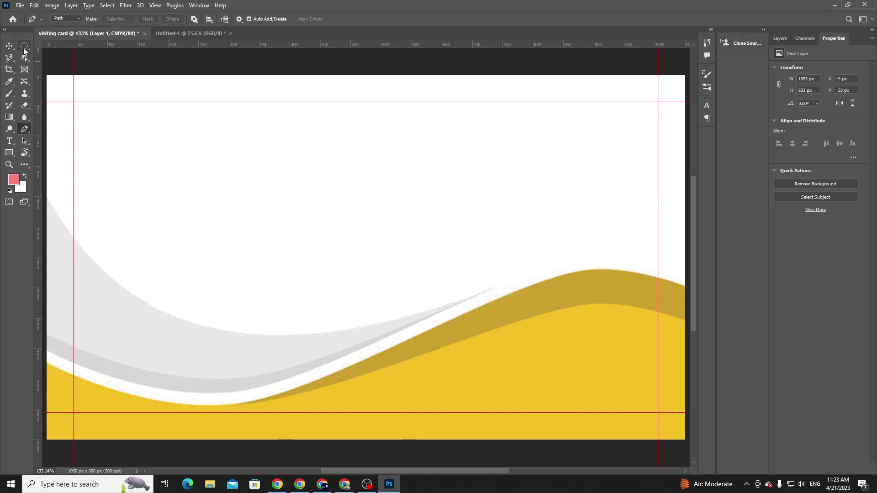
Step: Draw a trial oval selection over the grey swoosh, then clear it
click(25, 46)
drag(111, 166, 149, 142)
drag(78, 134, 545, 281)
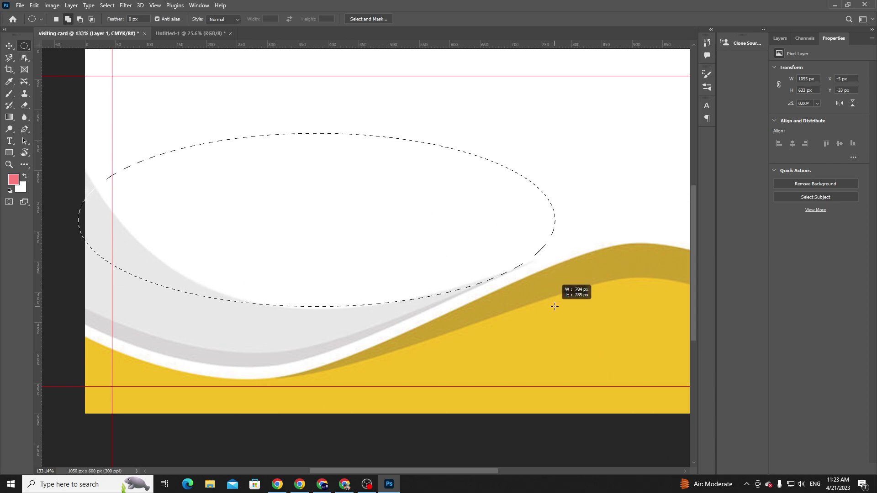
drag(545, 282, 557, 309)
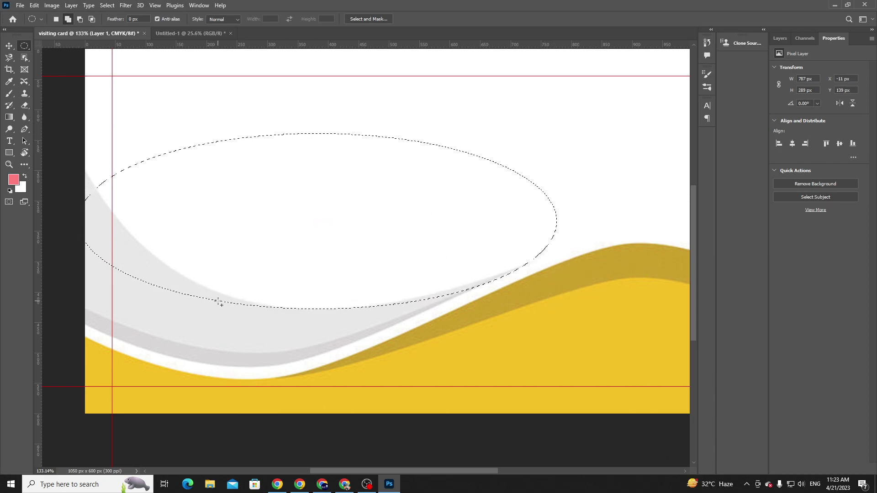
key(ctrl+d)
Step: Draw an ellipse over the left grey swoosh and convert it to an editable path
right_click(10, 155)
click(51, 161)
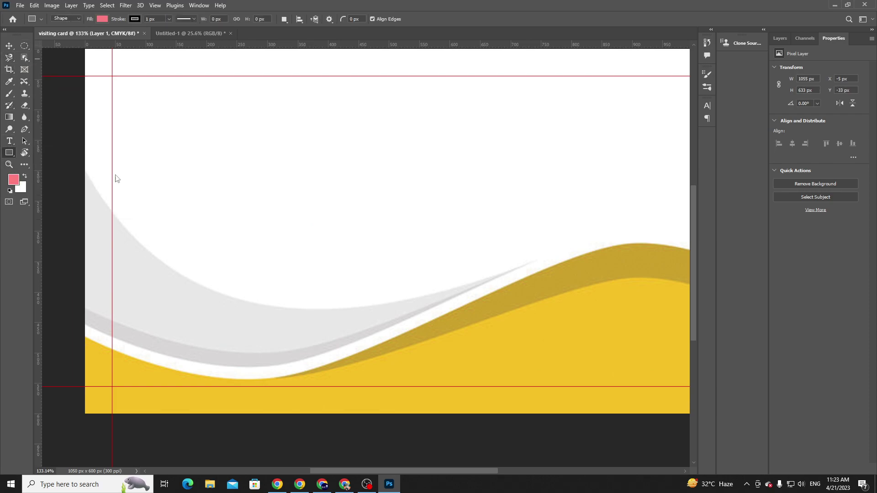
mouse_move(122, 120)
mouse_down()
mouse_move(427, 331)
mouse_move(398, 321)
mouse_up()
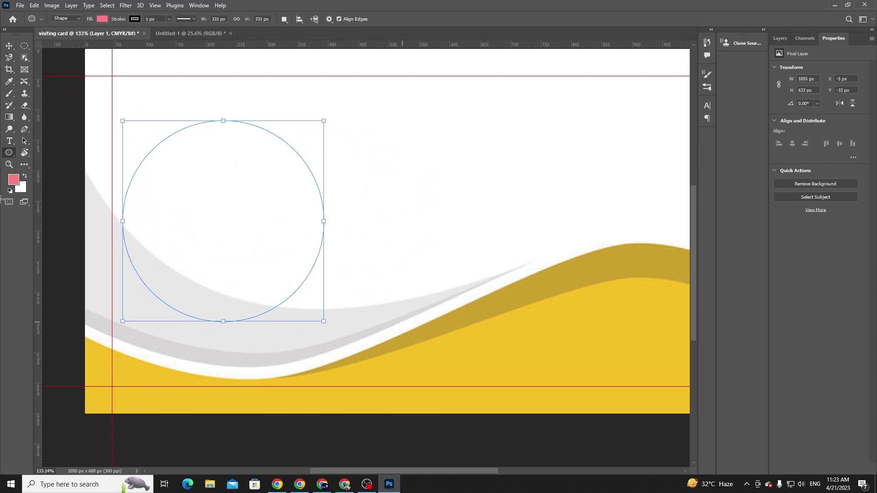
key(a)
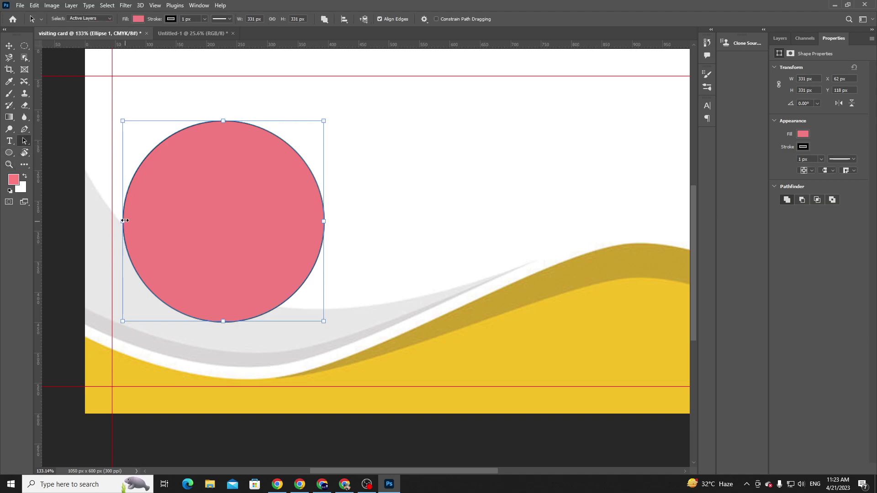
right_click(25, 141)
click(69, 150)
click(121, 222)
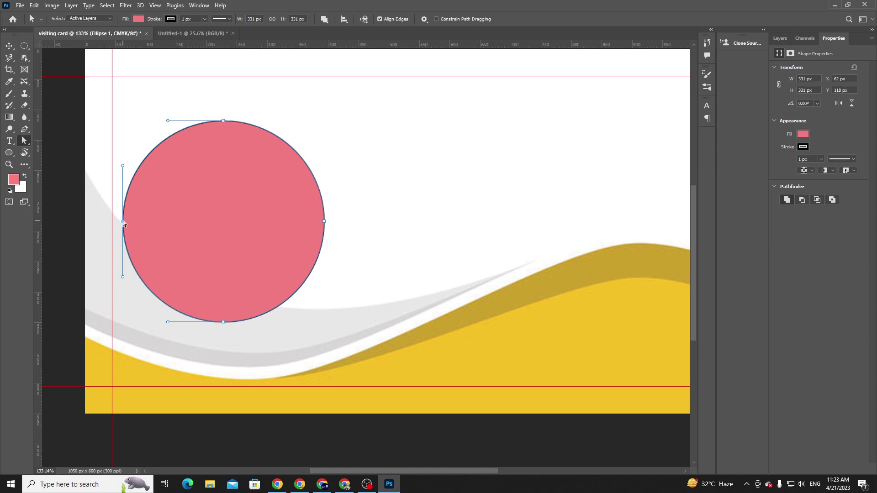
drag(123, 221, 76, 301)
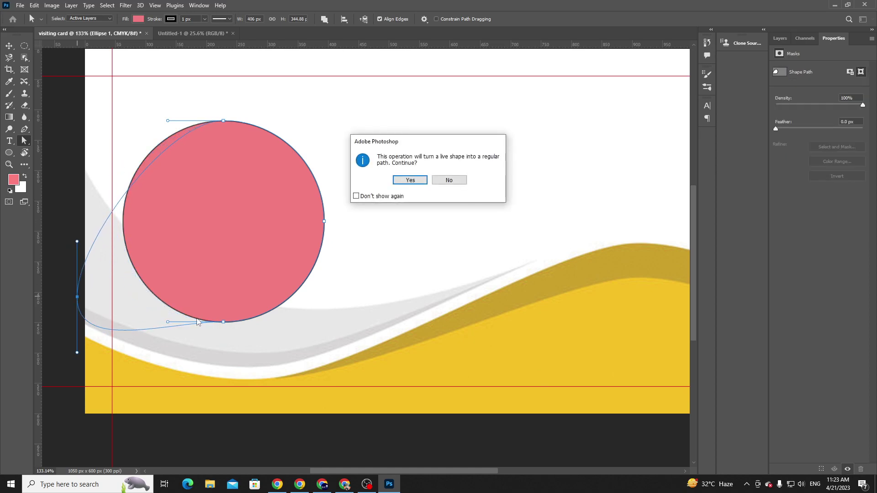
click(413, 181)
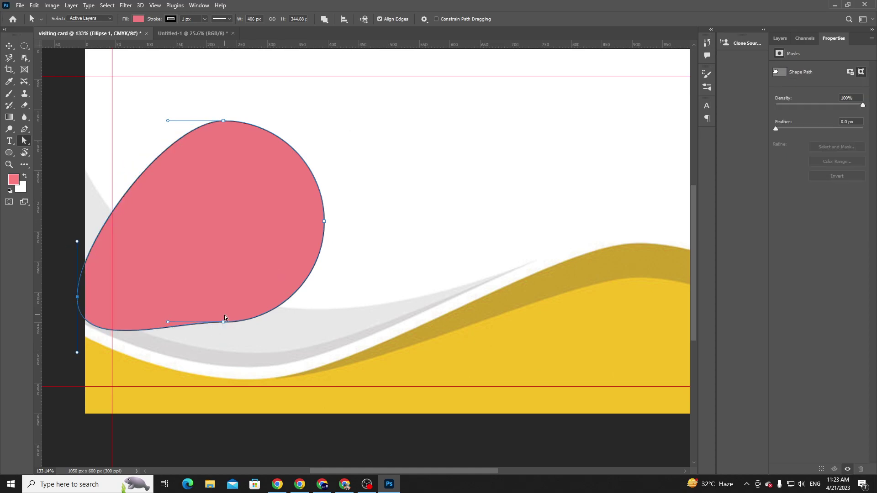
Step: Reshape the ellipse into a teardrop reaching the gold wave, then delete the pink swoosh shape
drag(223, 322, 260, 365)
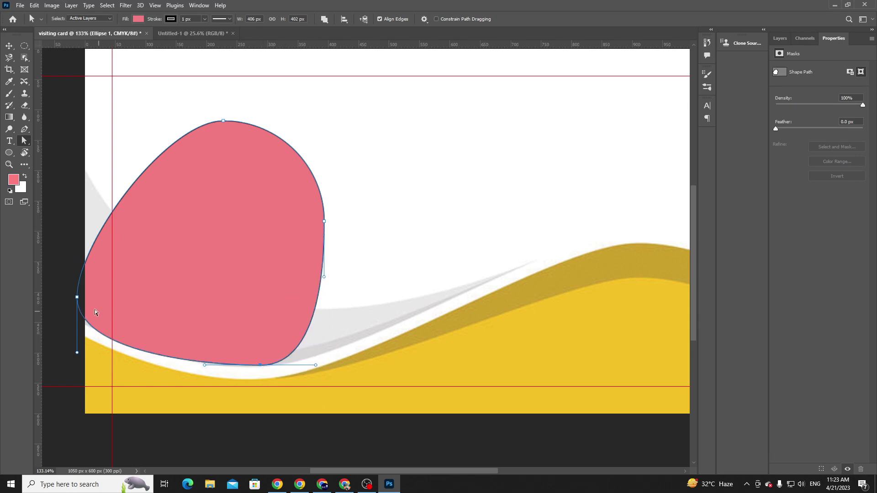
drag(78, 299, 77, 297)
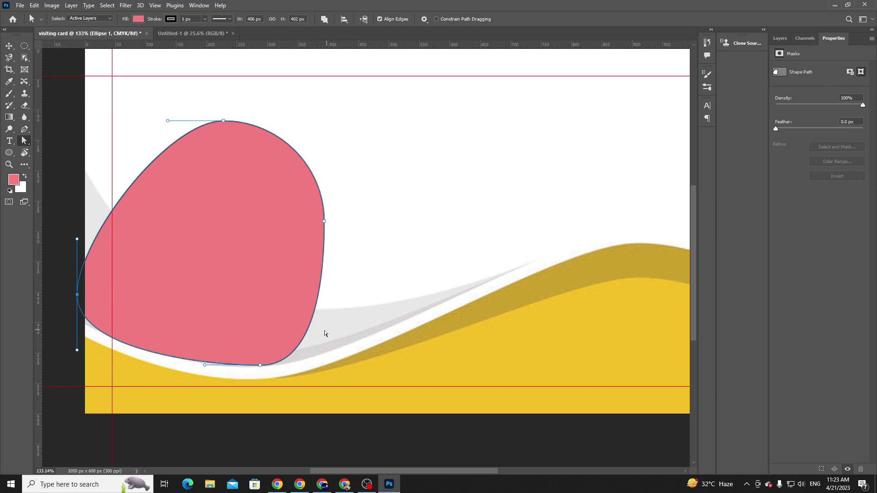
drag(325, 222, 533, 227)
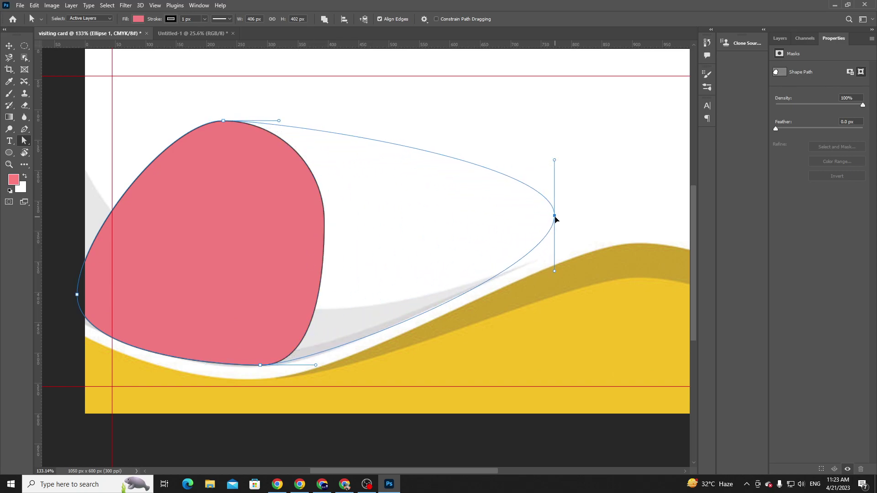
drag(534, 229, 557, 215)
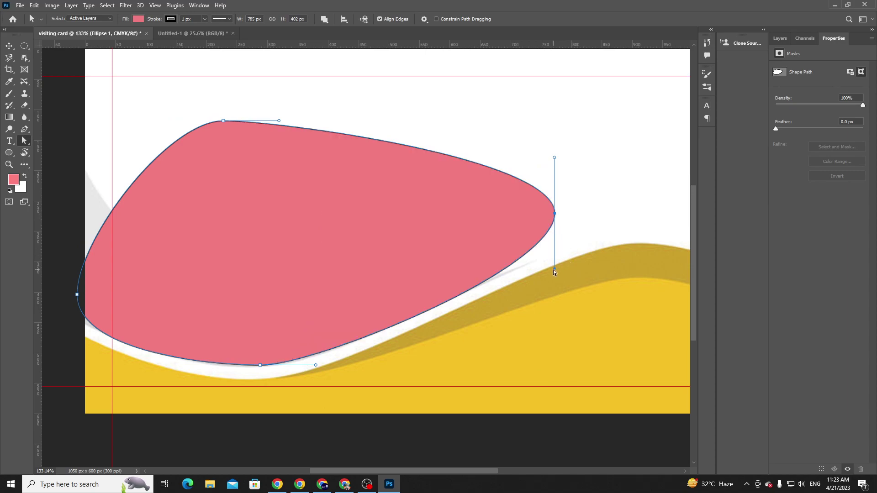
mouse_move(554, 270)
mouse_down()
mouse_move(452, 339)
mouse_move(433, 328)
mouse_up()
drag(556, 215, 558, 227)
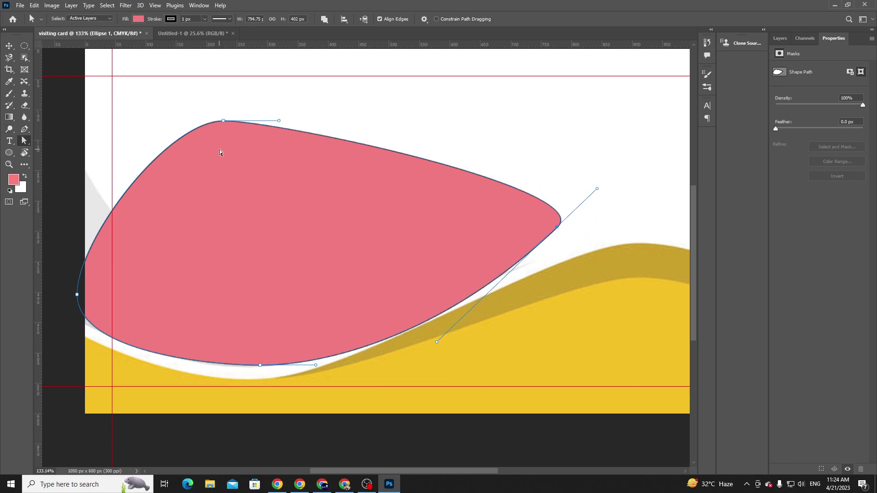
click(9, 46)
key(Delete)
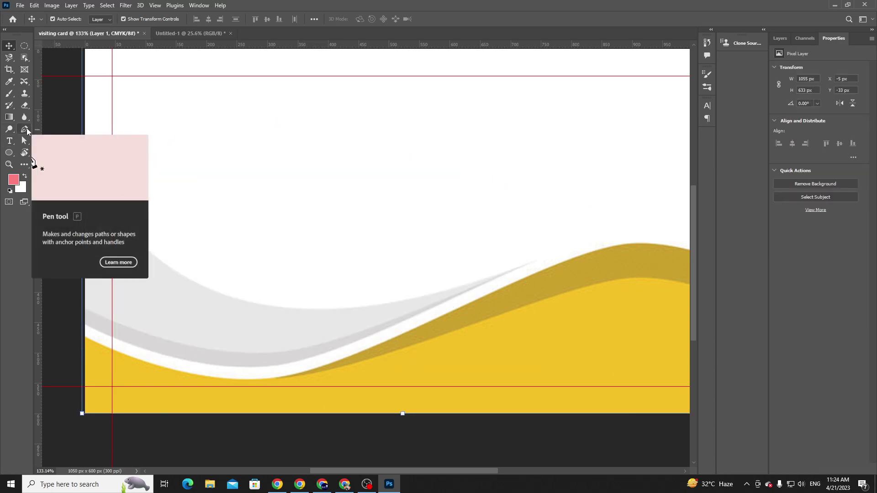
Step: Start a pen path at the card's left edge with curved anchors along the swoosh's top edge
click(25, 130)
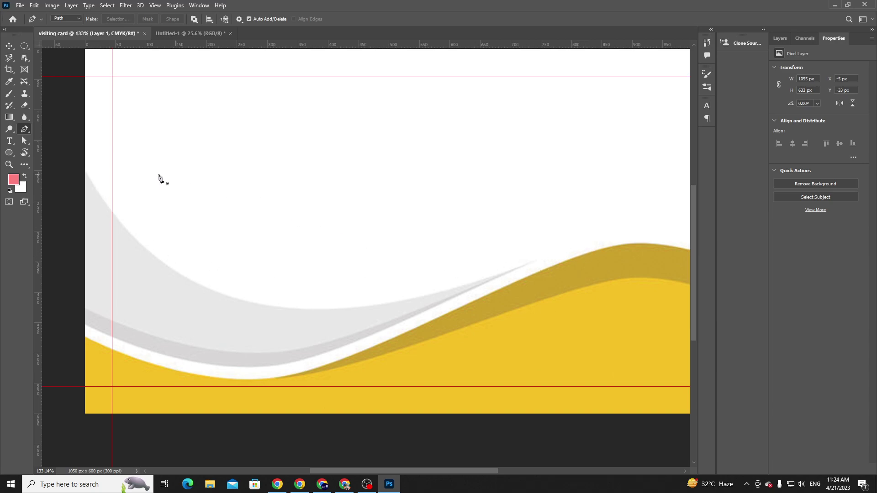
click(81, 163)
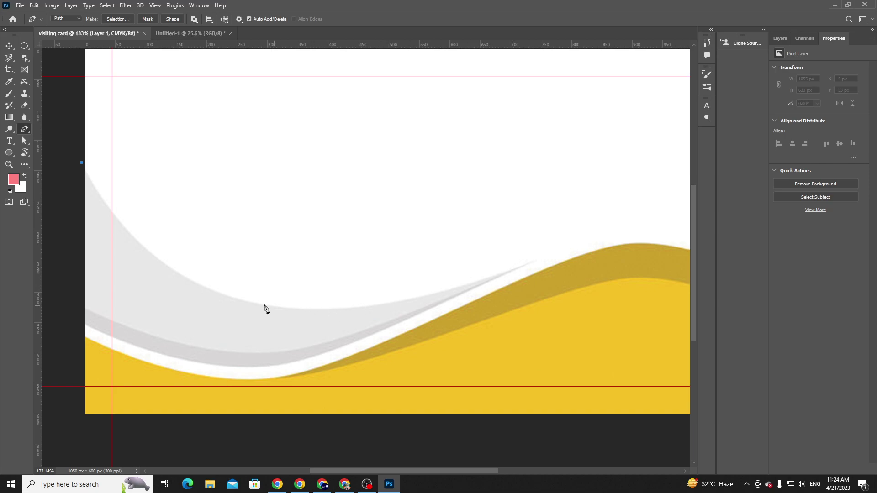
drag(234, 298, 335, 322)
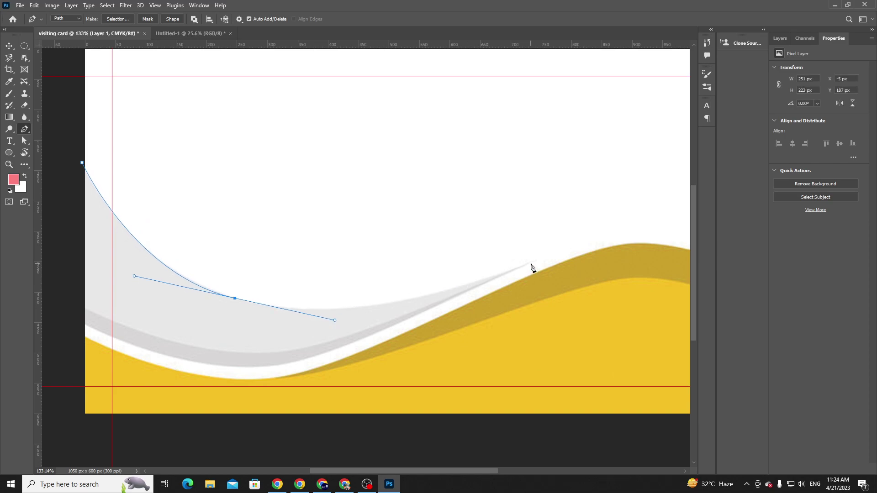
mouse_move(531, 264)
mouse_down()
mouse_move(588, 232)
mouse_move(638, 224)
mouse_up()
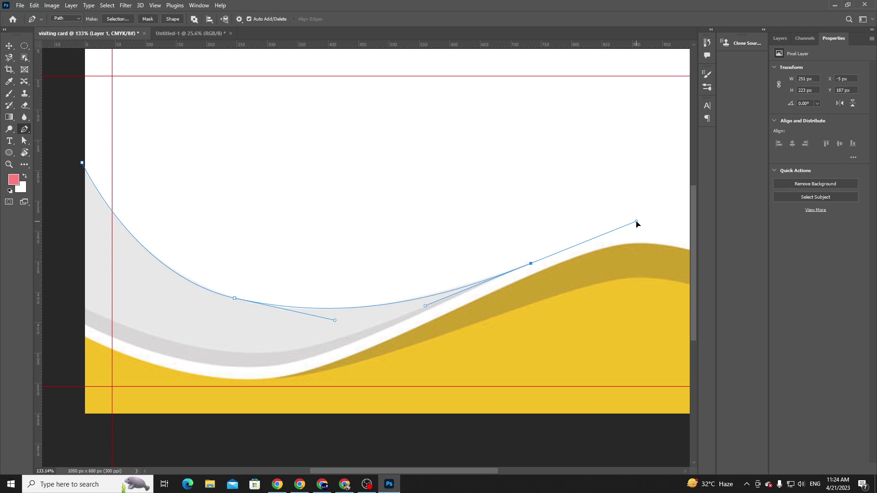
click(506, 272)
mouse_move(335, 322)
mouse_down()
mouse_move(327, 337)
mouse_move(101, 364)
mouse_move(532, 114)
mouse_move(602, 223)
mouse_up()
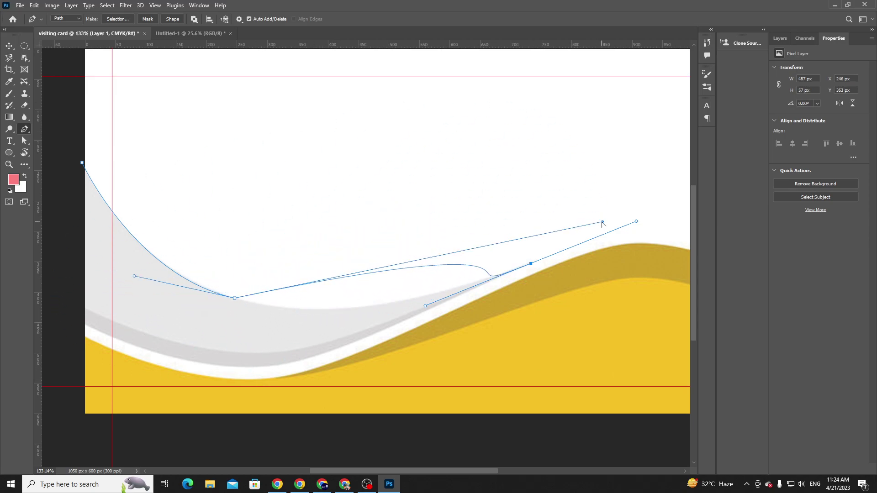
Step: Undo the stray handle and anchor, keeping the curve toward the gold wave
key(ctrl+z)
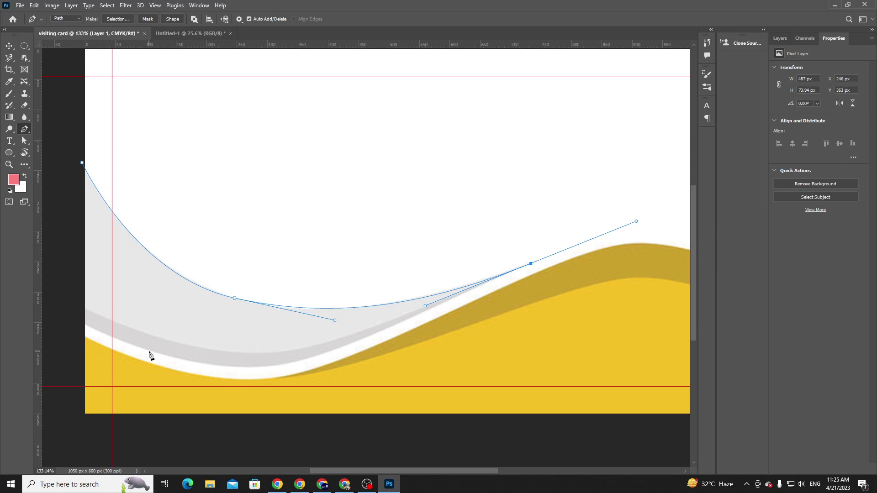
mouse_move(149, 351)
mouse_down()
mouse_move(47, 281)
mouse_move(44, 270)
mouse_up()
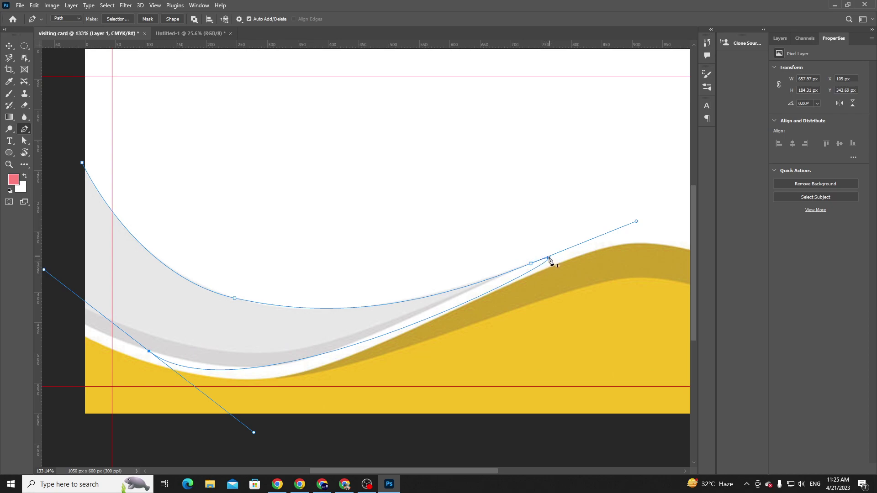
click(538, 261)
key(ctrl+z)
key(ctrl+z)
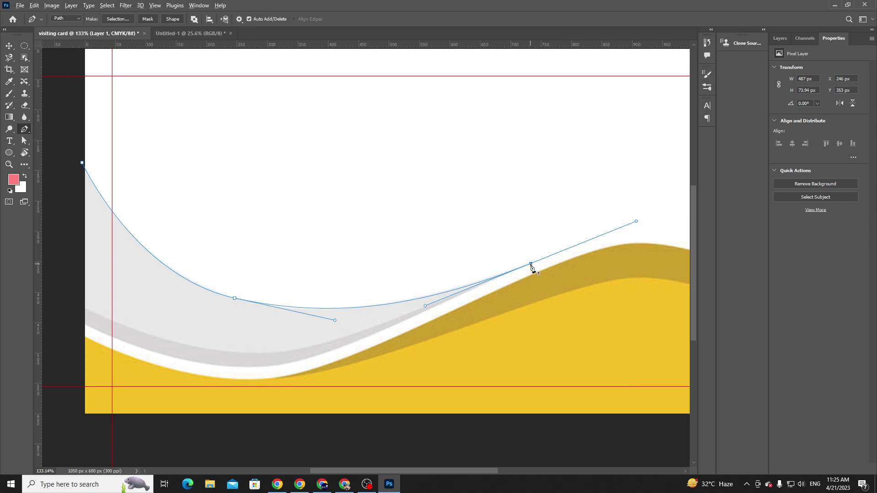
alt+click(530, 264)
Step: Zoom and pan in closely on the path's end anchor
key(z)
drag(534, 269, 614, 347)
key(p)
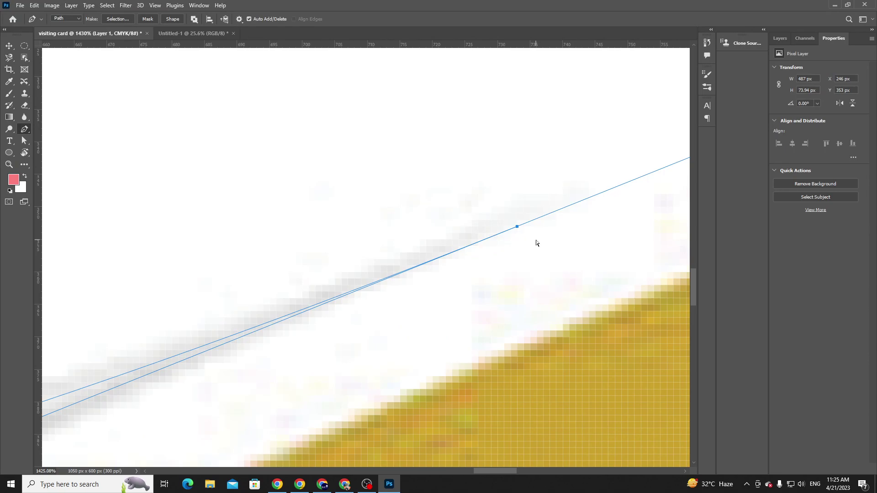
drag(546, 224, 335, 250)
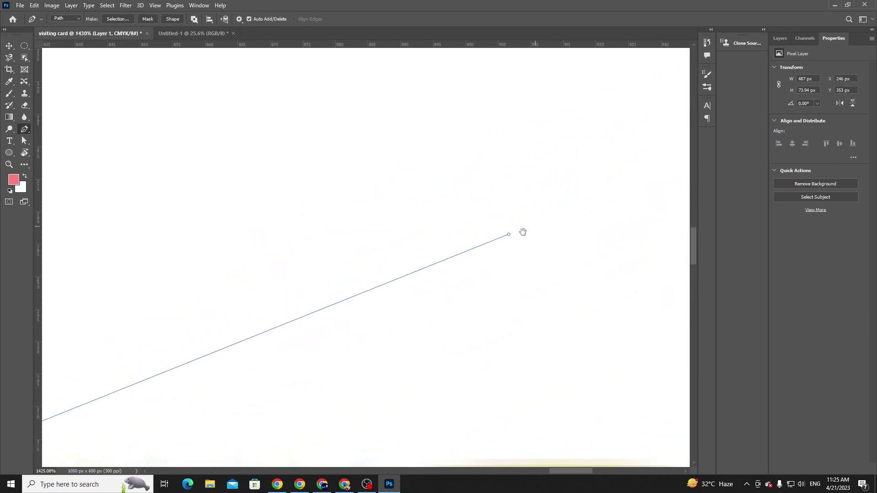
drag(501, 241, 537, 225)
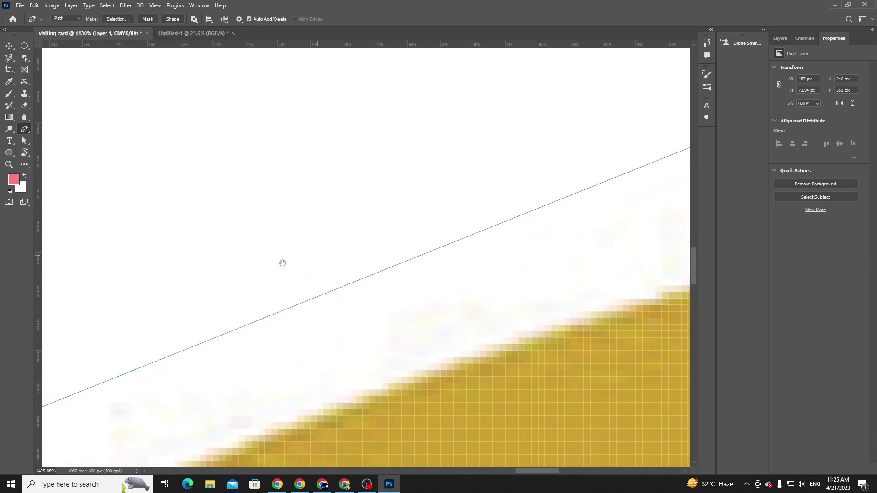
drag(523, 241, 591, 187)
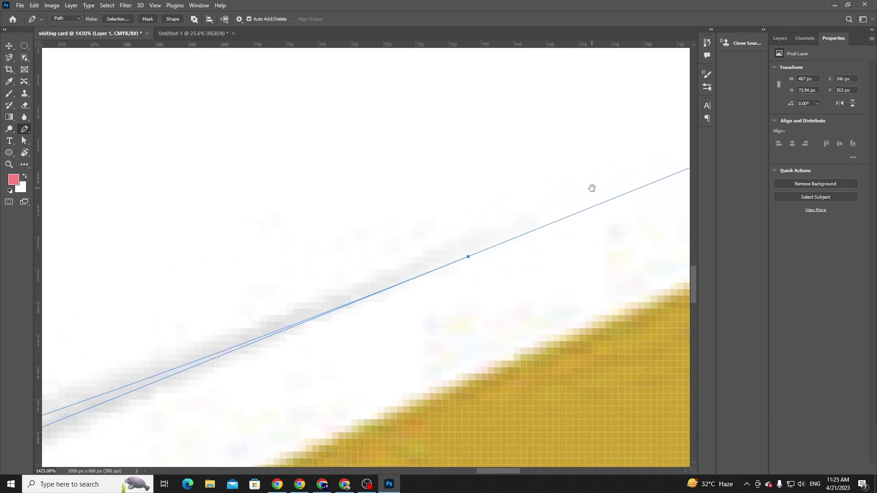
drag(588, 230, 500, 256)
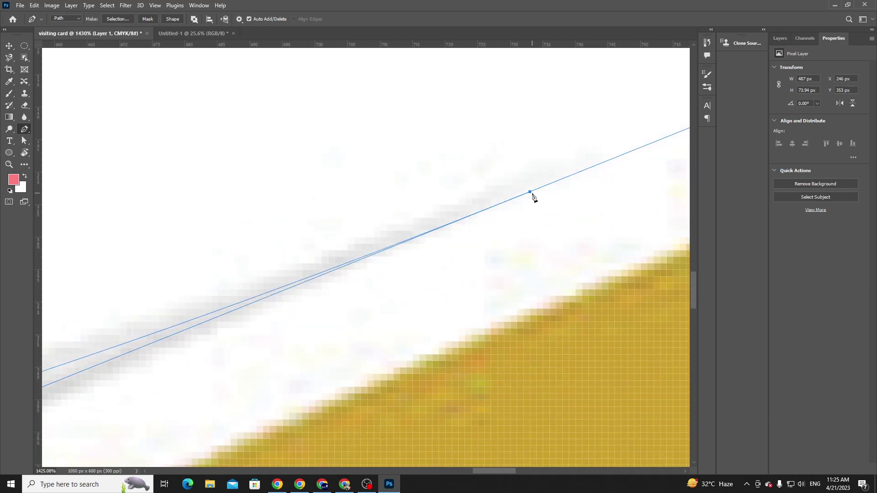
key(ctrl+minus)
key(ctrl+minus)
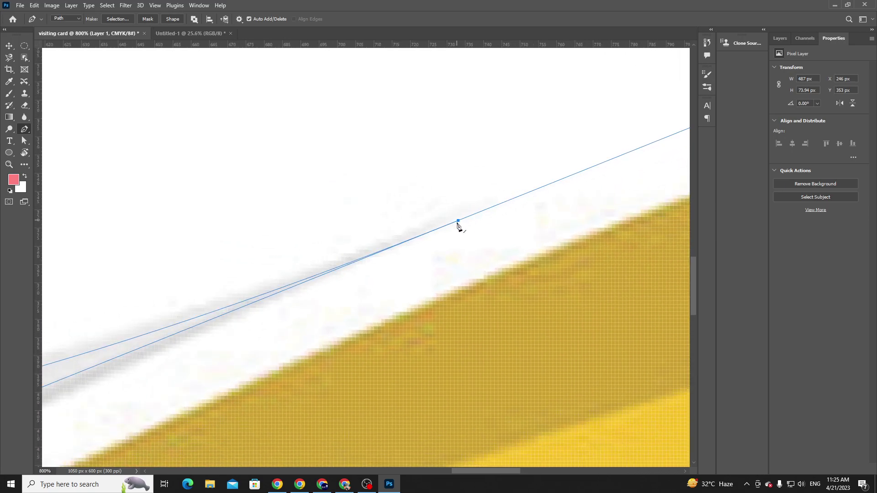
mouse_move(458, 224)
mouse_down()
mouse_move(589, 207)
mouse_move(364, 278)
mouse_move(532, 224)
mouse_up()
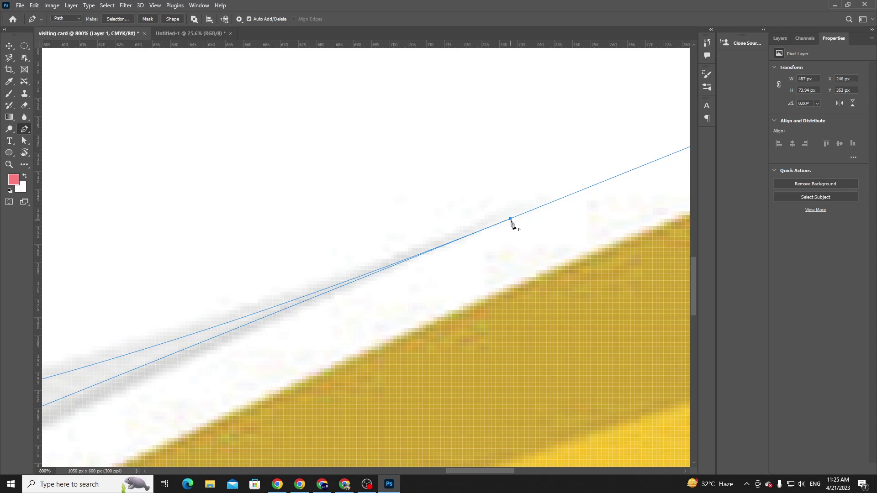
Step: Remove the end anchor's outgoing handle to leave a corner point
alt+click(511, 219)
scroll(460, 224, down, 2)
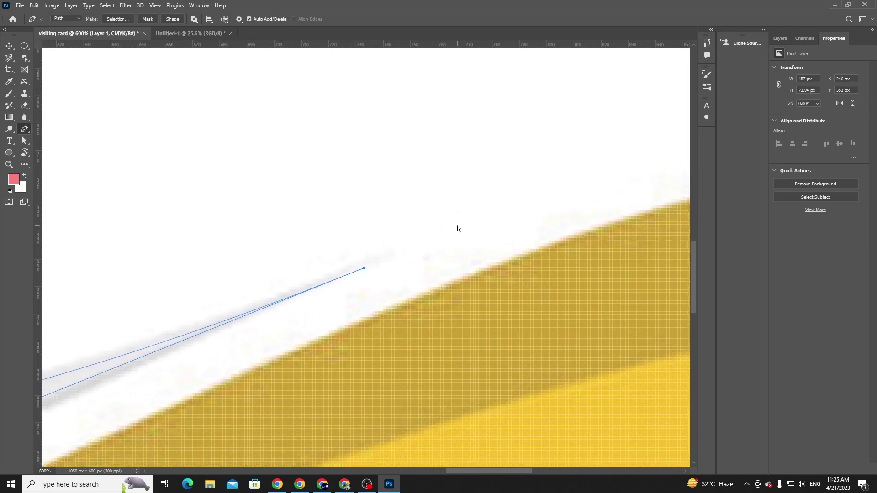
scroll(457, 228, down, 2)
scroll(457, 229, down, 1)
drag(280, 272, 377, 236)
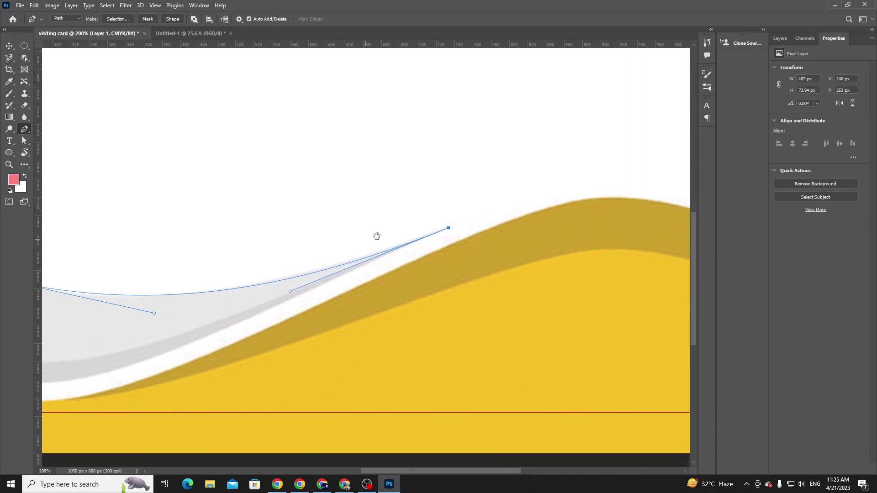
scroll(417, 264, left, 5)
scroll(417, 265, down, 2)
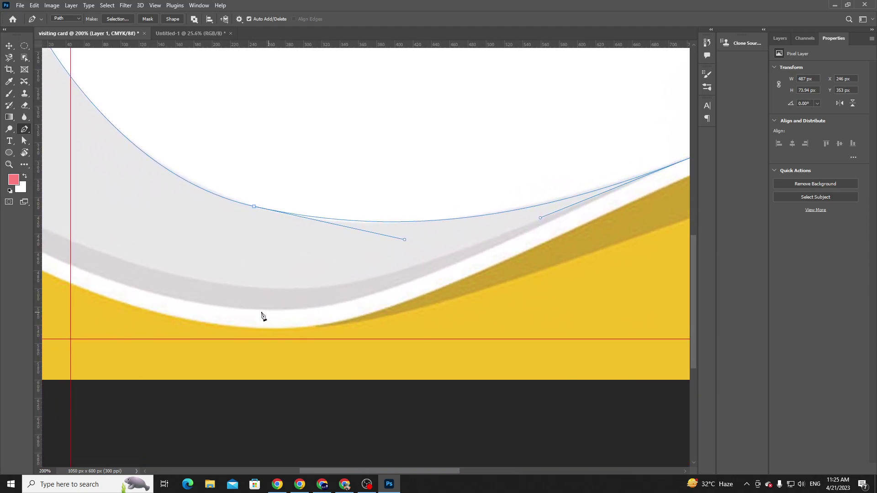
Step: Add curved points along the swoosh's lower edge, removing misplaced ones
mouse_move(252, 309)
mouse_down()
mouse_move(146, 286)
mouse_move(79, 332)
mouse_move(104, 337)
mouse_move(135, 325)
mouse_move(141, 303)
mouse_move(164, 305)
mouse_up()
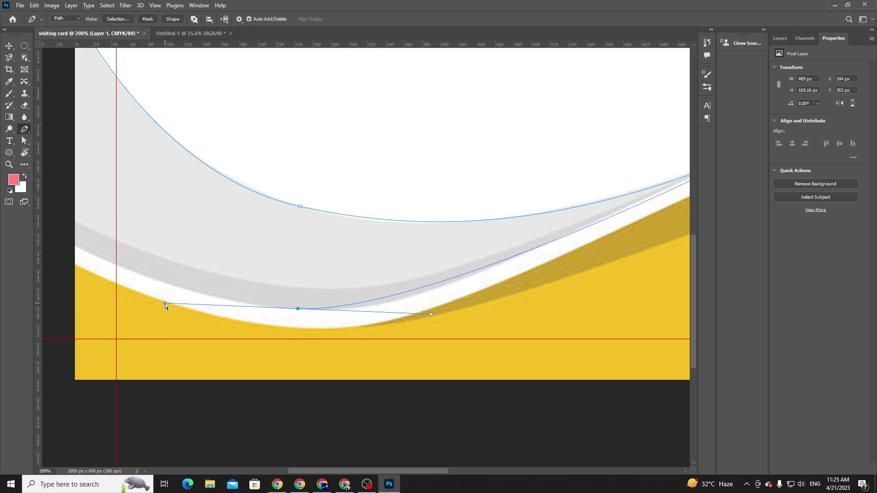
key(ctrl+z)
mouse_move(374, 304)
mouse_down()
mouse_move(289, 310)
mouse_move(287, 318)
mouse_up()
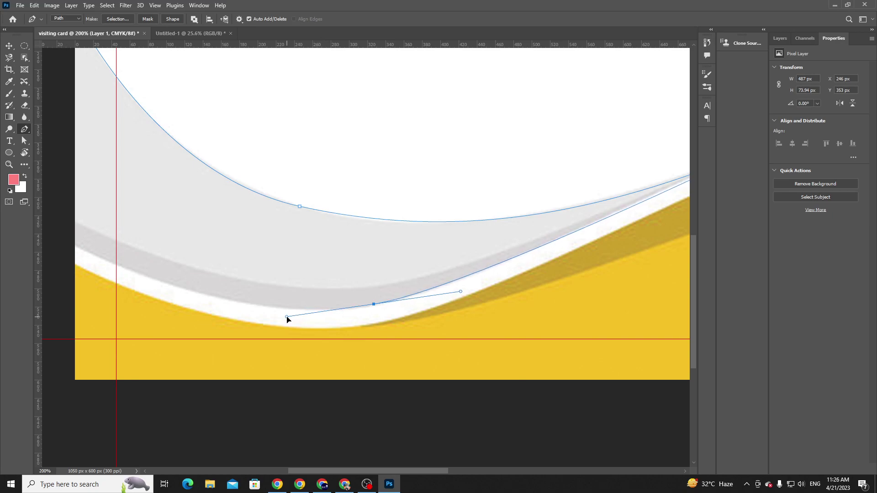
alt+click(374, 304)
mouse_move(75, 246)
mouse_down()
mouse_move(55, 219)
mouse_move(48, 141)
mouse_move(123, 146)
mouse_move(147, 164)
mouse_up()
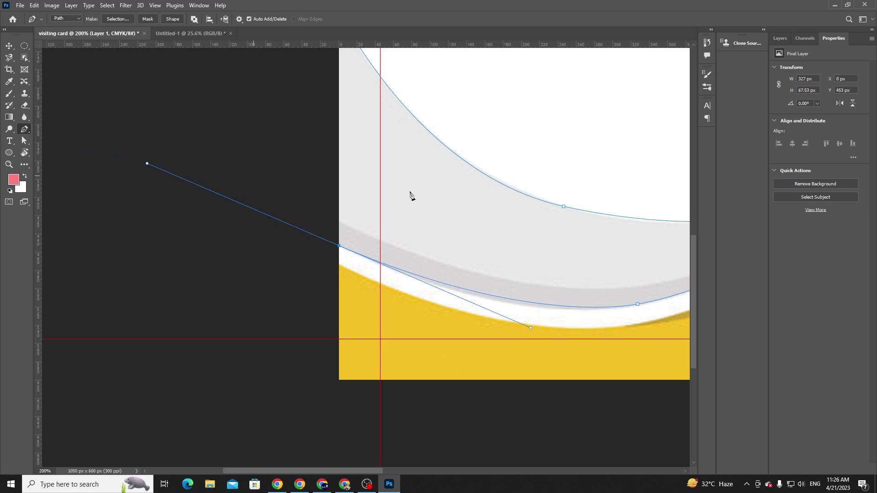
drag(523, 266, 356, 281)
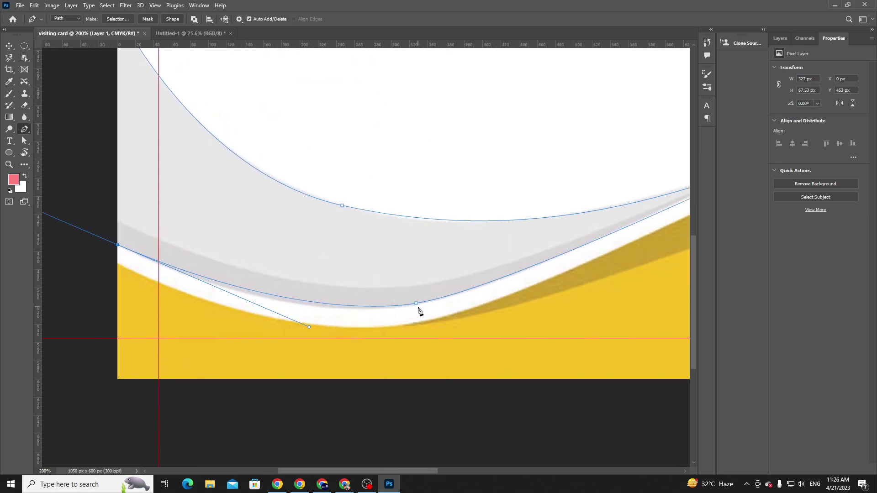
mouse_move(416, 303)
mouse_down()
mouse_move(343, 311)
mouse_move(357, 307)
mouse_up()
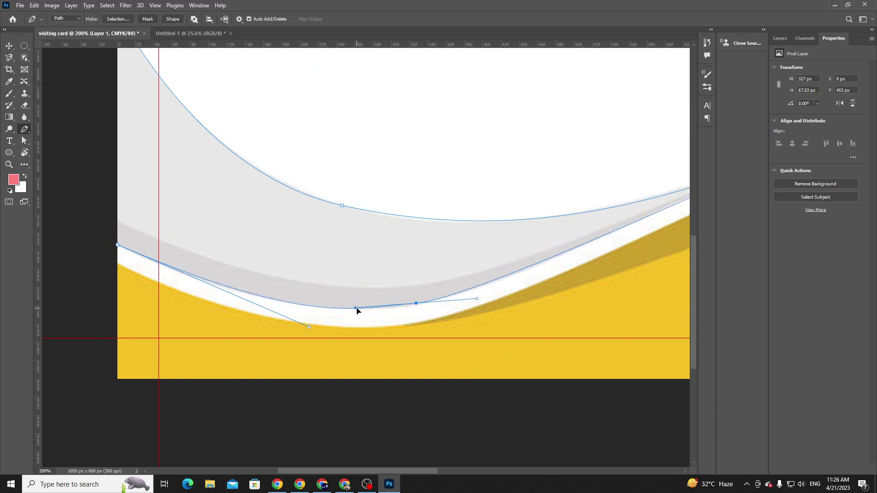
click(416, 304)
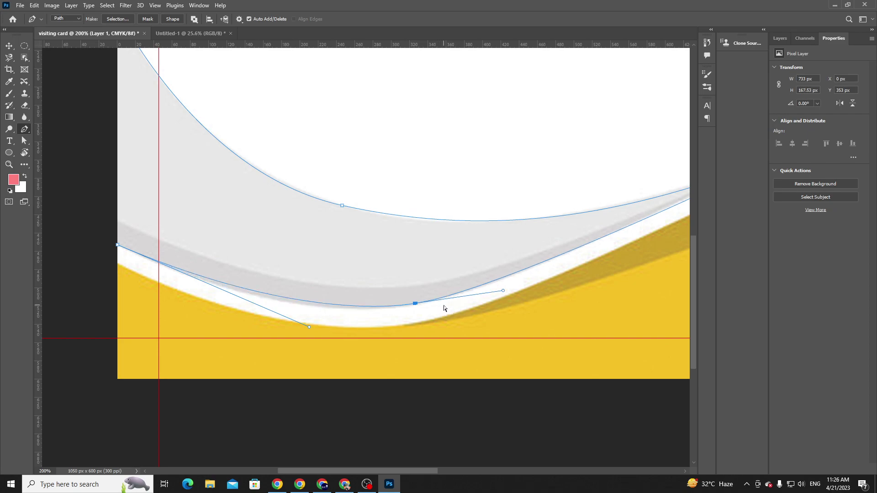
key(Delete)
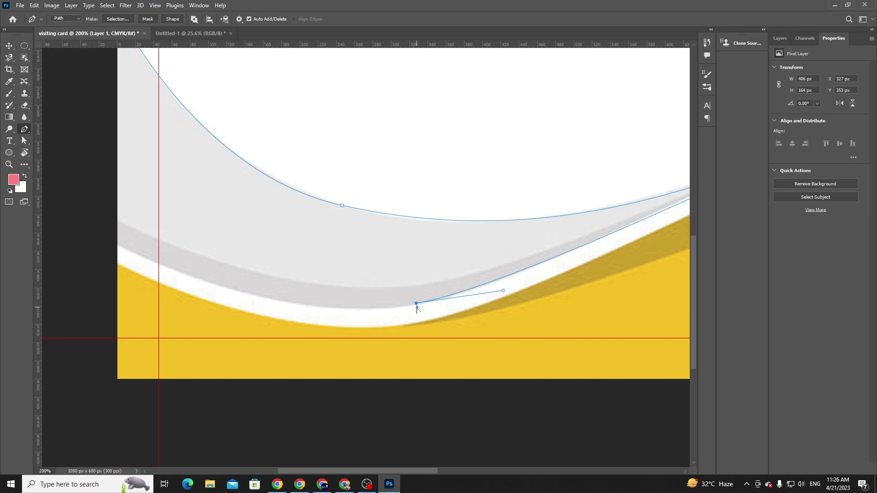
key(Delete)
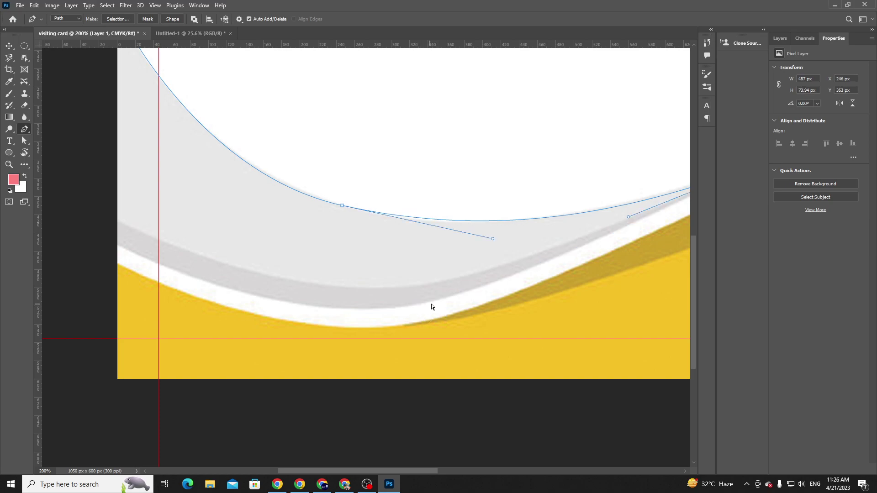
Step: Place a curved point under the swoosh's bottom edge, undoing an accidental extra point
drag(588, 243, 434, 262)
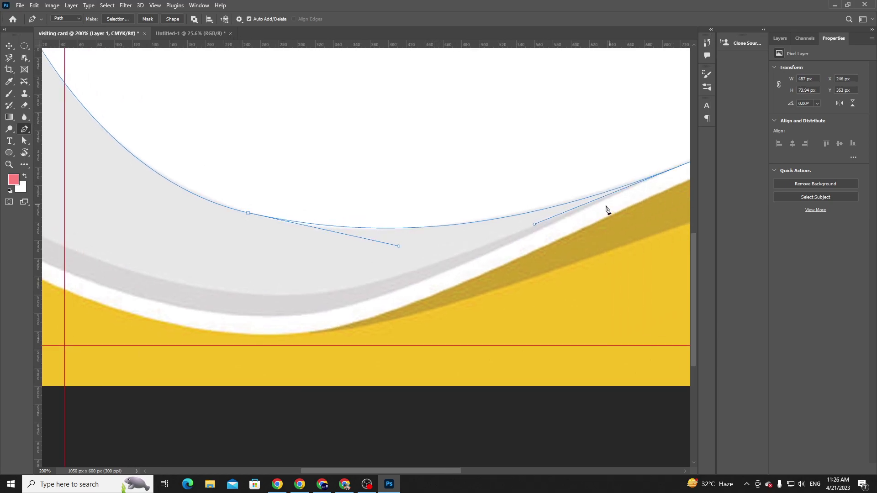
mouse_move(274, 265)
mouse_down()
mouse_move(256, 283)
mouse_move(149, 304)
mouse_move(260, 303)
mouse_up()
mouse_move(250, 309)
mouse_down()
mouse_move(227, 310)
mouse_move(252, 306)
mouse_up()
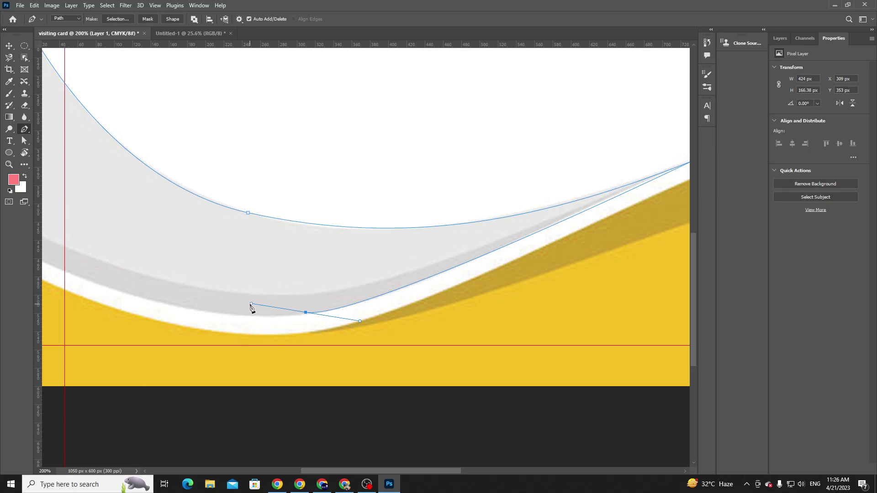
drag(252, 305, 249, 305)
key(alt+space)
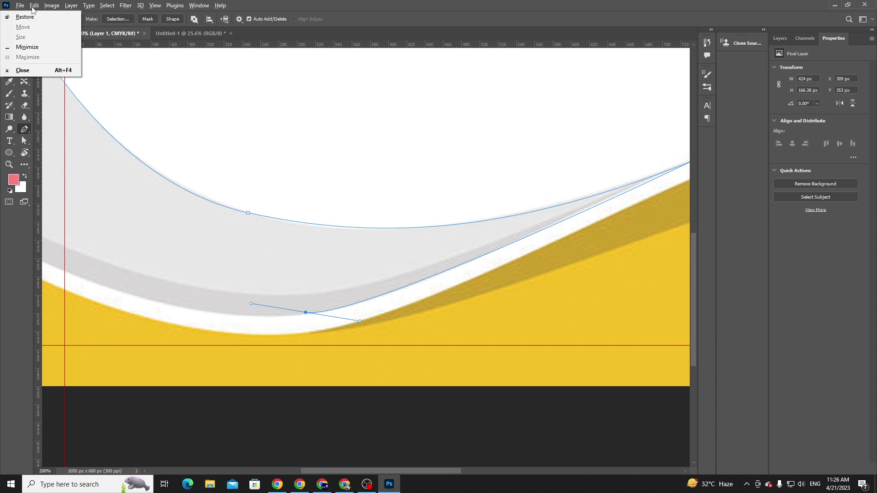
click(162, 60)
key(ctrl+z)
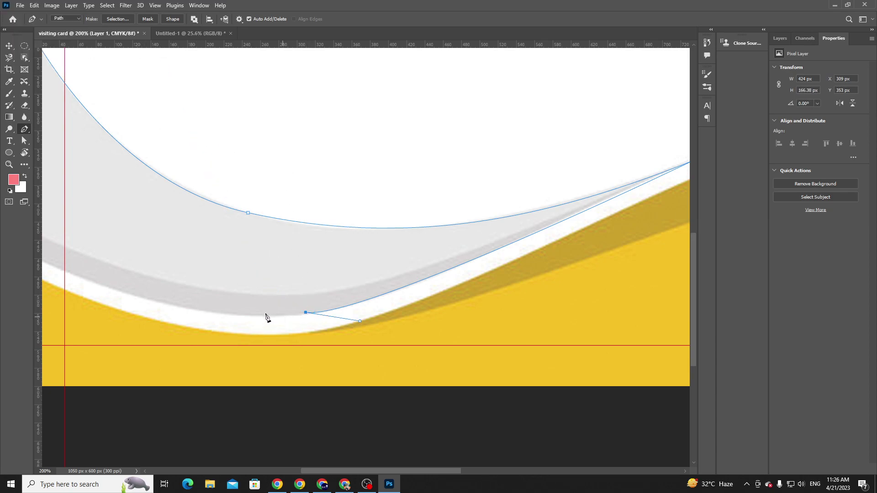
scroll(319, 329, up, 2)
scroll(229, 320, left, 3)
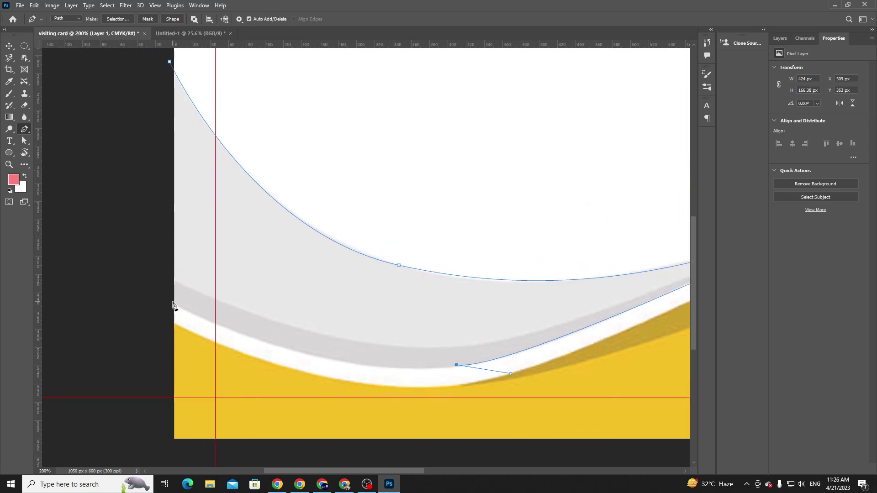
Step: Add a point at the card's left edge and smooth the bottom point's curve with Direct Selection
drag(174, 301, 52, 232)
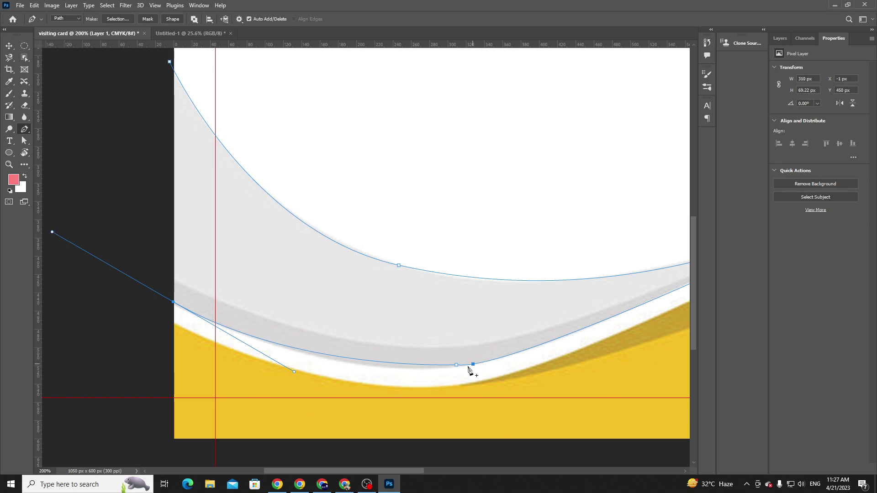
key(ctrl)
key(v)
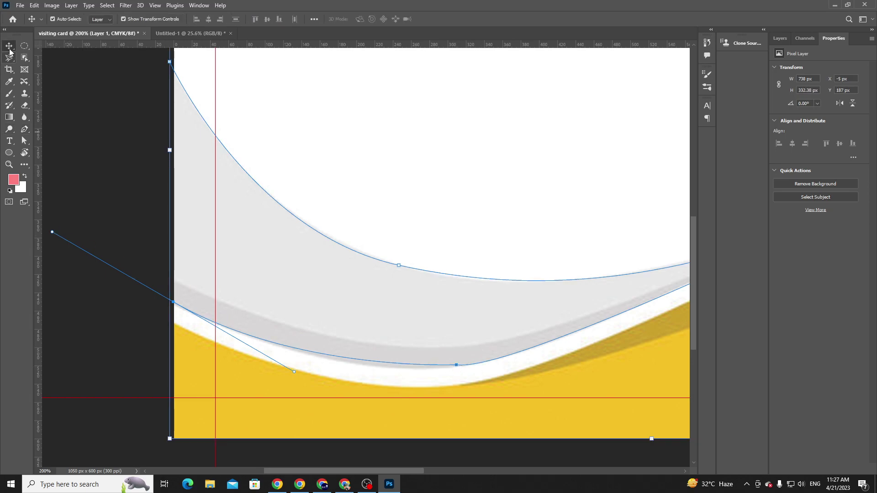
key(p)
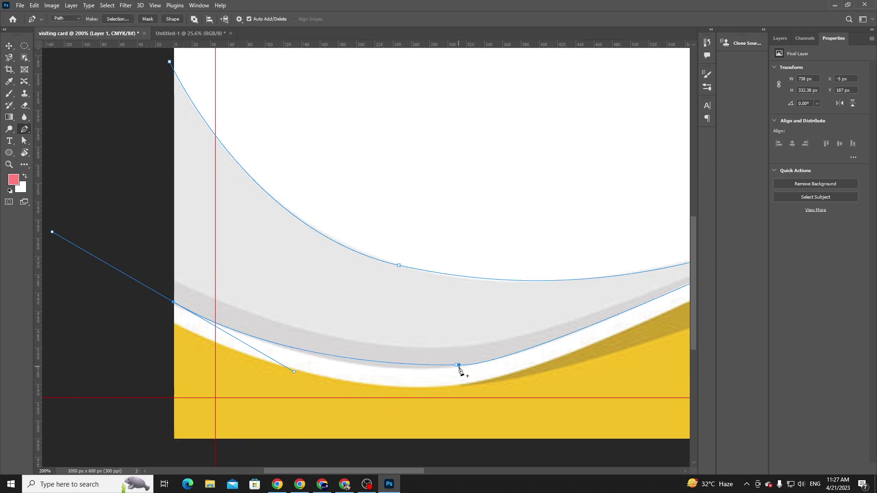
click(24, 141)
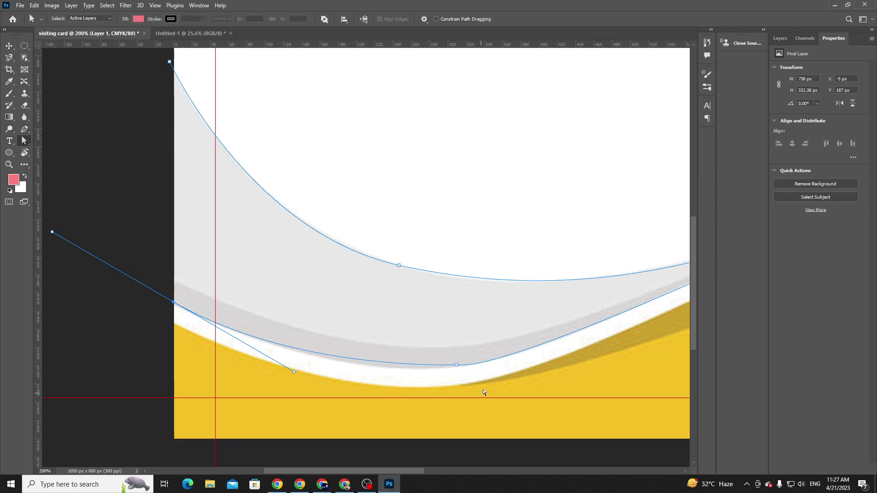
click(456, 365)
drag(456, 365, 455, 366)
drag(510, 374, 521, 365)
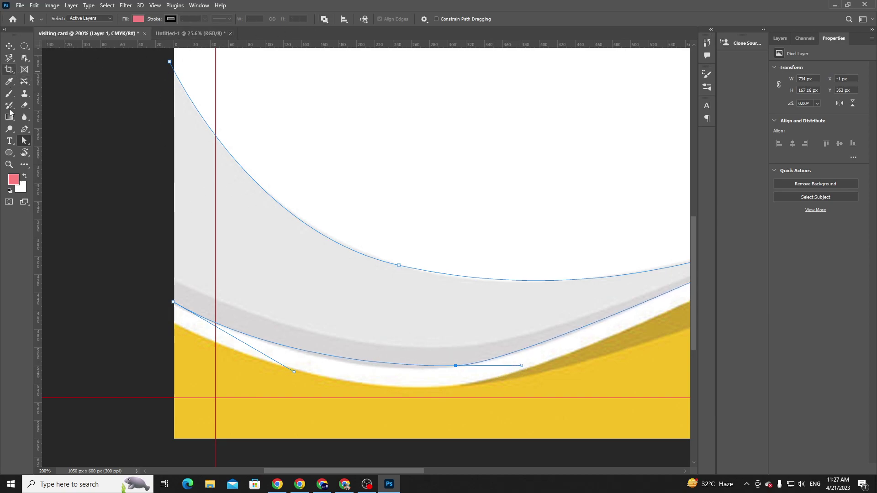
Step: Close the path at its top starting anchor and zoom out to the whole card
right_click(25, 142)
click(25, 129)
click(55, 132)
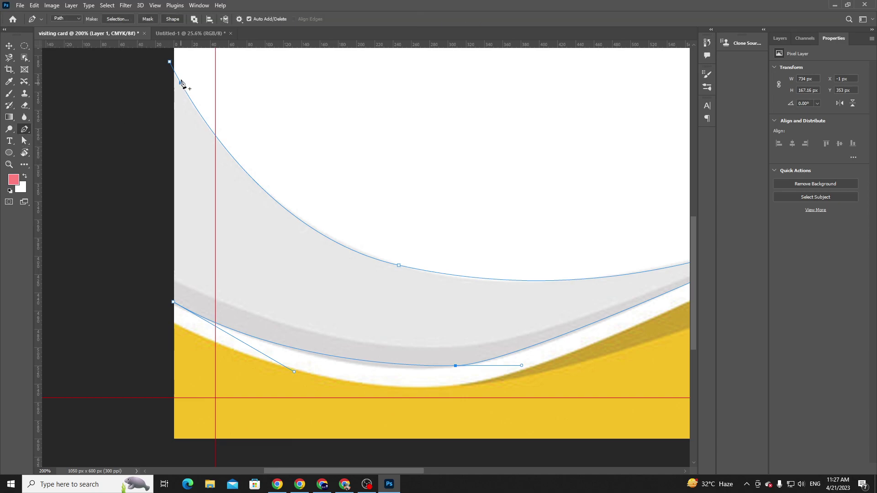
click(169, 61)
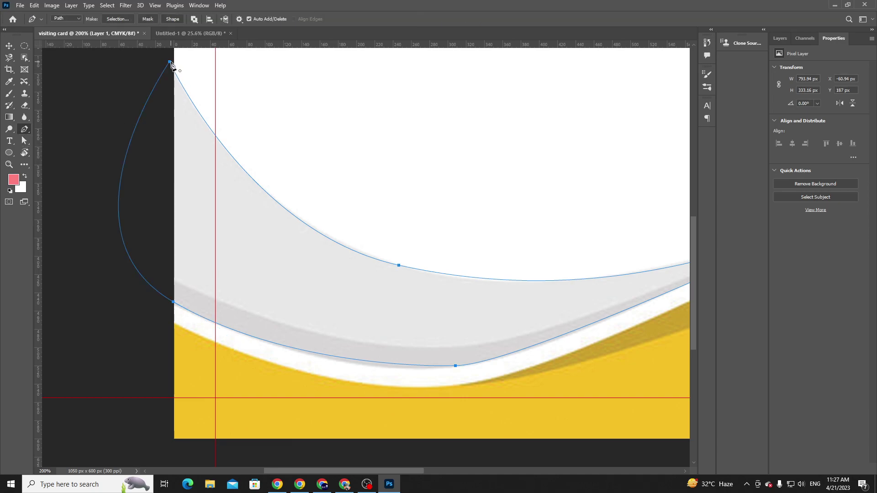
key(ctrl+minus)
key(ctrl+minus)
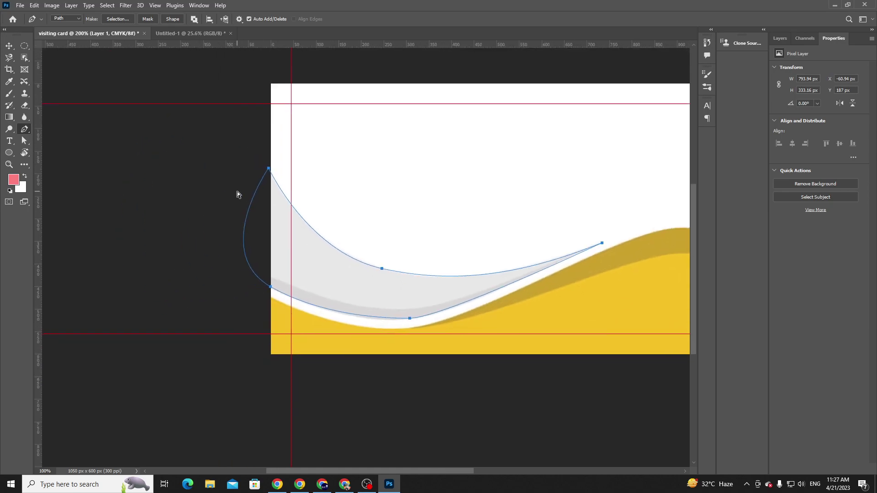
Step: Load the swoosh path as an active selection with Ctrl+Enter
scroll(191, 233, right, 5)
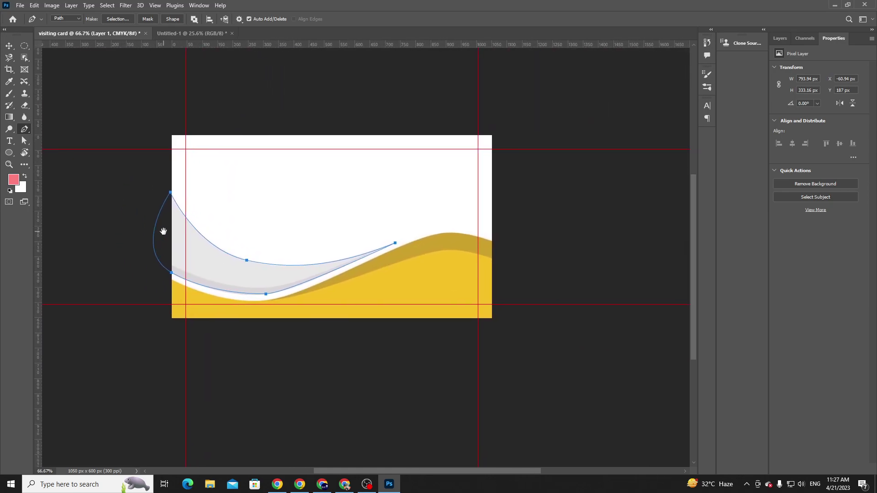
key(ctrl+plus)
drag(162, 229, 258, 269)
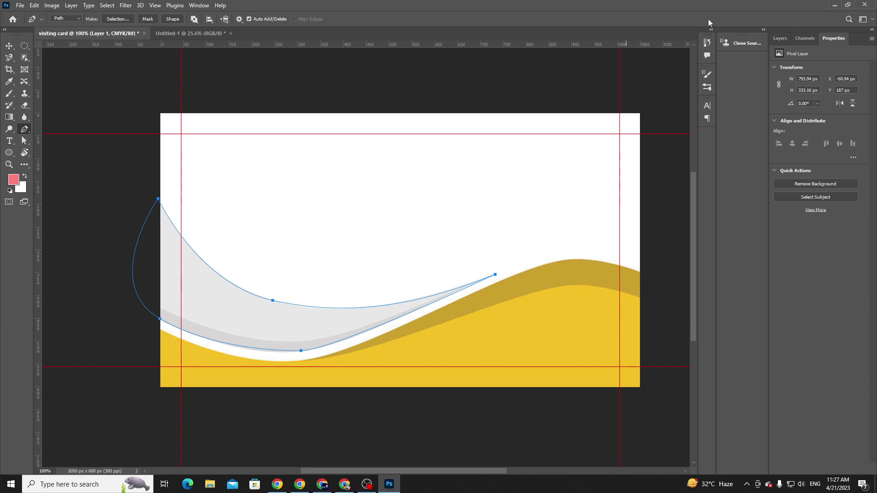
click(779, 38)
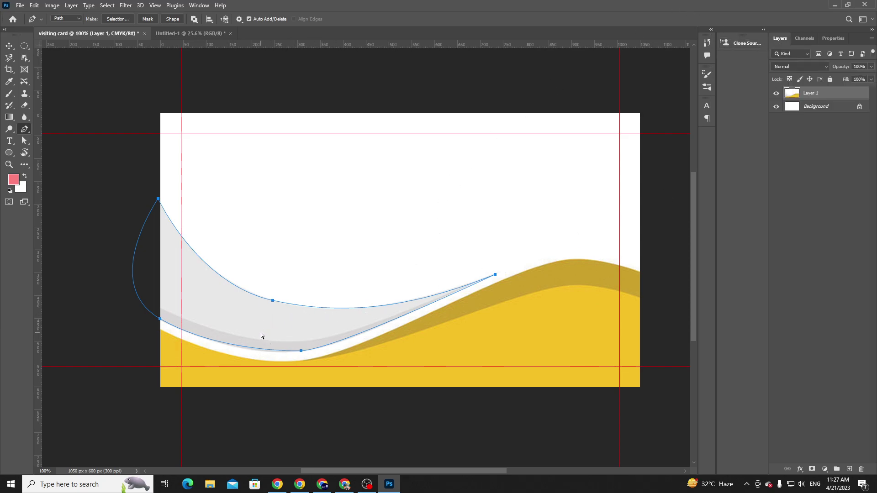
key(ctrl+Return)
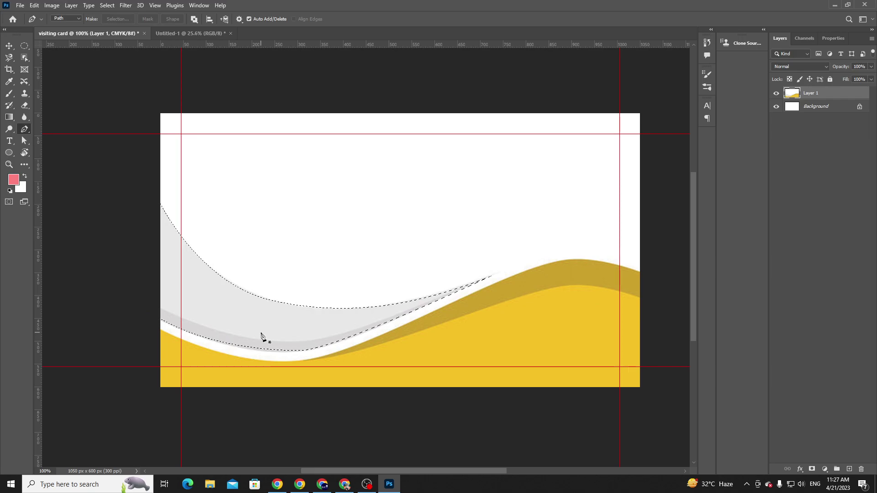
key(z)
mouse_move(254, 293)
mouse_down()
mouse_move(358, 344)
mouse_move(241, 311)
mouse_move(258, 309)
mouse_up()
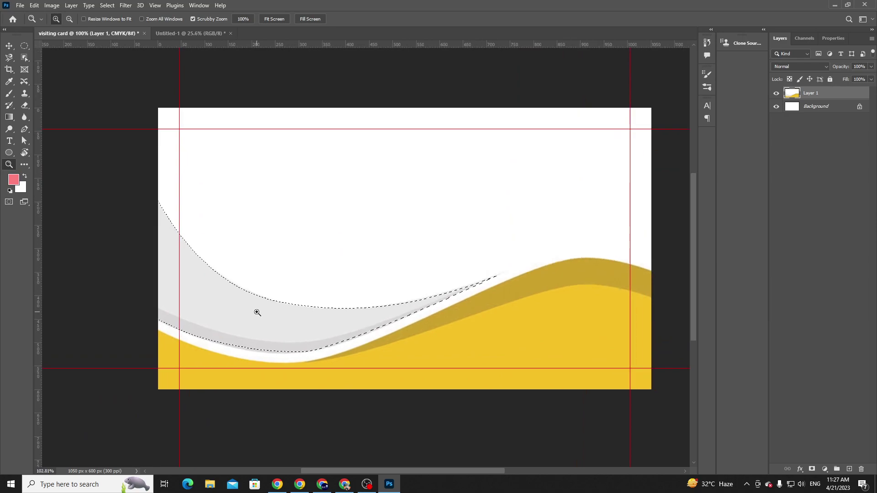
key(p)
click(824, 468)
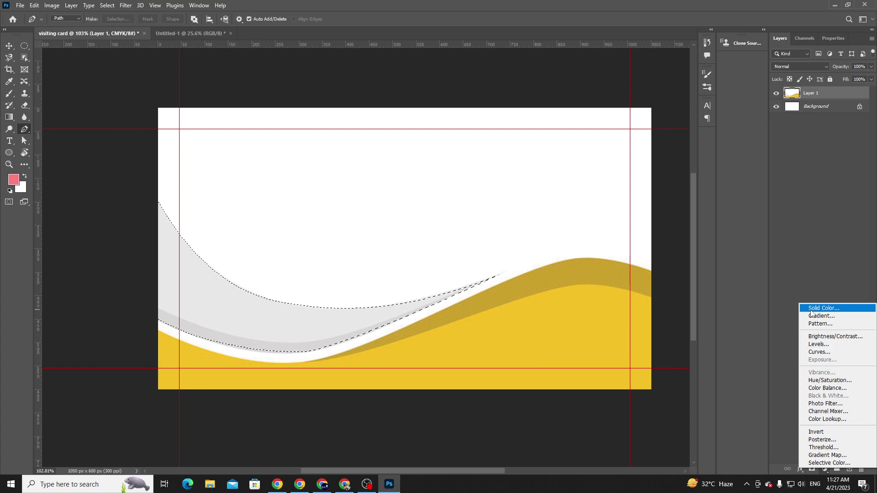
click(803, 242)
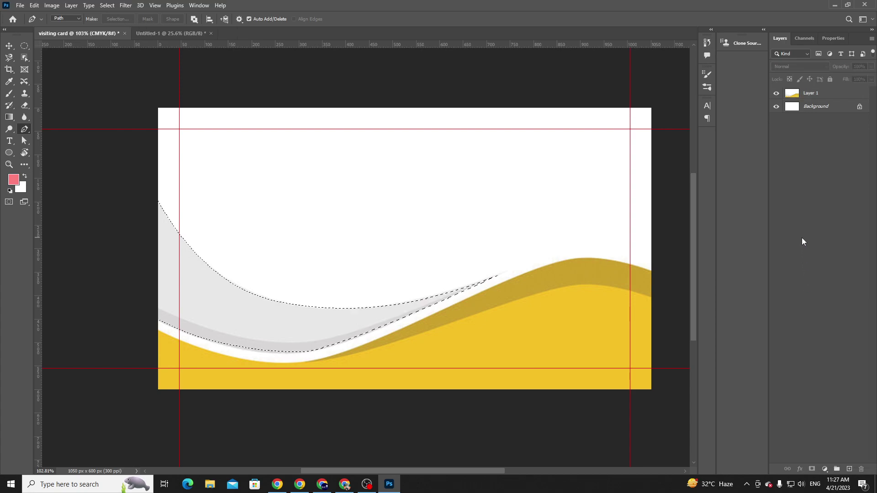
Step: Sample the swoosh colour with the Eyedropper and confirm foreground #e8e7e7
click(9, 81)
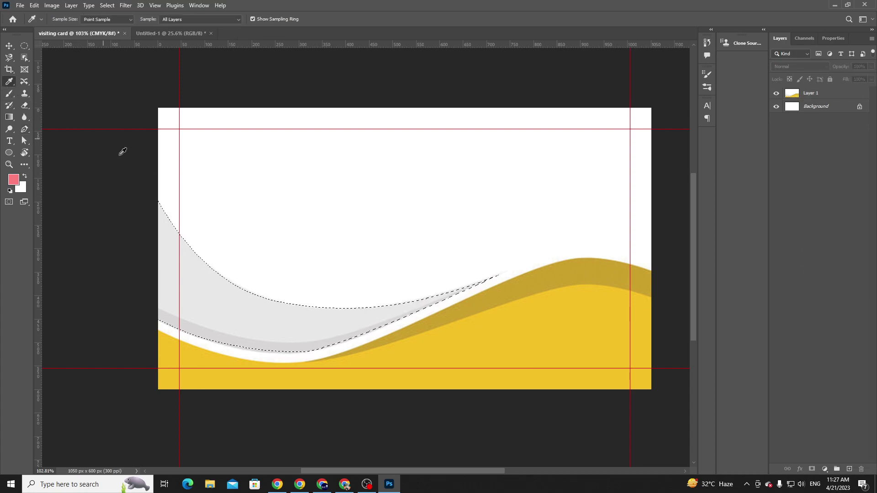
right_click(11, 81)
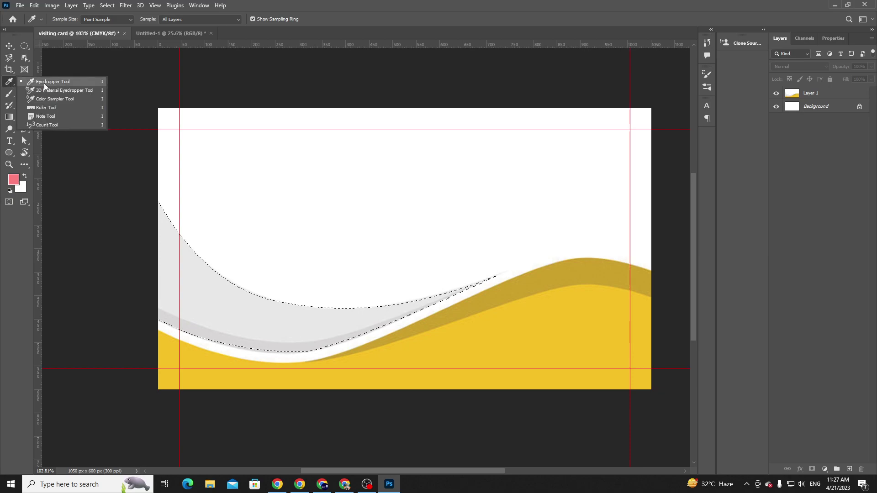
click(45, 82)
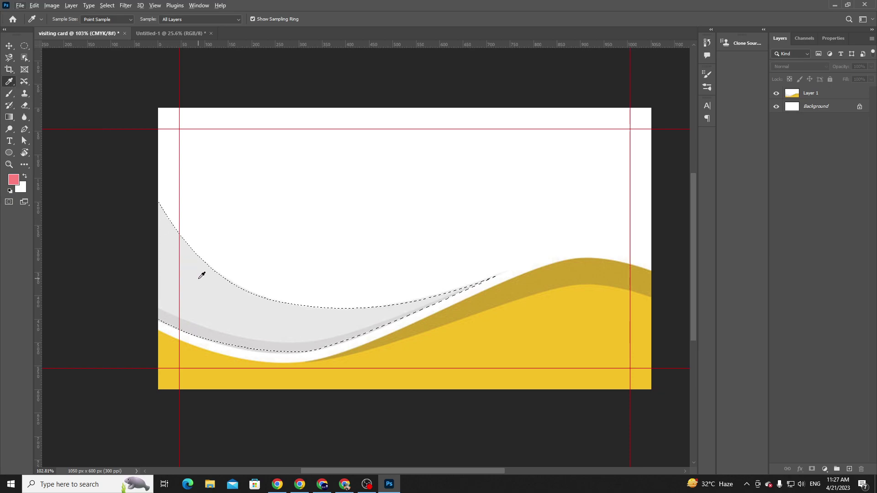
click(201, 275)
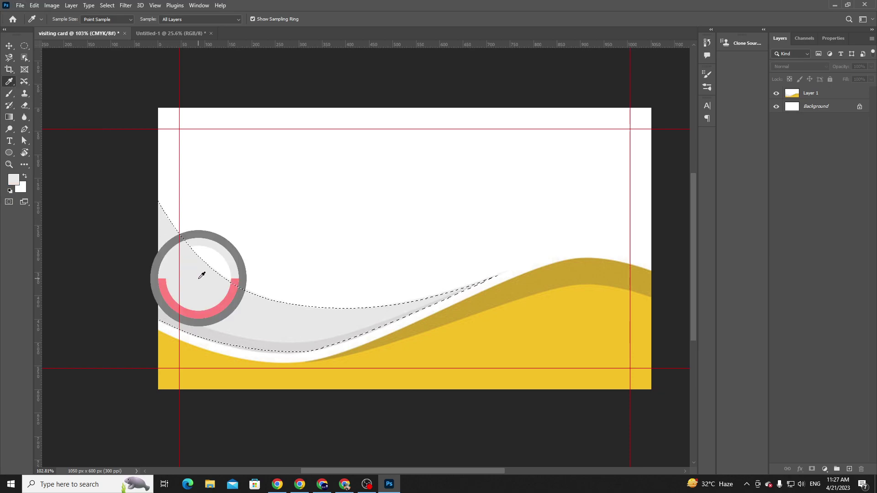
click(17, 181)
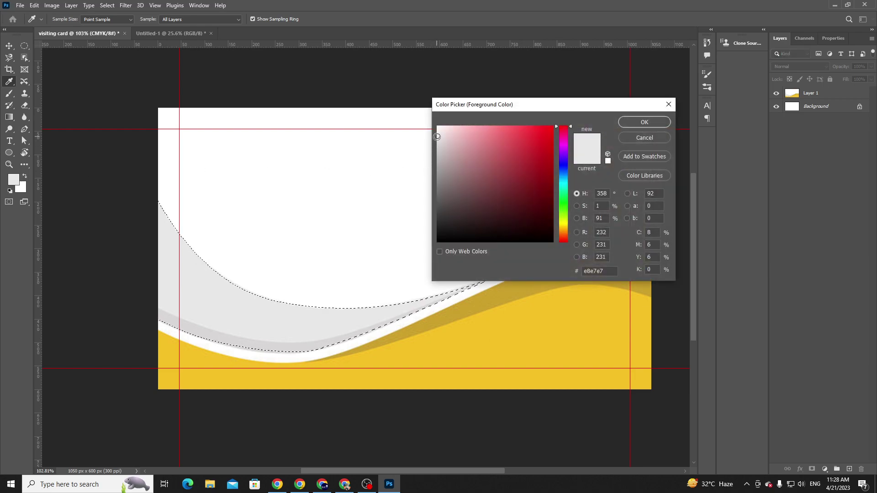
click(644, 122)
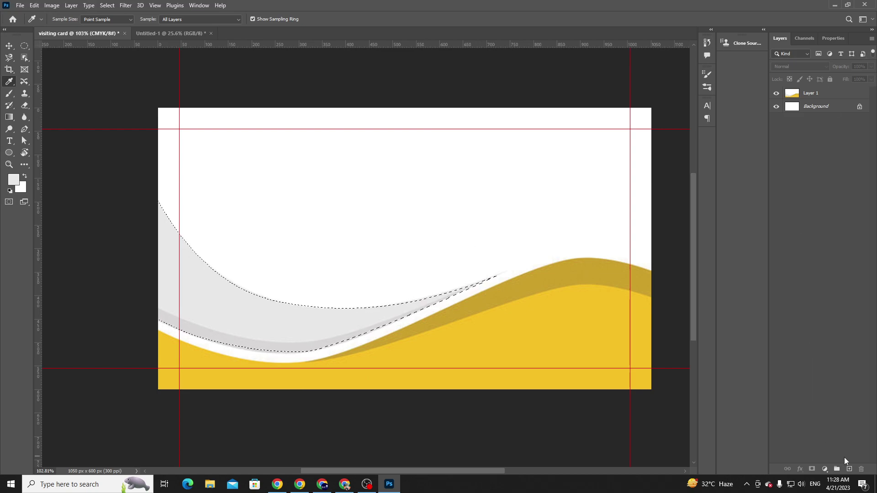
Step: Fill the selection with light grey on a new Layer 2, hide Layer 1, and deselect
click(848, 467)
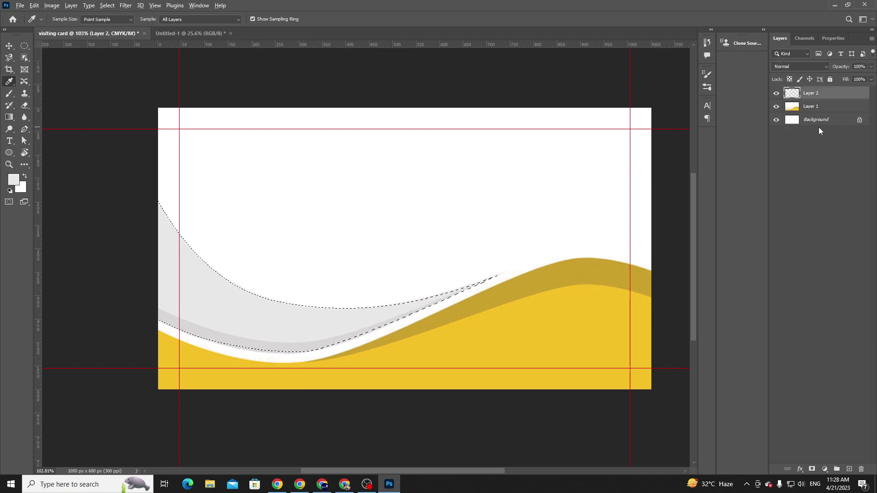
key(alt+BackSpace)
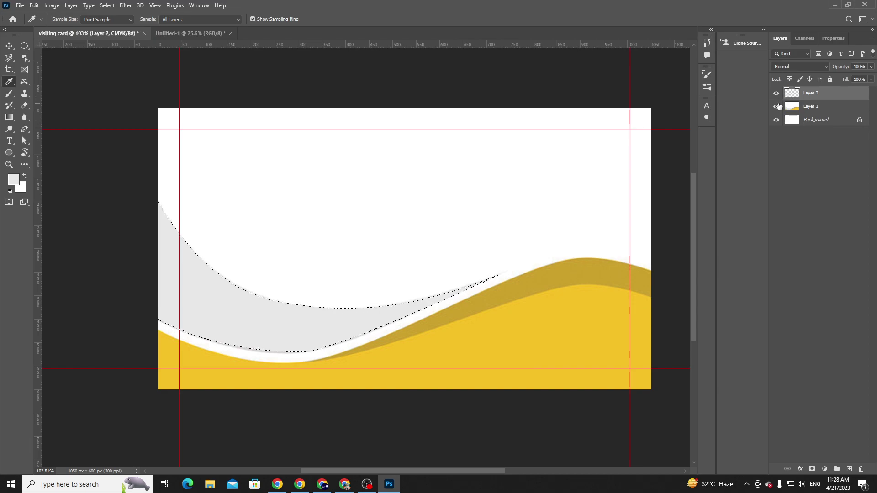
click(776, 106)
key(ctrl+d)
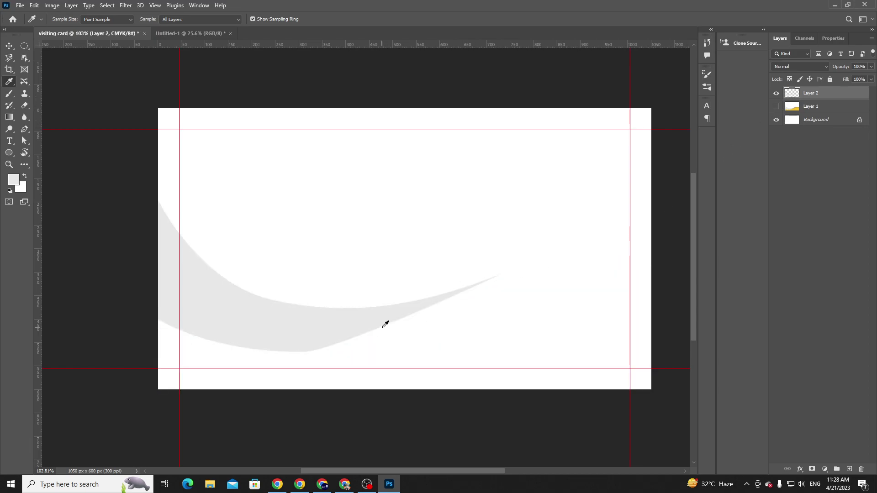
Step: Test the Move tool on the swoosh, then briefly check the video call and return
key(v)
mouse_move(365, 313)
mouse_down()
mouse_move(402, 227)
mouse_move(410, 328)
mouse_up()
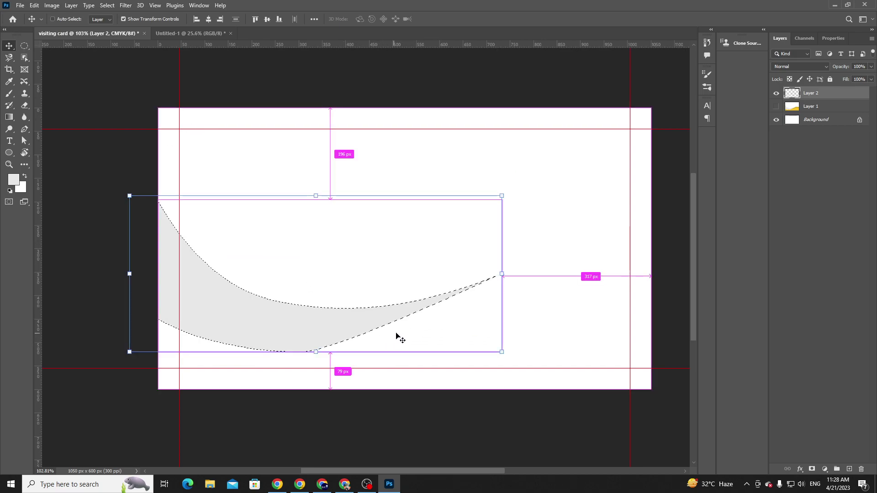
ctrl+click(410, 327)
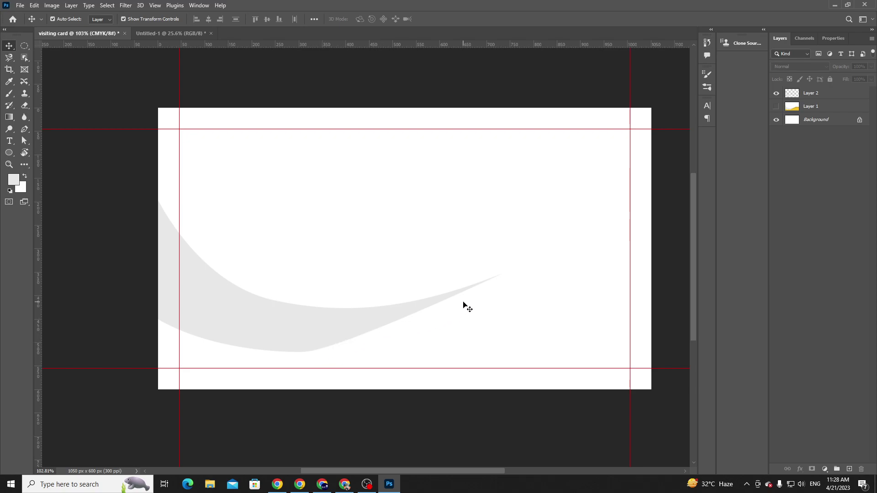
key(alt+Tab)
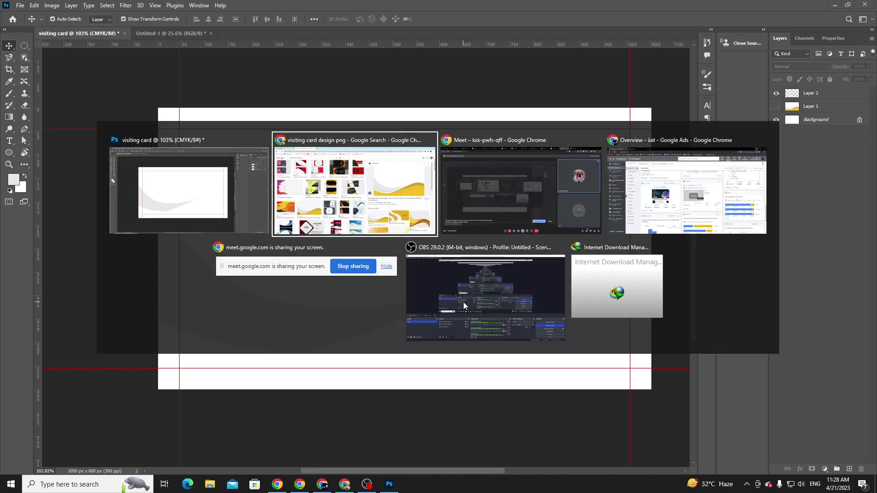
key(alt+Tab)
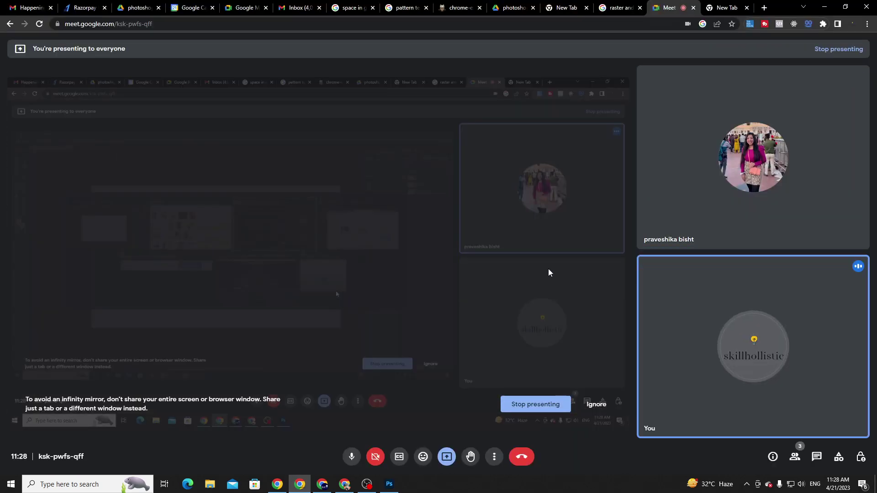
click(805, 458)
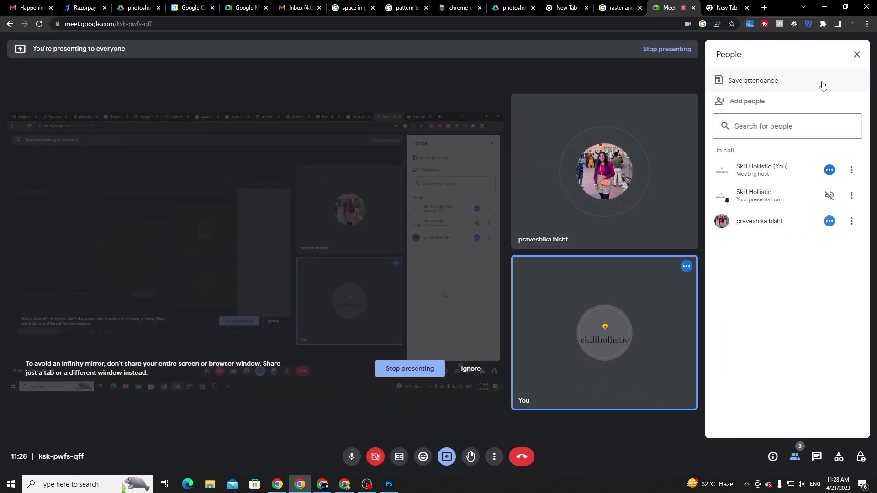
key(alt+Tab)
Step: Move the grey swoosh layer up about 18 px
click(286, 338)
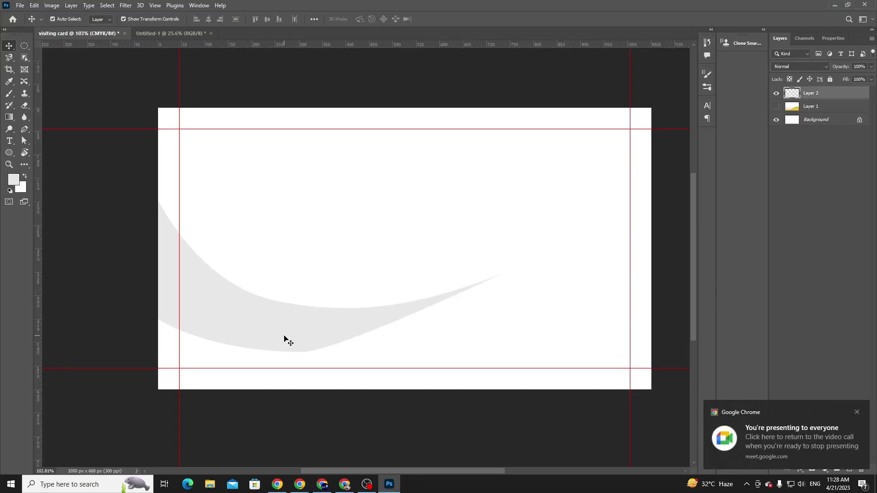
drag(362, 316, 338, 320)
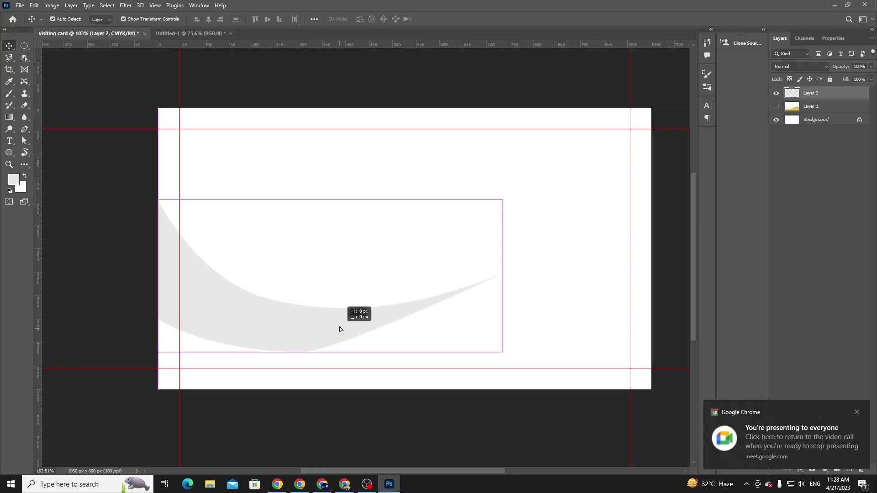
click(565, 211)
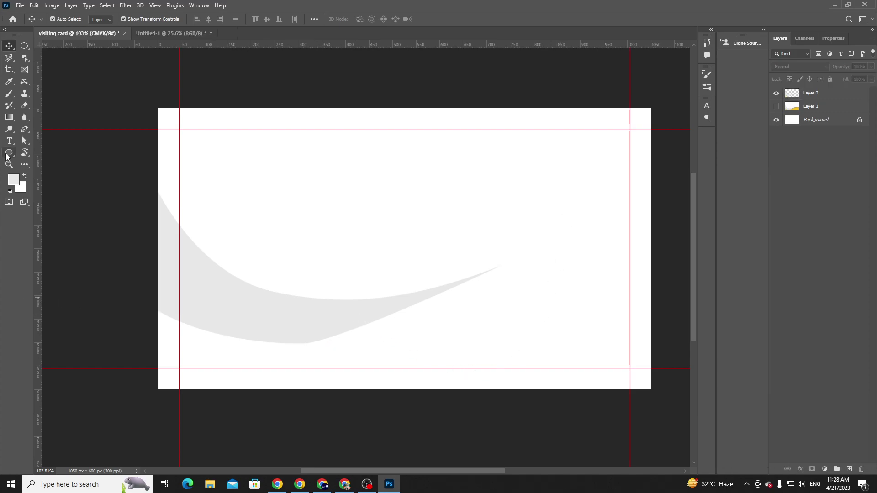
Step: Draw a closed four-sided Pen shape above the swoosh and shift it slightly right
click(25, 131)
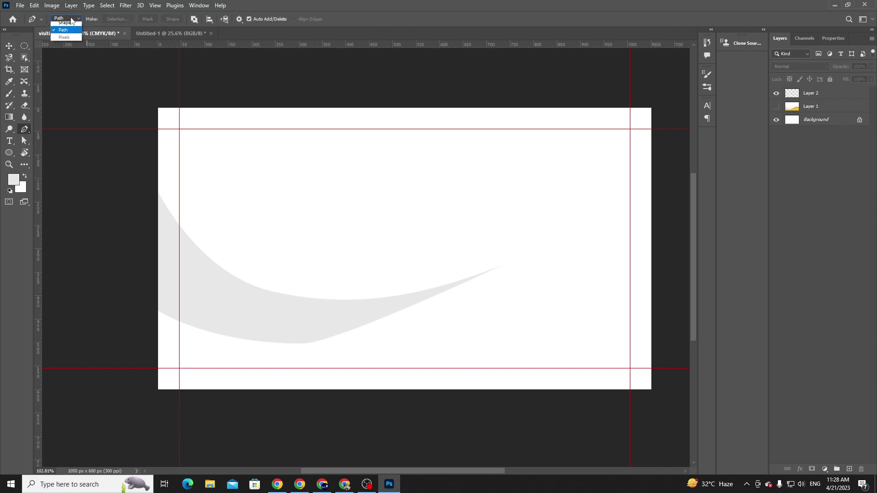
click(64, 23)
click(268, 152)
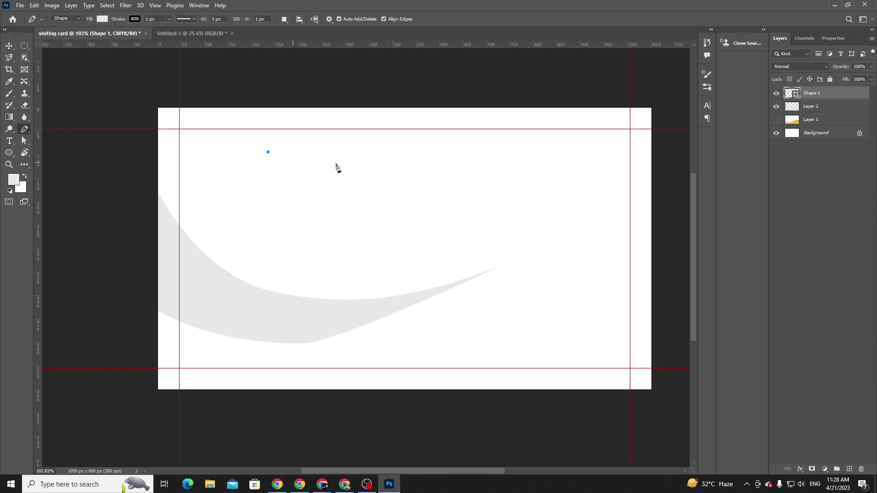
click(452, 160)
click(386, 219)
click(310, 212)
click(286, 171)
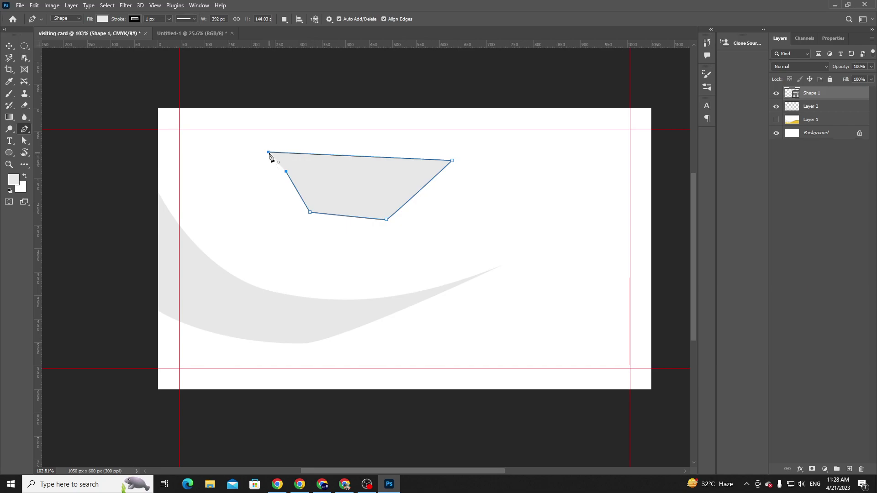
click(269, 153)
click(9, 46)
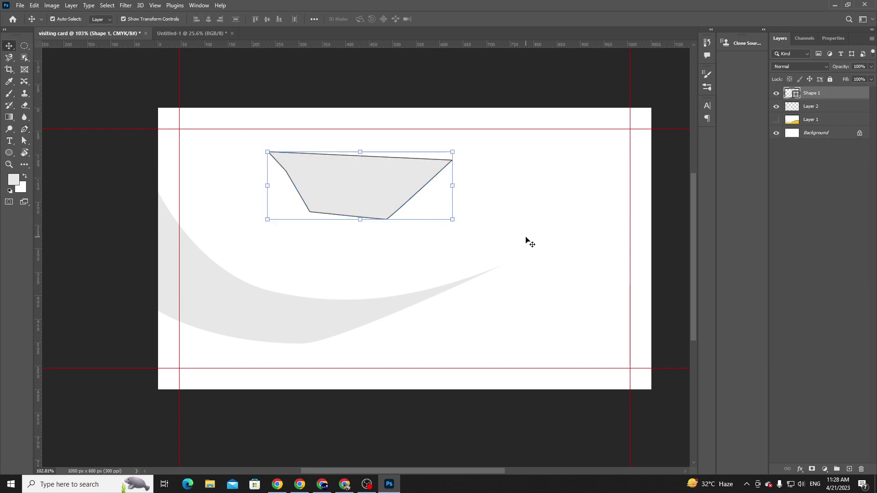
drag(354, 189, 378, 203)
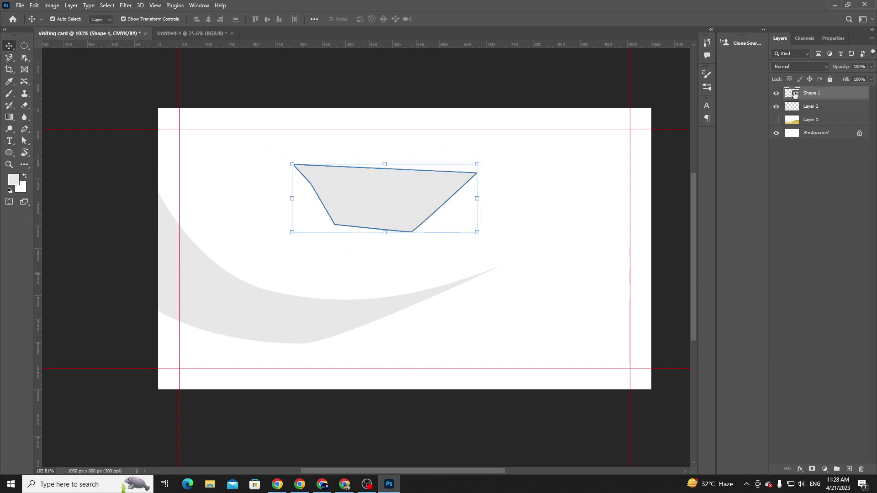
Step: Fill the Shape 1 layer red and remove its outline
double_click(795, 94)
click(644, 121)
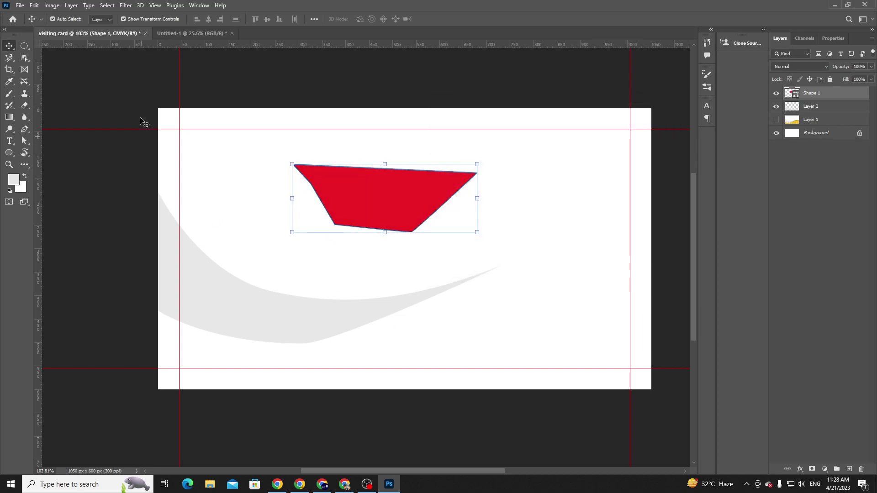
click(10, 152)
click(102, 18)
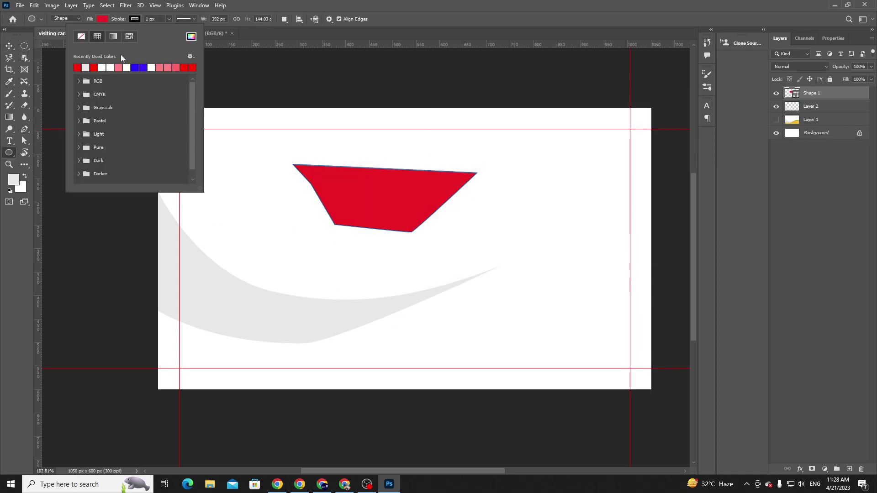
click(84, 39)
click(319, 109)
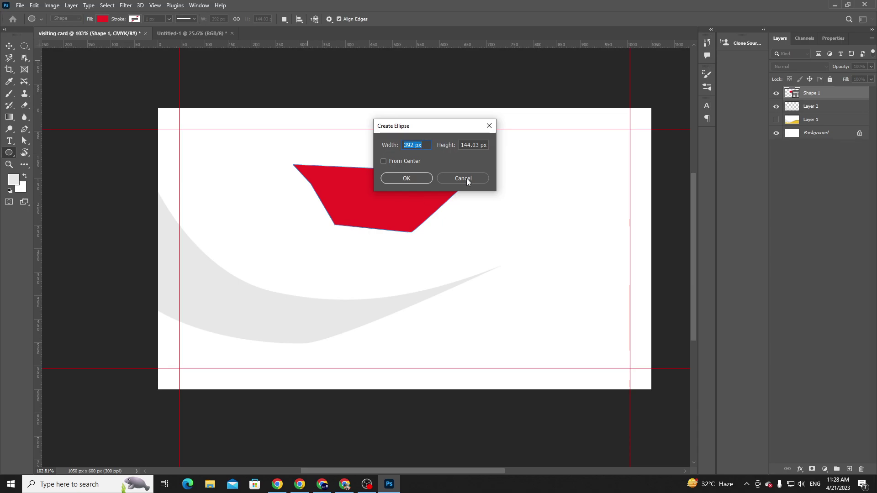
click(467, 179)
Step: Inspect the red shape up close, then delete the Shape 1 layer
key(z)
drag(313, 164, 384, 241)
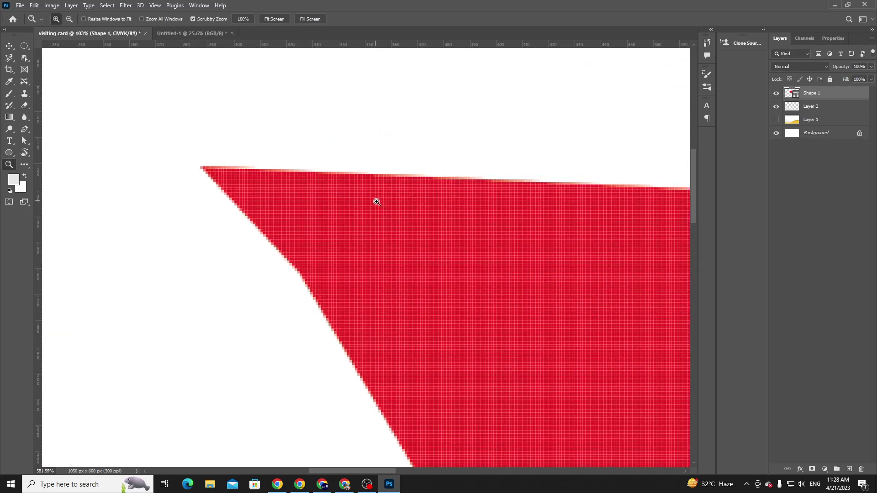
scroll(383, 241, down, 5)
scroll(473, 270, down, 2)
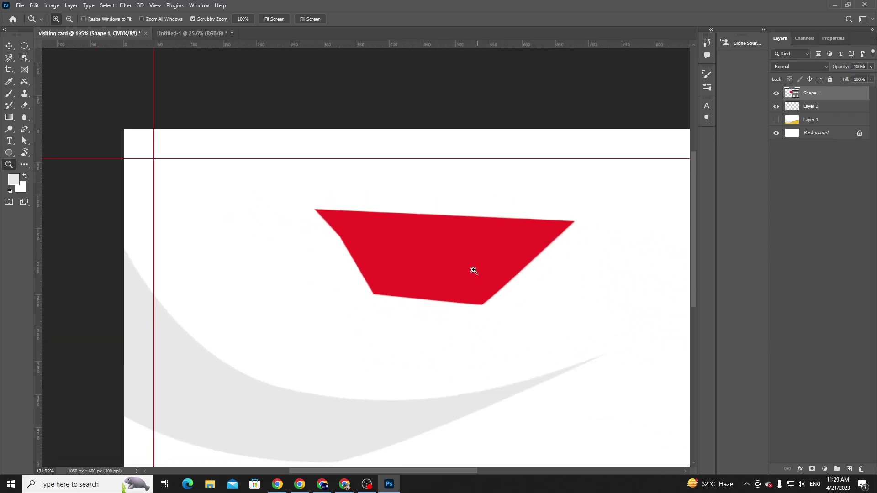
drag(484, 282, 434, 254)
key(v)
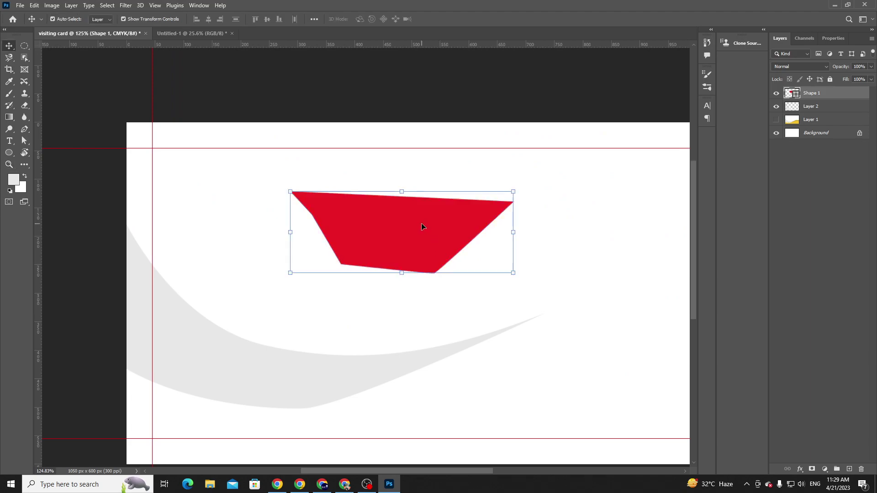
key(Delete)
scroll(421, 256, down, 1)
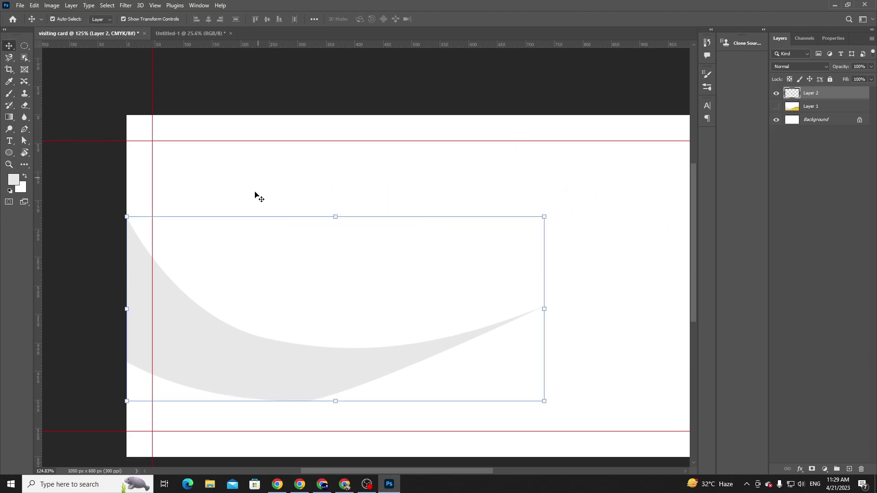
click(254, 197)
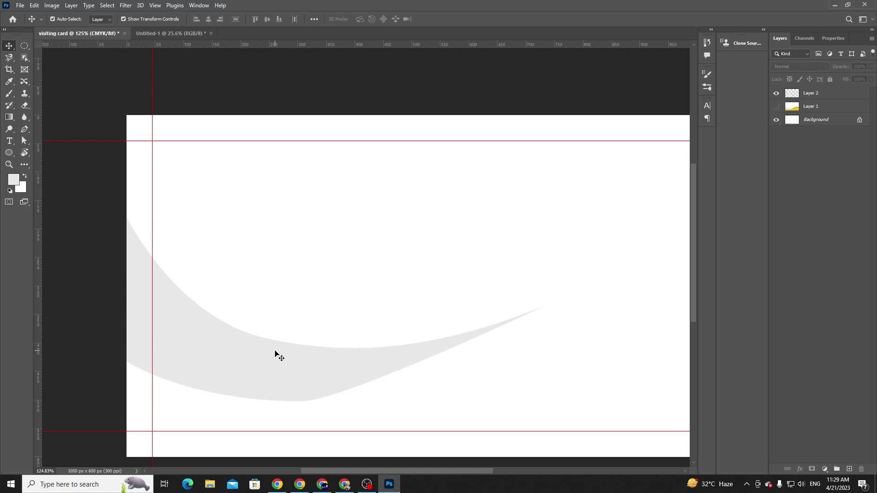
scroll(268, 362, down, 3)
Step: Delete the red Shape 1 layer and make the yellow wave Layer 1 visible again
key(ctrl+z)
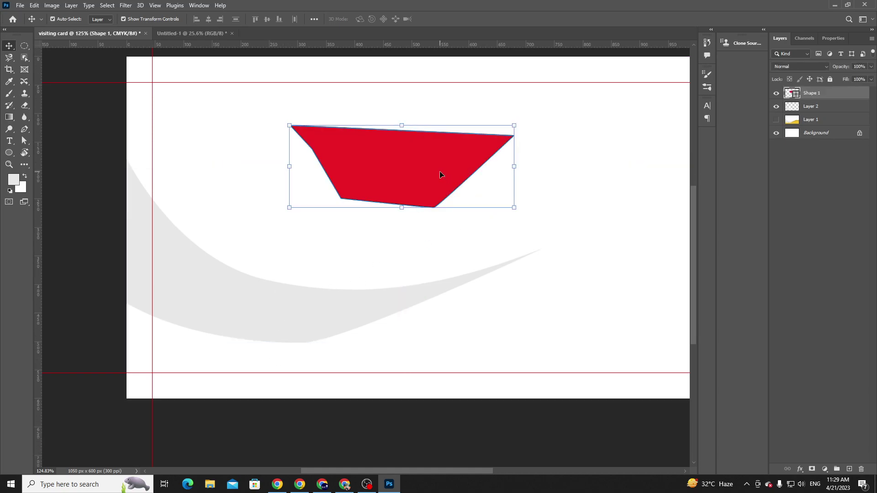
key(Delete)
click(776, 107)
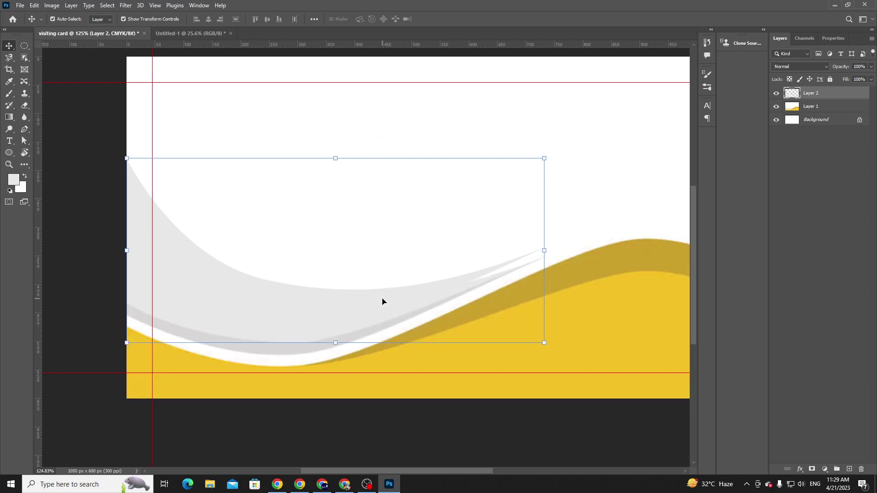
scroll(252, 337, down, 1)
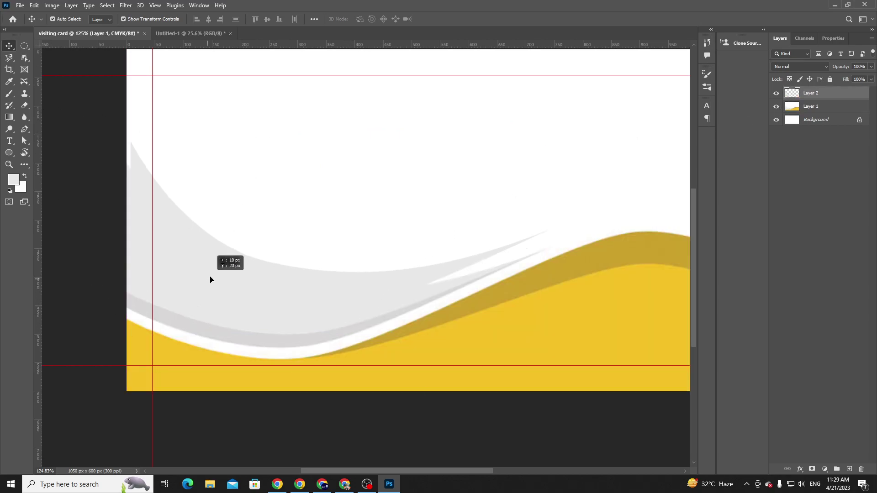
Step: Duplicate the grey swoosh slightly lower, stretch the copy taller, and hide the yellow wave
alt+drag(209, 293, 209, 302)
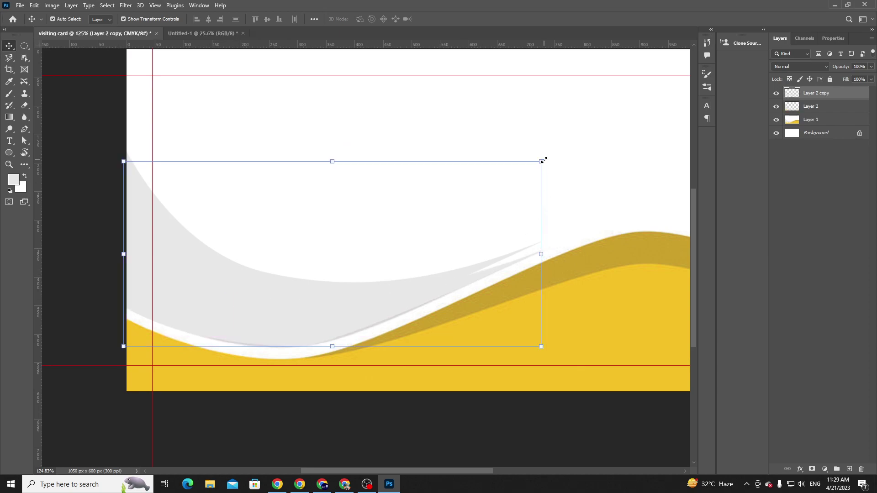
drag(542, 160, 548, 134)
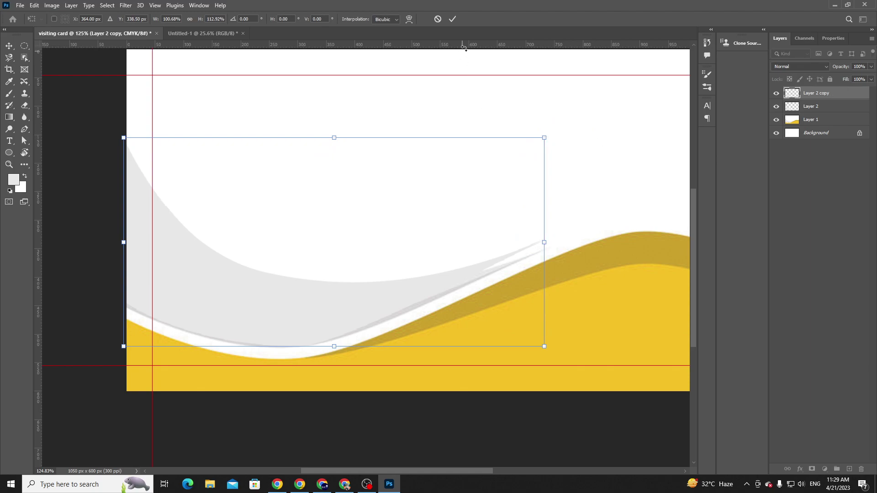
click(456, 19)
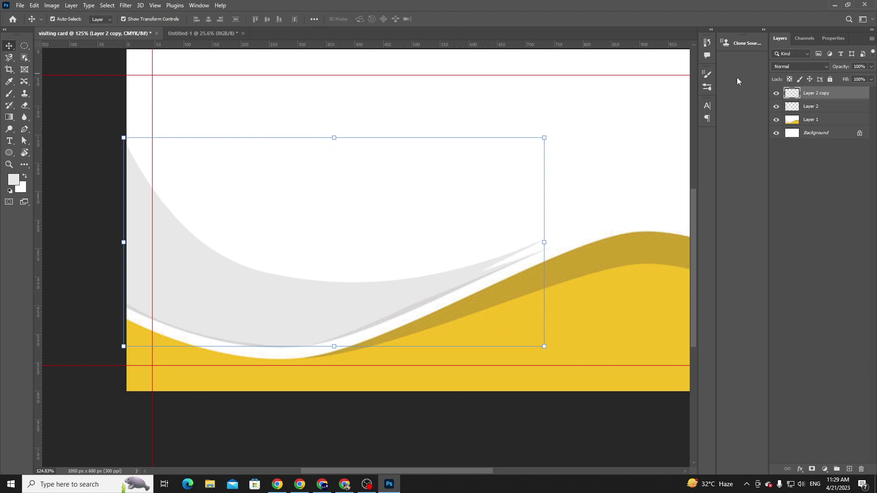
click(776, 119)
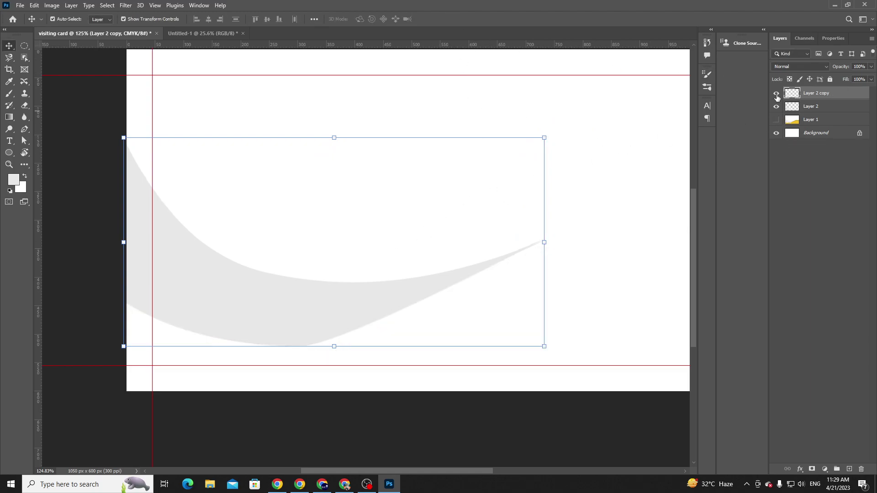
Step: Select Layer 2 and bring up its Layer Style settings in the centre of the screen
click(801, 110)
double_click(840, 106)
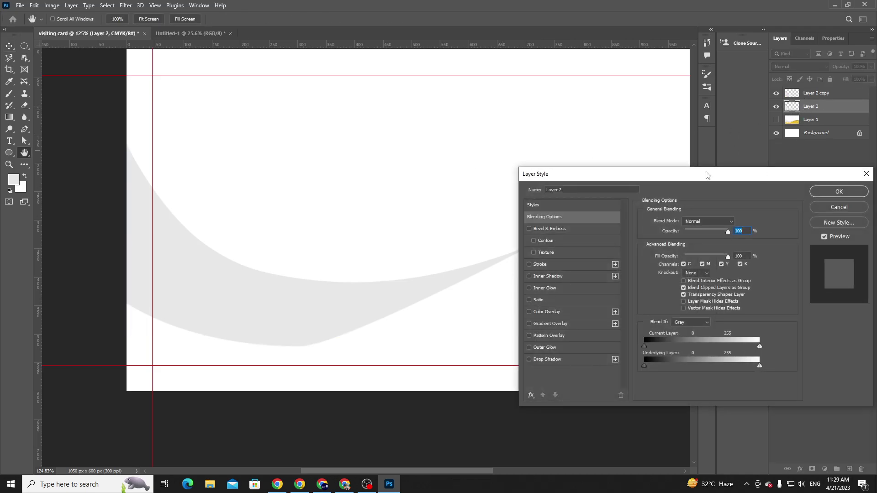
click(838, 192)
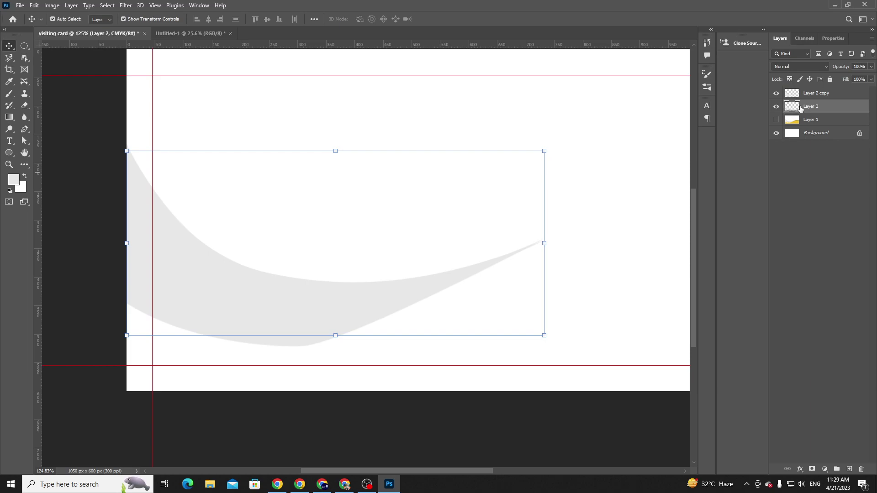
double_click(838, 108)
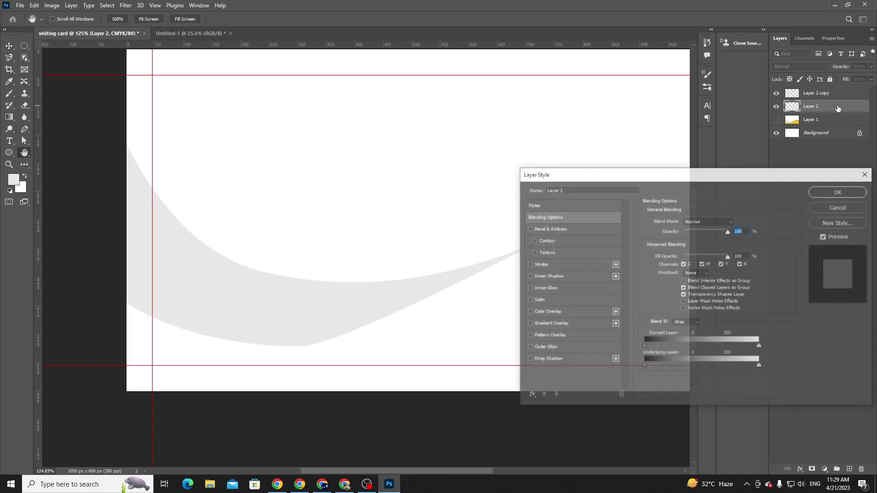
mouse_move(604, 132)
mouse_down()
mouse_move(454, 137)
mouse_move(545, 132)
mouse_move(545, 91)
mouse_up()
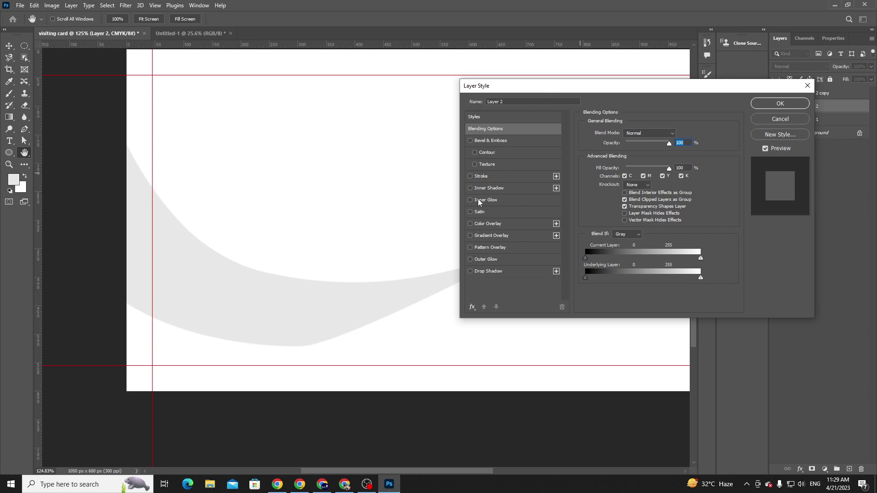
Step: Add a darker grey #b9b9b9 Color Overlay to Layer 2 and nudge it slightly down
click(480, 224)
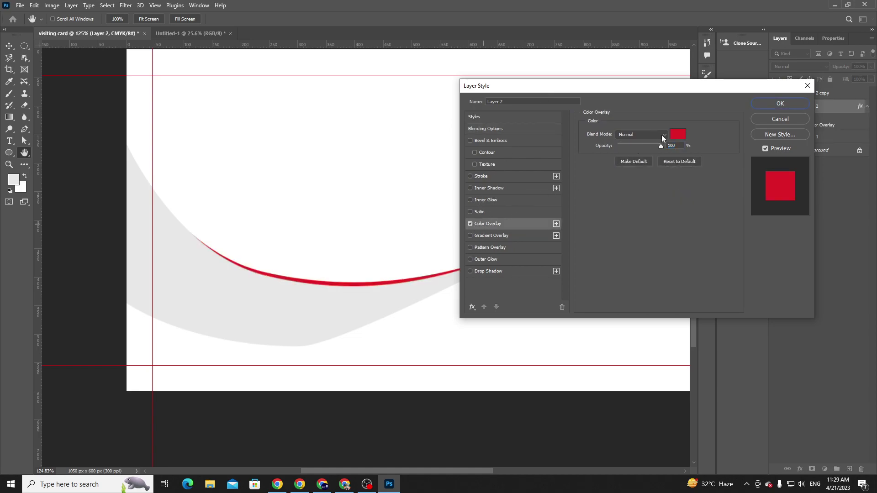
click(677, 133)
click(286, 270)
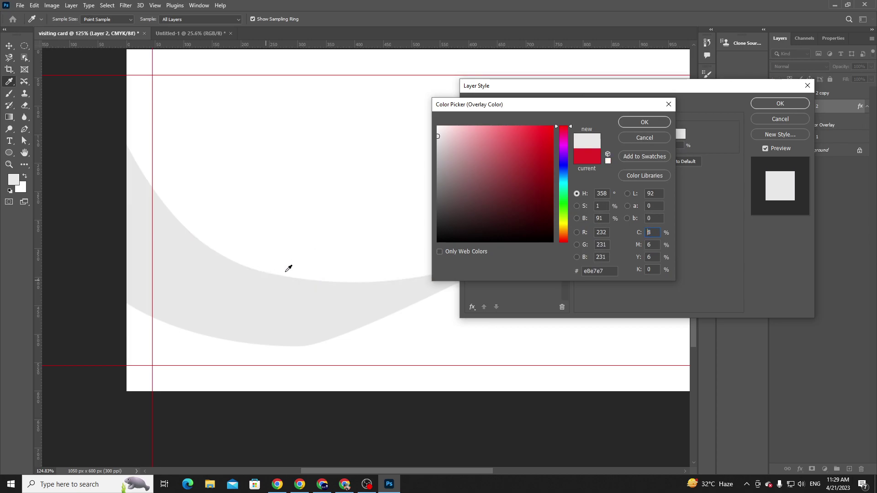
drag(440, 137, 423, 158)
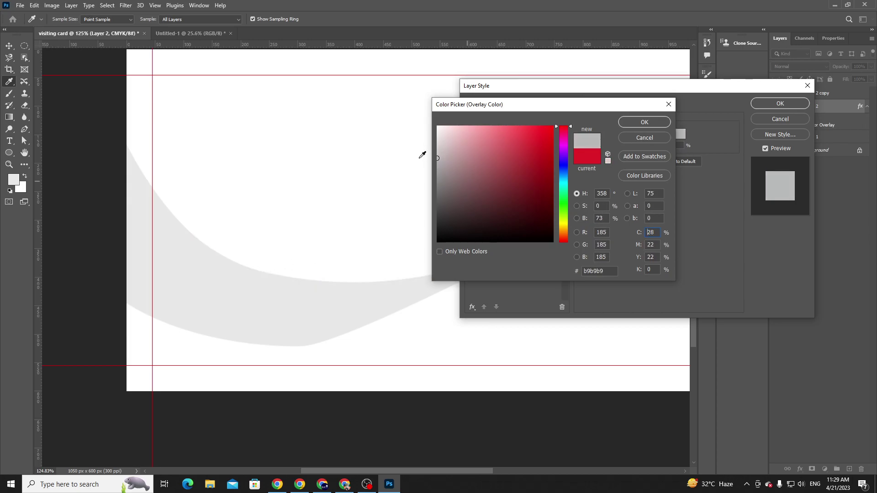
click(638, 123)
click(780, 104)
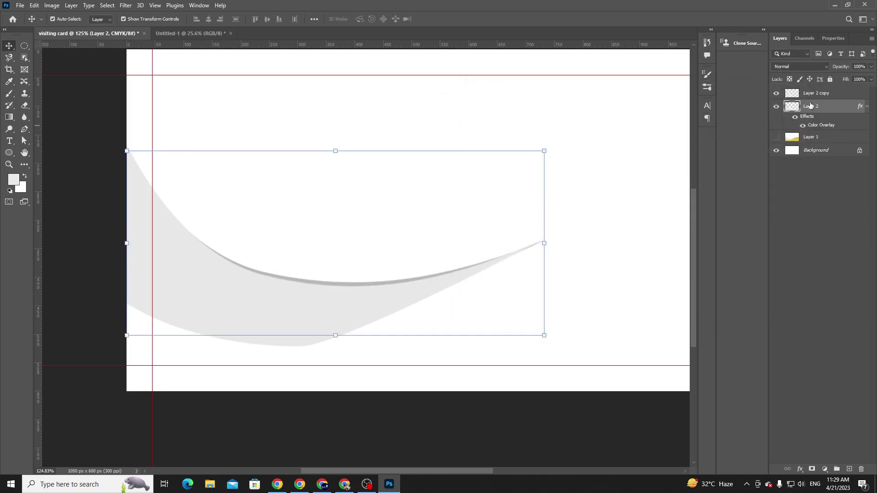
mouse_move(269, 316)
mouse_down()
mouse_move(265, 336)
mouse_move(267, 314)
mouse_up()
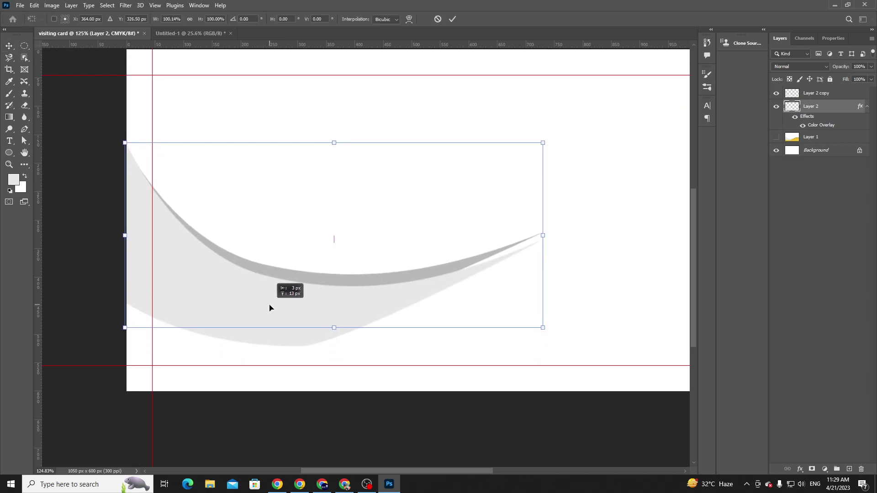
Step: Raise the light Layer 2 copy swoosh above the darker one and reduce its height
click(452, 19)
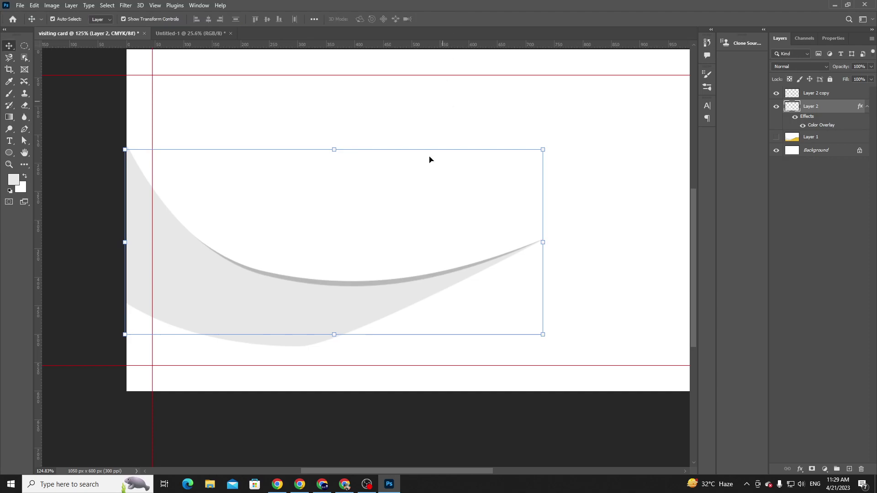
click(444, 95)
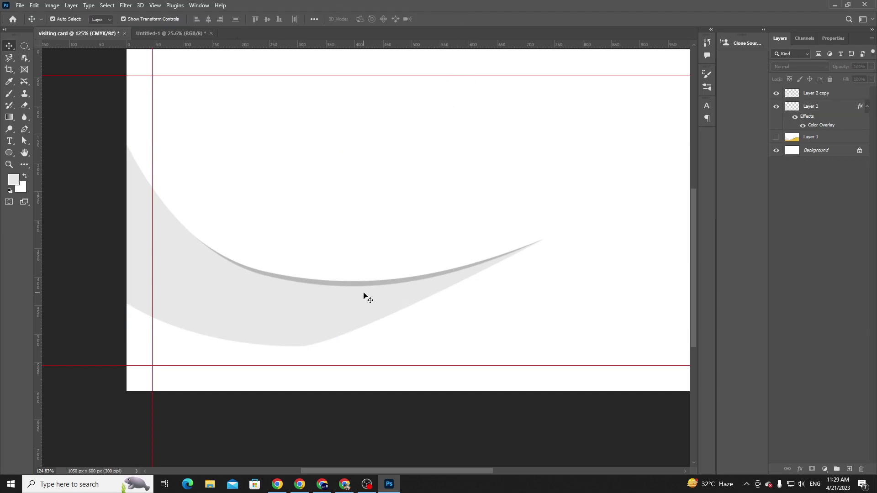
click(352, 305)
drag(352, 305, 352, 292)
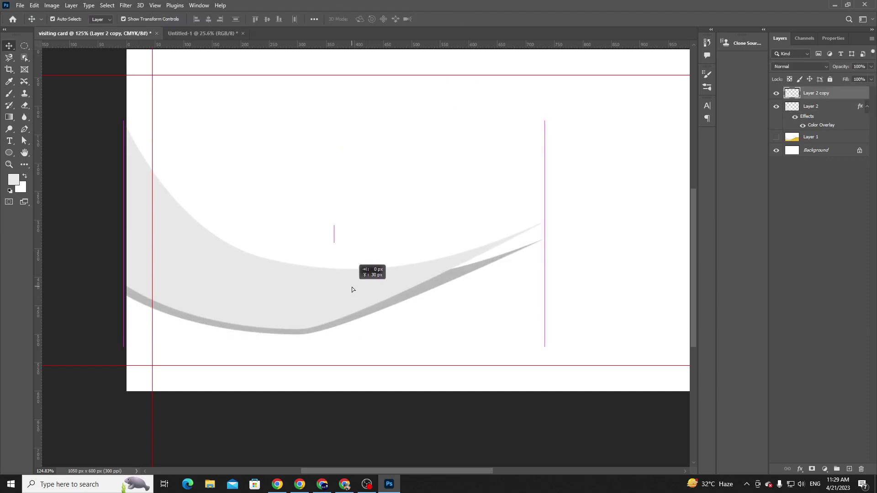
drag(352, 284, 352, 287)
drag(546, 124, 542, 155)
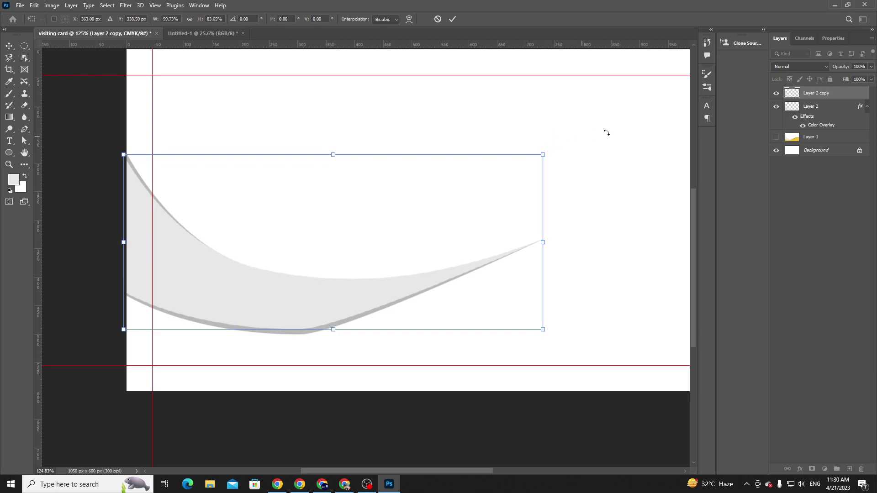
click(452, 18)
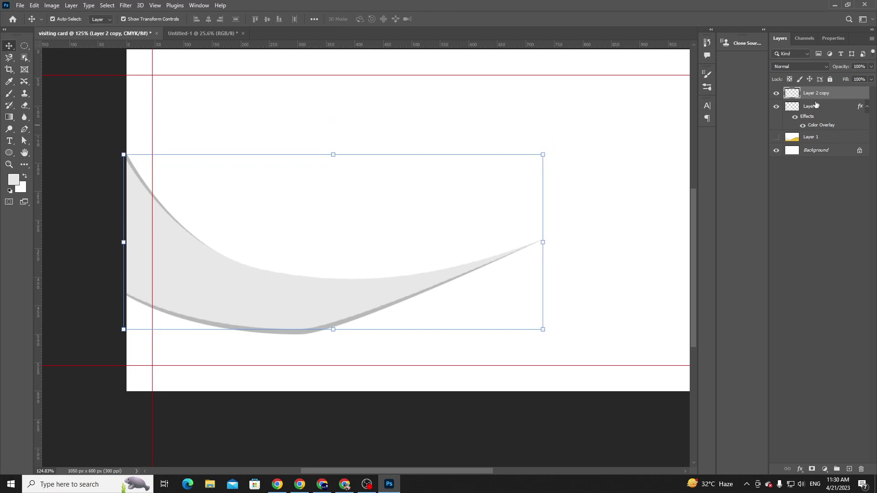
double_click(841, 95)
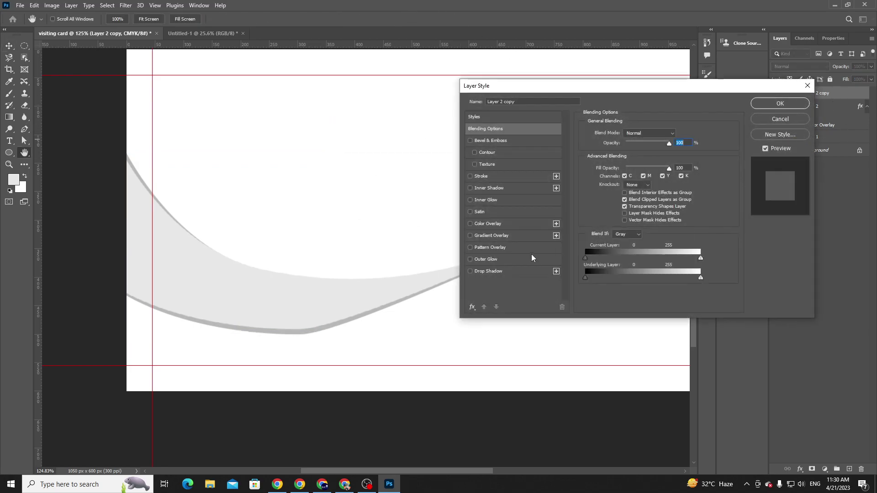
click(780, 119)
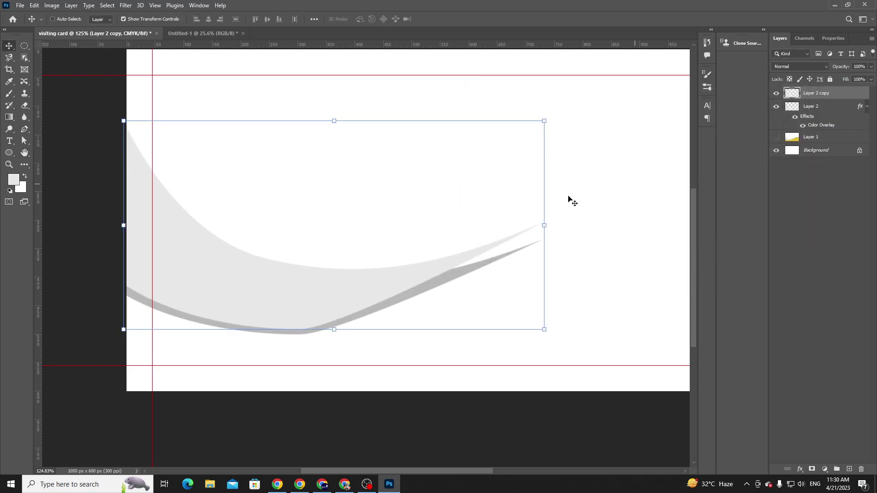
Step: Undo and redo through history back to the grey swoosh version before the extra shape
key(ctrl+z)
key(ctrl+z)
key(ctrl+z)
key(ctrl+z)
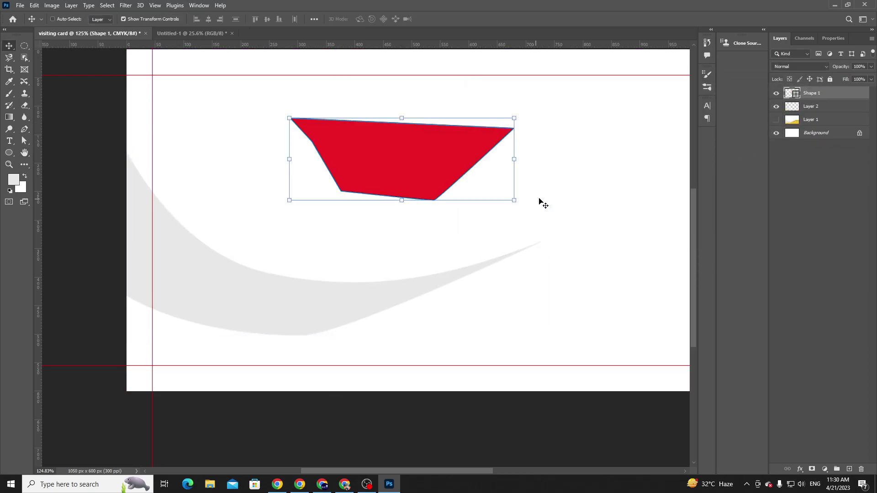
key(ctrl+z)
key(ctrl+z)
key(ctrl+z)
key(ctrl+z)
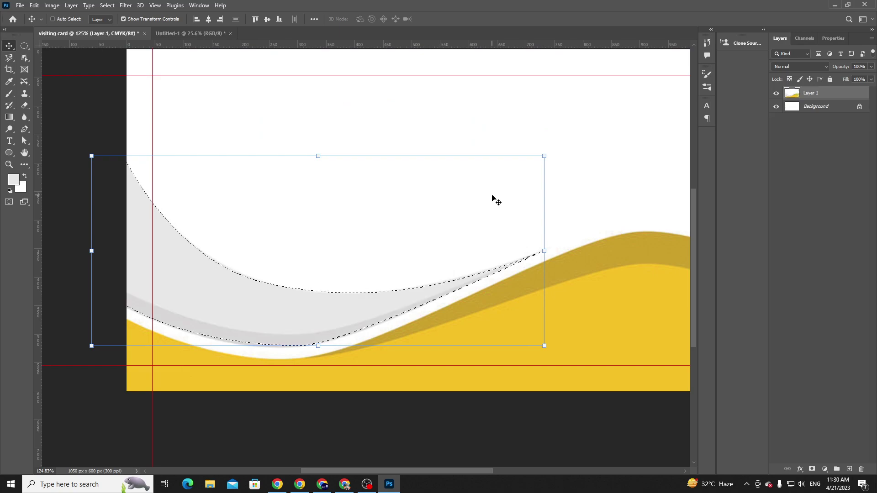
key(ctrl+z)
key(ctrl+z)
key(ctrl+z)
key(ctrl+z)
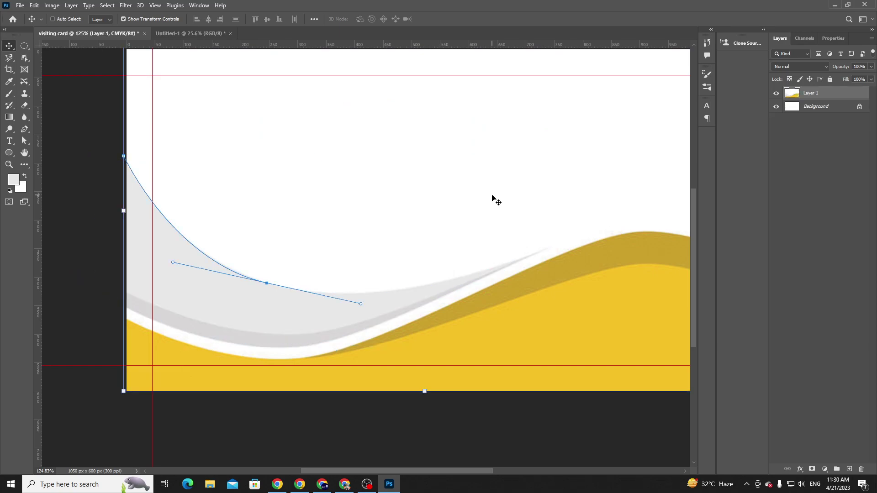
key(ctrl+shift+z)
key(ctrl+shift+z)
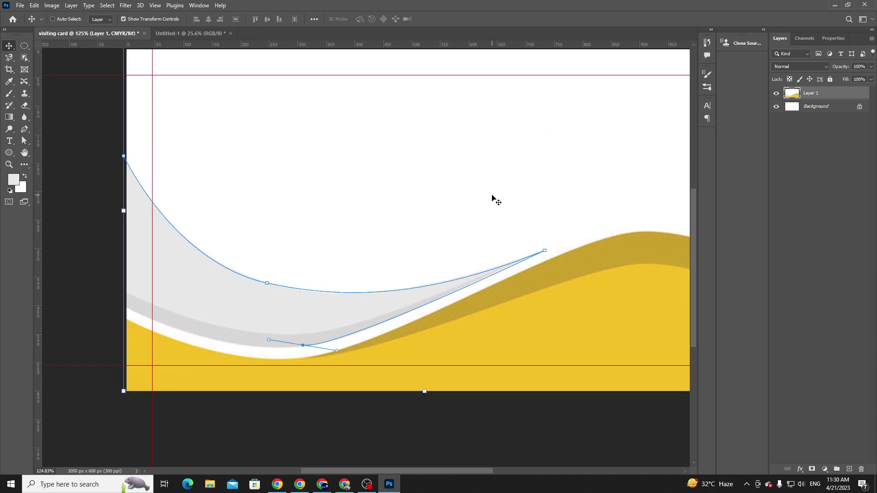
key(ctrl+shift+z)
key(ctrl+shift+z)
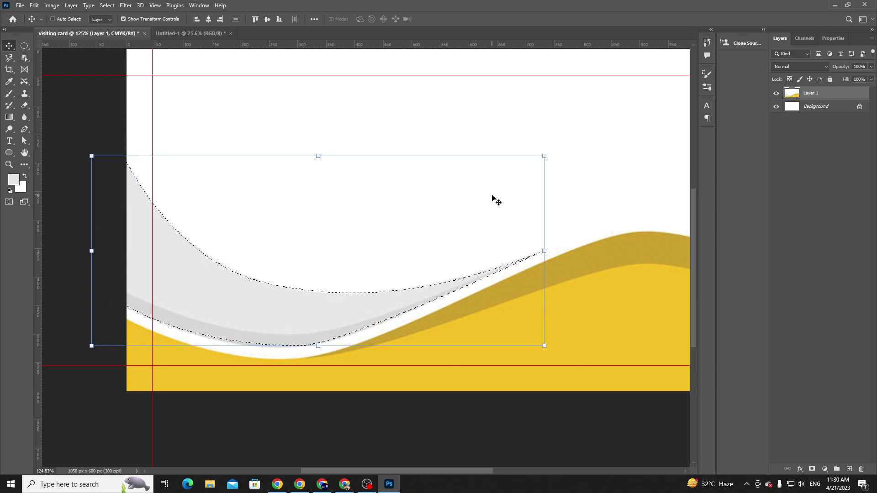
key(ctrl+shift+z)
key(ctrl+shift+z)
key(ctrl+shift+z)
key(ctrl+shift+z)
key(ctrl+shift+z)
key(ctrl+shift+z)
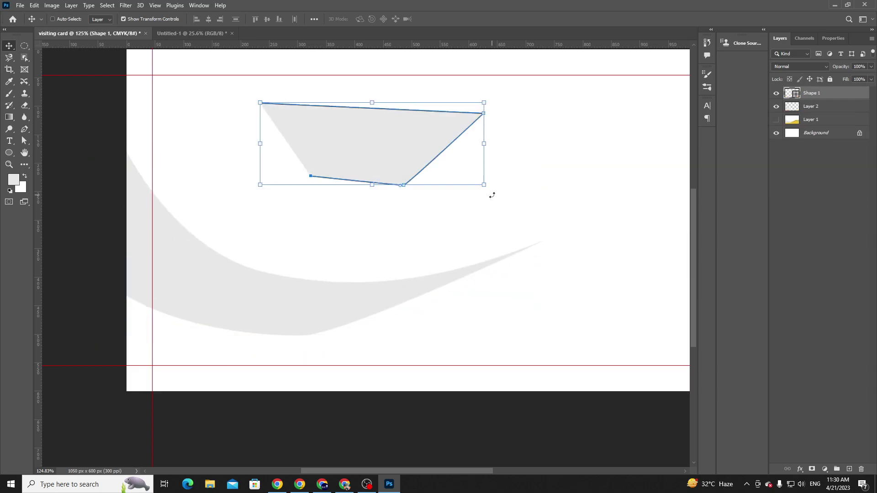
key(ctrl+shift+z)
key(ctrl+z)
key(ctrl+z)
key(ctrl+z)
key(ctrl+z)
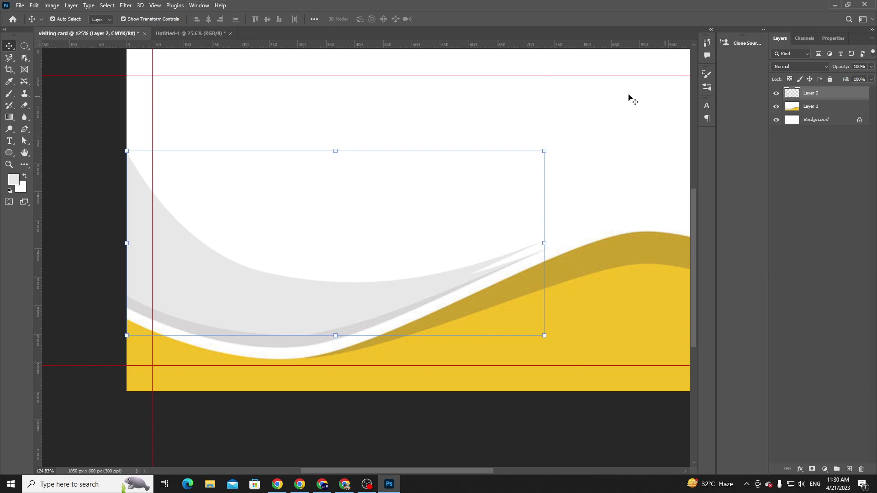
Step: Apply an unchanged transform to the grey swoosh layer and select the yellow wave Layer 1
key(ctrl+t)
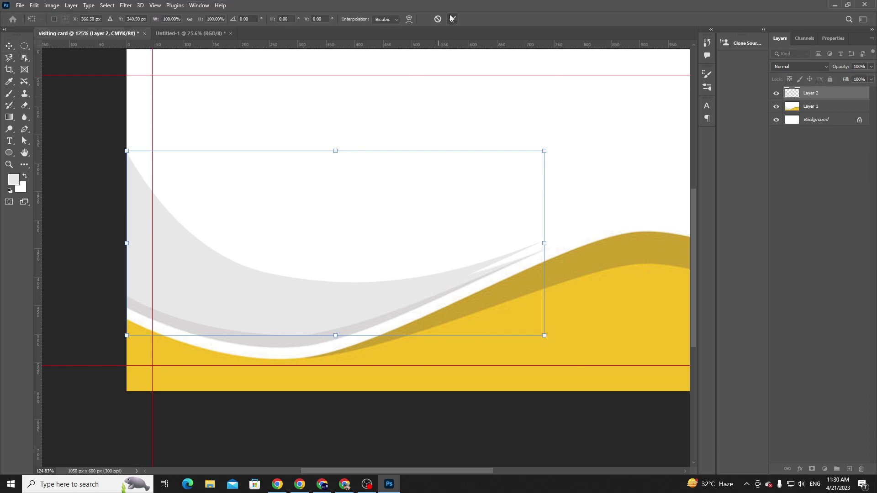
click(452, 19)
click(567, 155)
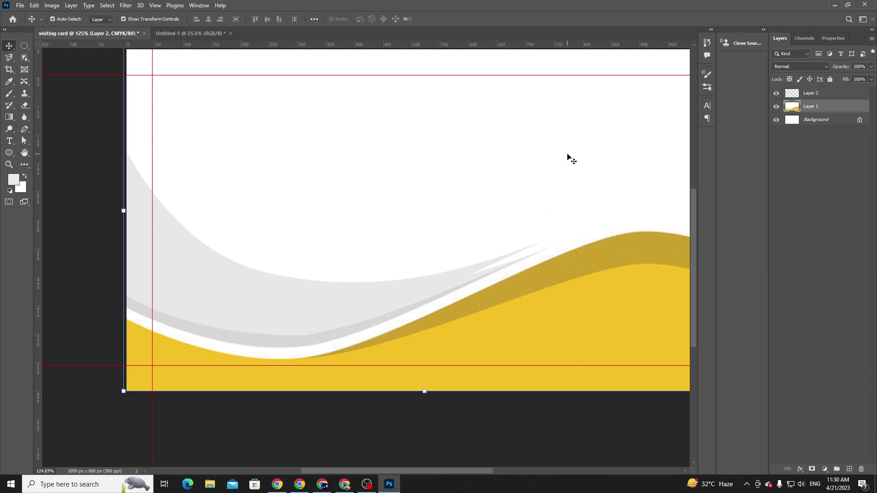
Step: Review the editing states in the History panel, then delete Layer 2
click(199, 5)
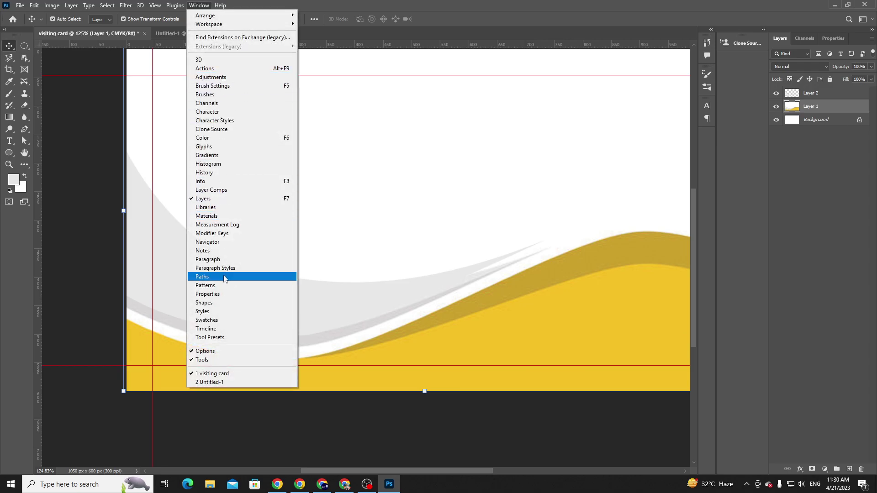
click(235, 174)
scroll(408, 175, up, 3)
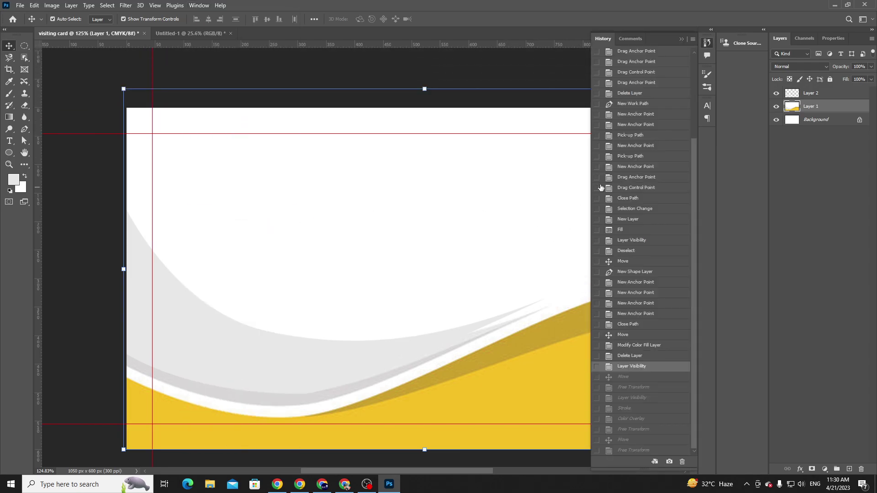
scroll(639, 137, up, 5)
scroll(440, 235, down, 2)
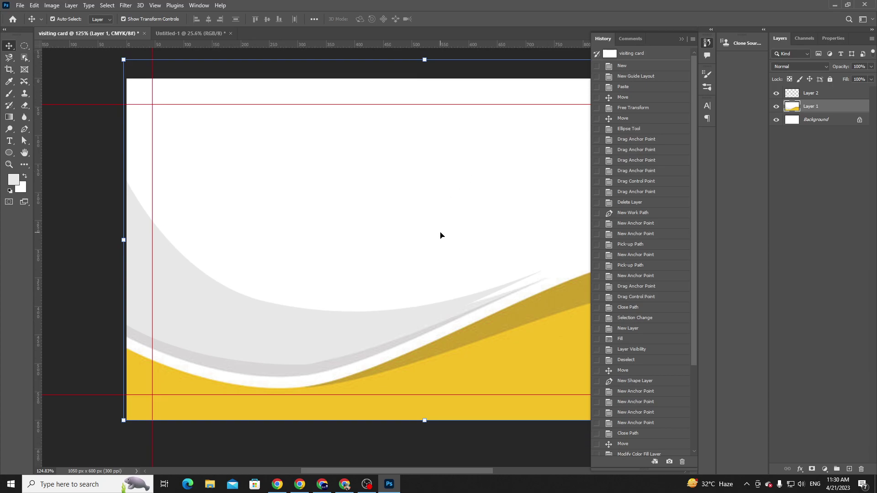
click(682, 39)
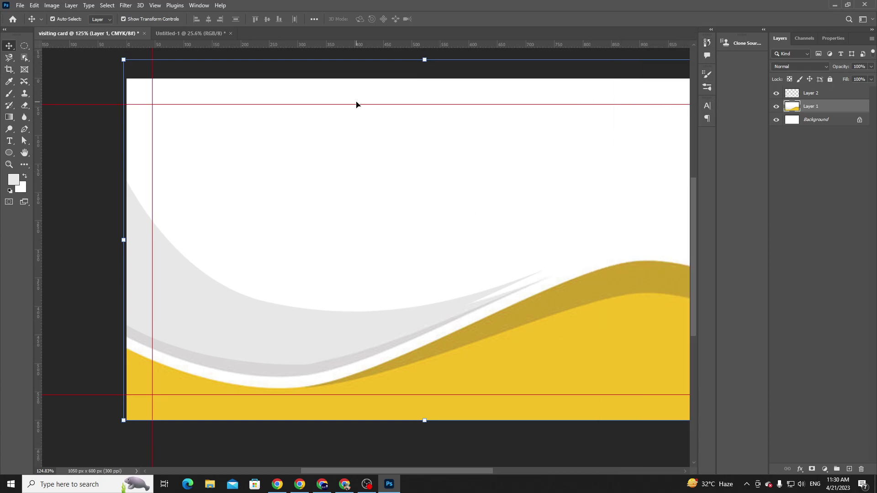
click(811, 94)
key(Delete)
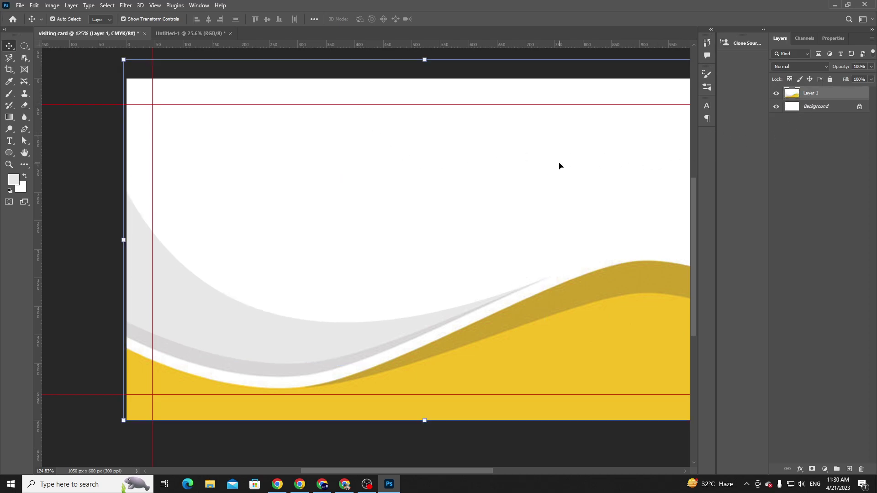
Step: Add a new empty layer above the yellow wave Layer 1
click(818, 122)
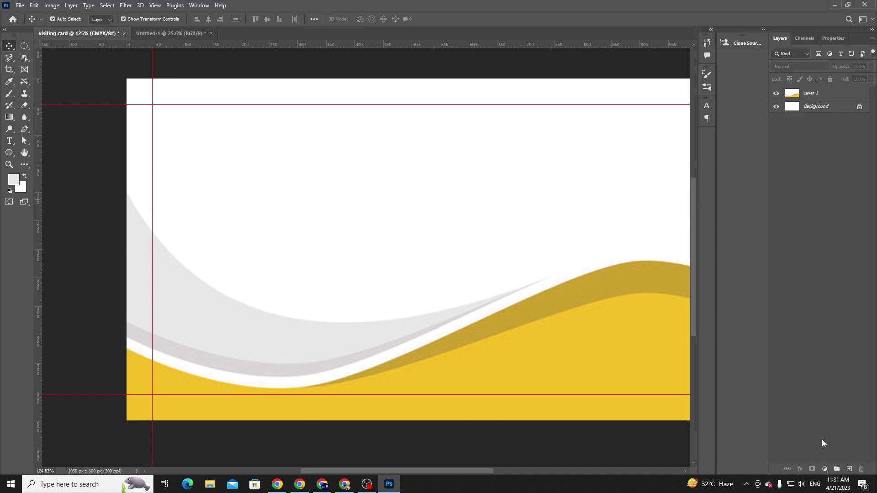
click(825, 94)
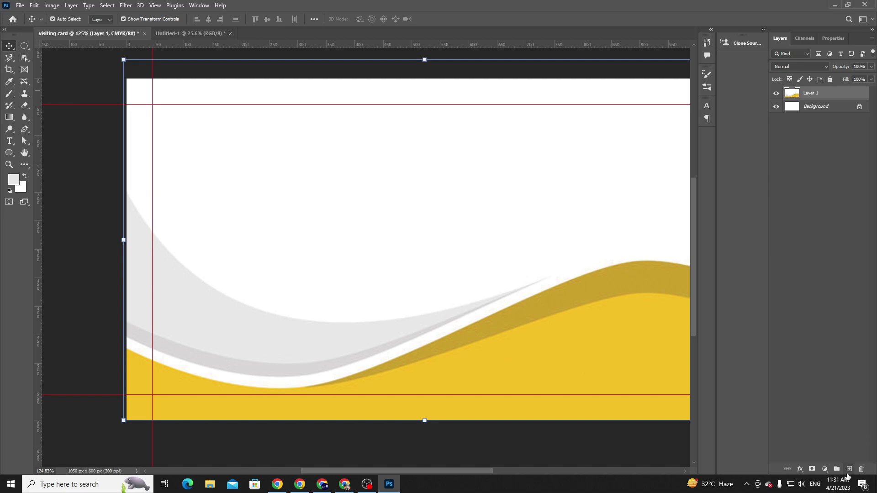
click(849, 469)
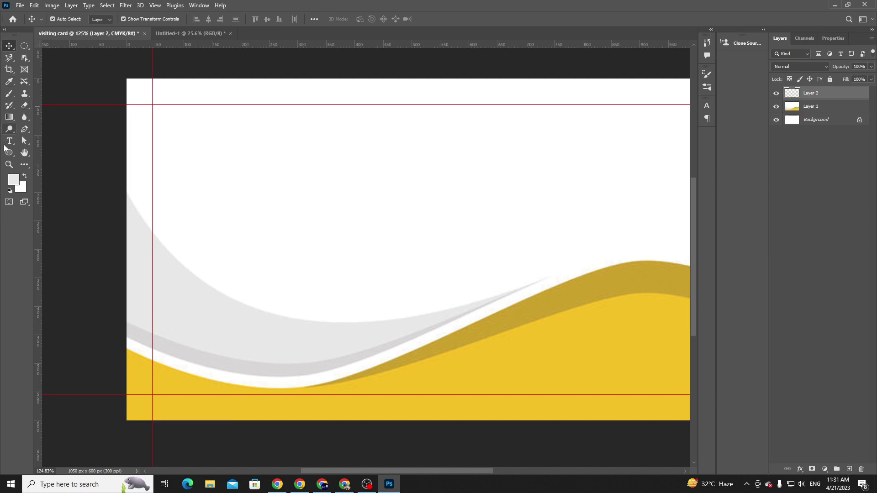
Step: Draw a closed curved swoosh shape with the Pen tool across the card's left side
click(24, 130)
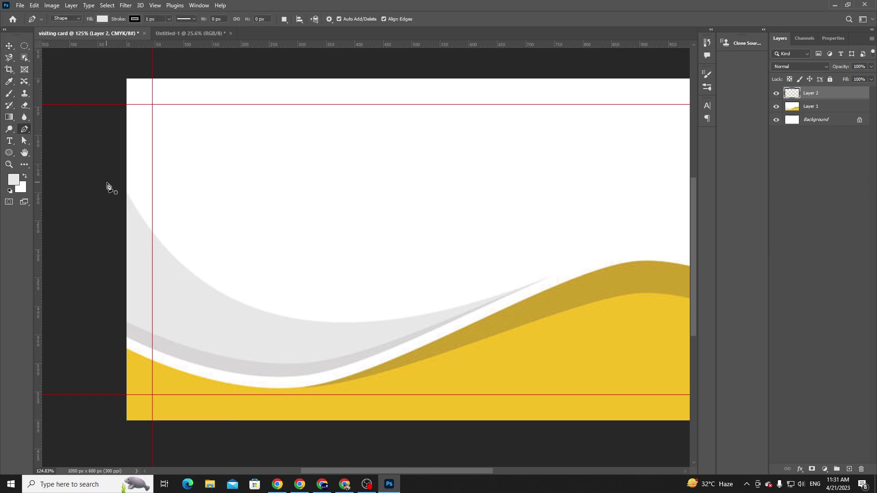
click(542, 279)
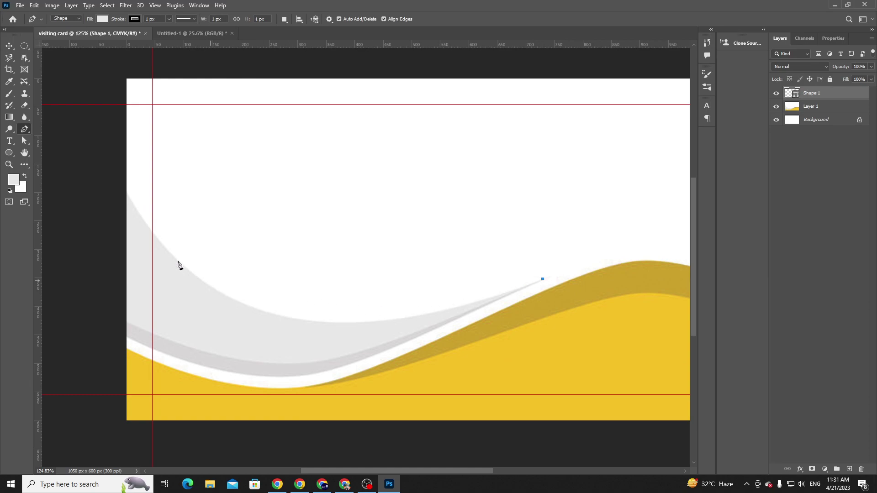
drag(227, 296, 113, 225)
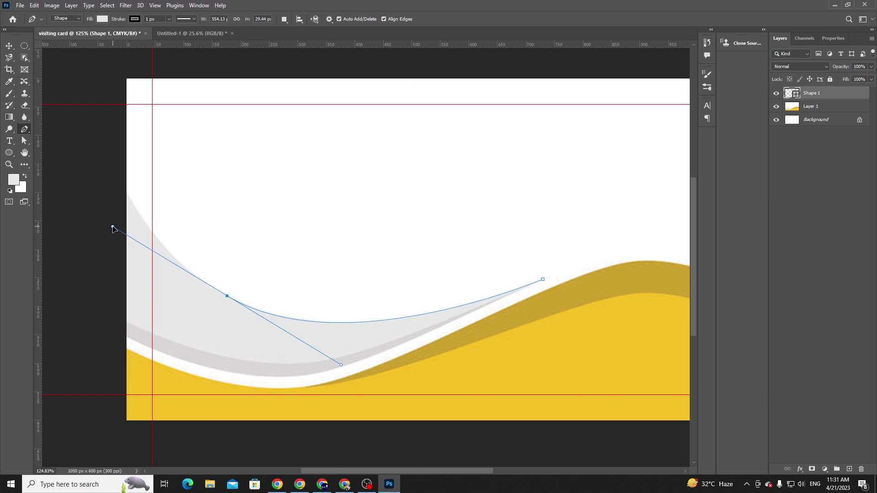
click(113, 140)
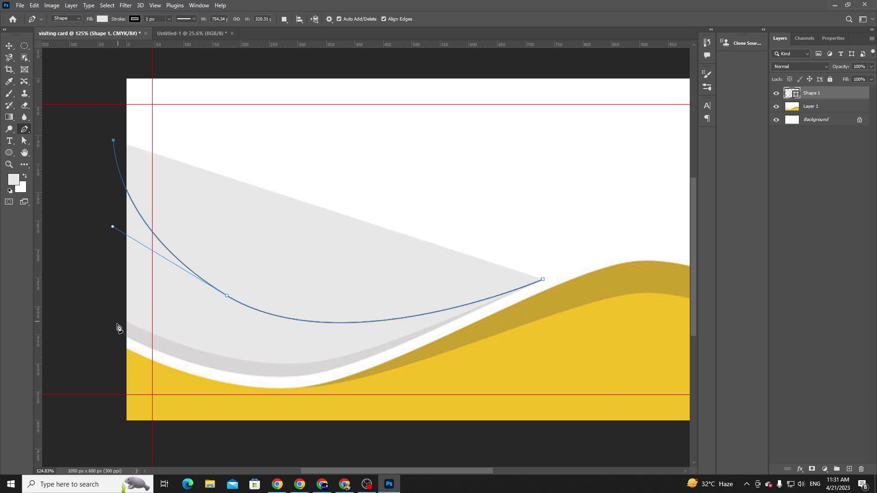
click(126, 336)
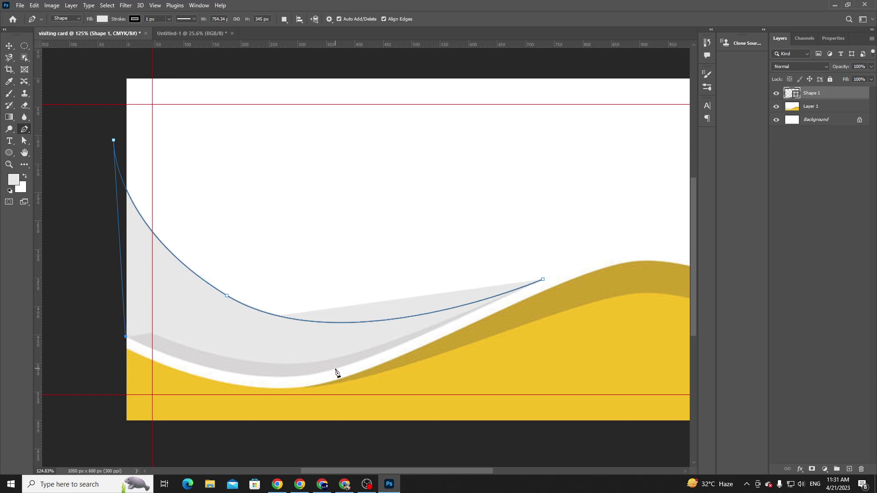
drag(335, 368, 415, 340)
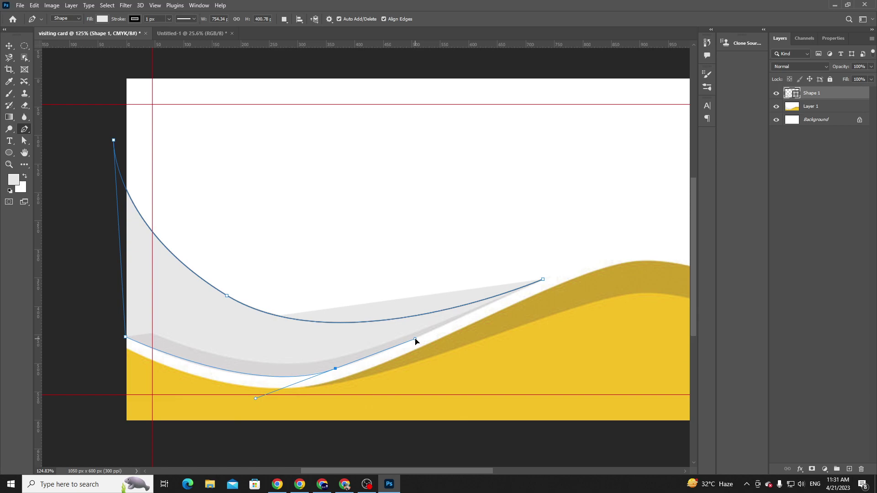
drag(542, 279, 551, 272)
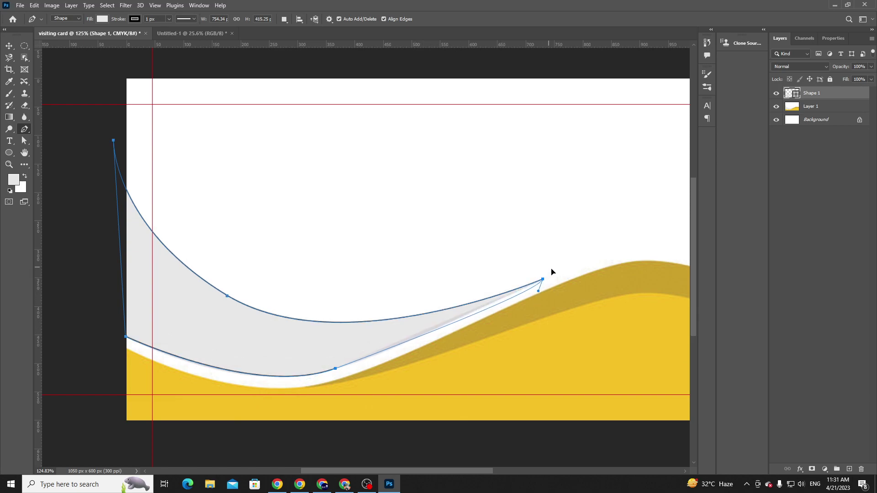
click(551, 275)
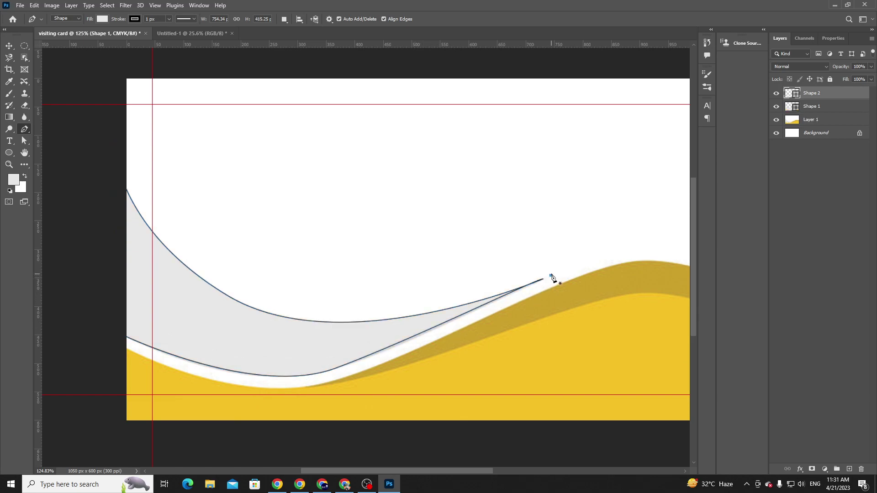
key(ctrl+z)
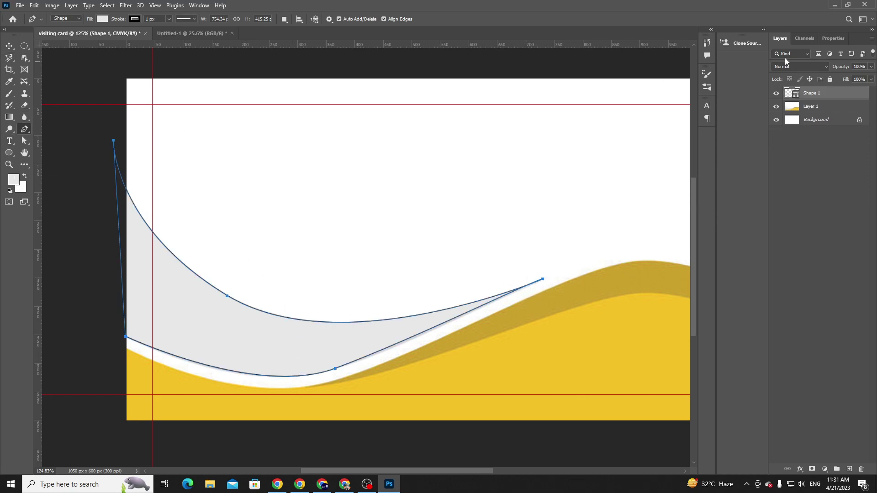
Step: Keep the swoosh's light grey fill and set its stroke to No Color
double_click(792, 94)
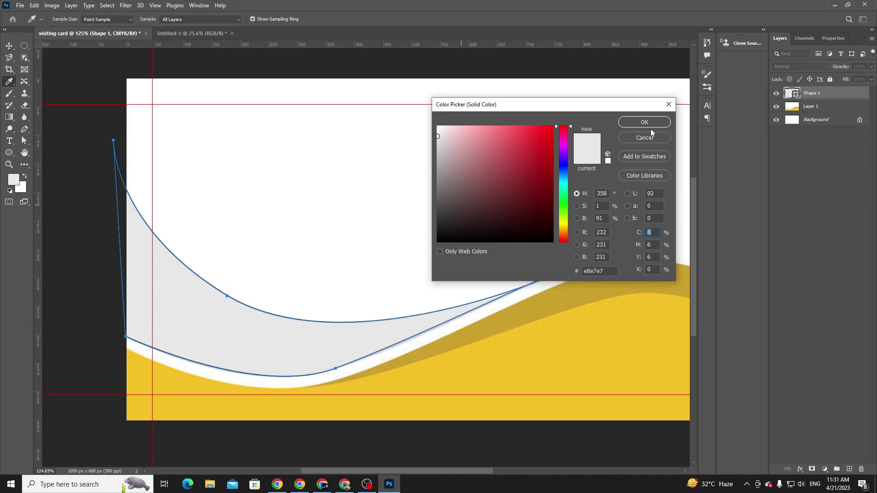
click(644, 122)
click(103, 19)
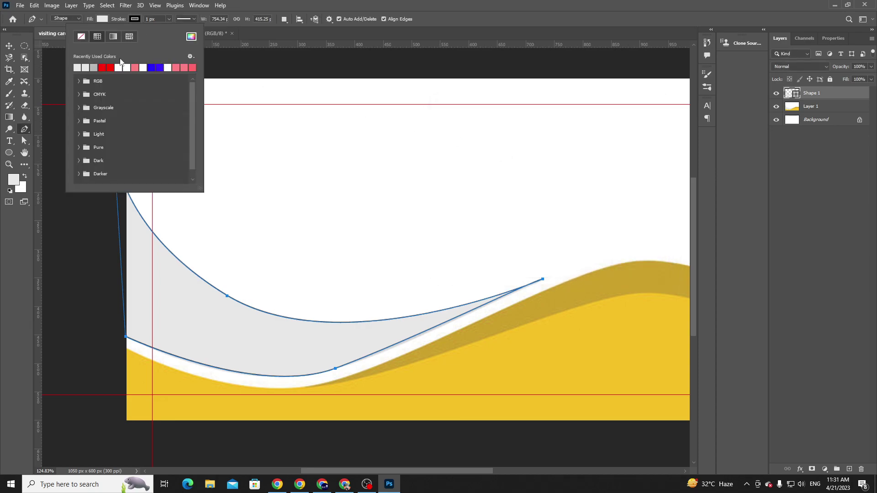
click(82, 36)
key(Escape)
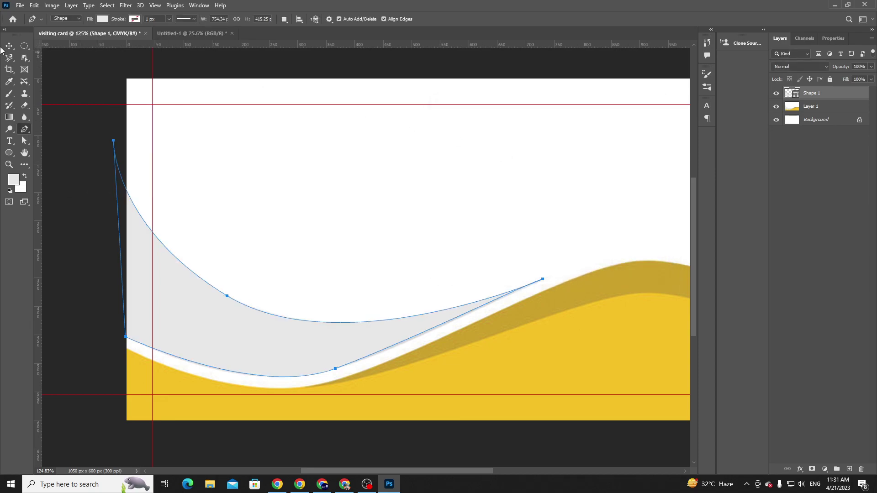
click(173, 86)
key(ctrl+z)
Step: Move the grey swoosh to the card's top-left and drop a lower duplicate, Shape 1 copy
click(9, 46)
drag(182, 299, 280, 219)
click(538, 141)
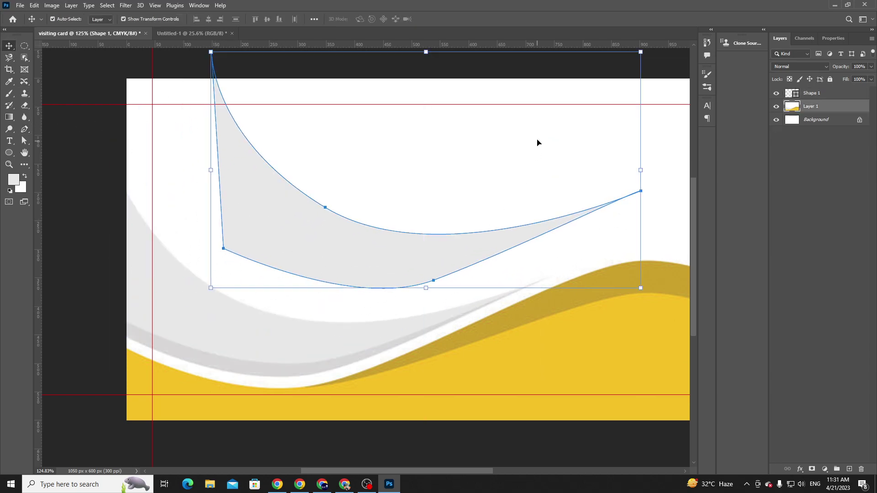
key(ctrl+z)
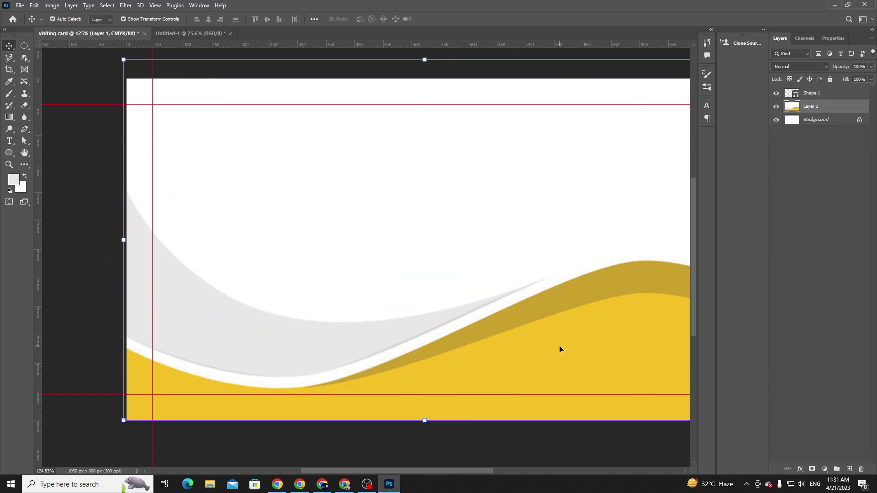
drag(376, 347, 336, 280)
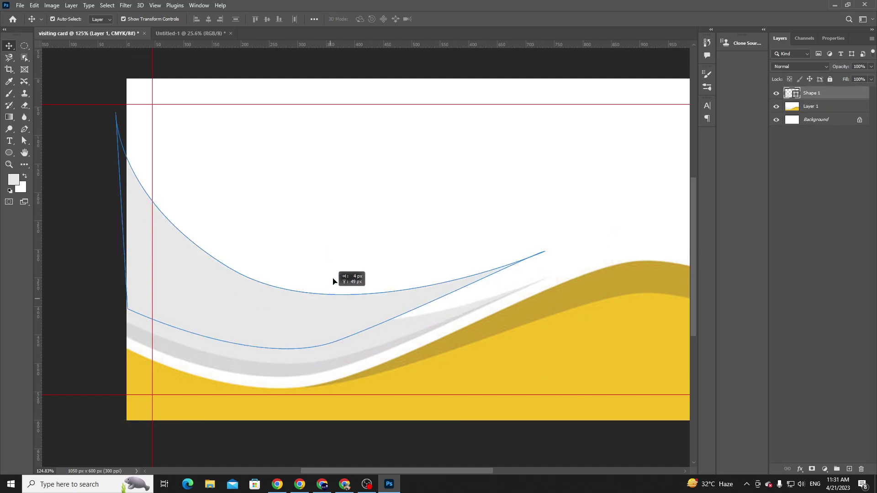
drag(319, 338, 313, 343)
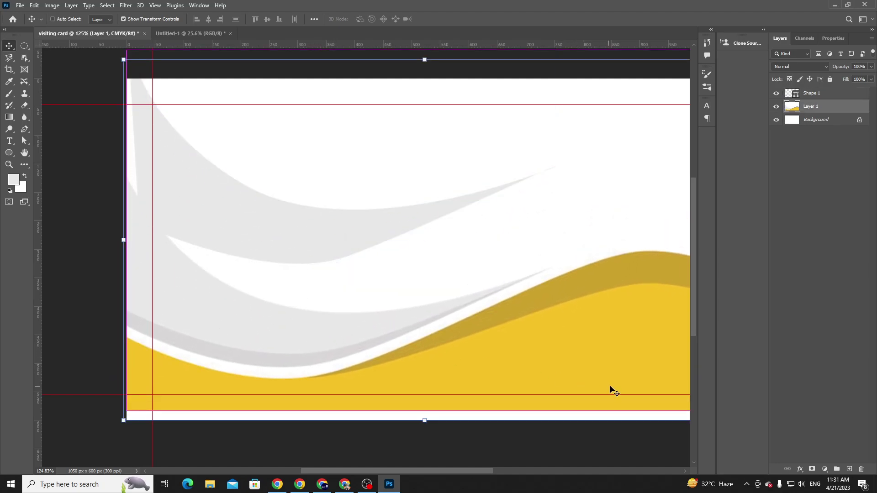
key(ctrl+z)
click(318, 236)
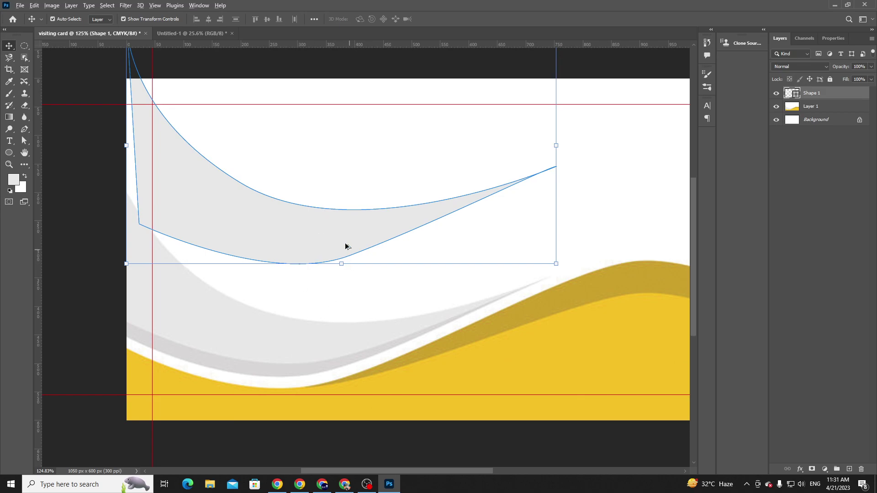
drag(334, 232, 335, 254)
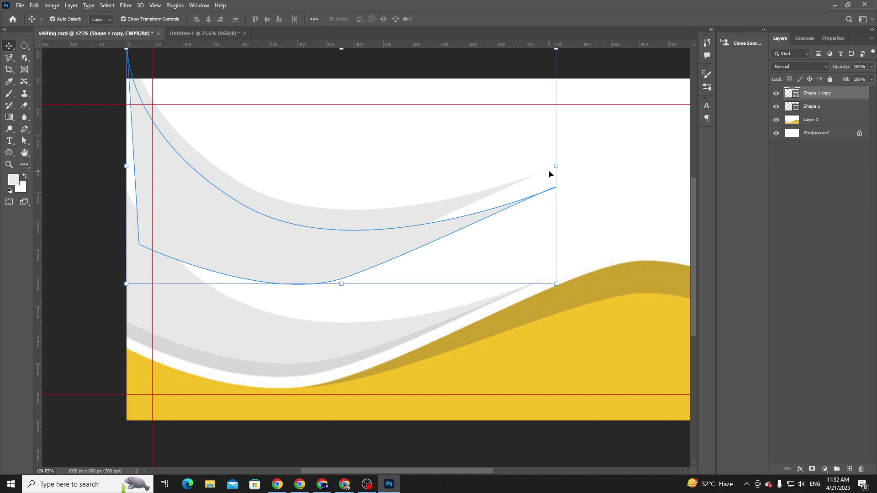
Step: Reshape the copy's right tip into a smooth curve and raise its upper curve's middle
click(25, 130)
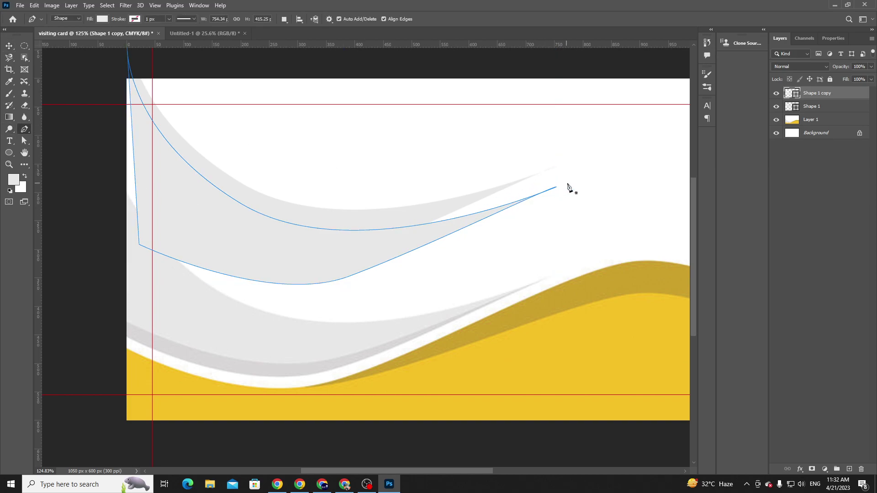
right_click(25, 129)
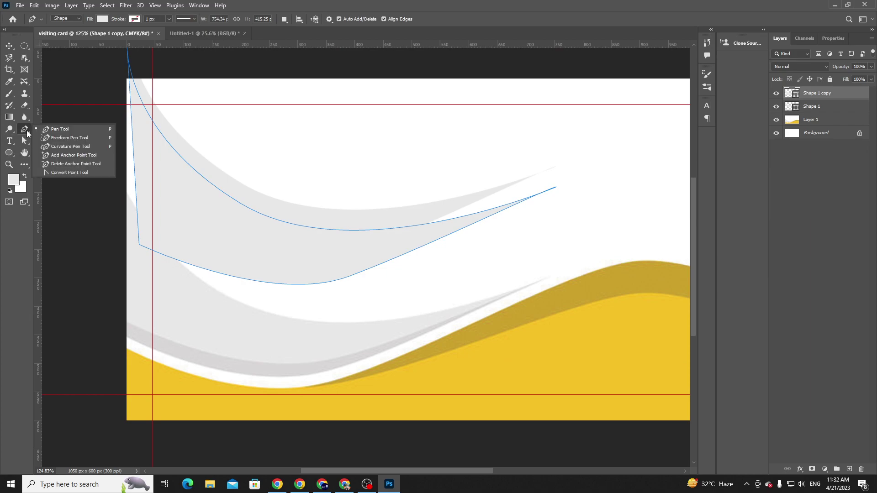
click(63, 173)
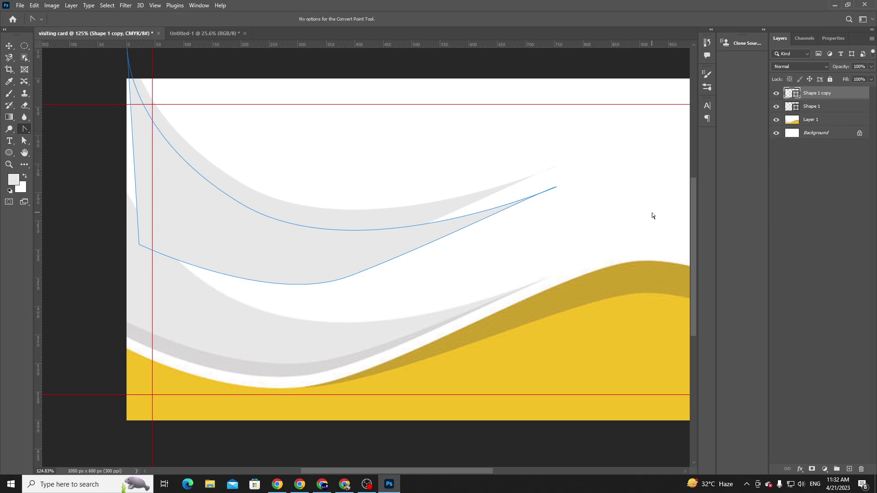
drag(555, 188, 551, 166)
click(25, 141)
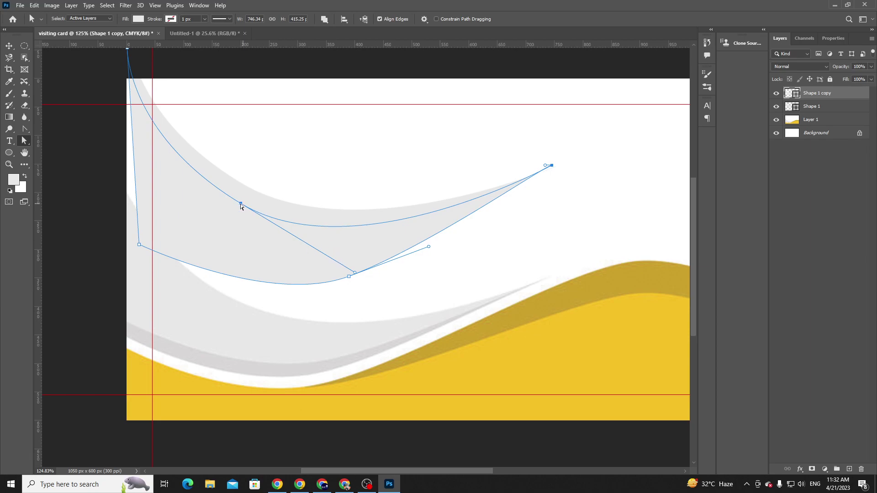
drag(242, 205, 246, 195)
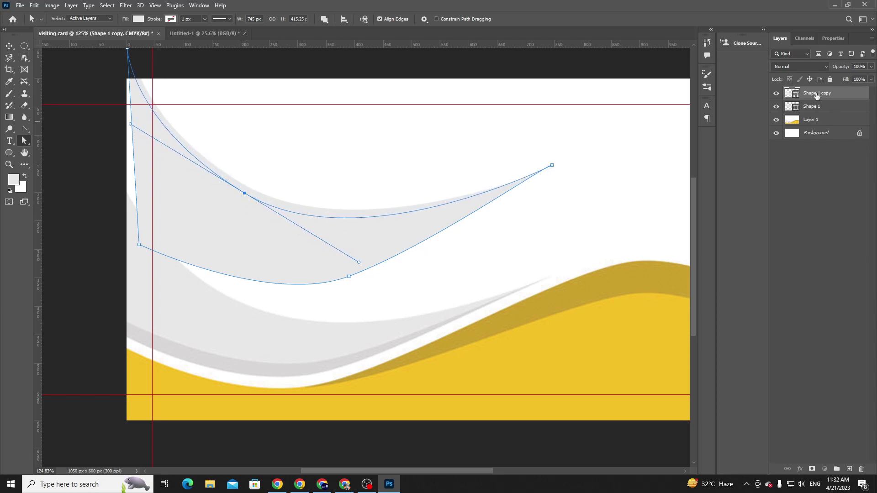
Step: Place Shape 1 copy below Shape 1 and refill it with grey #d8d6d7
drag(817, 96, 808, 112)
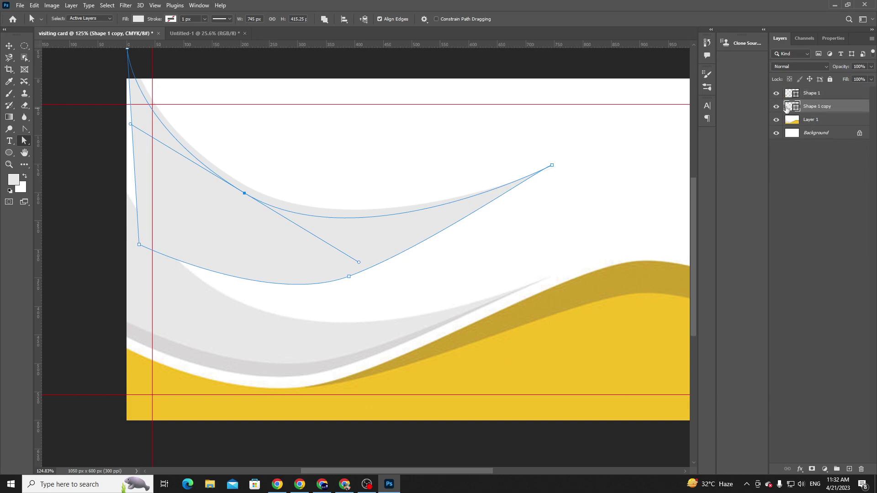
double_click(791, 106)
drag(434, 157, 426, 162)
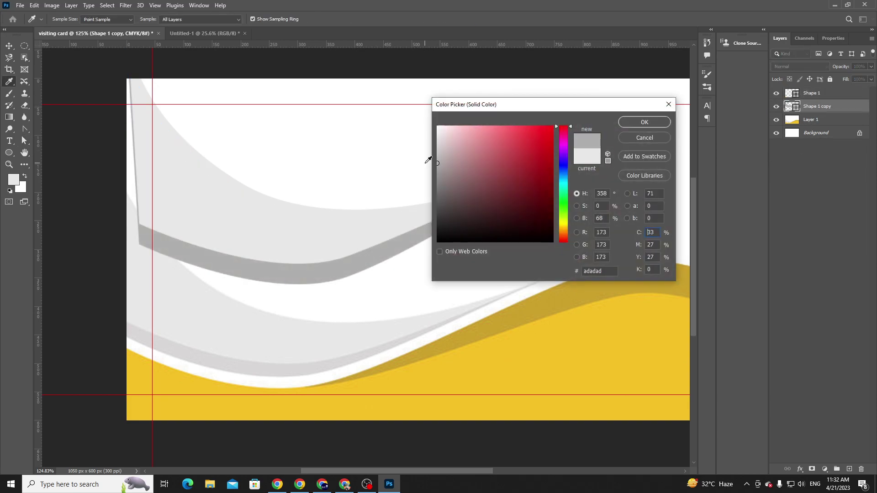
click(252, 366)
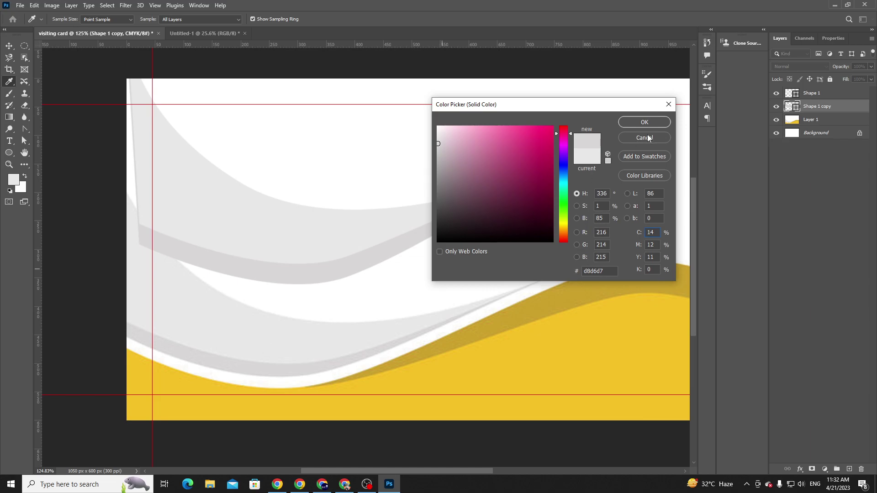
click(642, 122)
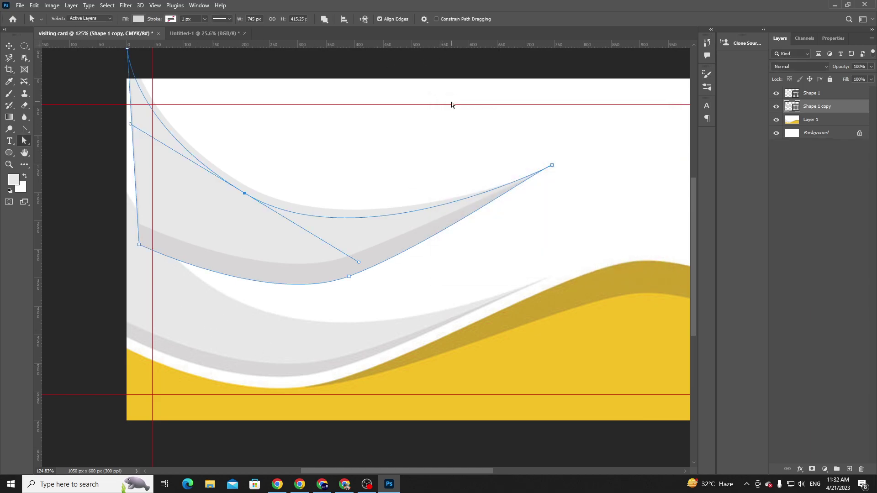
click(675, 124)
shift+click(831, 93)
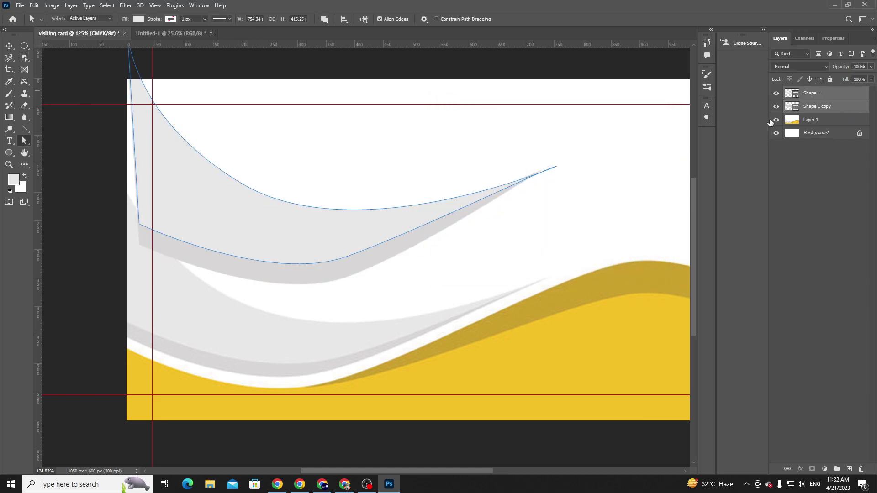
Step: Move both grey swooshes lower across the card's left side
key(Escape)
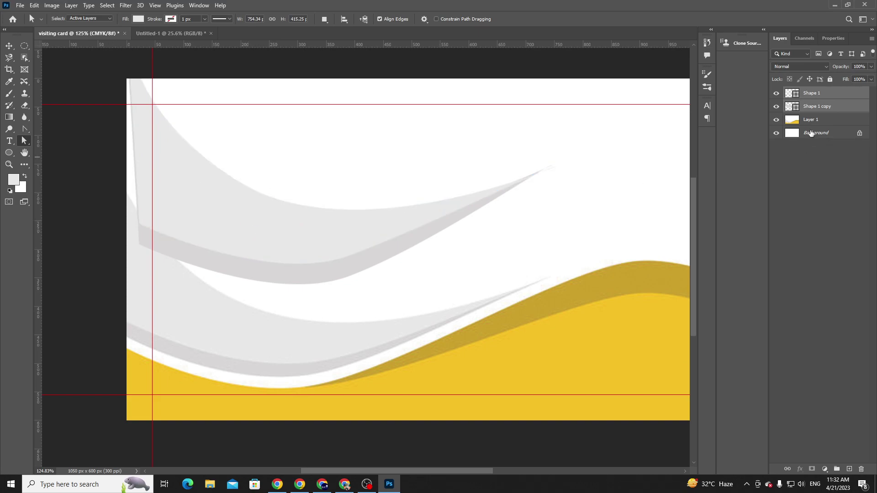
click(9, 47)
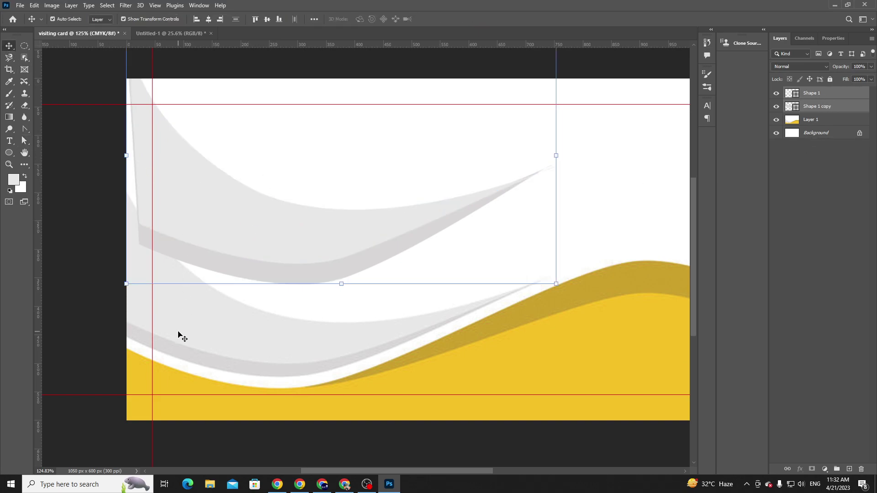
drag(179, 333, 226, 333)
drag(367, 325, 369, 310)
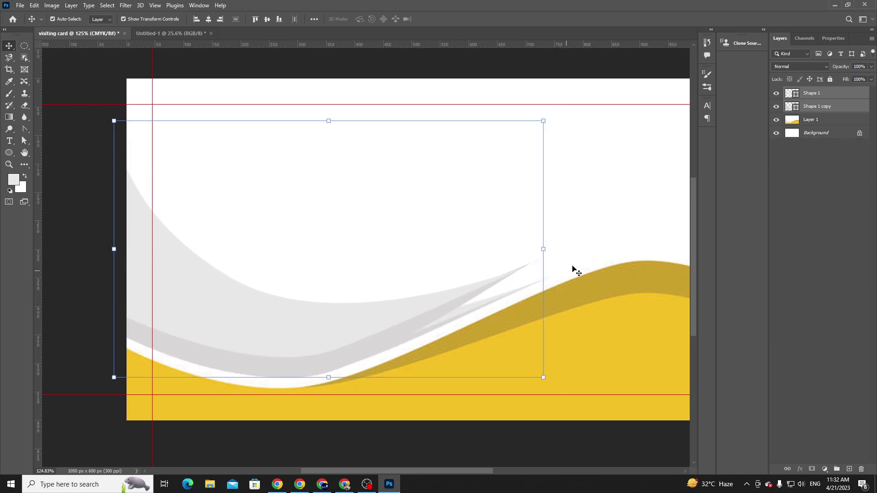
Step: Hide the old yellow wave Layer 1 and pan the view toward the card's upper left
click(48, 91)
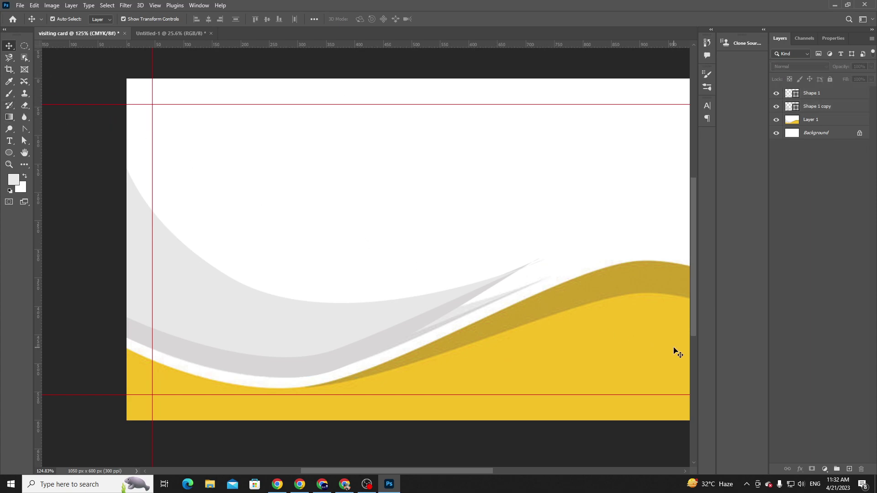
click(776, 119)
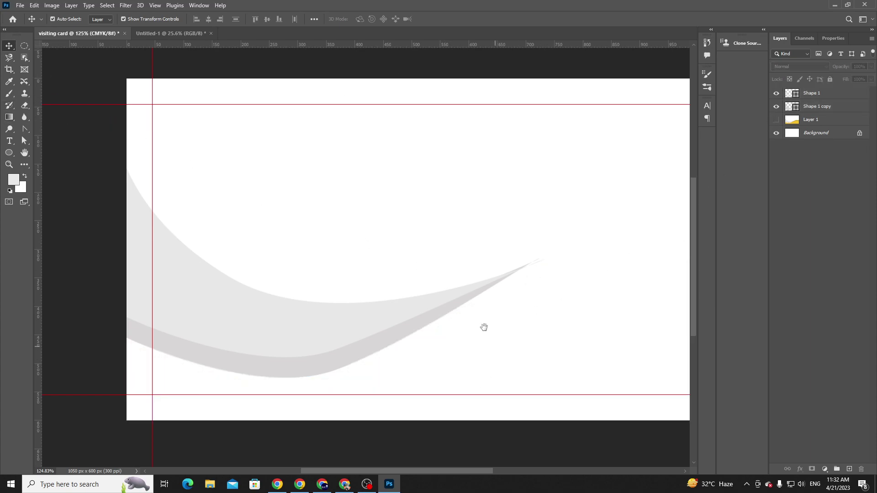
drag(484, 327, 464, 286)
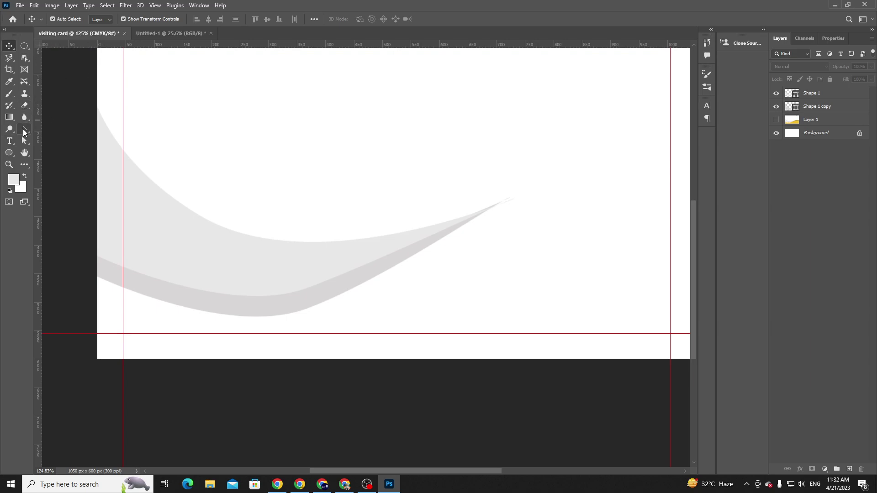
Step: Start a Pen-tool Shape 2 wave with a curved crest across the card's lower part
click(25, 129)
drag(549, 278, 426, 268)
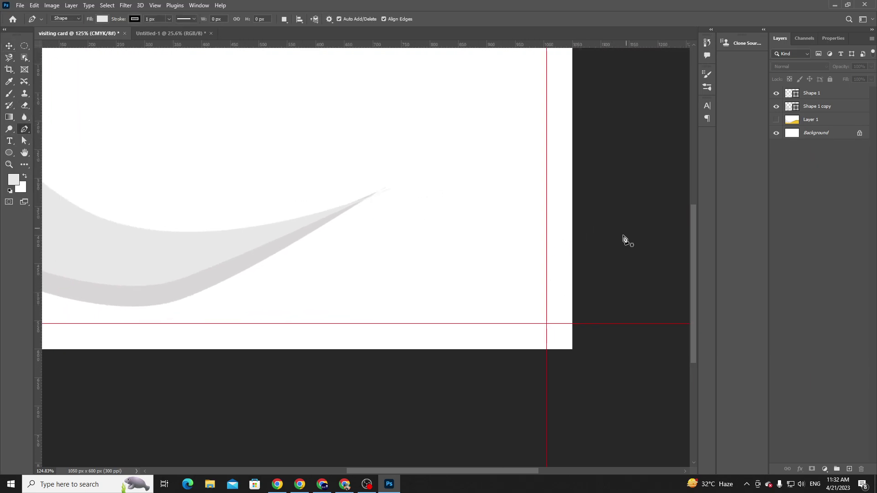
click(617, 250)
drag(355, 259, 191, 355)
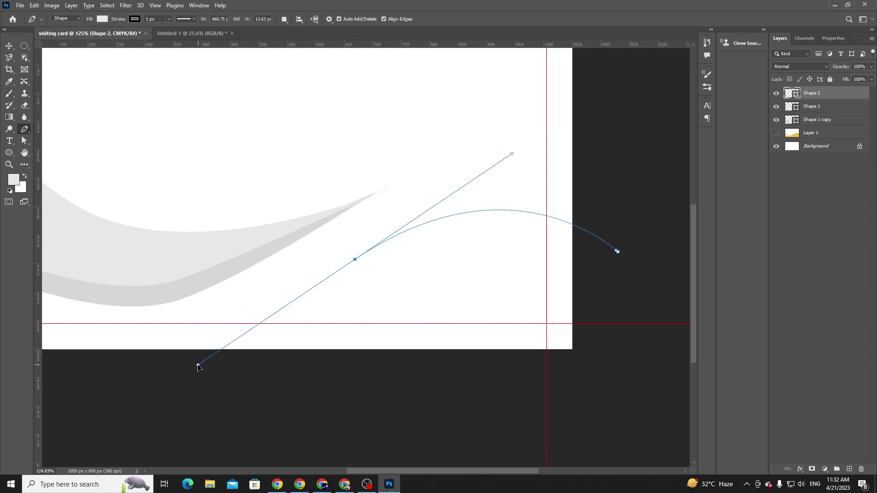
drag(271, 312, 274, 376)
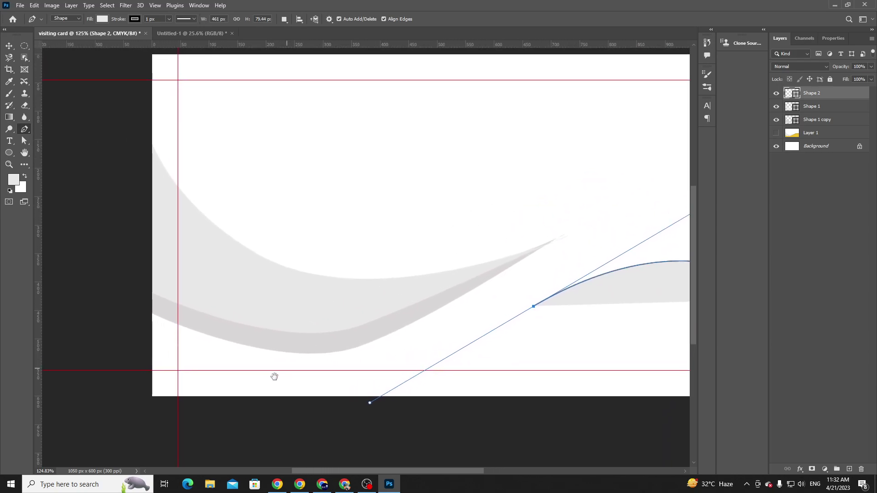
drag(348, 391, 288, 402)
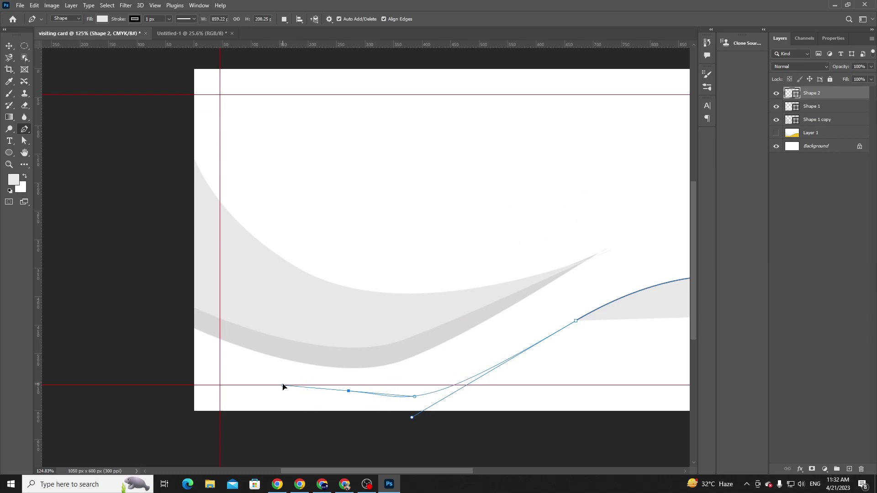
mouse_move(288, 402)
mouse_down()
mouse_move(339, 399)
mouse_move(305, 401)
mouse_up()
key(ctrl+z)
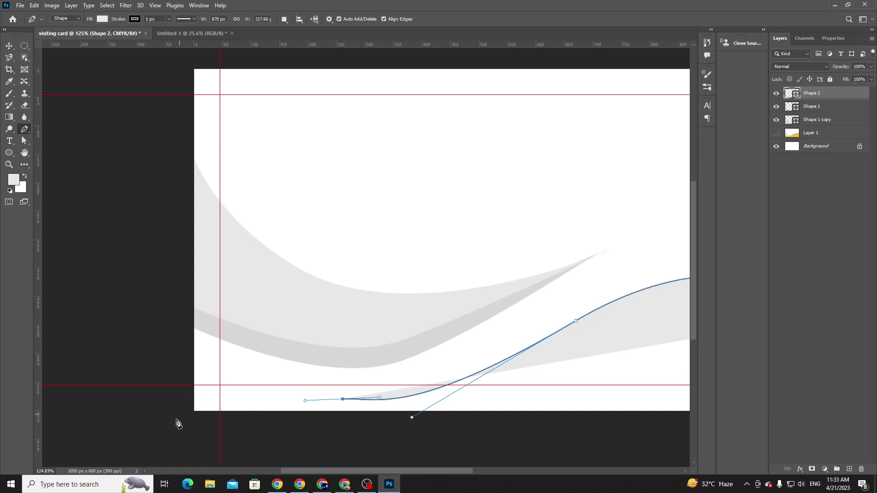
Step: Add the remaining anchors below the card's lower left and close the Shape 2 wave
mouse_move(174, 424)
mouse_down()
mouse_move(123, 458)
mouse_move(111, 447)
mouse_up()
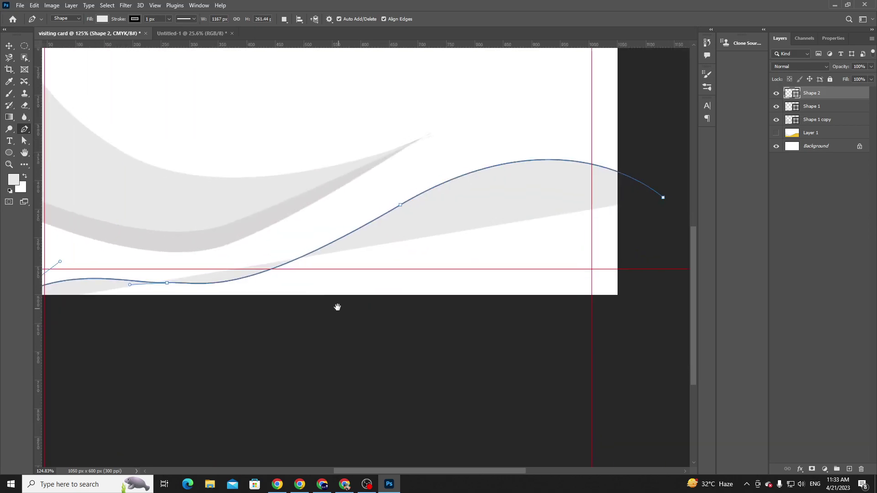
drag(515, 398, 337, 307)
click(549, 355)
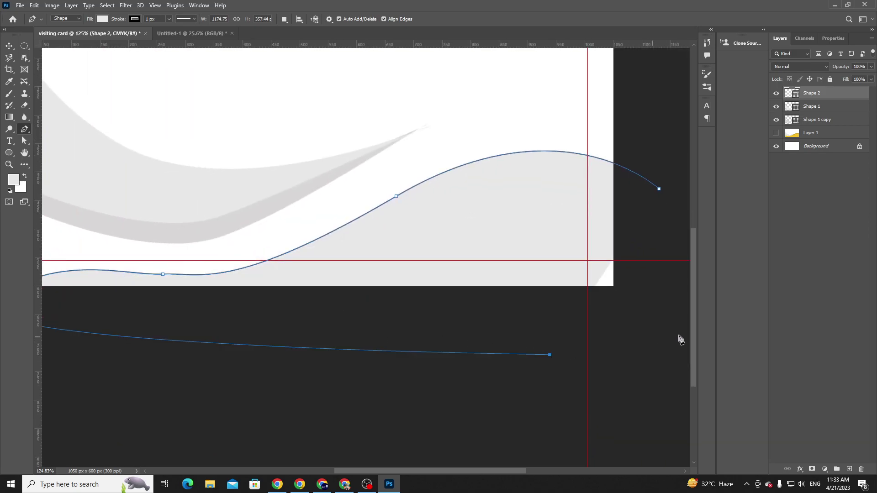
click(679, 336)
scroll(579, 290, right, 6)
scroll(580, 290, up, 4)
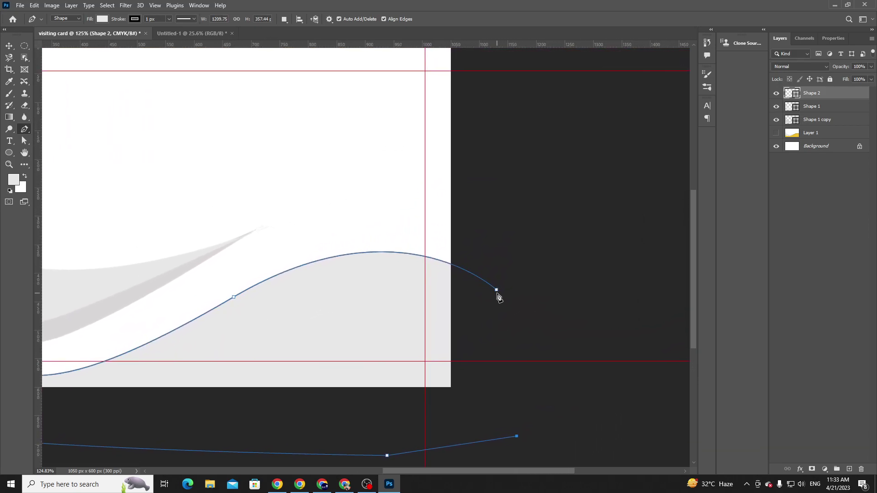
click(497, 293)
Step: Fill the new Shape 2 wave golden yellow (ffce08)
double_click(791, 93)
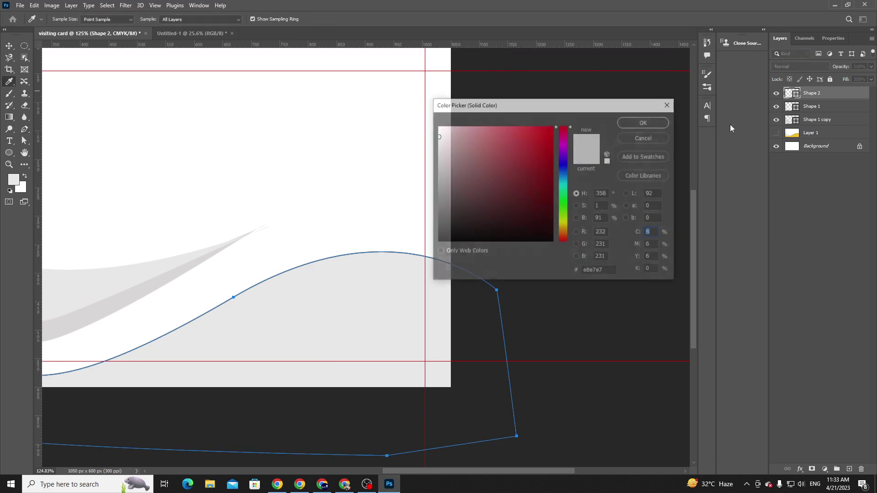
click(564, 224)
click(550, 125)
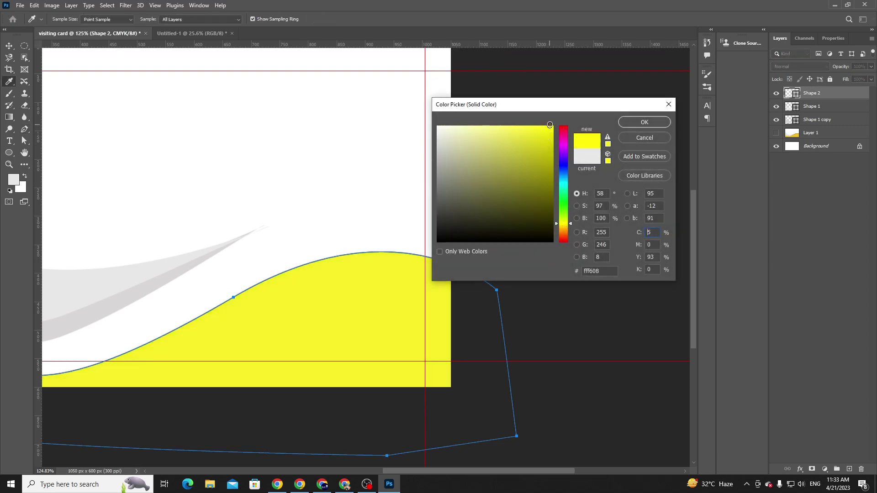
click(564, 227)
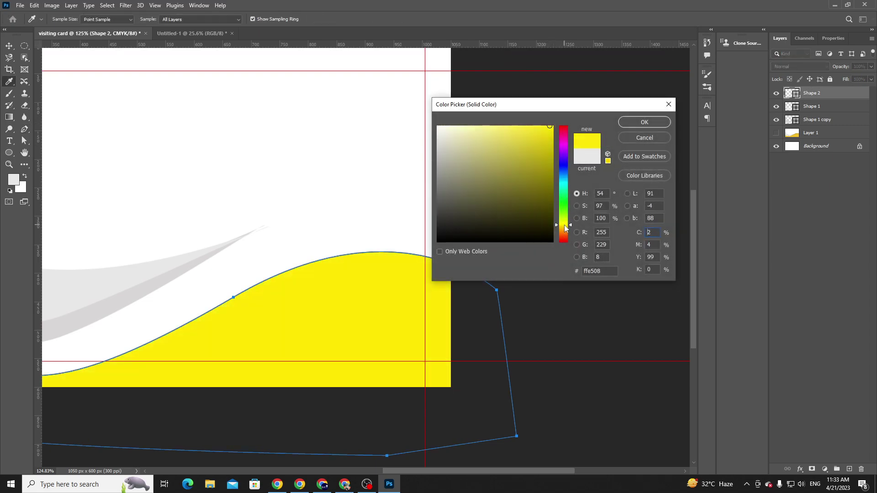
click(643, 123)
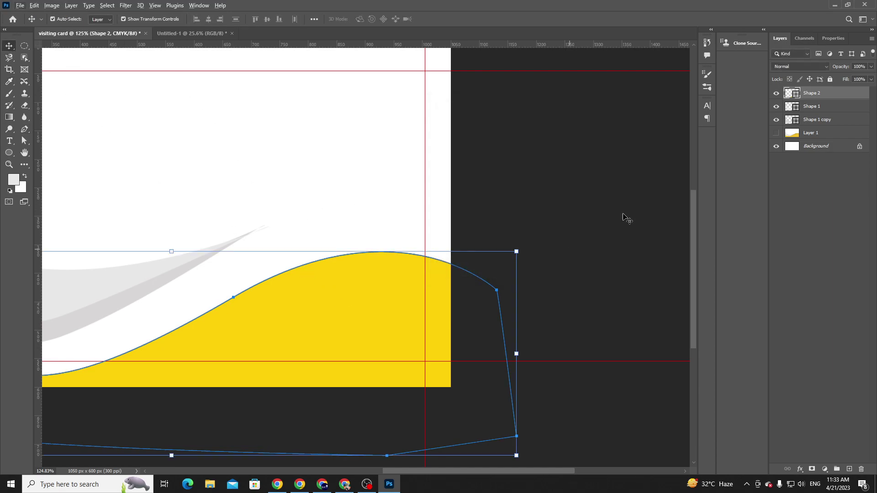
Step: Set the yellow wave's stroke to none
click(624, 216)
click(269, 274)
click(9, 152)
click(134, 19)
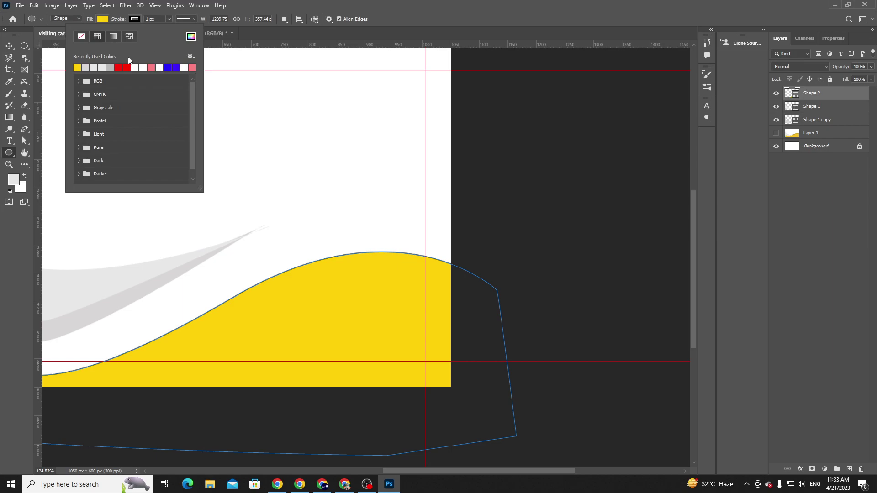
click(82, 39)
click(501, 127)
click(451, 175)
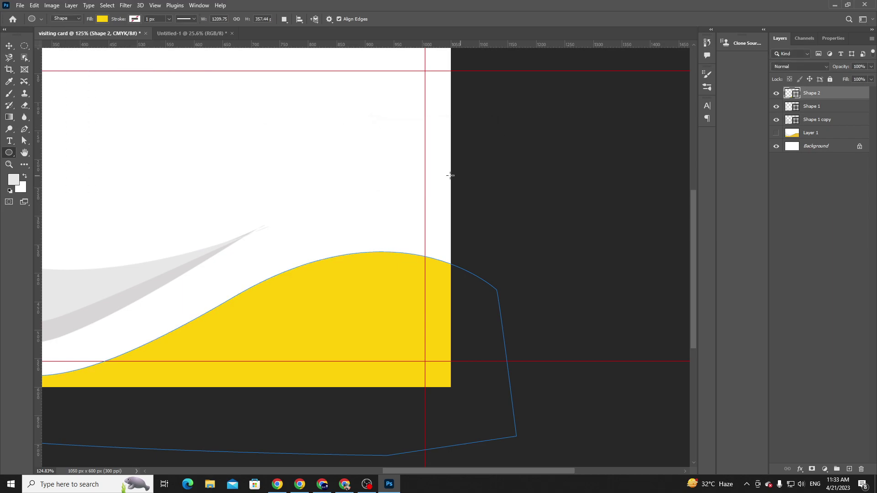
Step: Duplicate the yellow wave as a Shape 2 copy layer
key(v)
drag(321, 271, 322, 283)
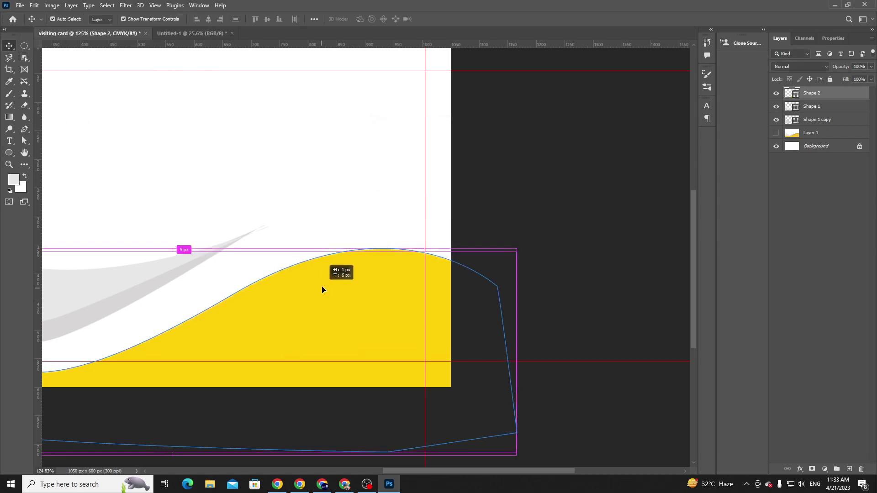
key(ctrl+z)
drag(556, 305, 830, 100)
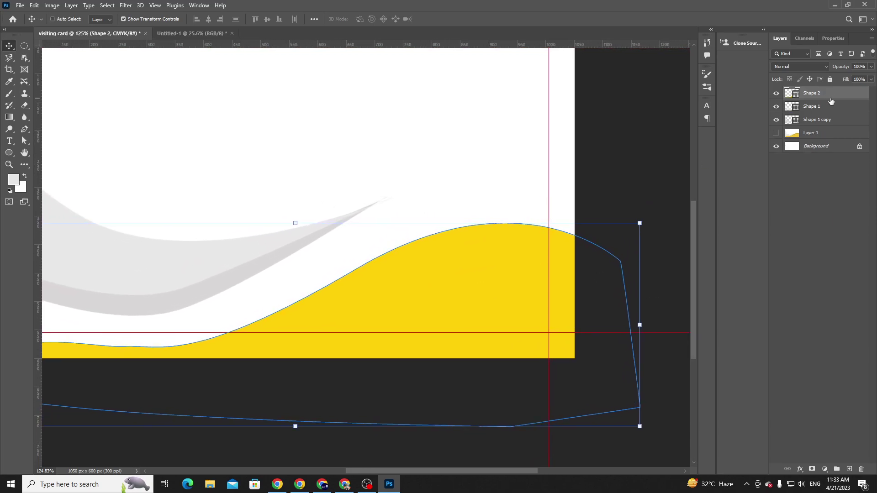
key(ctrl+shift+z)
Step: Stretch Shape 2 copy slightly taller and move it beneath the yellow wave
drag(420, 183, 467, 170)
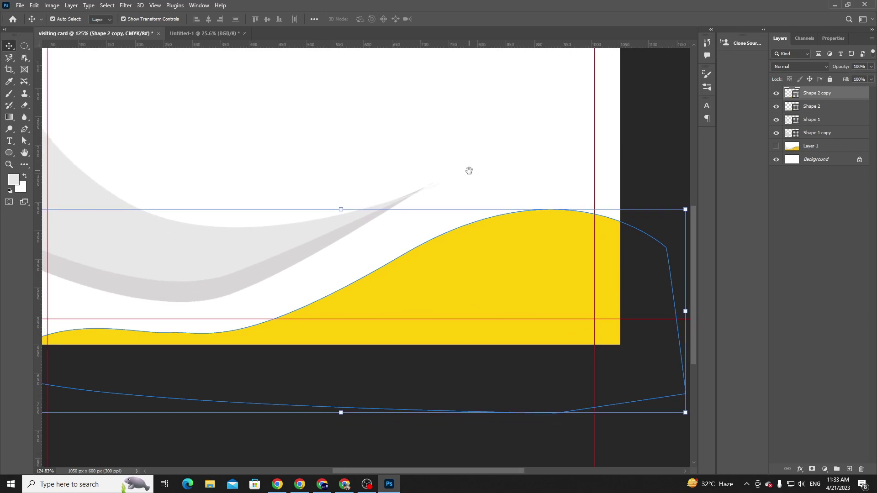
key(ctrl+t)
scroll(293, 251, up, 1)
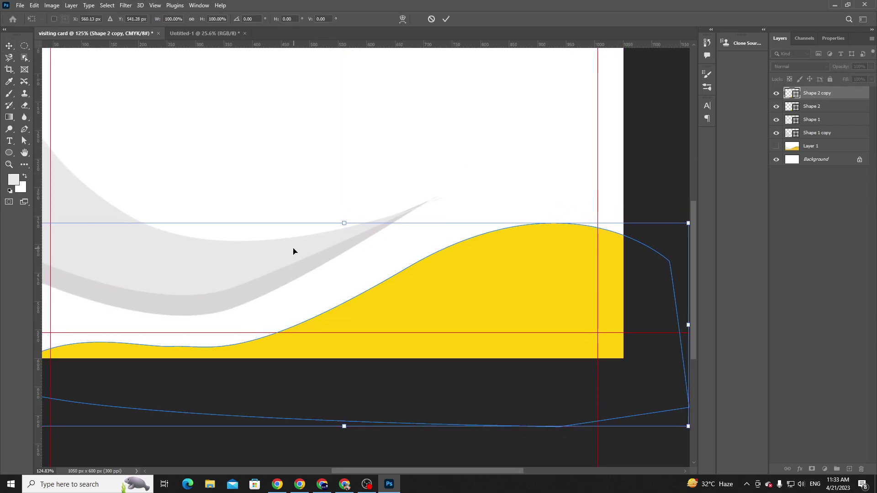
scroll(368, 273, left, 3)
scroll(368, 273, left, 2)
drag(413, 218, 414, 205)
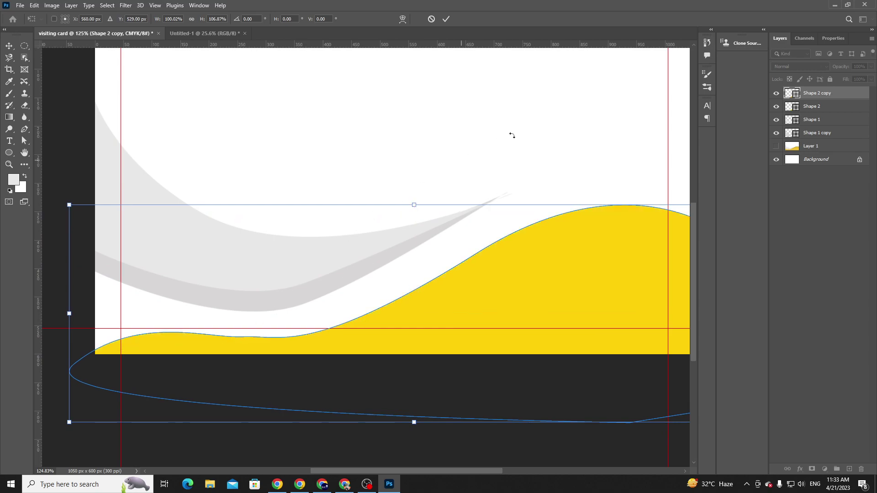
key(Return)
key(ctrl+bracketleft)
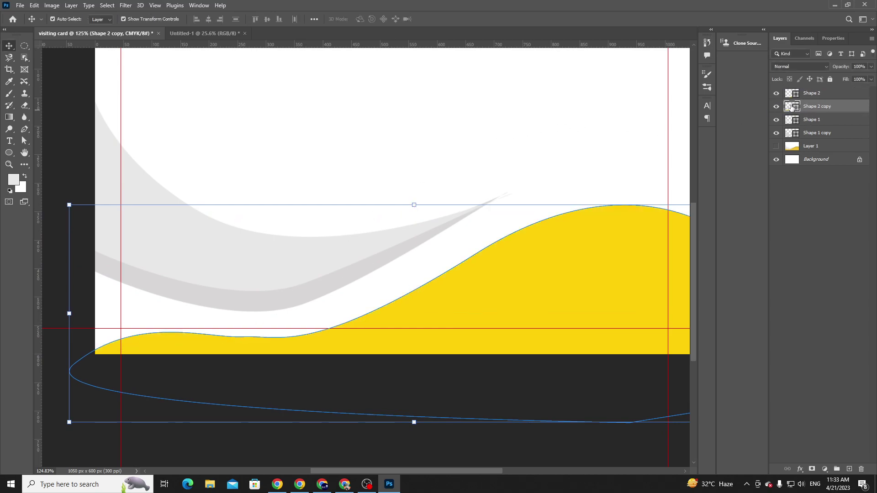
Step: Fill Shape 2 copy darker gold (c29c05) and zoom out to view the card
double_click(791, 106)
click(550, 154)
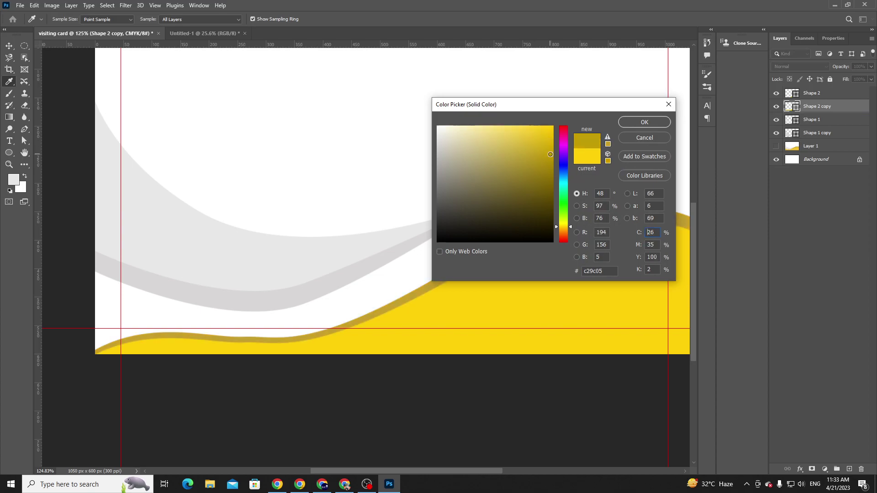
click(644, 122)
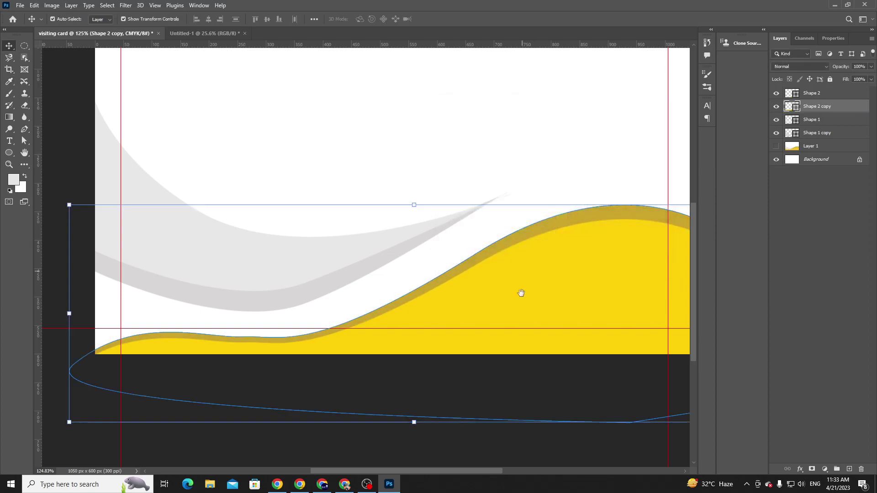
key(ctrl+minus)
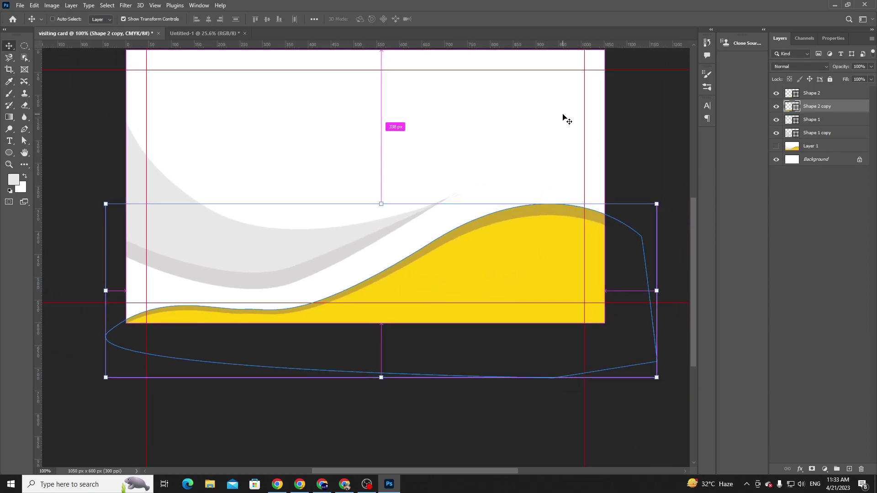
key(ctrl+minus)
ctrl+click(601, 212)
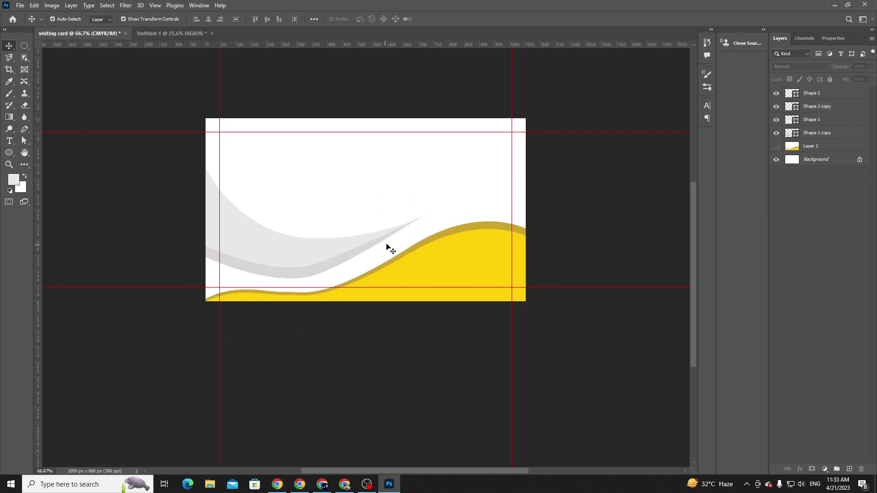
scroll(361, 262, up, 5)
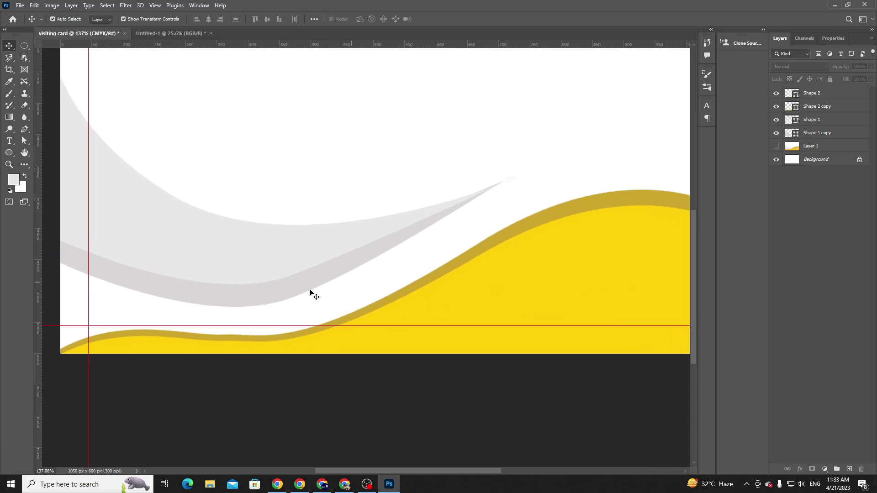
mouse_move(252, 327)
mouse_down()
mouse_move(309, 360)
mouse_move(251, 352)
mouse_move(275, 331)
mouse_up()
key(v)
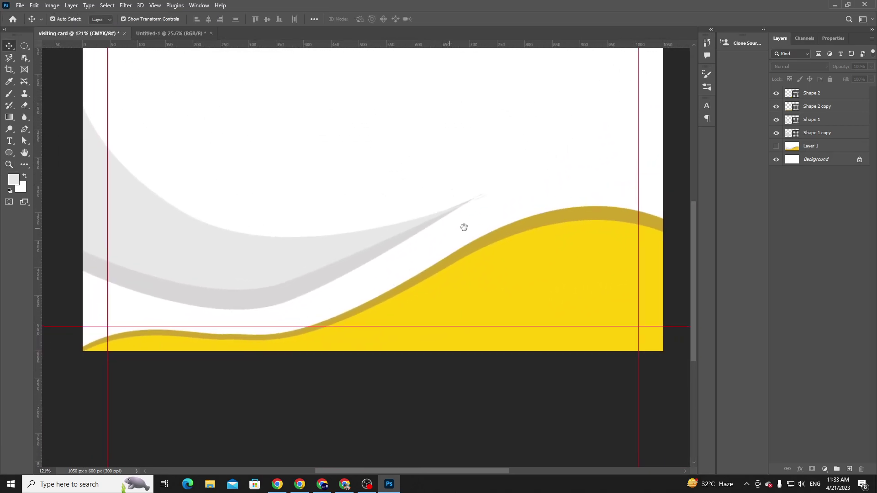
click(24, 129)
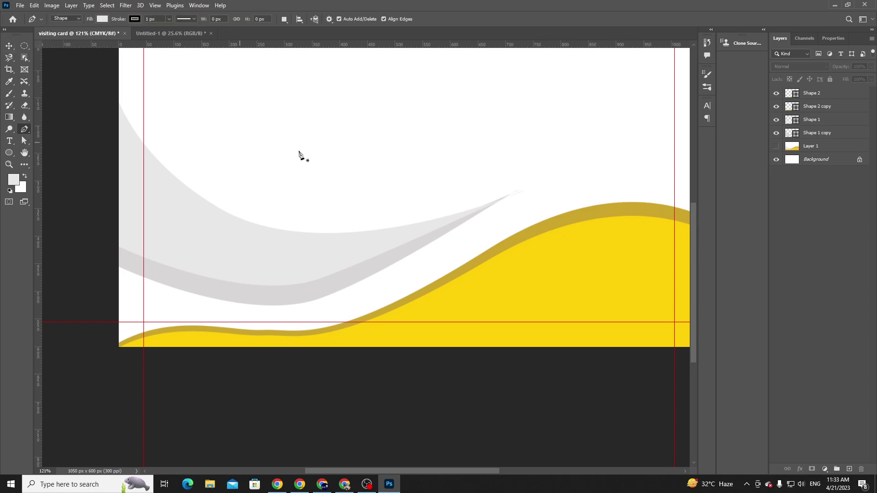
scroll(301, 229, up, 1)
scroll(274, 228, up, 1)
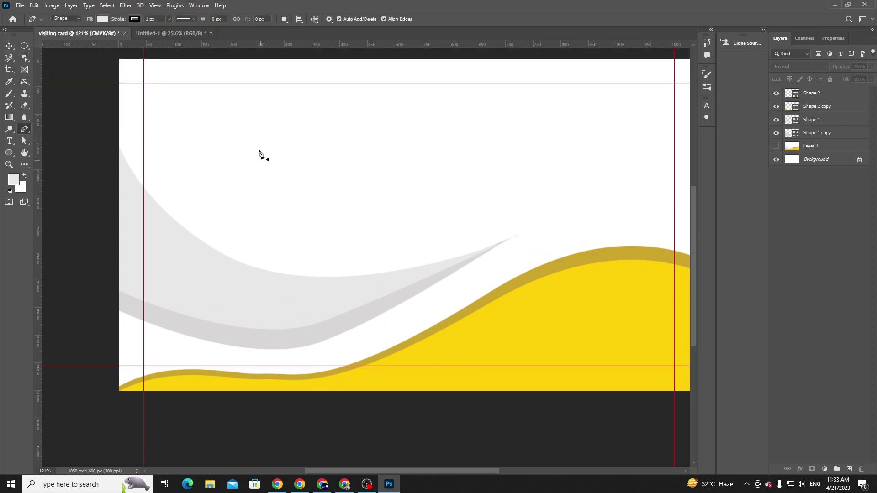
click(255, 132)
drag(307, 162, 365, 156)
drag(351, 200, 347, 206)
drag(316, 151, 303, 211)
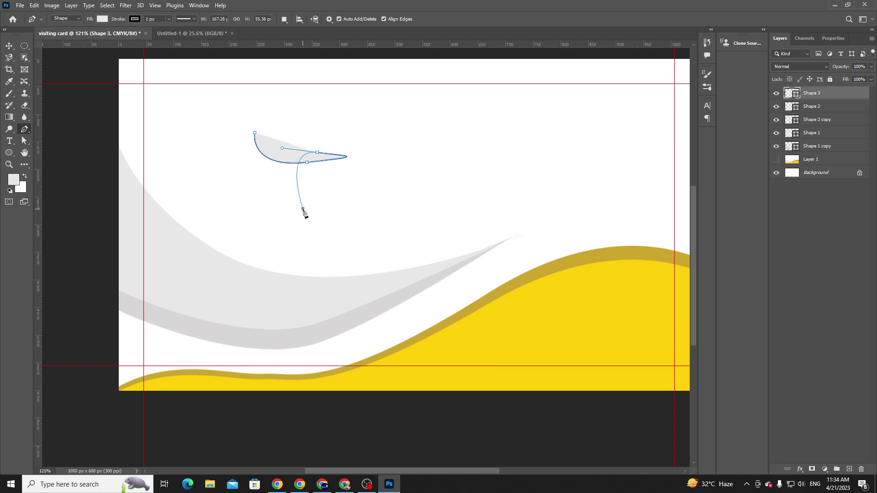
drag(346, 118, 302, 228)
drag(229, 176, 197, 160)
drag(276, 119, 310, 141)
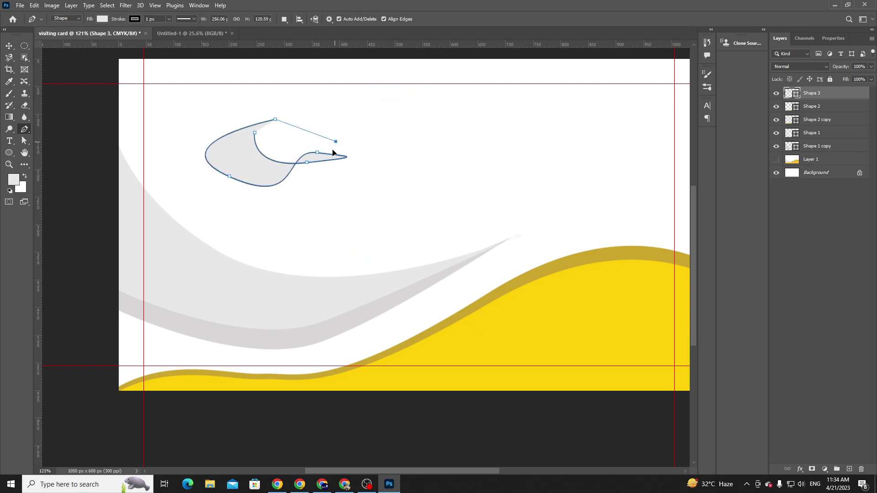
drag(305, 208, 272, 274)
drag(267, 129, 273, 96)
click(254, 131)
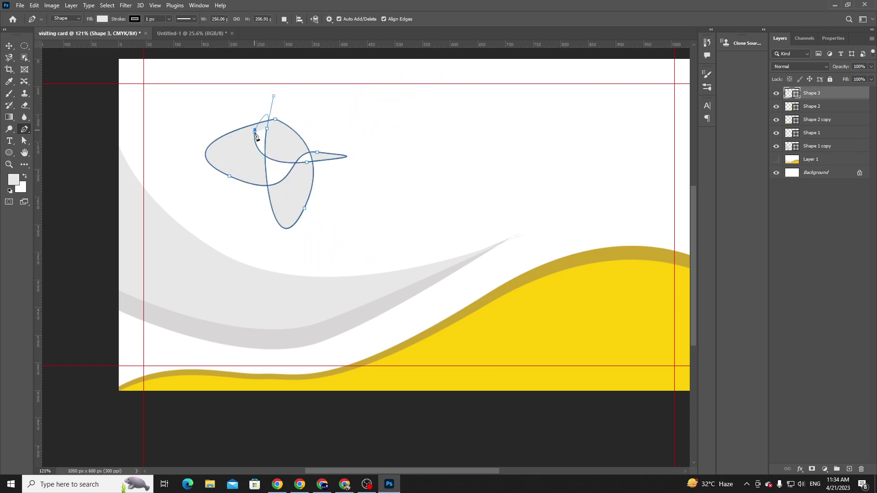
click(548, 178)
click(350, 176)
click(308, 162)
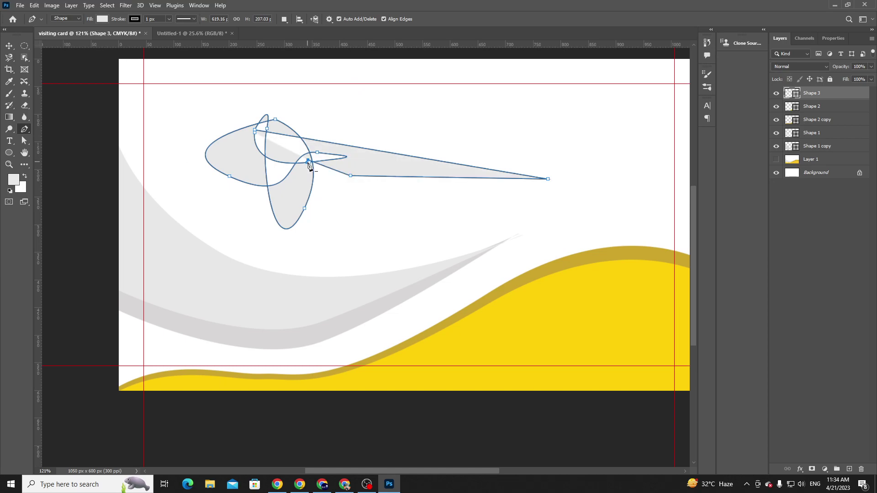
drag(309, 166, 310, 166)
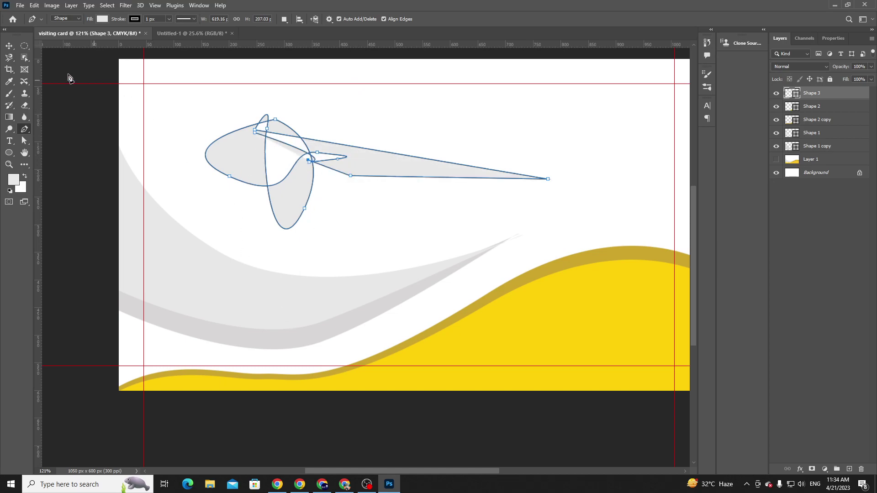
key(v)
key(Delete)
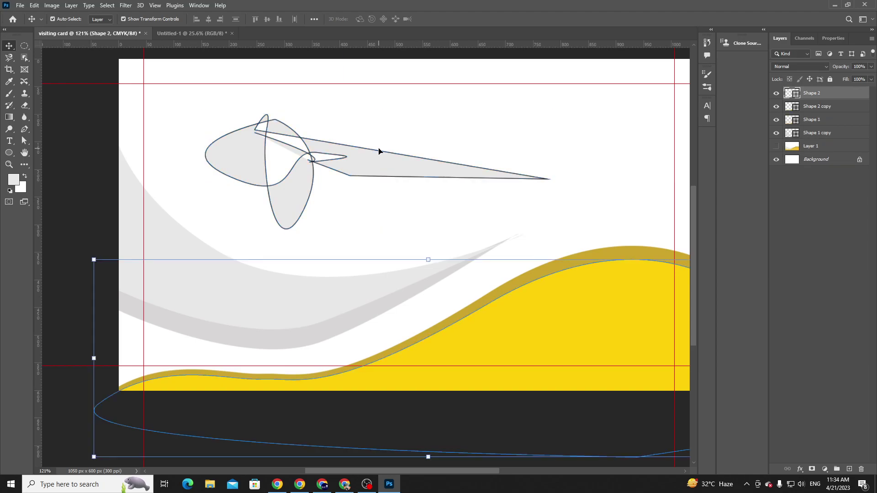
click(401, 204)
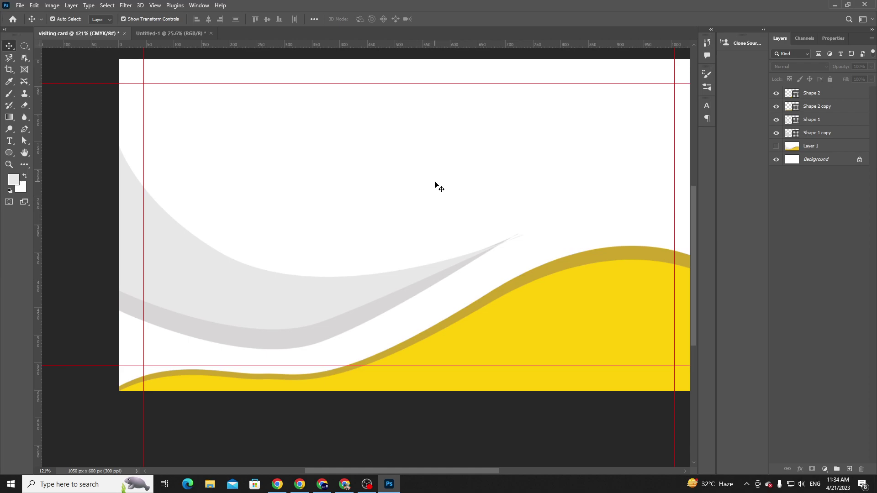
Step: Add a black (000000) Solid Color fill layer just above the Background layer
drag(446, 183, 376, 200)
scroll(377, 204, up, 1)
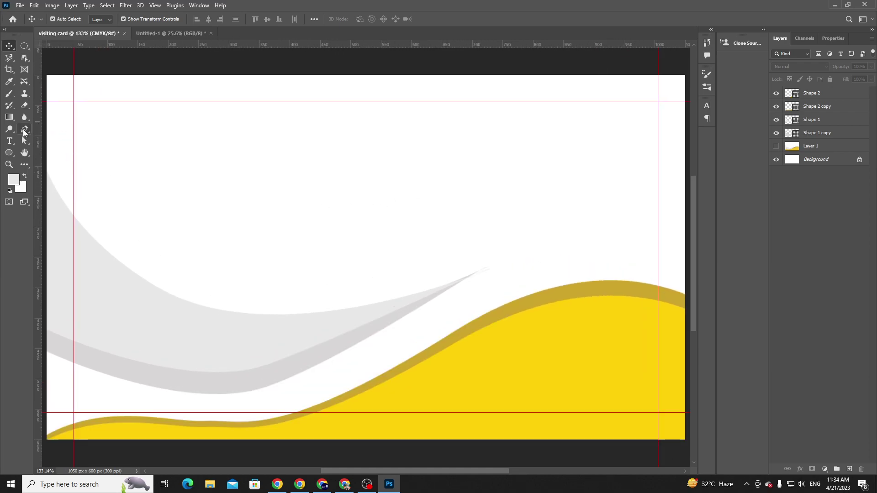
click(25, 129)
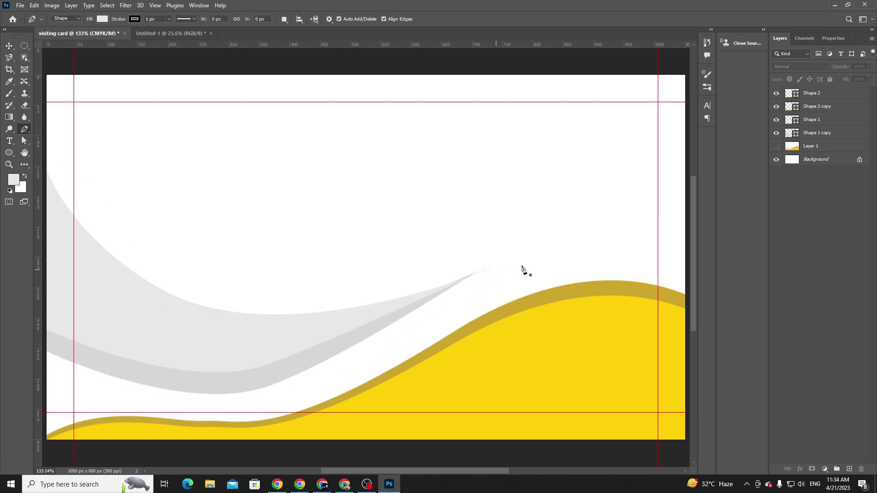
click(795, 158)
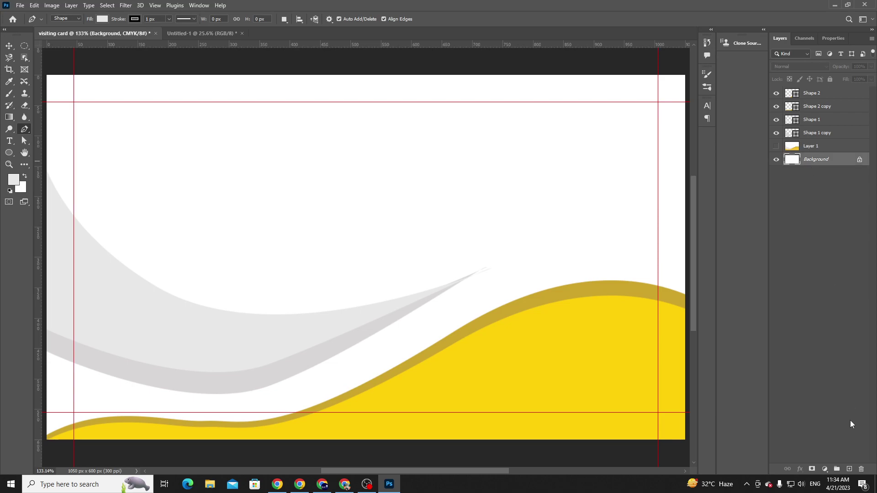
click(827, 471)
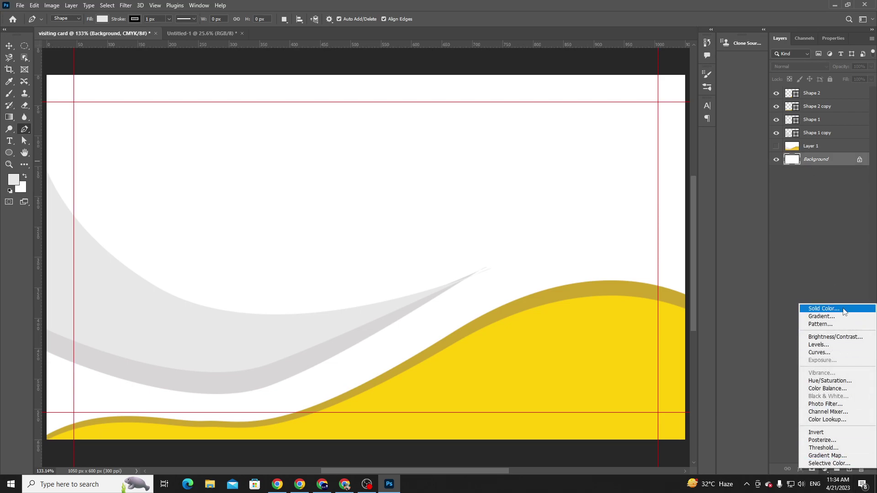
click(829, 309)
drag(533, 183, 356, 263)
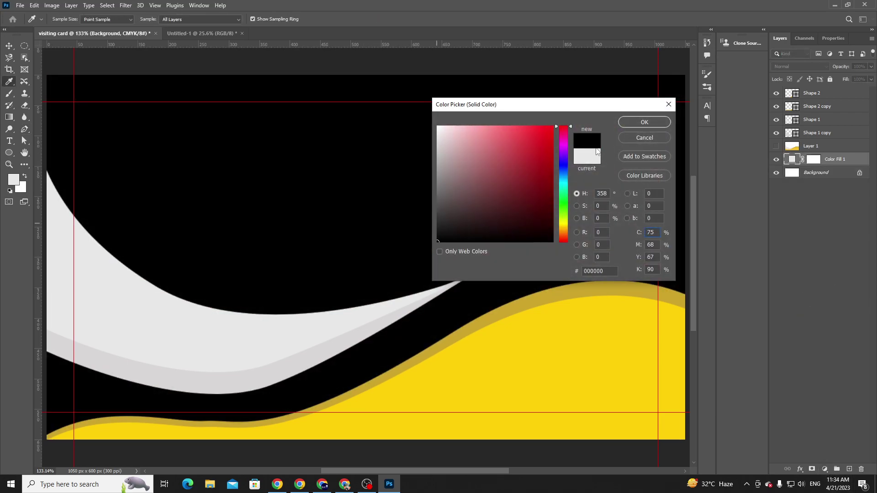
click(647, 122)
Step: Zoom in on the white swoosh's tip, then zoom back out to 200%
key(z)
mouse_move(484, 272)
mouse_down()
mouse_move(536, 305)
mouse_move(513, 299)
mouse_up()
key(p)
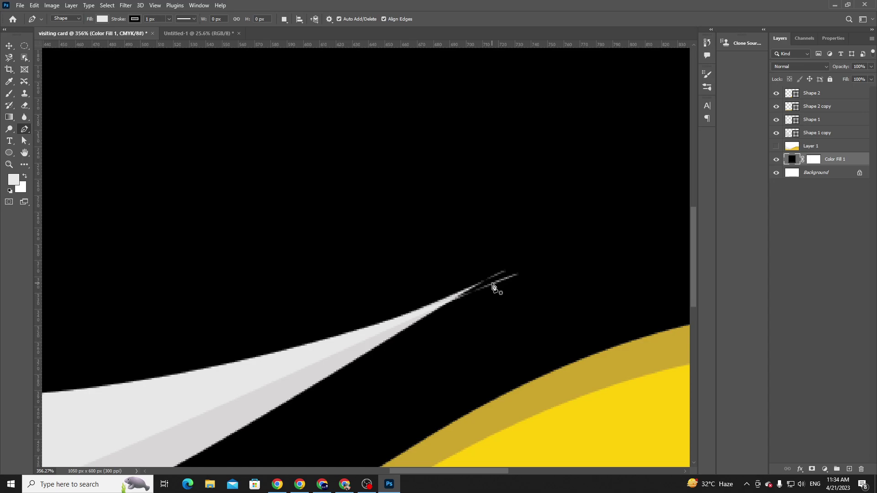
key(ctrl+minus)
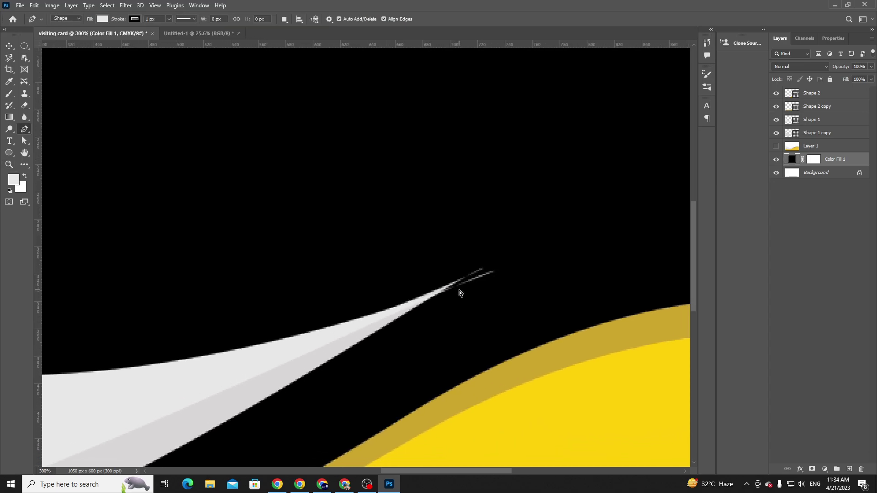
key(ctrl+minus)
Step: Pan across the swooshes and zoom back in on the swoosh tip
mouse_move(279, 416)
mouse_down()
mouse_move(424, 396)
mouse_move(451, 260)
mouse_move(450, 304)
mouse_up()
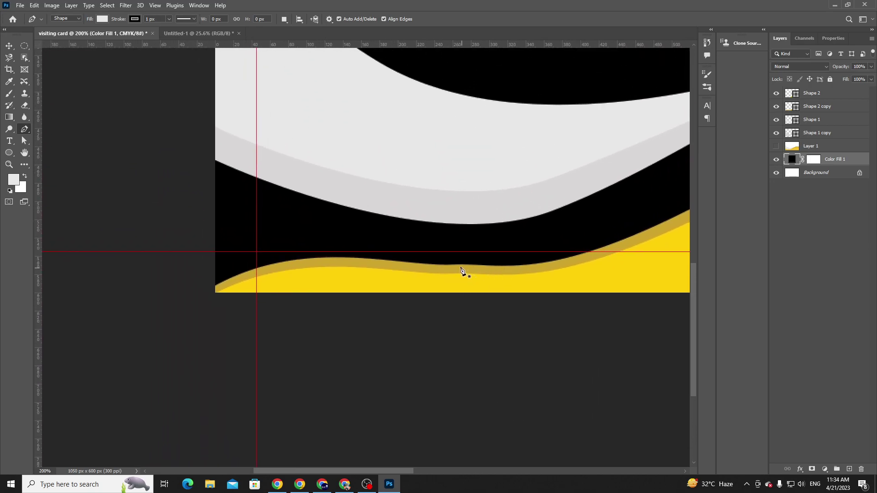
drag(534, 265, 417, 309)
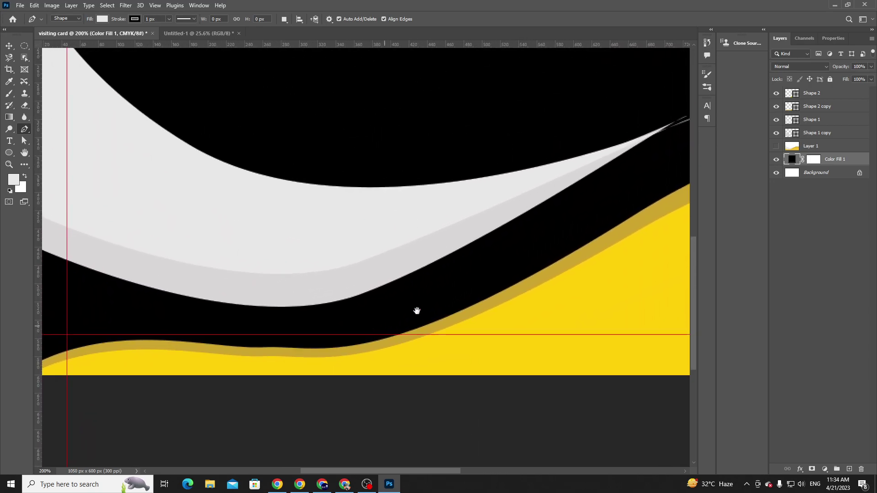
scroll(457, 291, up, 2)
drag(358, 255, 434, 253)
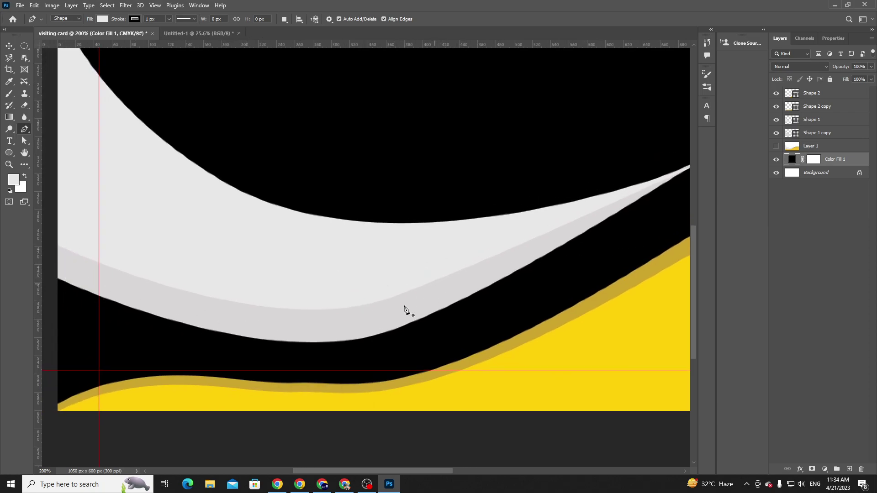
drag(620, 208, 509, 260)
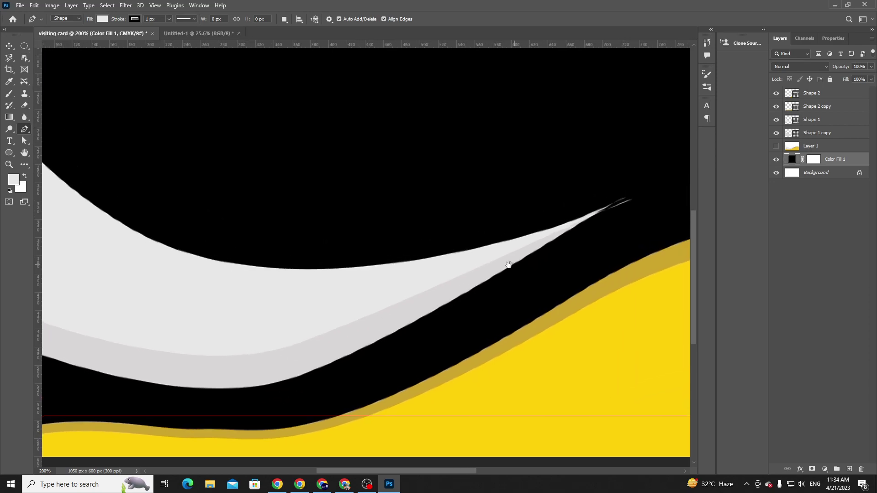
key(z)
click(604, 207)
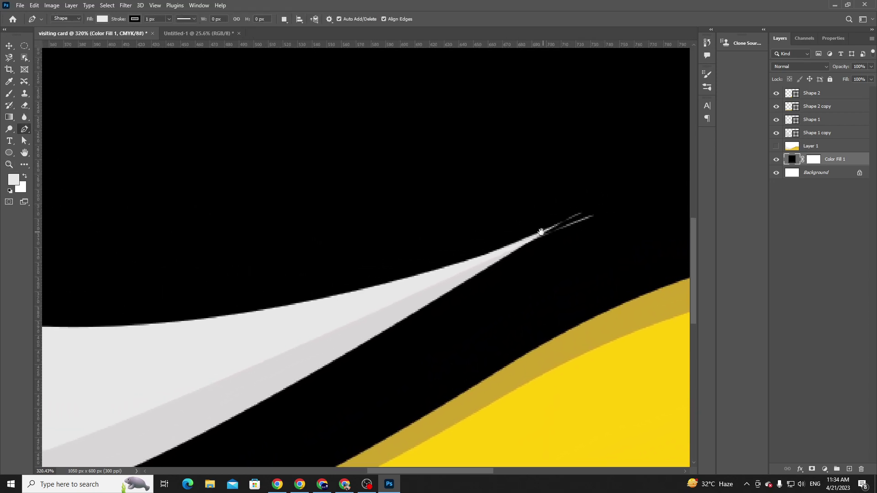
right_click(27, 135)
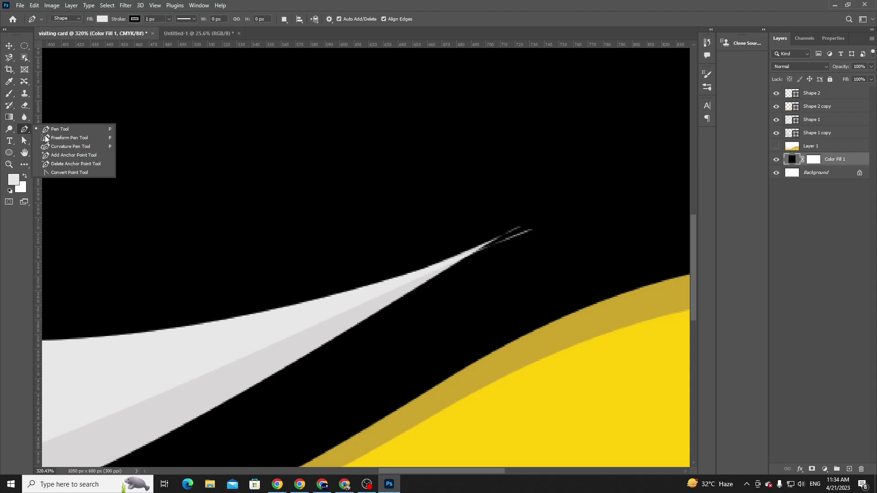
Step: Draw a test outline near the top with the Freeform Pen, then undo it
click(69, 138)
key(ctrl+minus)
key(ctrl+minus)
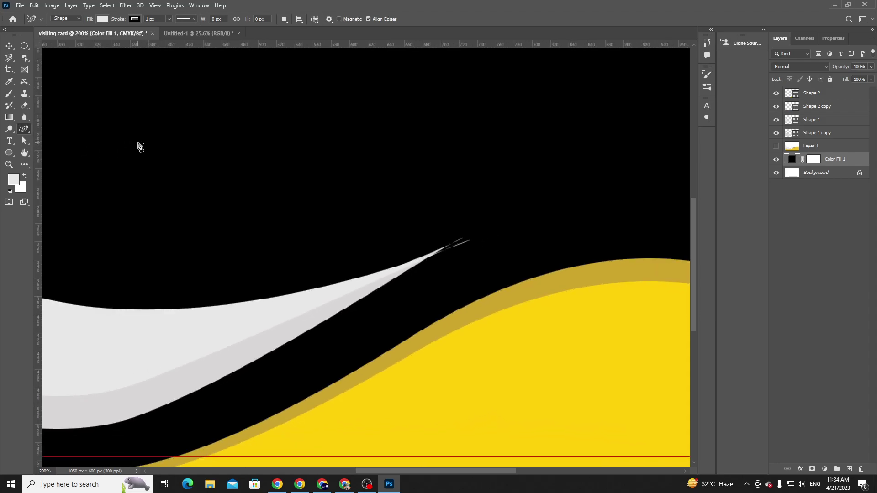
mouse_move(220, 140)
mouse_down()
mouse_move(319, 147)
mouse_move(346, 126)
mouse_up()
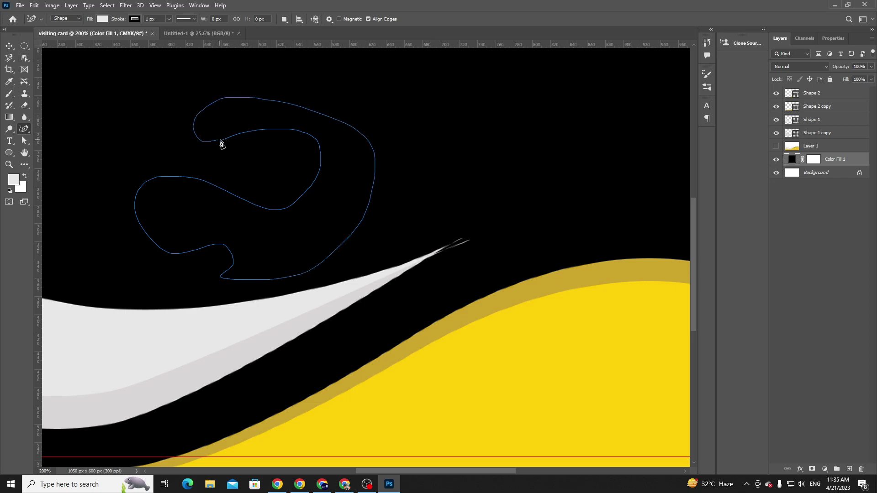
drag(346, 126, 220, 140)
key(ctrl+z)
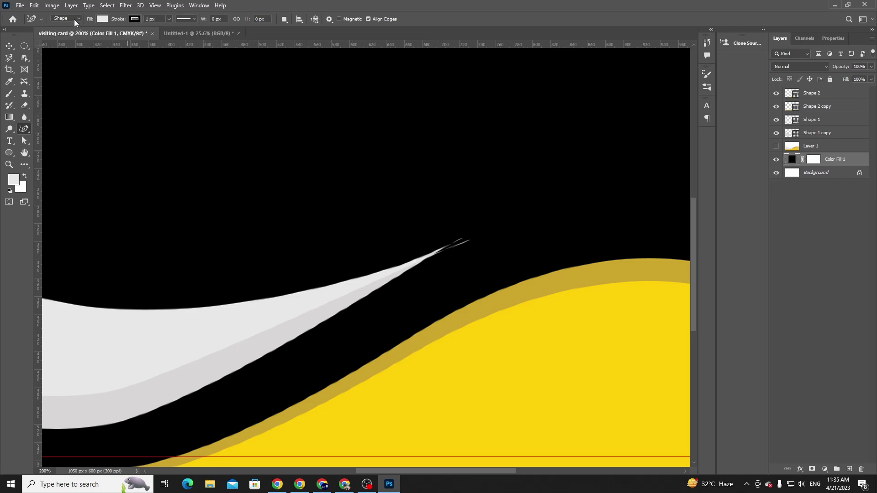
Step: Switch the Freeform Pen's tool mode from Shape to Path
click(74, 19)
click(62, 29)
scroll(342, 129, down, 1)
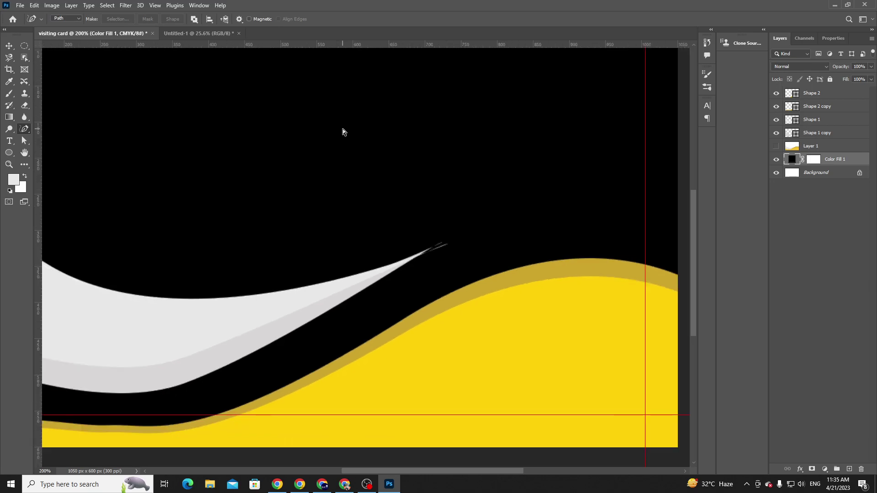
scroll(343, 129, down, 3)
scroll(228, 213, up, 1)
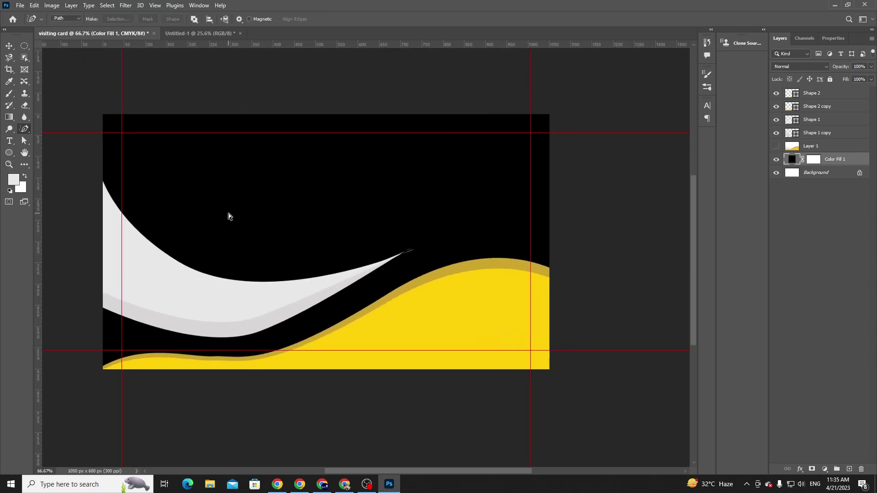
scroll(228, 212, up, 3)
drag(229, 211, 423, 270)
scroll(332, 247, down, 1)
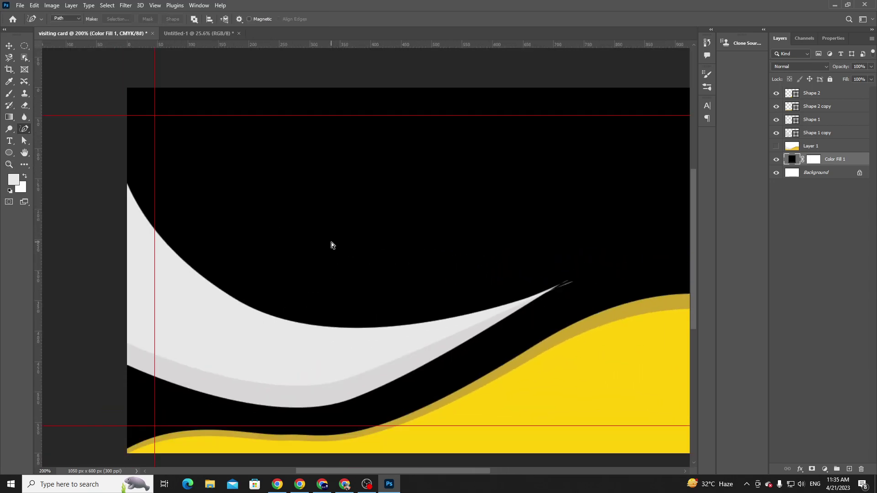
scroll(332, 247, down, 1)
Step: Trace a test path along the white swoosh's top edge, then discard it, keeping Color Fill 1
mouse_move(187, 201)
mouse_down()
mouse_move(522, 288)
mouse_move(450, 332)
mouse_move(278, 358)
mouse_move(186, 290)
mouse_move(191, 213)
mouse_up()
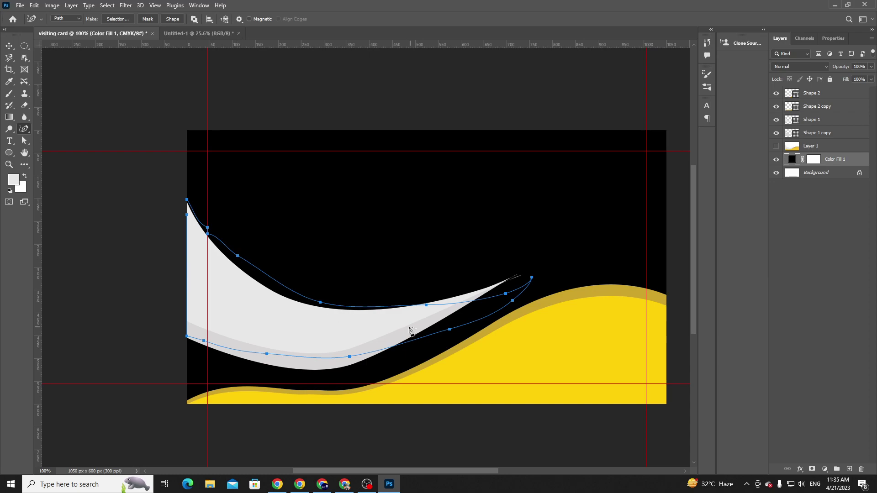
key(Delete)
key(Delete)
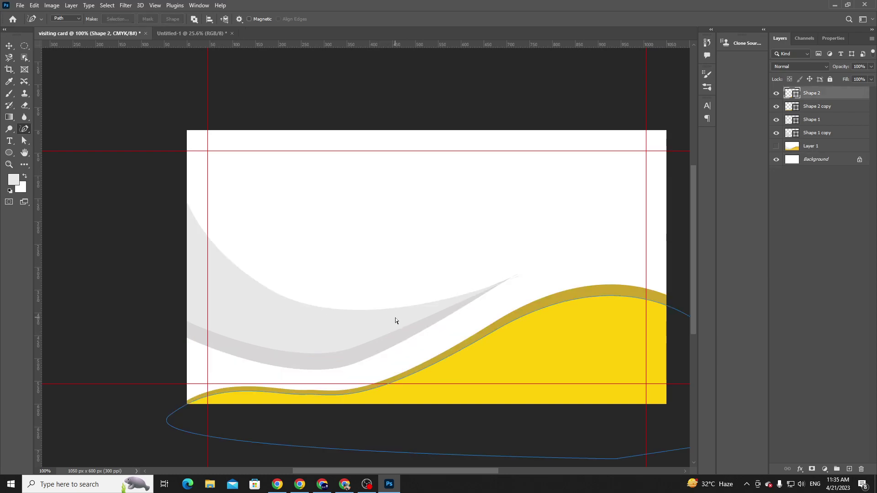
key(ctrl+z)
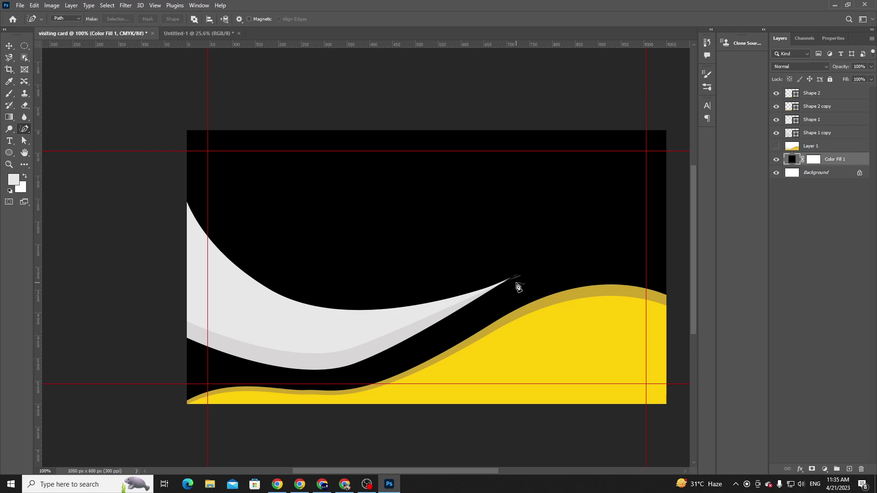
Step: Draw a looping freehand path above the swoosh with the Freeform Pen, then undo it
scroll(518, 286, up, 1)
scroll(519, 287, up, 2)
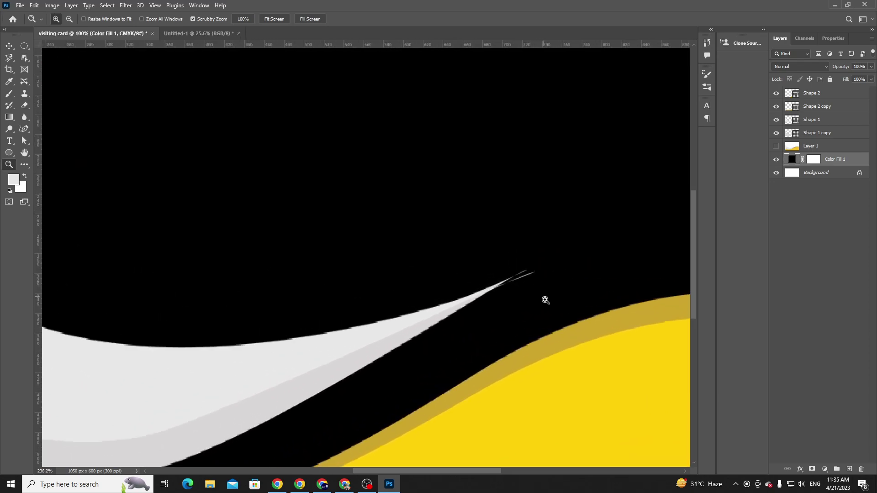
scroll(520, 295, up, 2)
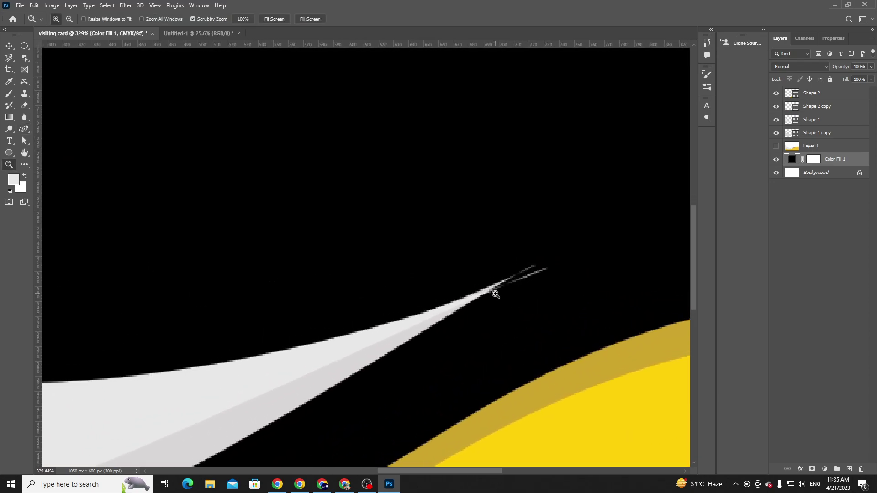
scroll(494, 290, down, 2)
scroll(469, 287, down, 3)
right_click(25, 131)
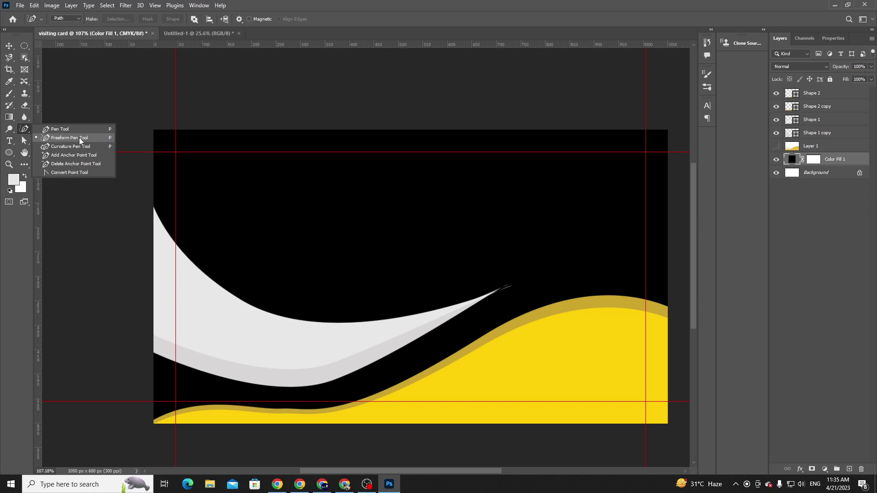
click(80, 139)
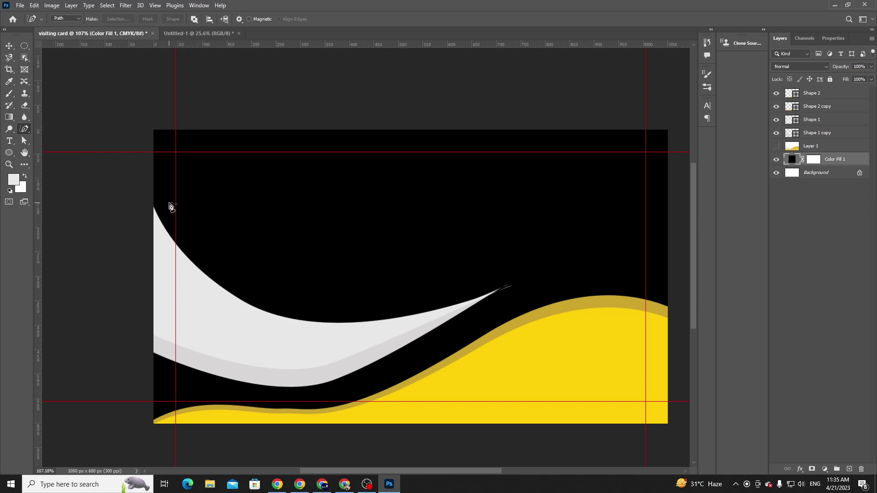
mouse_move(313, 173)
mouse_down()
mouse_move(382, 252)
mouse_move(327, 188)
mouse_up()
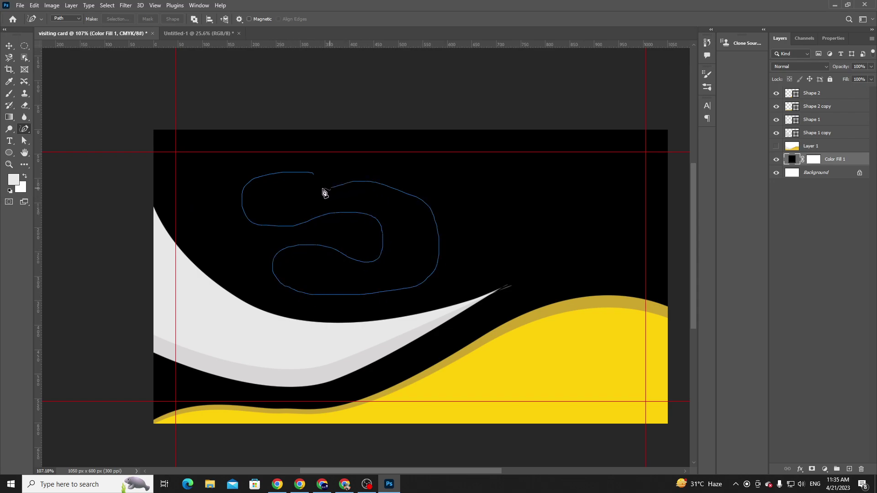
drag(324, 192, 303, 177)
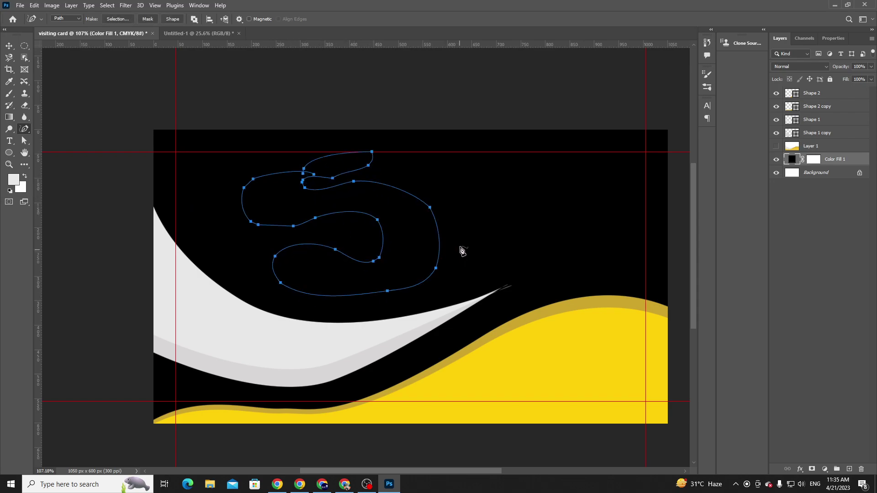
key(ctrl+z)
Step: Sketch a freehand spiral toward the white swoosh tip and discard it
mouse_move(407, 216)
mouse_down()
mouse_move(400, 242)
mouse_move(326, 223)
mouse_up()
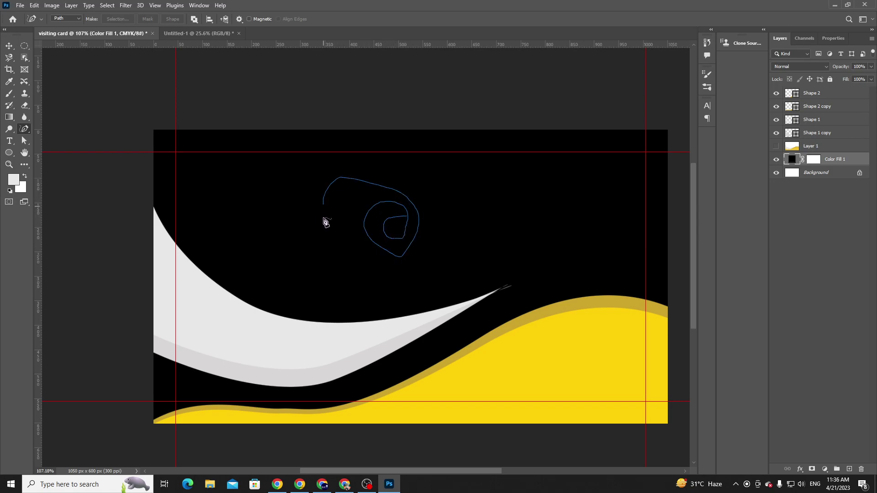
drag(326, 222, 523, 240)
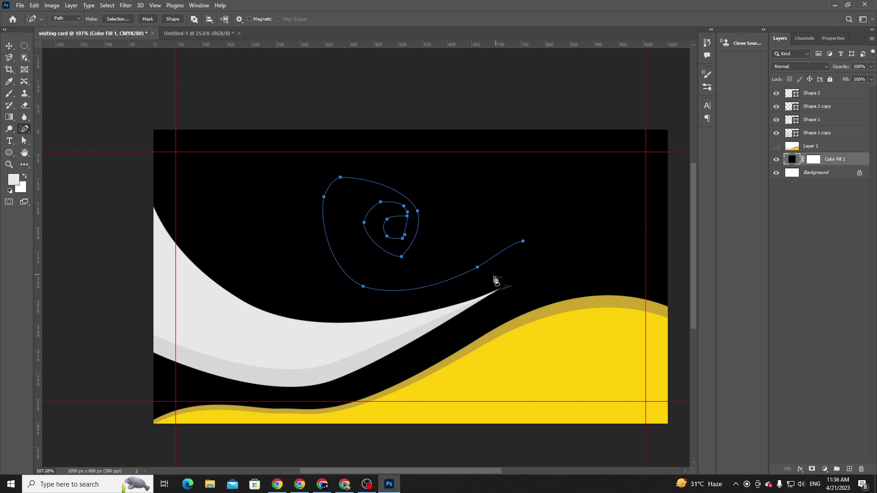
key(ctrl+z)
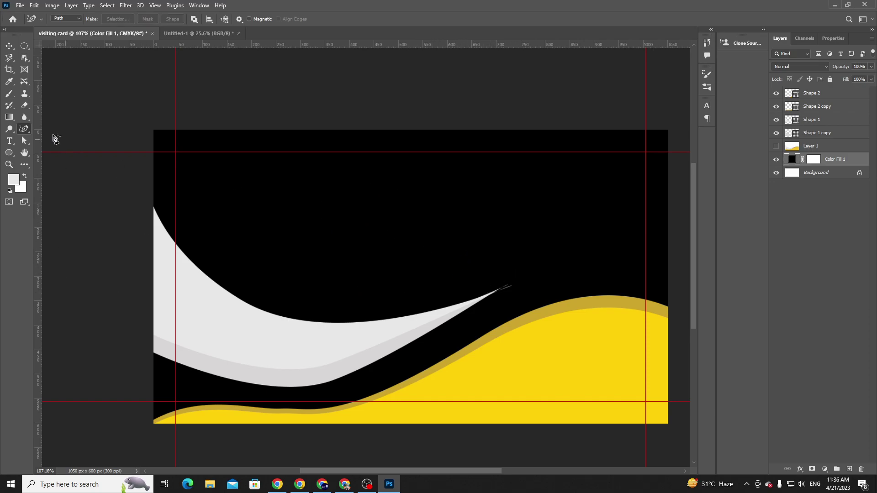
Step: Draw a three-anchor arc with the Curvature Pen, then delete it anchor by anchor
right_click(28, 130)
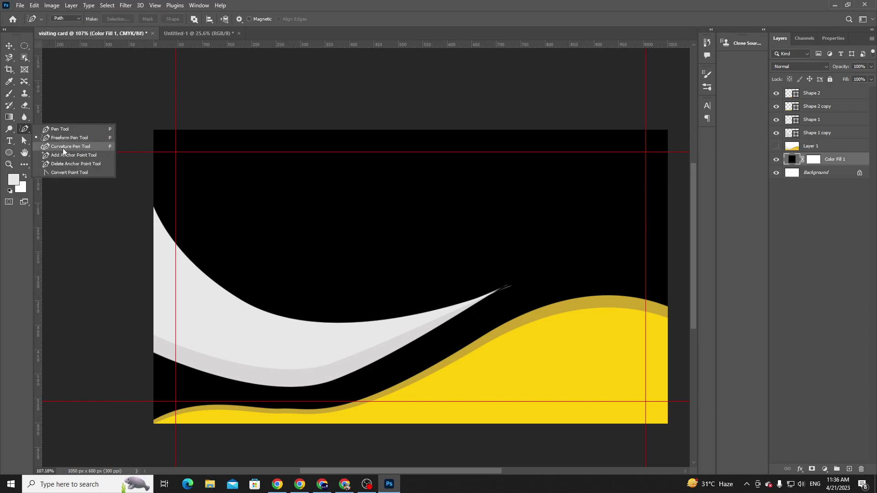
click(64, 149)
right_click(24, 129)
click(69, 147)
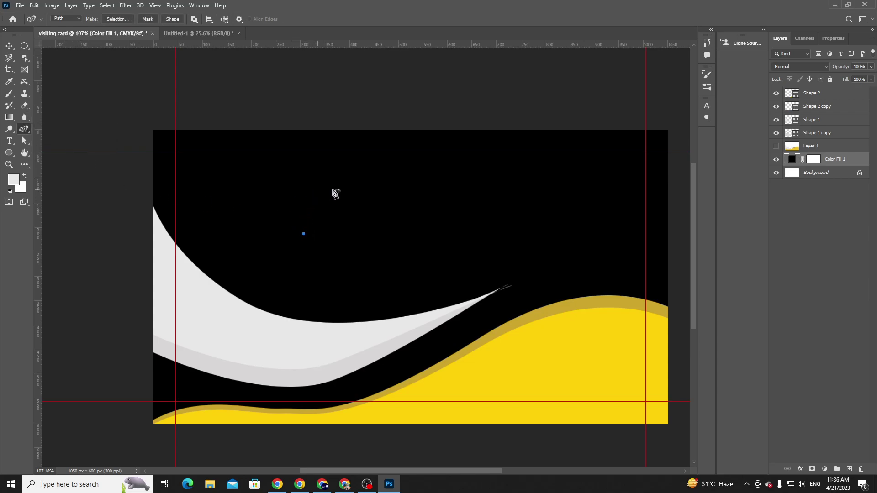
click(420, 192)
click(419, 265)
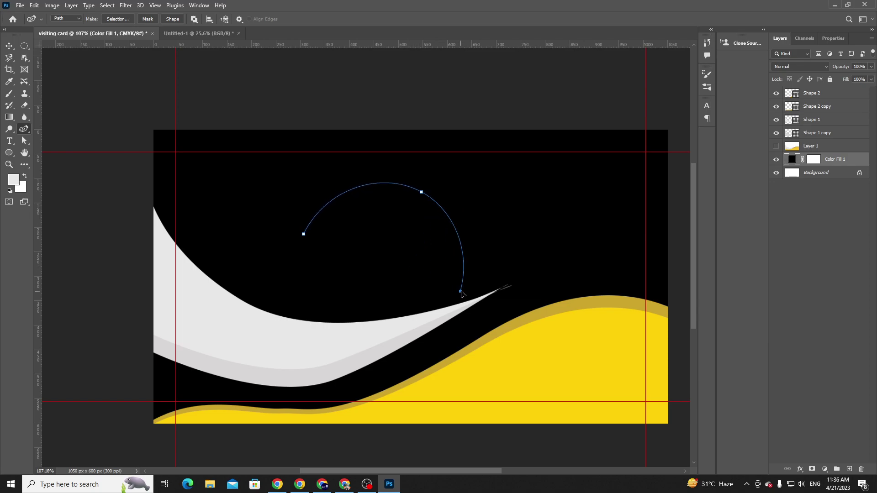
click(292, 253)
mouse_move(293, 252)
mouse_down()
mouse_move(513, 235)
mouse_move(346, 260)
mouse_up()
key(BackSpace)
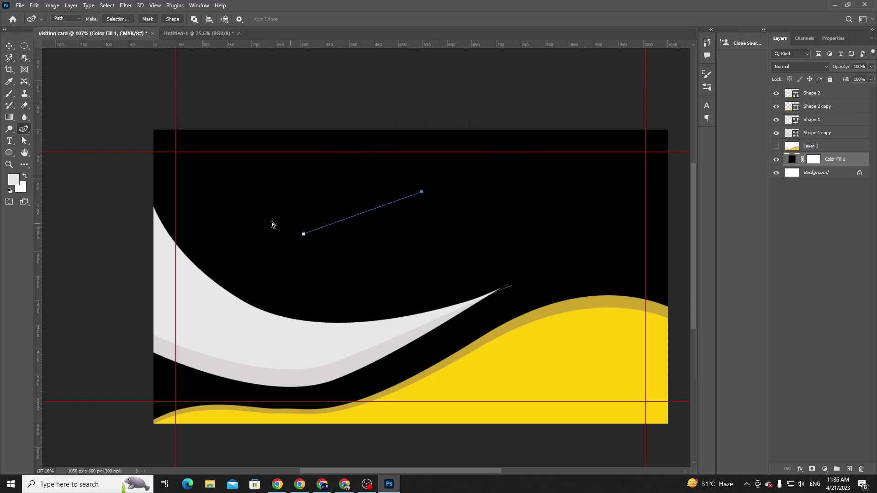
key(BackSpace)
key(BackSpace)
Step: Start a new curved path above the swoosh, bending it into an arc and dropping a misplaced anchor
click(290, 211)
click(425, 185)
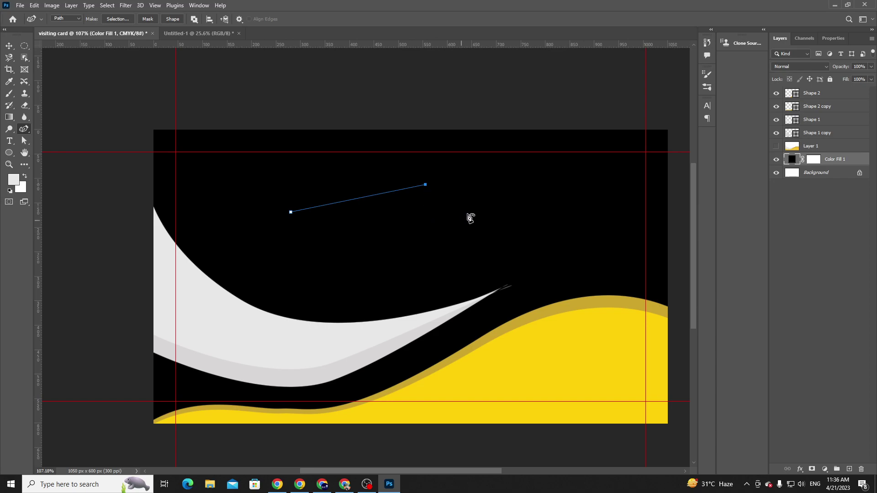
mouse_move(425, 185)
mouse_down()
mouse_move(449, 209)
mouse_move(411, 208)
mouse_move(408, 181)
mouse_up()
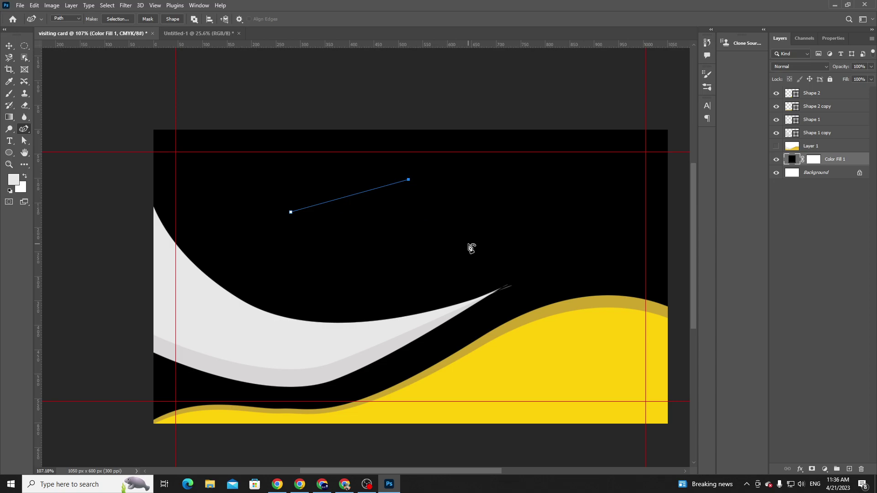
click(466, 259)
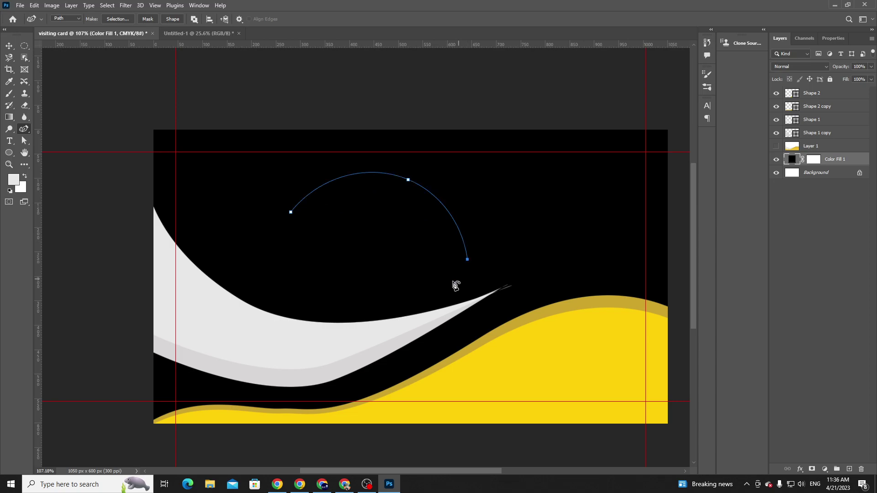
drag(467, 260, 455, 262)
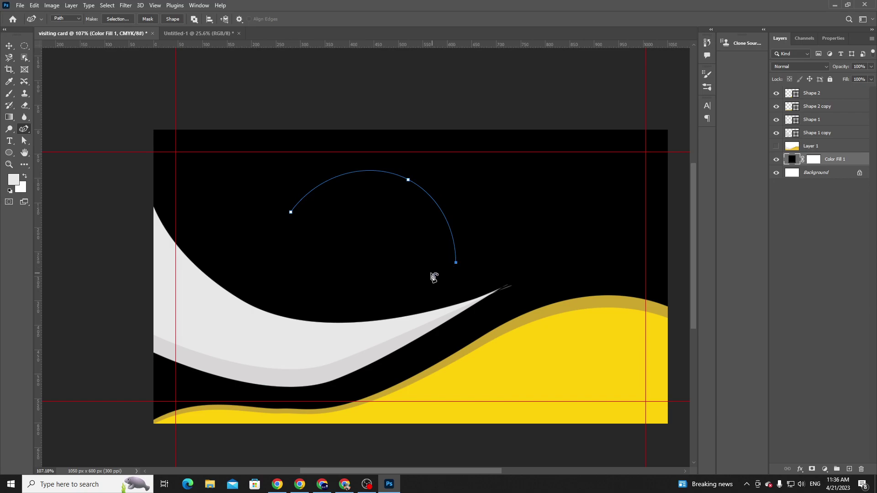
click(351, 266)
drag(350, 266, 256, 273)
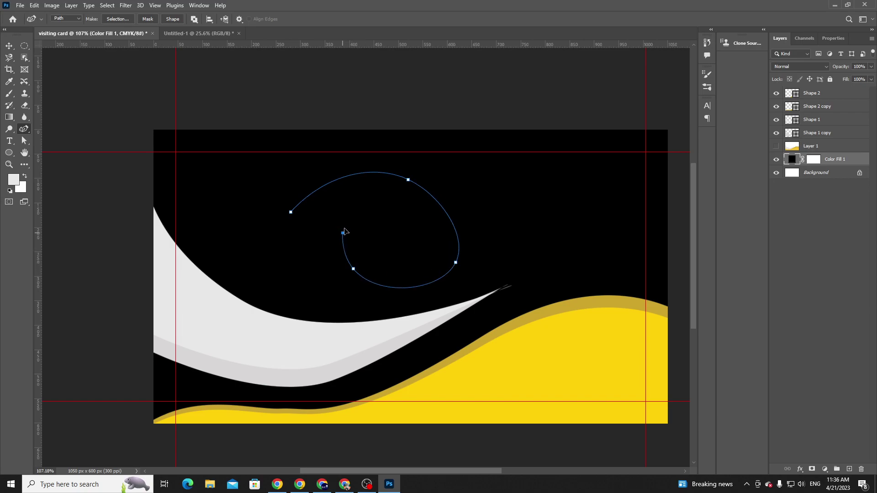
click(175, 293)
key(ctrl+z)
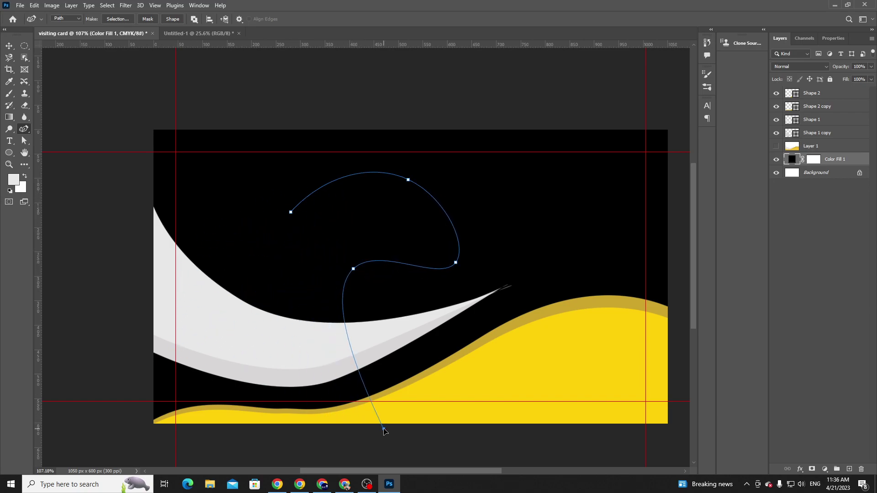
Step: Add anchors near the arc and toward the swoosh, try corner points, then restore smooth curves
click(426, 287)
mouse_move(426, 287)
mouse_down()
mouse_move(449, 265)
mouse_move(441, 295)
mouse_up()
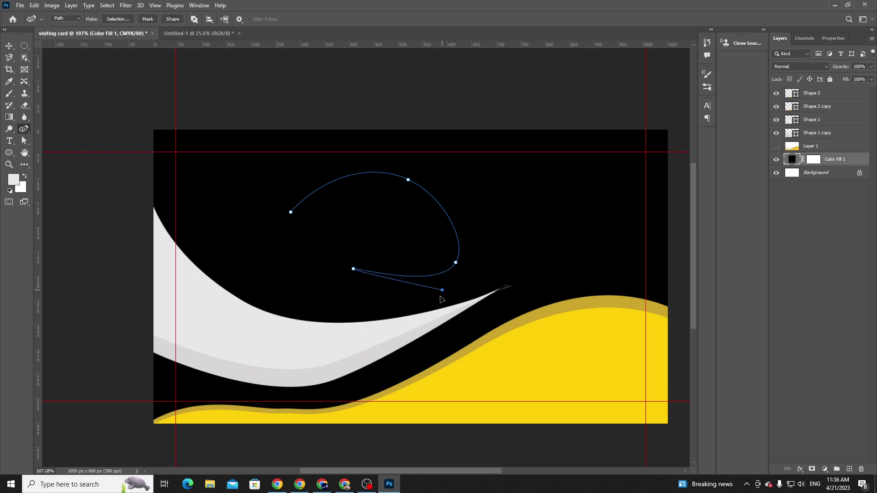
click(393, 345)
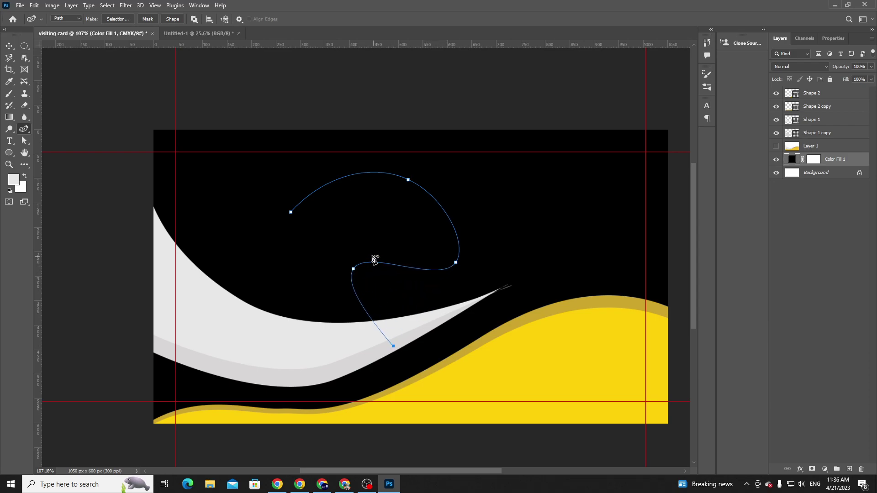
alt+click(354, 269)
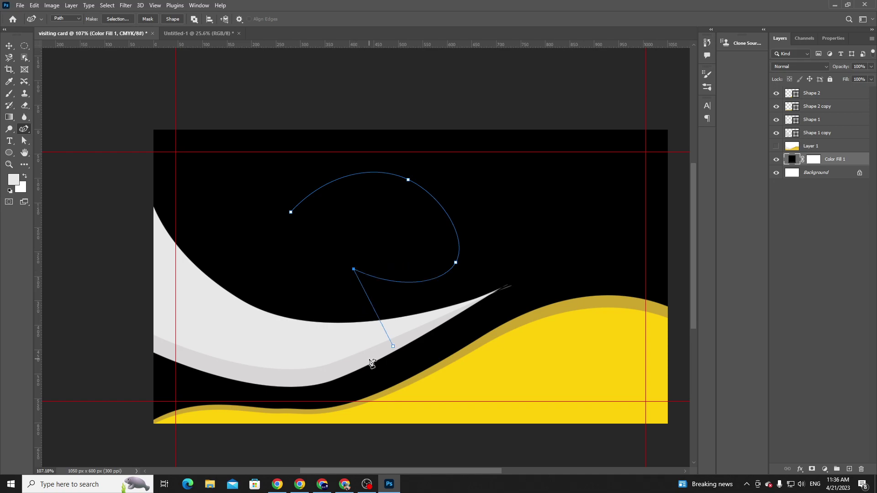
alt+click(455, 262)
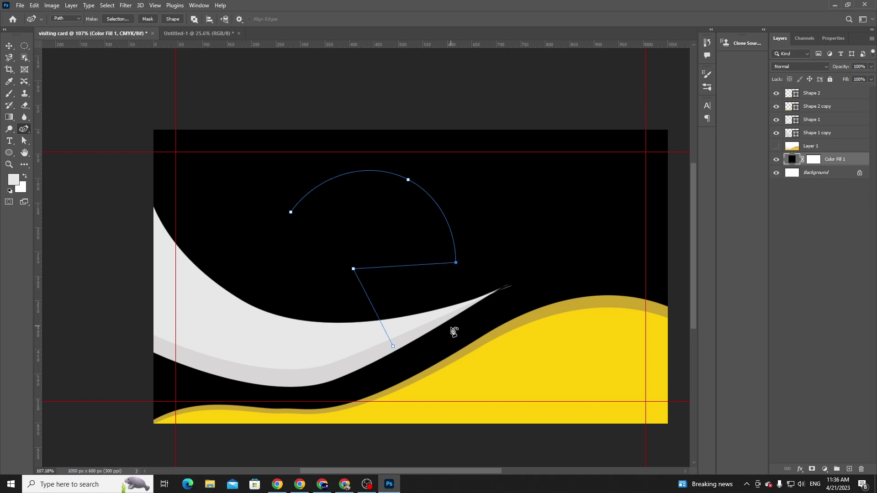
alt+click(408, 180)
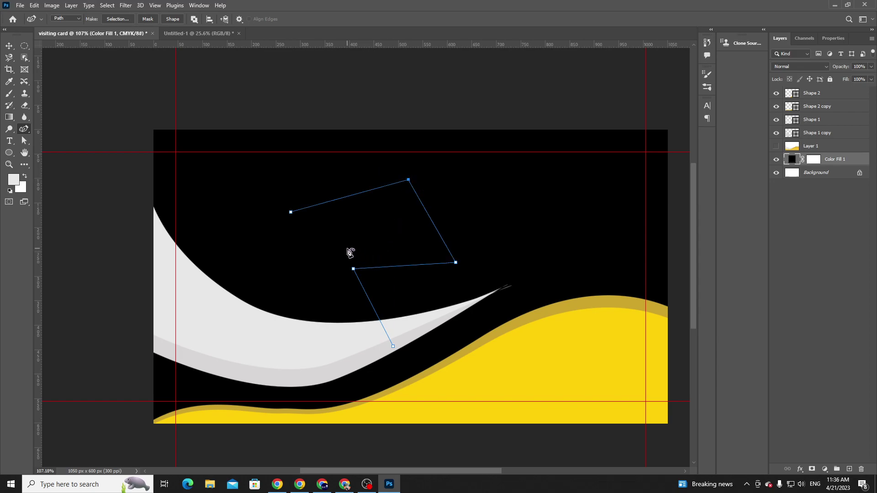
key(ctrl+z)
key(ctrl+z)
key(ctrl+z)
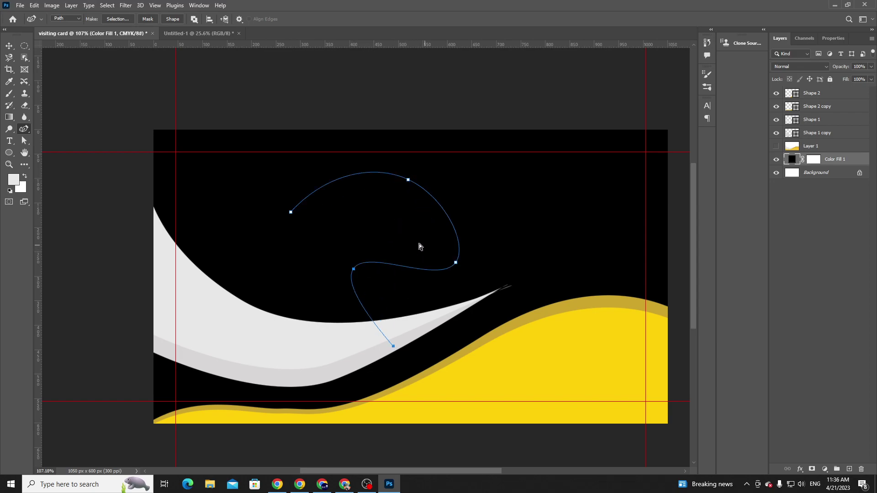
Step: Loop the path leftward back toward its start, then undo back to two straight anchors
click(322, 301)
click(289, 293)
click(289, 249)
click(311, 228)
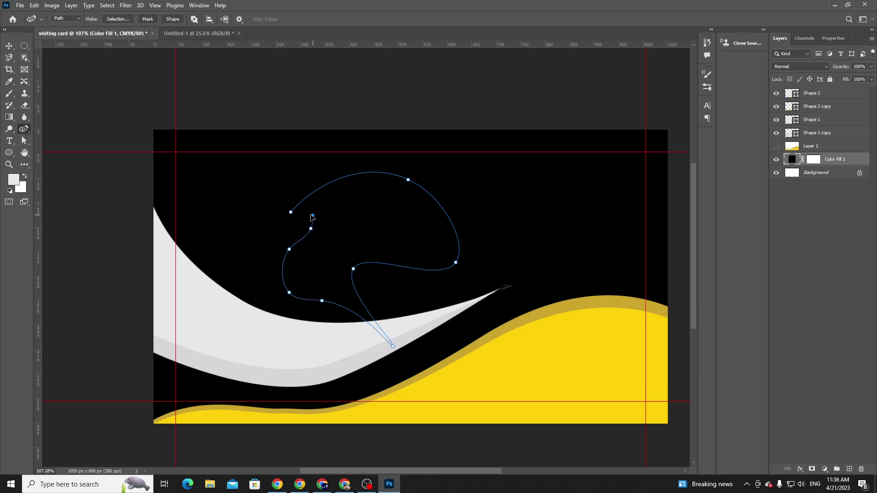
key(ctrl+z)
key(ctrl+z)
key(ctrl+z)
key(ctrl+z)
key(ctrl+z)
key(ctrl+z)
key(ctrl+z)
key(ctrl+z)
key(ctrl+z)
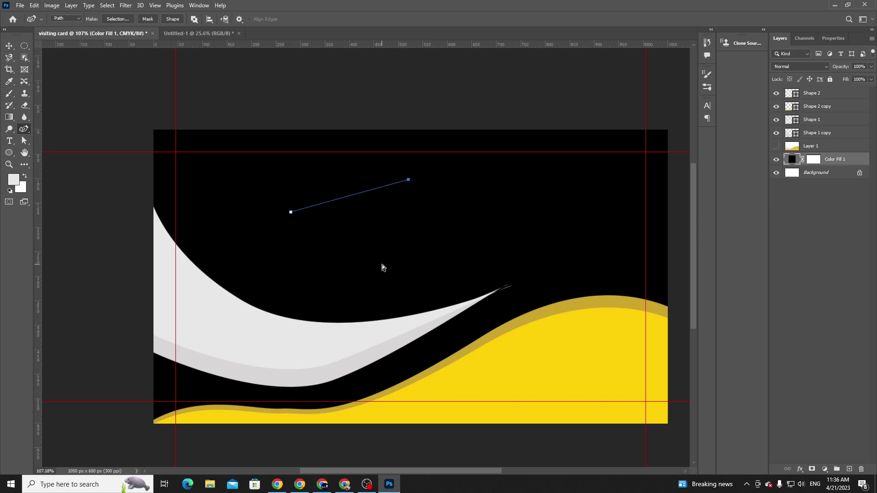
key(ctrl+z)
key(ctrl+z)
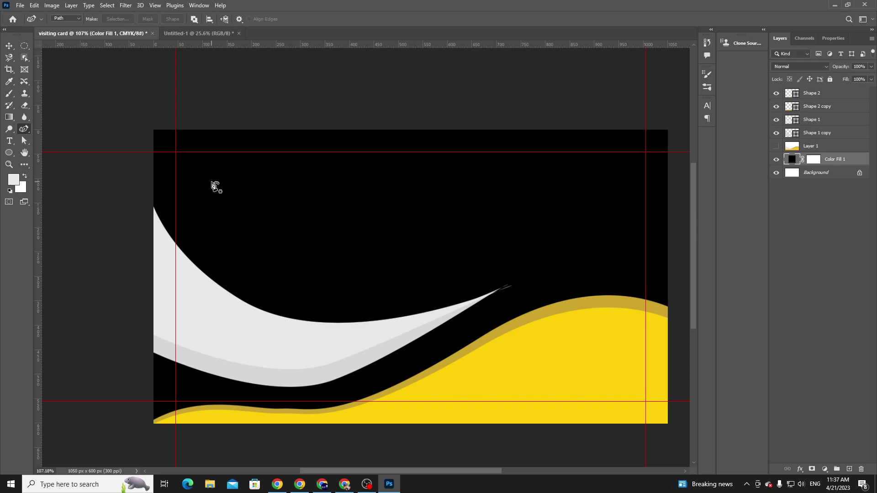
Step: Draw a fresh four-anchor curved path from the top left, undoing the attempt to close it
click(216, 165)
click(340, 188)
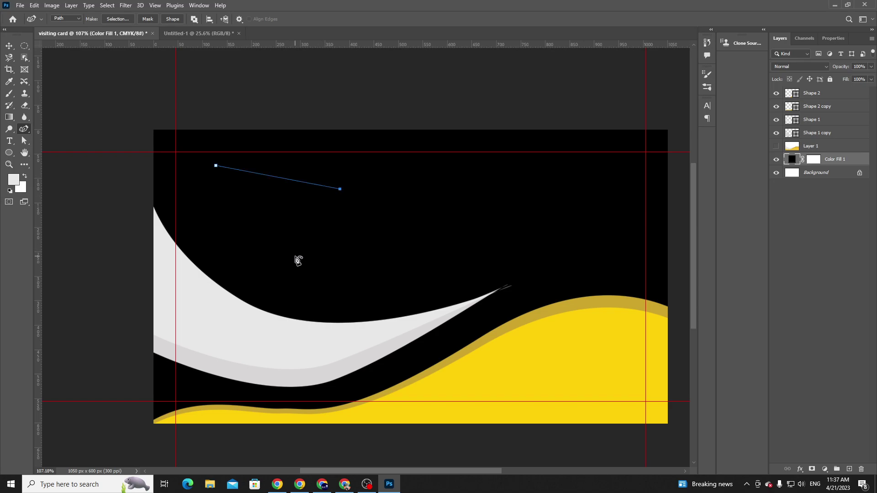
click(268, 274)
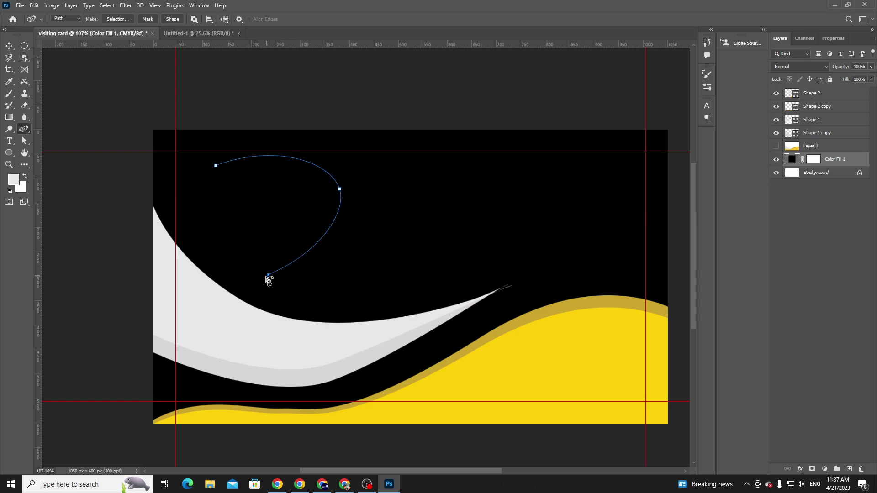
click(412, 341)
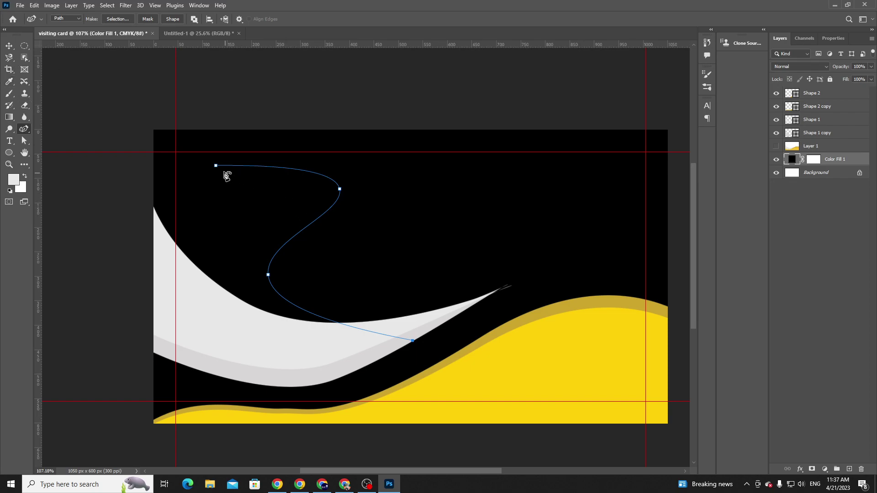
mouse_move(215, 166)
mouse_down()
mouse_move(203, 207)
mouse_move(458, 233)
mouse_move(434, 245)
mouse_up()
key(ctrl+z)
Step: Reposition the path's anchors, make the lower one a corner, and undo closing it
drag(412, 340, 409, 291)
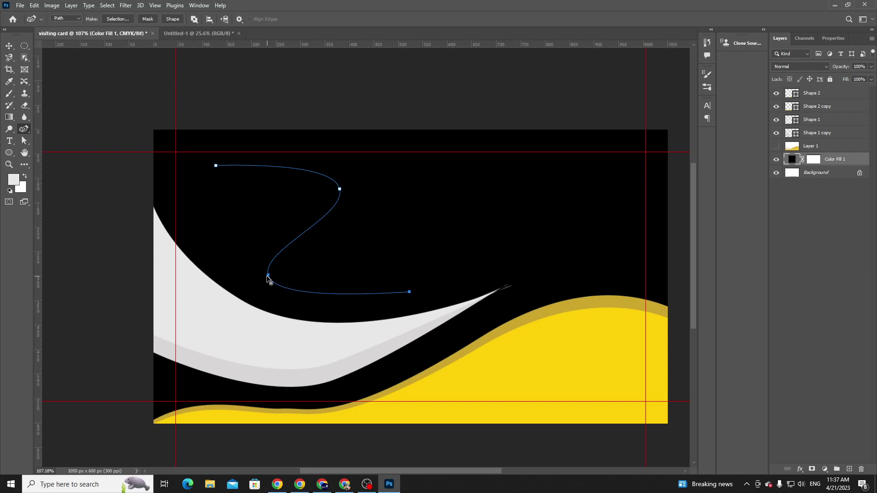
drag(268, 276, 261, 288)
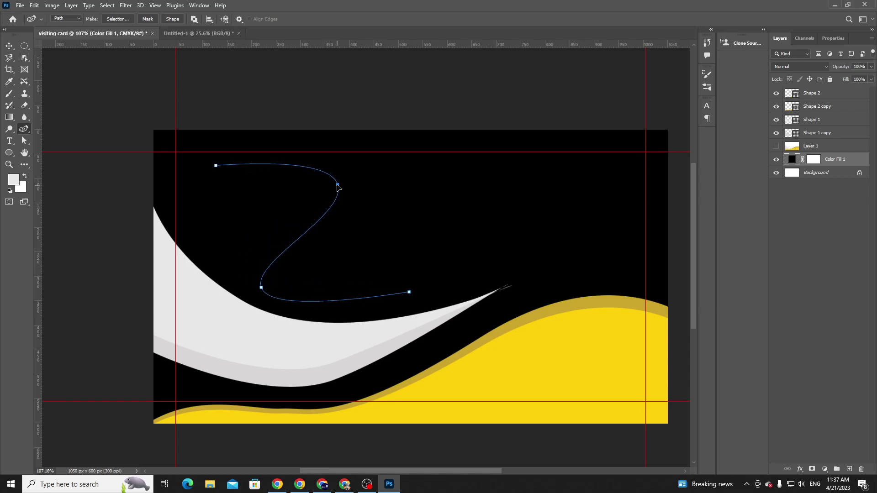
drag(340, 189, 332, 177)
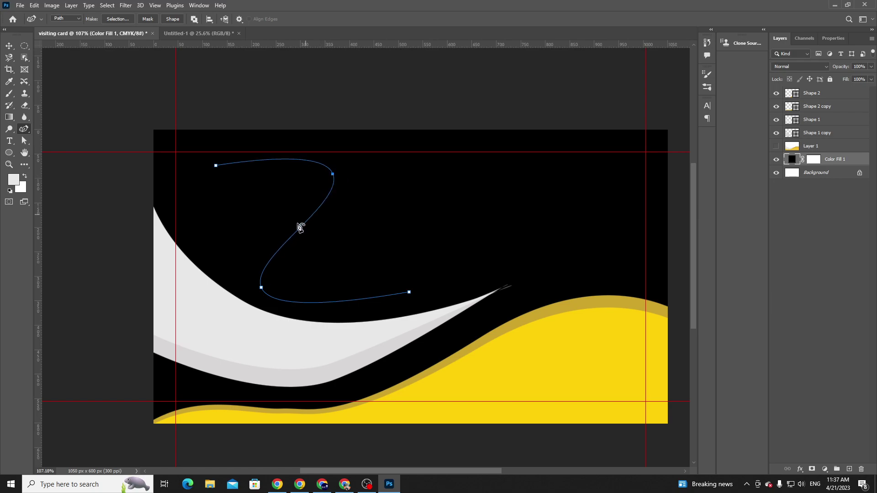
click(261, 288)
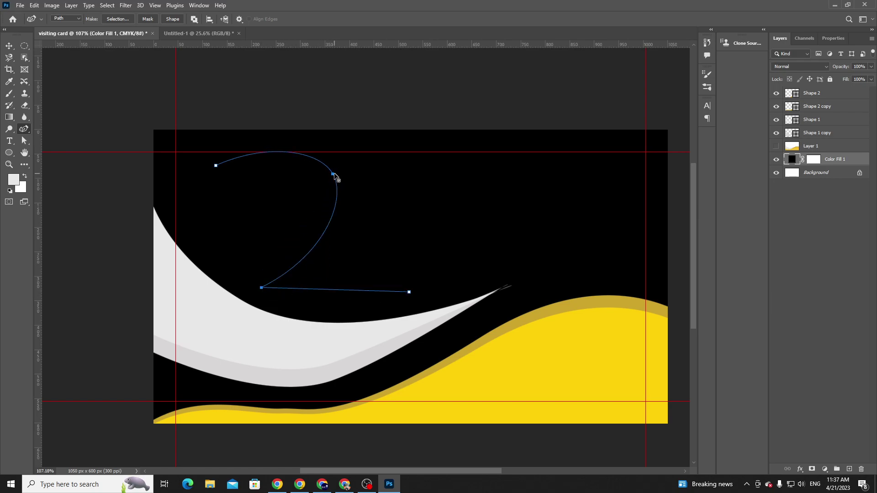
drag(333, 175, 371, 185)
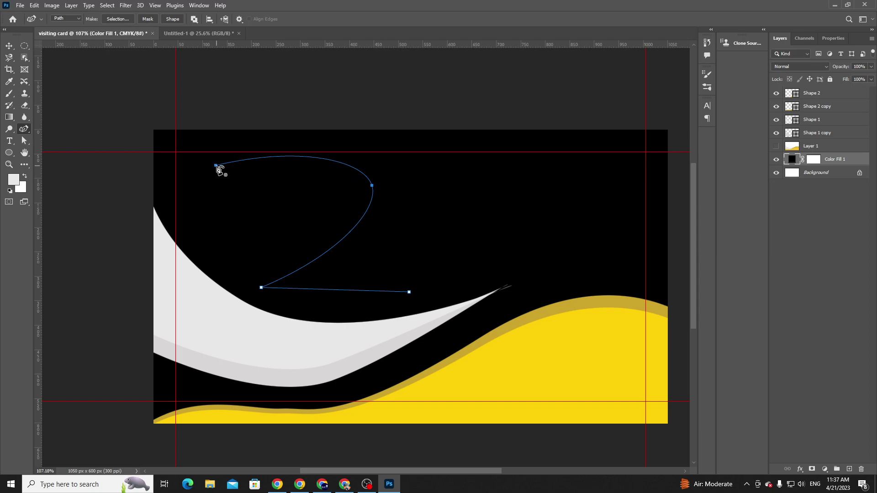
click(216, 167)
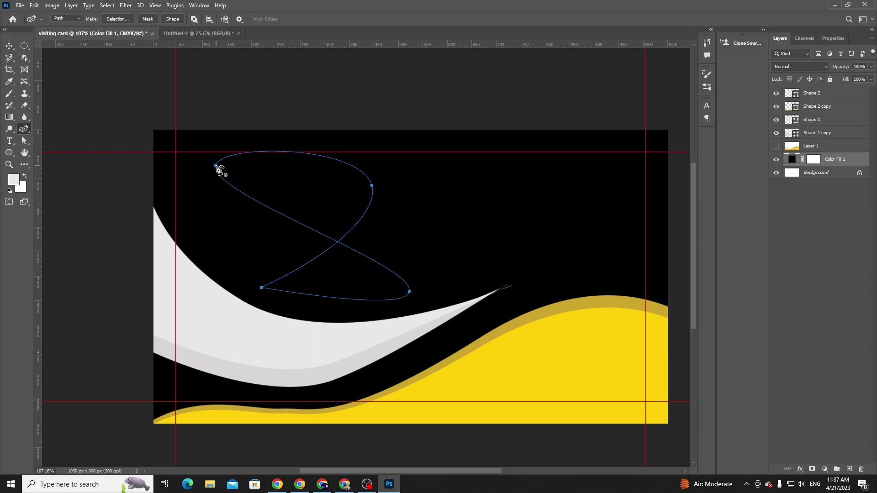
key(ctrl+z)
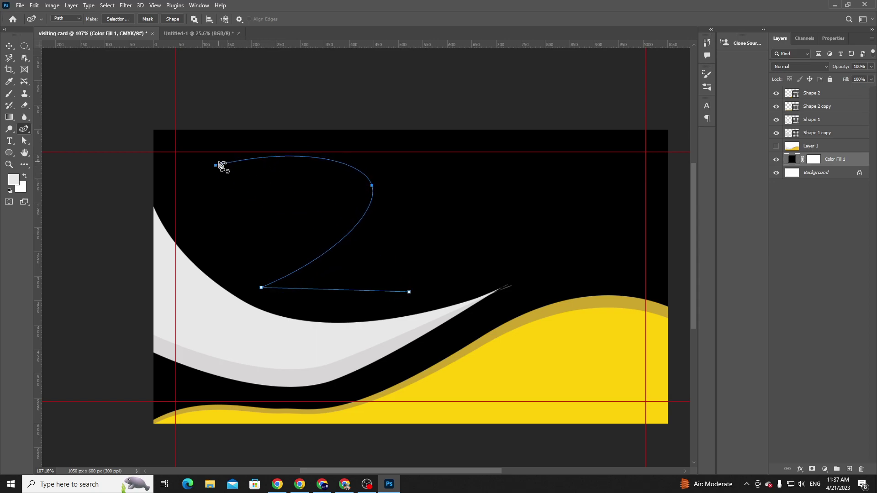
Step: Try moving the top-left anchor and stretching the bottom end, reverting the figure-eight reshape
drag(216, 166, 266, 152)
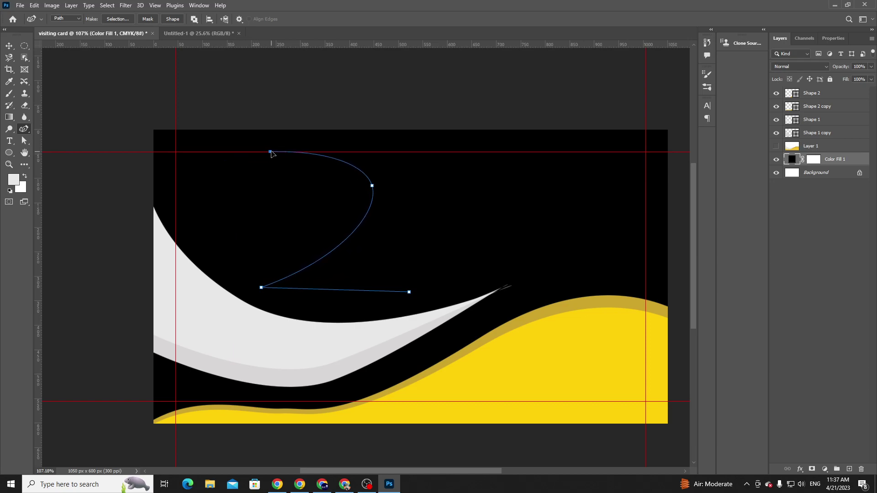
key(ctrl+z)
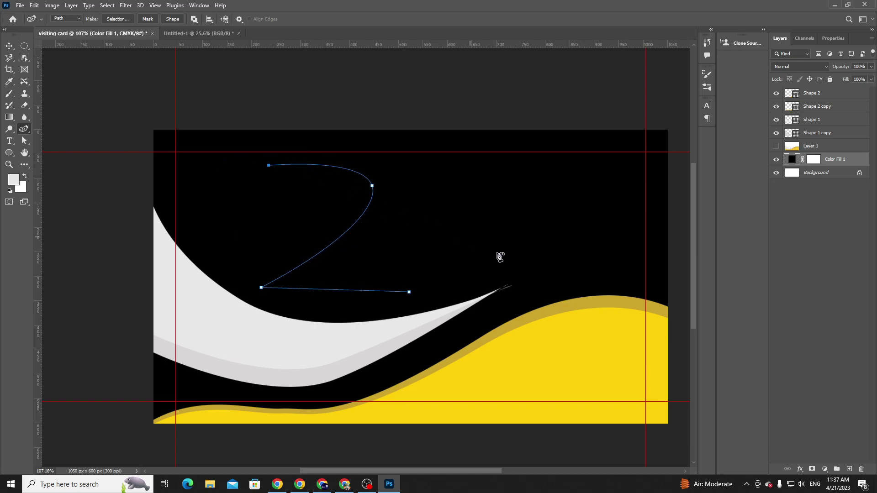
scroll(417, 323, up, 1)
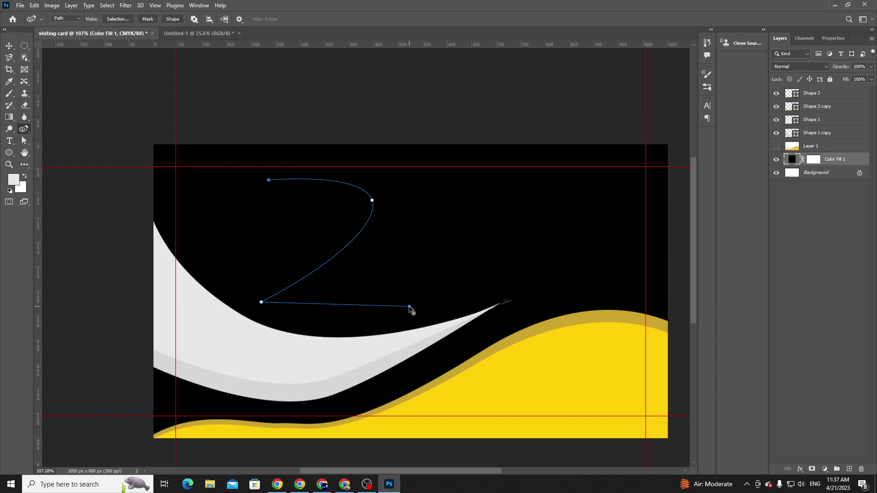
drag(368, 306, 378, 306)
drag(372, 201, 355, 211)
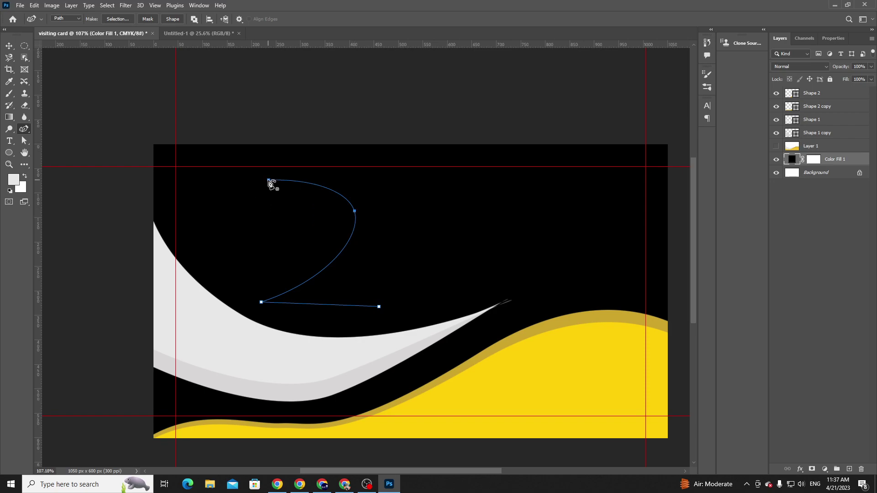
mouse_move(269, 180)
mouse_down()
mouse_move(278, 196)
mouse_move(260, 202)
mouse_move(250, 185)
mouse_up()
key(ctrl+z)
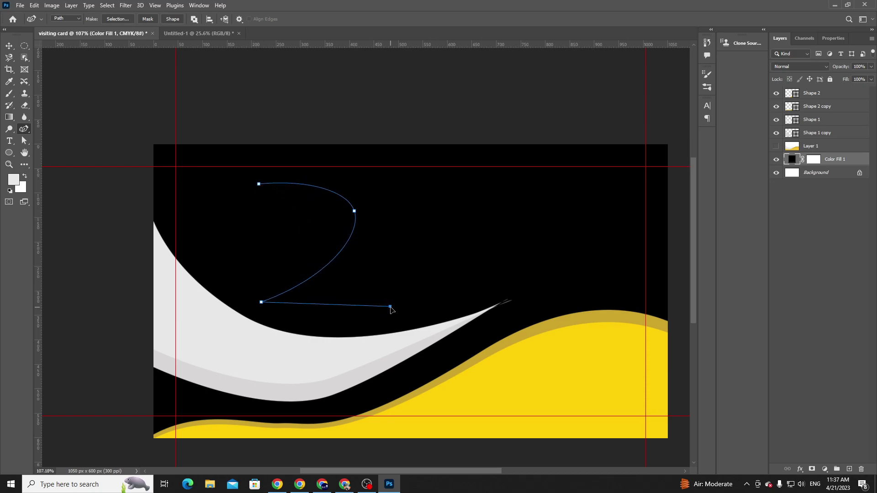
Step: Lower the middle anchor and try adding a top anchor above the canvas, then undo it
drag(356, 210, 356, 217)
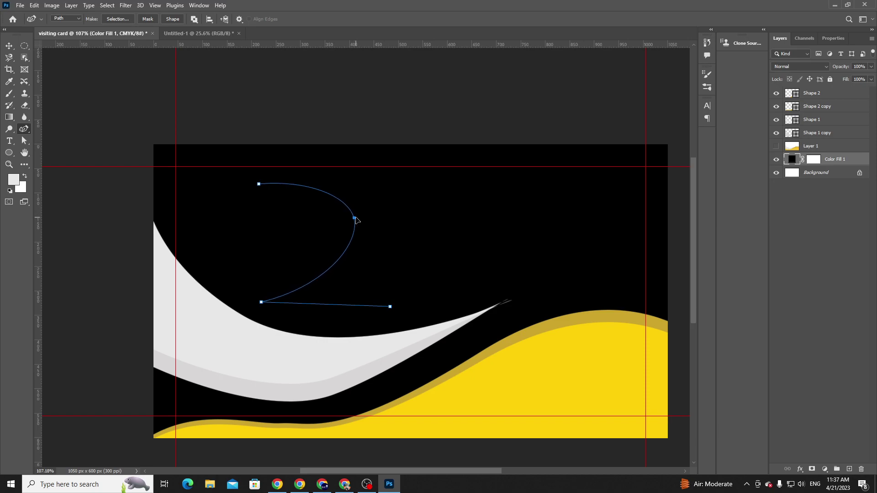
click(382, 91)
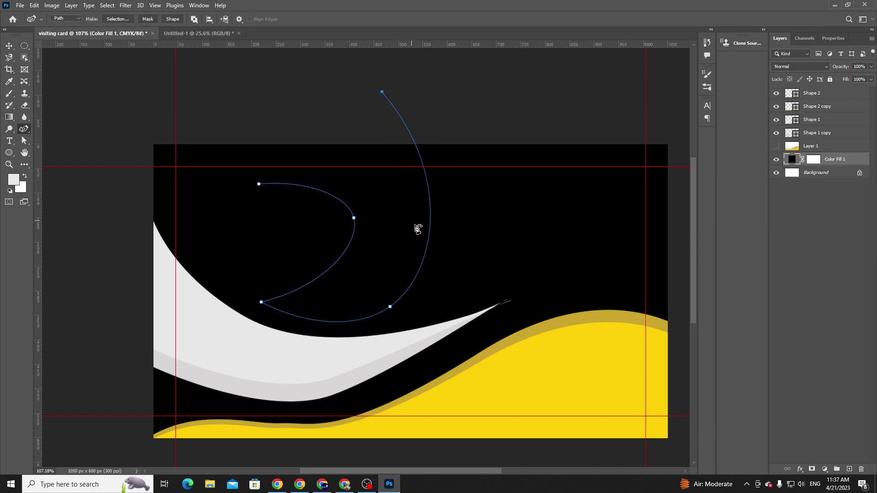
key(ctrl+z)
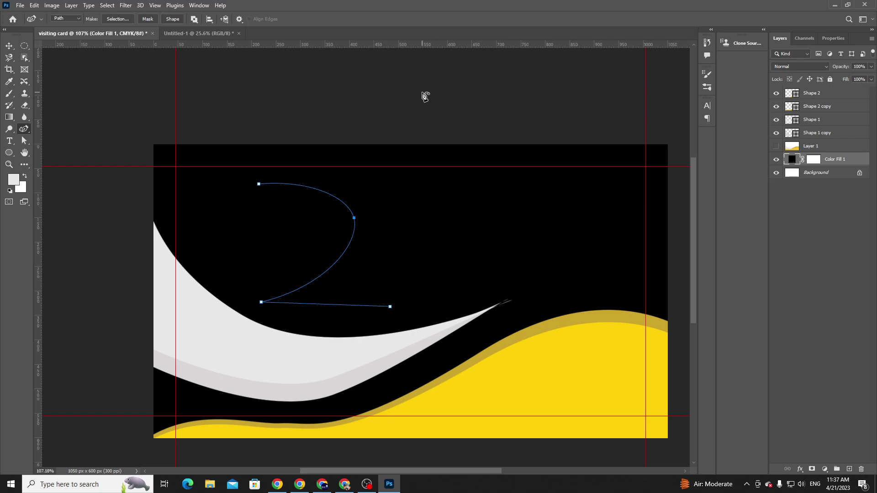
click(422, 92)
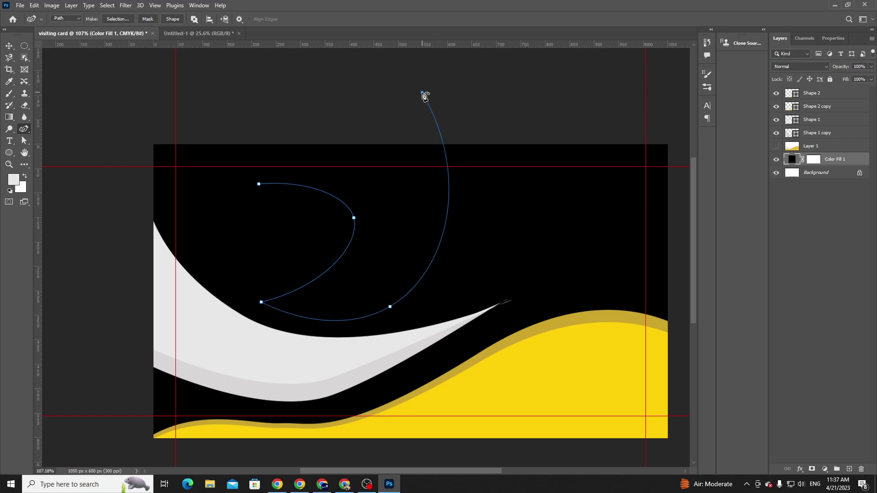
click(259, 184)
key(ctrl+z)
key(ctrl+z)
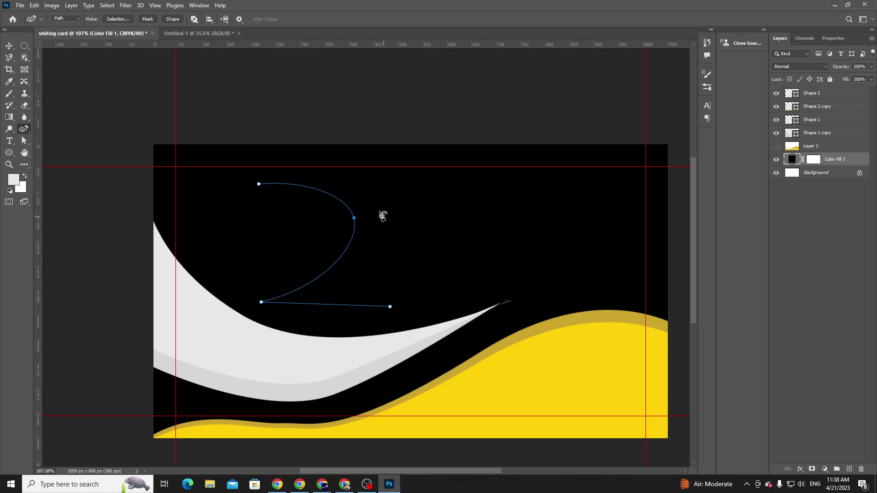
Step: Add and bulge anchors on the lower curve, then step back through the path edits
click(347, 248)
click(329, 270)
click(347, 248)
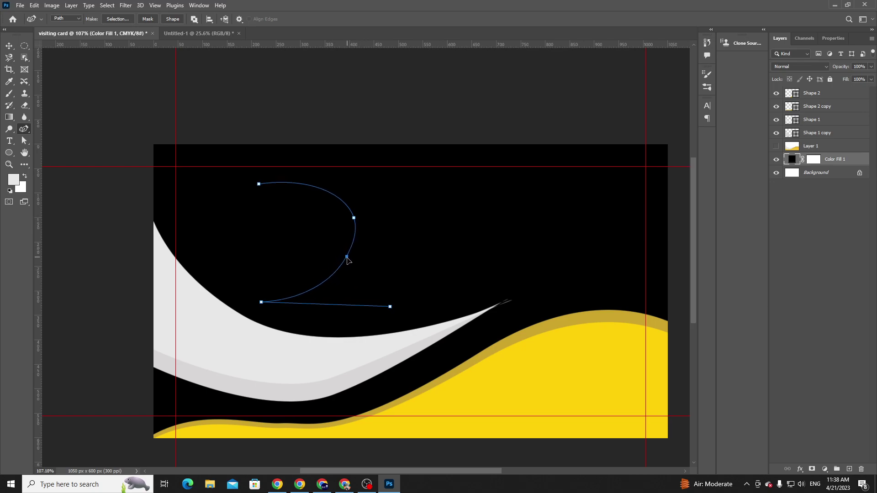
mouse_move(347, 250)
mouse_down()
mouse_move(355, 245)
mouse_move(278, 249)
mouse_up()
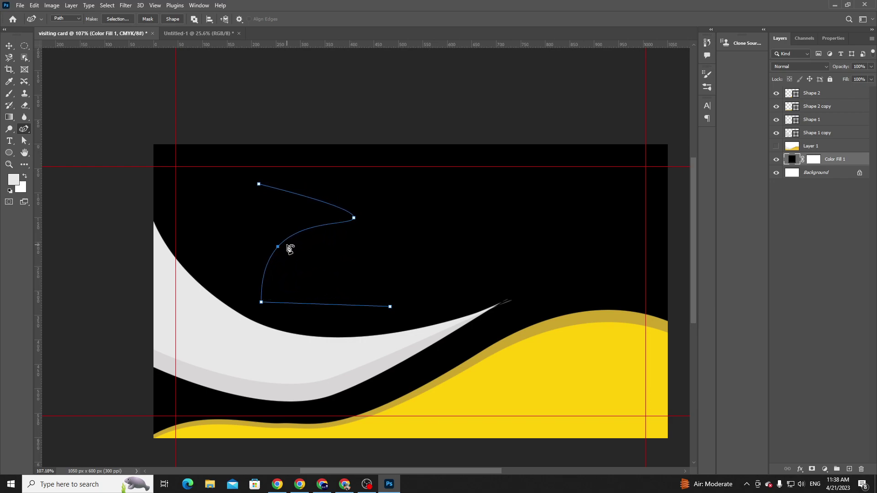
drag(276, 263, 280, 268)
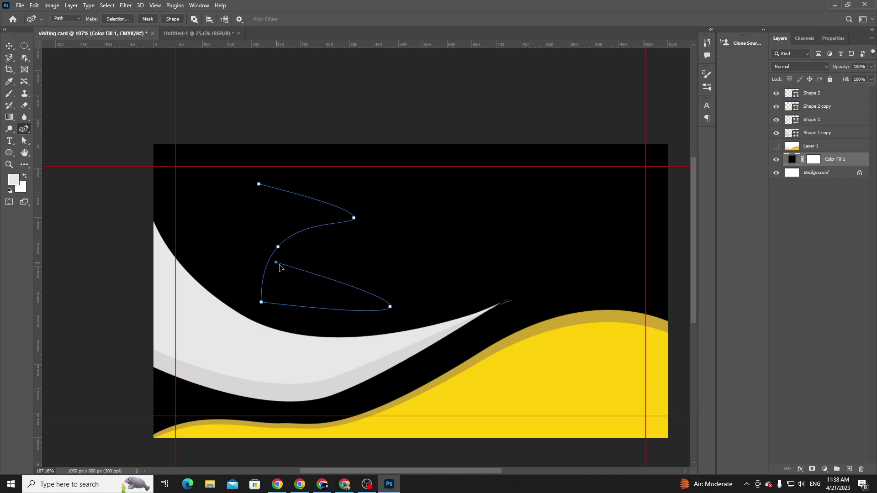
key(ctrl+z)
key(ctrl+z)
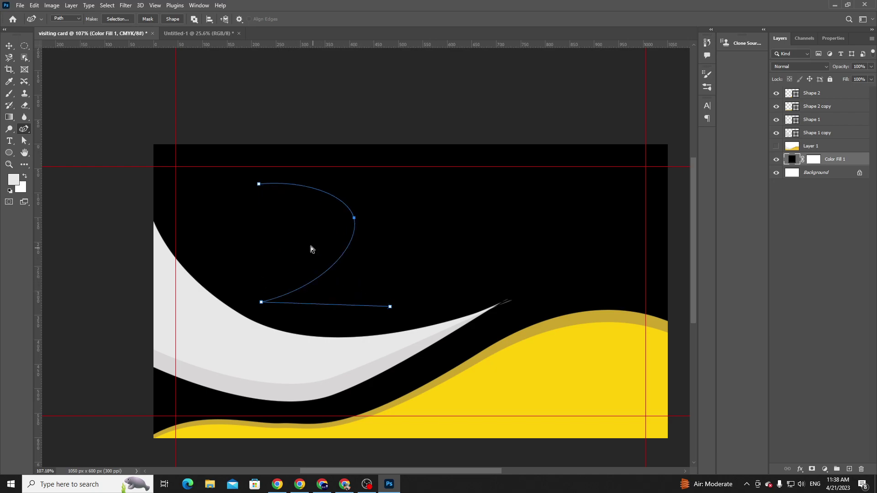
key(ctrl+z)
key(ctrl+z)
key(ctrl+z)
key(ctrl+z)
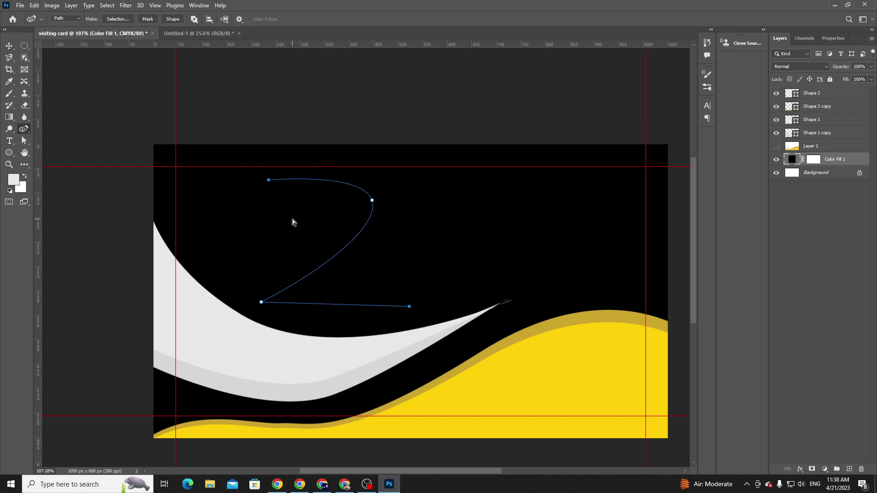
key(ctrl+z)
key(ctrl+z)
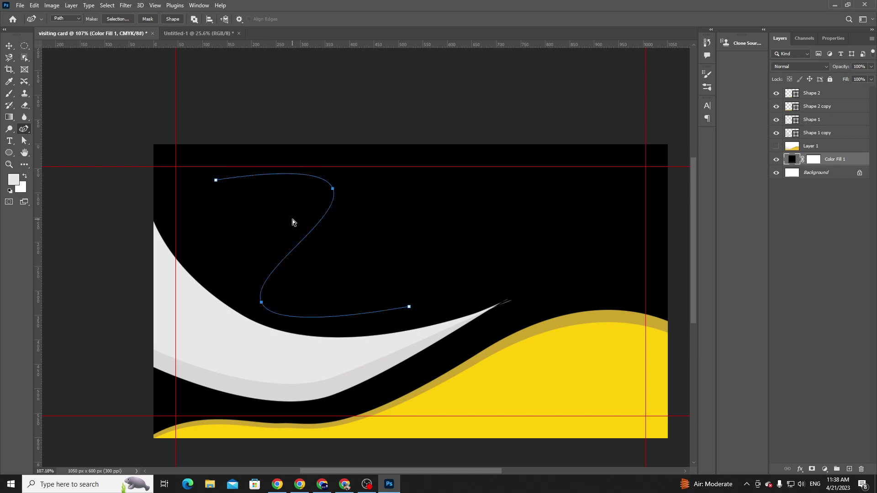
key(ctrl+z)
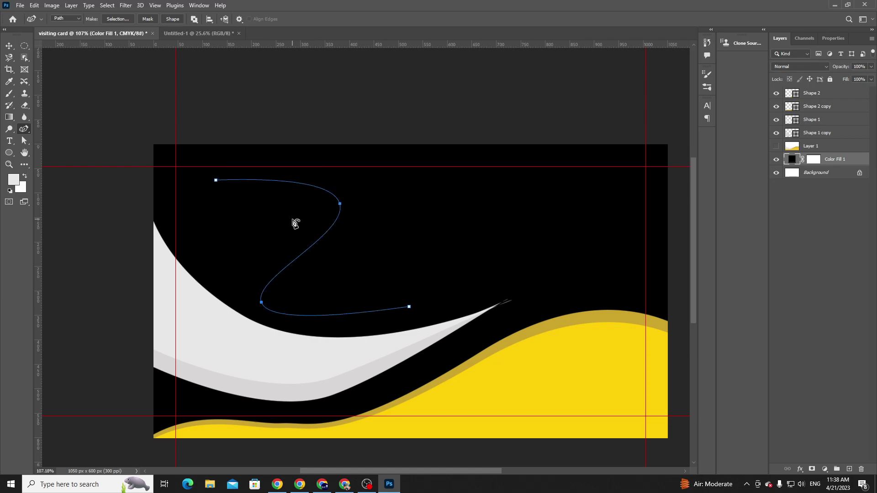
Step: Switch to the Curvature Pen and delete the path with Backspace
right_click(24, 130)
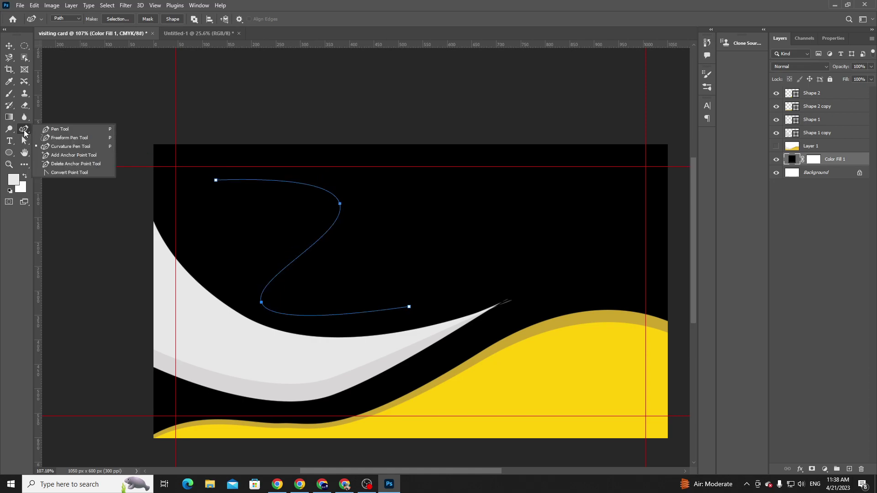
click(61, 147)
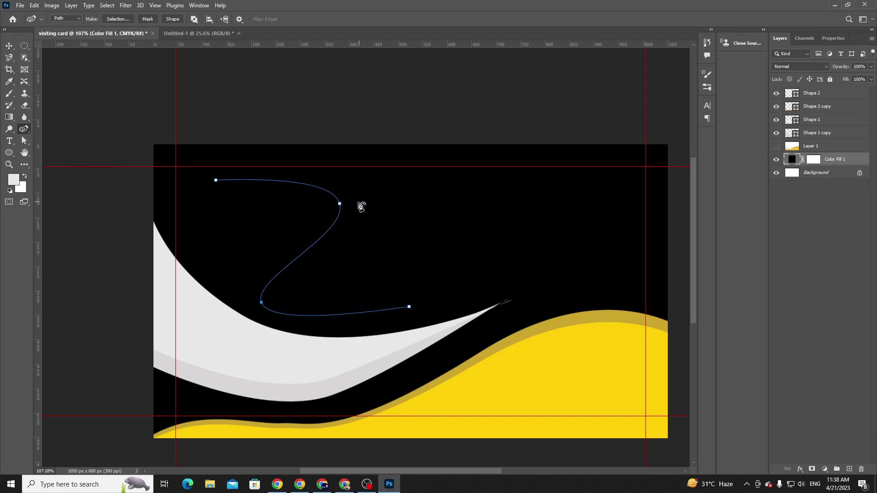
key(BackSpace)
key(BackSpace)
key(BackSpace)
key(BackSpace)
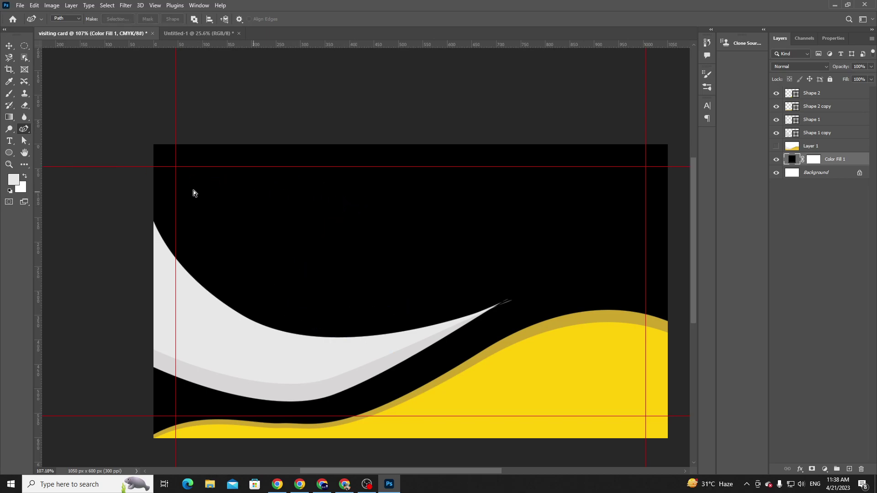
Step: Draw a new curved path above the swoosh with the standard Pen
right_click(24, 132)
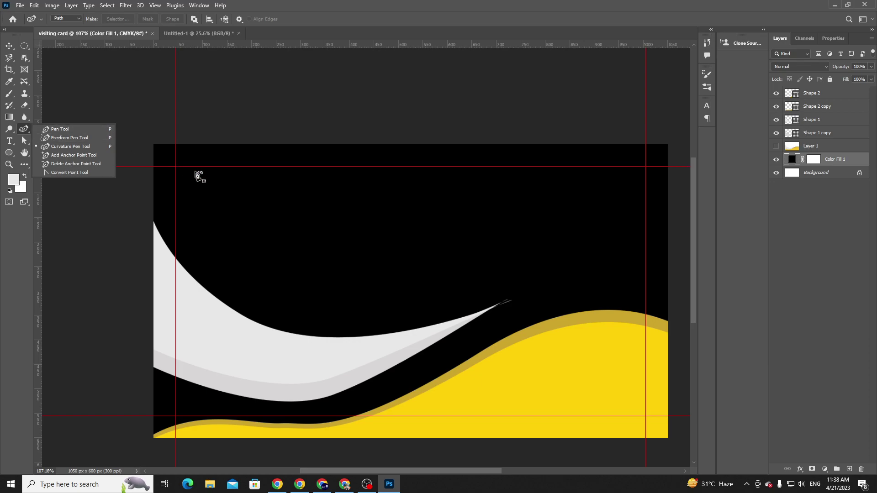
click(64, 129)
click(286, 217)
mouse_move(426, 205)
mouse_down()
mouse_move(529, 269)
mouse_move(518, 258)
mouse_up()
drag(363, 283, 249, 272)
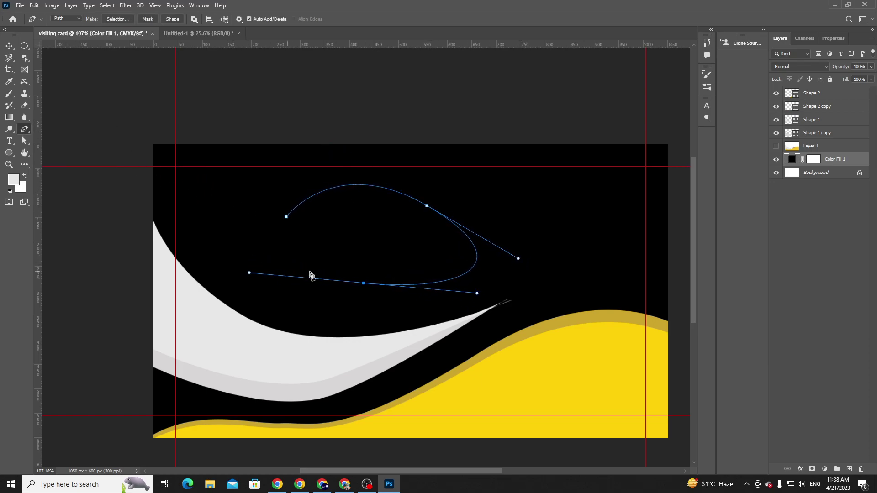
alt+click(363, 283)
Step: Close and bend the hooked path around its last anchor, then undo it
click(420, 215)
click(287, 217)
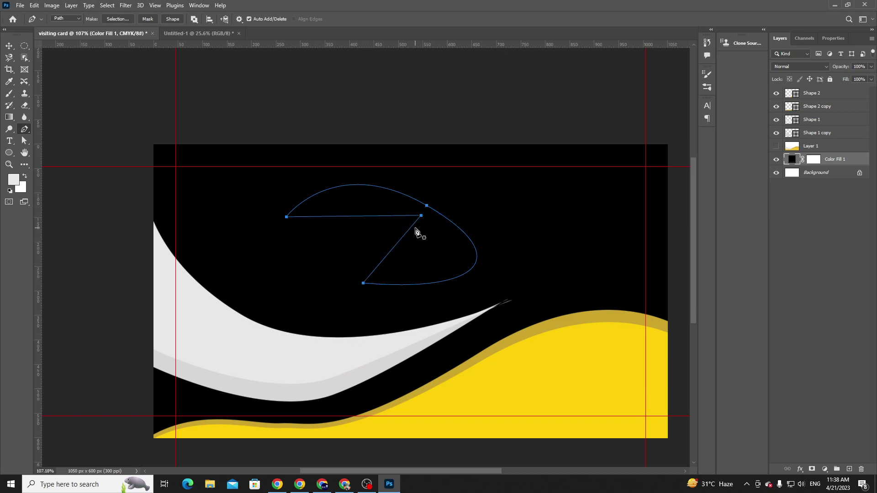
mouse_move(418, 218)
mouse_down()
mouse_move(311, 174)
mouse_move(324, 166)
mouse_up()
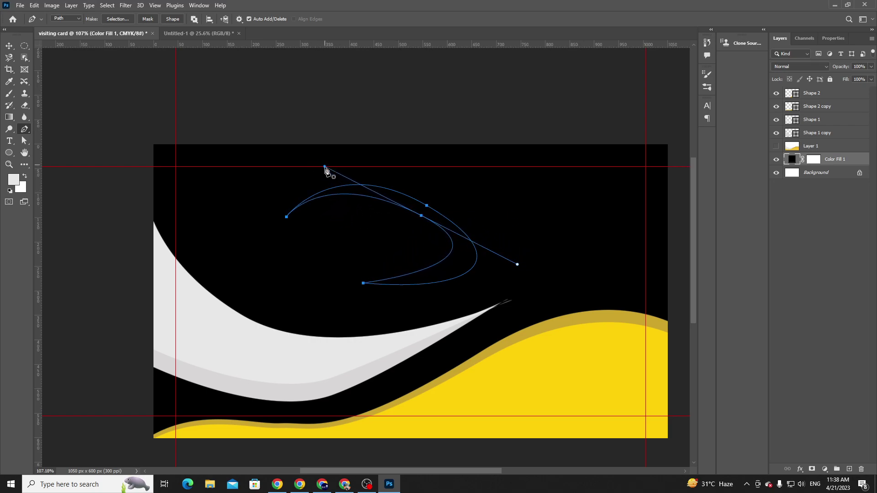
key(ctrl+z)
key(ctrl+z)
key(ctrl+z)
key(ctrl+z)
key(ctrl+z)
key(ctrl+z)
key(ctrl+z)
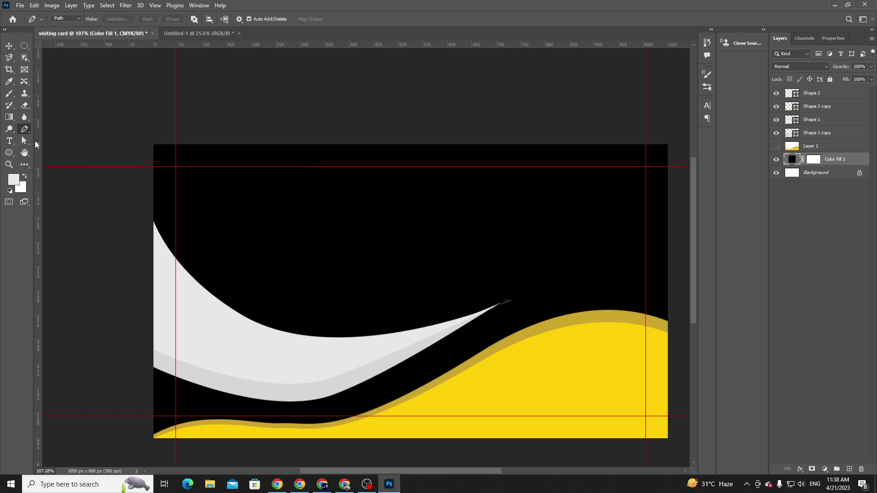
right_click(25, 129)
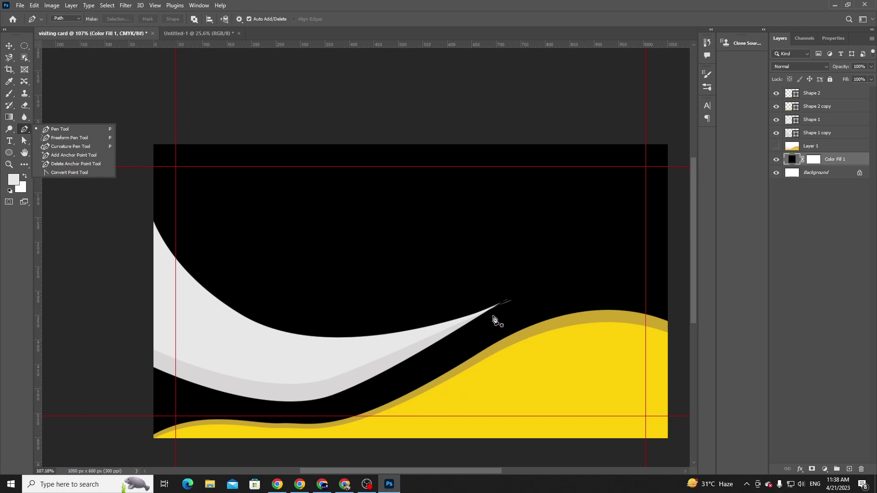
Step: Zoom in on the white swoosh's tip and nudge the upper white shape upward
key(z)
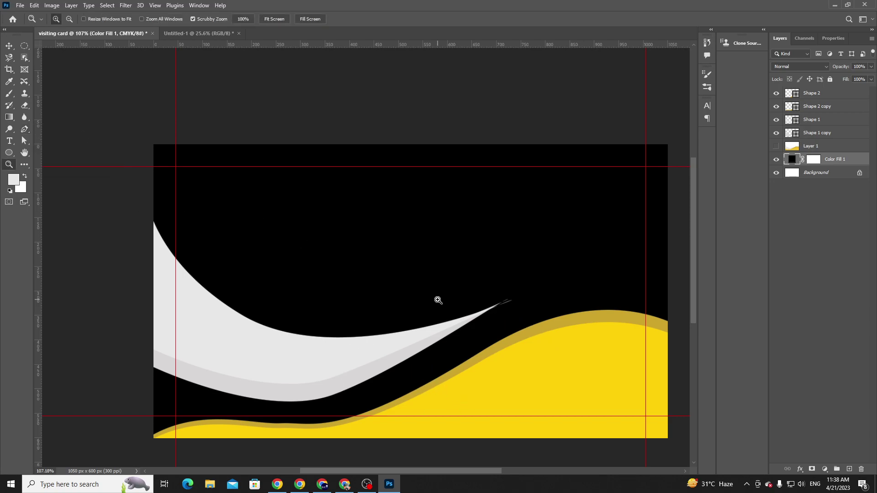
mouse_move(482, 313)
mouse_down()
mouse_move(507, 320)
mouse_move(528, 309)
mouse_up()
key(p)
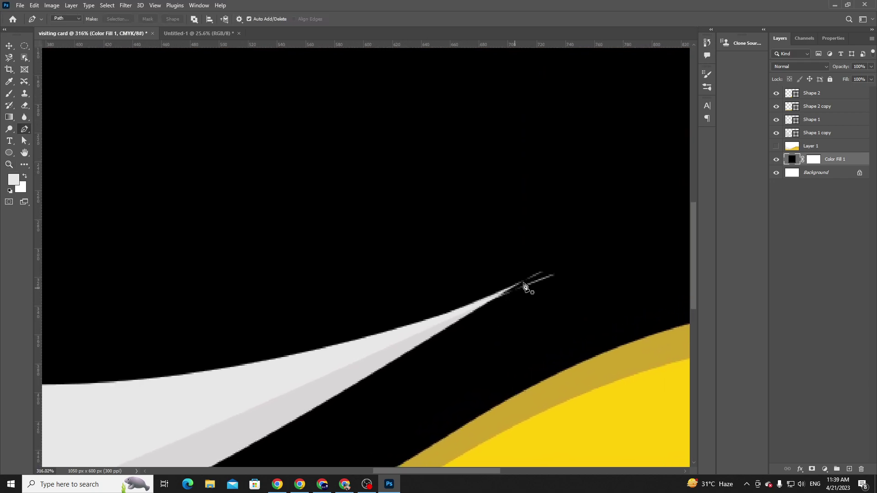
key(v)
drag(325, 331, 325, 234)
click(575, 260)
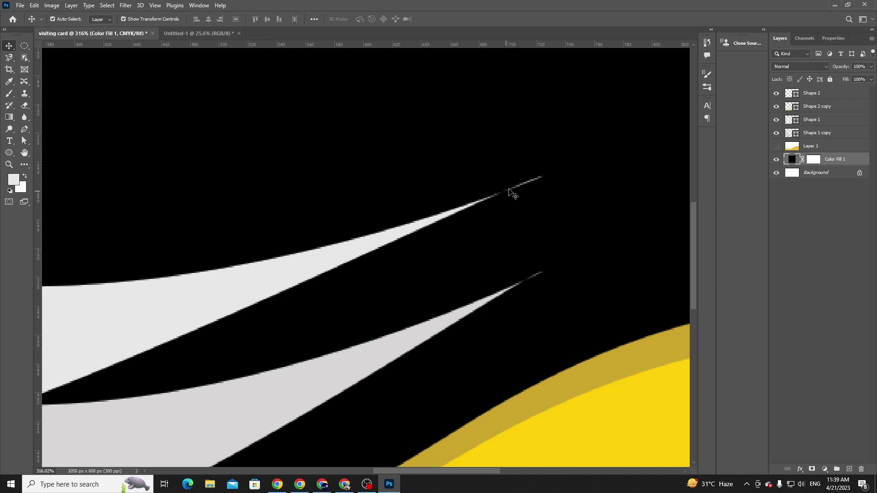
Step: Select the upper white shape and try the Delete and Convert Anchor Point tools
click(387, 225)
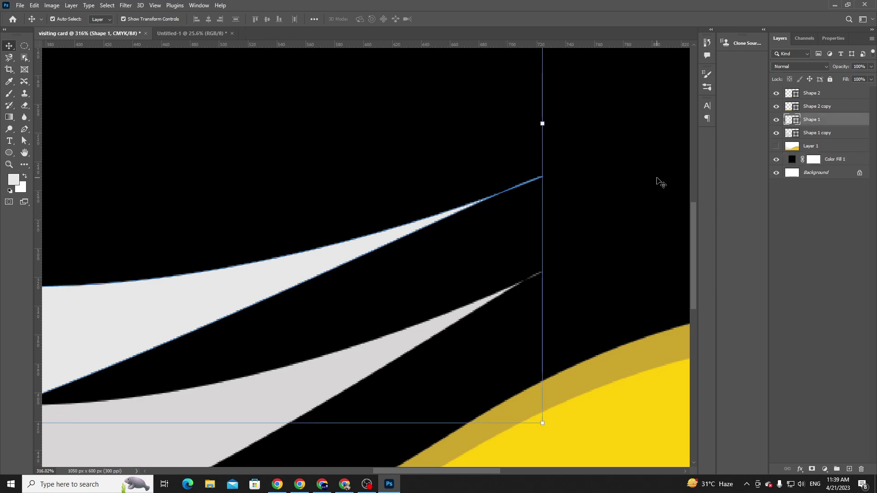
click(658, 181)
click(24, 130)
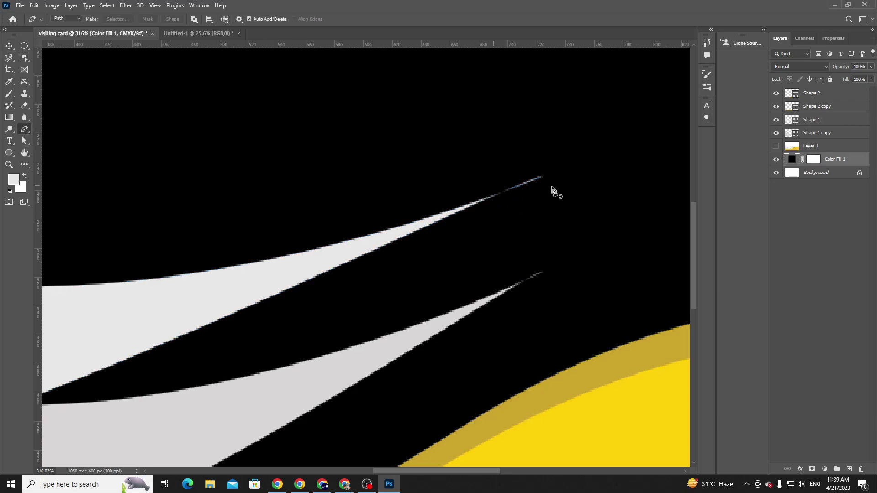
right_click(24, 129)
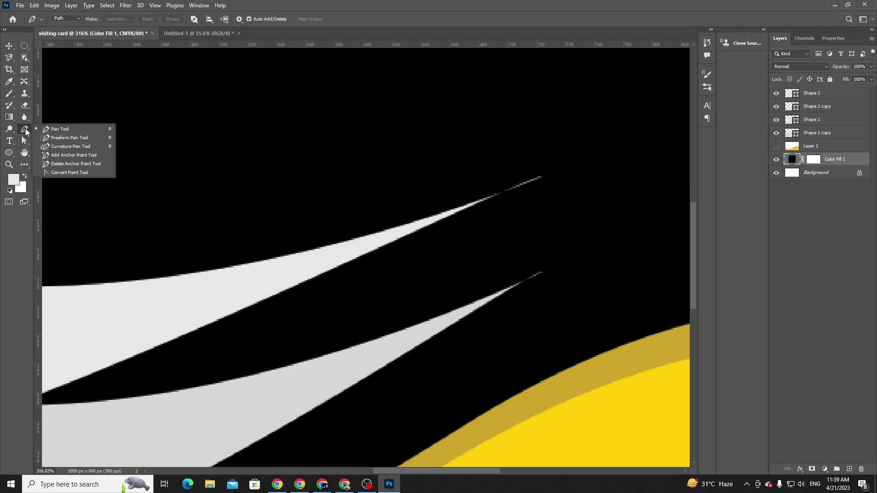
click(64, 164)
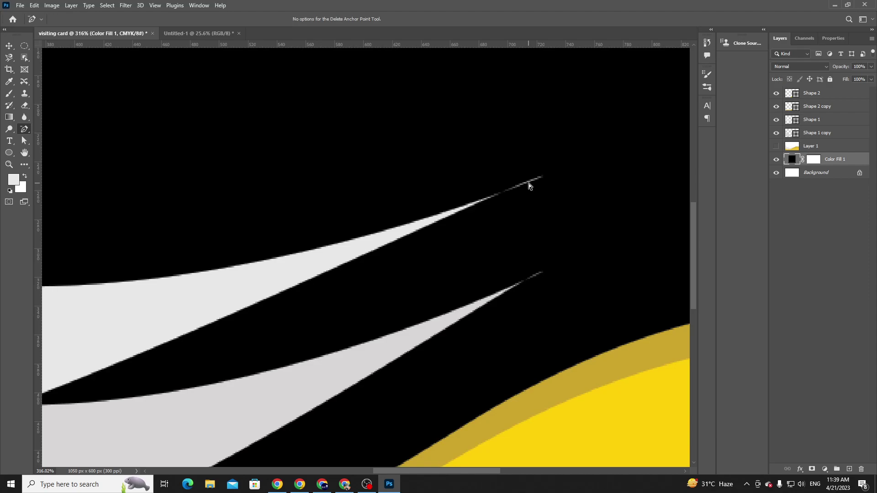
right_click(24, 130)
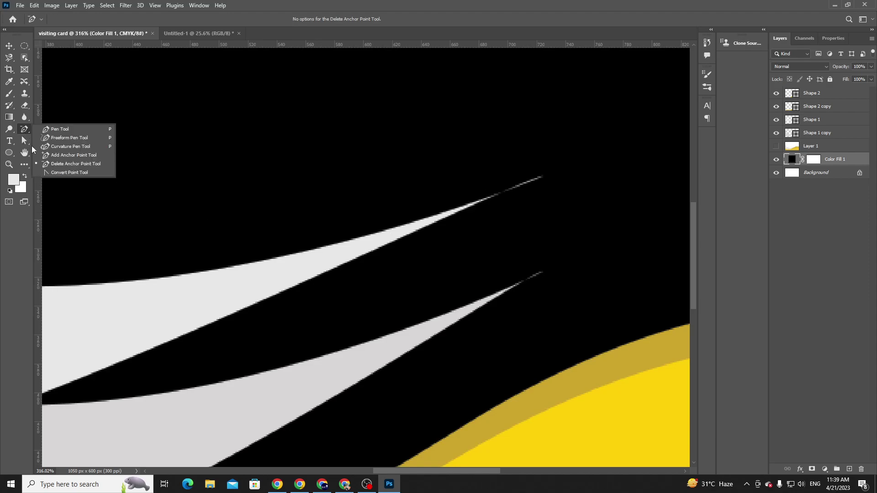
click(43, 172)
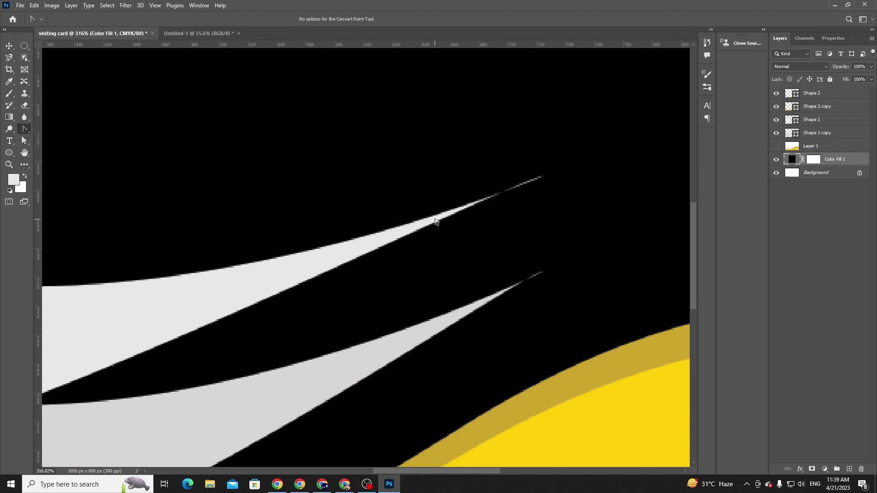
Step: Step back through recent edits, then select the swoosh's tip anchor with Convert Point
key(ctrl+z)
key(ctrl+z)
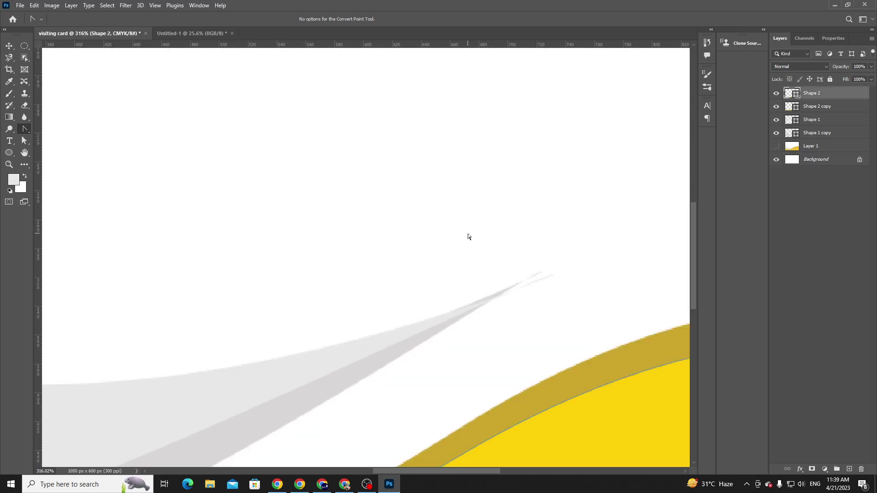
key(ctrl+shift+z)
key(ctrl+z)
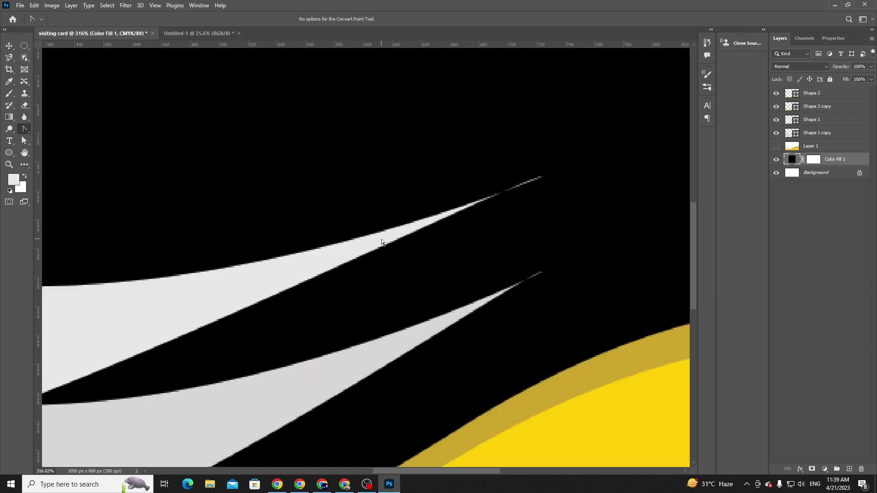
click(9, 46)
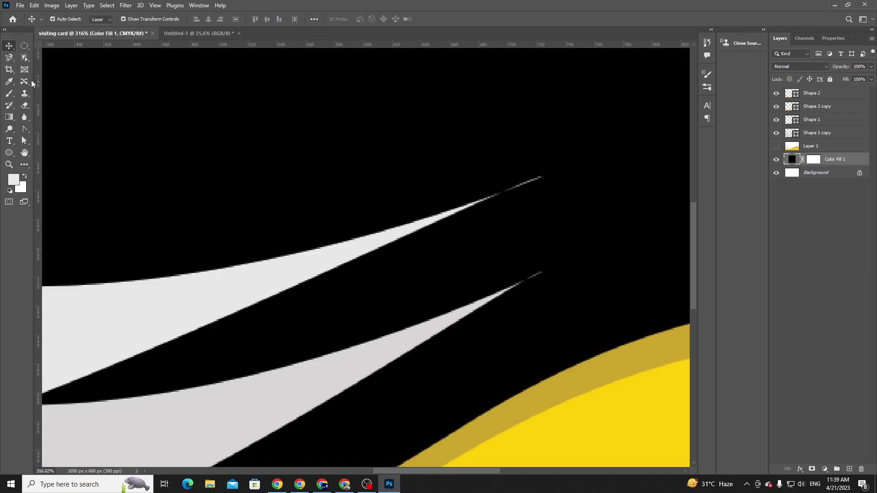
click(248, 283)
click(25, 129)
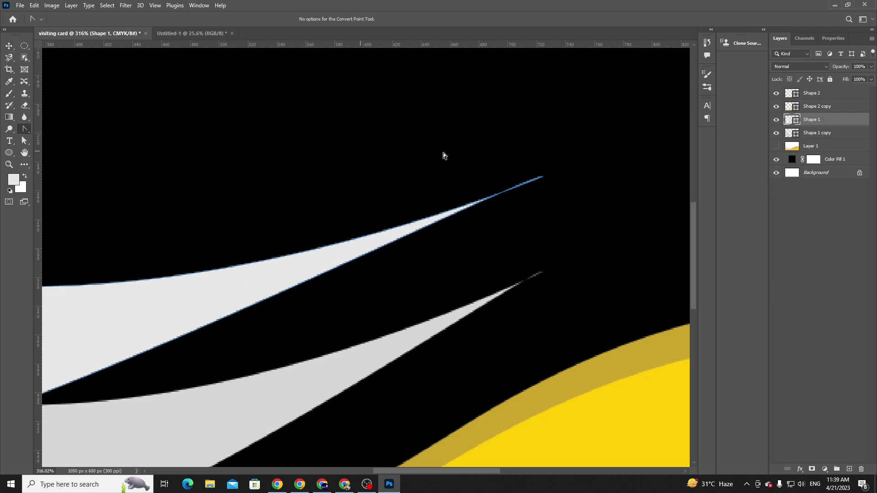
click(543, 178)
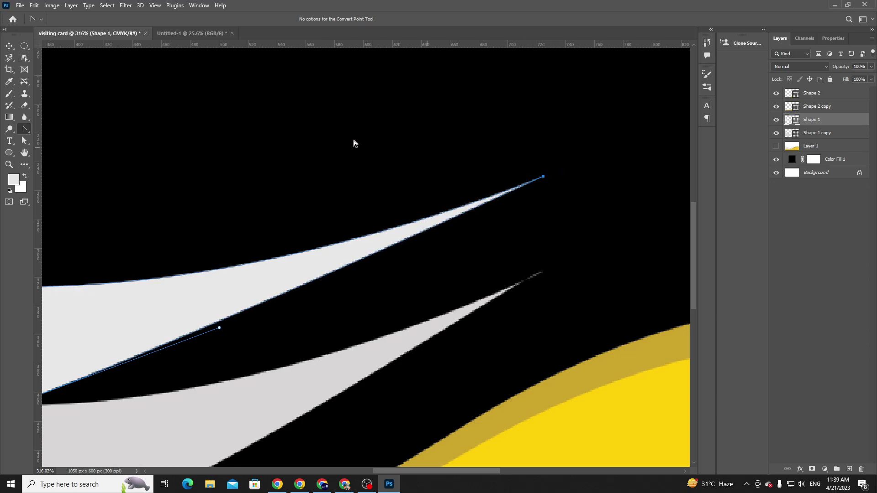
Step: Deselect the swoosh and pick a path selection mode from the flyout
click(9, 46)
click(349, 124)
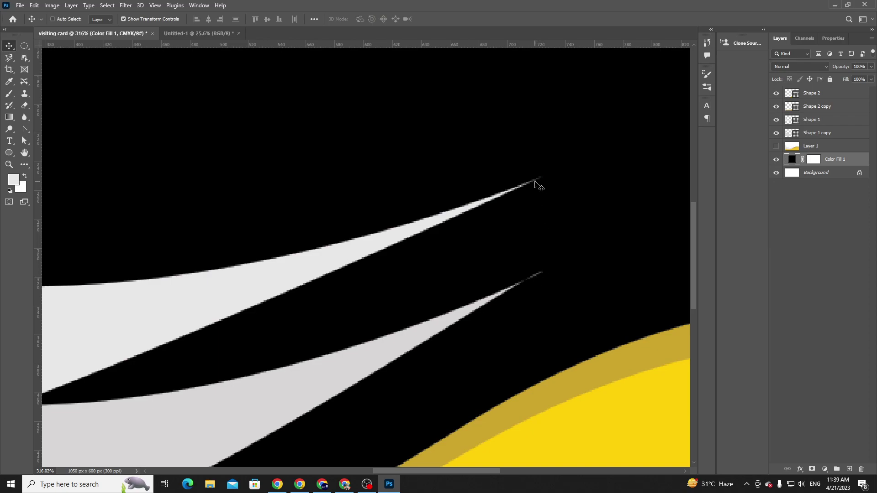
click(25, 129)
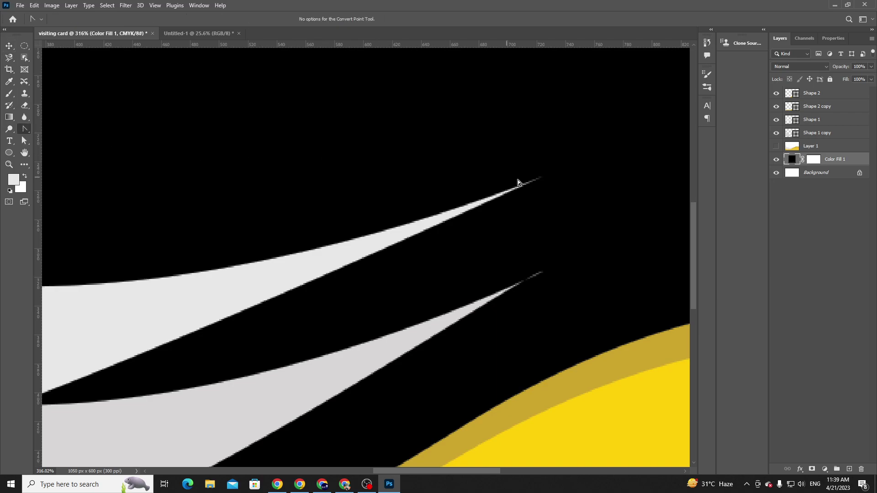
click(25, 140)
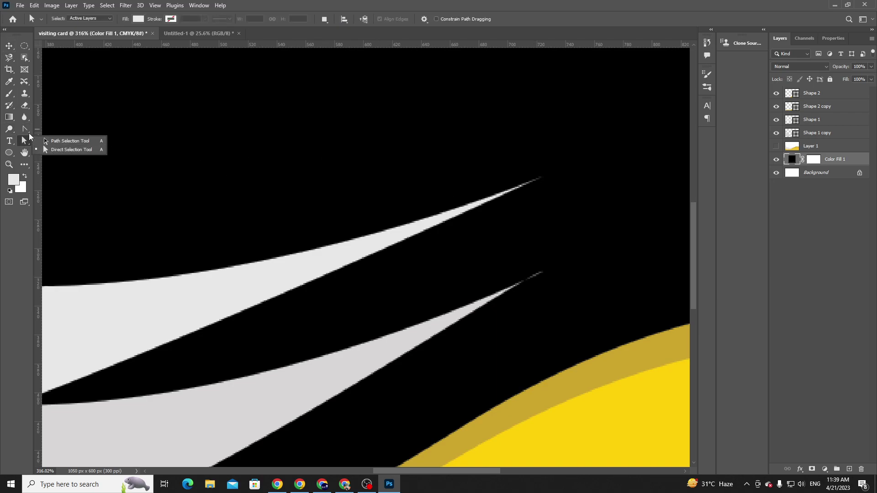
click(65, 150)
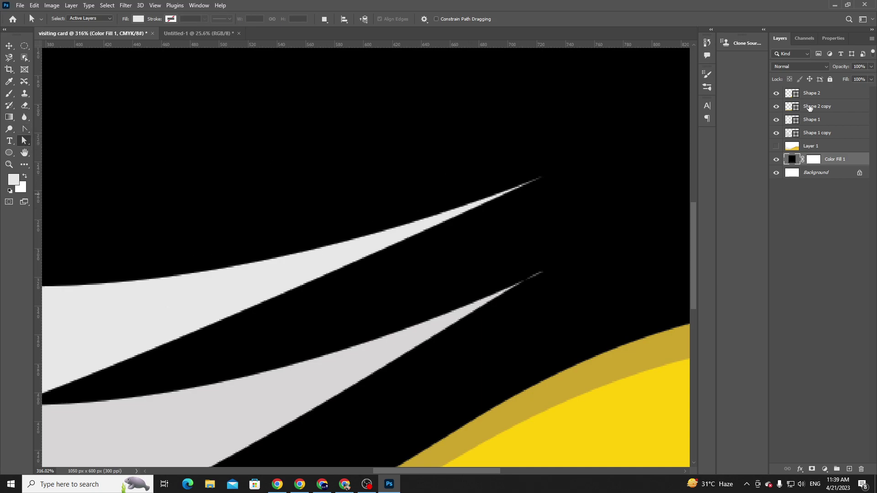
Step: Reselect the upper white shape and select its tip anchor with Direct Selection
click(9, 46)
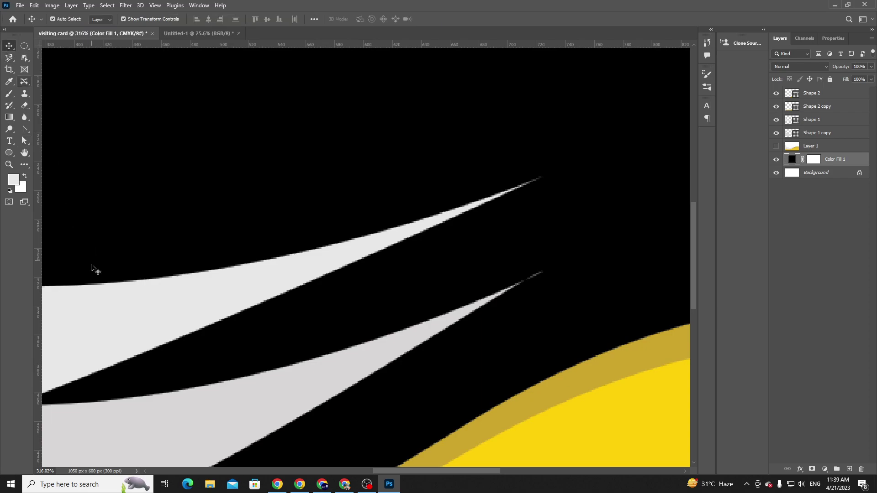
click(292, 265)
click(24, 141)
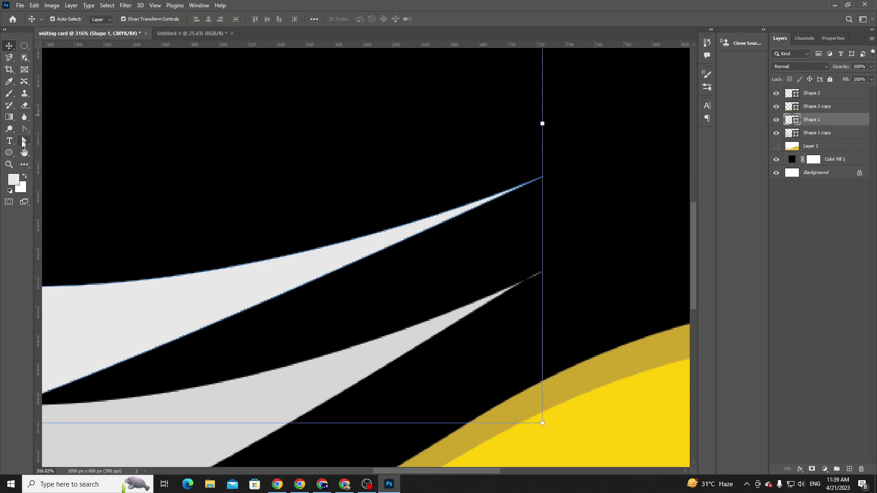
click(542, 178)
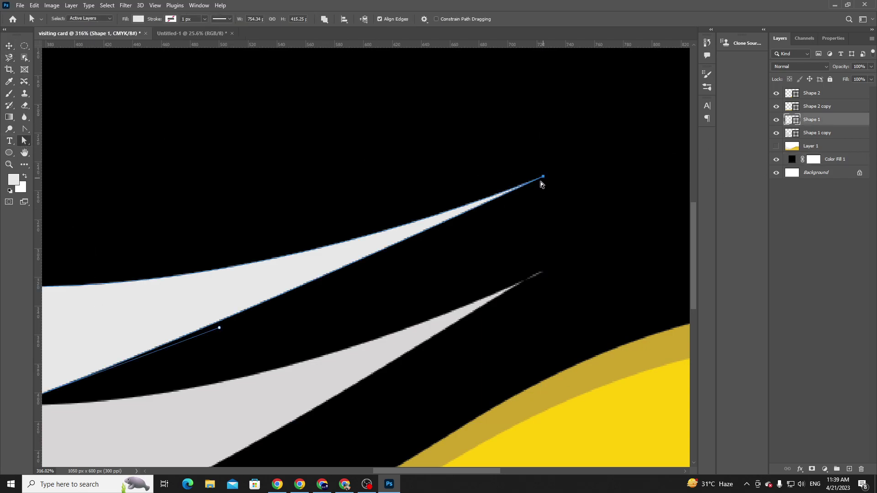
key(z)
scroll(542, 185, down, 3)
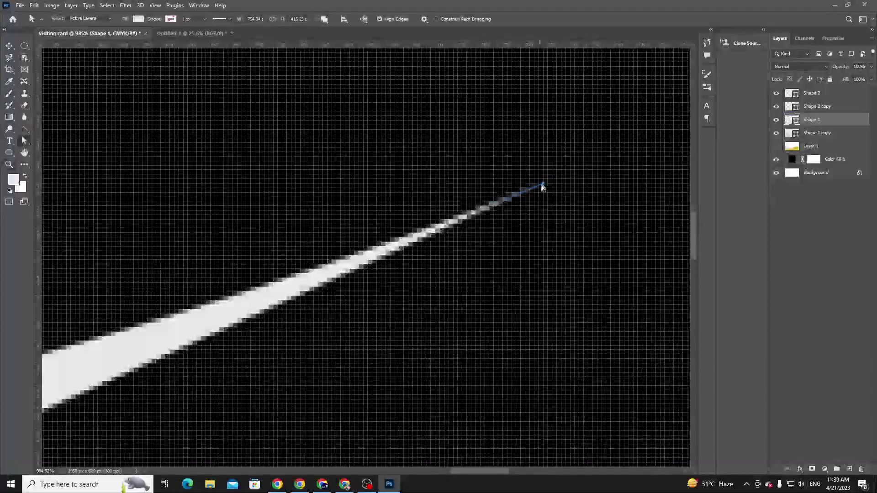
key(a)
scroll(486, 195, down, 3)
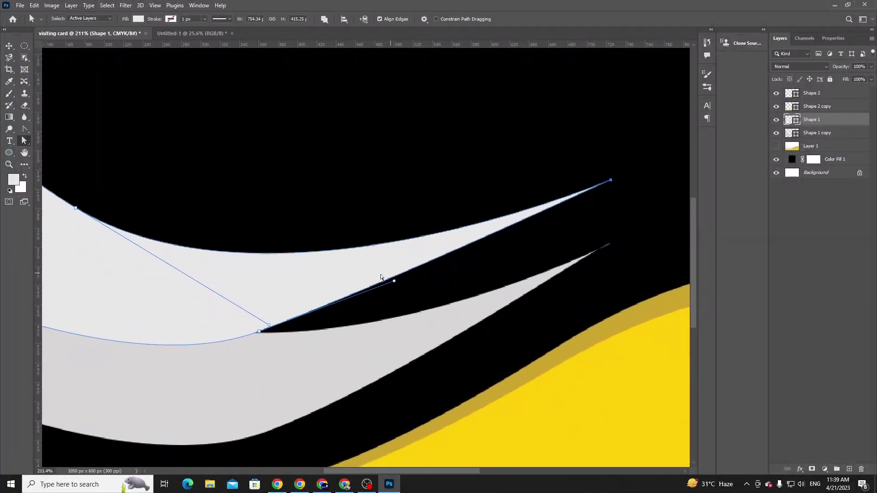
Step: Zoom and pan the view around the swoosh's tip
key(z)
scroll(249, 333, up, 5)
scroll(313, 354, up, 3)
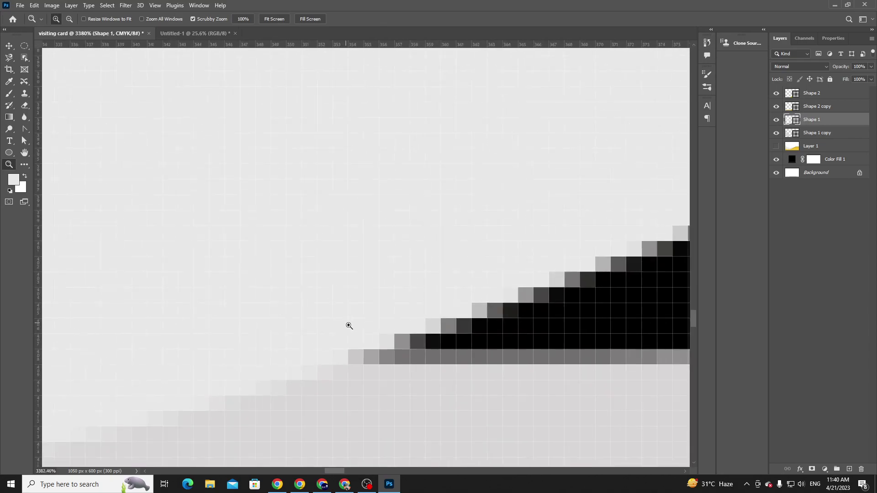
scroll(478, 347, down, 6)
drag(561, 298, 288, 306)
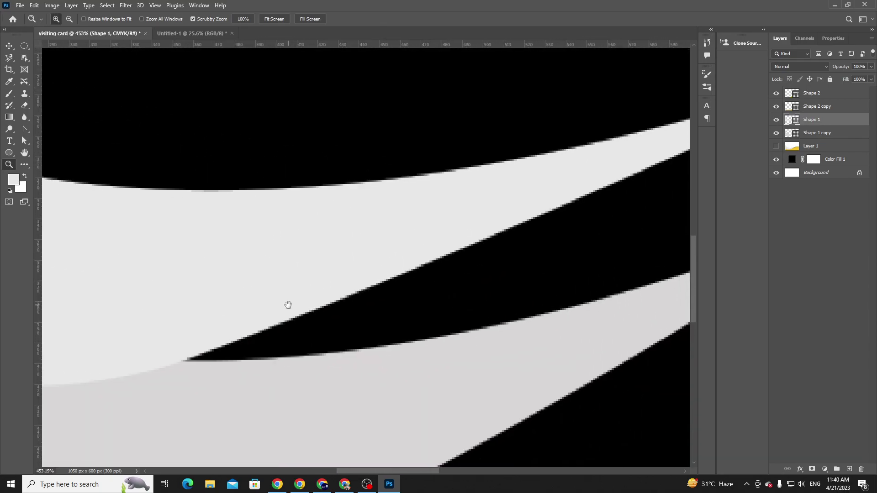
drag(480, 256, 146, 251)
Step: Show the pale shape's path outline and zoom in closely on its pointed tip
click(24, 141)
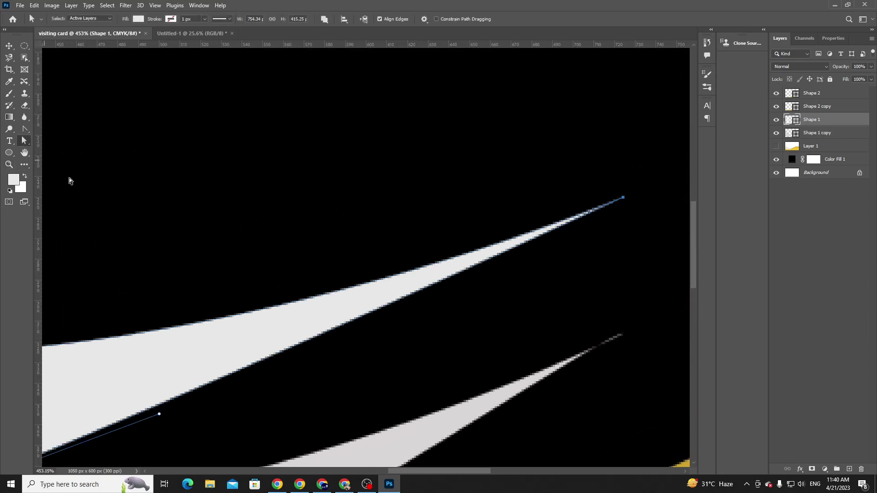
drag(169, 374, 360, 276)
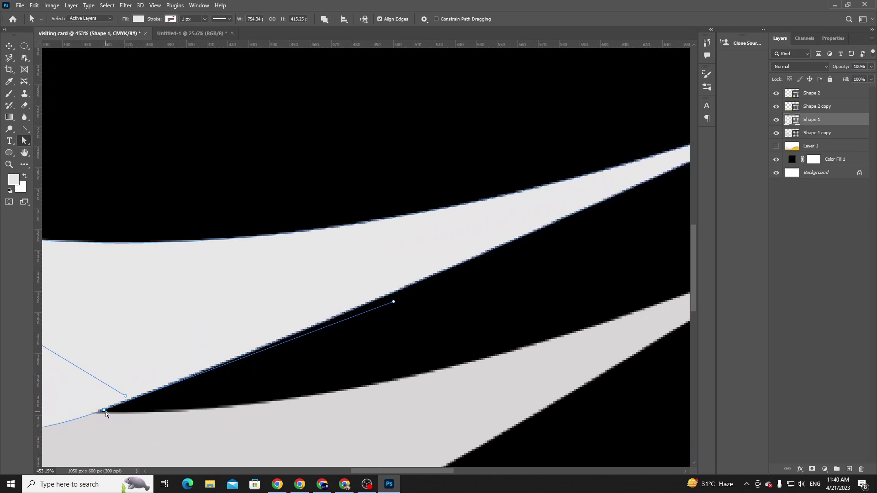
drag(497, 280, 395, 346)
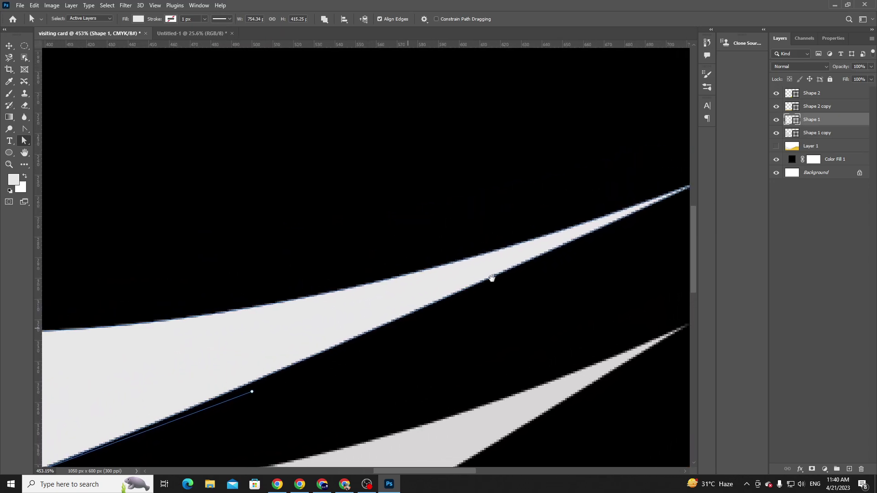
drag(489, 279, 328, 314)
key(z)
mouse_move(451, 250)
mouse_down()
mouse_move(482, 276)
mouse_move(272, 342)
mouse_move(452, 202)
mouse_up()
key(a)
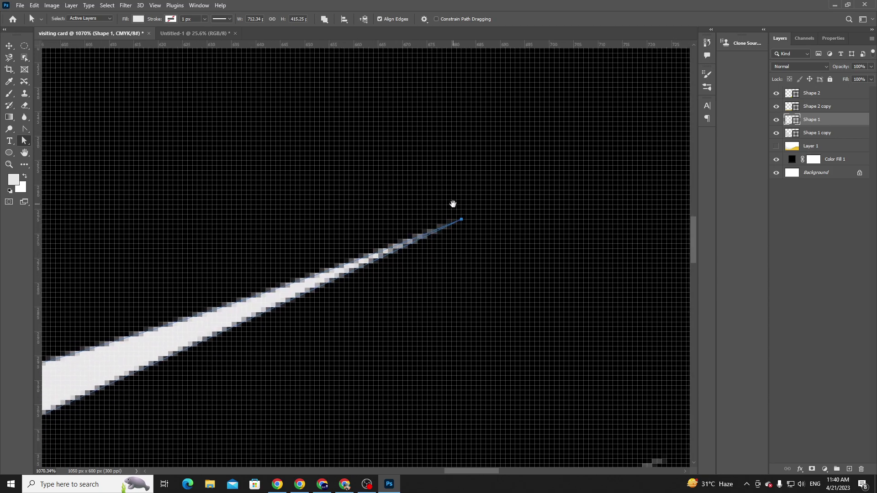
Step: Select the black background layer with the Move tool and zoom out to about 150%
scroll(453, 209, down, 1)
scroll(454, 208, down, 3)
scroll(454, 209, down, 2)
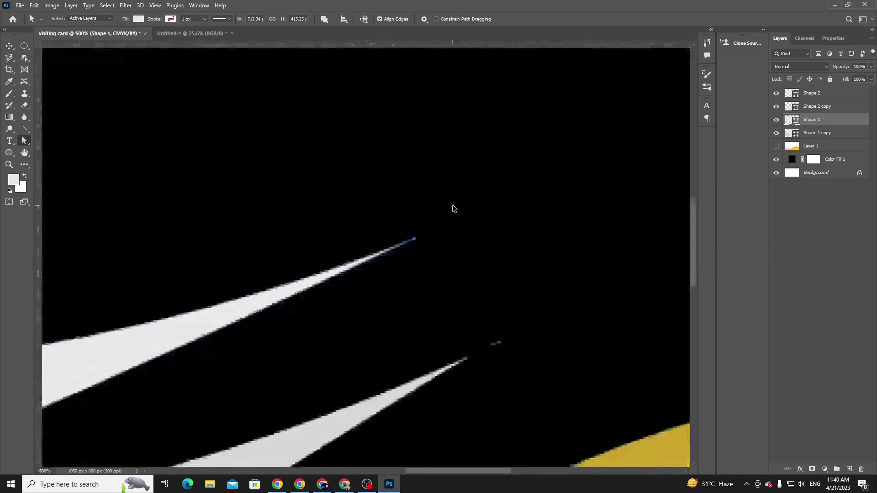
key(v)
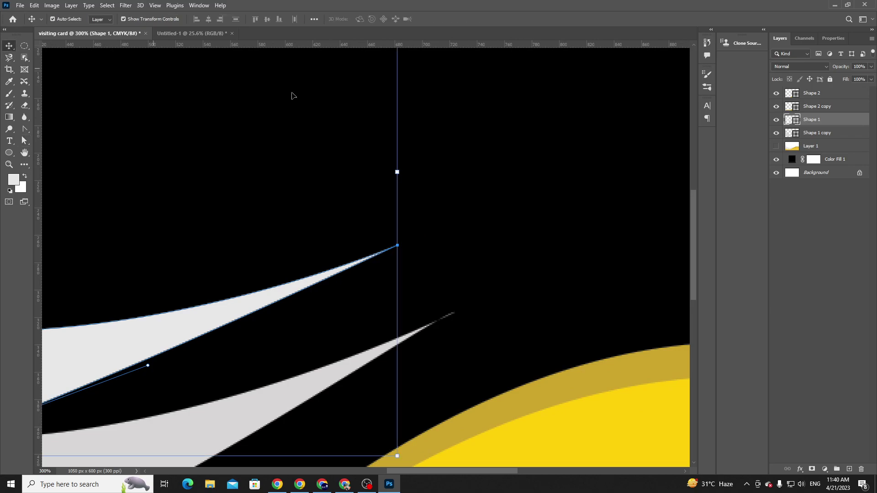
click(534, 129)
key(z)
mouse_move(378, 286)
mouse_down()
mouse_move(340, 259)
mouse_move(357, 276)
mouse_up()
scroll(358, 302, up, 2)
Step: Choose the Convert Point Tool from the pen tools flyout
scroll(352, 307, up, 2)
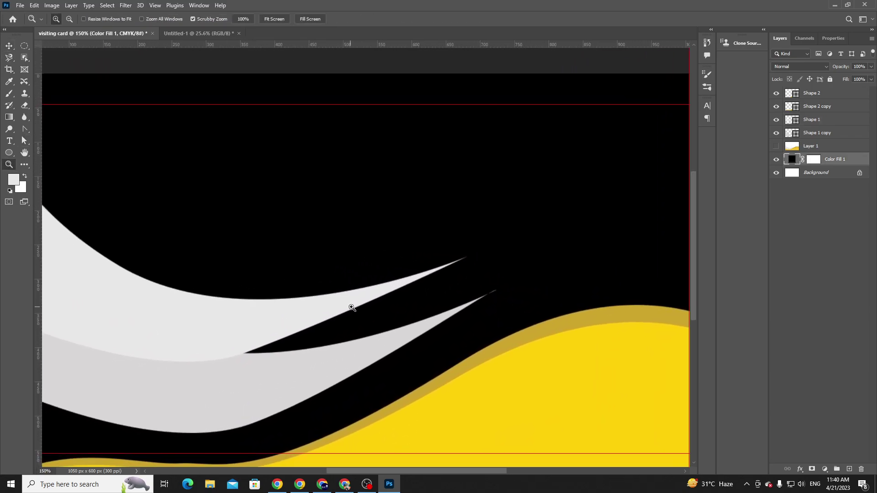
scroll(342, 320, up, 2)
key(v)
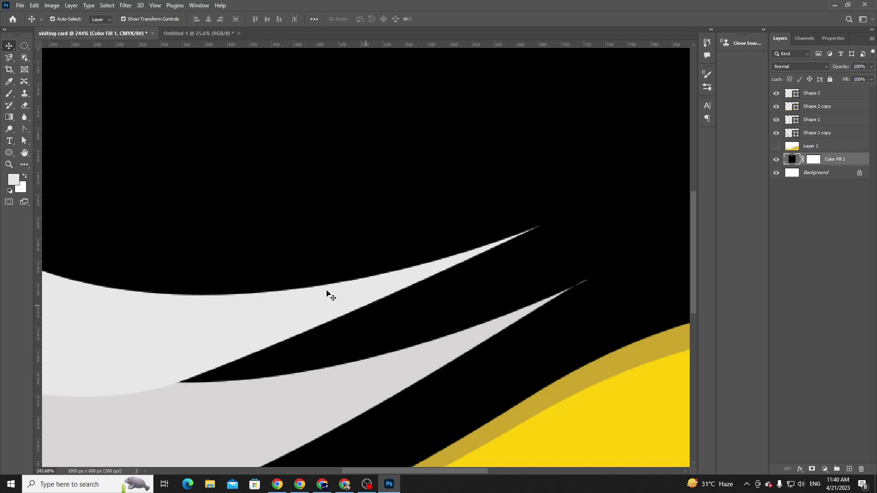
click(25, 132)
click(68, 172)
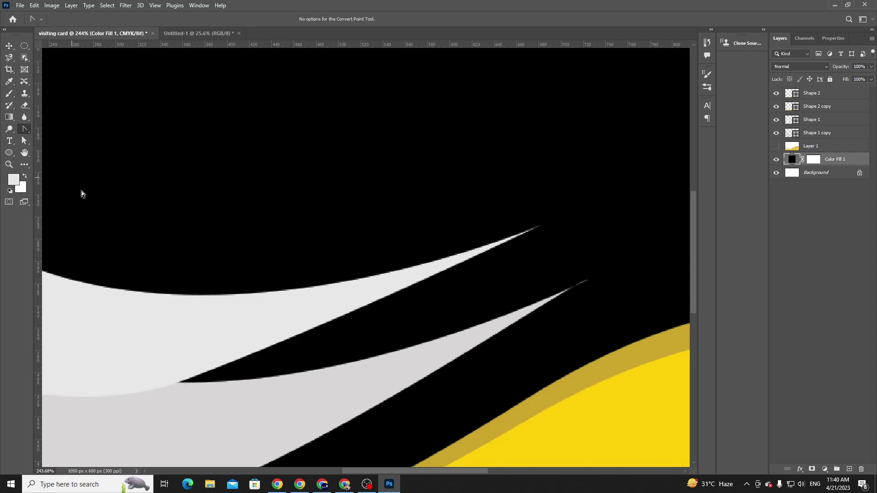
scroll(260, 235, down, 5)
scroll(260, 234, left, 3)
right_click(25, 130)
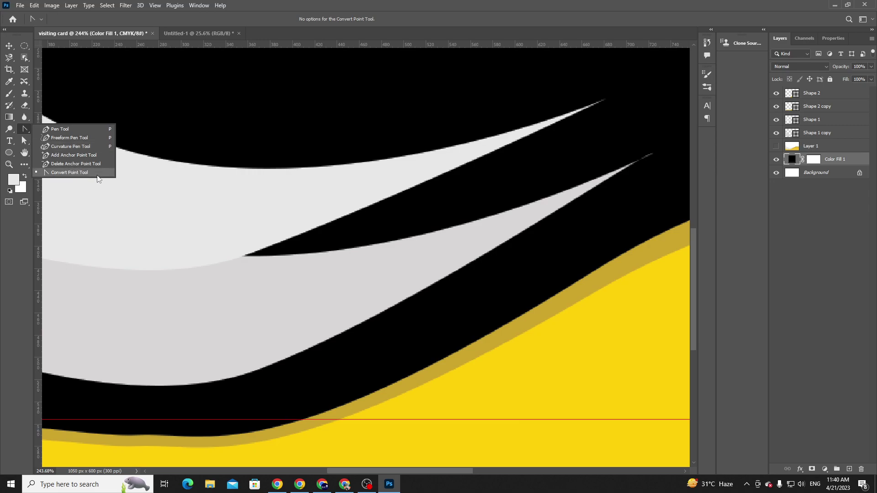
click(82, 174)
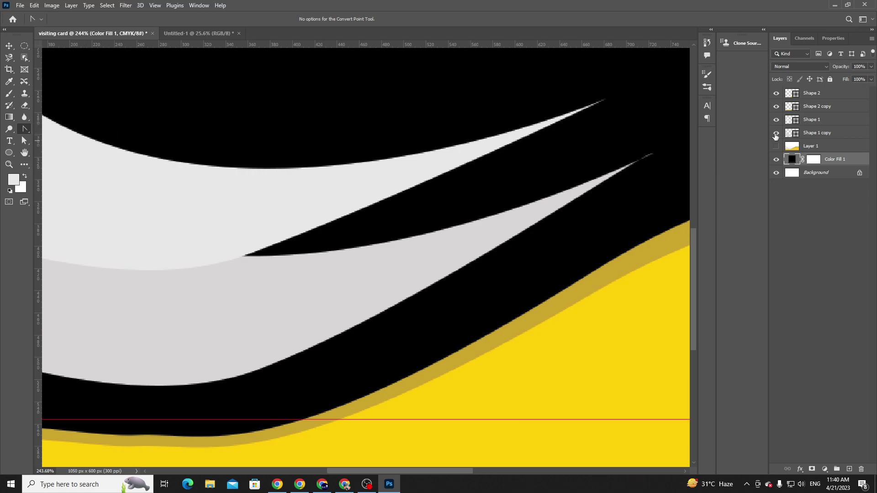
Step: Move Shape 2 copy above Shape 2, cancel a Free Transform, then swap them back
click(806, 108)
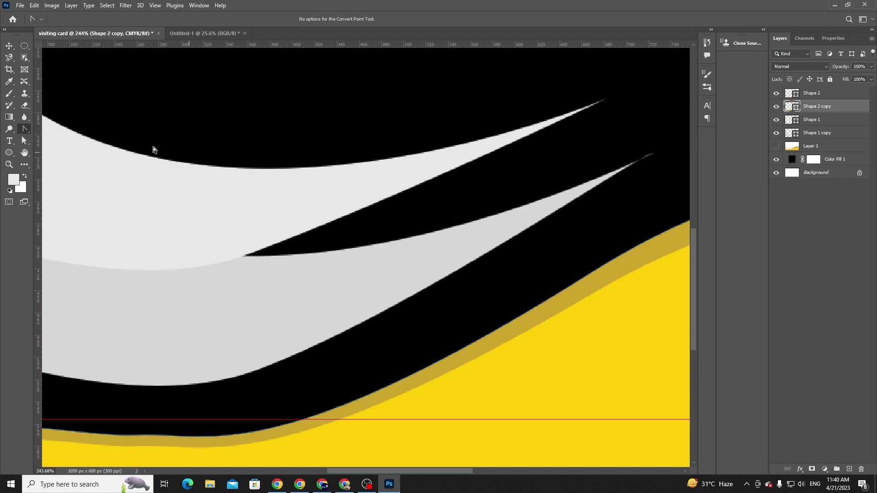
click(9, 46)
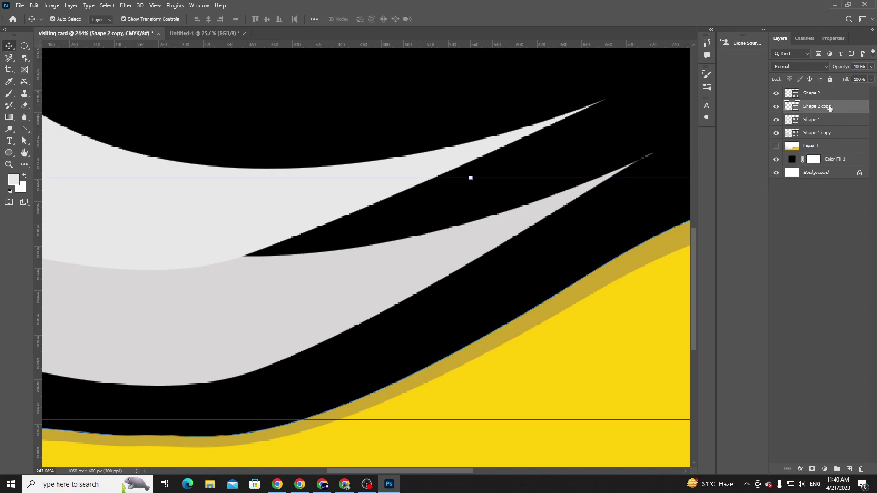
drag(817, 107, 817, 90)
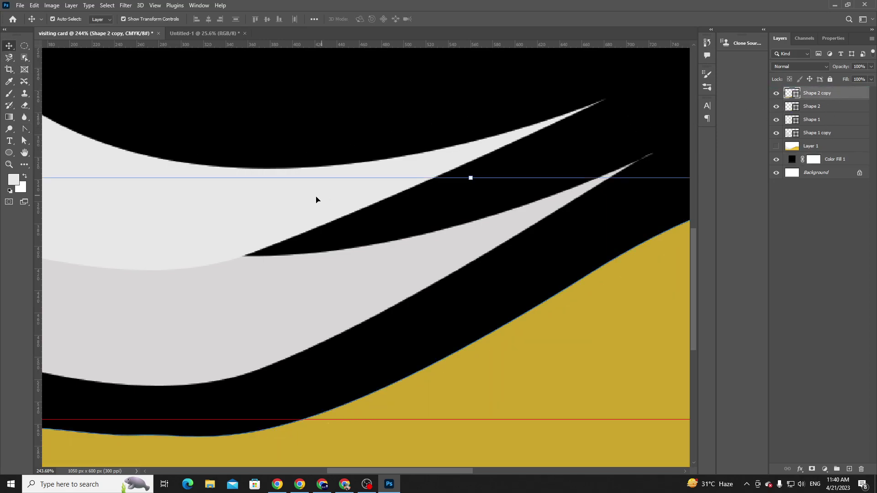
click(352, 174)
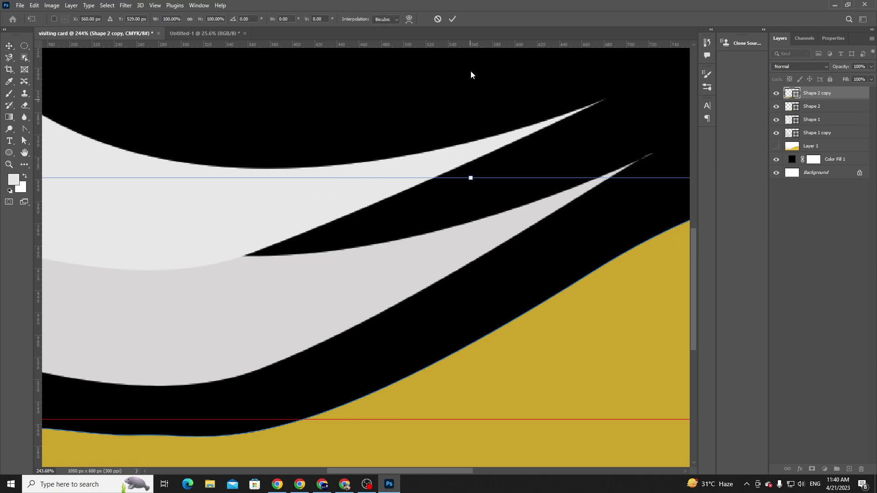
key(Escape)
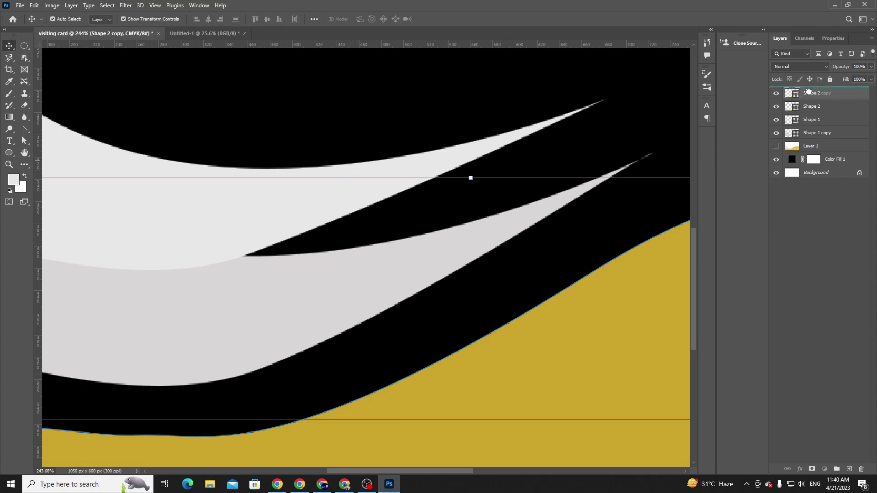
drag(808, 105, 808, 92)
Step: Select Shape 1 and drag it to the top of the layer stack
click(452, 160)
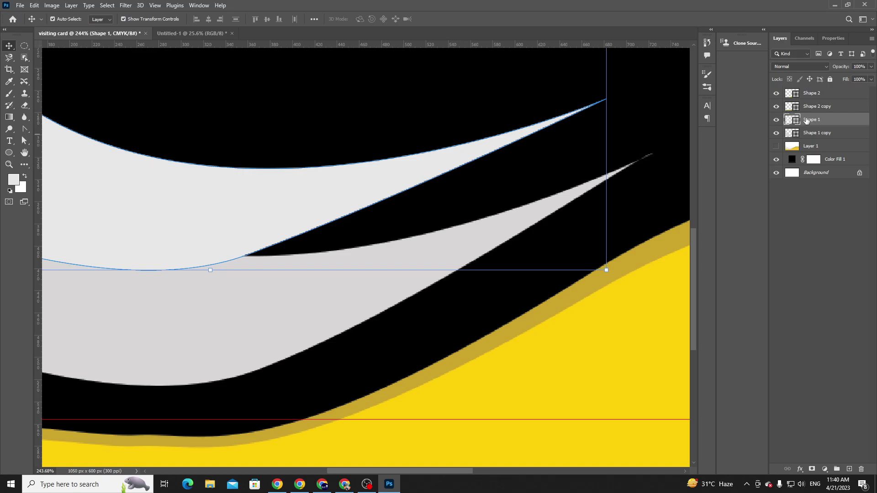
drag(805, 120, 808, 90)
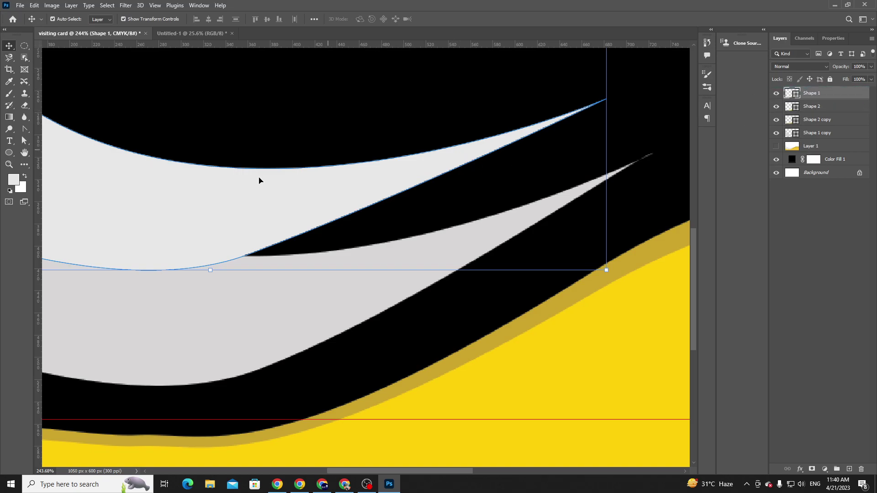
click(24, 130)
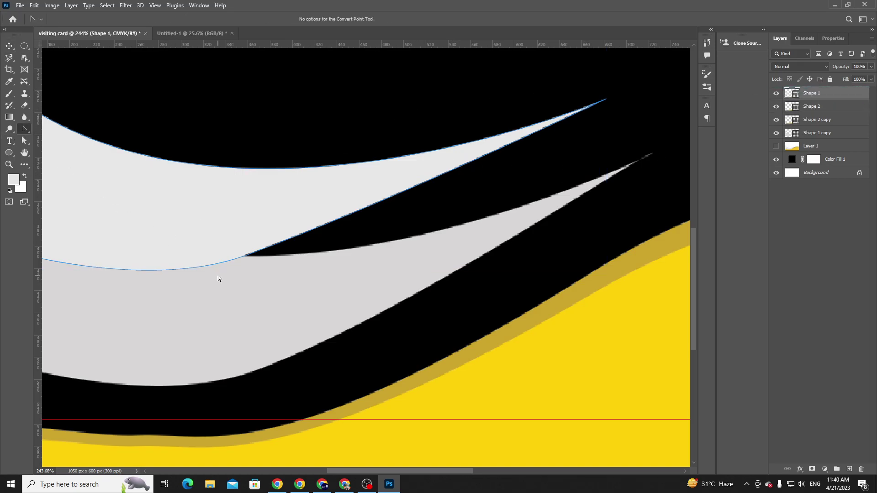
drag(322, 229, 368, 227)
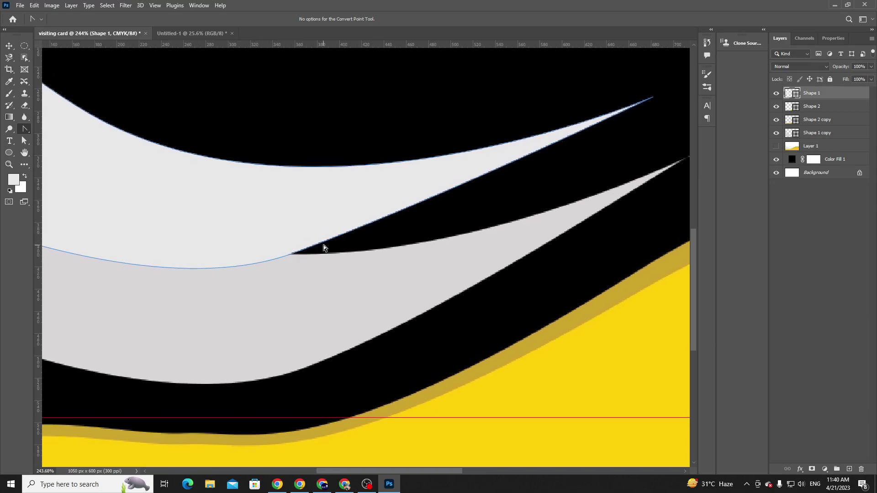
Step: Try bending Shape 1's upper curve by its handle three times, undoing each attempt
click(459, 190)
mouse_move(450, 195)
mouse_down()
mouse_move(612, 167)
mouse_move(303, 272)
mouse_move(284, 291)
mouse_up()
key(ctrl+z)
mouse_move(451, 195)
mouse_down()
mouse_move(419, 268)
mouse_move(280, 333)
mouse_up()
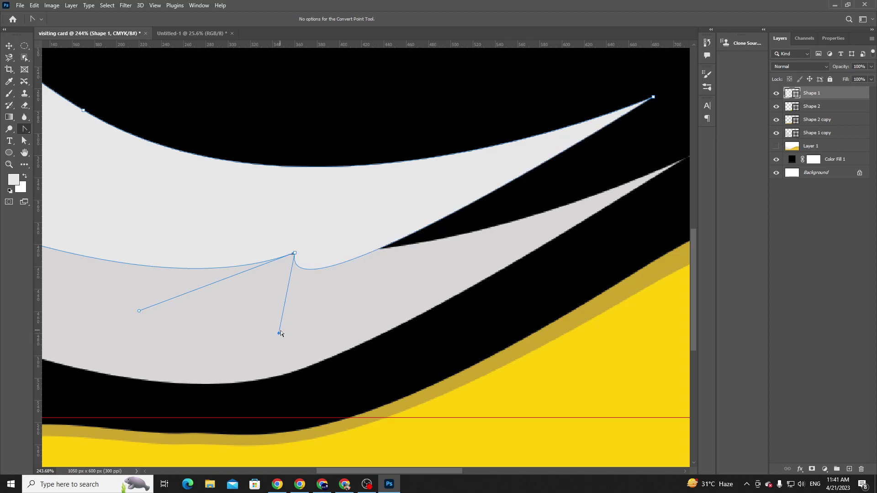
key(ctrl+z)
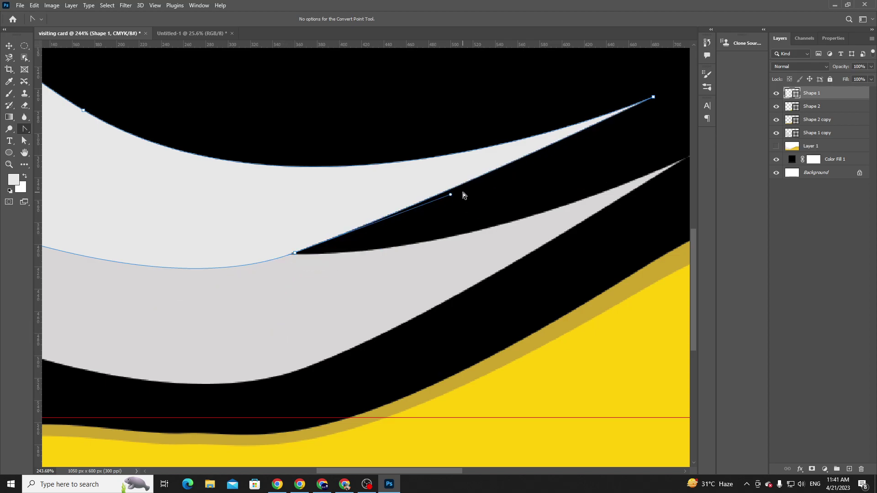
mouse_move(451, 195)
mouse_down()
mouse_move(426, 257)
mouse_move(420, 171)
mouse_move(423, 252)
mouse_move(413, 289)
mouse_move(414, 180)
mouse_up()
key(ctrl+z)
key(ctrl+n)
Step: Create the 600 × 360 px Untitled-2 document and draw a 173 px grey circle
click(763, 350)
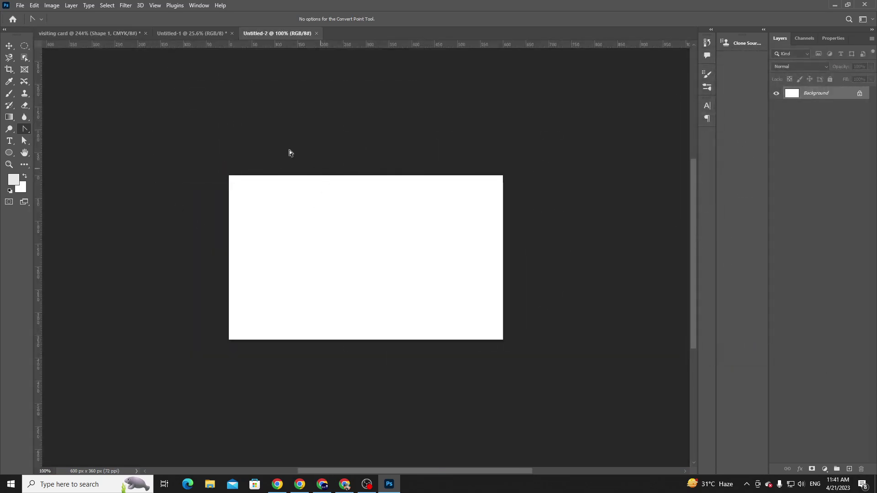
key(ctrl+0)
click(9, 152)
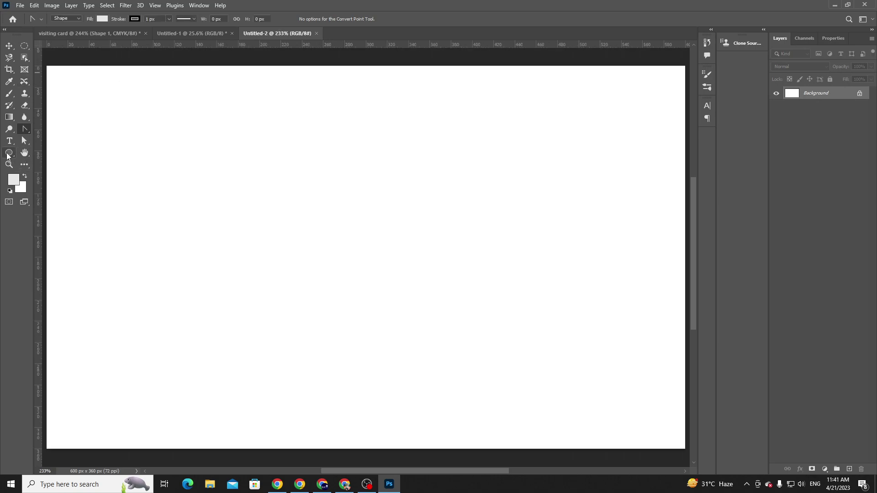
drag(298, 128, 482, 329)
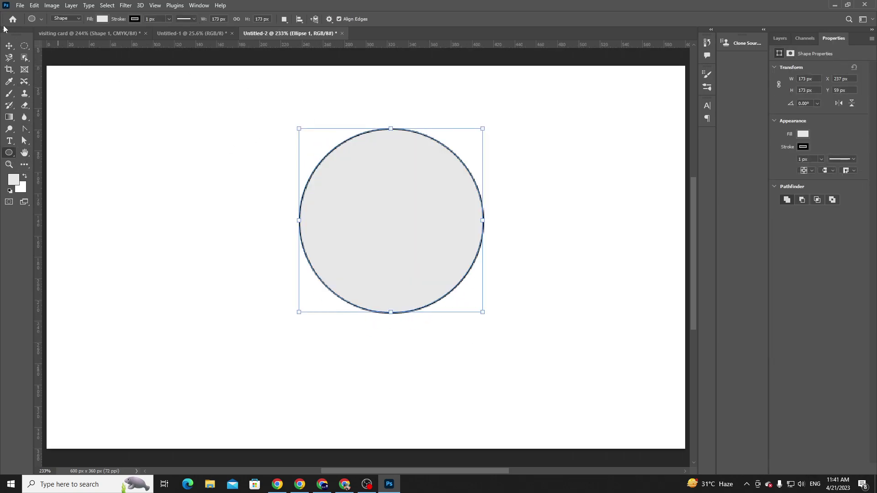
Step: Undo the grey circle and start another new document
click(8, 46)
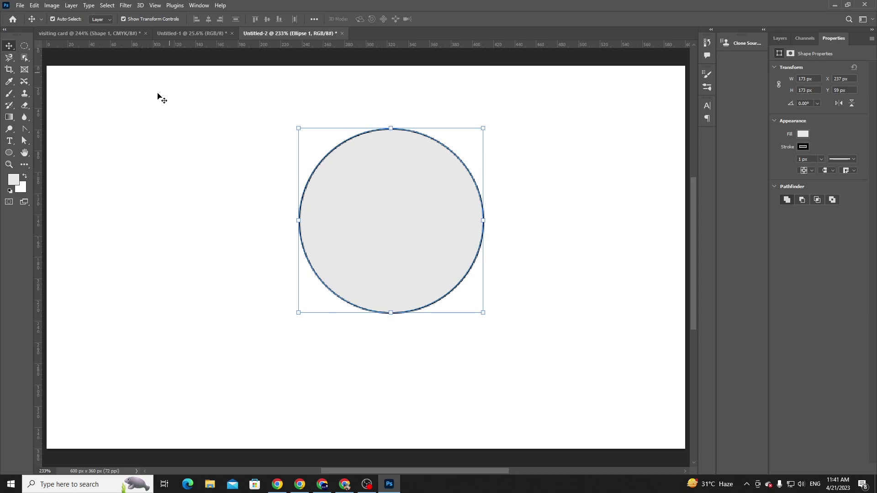
click(9, 153)
scroll(274, 125, down, 1)
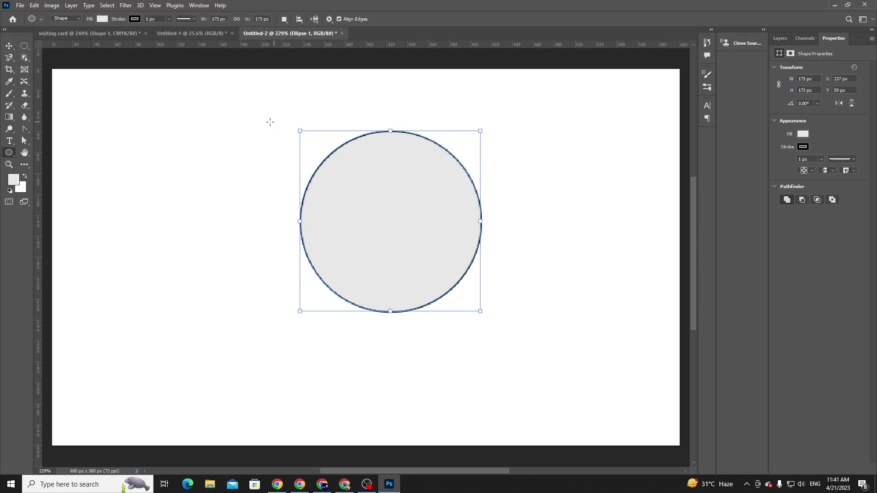
key(ctrl+z)
key(ctrl+n)
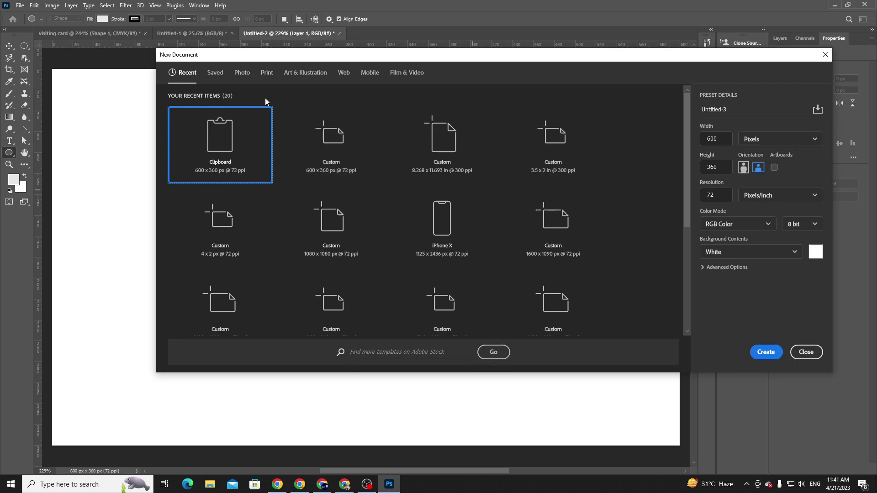
Step: Create a 7680 × 4320 px document from the FUHDTV/8K 4320p film and video preset
click(400, 72)
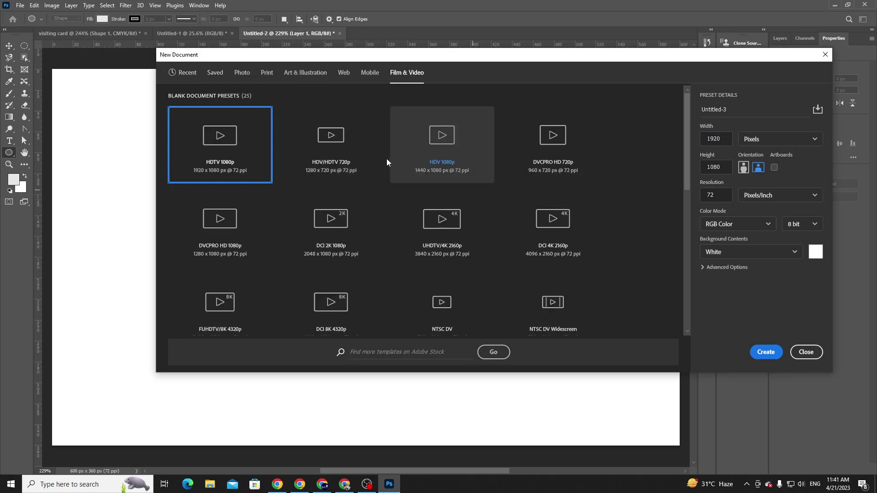
scroll(274, 192, down, 2)
click(219, 218)
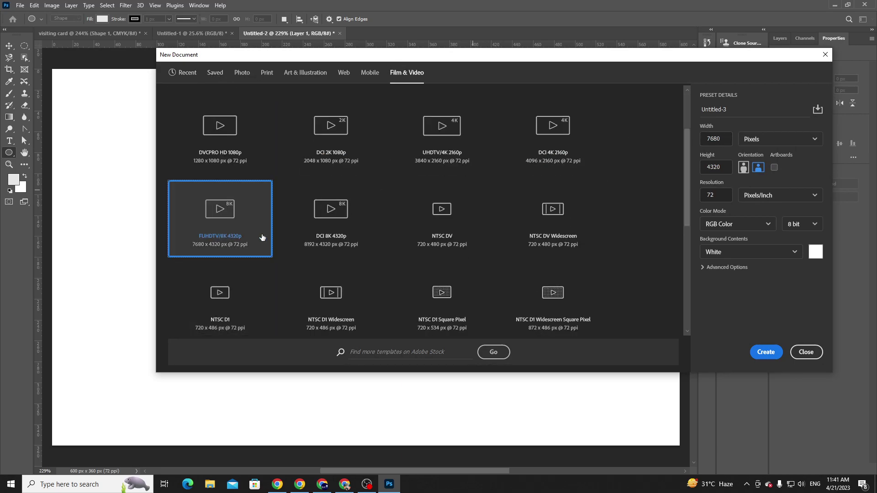
click(776, 353)
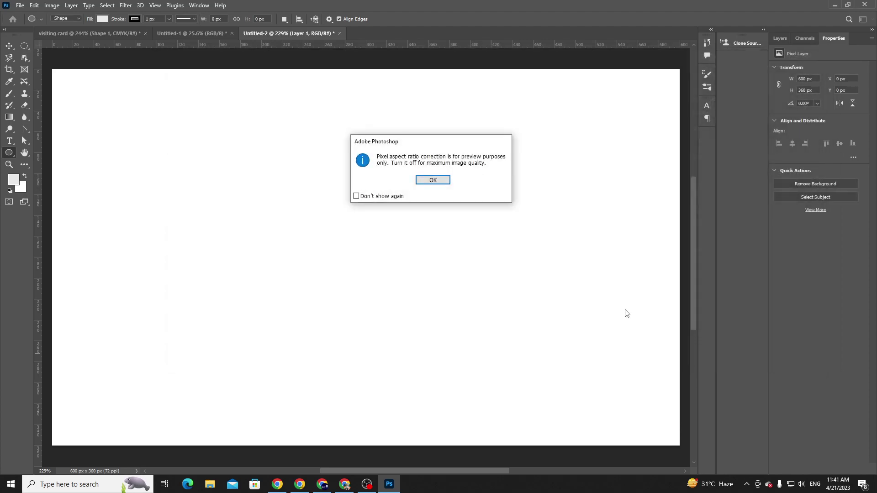
click(432, 179)
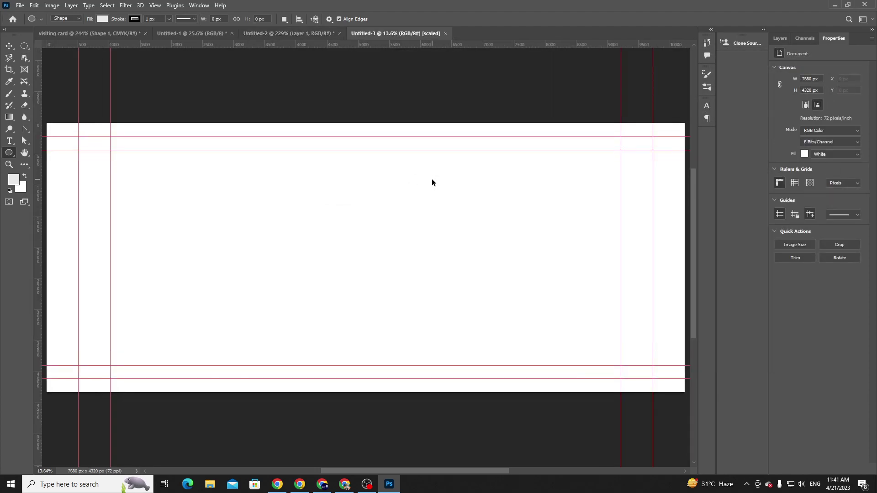
Step: Draw a circle on the left of the canvas and remove its stroke
key(ctrl+plus)
key(ctrl+plus)
drag(119, 140, 297, 317)
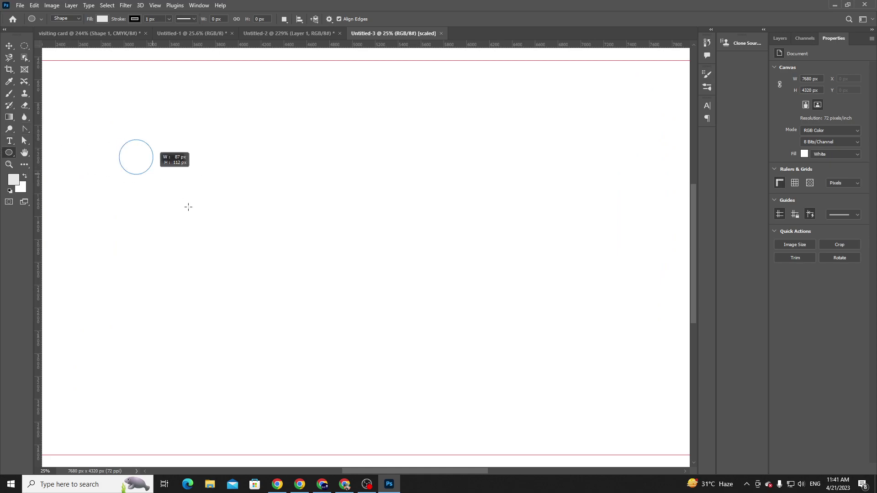
click(135, 20)
click(81, 37)
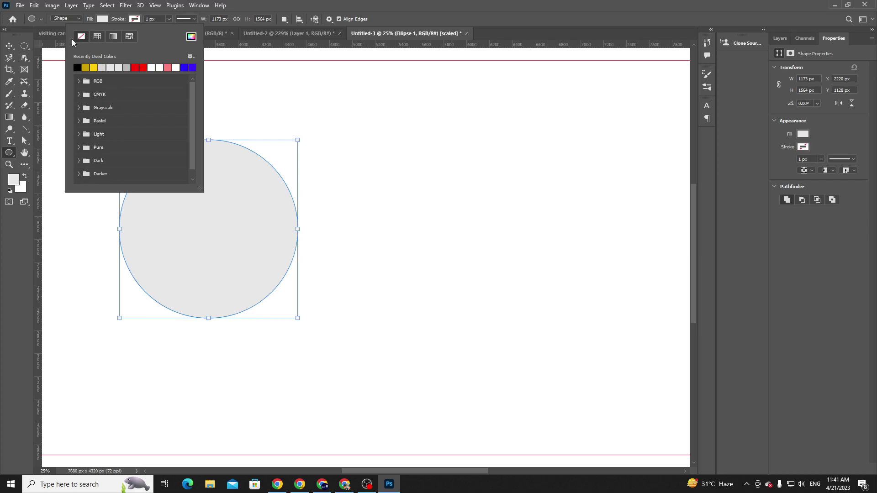
Step: Alt-drag a duplicate of the circle to the right and reselect the original
click(9, 46)
click(294, 122)
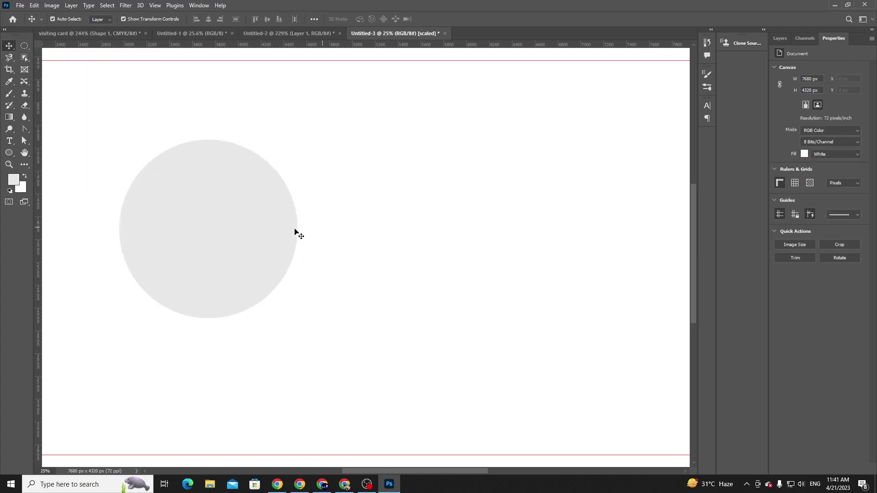
drag(259, 225, 539, 232)
click(252, 223)
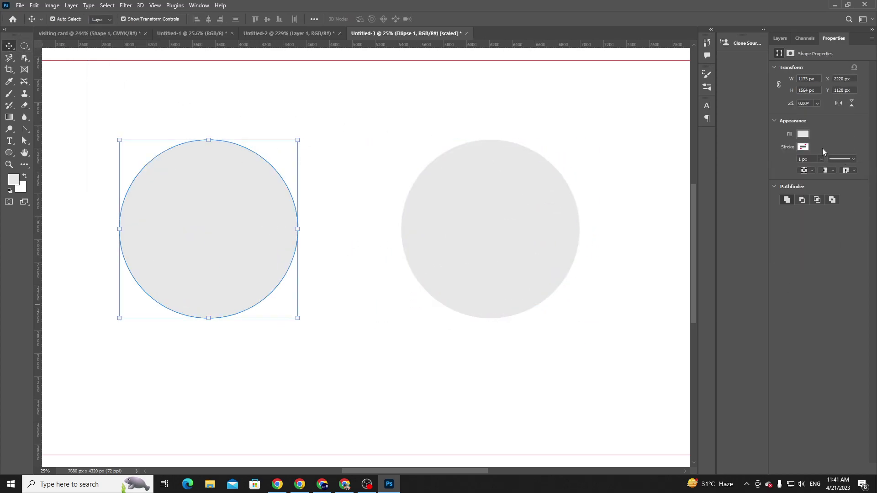
click(802, 134)
Step: Fill the left circle with red and zoom in on both circles
click(817, 183)
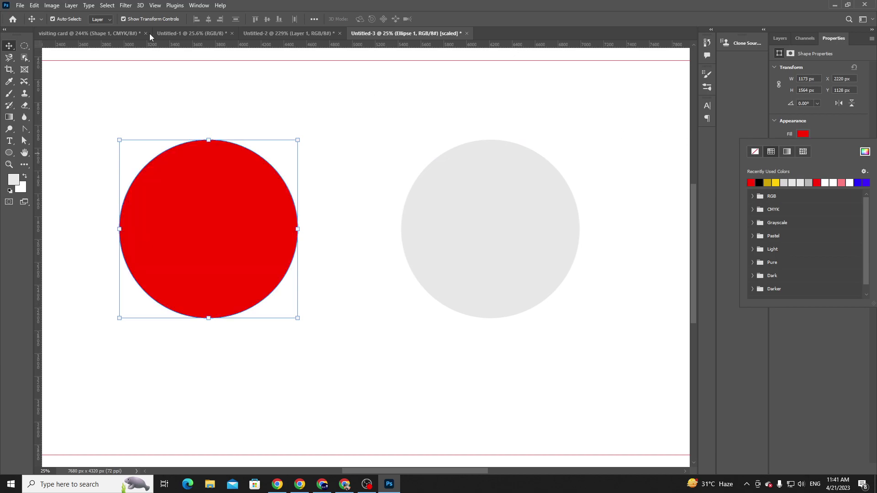
click(241, 120)
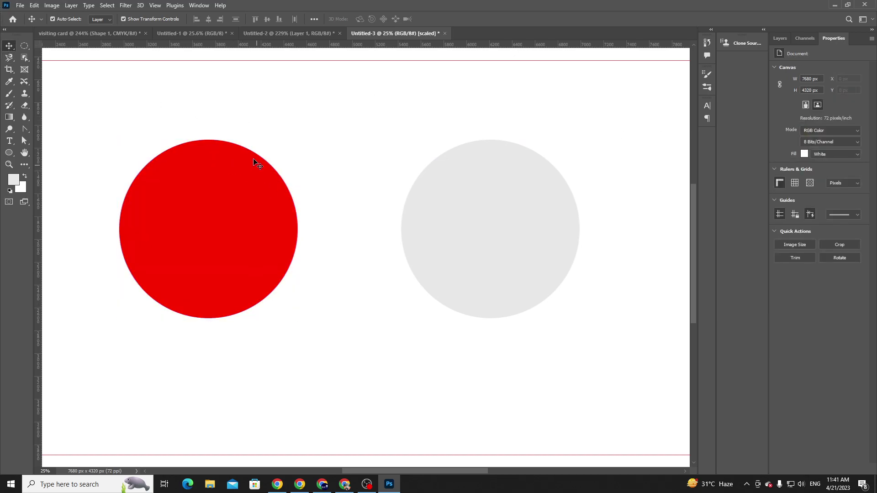
key(z)
mouse_move(261, 163)
mouse_down()
mouse_move(251, 155)
mouse_move(465, 269)
mouse_move(421, 245)
mouse_up()
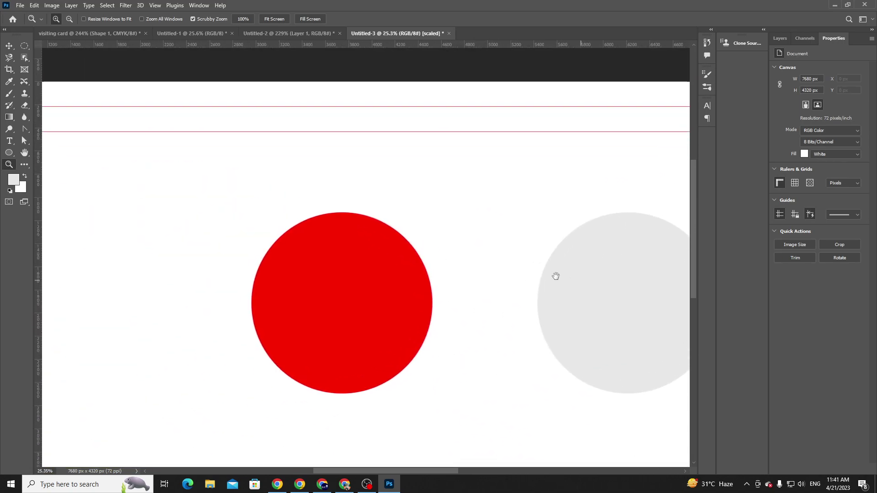
Step: Move the grey circle left beside the red one, then select the red circle
key(v)
drag(520, 255, 440, 256)
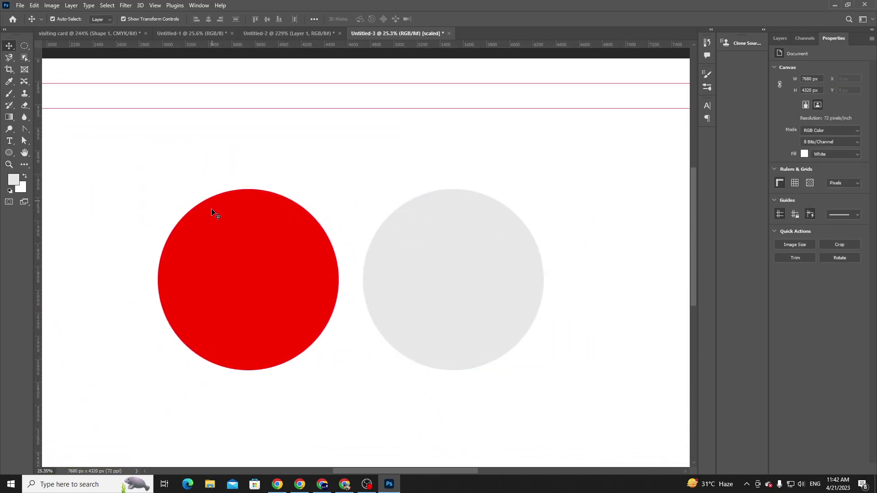
click(239, 233)
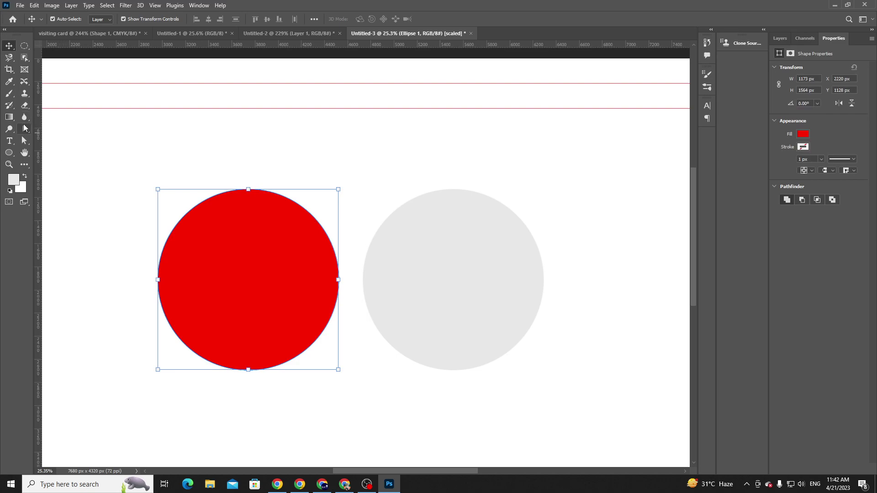
click(25, 129)
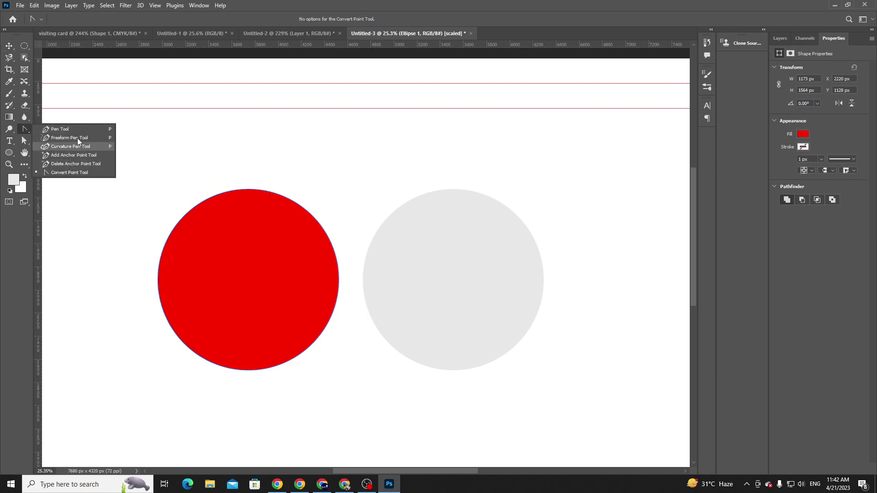
click(68, 173)
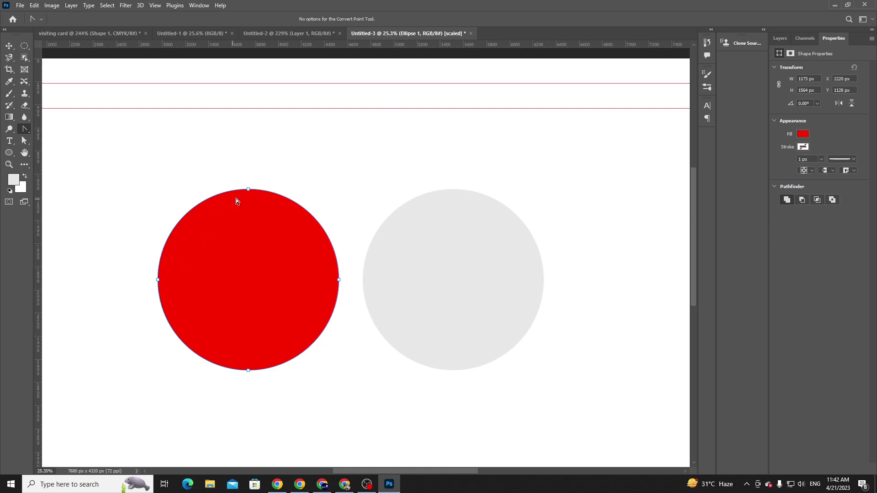
Step: Sharpen the red circle's top anchor, confirming conversion of the live shape to a path
click(248, 189)
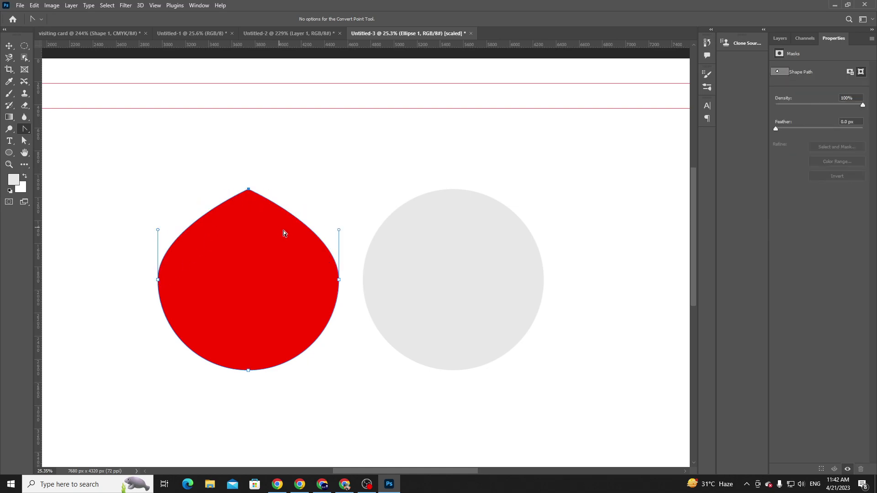
key(ctrl+z)
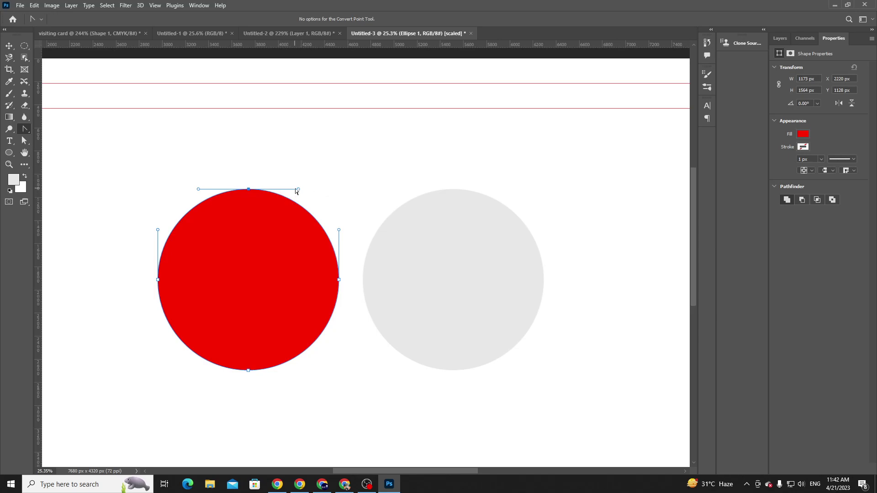
mouse_move(298, 191)
mouse_down()
mouse_move(373, 131)
mouse_move(406, 127)
mouse_up()
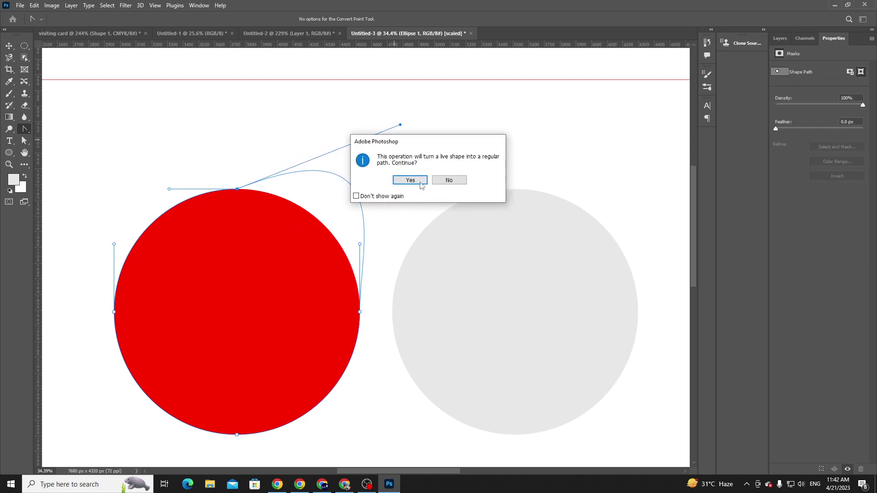
click(420, 182)
Step: Undo a trial handle drag back to the round circle, then sharpen the top anchor again
drag(400, 125, 233, 71)
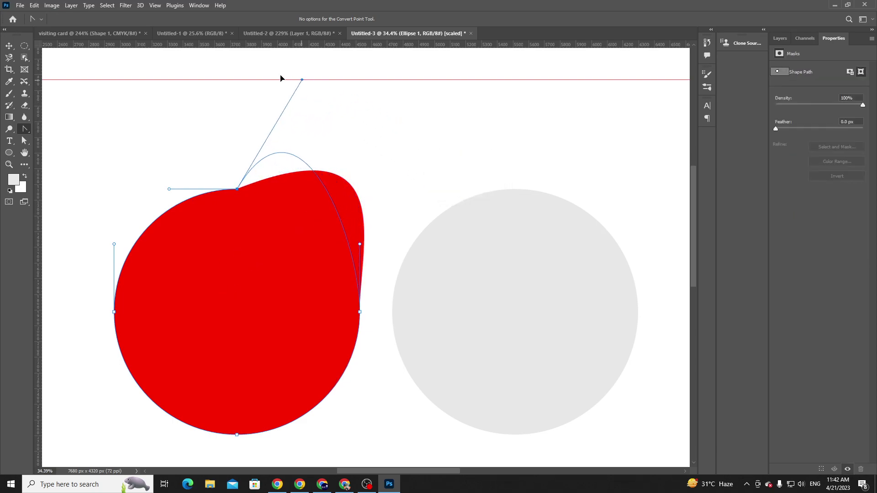
key(ctrl+z)
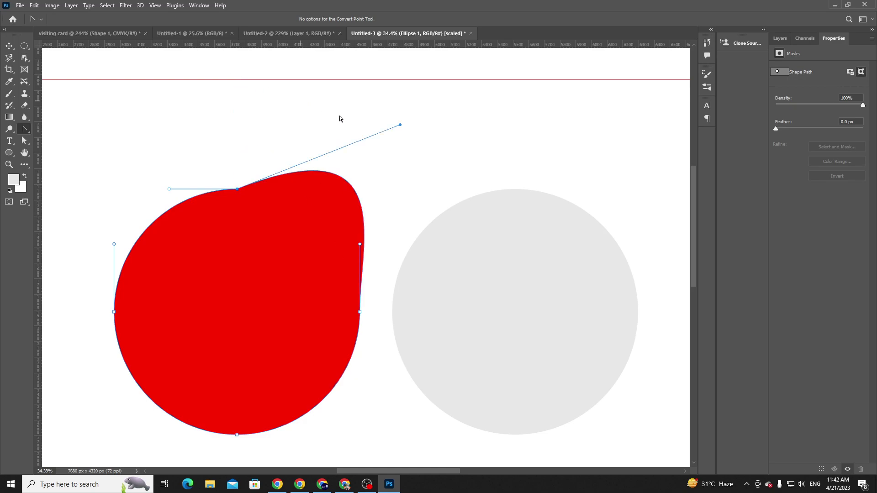
key(ctrl+z)
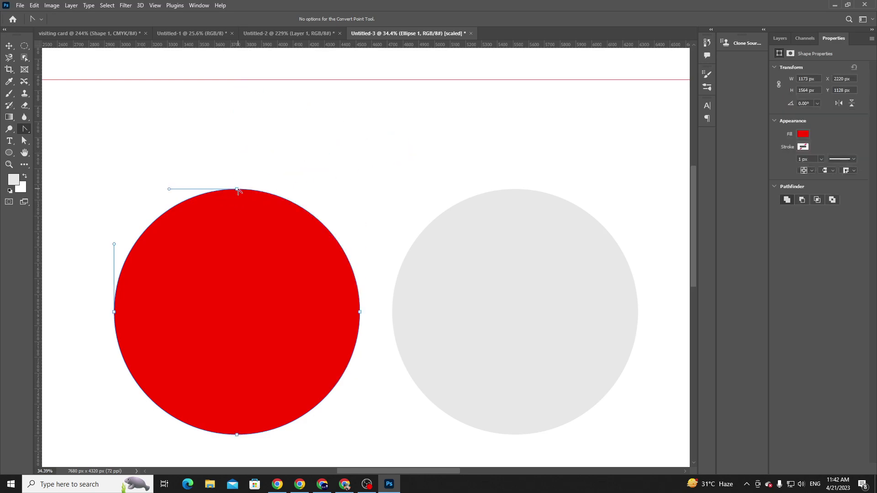
key(ctrl+z)
key(ctrl+shift+z)
click(237, 190)
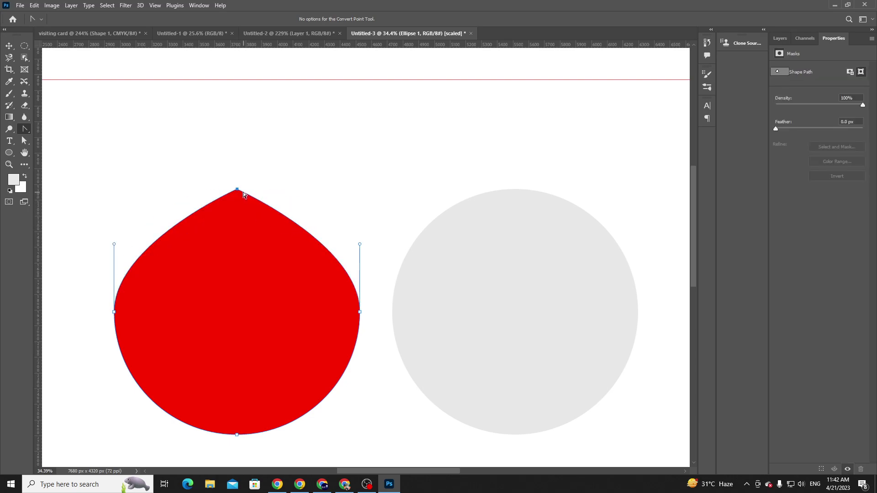
Step: Bend the teardrop's top-right and left curves inward toward the tip
key(z)
mouse_move(237, 189)
mouse_down()
mouse_move(350, 284)
mouse_move(229, 239)
mouse_up()
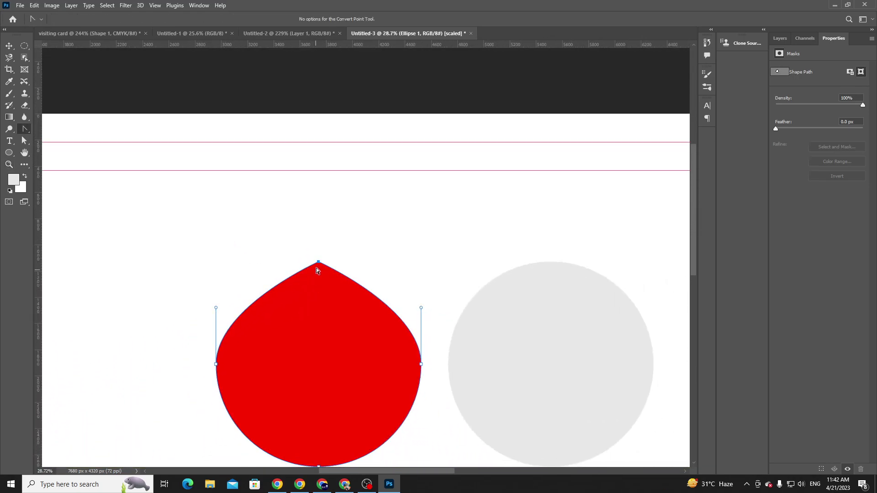
mouse_move(421, 308)
mouse_down()
mouse_move(279, 355)
mouse_move(255, 385)
mouse_up()
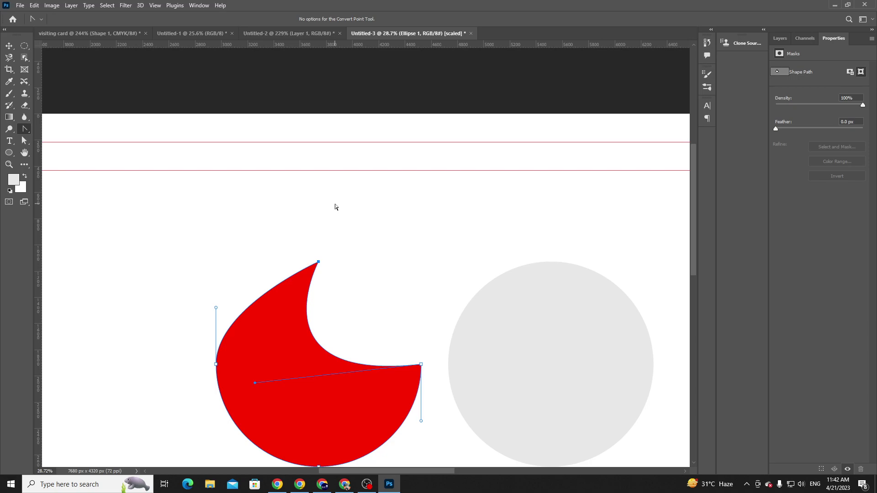
mouse_move(318, 261)
mouse_down()
mouse_move(307, 258)
mouse_move(278, 291)
mouse_up()
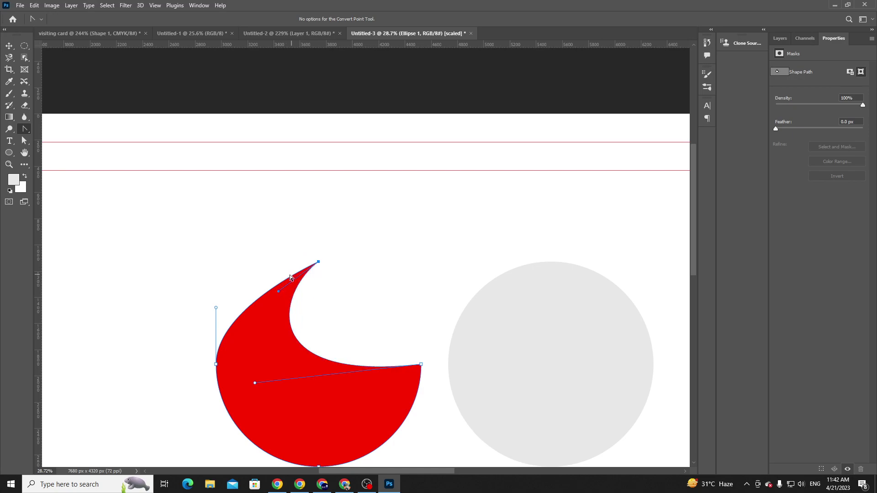
drag(217, 309, 220, 273)
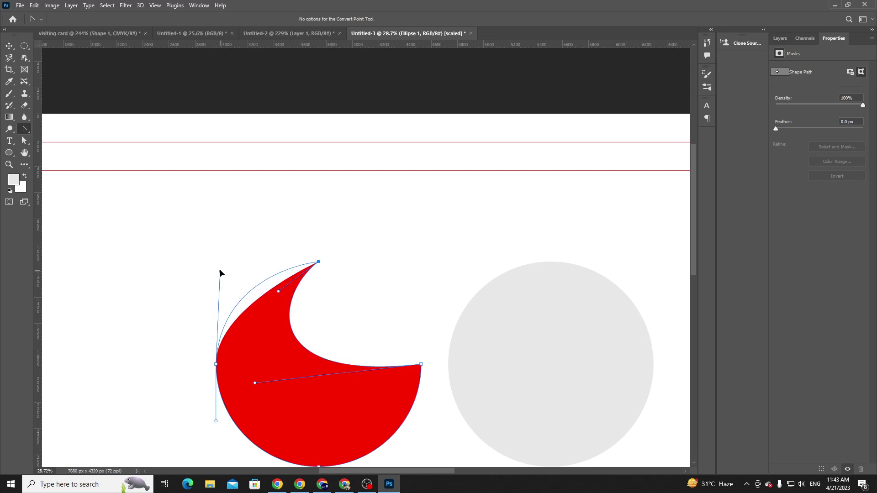
click(382, 289)
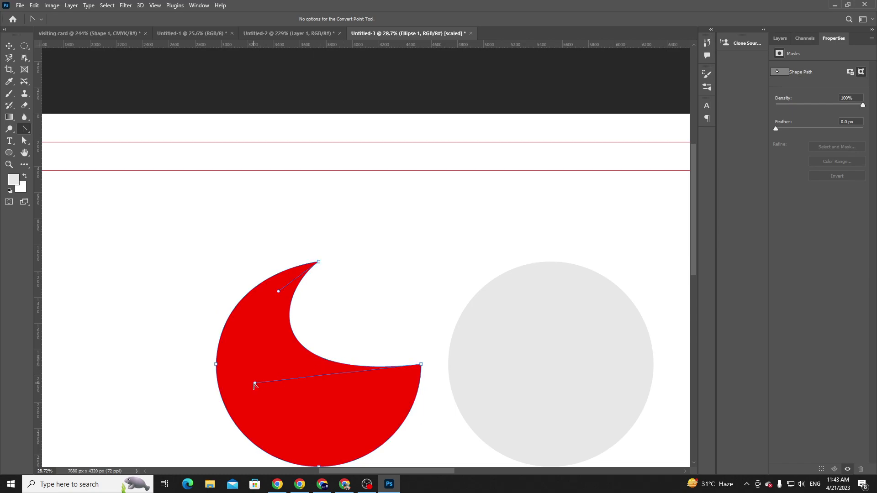
Step: Reshape the upper-right and upper-left curves so both sides of the peak are concave
drag(255, 384, 355, 351)
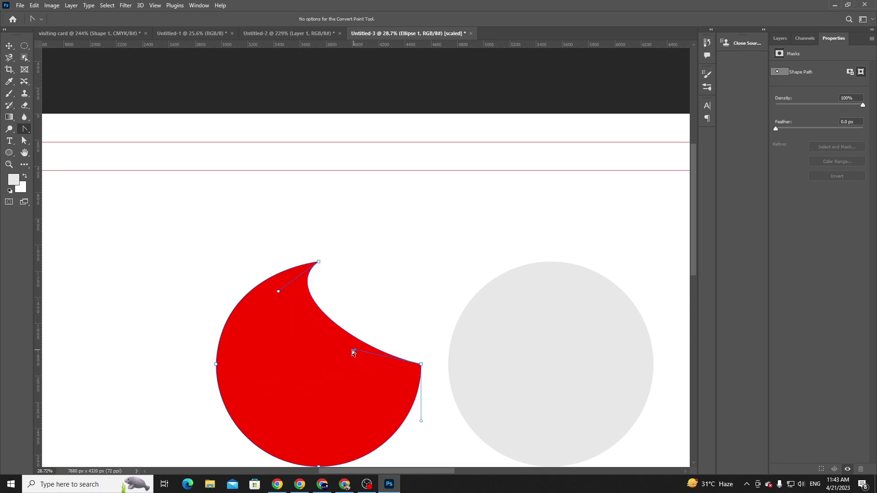
click(215, 364)
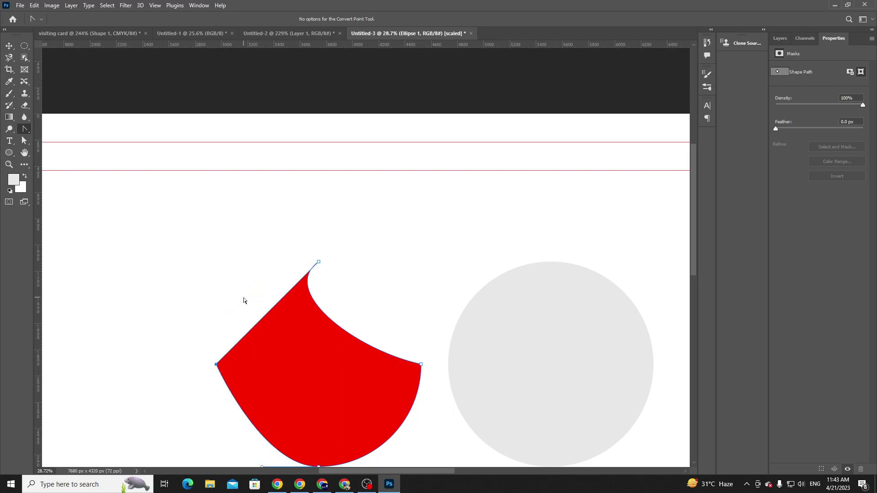
mouse_move(220, 272)
mouse_down()
mouse_move(278, 325)
mouse_move(258, 347)
mouse_move(270, 357)
mouse_up()
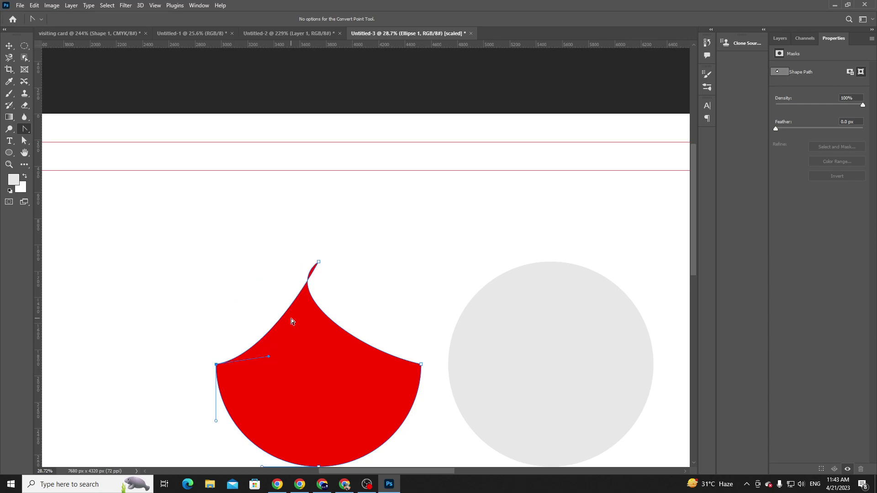
drag(286, 300, 288, 298)
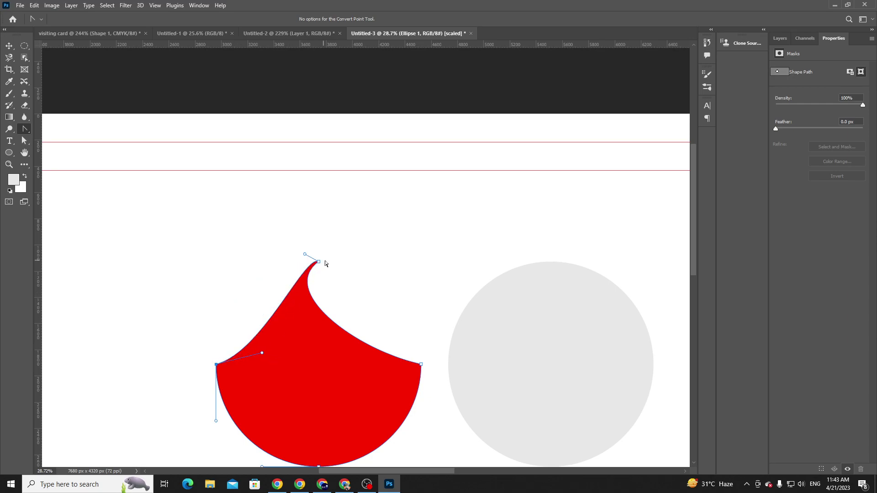
drag(318, 264, 324, 286)
click(381, 259)
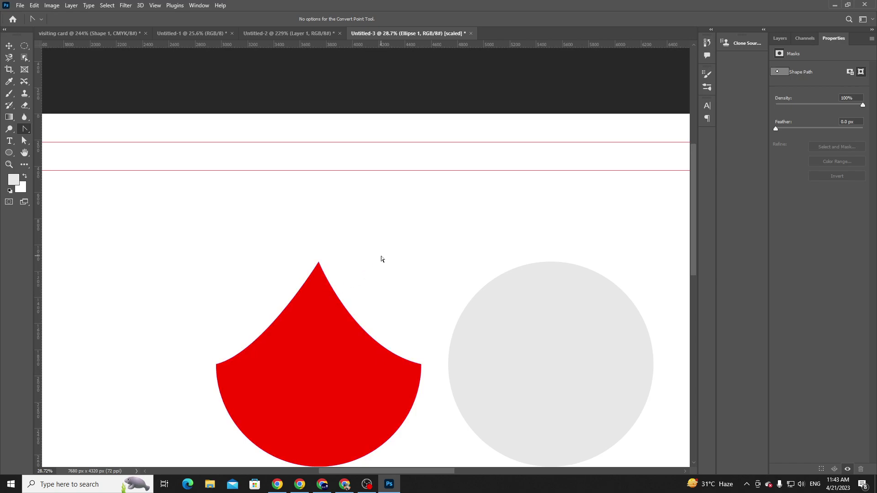
Step: Undo a trial rounding of the peak and marquee-select all the red shape's anchors
drag(318, 264, 355, 348)
key(ctrl+z)
scroll(315, 433, down, 2)
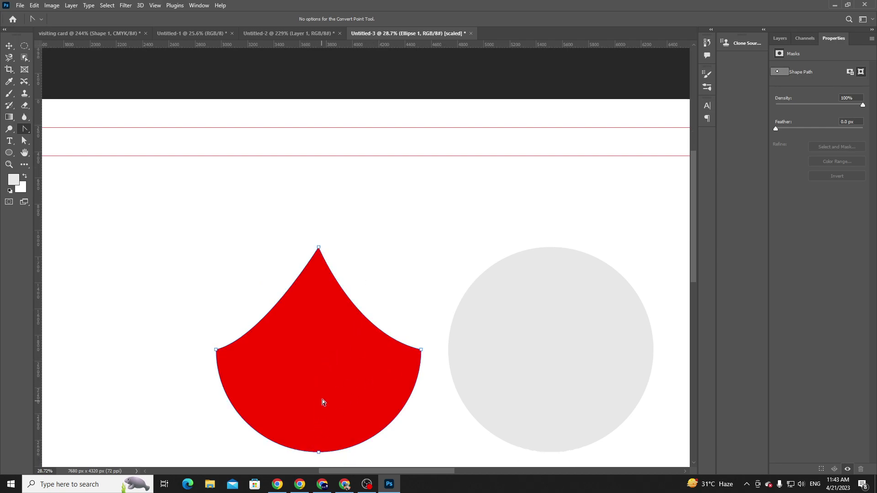
drag(192, 211, 433, 368)
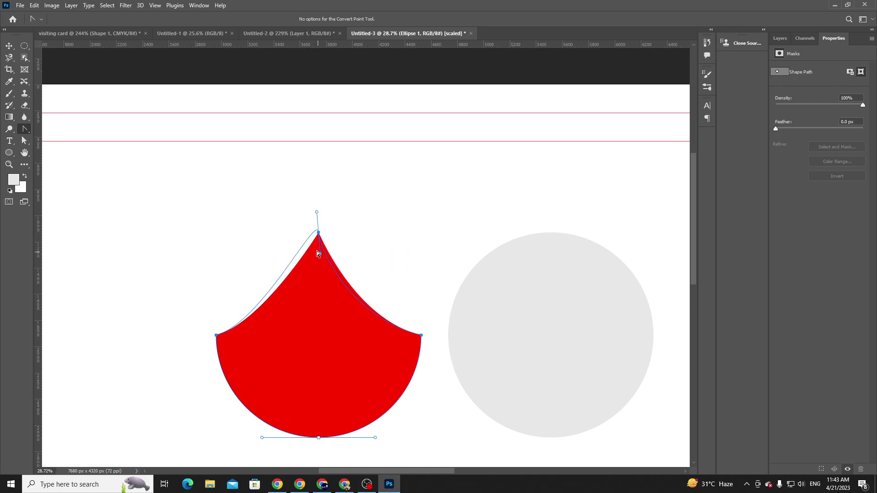
Step: Move the red shape down, lower its top anchor and drop its bottom anchor for a flatter base
click(24, 140)
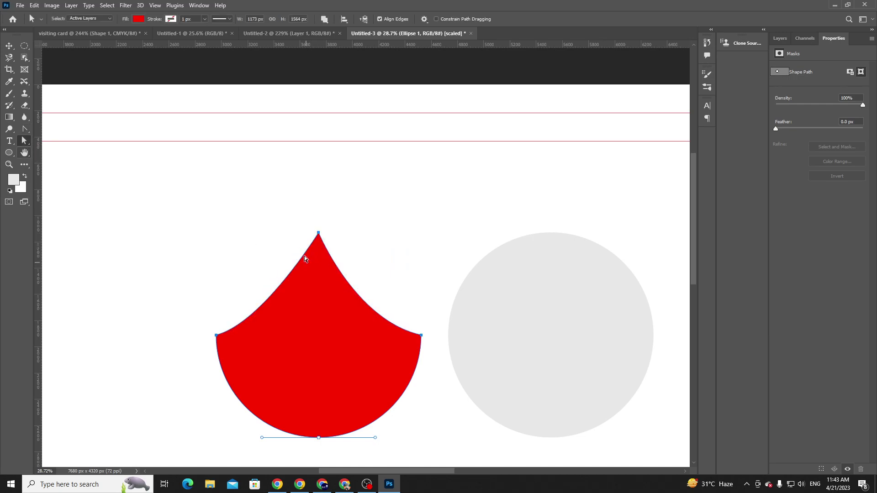
mouse_move(318, 243)
mouse_down()
mouse_move(325, 275)
mouse_move(325, 260)
mouse_up()
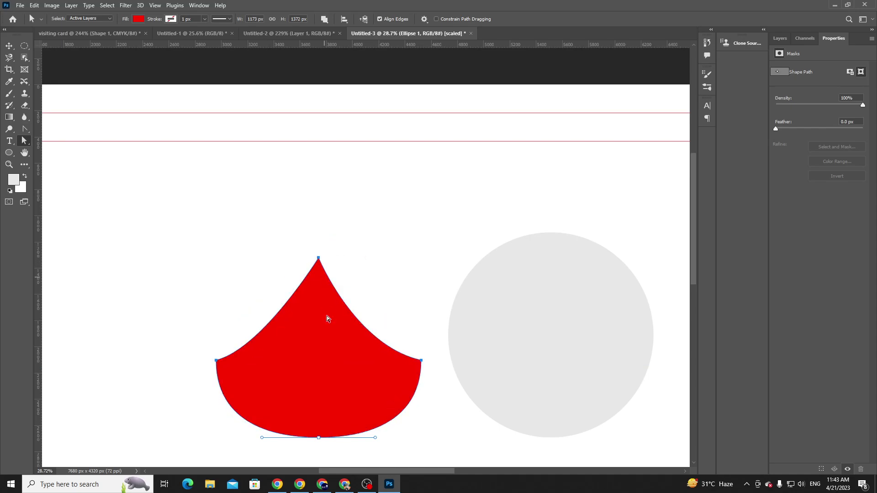
click(320, 259)
drag(318, 264, 314, 298)
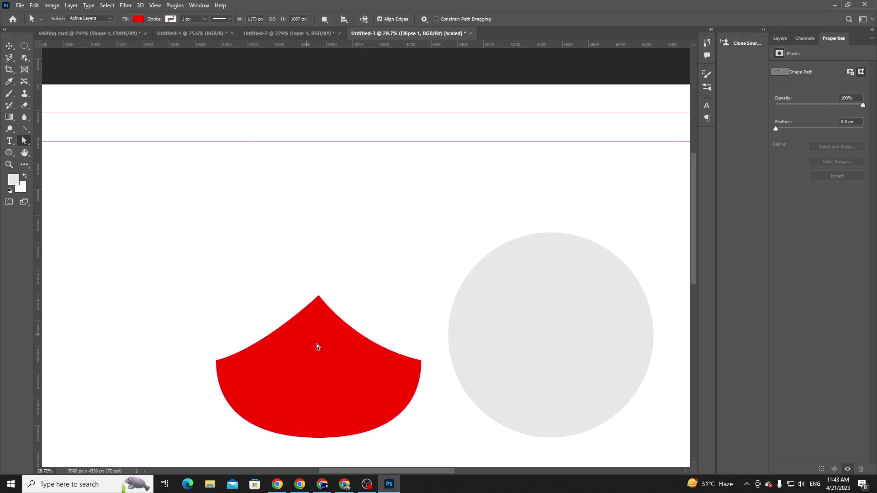
click(322, 370)
drag(318, 438, 318, 445)
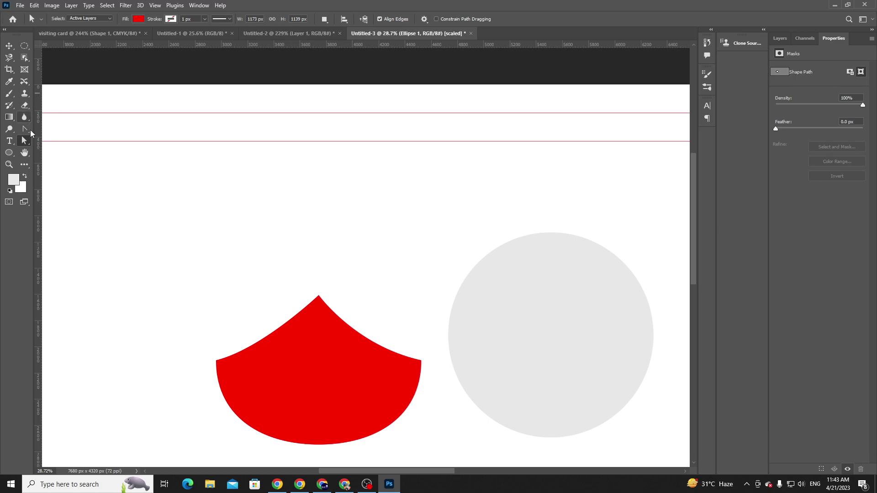
Step: Draw a closed, curved leaf-shaped flame path with the Pen Tool above the red base's peak
right_click(22, 131)
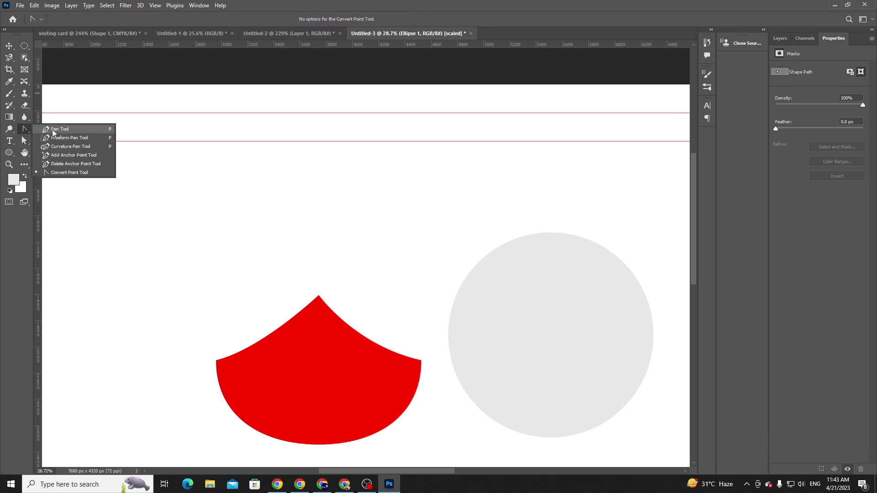
click(59, 130)
click(290, 318)
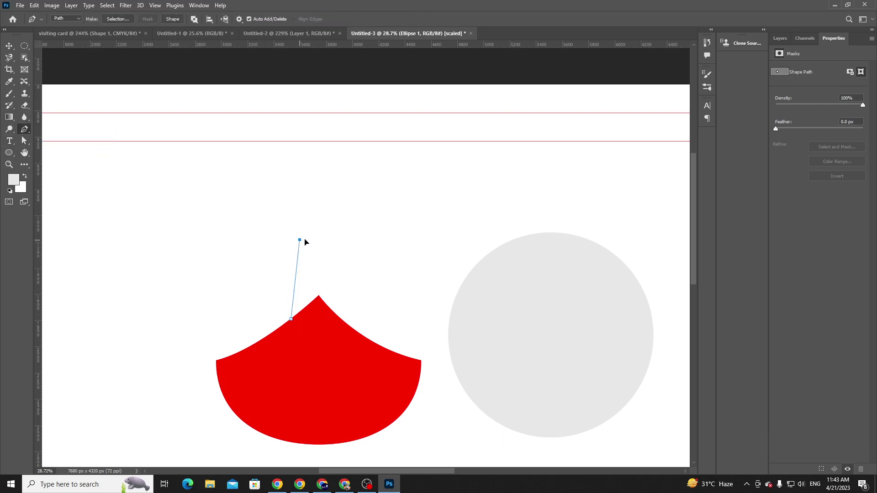
drag(300, 240, 339, 197)
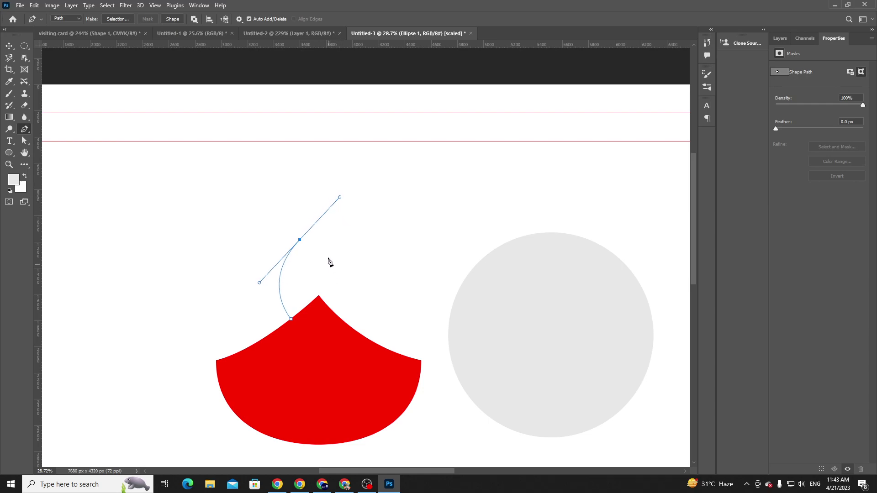
drag(340, 296, 333, 313)
key(ctrl+z)
alt+click(300, 239)
mouse_move(330, 261)
mouse_down()
mouse_move(329, 283)
mouse_move(337, 269)
mouse_move(322, 314)
mouse_up()
click(315, 321)
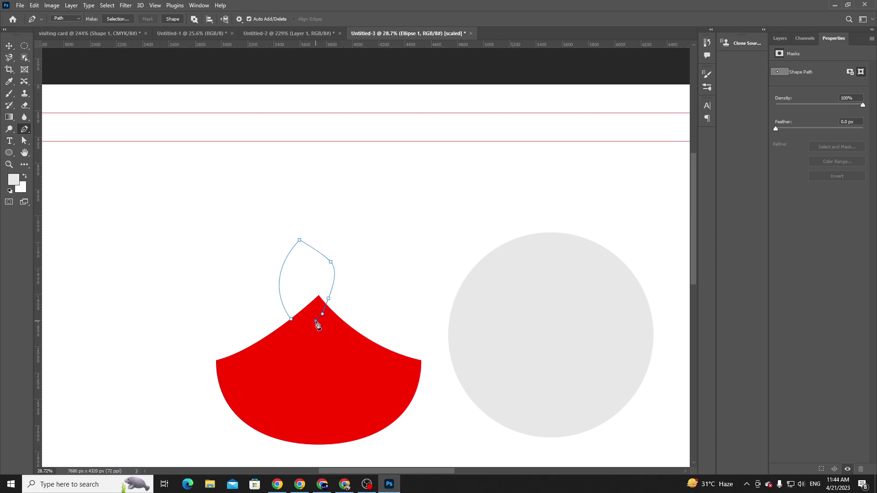
click(294, 320)
Step: Set the foreground colour to orange-red ff3c00 and load the flame path as a selection
click(14, 179)
click(315, 313)
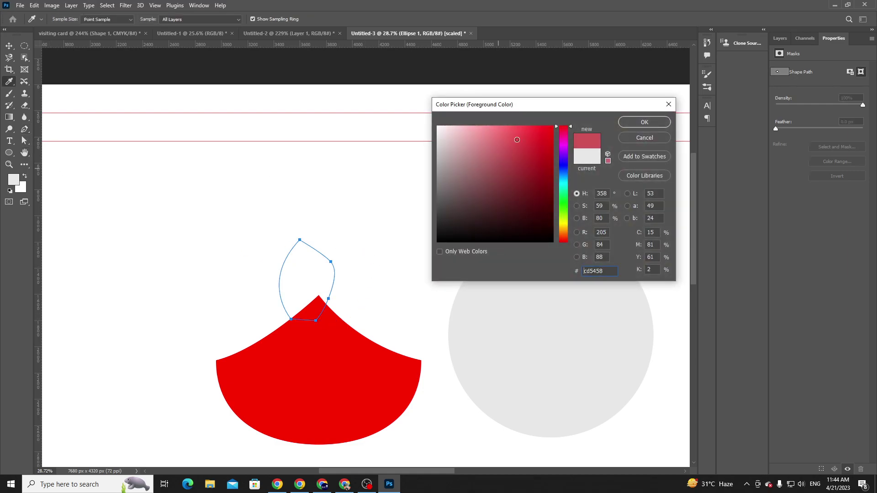
drag(557, 224, 557, 238)
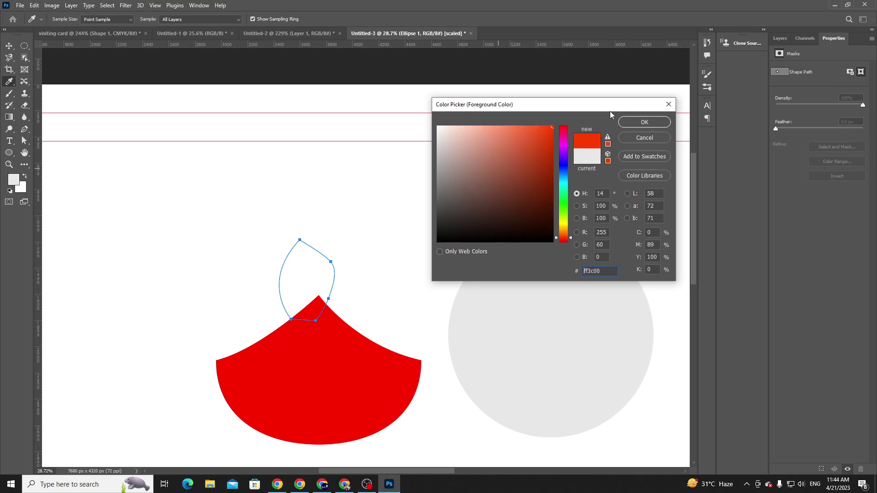
click(644, 122)
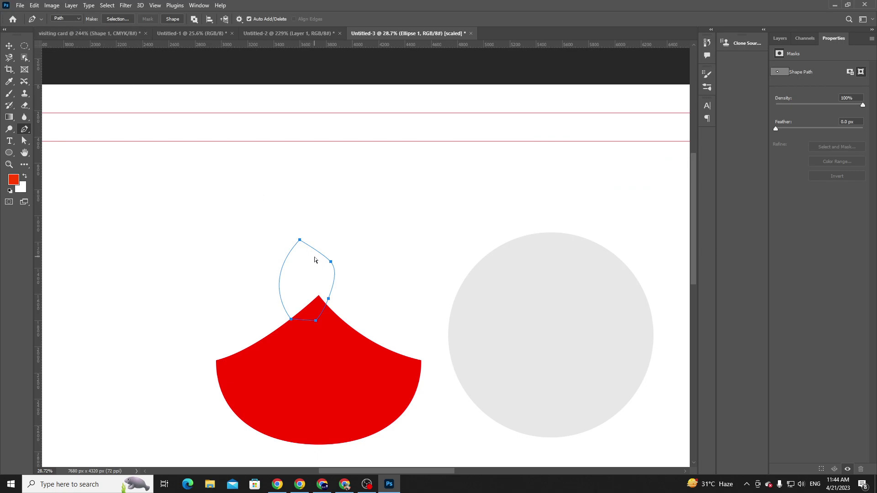
key(ctrl+Return)
Step: Add new Layer 1, fill the flame selection with orange-red, and deselect
click(780, 38)
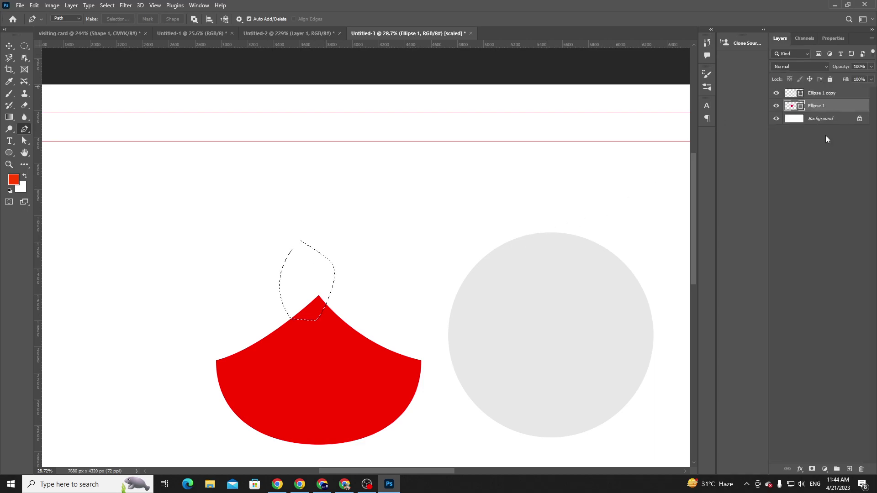
click(832, 93)
click(849, 469)
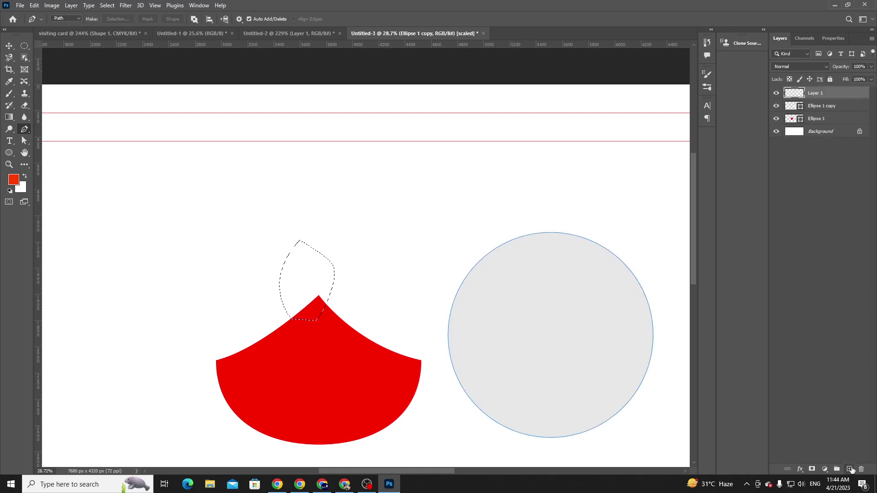
key(alt+BackSpace)
key(ctrl+d)
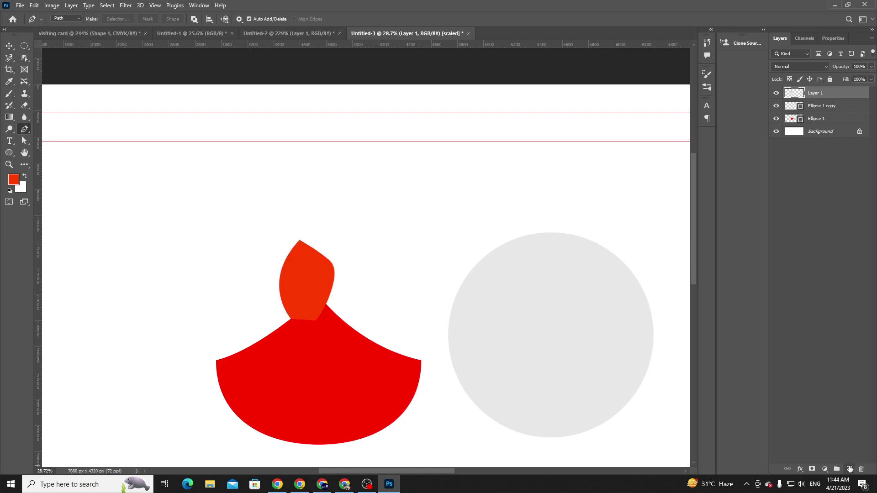
Step: Nudge the flame right over the peak, move Layer 1 below Ellipse 1, and open its Layer Style
key(v)
drag(311, 286, 324, 288)
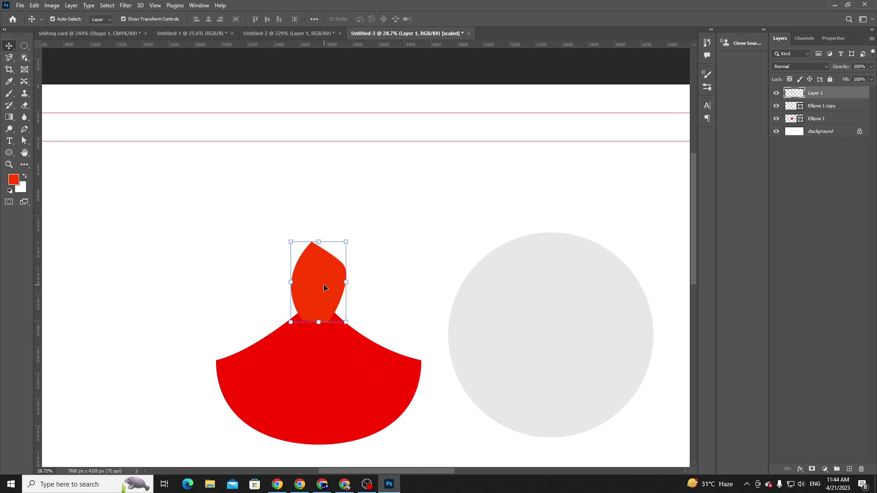
drag(832, 100, 794, 125)
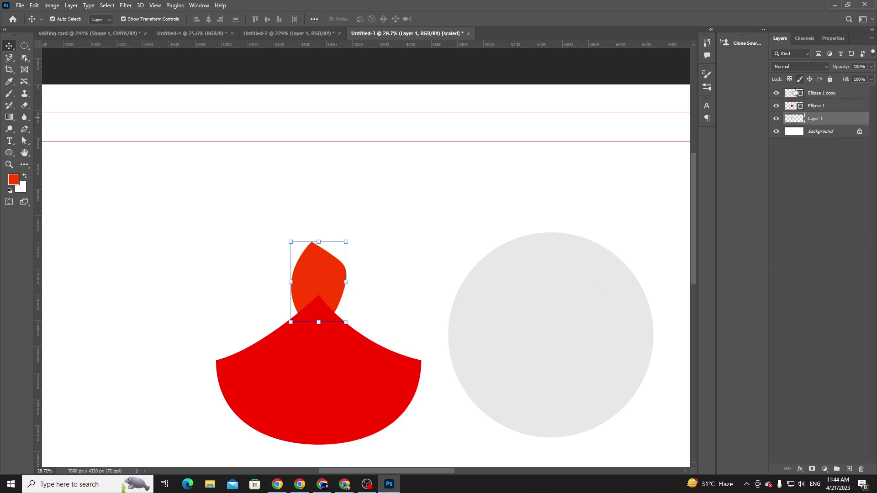
double_click(792, 122)
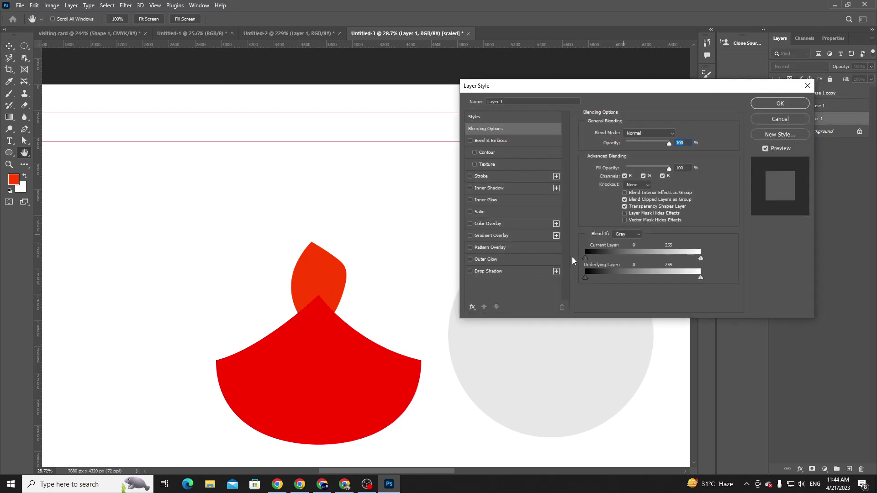
Step: Apply an orange ffa800 Color Overlay to the flame layer and close Layer Style
click(481, 226)
click(679, 133)
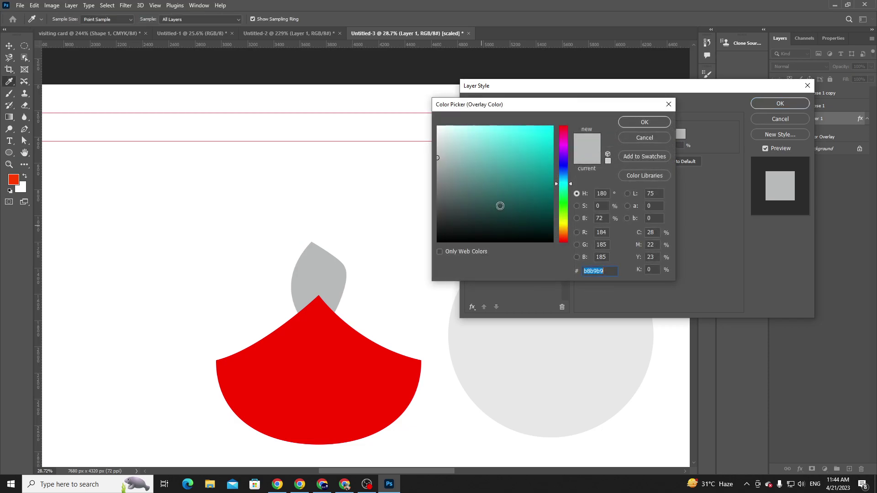
text(ffa800)
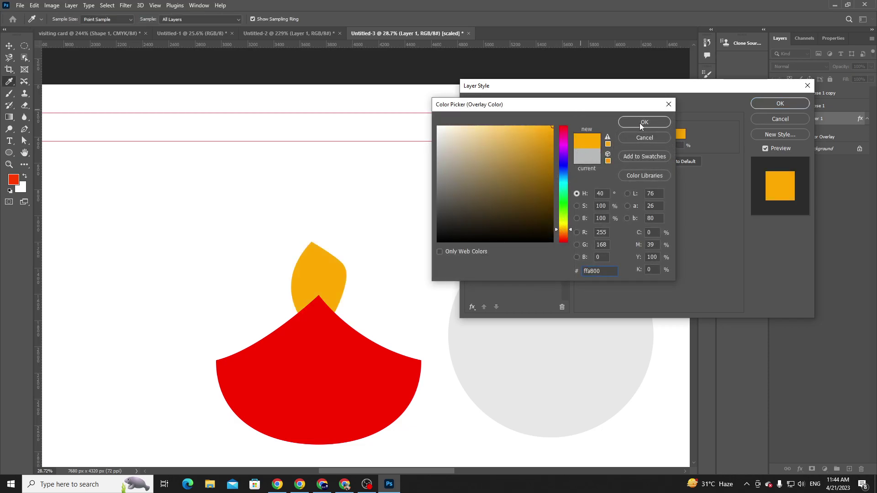
click(641, 122)
click(779, 104)
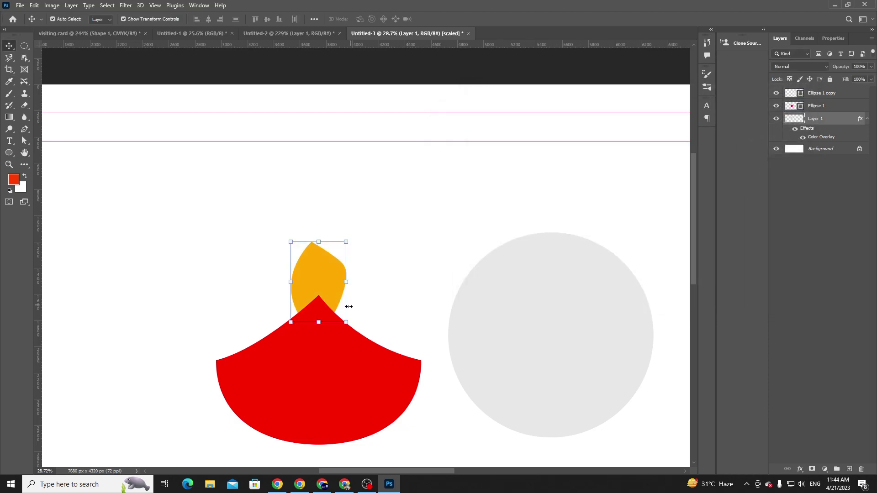
Step: Move the flame up and to the right, then zoom in on the red base
click(379, 273)
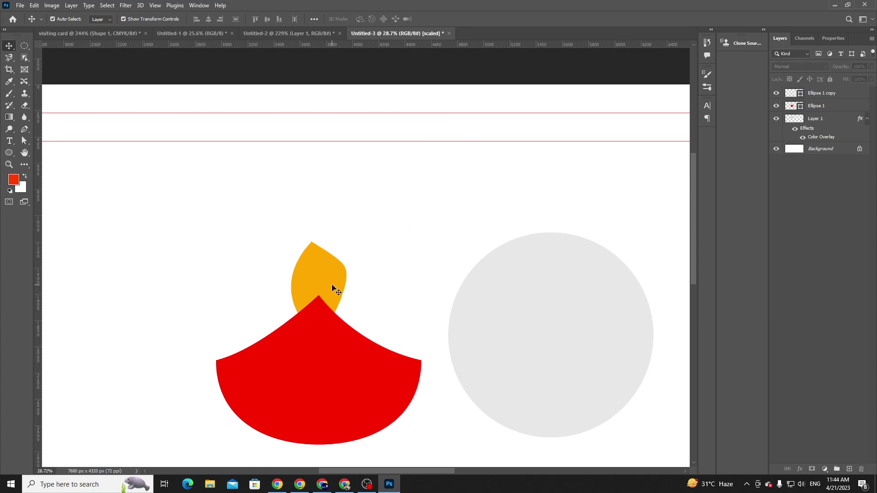
mouse_move(332, 291)
mouse_down()
mouse_move(376, 239)
mouse_move(678, 169)
mouse_up()
key(z)
mouse_move(294, 301)
mouse_down()
mouse_move(354, 300)
mouse_move(332, 259)
mouse_move(309, 259)
mouse_up()
Step: Select the red base's path and switch to the Add Anchor Point Tool
key(v)
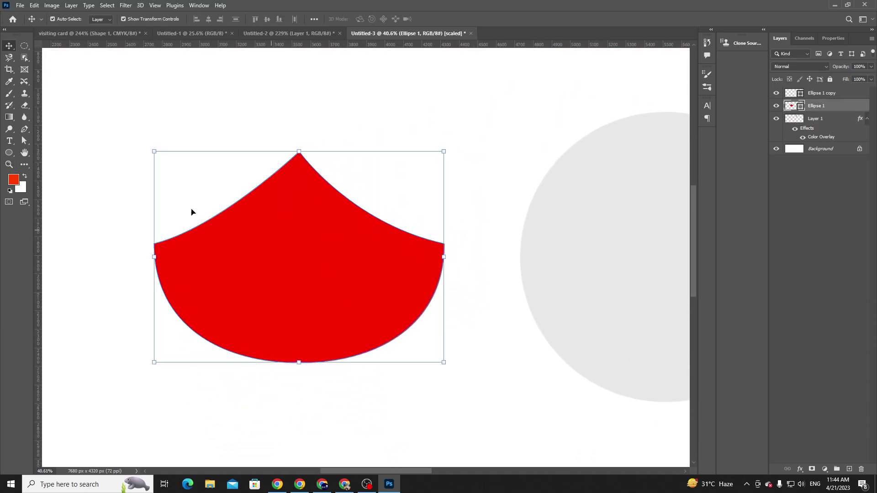
click(25, 129)
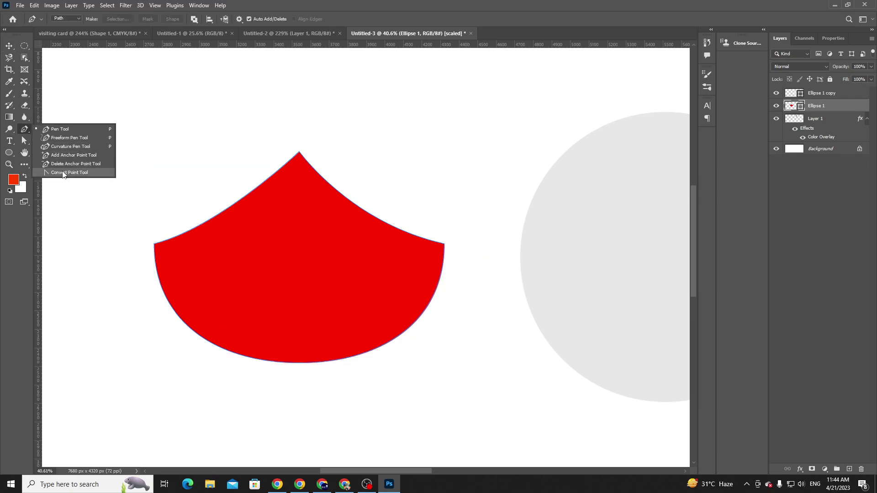
click(300, 155)
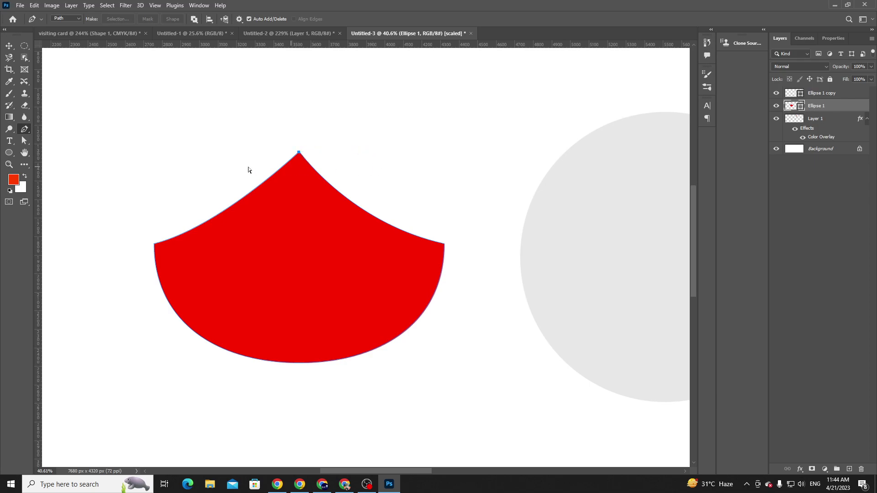
right_click(29, 131)
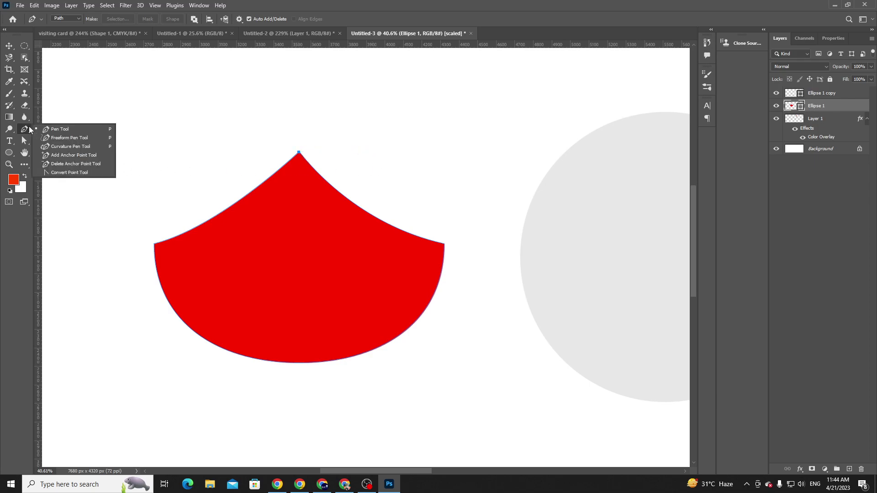
click(60, 155)
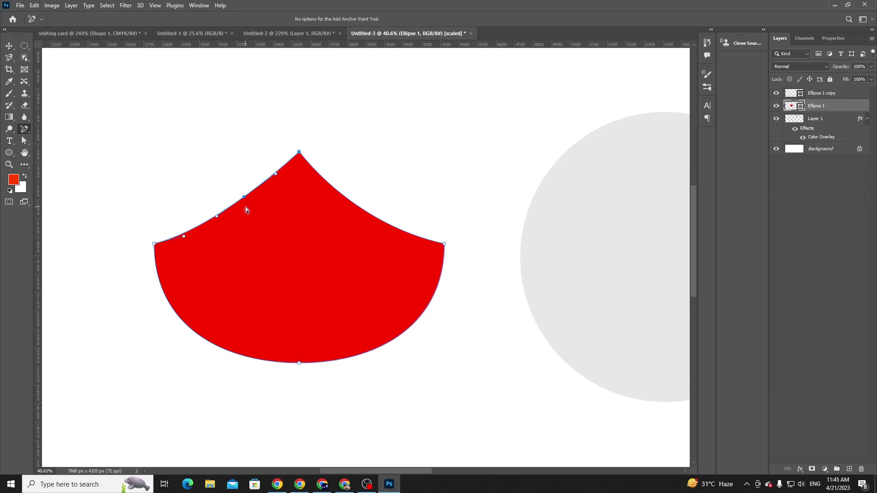
scroll(245, 208, up, 3)
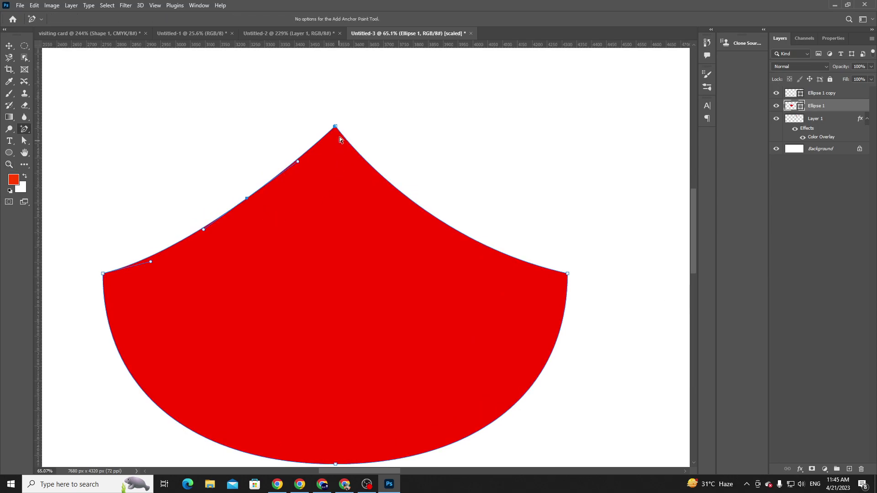
scroll(339, 139, down, 1)
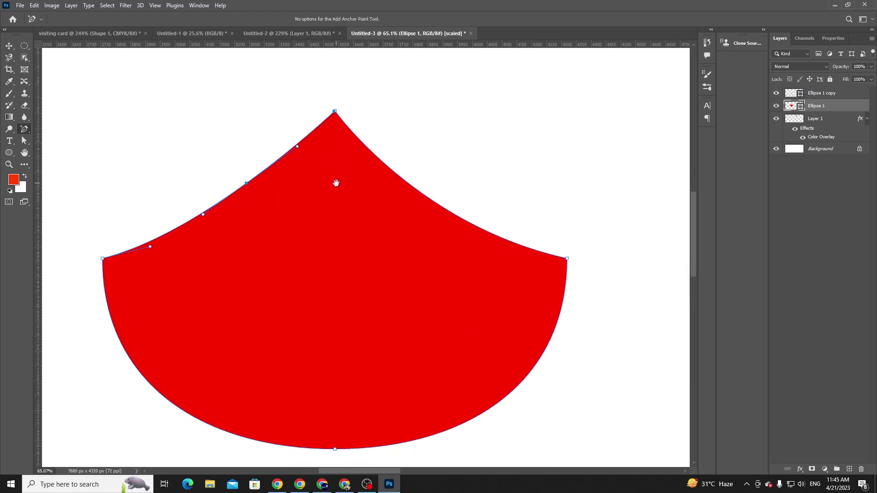
click(246, 182)
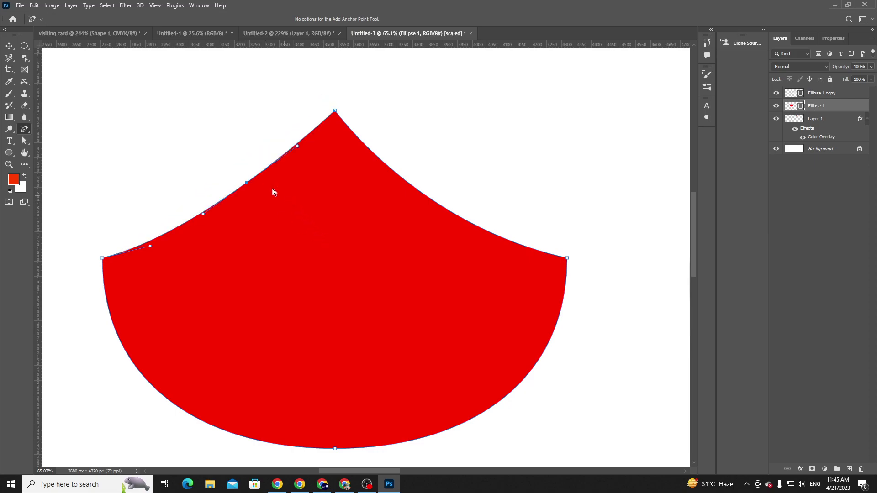
drag(298, 147, 245, 183)
Step: Add an anchor on the base's upper-right curve, then choose the Delete Anchor Point Tool
click(437, 204)
drag(366, 164, 350, 187)
click(442, 208)
click(441, 205)
right_click(25, 129)
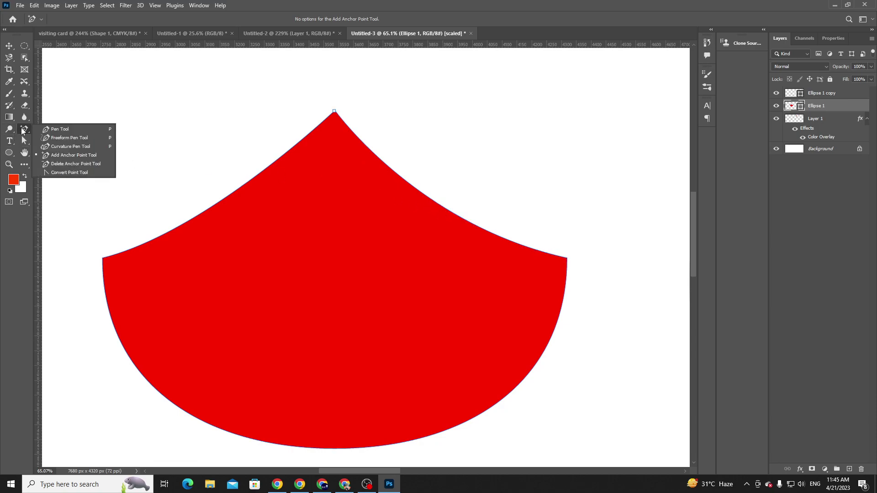
click(59, 153)
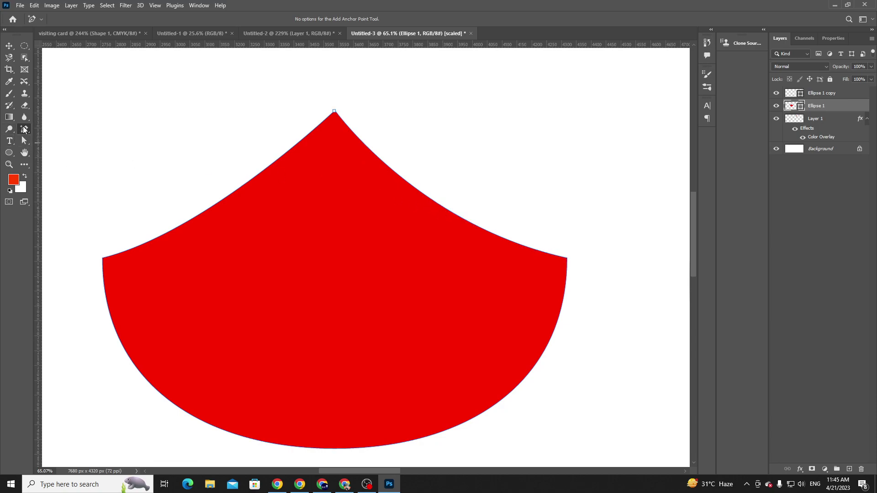
right_click(24, 129)
click(58, 165)
Step: Delete five anchors from the red base's sides and corners, leaving a teardrop
click(246, 183)
click(202, 214)
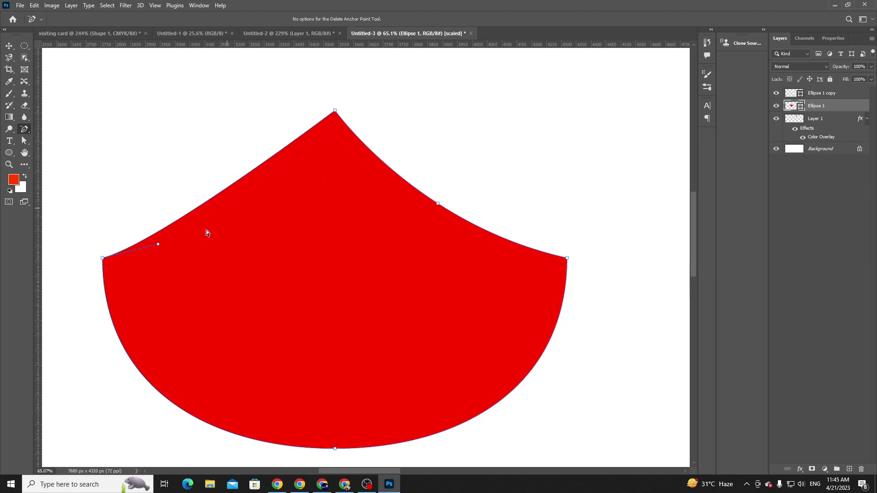
click(103, 258)
click(437, 203)
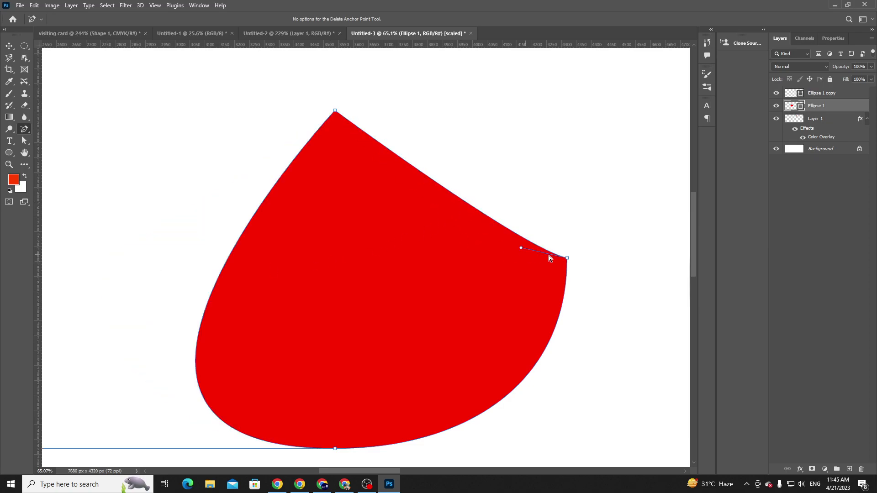
click(567, 258)
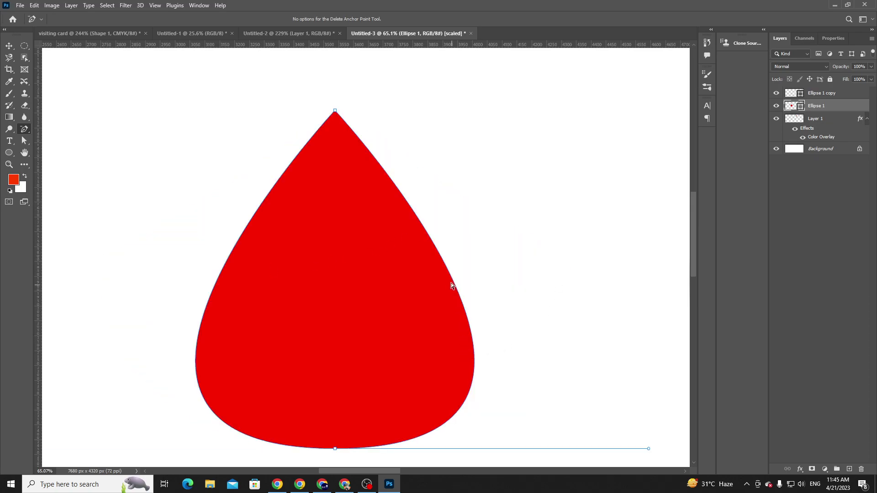
scroll(387, 344, down, 1)
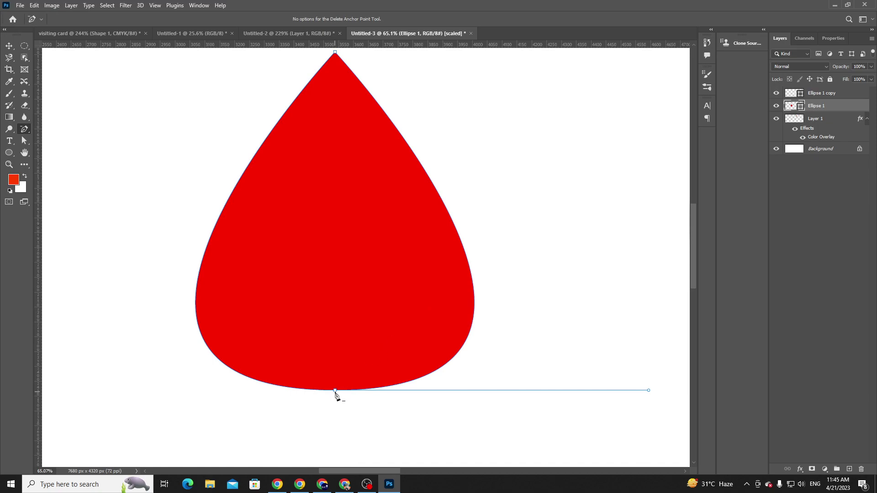
Step: Pull smooth horizontal handles from the teardrop's bottom anchor with the Convert Point Tool
right_click(24, 129)
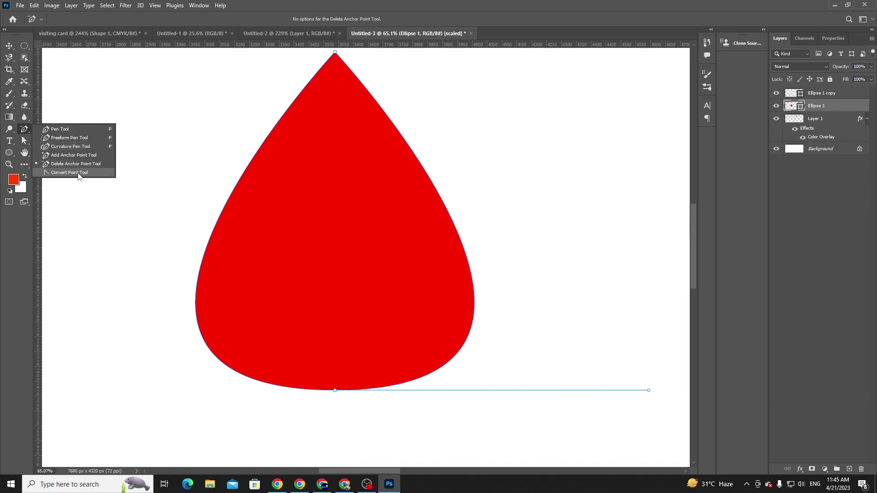
click(78, 172)
scroll(274, 195, down, 1)
scroll(274, 195, down, 1)
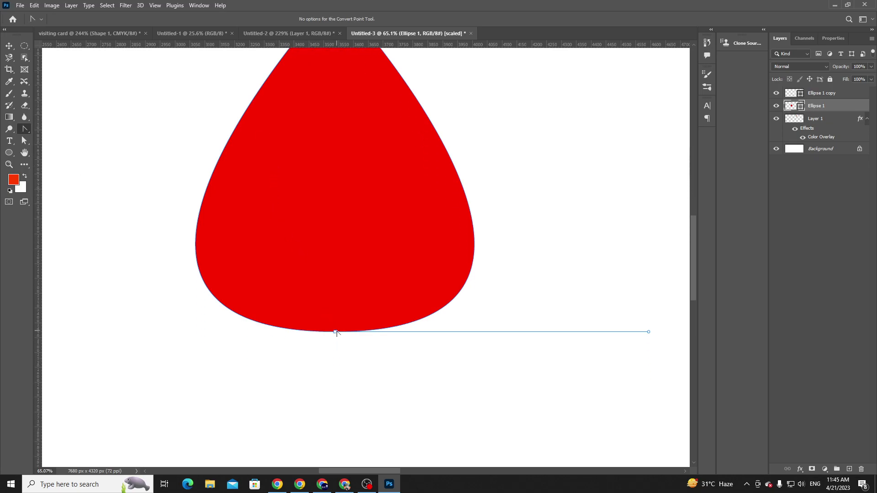
drag(335, 332, 334, 335)
scroll(372, 323, down, 1)
key(ctrl+minus)
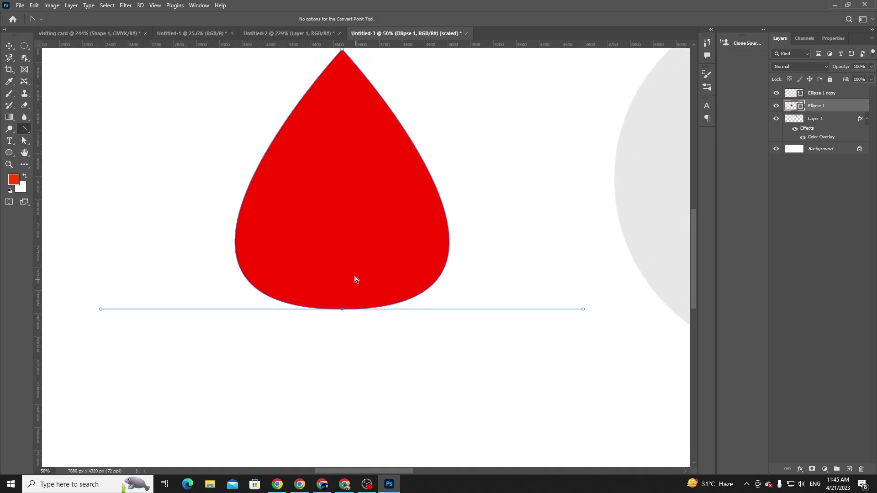
scroll(337, 228, up, 3)
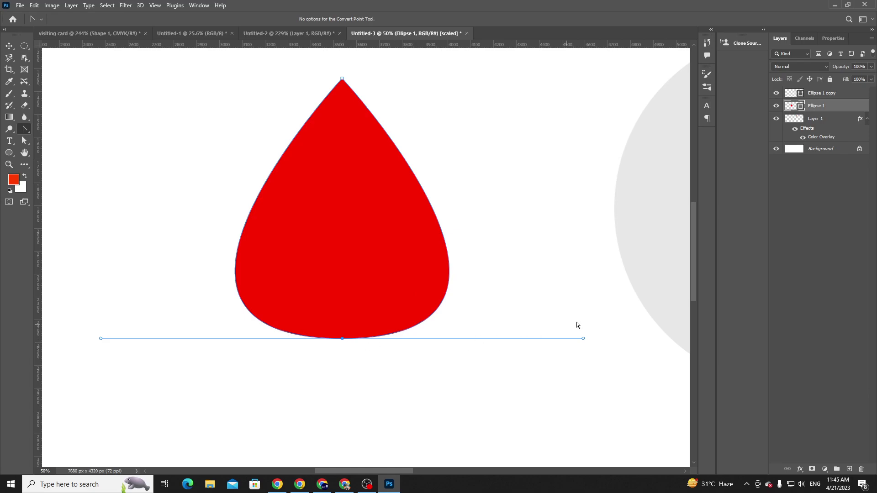
click(342, 338)
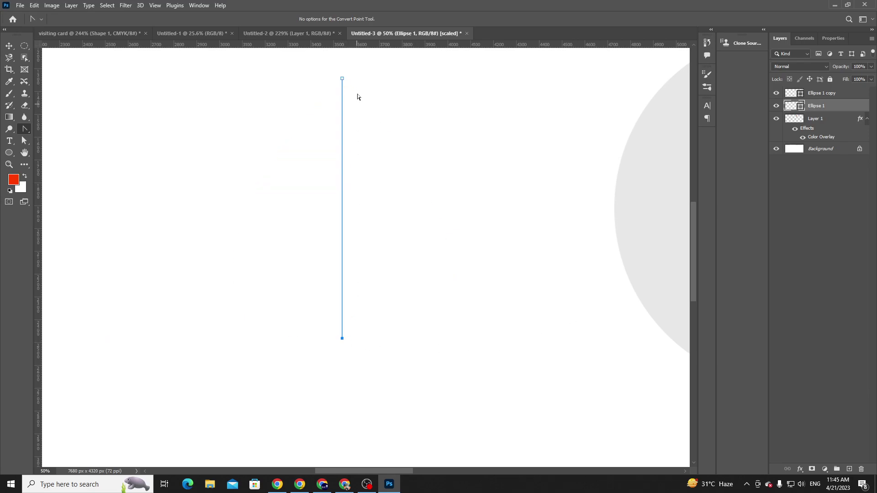
key(ctrl+z)
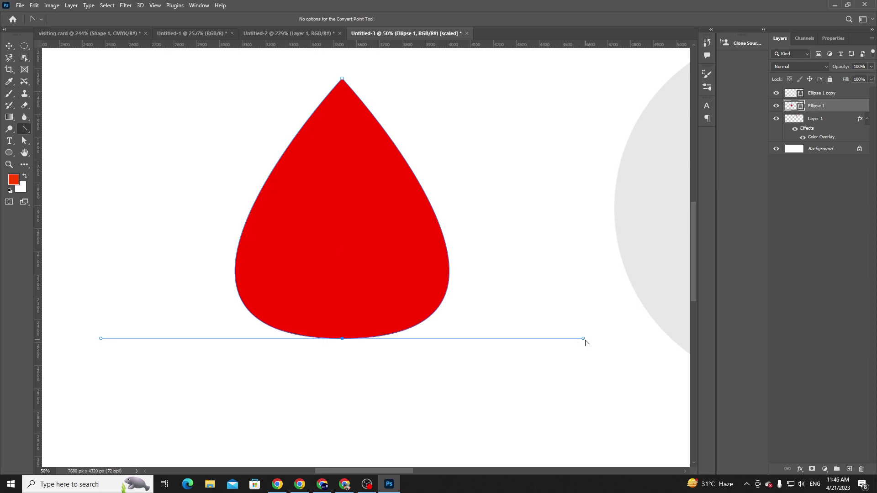
Step: Adjust the bottom anchor's handles to bulge the right side out and tilt the lower left
drag(583, 338, 450, 297)
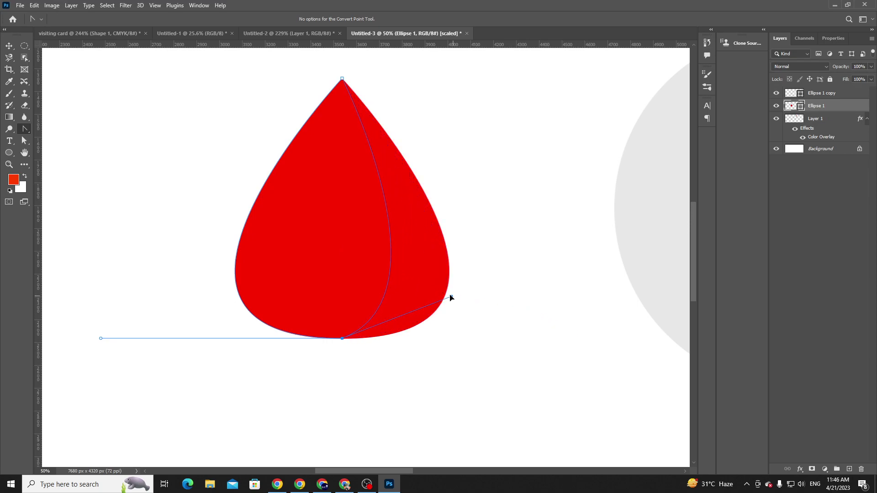
drag(450, 298, 466, 277)
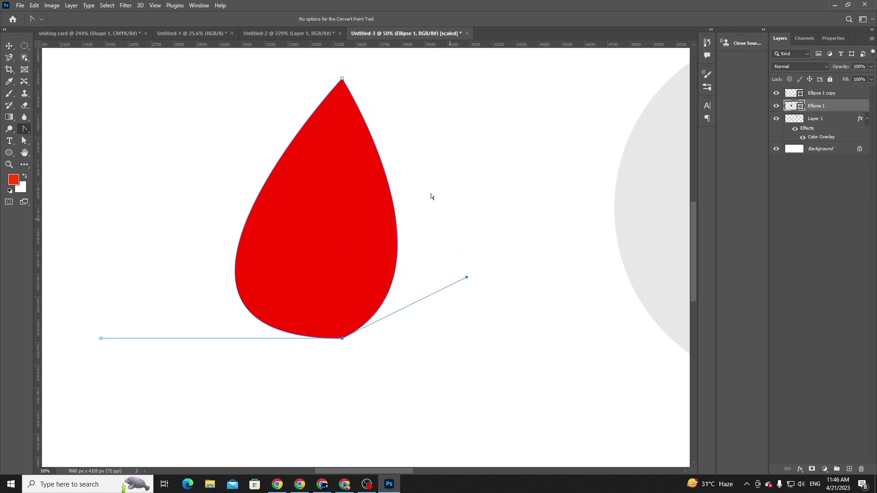
key(ctrl+z)
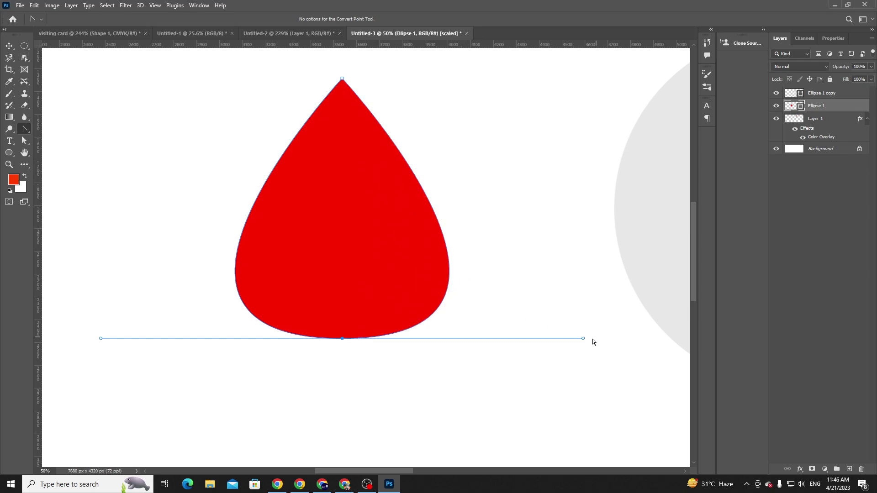
drag(583, 338, 621, 298)
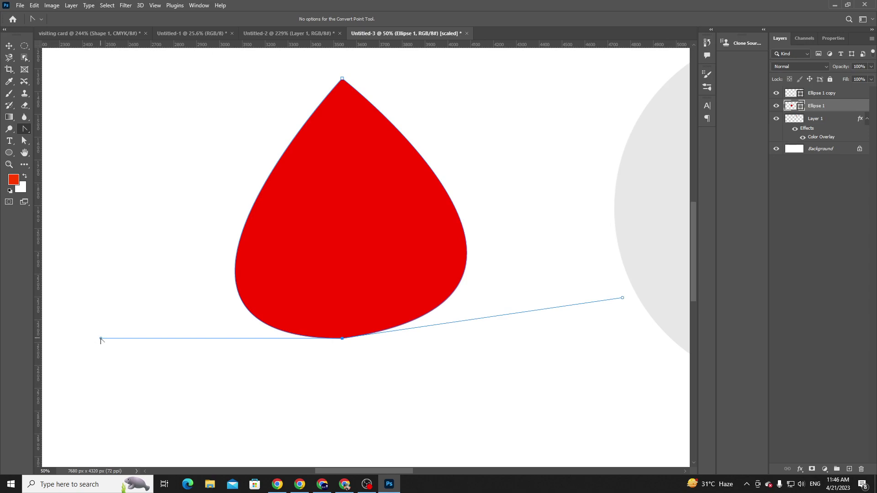
drag(101, 340, 96, 360)
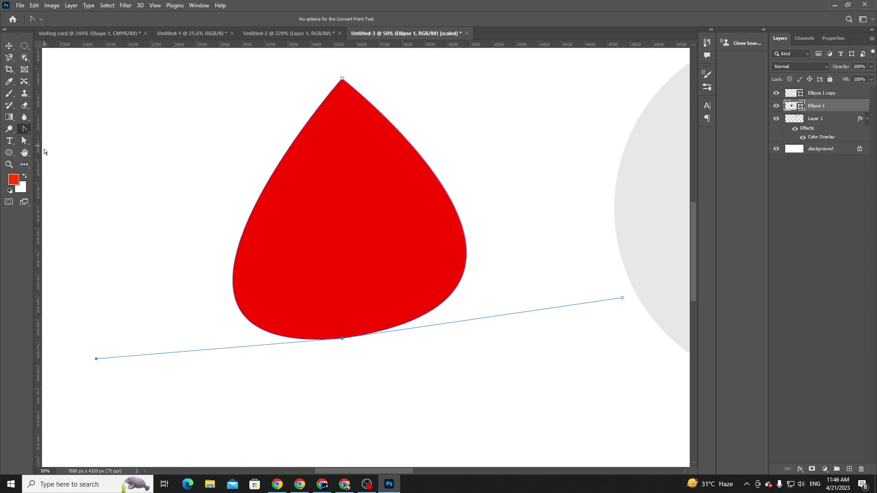
Step: Add an anchor on the teardrop's right edge and pull the upper-right edge concave
right_click(25, 131)
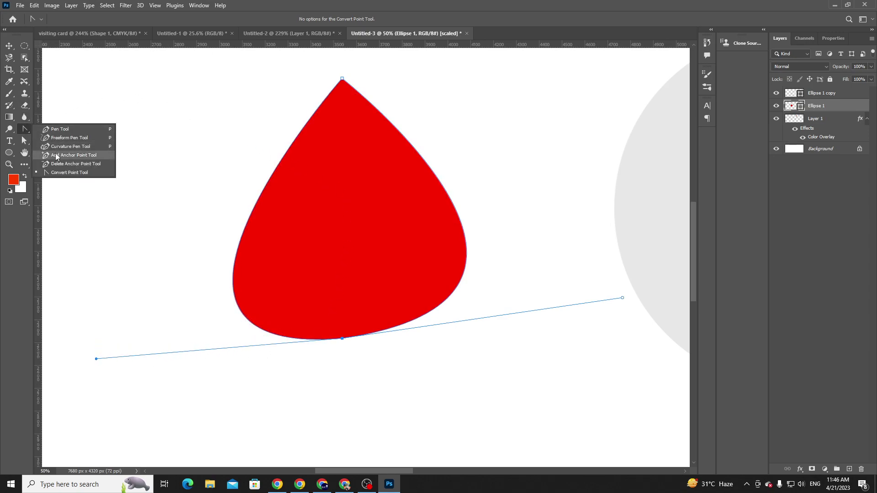
click(56, 155)
click(426, 163)
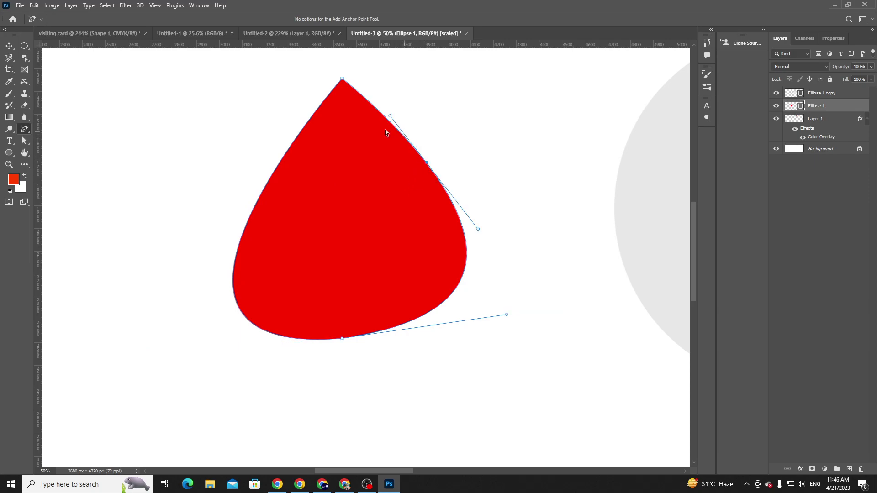
right_click(23, 131)
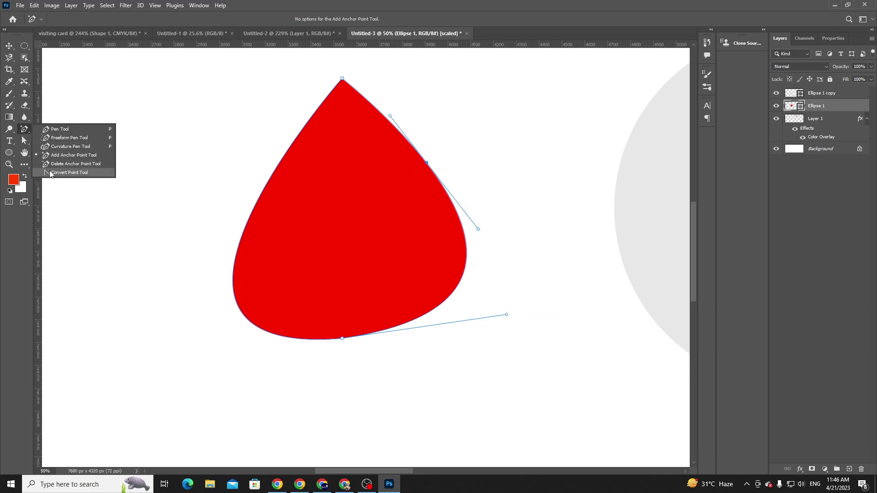
click(59, 173)
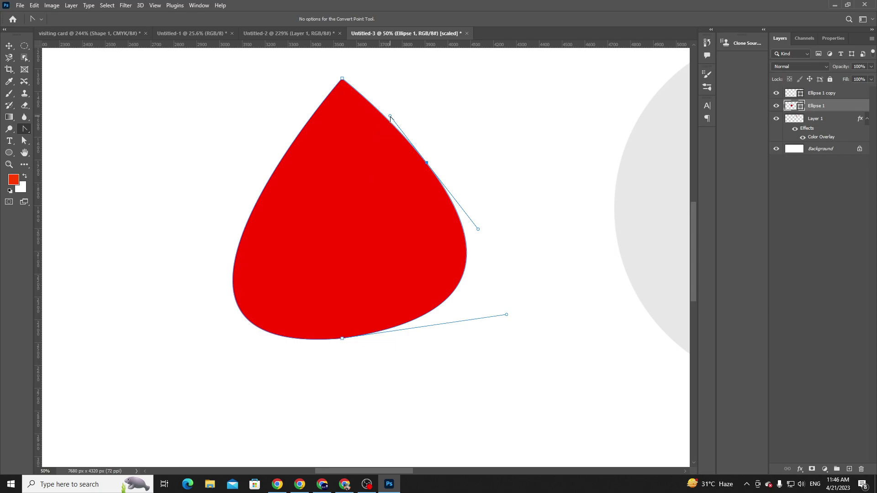
drag(390, 117, 396, 132)
Step: Hide the path outline, zoom out, zoom back in on the red drop, and open the pen tool flyout
click(520, 94)
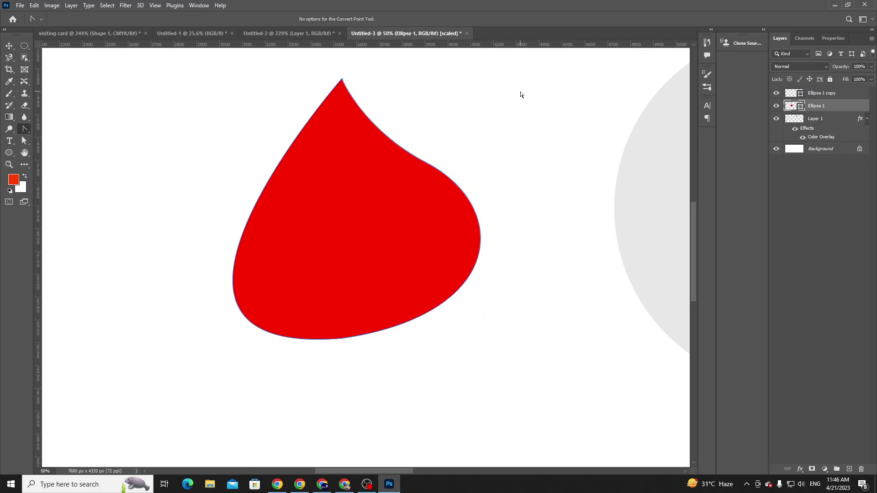
key(z)
key(ctrl+minus)
key(ctrl+minus)
key(ctrl+minus)
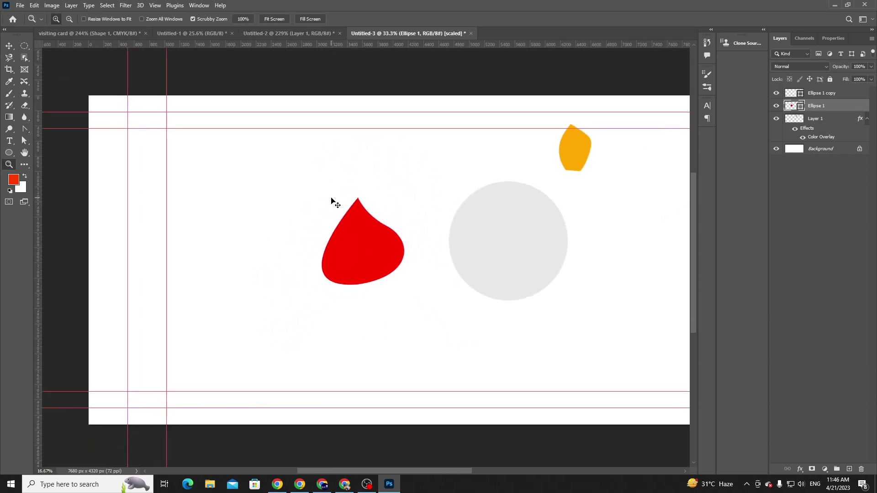
key(ctrl+plus)
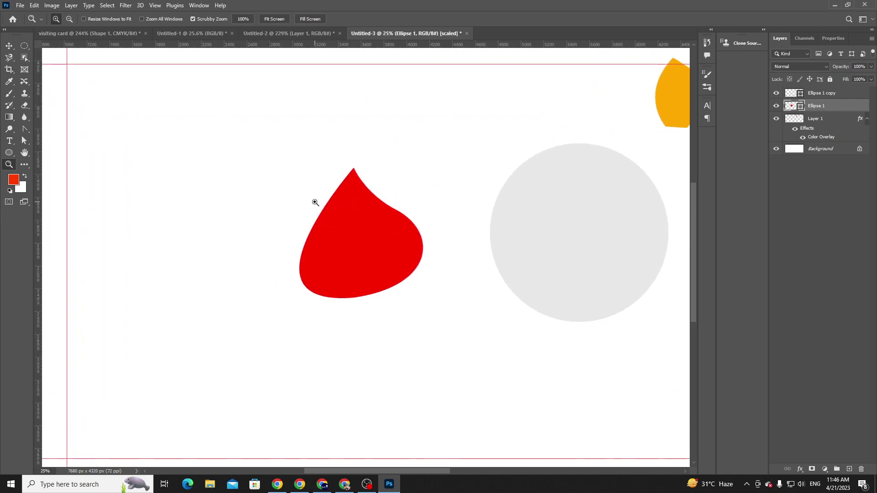
click(315, 202)
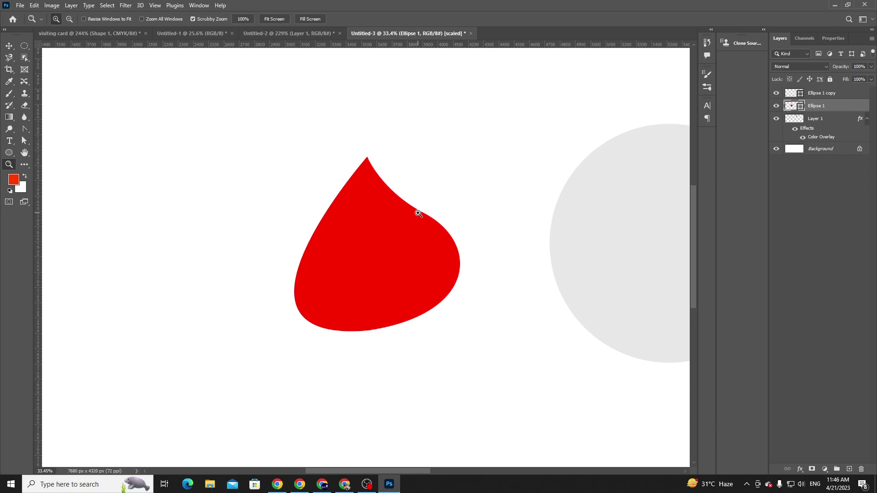
click(25, 129)
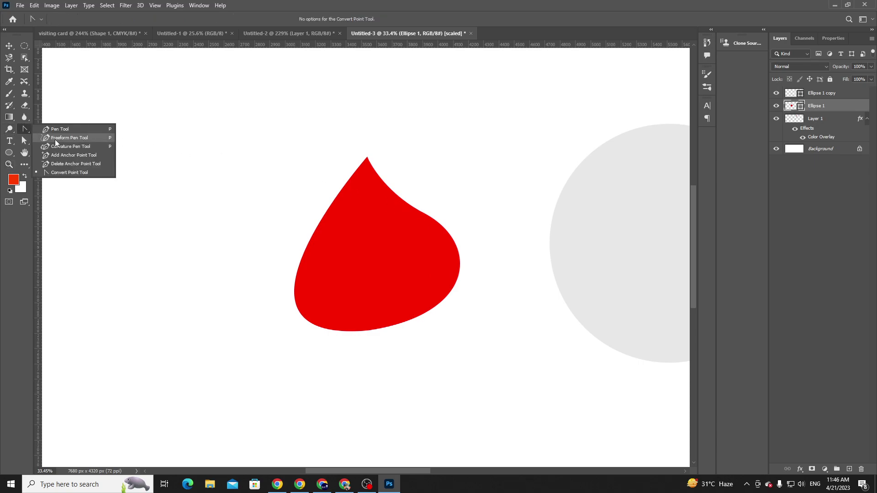
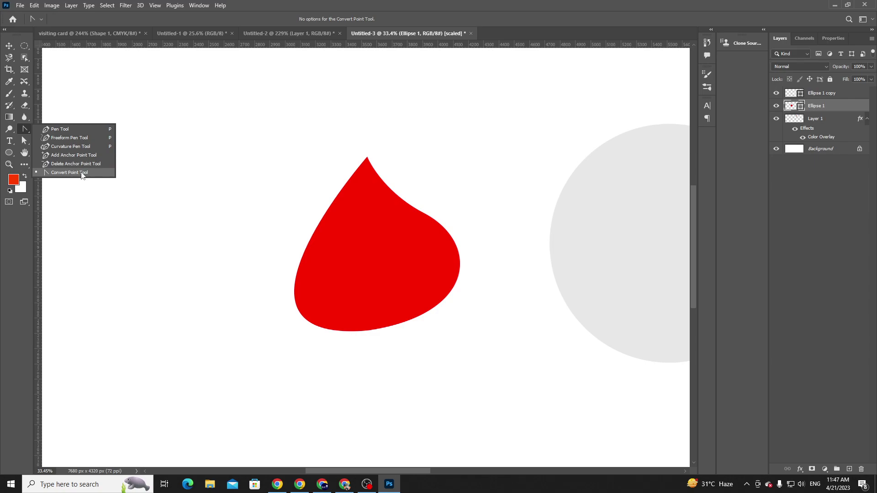
Step: Draw a freehand spiral path with the Freeform Pen, then discard it
click(92, 139)
drag(105, 142, 135, 198)
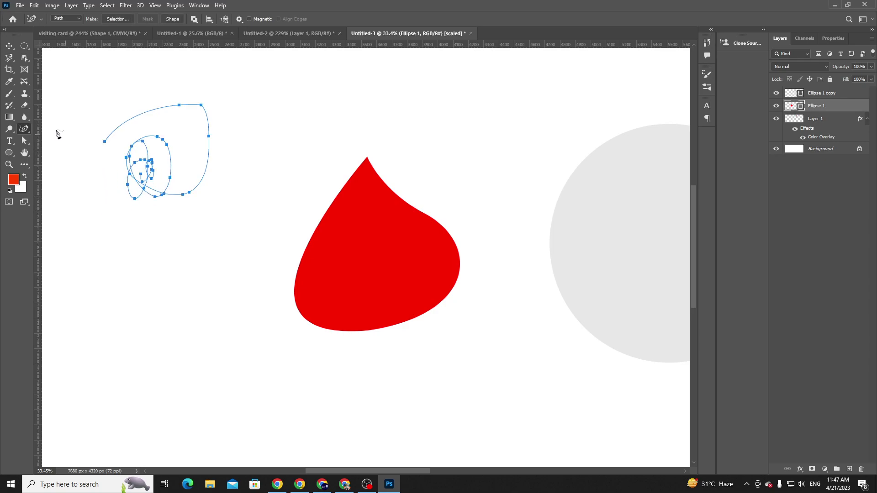
ctrl+click(109, 165)
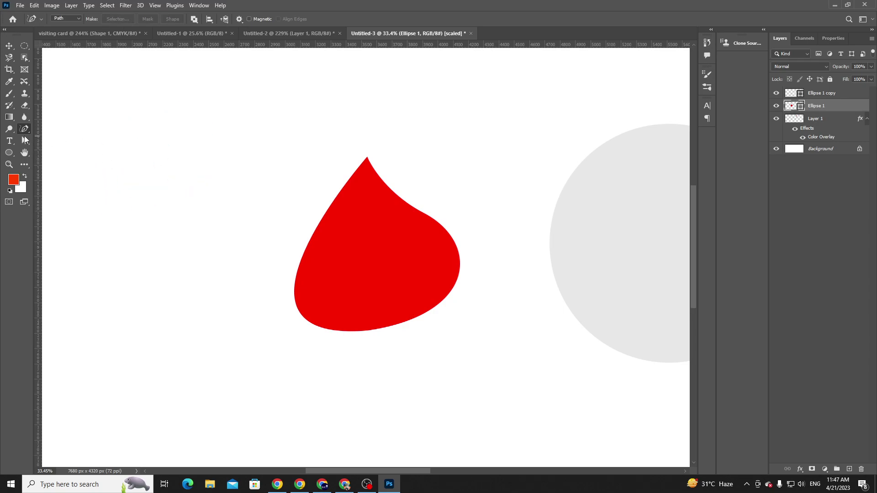
Step: Draw a closed, curved teardrop path above the red drop with the Pen Tool
right_click(24, 132)
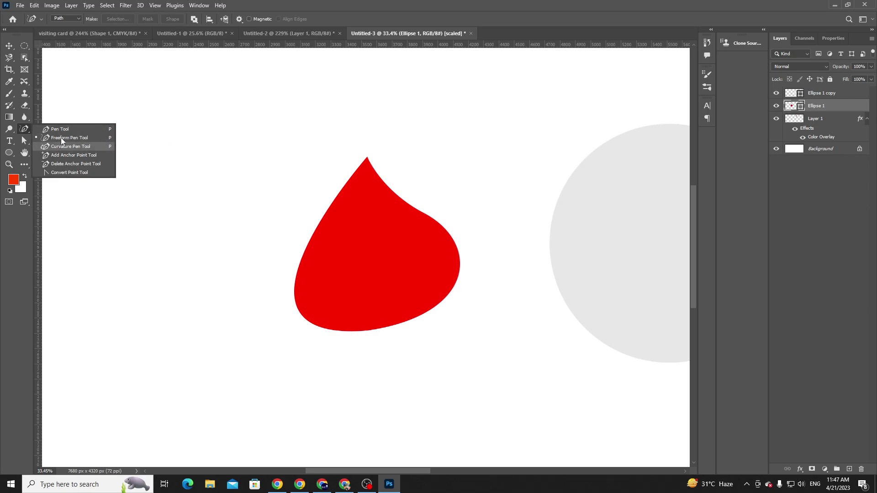
click(64, 131)
click(135, 122)
drag(319, 97, 326, 156)
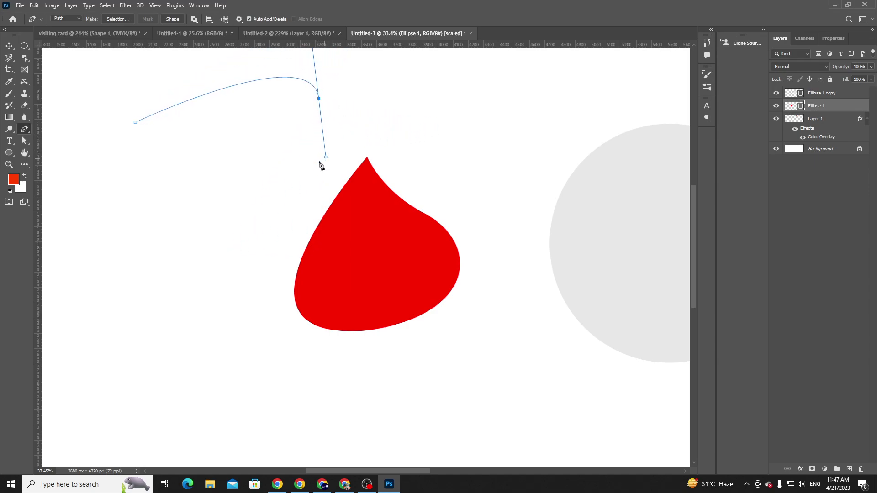
mouse_move(135, 123)
mouse_down()
mouse_move(10, 137)
mouse_move(315, 152)
mouse_move(342, 147)
mouse_up()
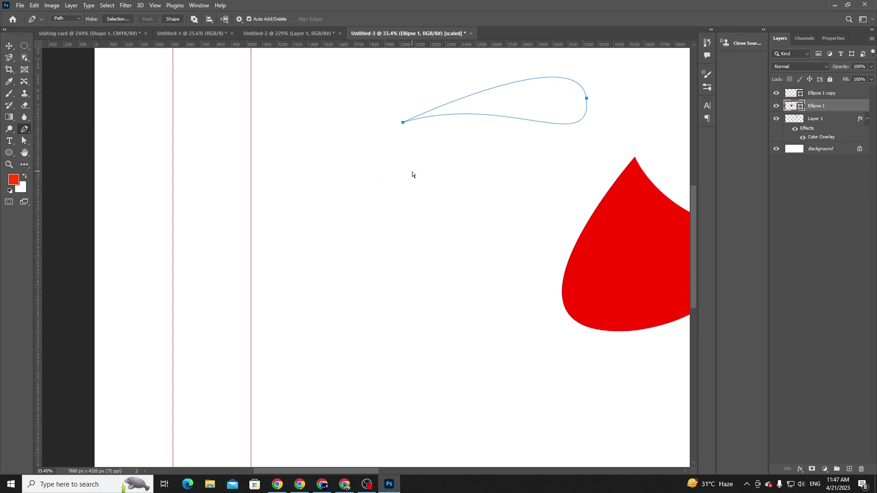
Step: Undo the teardrop work path, zoom out slightly and pick the Path Selection Tool
key(ctrl+z)
key(ctrl+z)
key(ctrl+z)
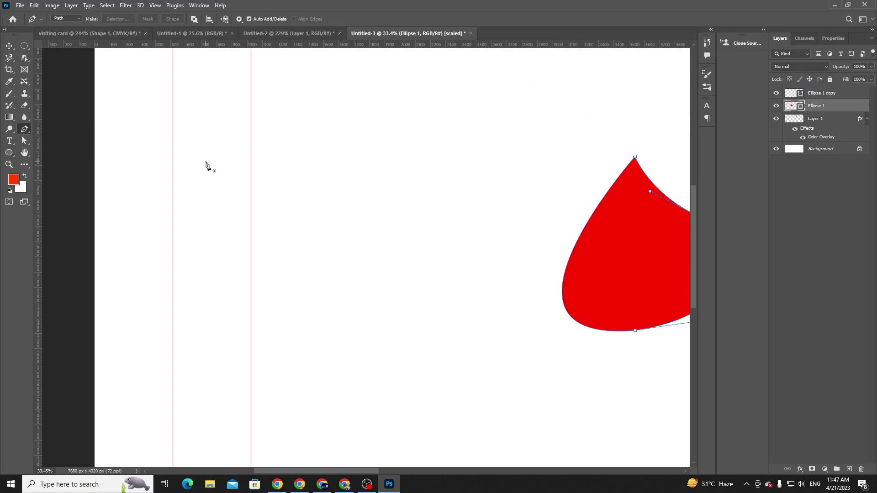
key(ctrl+minus)
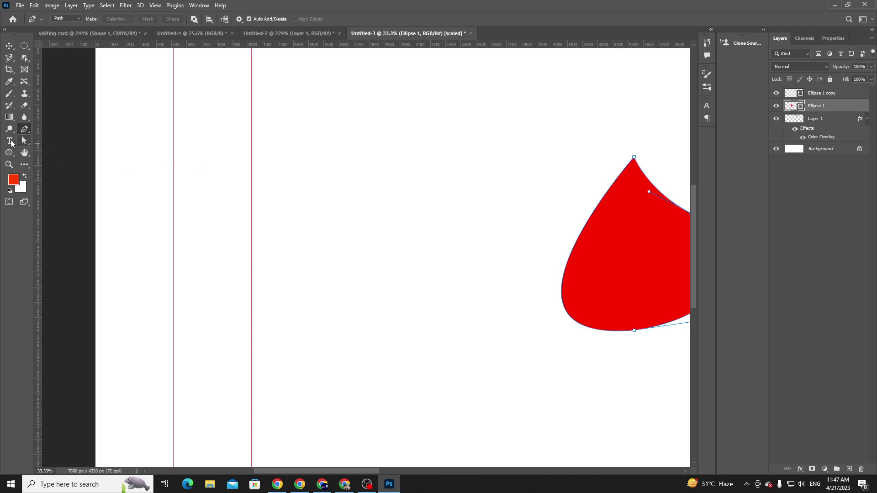
right_click(24, 129)
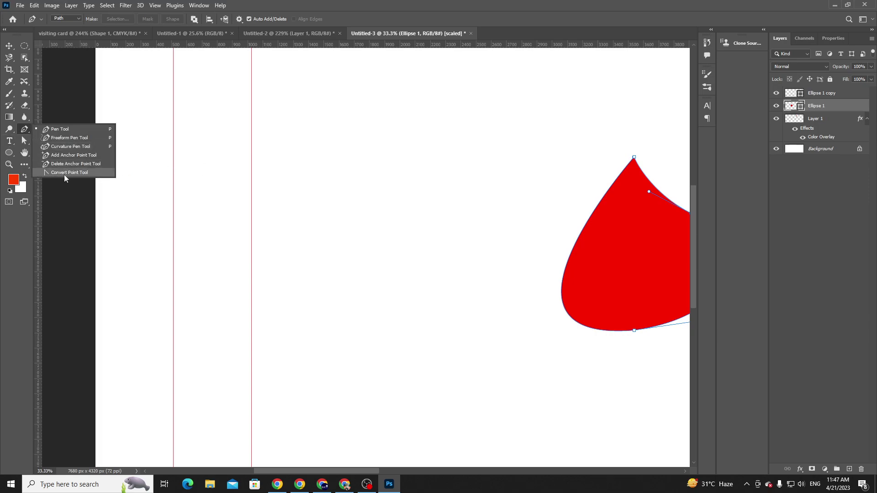
click(22, 141)
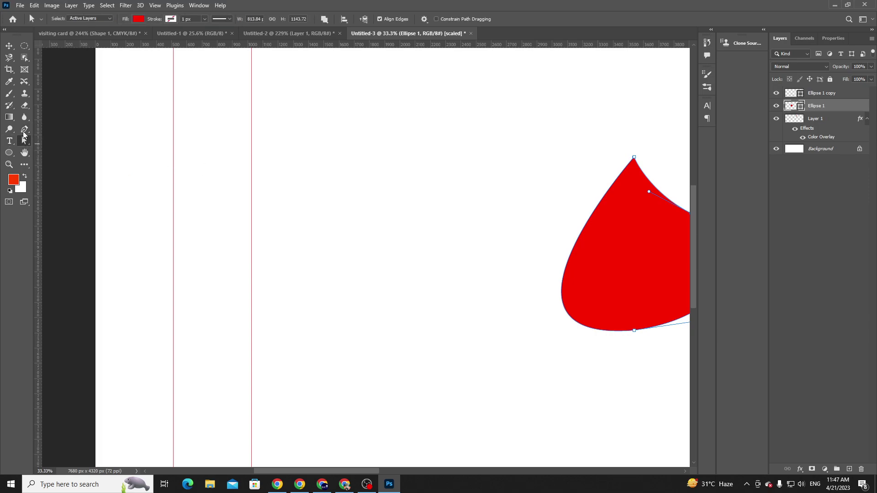
right_click(21, 141)
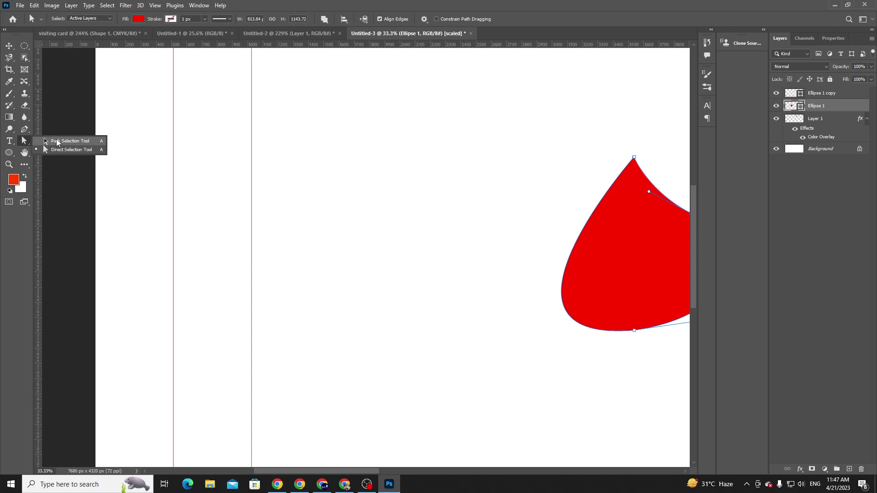
click(57, 143)
Step: Switch to the Direct Selection Tool and drag the red drop up and left
key(ctrl+minus)
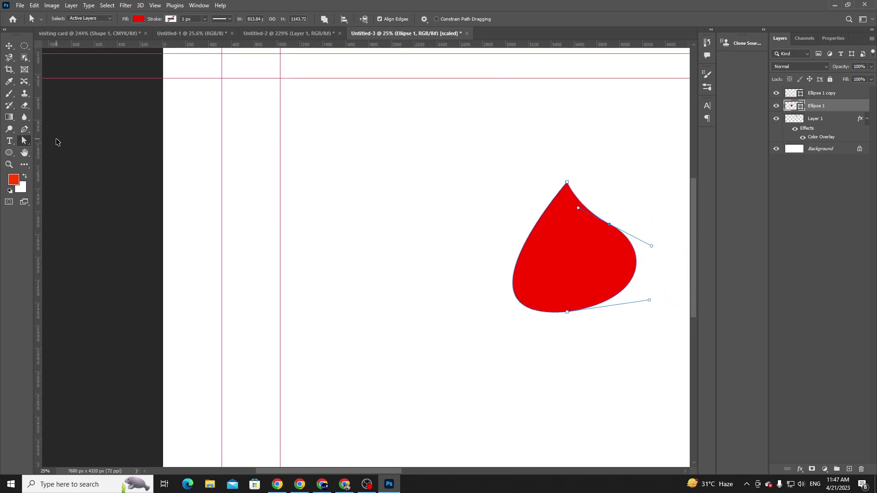
scroll(302, 178, right, 5)
scroll(359, 203, right, 5)
scroll(358, 204, right, 3)
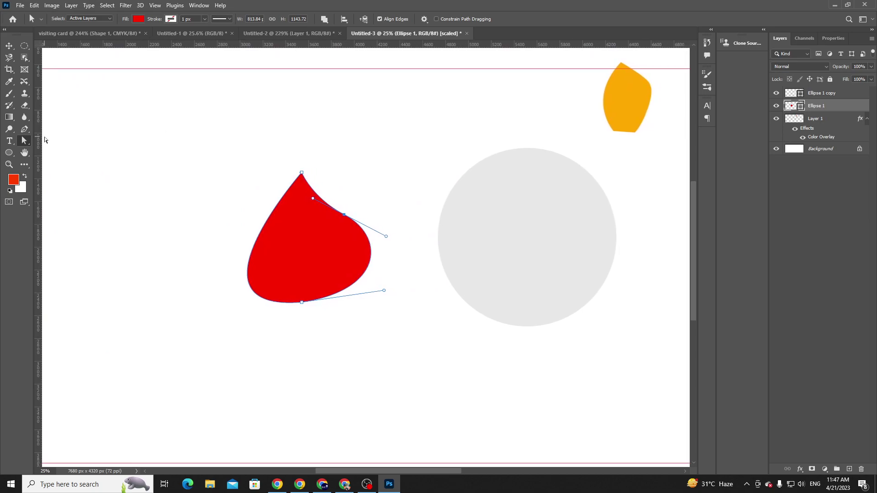
right_click(25, 141)
click(61, 148)
mouse_move(303, 176)
mouse_down()
mouse_move(313, 152)
mouse_move(182, 91)
mouse_up()
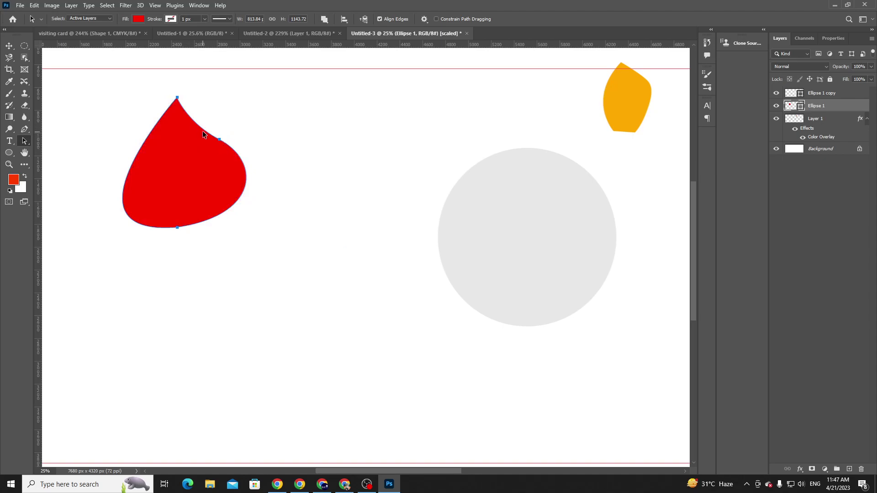
Step: Glance at the Channels panel, return to Layers, and close the Filter menu unused
click(804, 38)
click(780, 38)
click(126, 5)
click(612, 98)
Step: Show the Paths panel via Window > Paths and nudge the red drop down-right
click(199, 6)
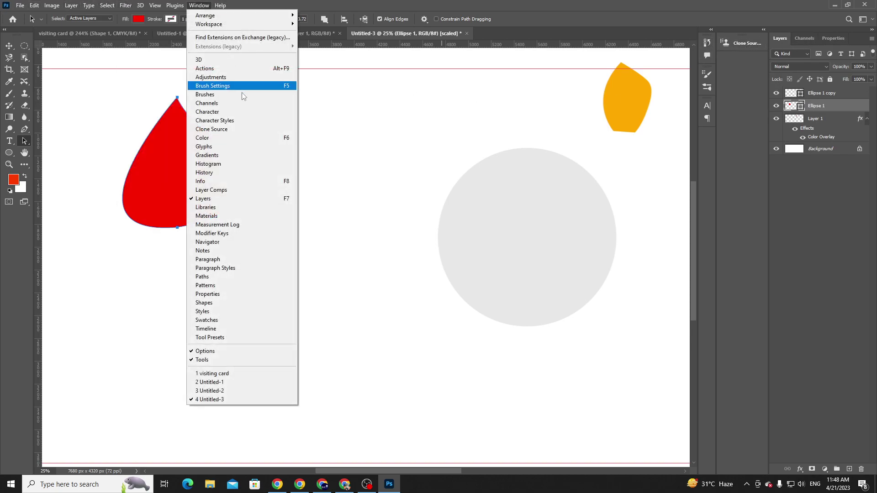
click(218, 276)
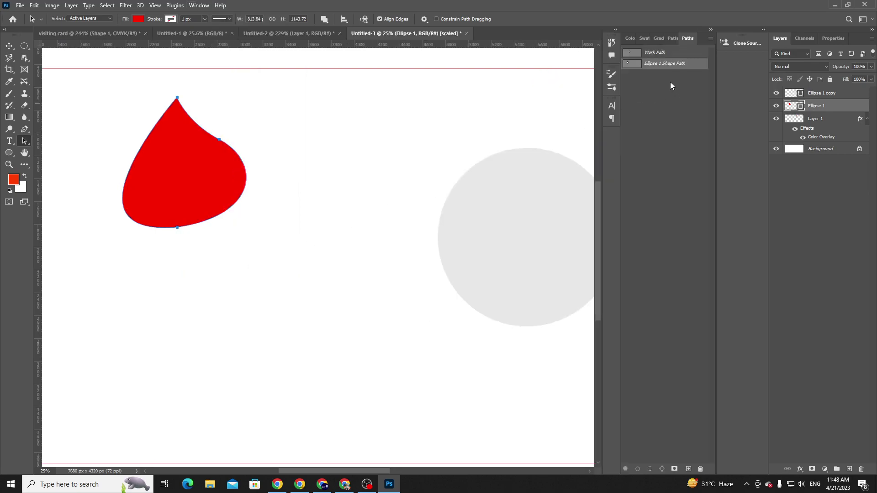
drag(197, 167, 234, 205)
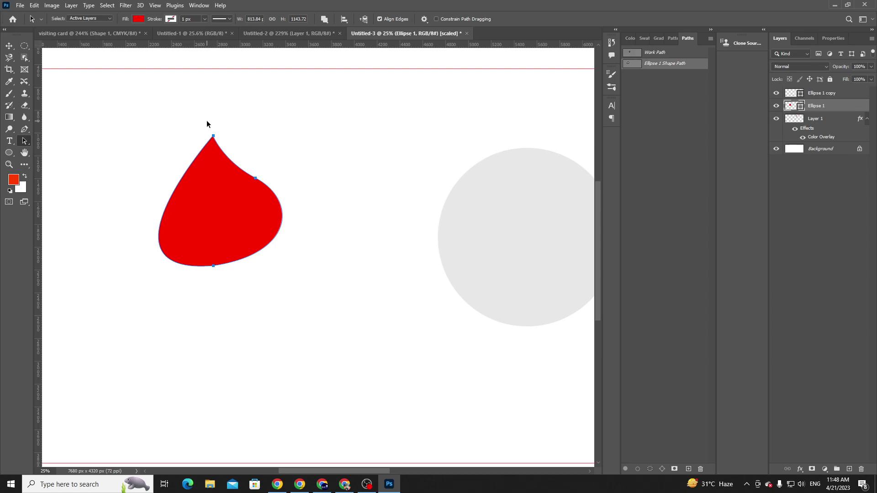
Step: Draw a closed red blob with a pointed tail below the drop using the Pen Tool
right_click(25, 129)
click(68, 131)
click(150, 341)
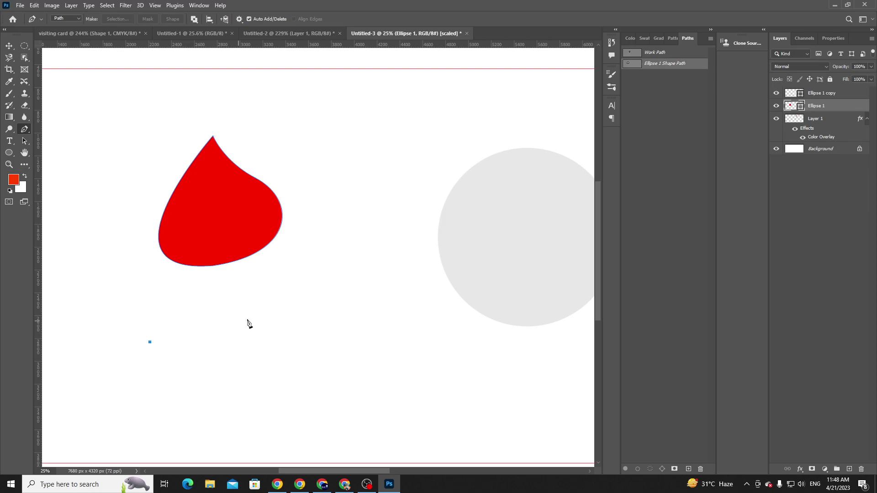
drag(260, 317, 338, 354)
click(233, 372)
click(173, 380)
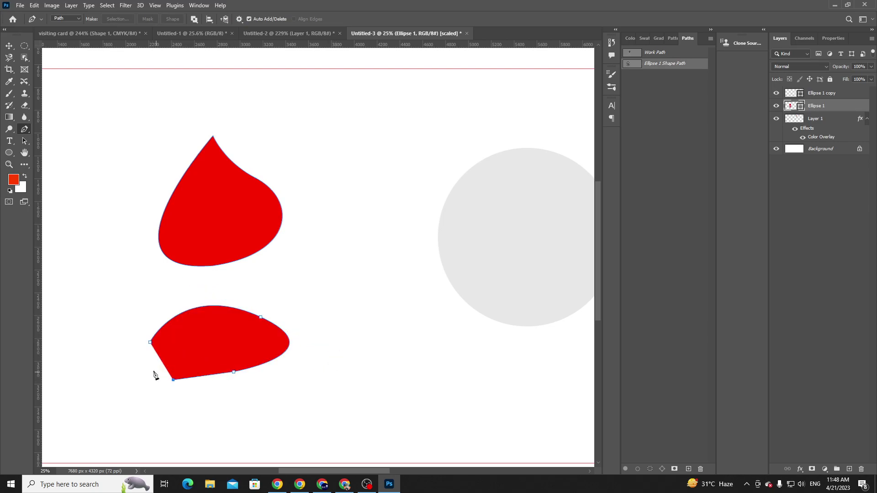
click(150, 369)
mouse_move(150, 341)
mouse_down()
mouse_move(140, 331)
mouse_move(196, 363)
mouse_up()
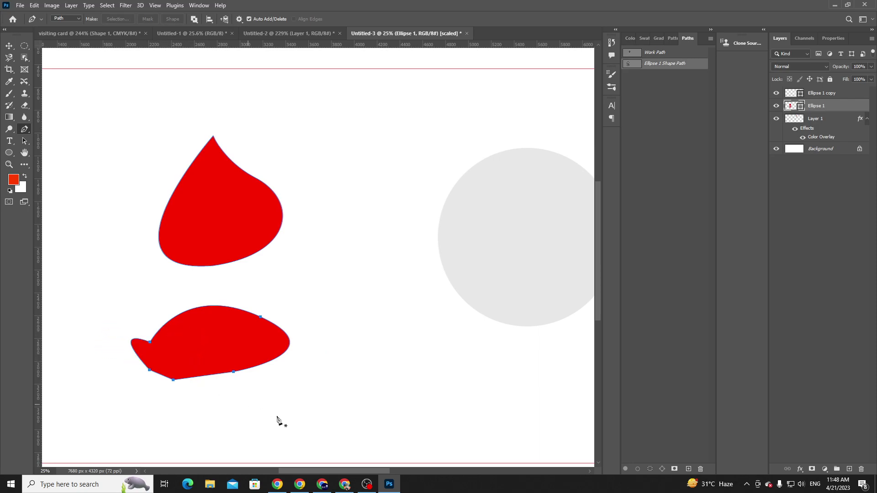
Step: Try a small freehand shape beside the drop with the Freeform Pen, then undo it
right_click(25, 130)
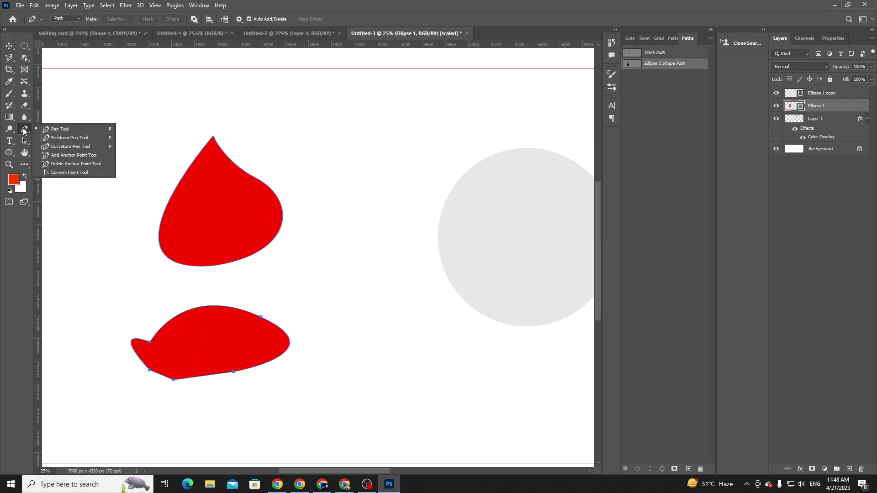
click(64, 138)
mouse_move(345, 254)
mouse_down()
mouse_move(376, 220)
mouse_move(365, 286)
mouse_move(356, 260)
mouse_move(365, 254)
mouse_move(346, 254)
mouse_up()
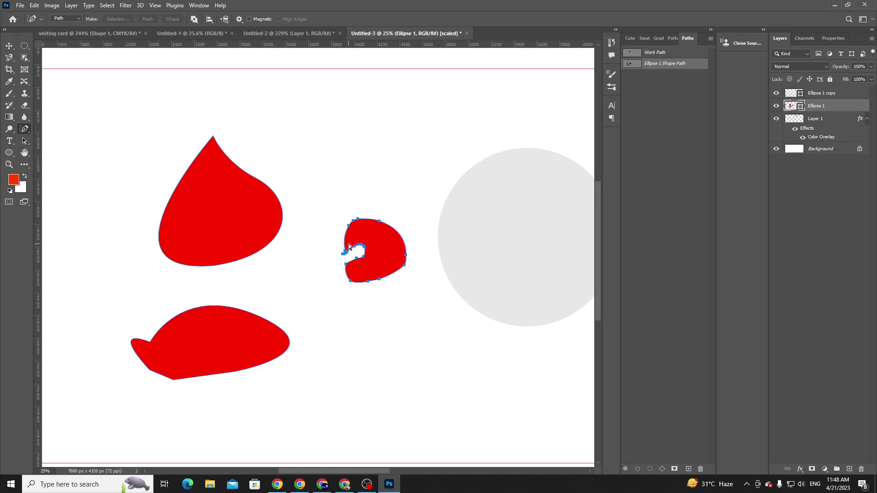
key(ctrl+z)
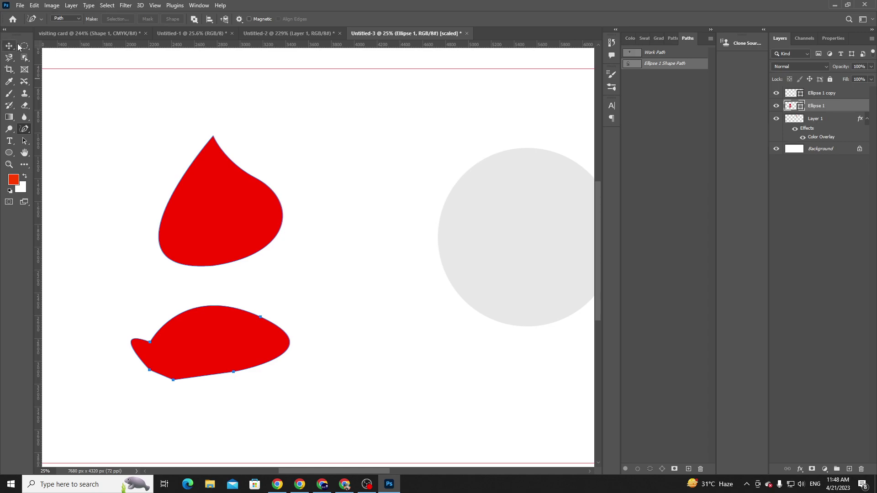
right_click(19, 46)
Step: Draw a lasso selection left of the grey circle, then deselect it
right_click(9, 57)
click(46, 57)
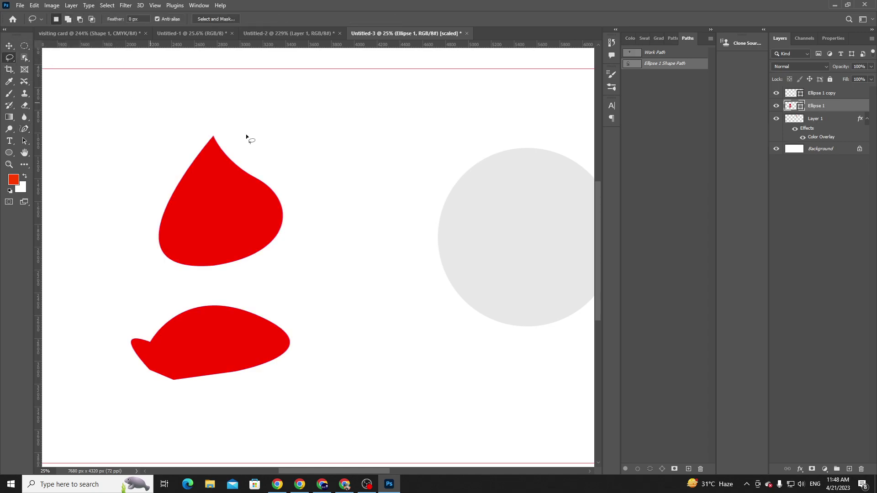
drag(415, 147, 413, 149)
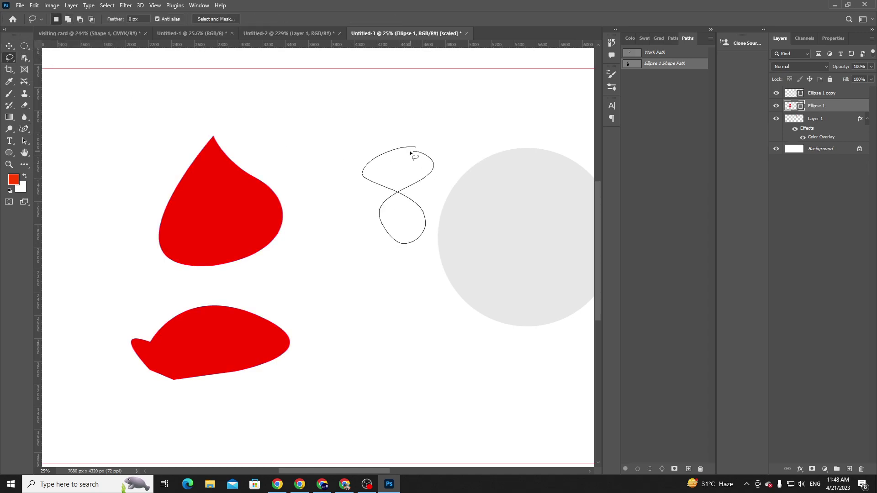
key(ctrl+d)
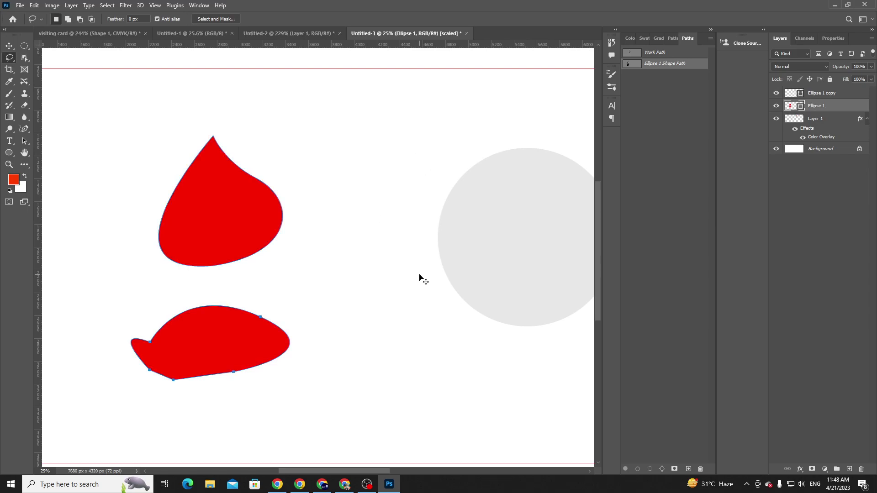
Step: Draw a third rounded red shape near the top with the Curvature Pen
click(24, 128)
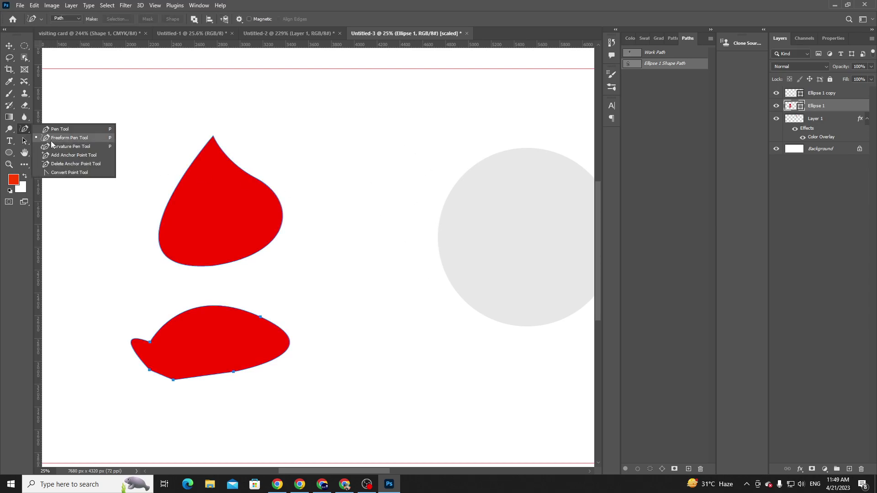
click(63, 147)
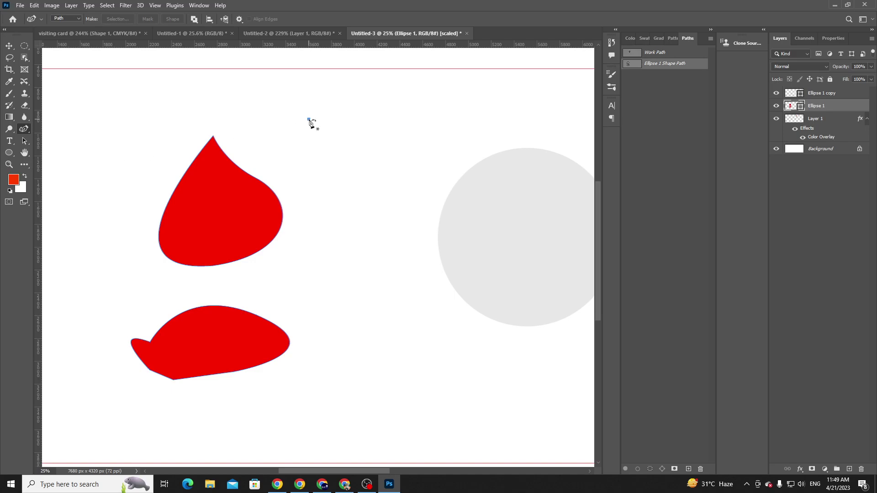
click(309, 119)
click(407, 141)
click(339, 200)
click(282, 185)
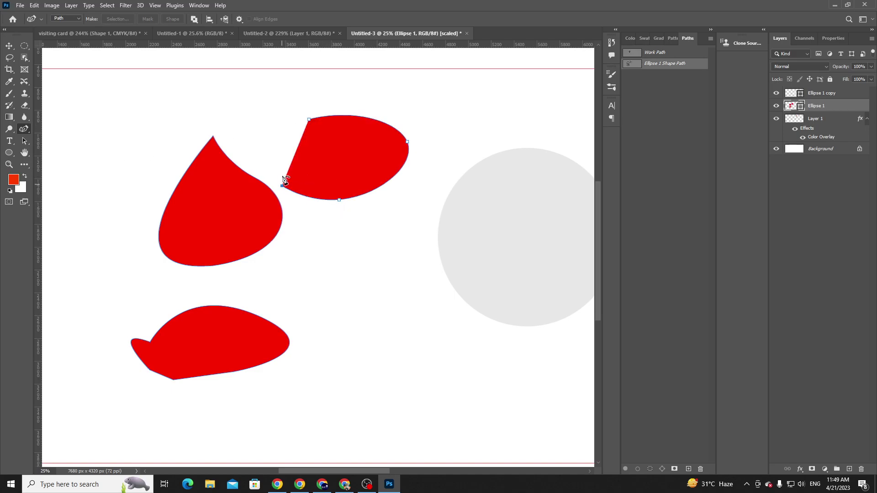
click(284, 127)
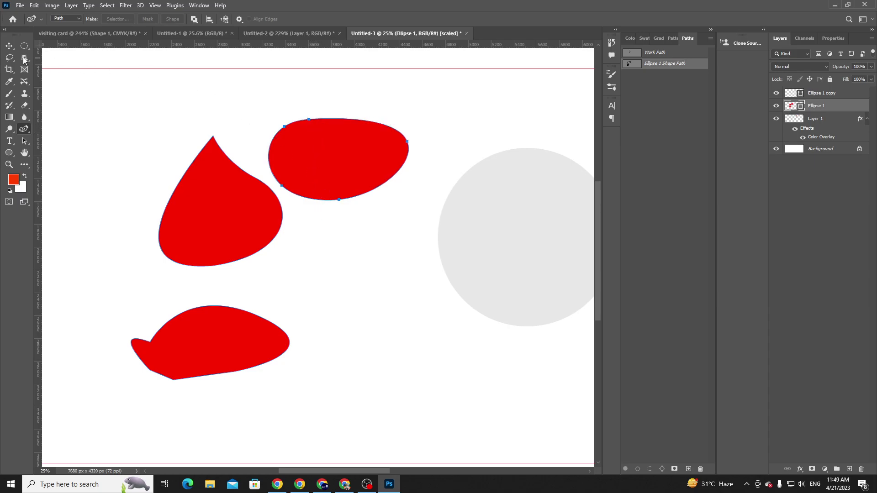
Step: Undo an accidental Move-tool drag and remove the top-right red blob
click(9, 45)
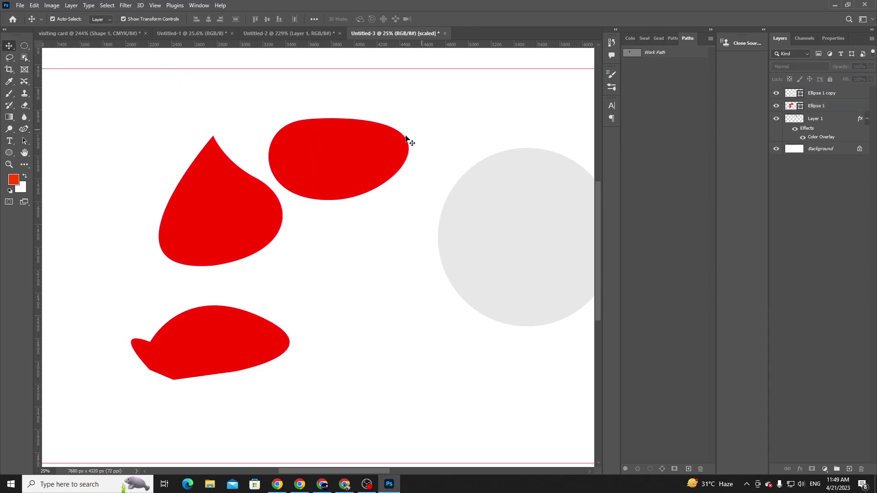
drag(339, 148, 377, 142)
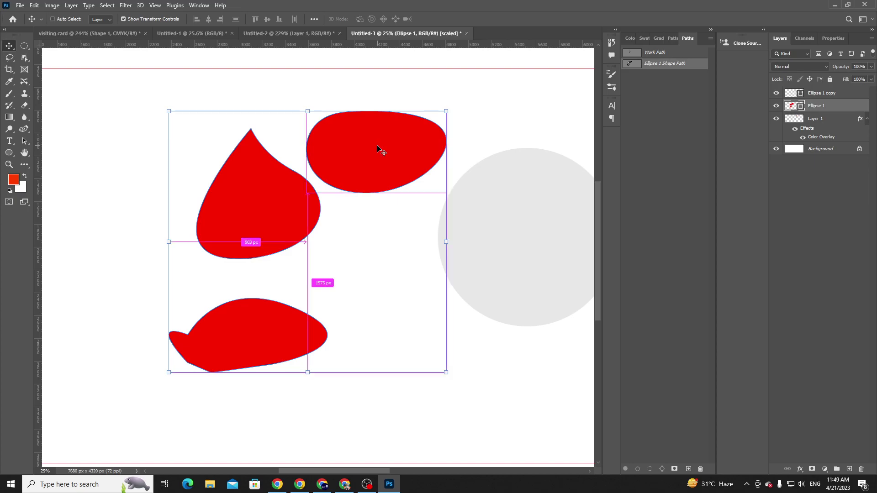
key(ctrl+z)
key(ctrl+z)
key(ctrl+z)
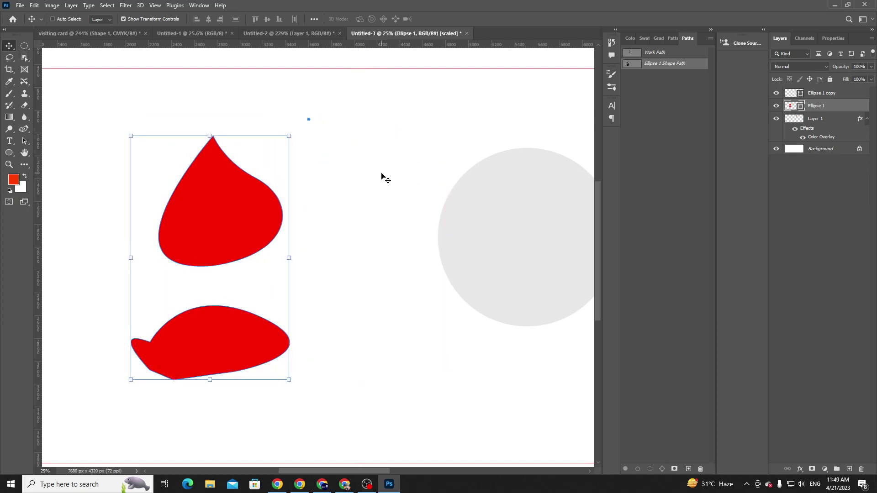
click(340, 155)
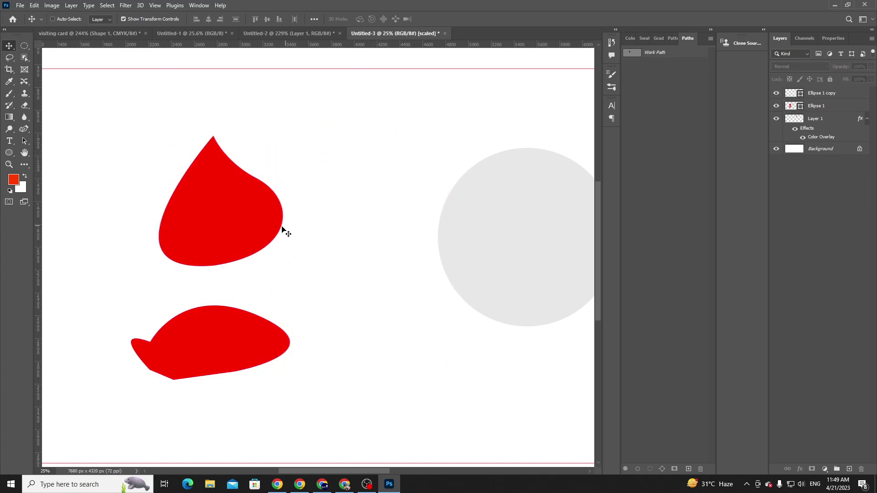
click(24, 131)
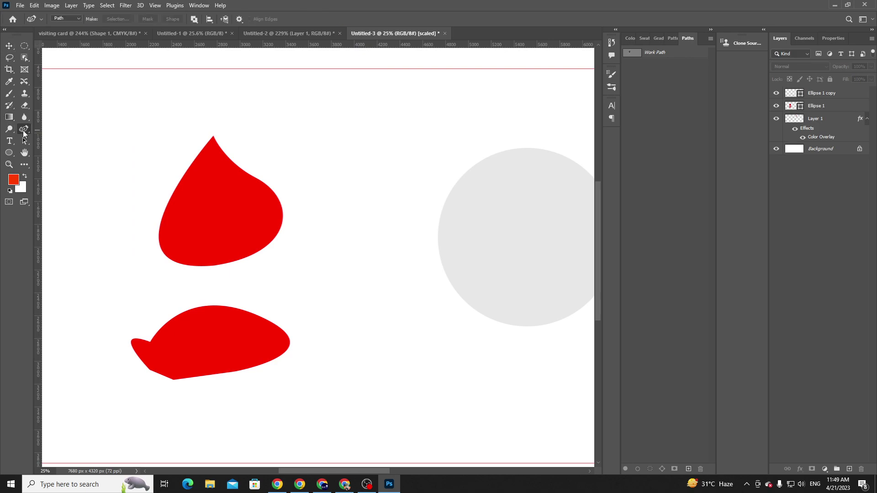
click(372, 117)
click(370, 208)
click(358, 265)
click(312, 190)
click(305, 142)
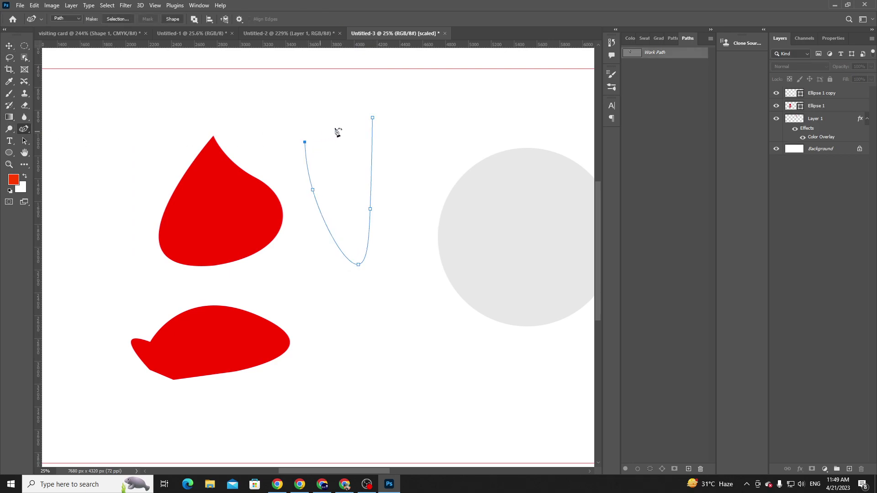
click(341, 126)
click(368, 116)
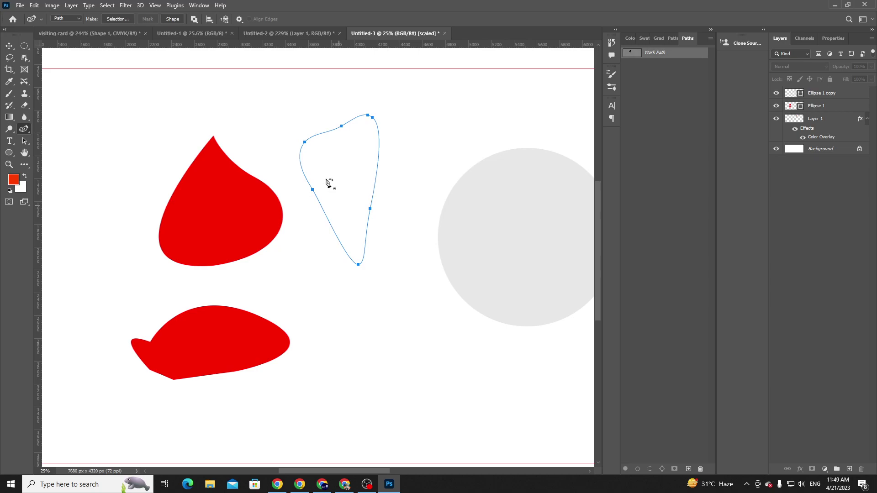
click(339, 128)
alt+click(372, 118)
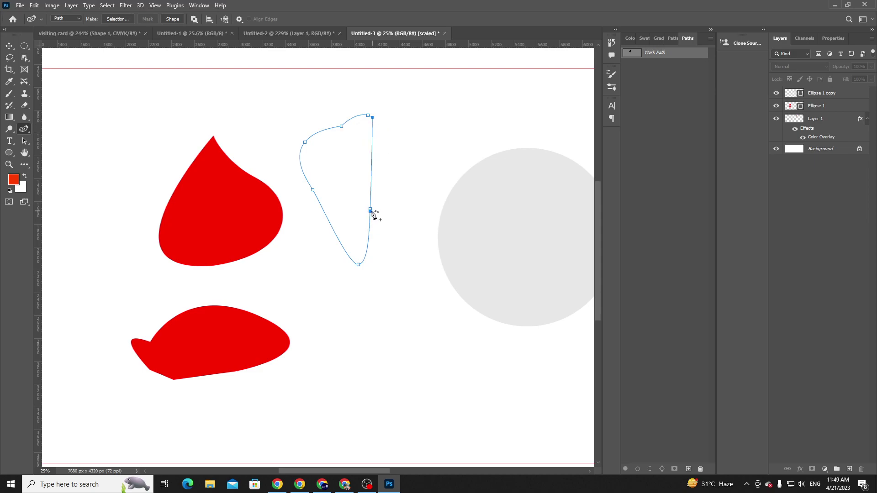
alt+click(370, 210)
alt+click(358, 265)
alt+click(312, 189)
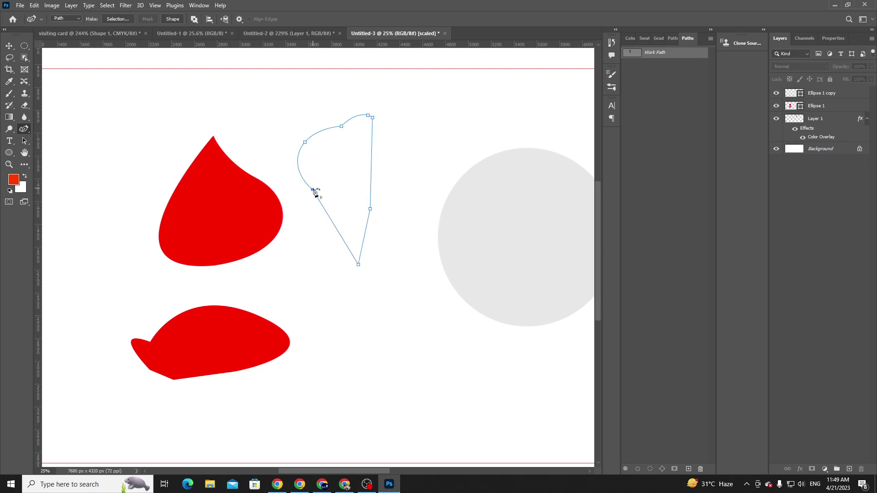
alt+click(305, 142)
alt+click(341, 126)
alt+click(367, 115)
drag(373, 118, 374, 123)
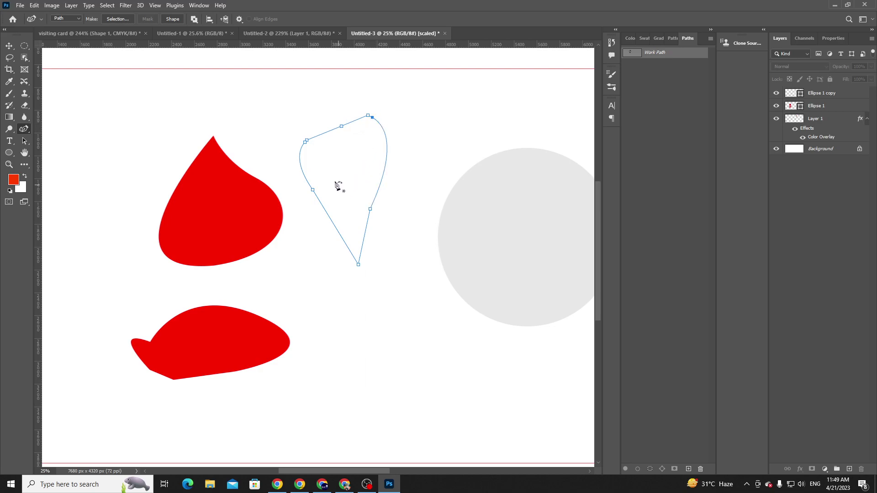
key(ctrl+z)
key(ctrl+z)
key(ctrl+z)
key(ctrl+z)
key(ctrl+z)
key(ctrl+z)
key(ctrl+z)
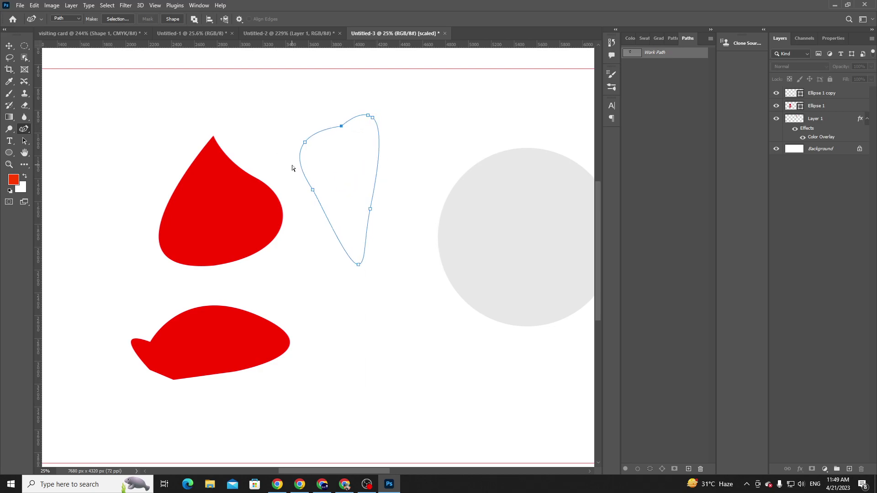
key(ctrl+z)
key(ctrl+z)
key(ctrl+z)
key(ctrl+z)
key(ctrl+z)
key(ctrl+z)
key(ctrl+z)
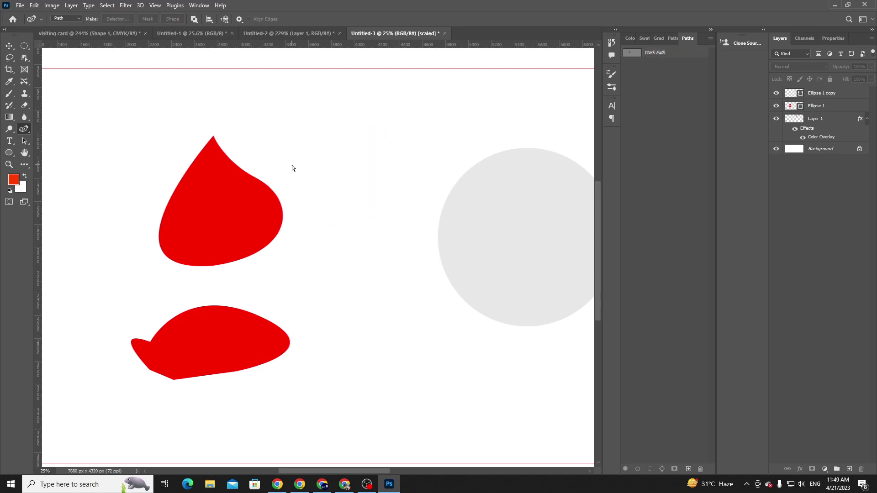
right_click(21, 132)
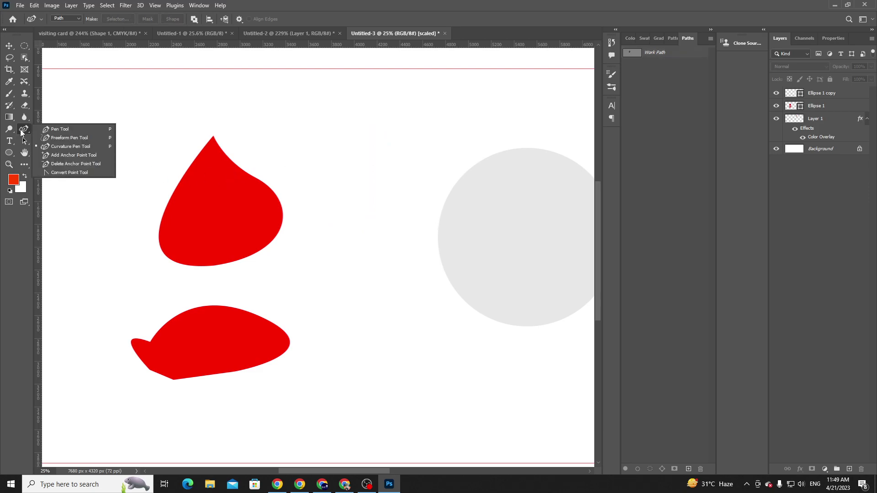
Step: Add an anchor at the lower shape's left notch on Ellipse 1 and pull out a handle
click(64, 155)
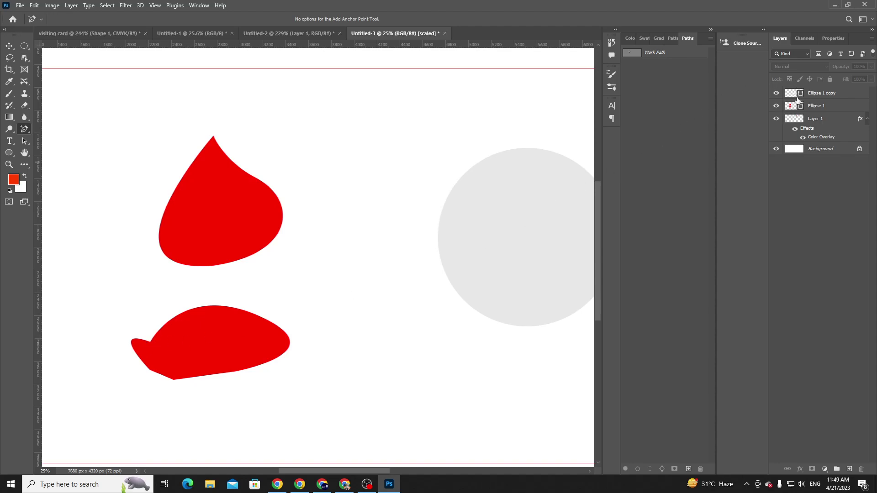
click(790, 109)
click(152, 339)
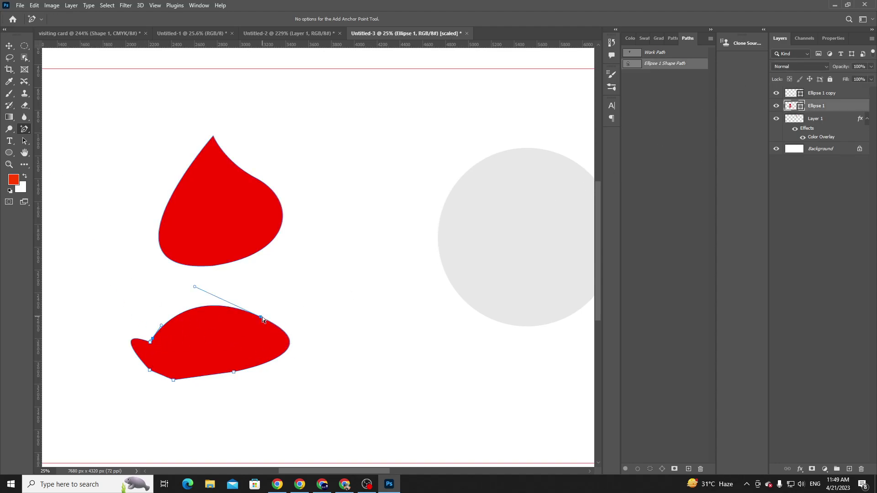
drag(260, 316, 338, 352)
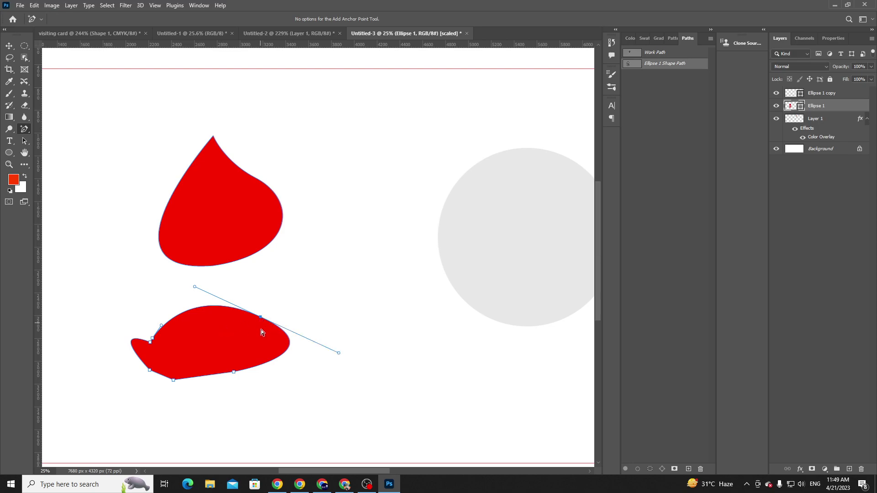
click(152, 340)
Step: Delete the left-lobe and top-right anchors of the lower red shape
right_click(28, 129)
click(64, 161)
click(152, 340)
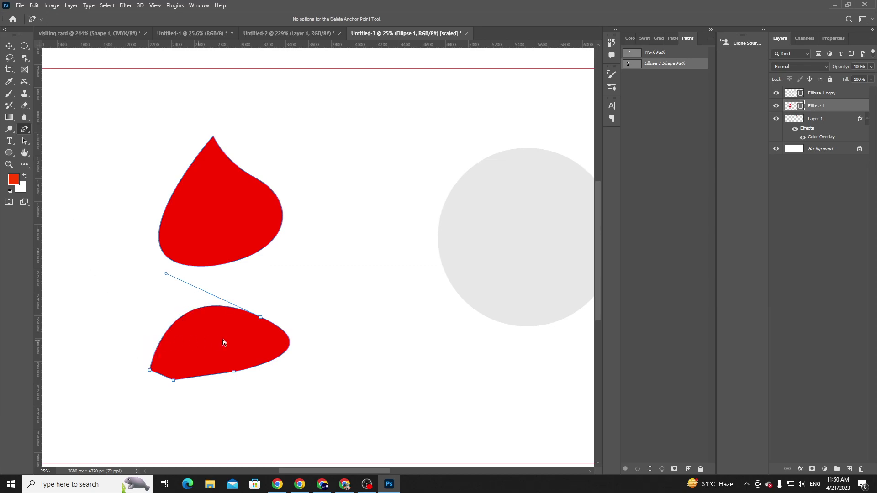
click(260, 319)
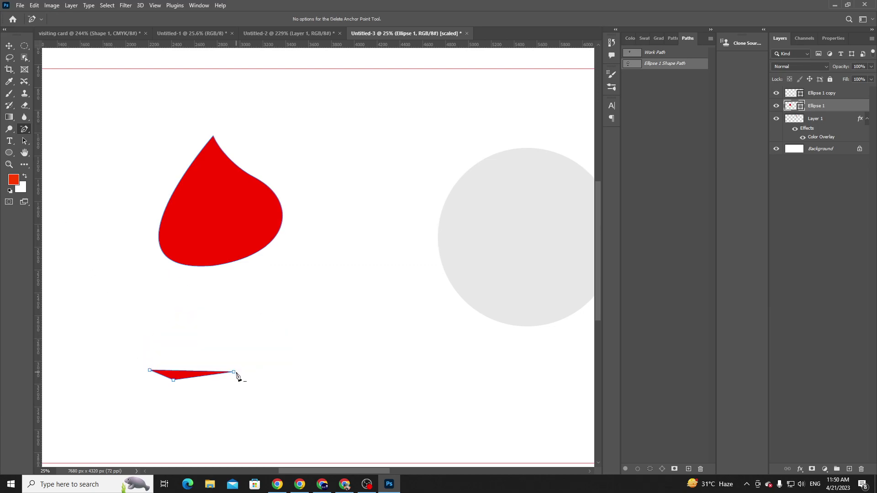
right_click(24, 129)
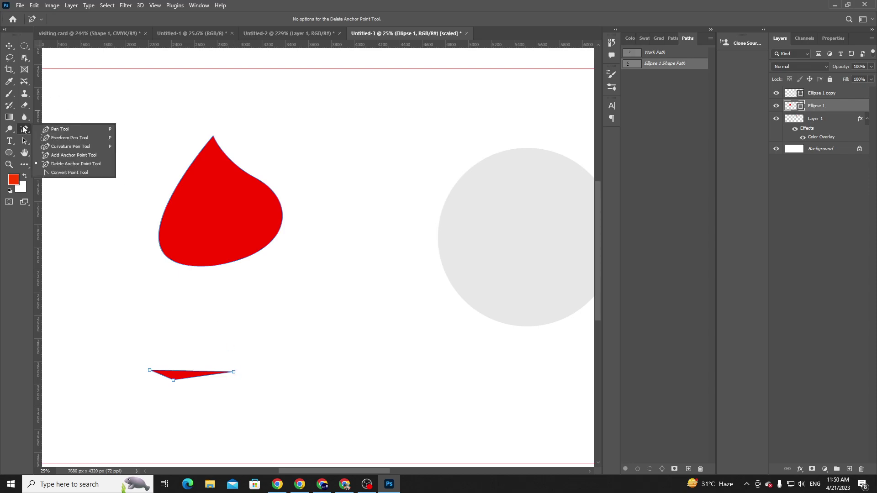
click(60, 158)
Step: Bend the lower shape's top into a dome and pull its left edge into a notch
mouse_move(149, 300)
mouse_down()
mouse_move(214, 350)
mouse_move(158, 307)
mouse_up()
click(185, 373)
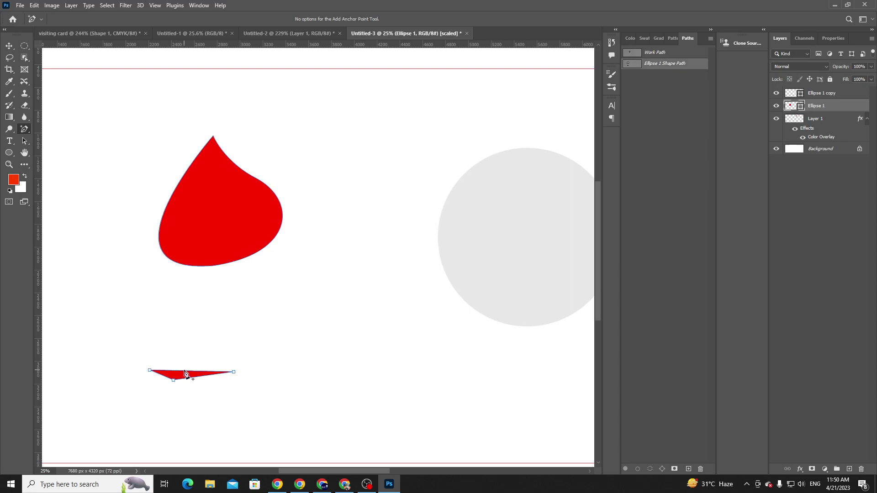
drag(183, 371, 187, 362)
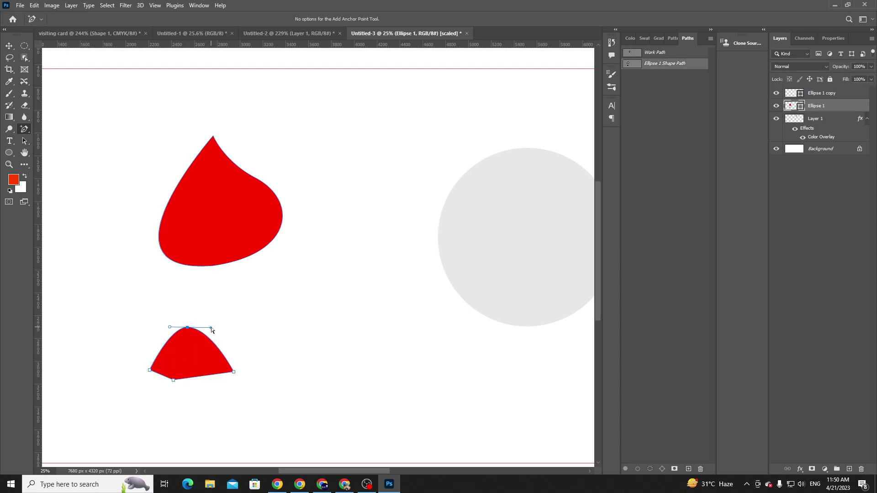
drag(211, 328, 299, 302)
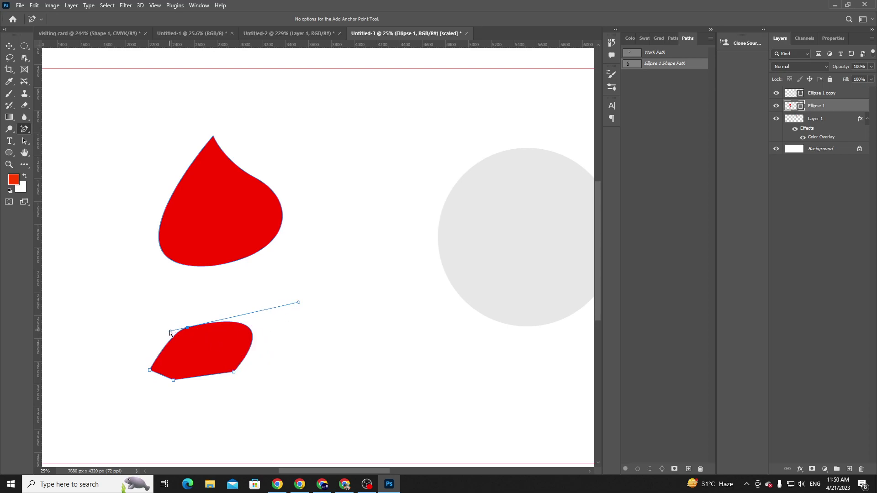
drag(169, 331, 106, 310)
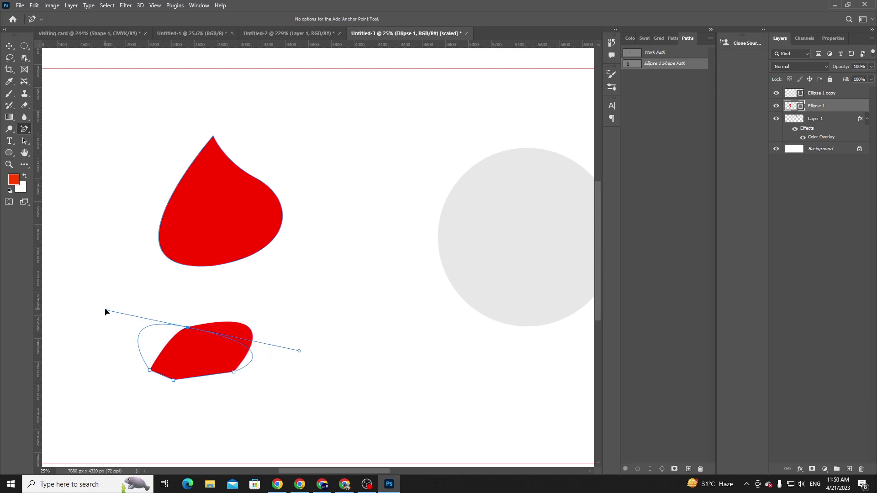
click(142, 331)
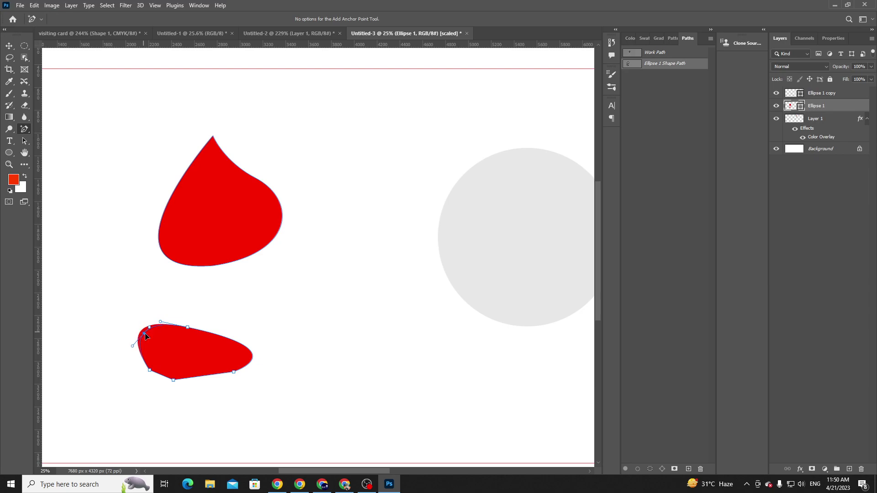
drag(142, 331, 184, 354)
key(Return)
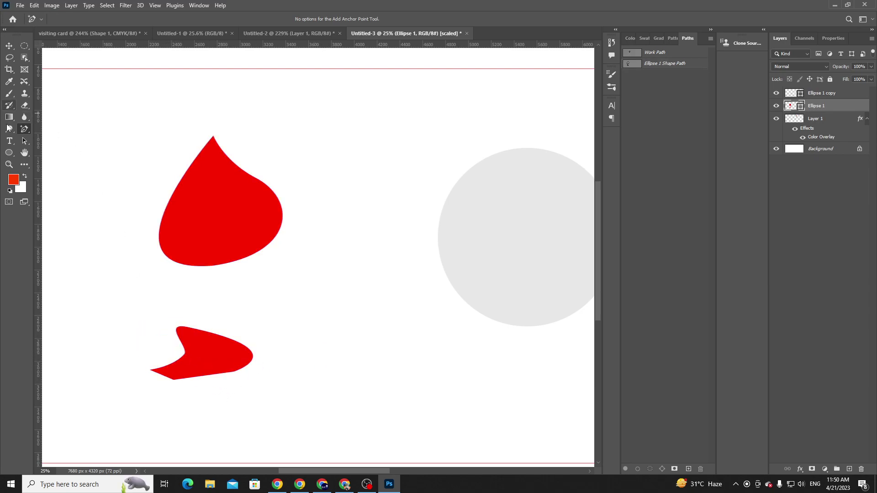
Step: Switch to the Convert Point tool and display the lower shape's anchors
right_click(24, 129)
click(67, 162)
right_click(24, 129)
click(57, 174)
click(183, 330)
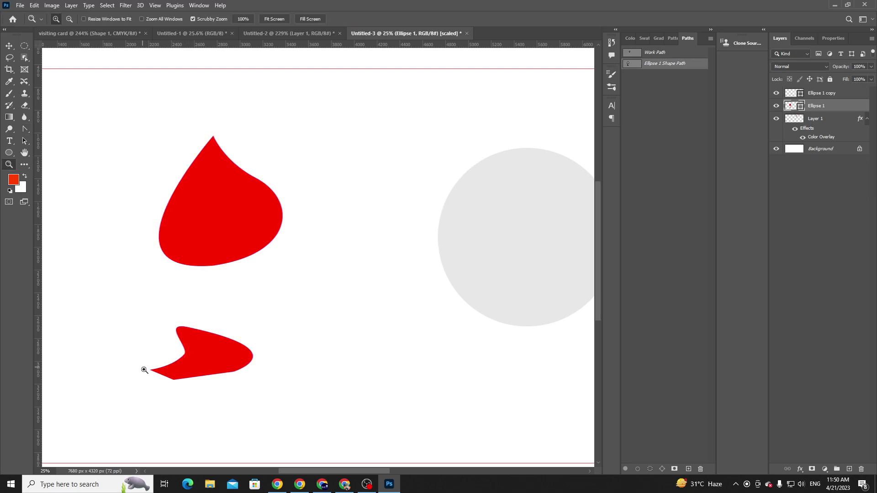
Step: Toggle the lower shape's left tip anchor between smooth and sharp to form its point
drag(143, 366, 172, 377)
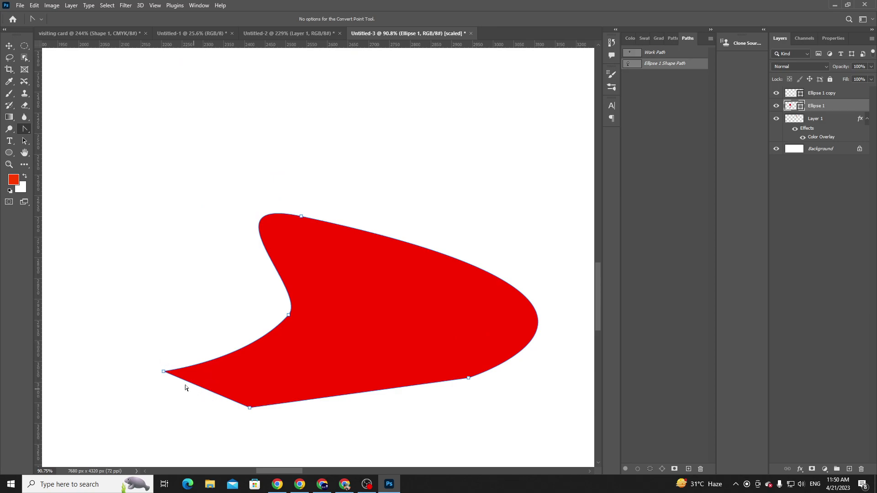
click(164, 372)
mouse_move(163, 372)
mouse_down()
mouse_move(146, 370)
mouse_move(158, 353)
mouse_up()
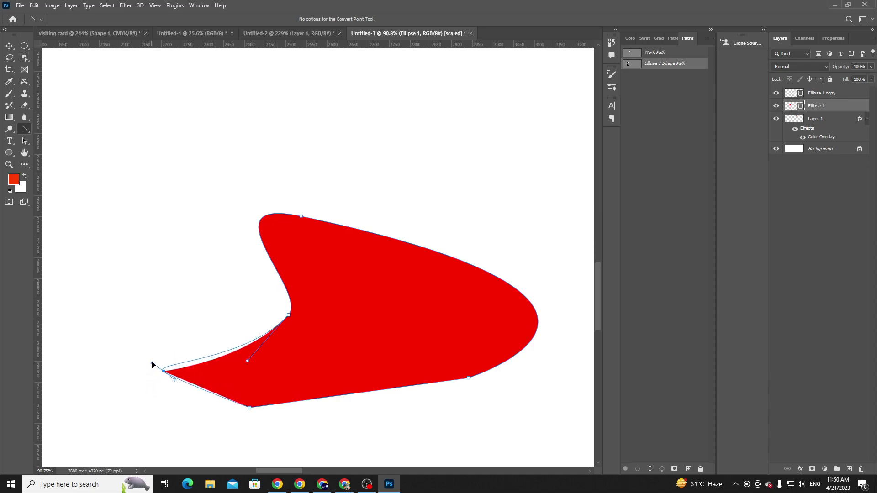
click(172, 261)
click(205, 363)
click(165, 372)
click(190, 325)
click(192, 369)
drag(164, 371, 158, 356)
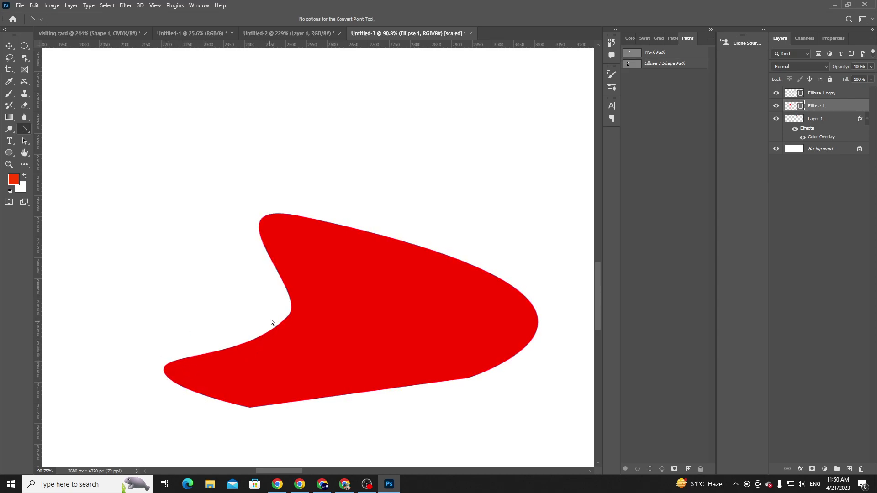
click(166, 368)
Step: Drag the curve handles beside the left tip into a sweeping curve, undoing looped edits
mouse_move(247, 364)
mouse_down()
mouse_move(260, 364)
mouse_move(171, 328)
mouse_move(76, 214)
mouse_up()
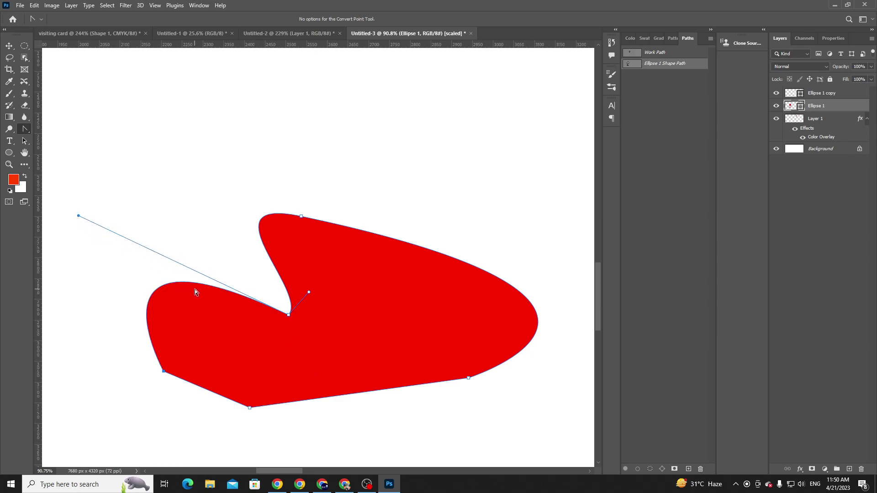
key(ctrl+z)
key(ctrl+z)
key(ctrl+z)
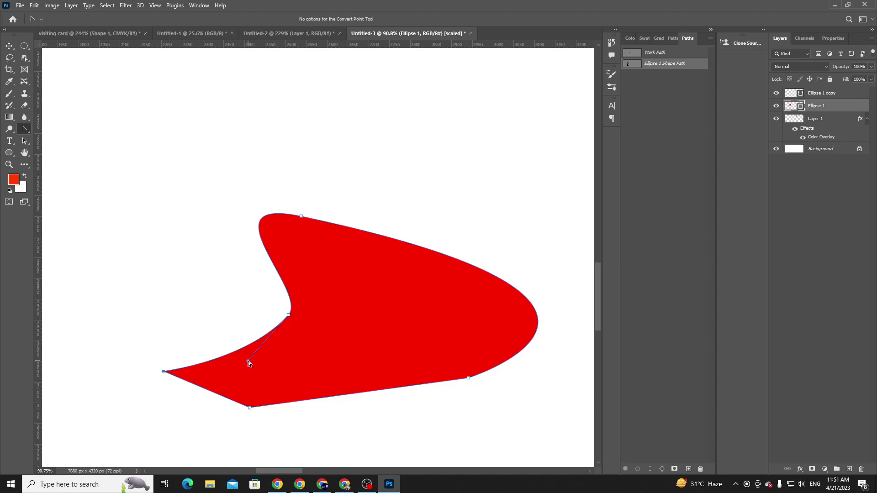
mouse_move(247, 361)
mouse_down()
mouse_move(369, 335)
mouse_move(340, 378)
mouse_move(314, 383)
mouse_up()
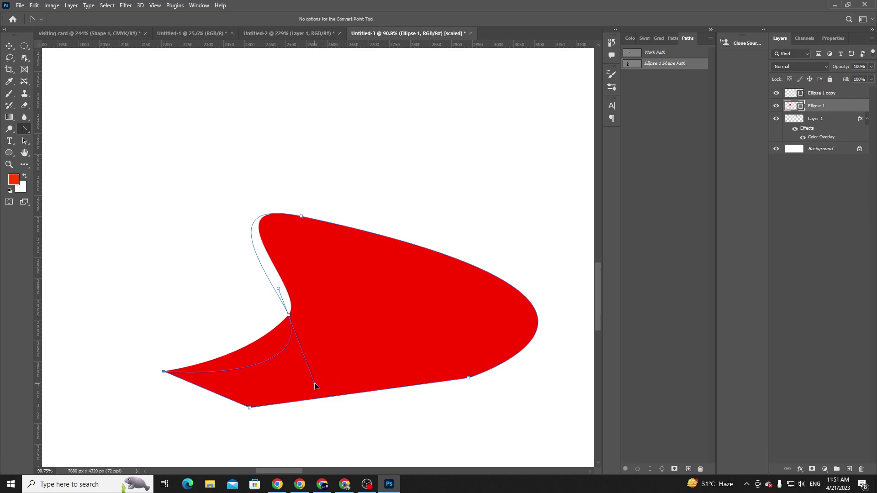
click(172, 205)
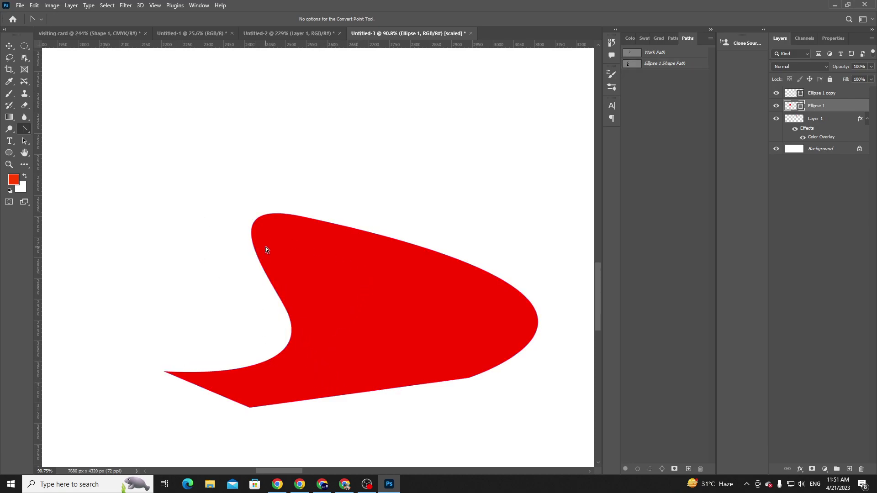
click(291, 331)
click(290, 341)
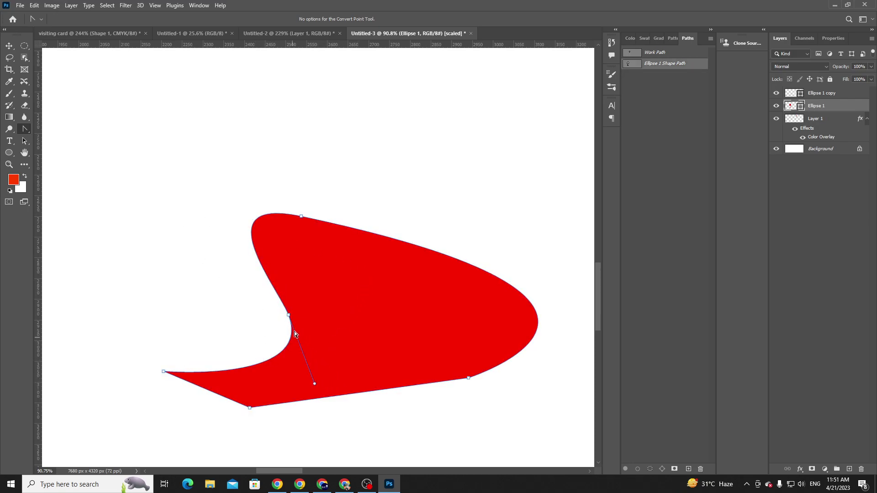
mouse_move(314, 383)
mouse_down()
mouse_move(200, 359)
mouse_move(395, 188)
mouse_up()
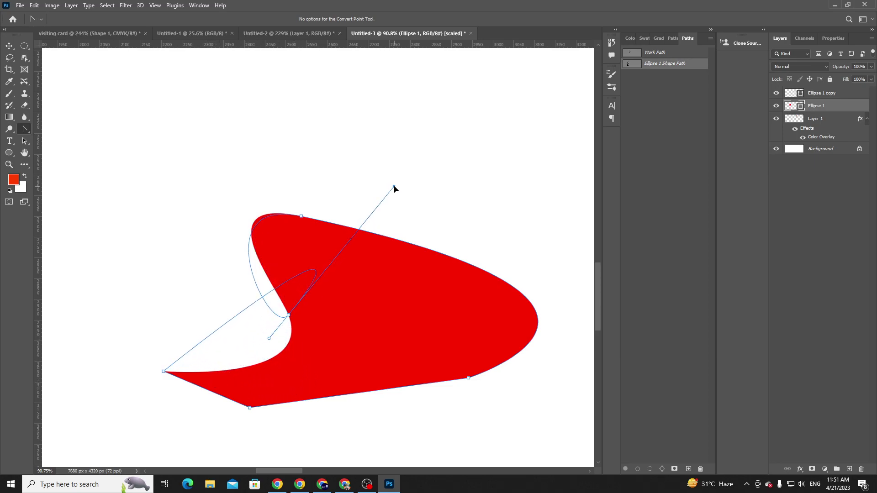
key(ctrl+z)
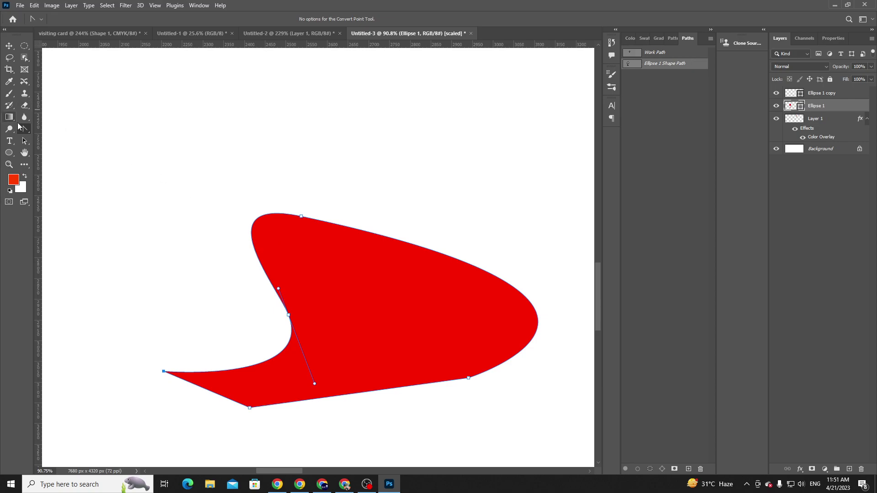
Step: Select the whole red shape path with the Path Selection Tool and zoom out
click(22, 142)
right_click(24, 141)
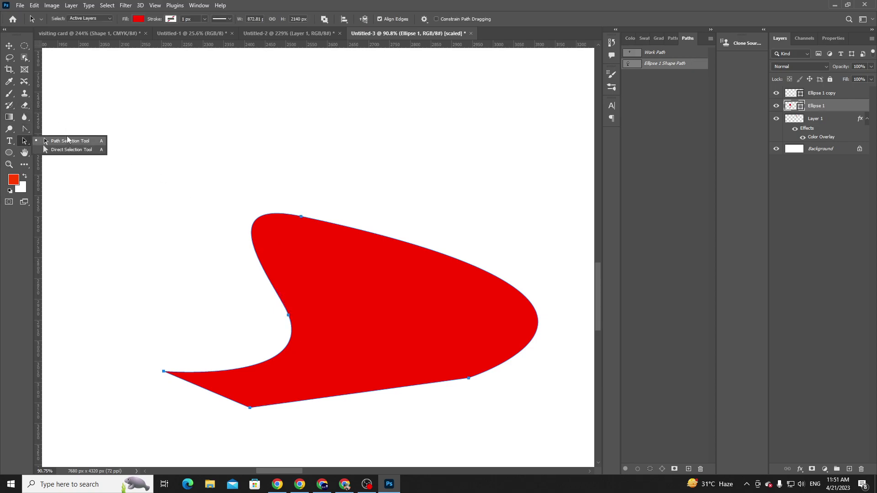
click(68, 141)
drag(404, 174, 359, 278)
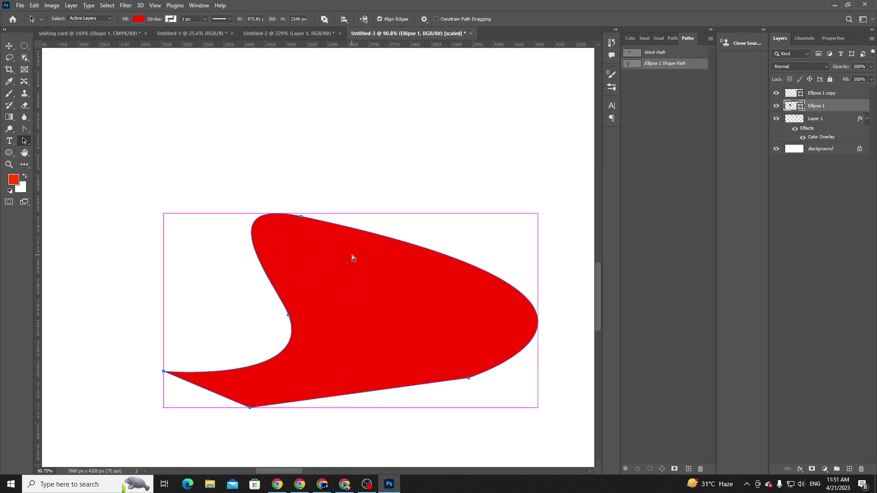
key(ctrl+minus)
key(ctrl+minus)
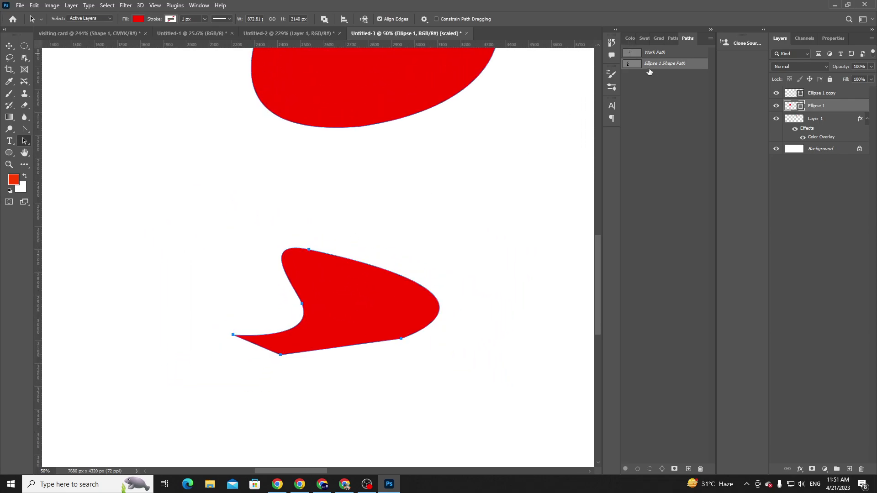
right_click(650, 64)
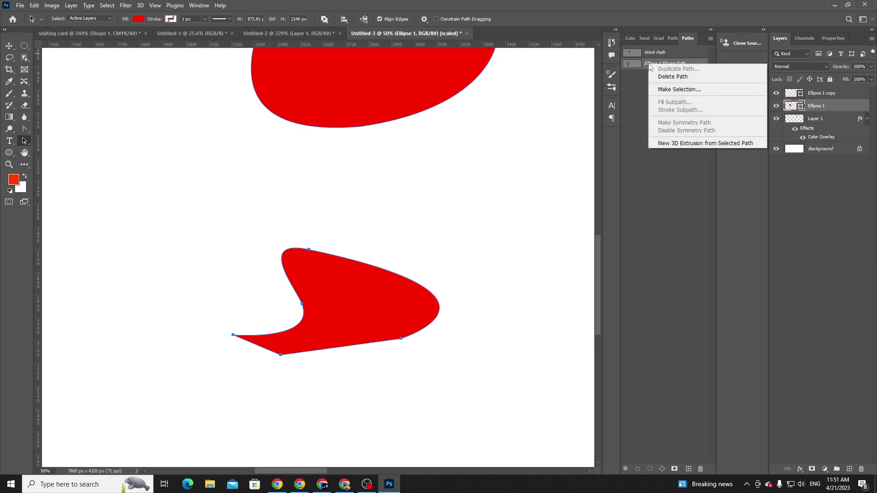
click(691, 90)
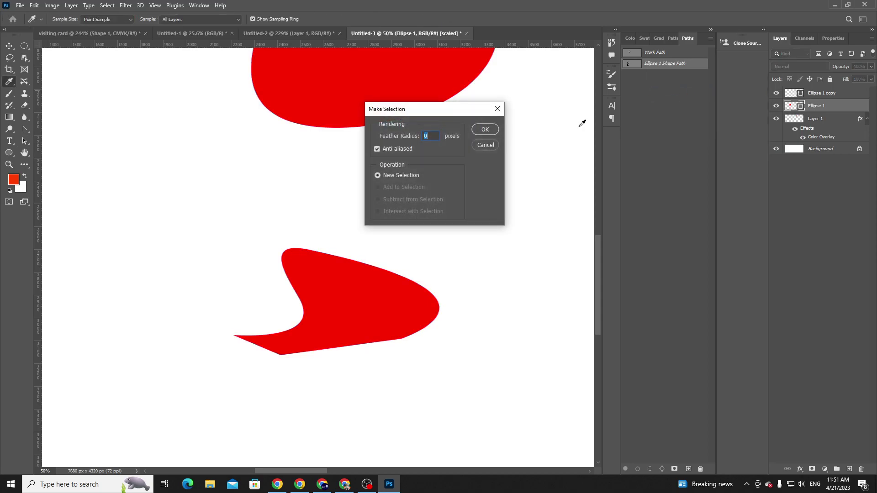
click(493, 131)
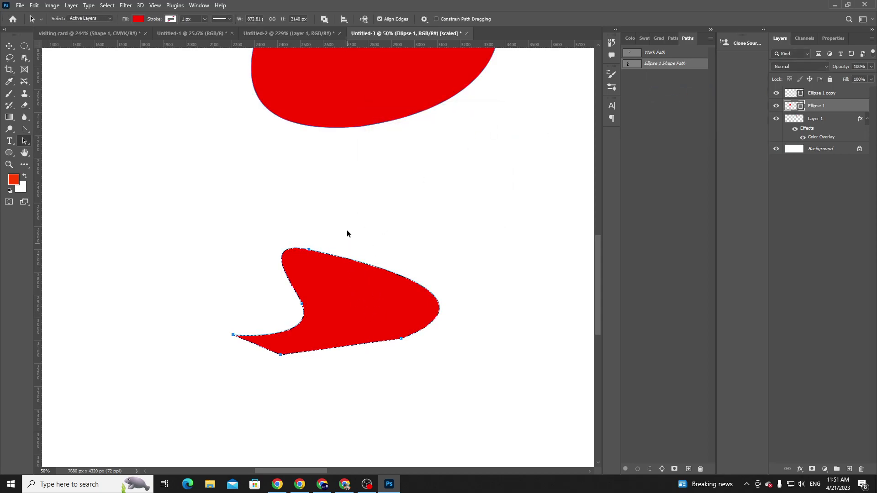
scroll(346, 233, up, 5)
scroll(319, 319, up, 3)
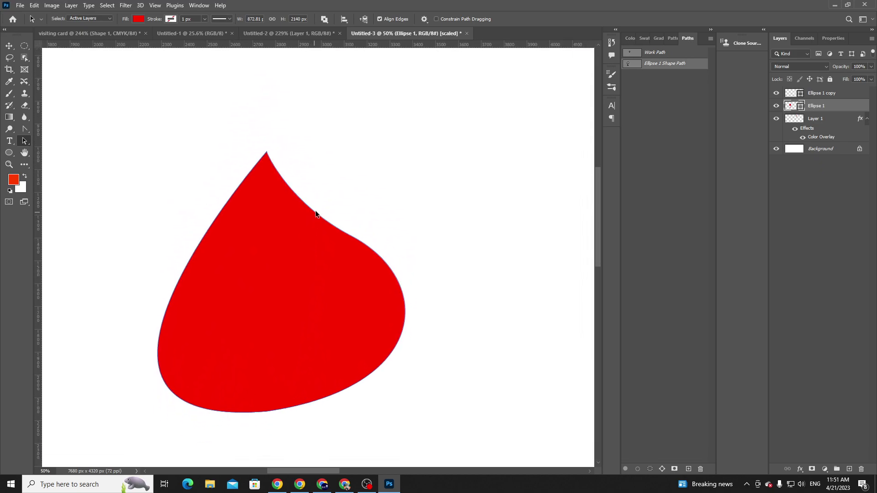
scroll(315, 213, down, 5)
scroll(315, 213, left, 2)
scroll(348, 198, down, 5)
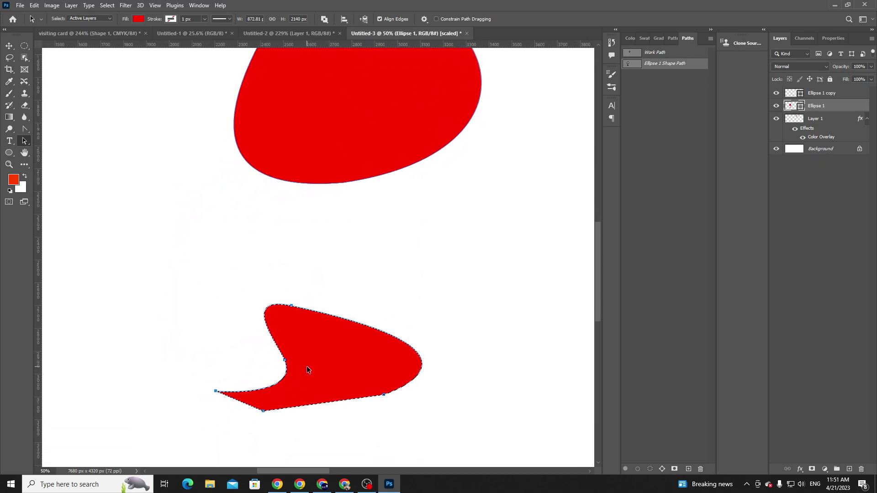
key(ctrl+d)
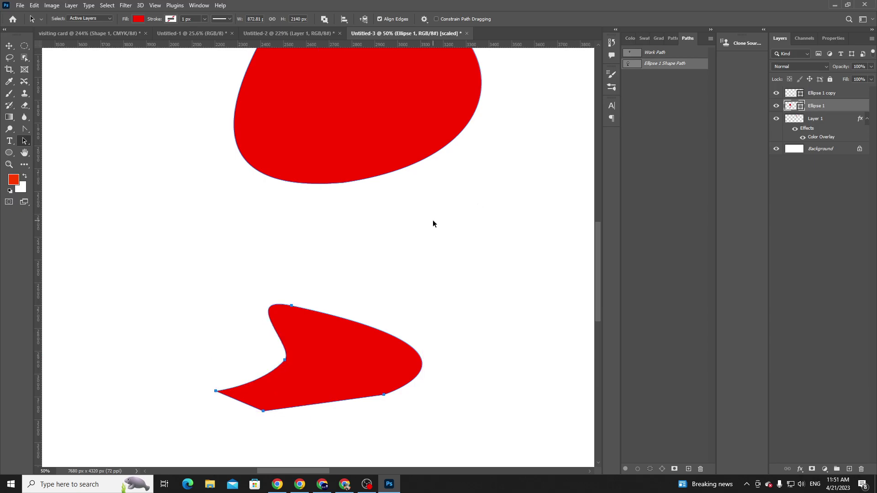
key(ctrl+0)
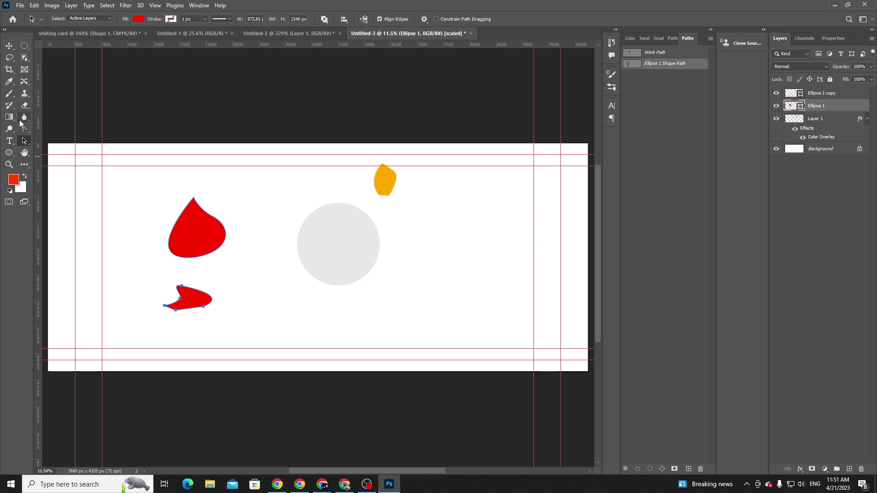
Step: Draw a curved red shape over the grey circle's left half with the Curvature Pen
click(25, 129)
click(258, 226)
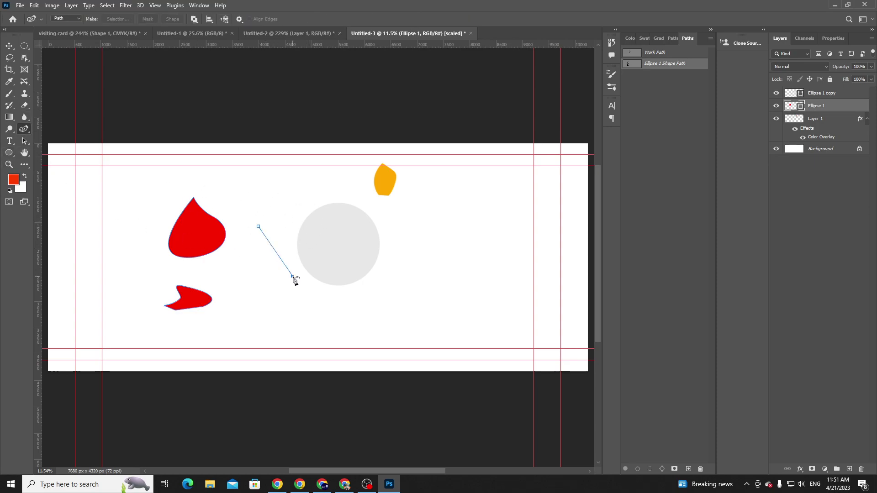
click(293, 276)
click(345, 224)
click(258, 226)
Step: Draw a large red teardrop on the card's right and load all shapes as a selection
click(478, 250)
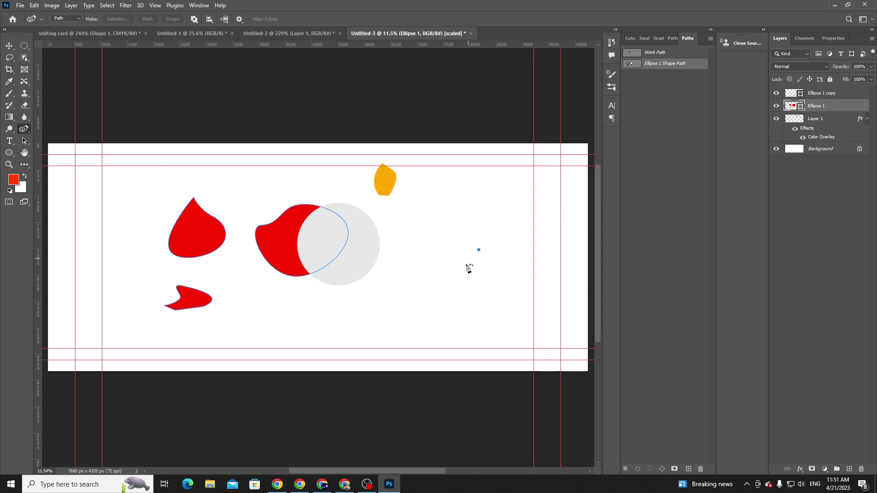
click(455, 283)
click(424, 302)
click(420, 316)
click(465, 335)
click(508, 326)
click(469, 174)
click(478, 252)
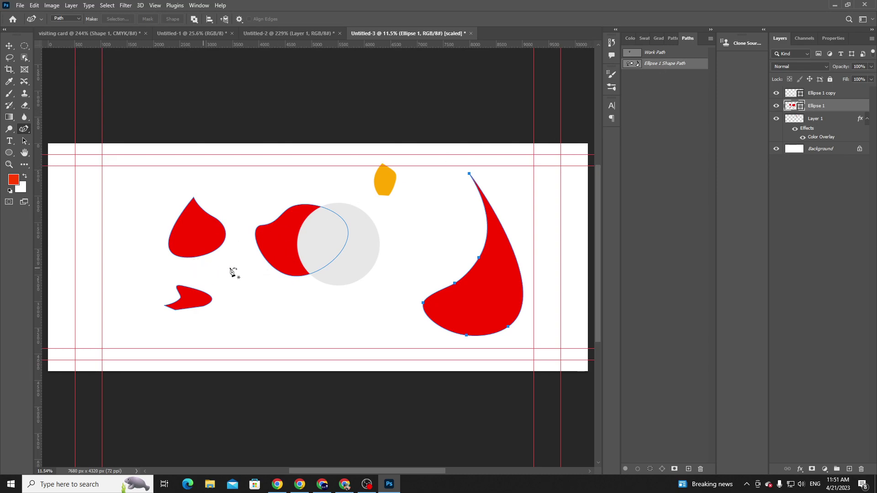
ctrl+click(633, 65)
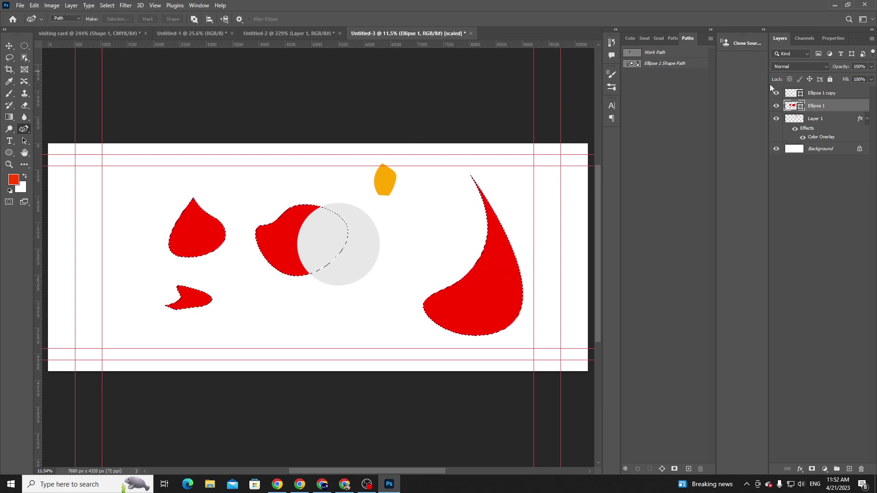
Step: Pick a new fill colour for the Ellipse 1 shapes
double_click(800, 106)
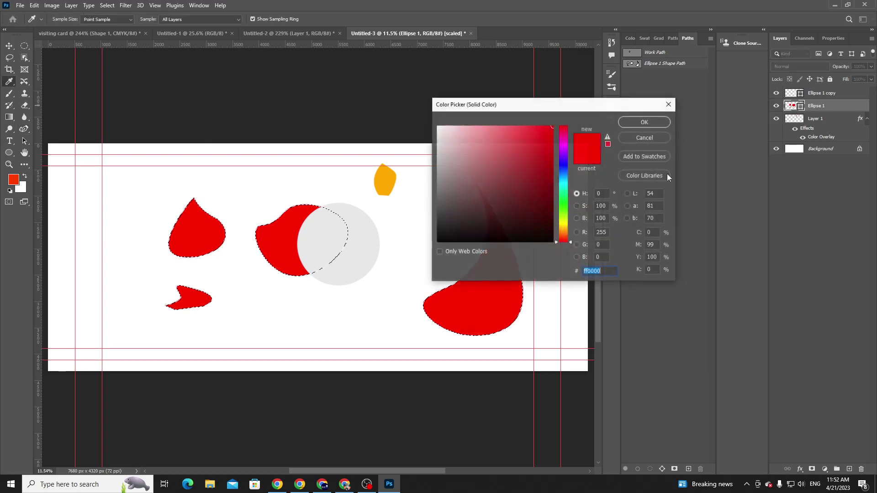
mouse_move(528, 147)
mouse_down()
mouse_move(444, 151)
mouse_move(401, 262)
mouse_up()
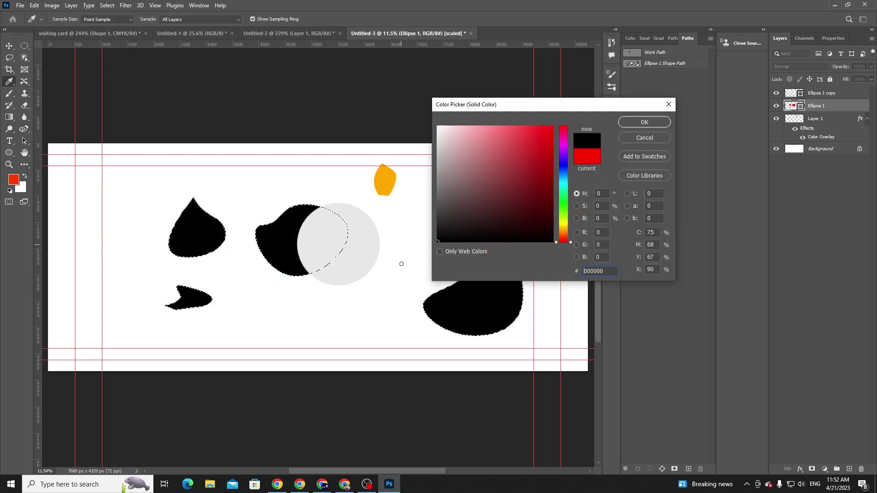
click(642, 126)
Step: Give Ellipse 1 a Bevel & Emboss effect with increased depth
double_click(841, 106)
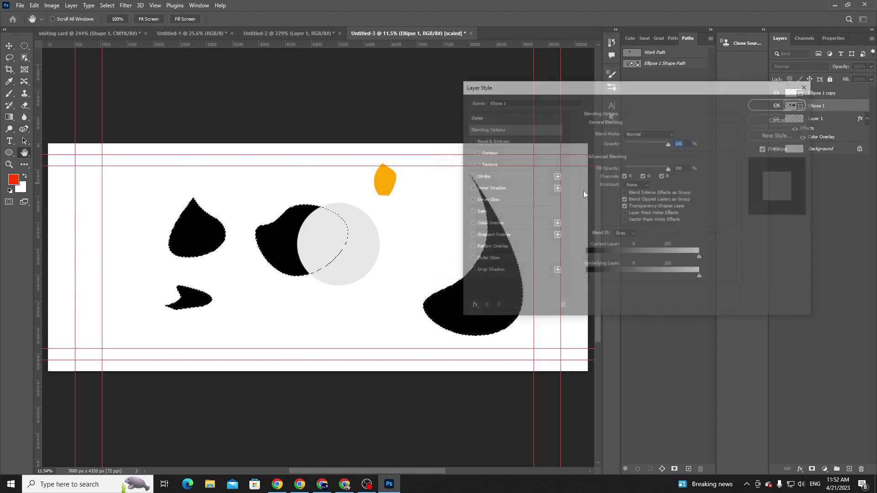
click(504, 142)
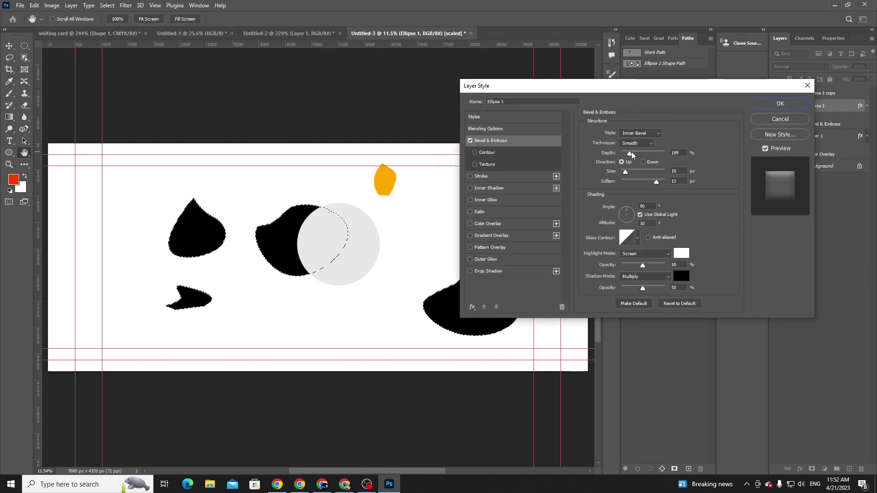
drag(629, 153, 640, 153)
click(767, 103)
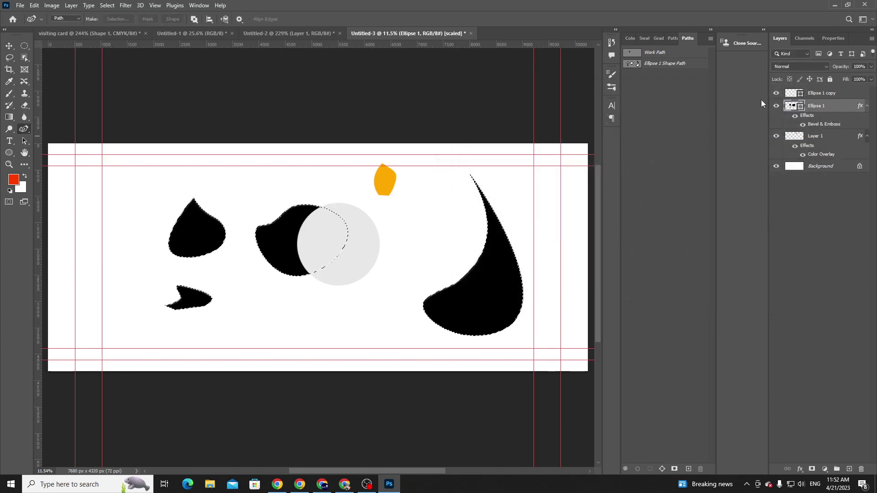
Step: Preview an orange ffd481 Color Overlay on Ellipse 1, then cancel both dialogs
double_click(819, 106)
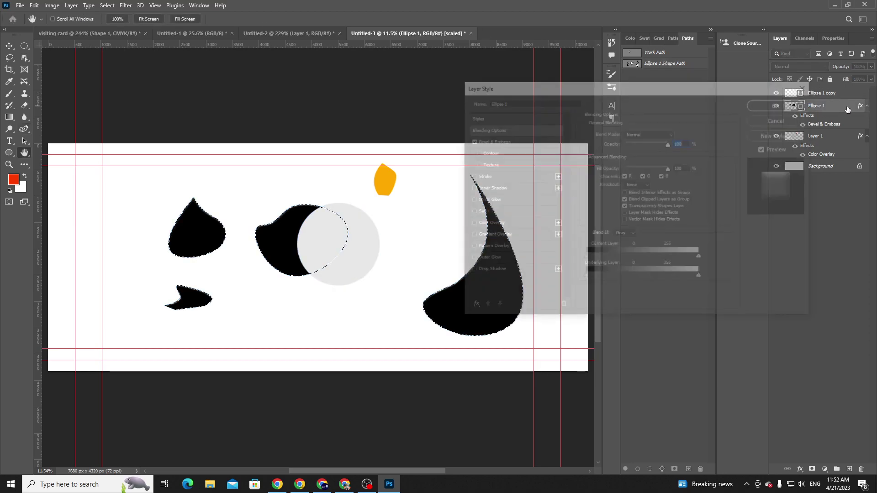
click(488, 271)
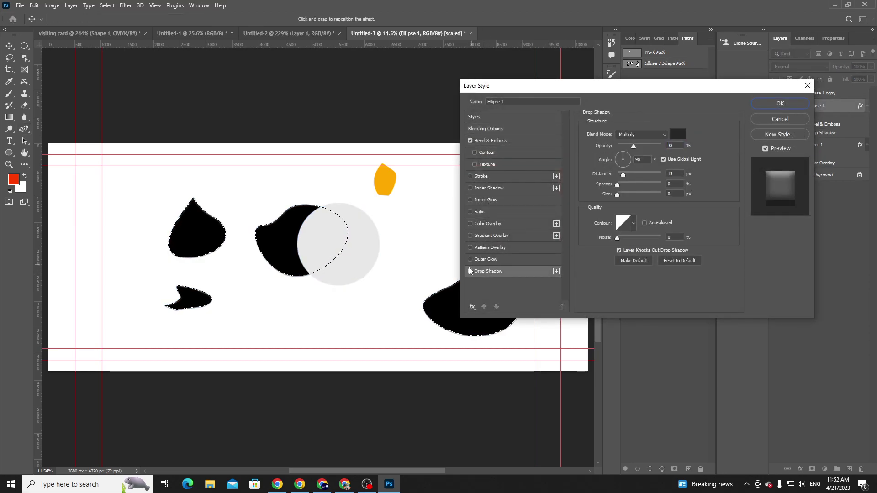
click(473, 224)
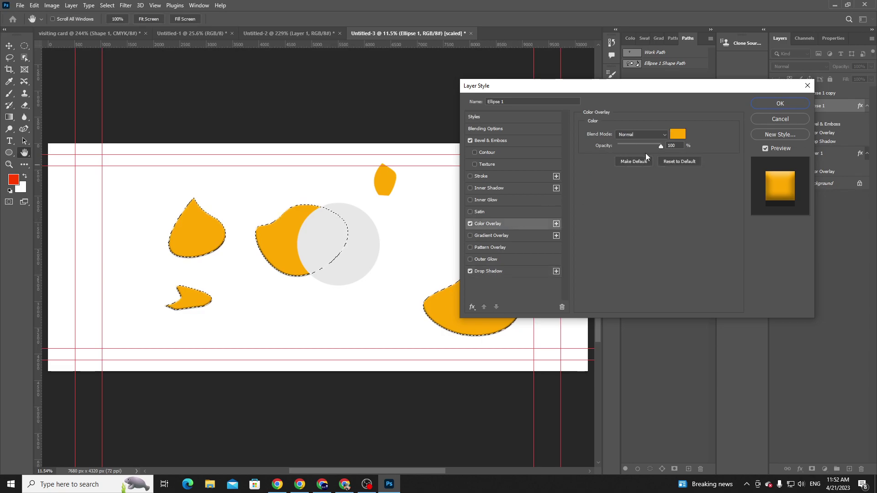
click(681, 133)
text(ffd481)
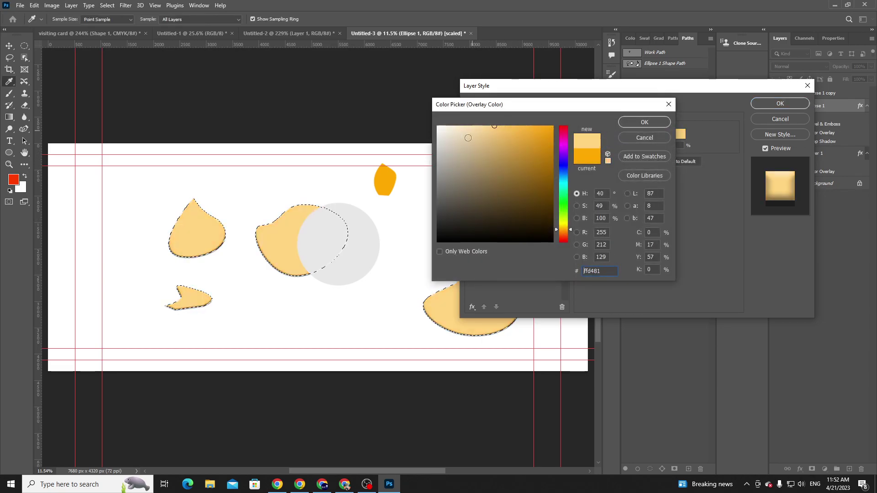
click(638, 137)
click(759, 118)
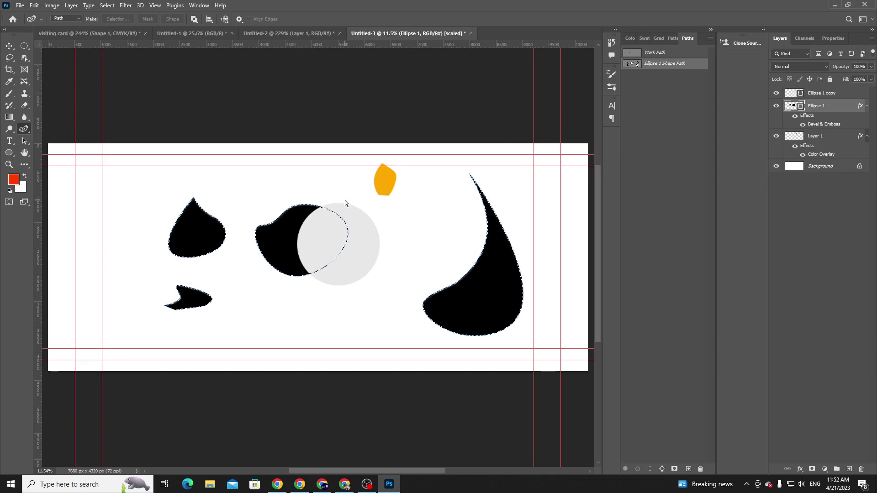
click(395, 259)
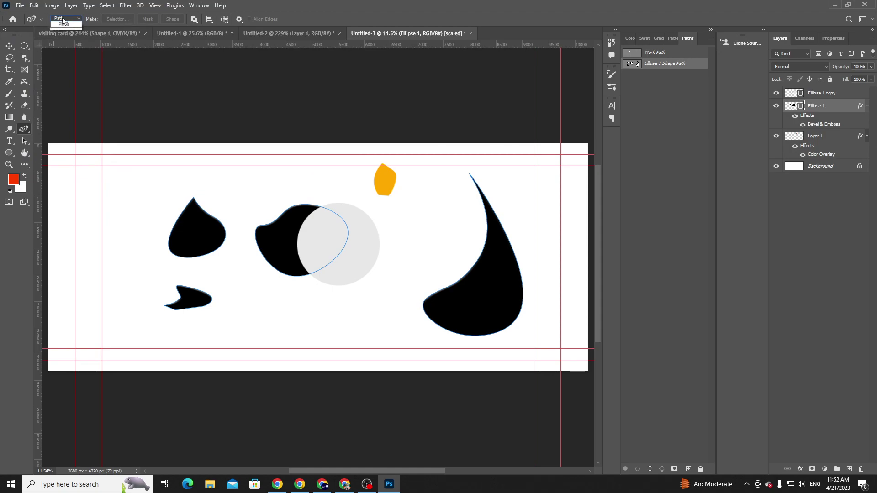
click(67, 19)
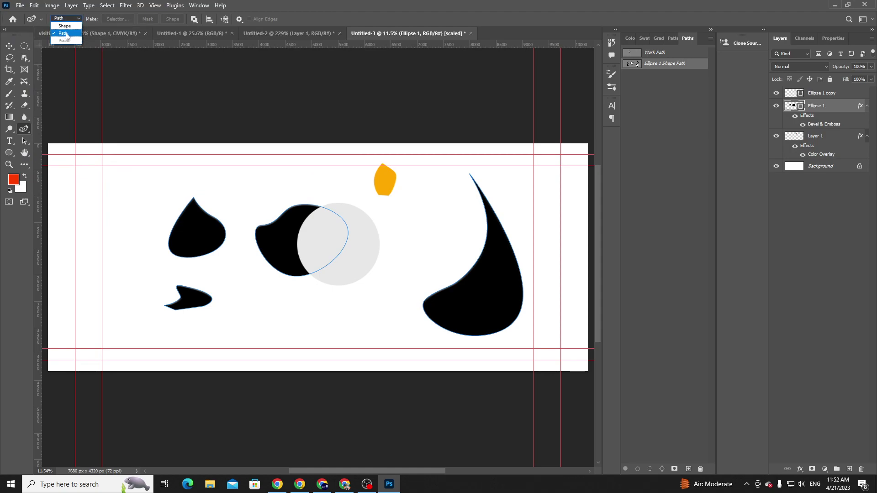
click(63, 33)
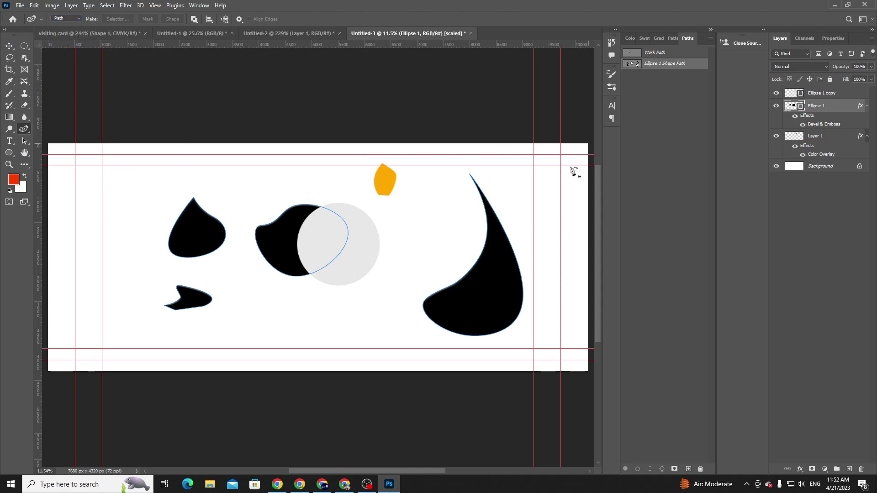
key(z)
drag(196, 293, 229, 299)
Step: Zoom in on the teardrop and select its bottom and right-side anchor points
key(p)
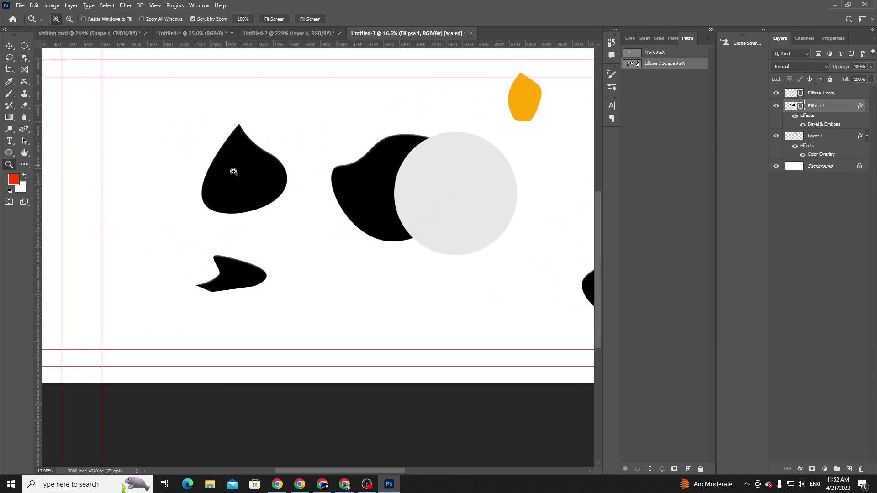
click(230, 172)
click(23, 141)
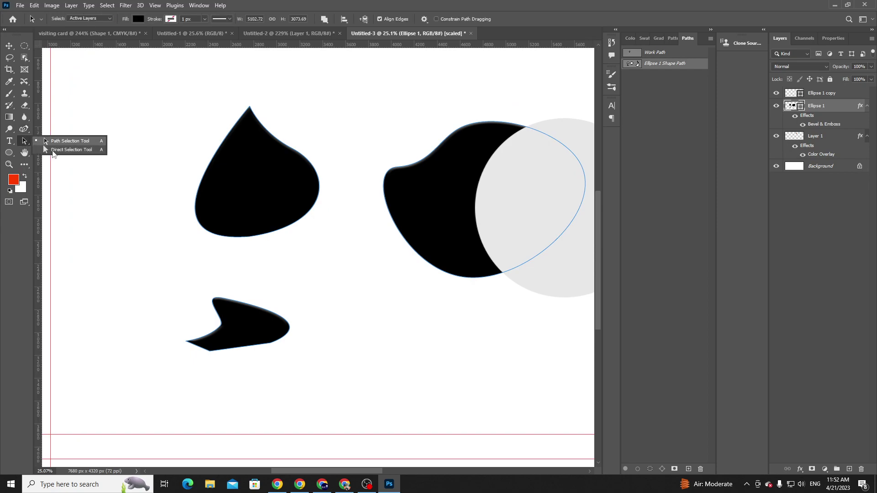
click(64, 150)
key(z)
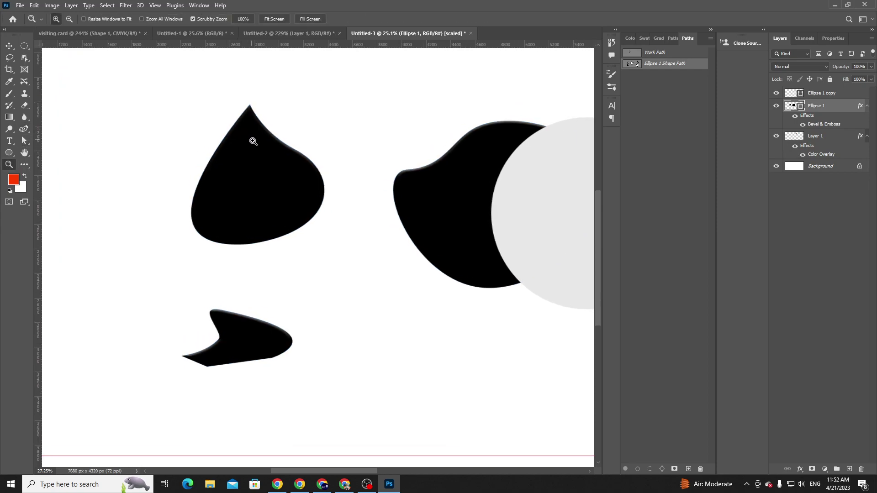
drag(247, 135, 260, 153)
key(a)
click(25, 141)
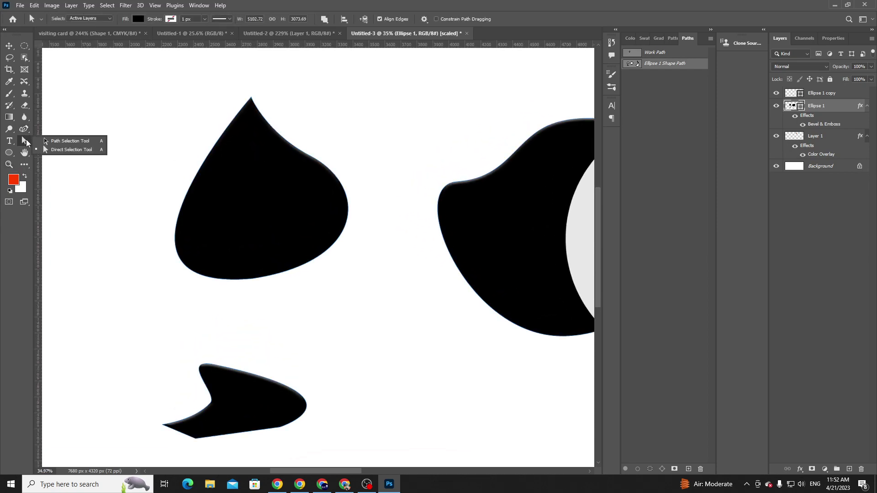
click(64, 151)
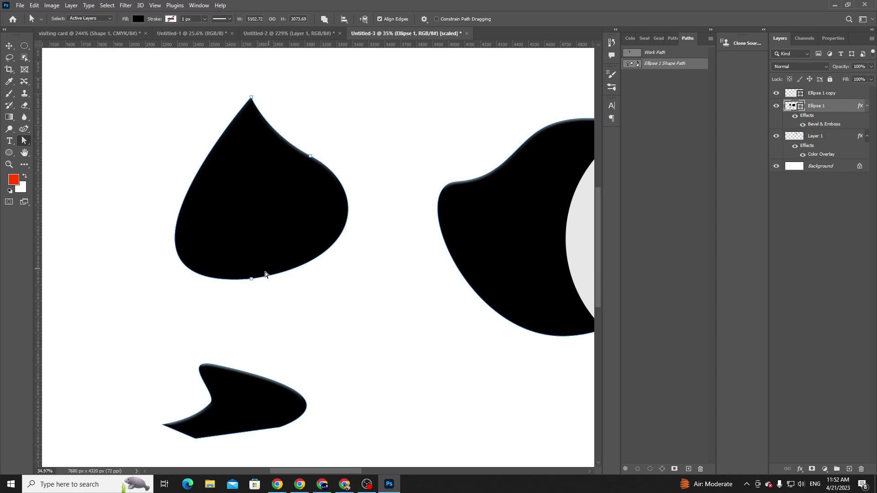
click(252, 279)
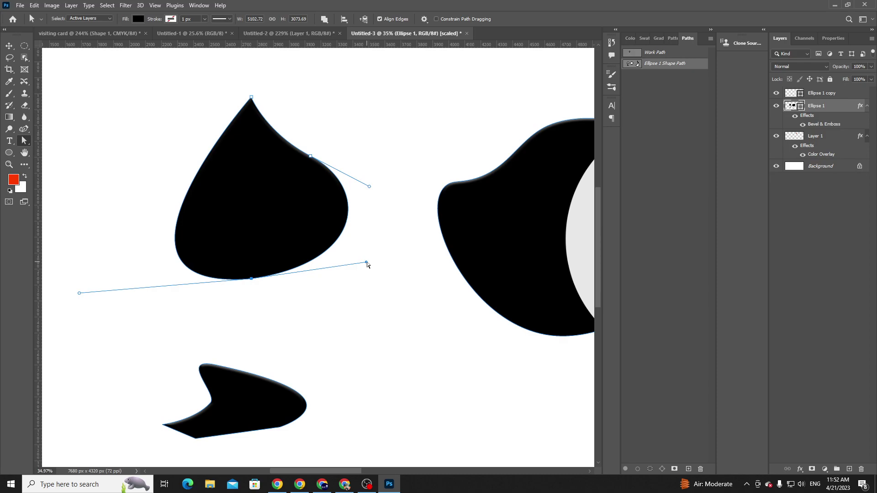
click(310, 156)
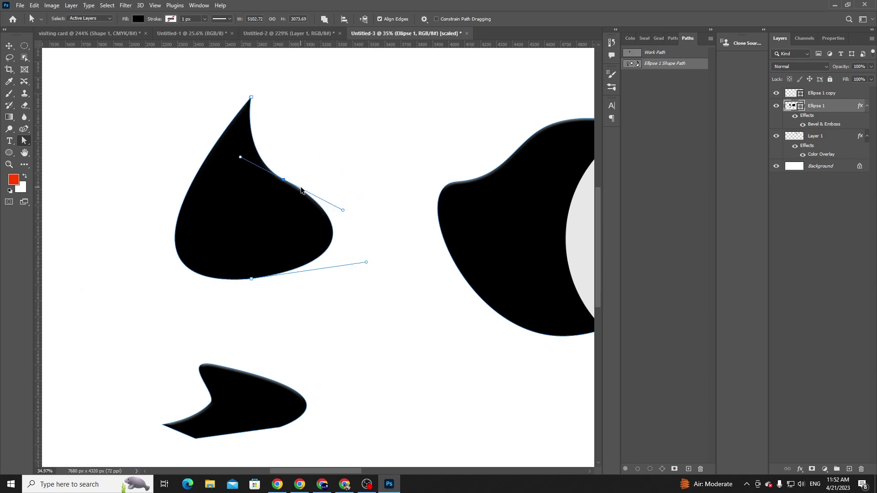
Step: Try reshaping the teardrop's upper-right curve with Convert Point, then undo it
click(25, 129)
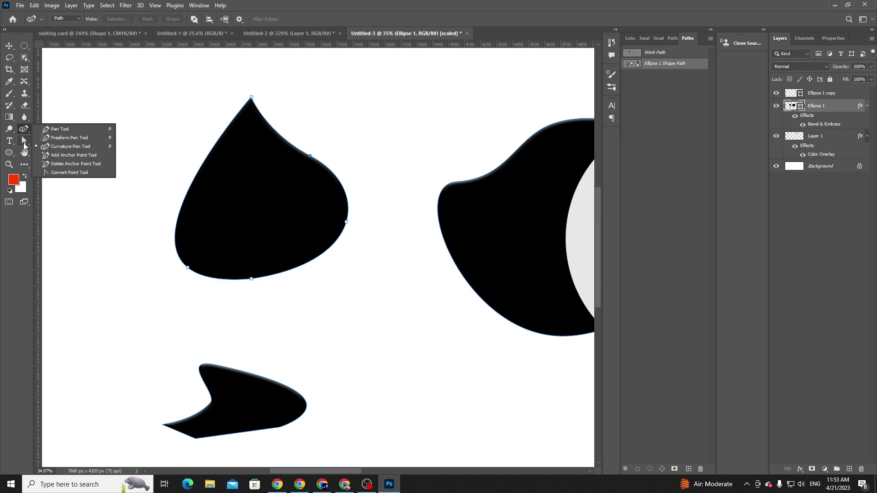
click(24, 142)
click(23, 129)
click(54, 173)
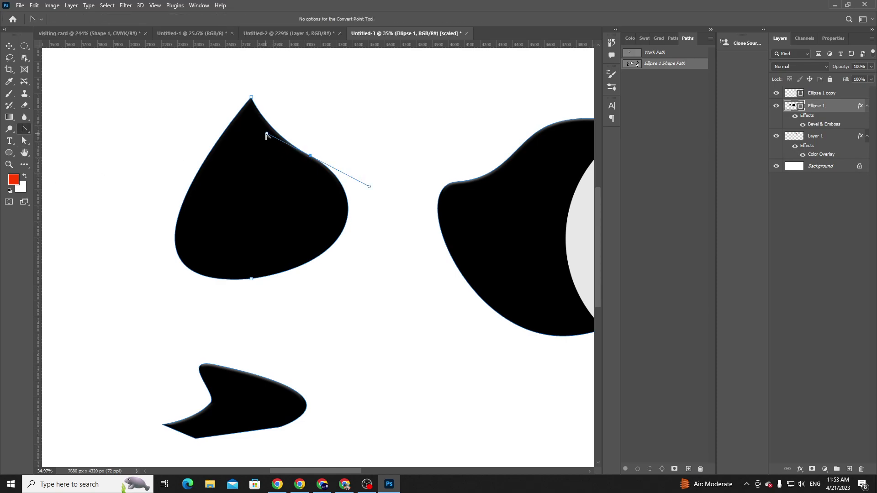
drag(266, 134, 212, 171)
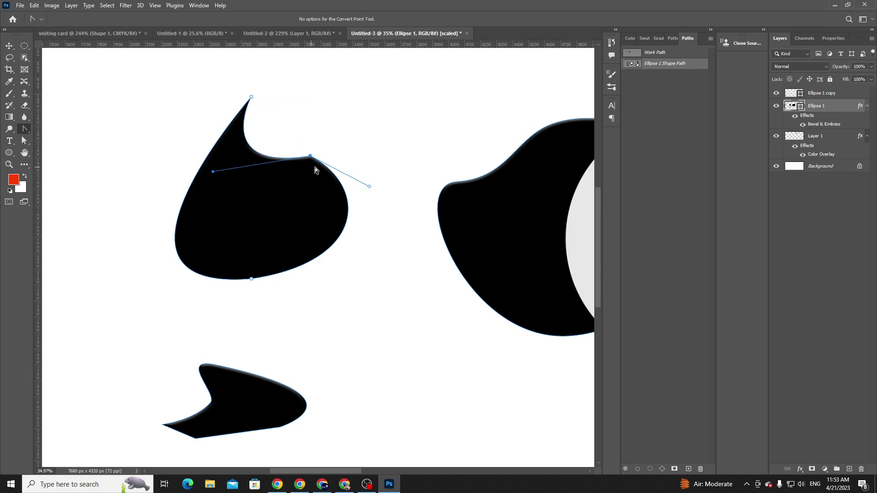
key(ctrl+z)
Step: Drag the teardrop's upper anchor and handles to reshape it, then undo the last two edits
click(24, 140)
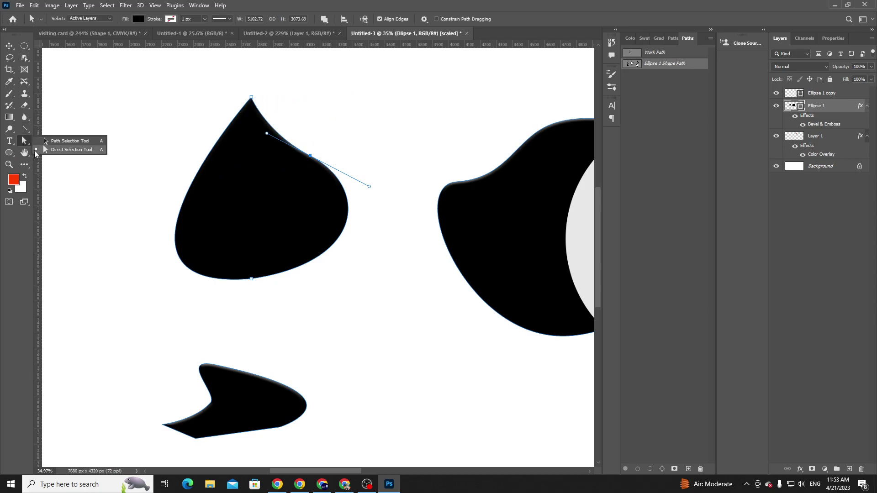
click(68, 150)
drag(310, 155, 280, 200)
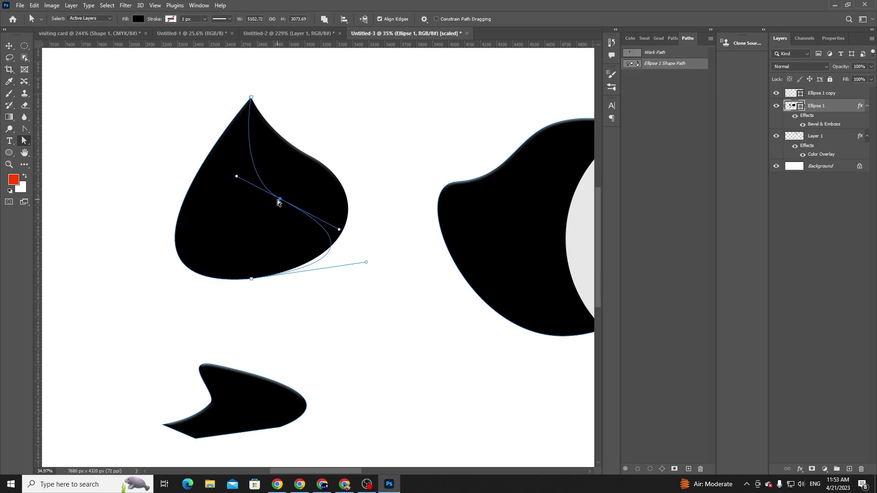
drag(236, 176, 334, 139)
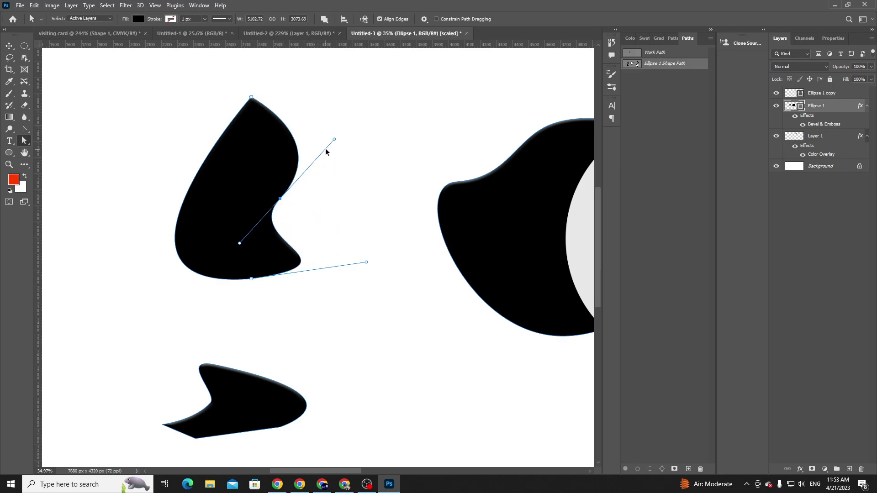
drag(334, 142, 284, 132)
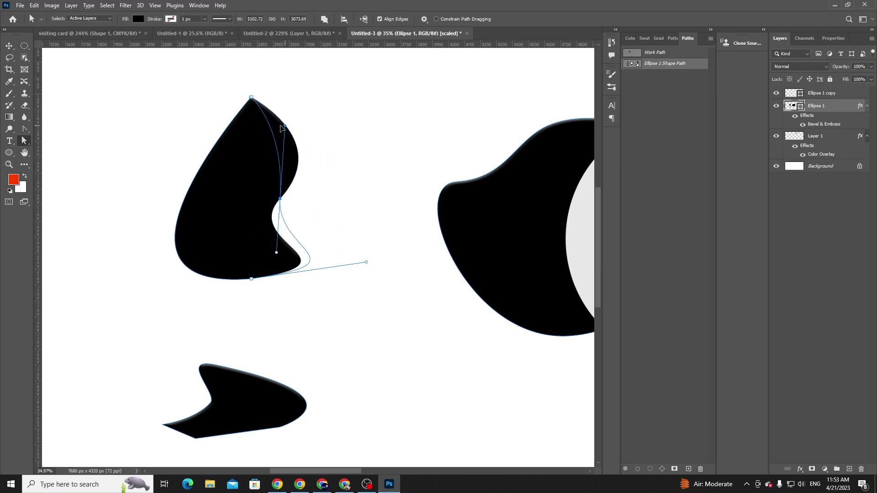
mouse_move(307, 139)
mouse_down()
mouse_move(348, 172)
mouse_move(179, 161)
mouse_up()
drag(291, 181, 429, 146)
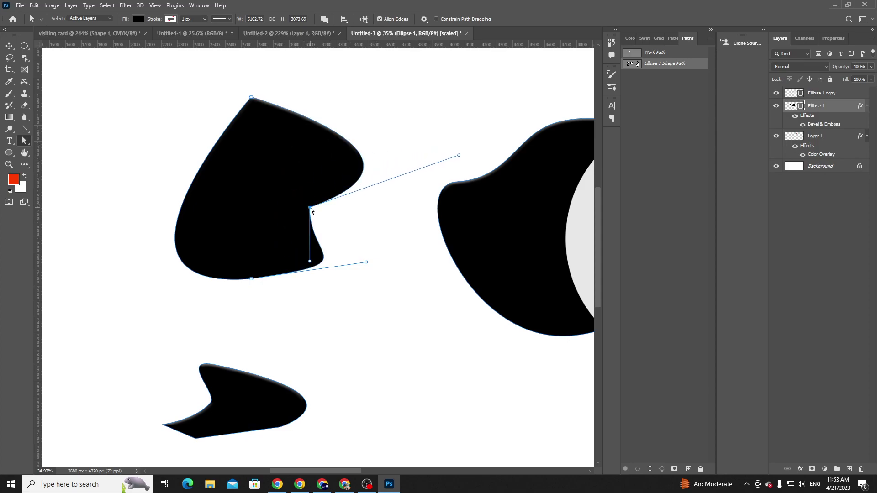
key(ctrl+z)
key(ctrl+z)
key(ctrl+z)
key(ctrl+z)
key(ctrl+z)
key(ctrl+z)
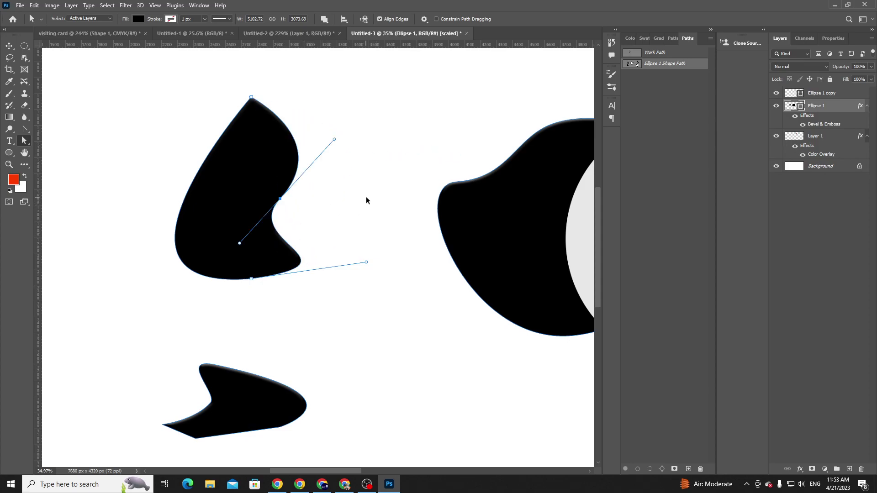
key(ctrl+z)
key(ctrl+z)
right_click(24, 140)
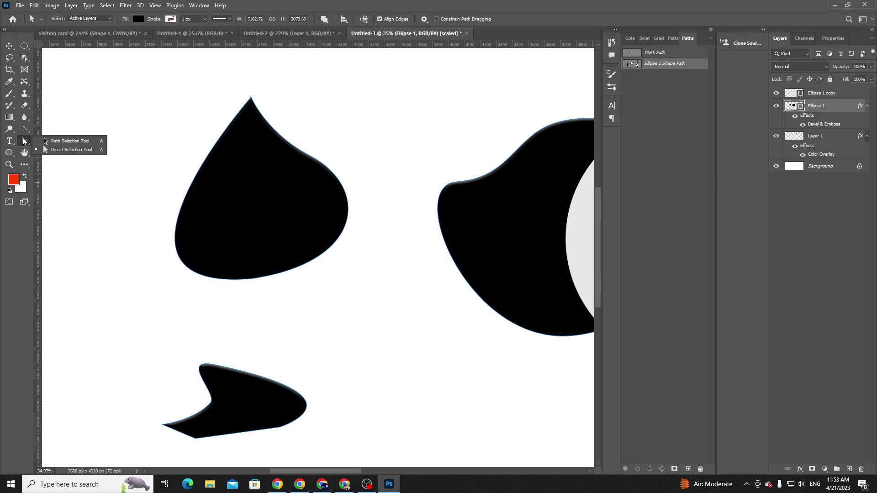
click(66, 153)
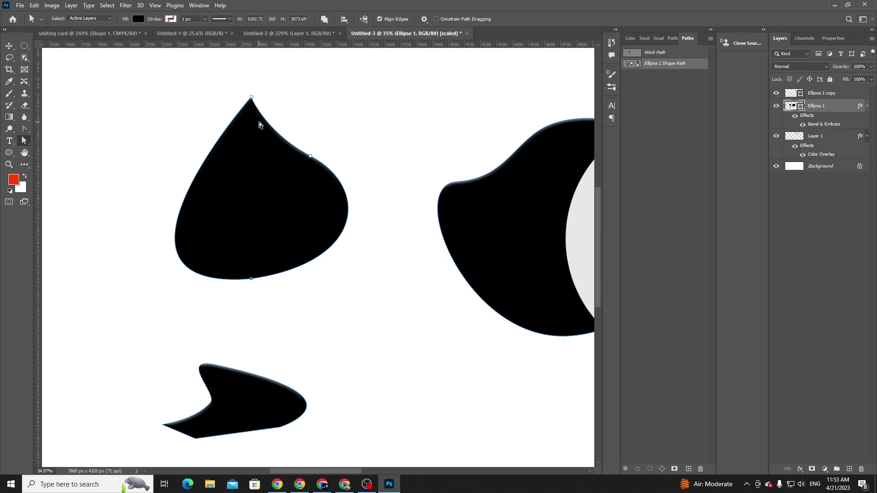
scroll(211, 417, up, 5)
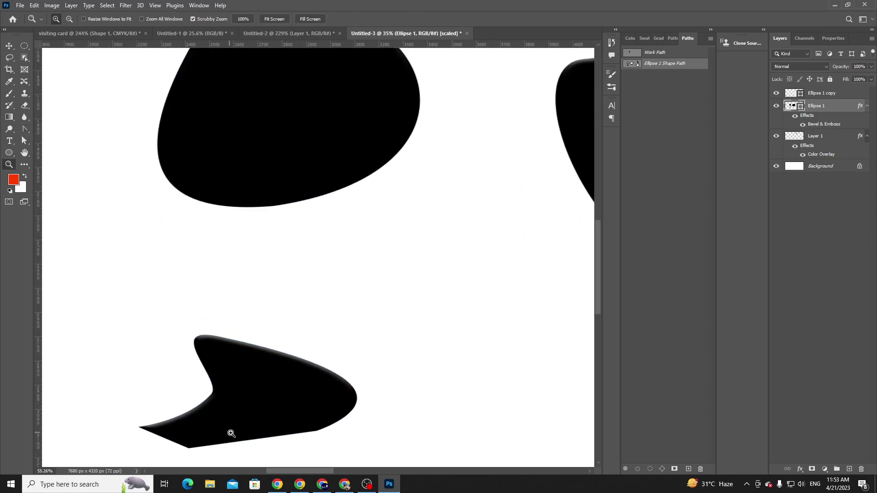
click(191, 356)
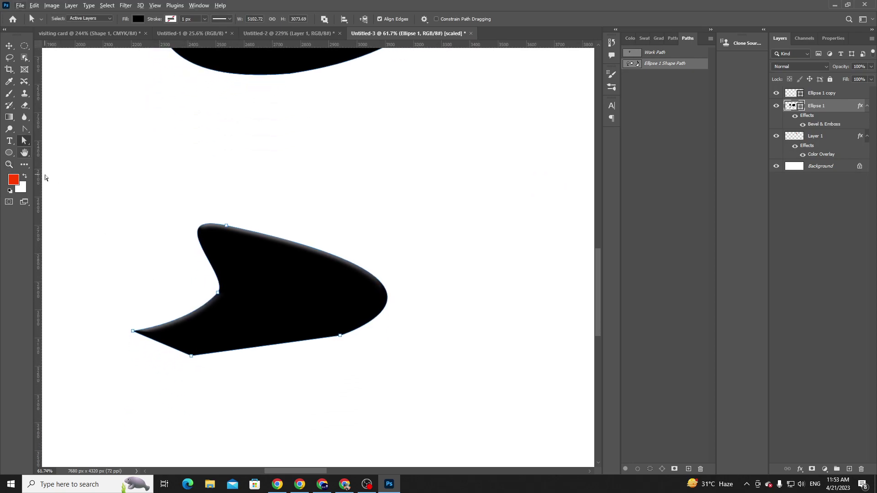
click(192, 356)
drag(191, 359, 214, 347)
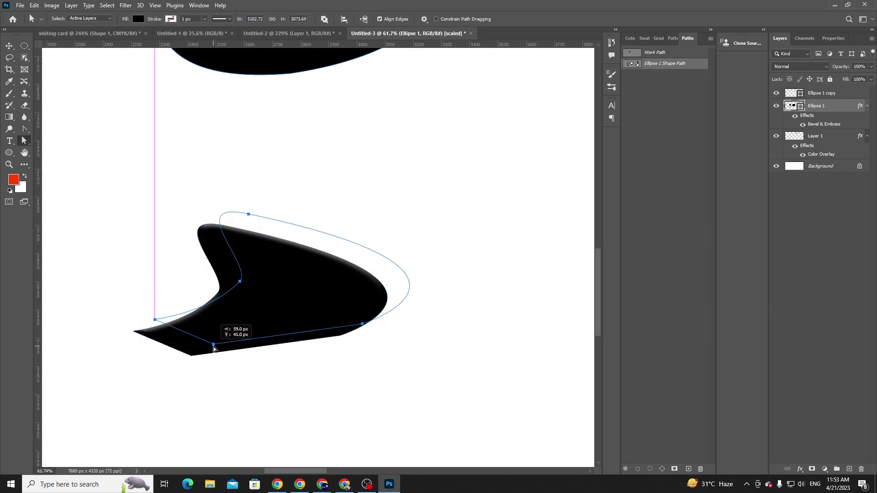
mouse_move(223, 181)
mouse_down()
mouse_move(284, 289)
mouse_move(173, 277)
mouse_move(279, 261)
mouse_up()
click(155, 320)
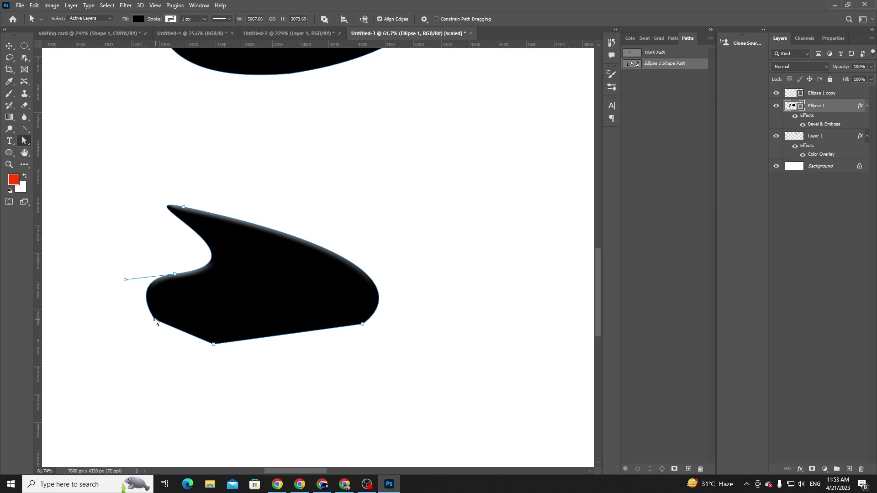
drag(155, 321, 171, 318)
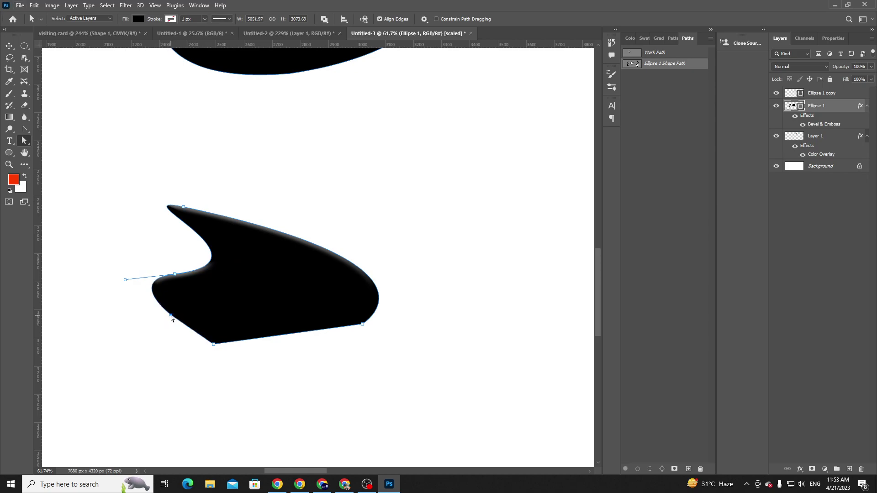
drag(170, 318, 162, 341)
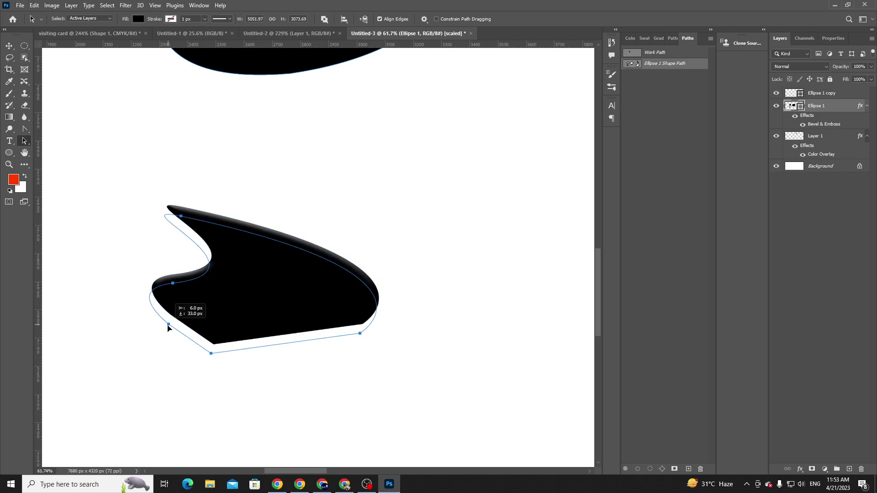
click(146, 344)
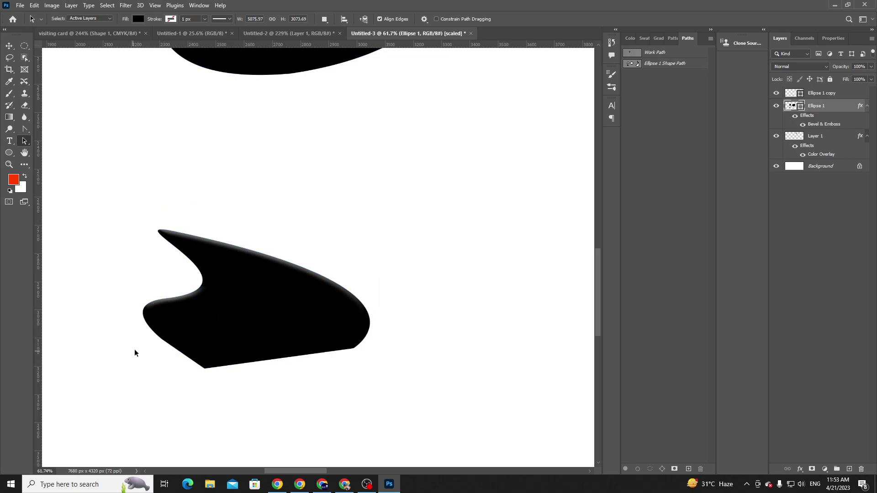
drag(134, 352, 183, 333)
click(155, 269)
right_click(25, 141)
click(67, 155)
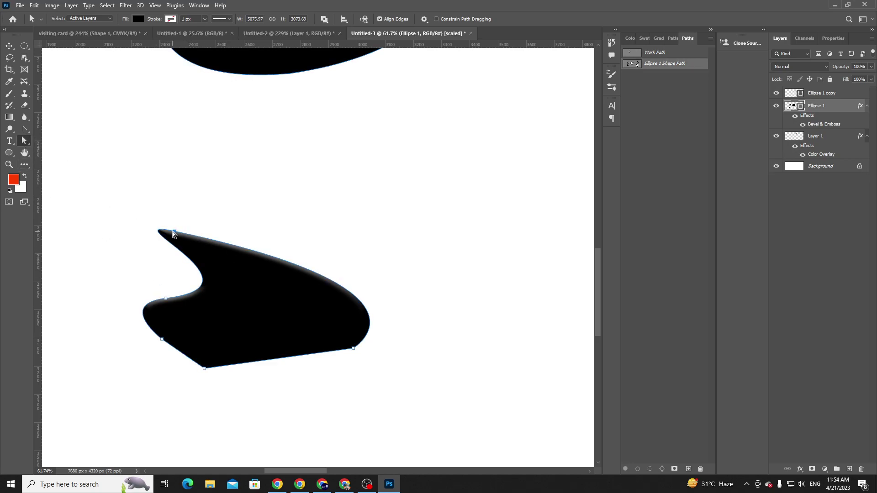
mouse_move(174, 231)
mouse_down()
mouse_move(209, 272)
mouse_move(212, 305)
mouse_move(204, 303)
mouse_move(219, 317)
mouse_move(195, 309)
mouse_up()
Step: Select the anchors on the shape's left part and frame the whole shape
key(a)
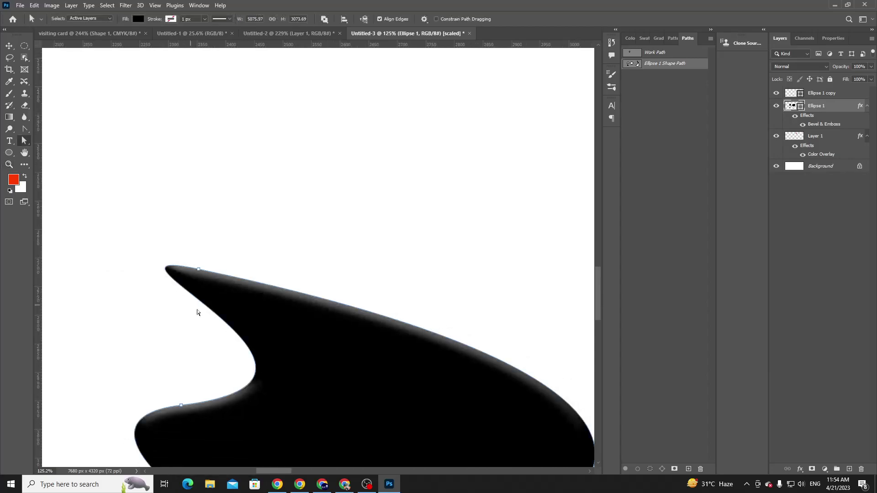
drag(259, 287, 259, 271)
drag(134, 165, 277, 424)
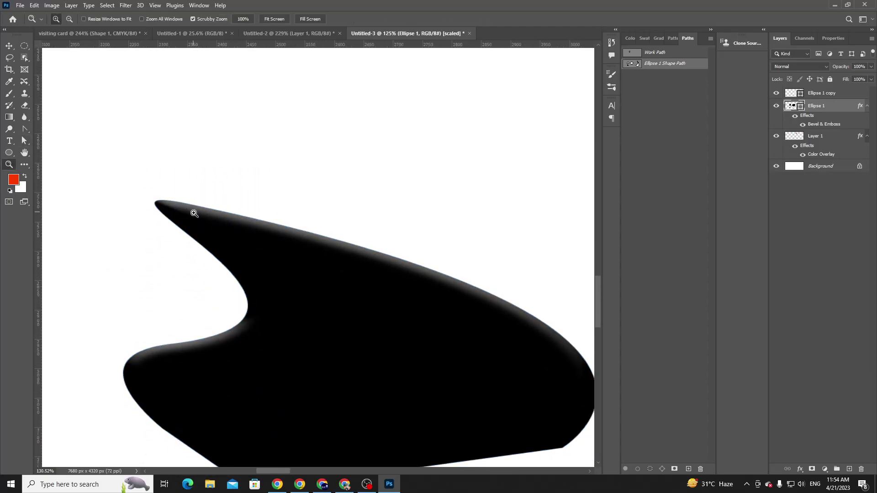
scroll(191, 215, up, 1)
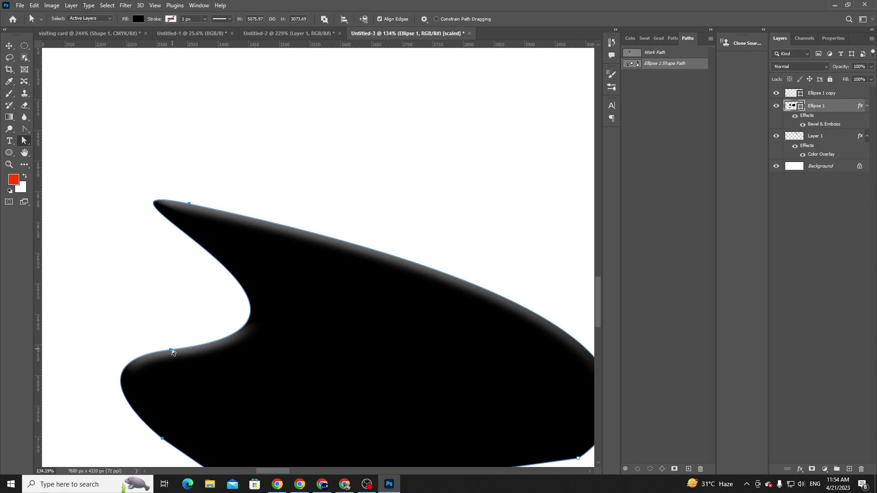
drag(232, 390, 186, 280)
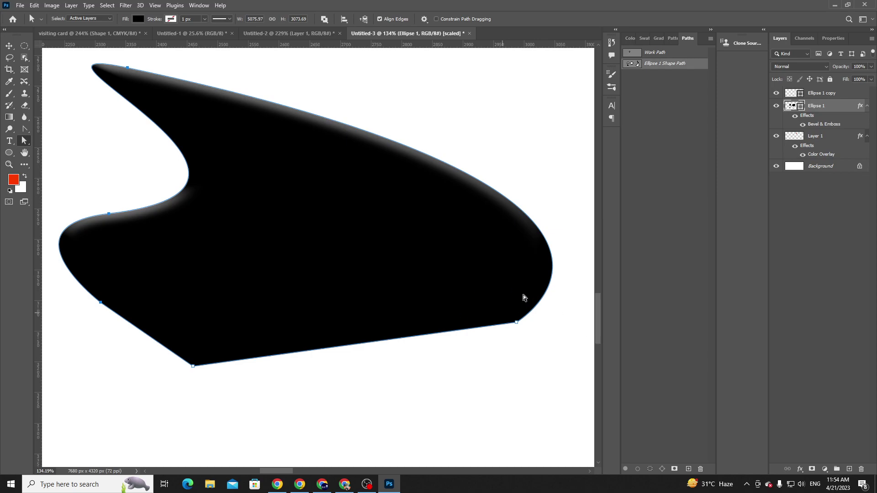
drag(167, 221, 197, 245)
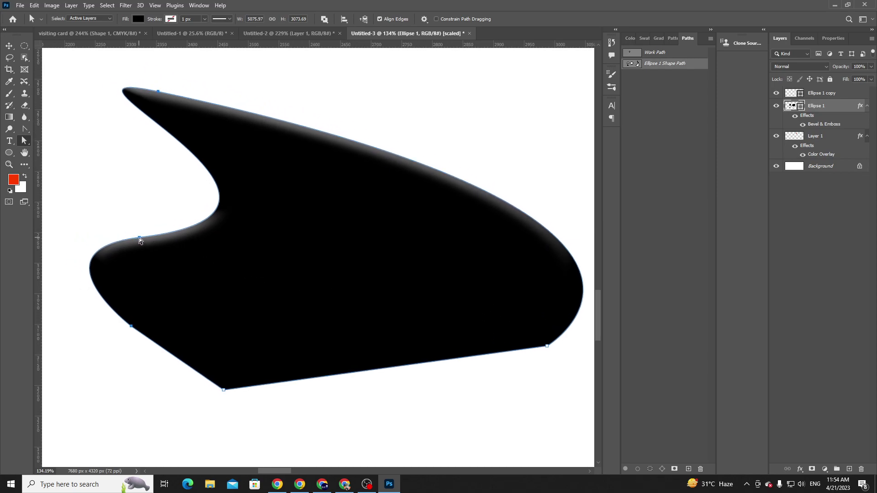
Step: Pull the lower-left anchor up and right into a curved notch, then zoom out
mouse_move(140, 238)
mouse_down()
mouse_move(218, 175)
mouse_move(338, 151)
mouse_up()
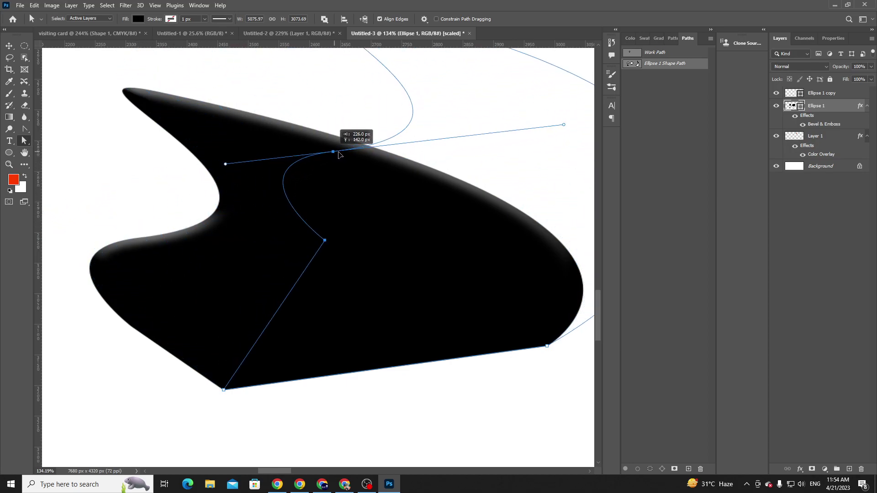
drag(180, 345, 200, 353)
drag(306, 250, 266, 297)
scroll(266, 297, down, 2)
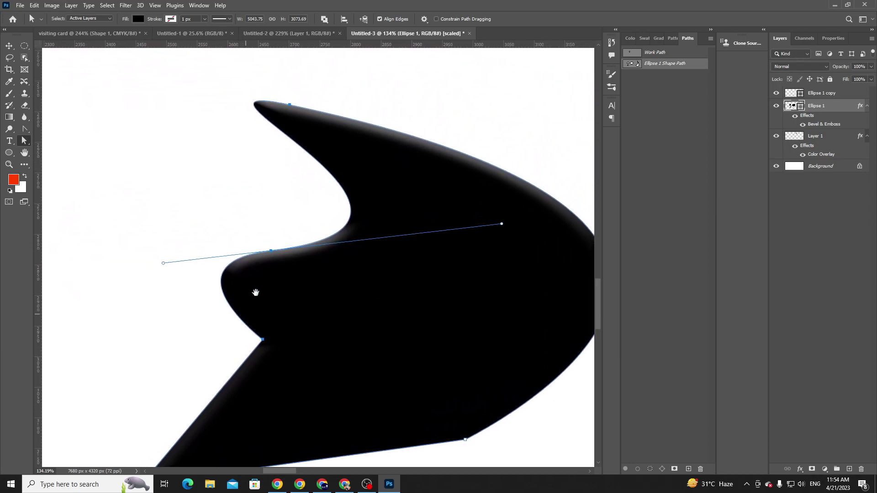
scroll(264, 279, down, 2)
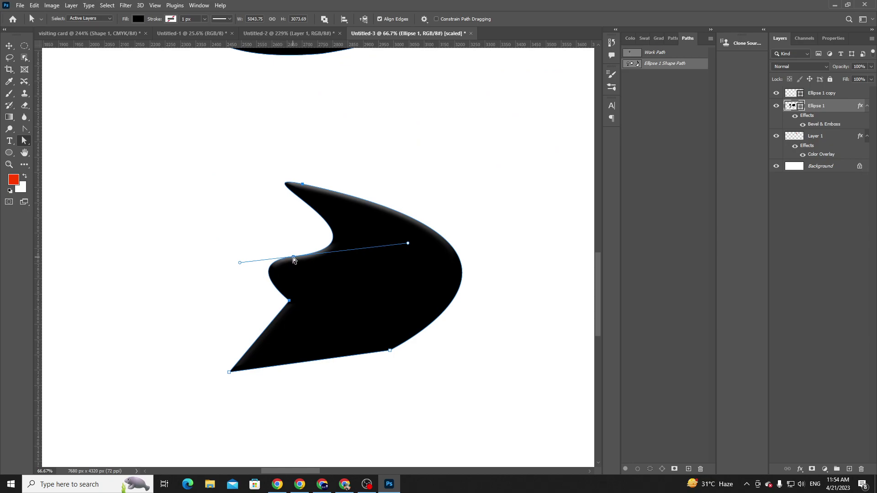
click(24, 129)
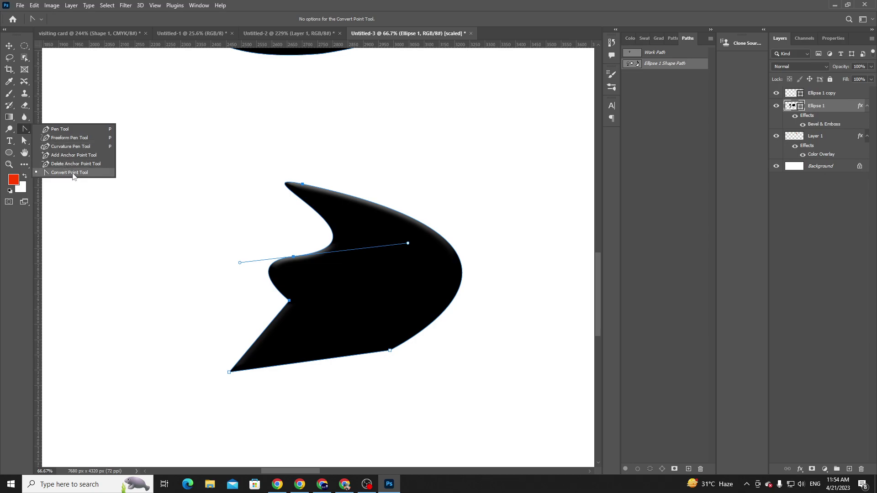
drag(25, 141, 46, 144)
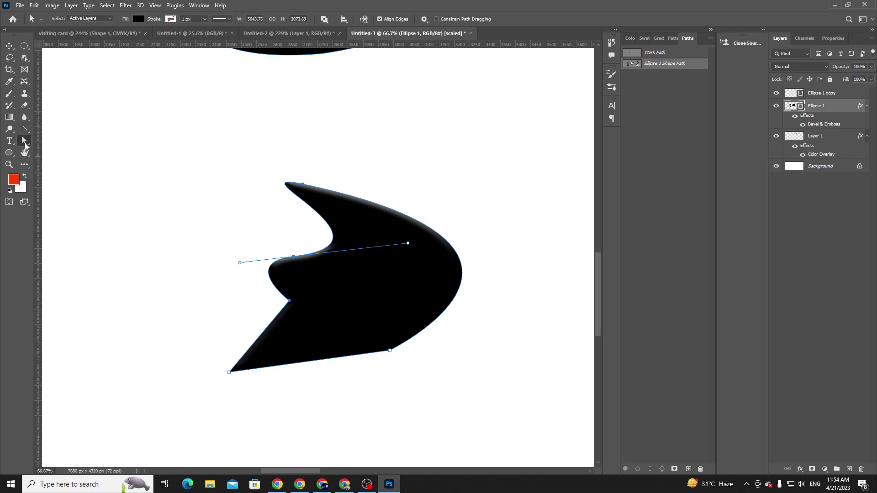
click(50, 149)
Step: Drag the notch anchor and its handles to form a rounded curl at the upper left
mouse_move(293, 259)
mouse_down()
mouse_move(139, 284)
mouse_move(273, 237)
mouse_move(239, 270)
mouse_up()
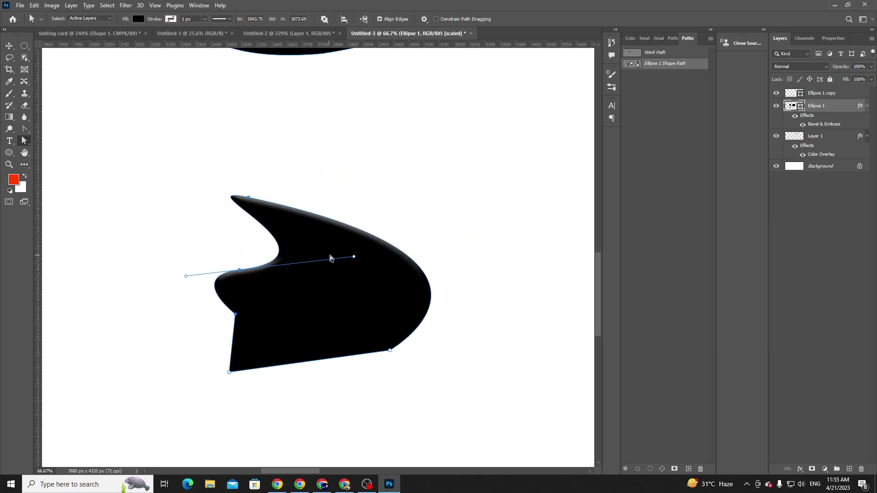
mouse_move(354, 257)
mouse_down()
mouse_move(301, 216)
mouse_move(195, 302)
mouse_up()
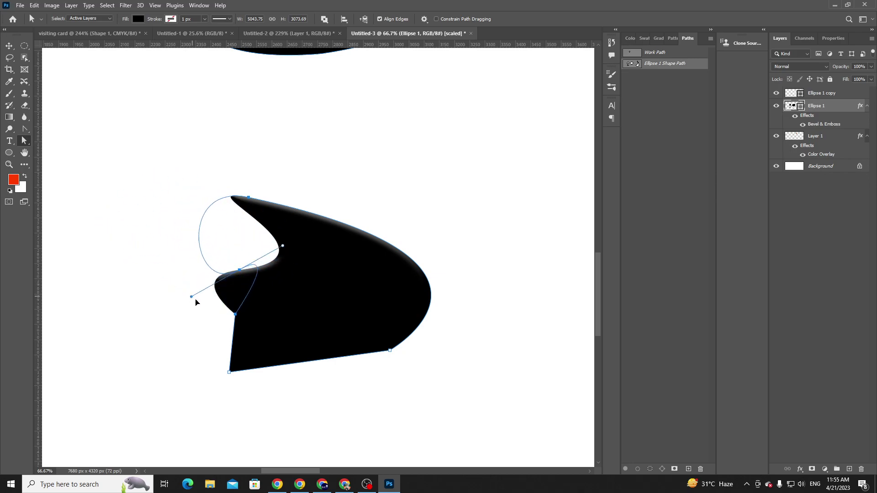
drag(196, 302, 169, 265)
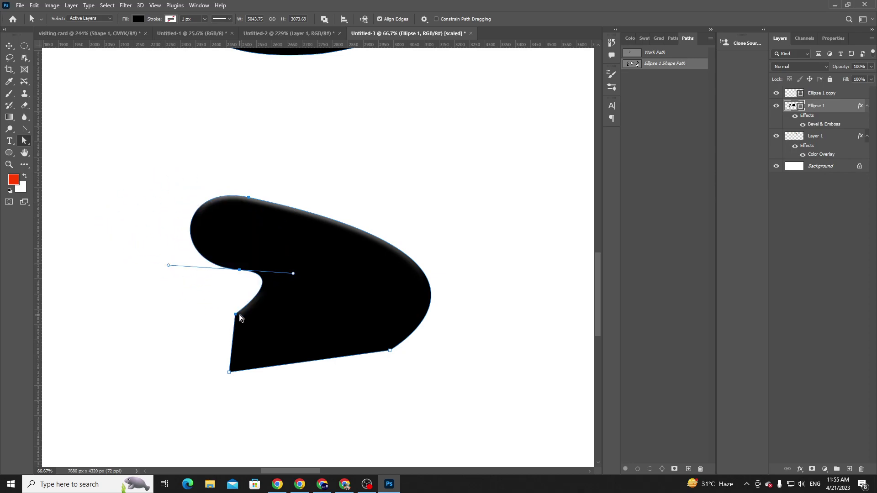
drag(239, 315, 248, 321)
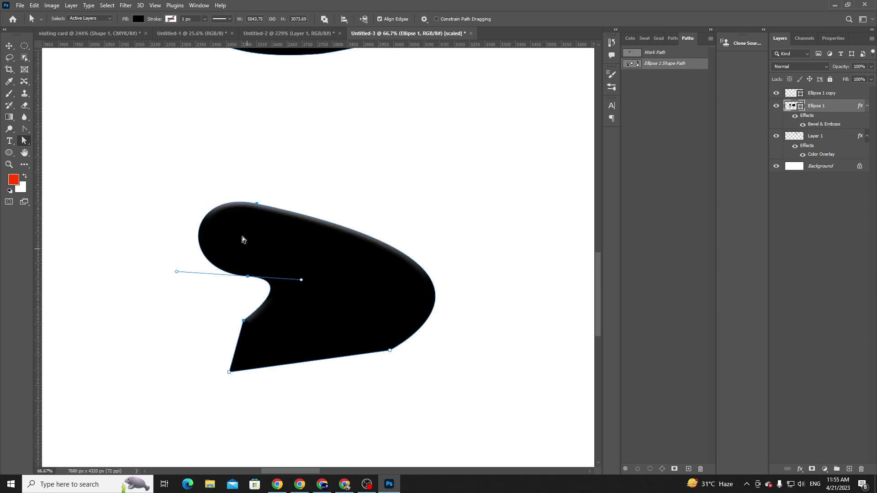
mouse_move(257, 205)
mouse_down()
mouse_move(256, 437)
mouse_move(269, 154)
mouse_move(164, 122)
mouse_up()
Step: Move the whole arrowhead path slightly right and down on the canvas
mouse_move(436, 375)
mouse_down()
mouse_move(87, 146)
mouse_move(80, 94)
mouse_up()
mouse_move(171, 127)
mouse_down()
mouse_move(231, 231)
mouse_move(196, 129)
mouse_up()
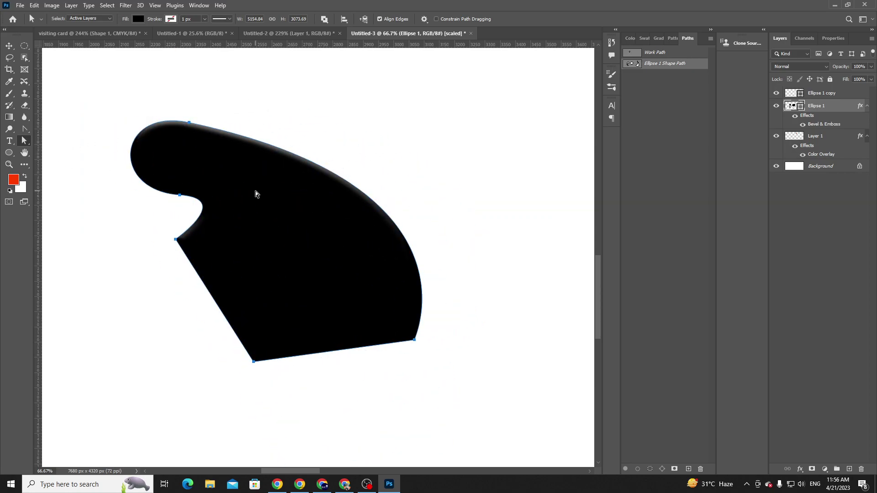
click(24, 141)
drag(192, 151, 220, 166)
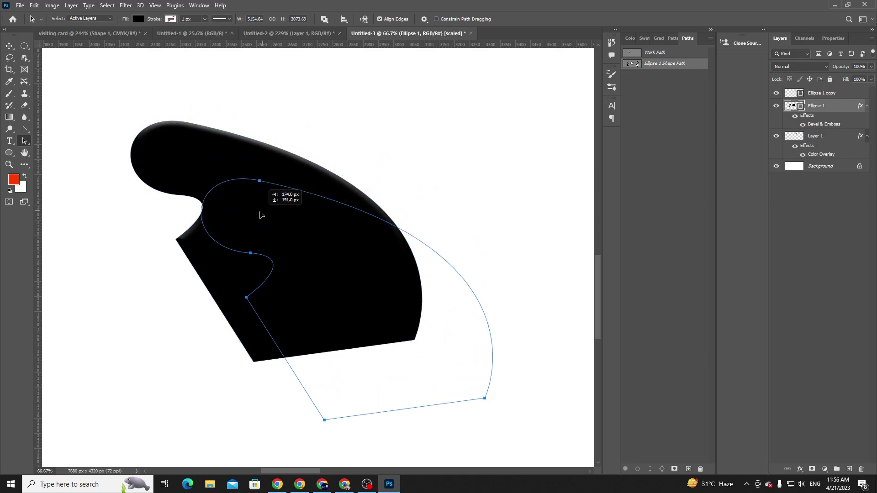
click(220, 144)
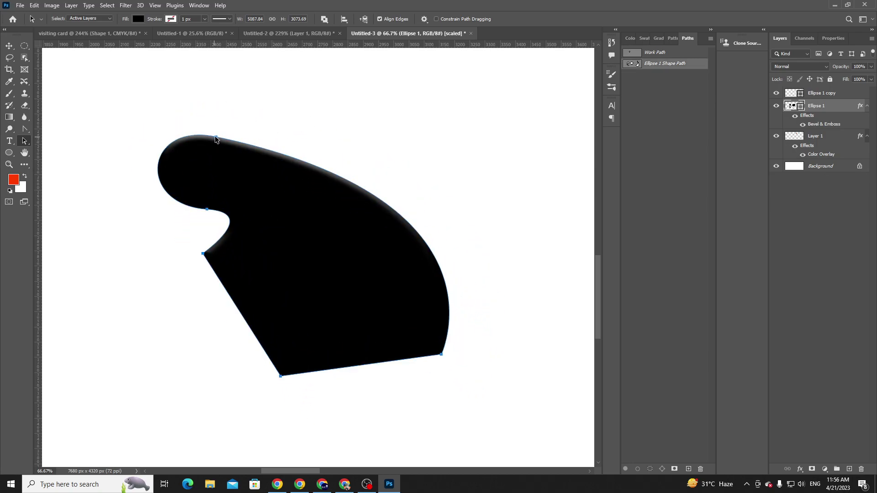
drag(215, 139, 238, 157)
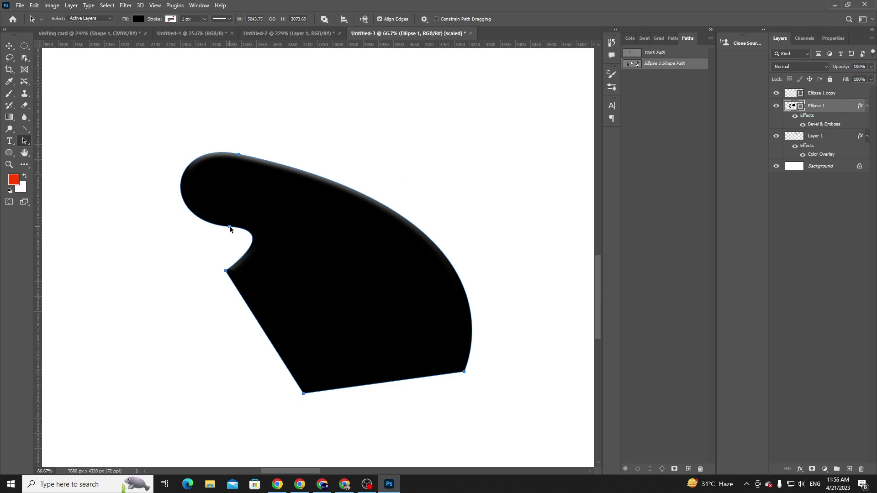
drag(229, 228, 216, 240)
mouse_move(241, 274)
mouse_down()
mouse_move(211, 274)
mouse_move(258, 200)
mouse_up()
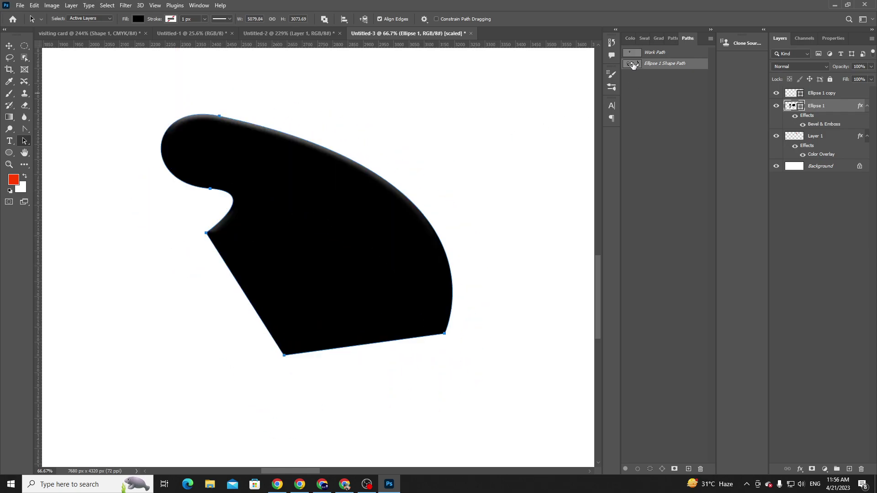
Step: Load the shape path as a selection and zoom out to see more of the canvas
right_click(673, 71)
click(691, 91)
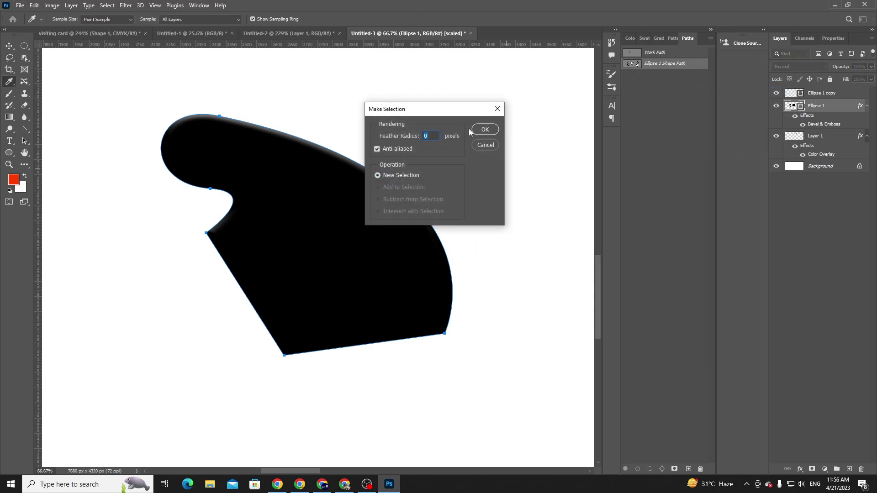
click(484, 130)
key(a)
mouse_move(415, 129)
mouse_down()
mouse_move(409, 282)
mouse_move(391, 371)
mouse_move(401, 190)
mouse_up()
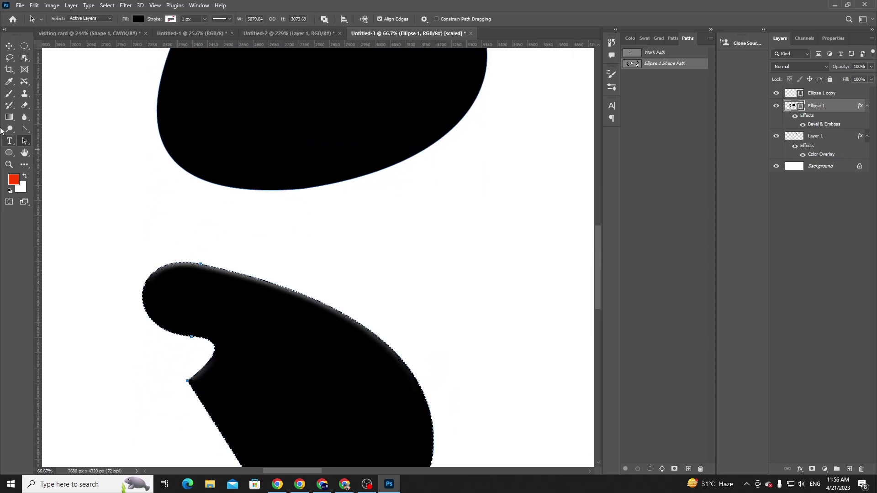
key(ctrl+minus)
key(ctrl+minus)
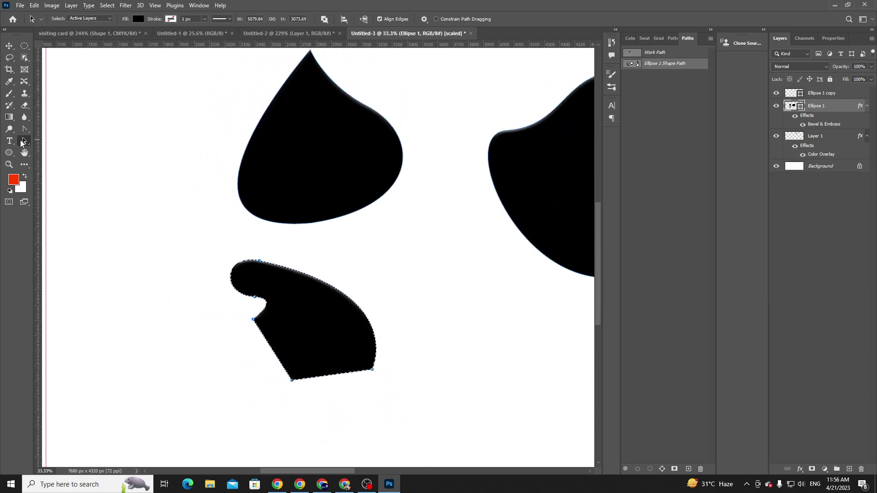
Step: With Path Selection, load the teardrop shape path as a selection and fit the card
right_click(25, 140)
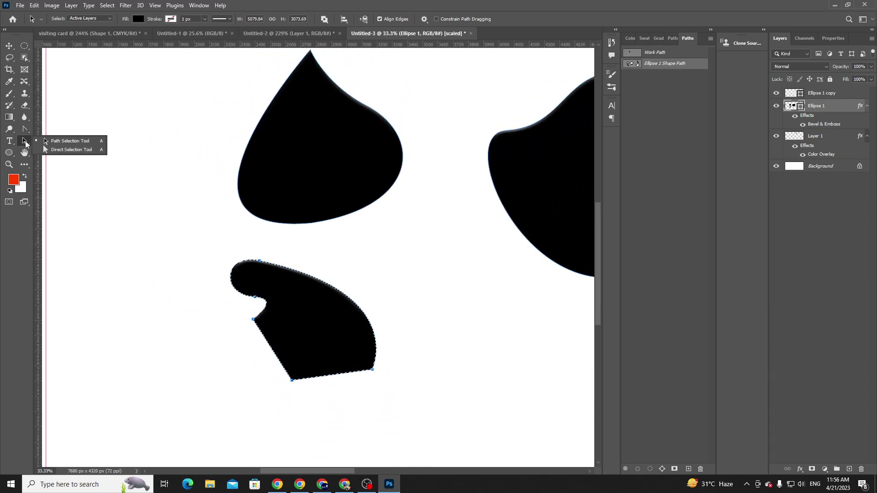
click(62, 141)
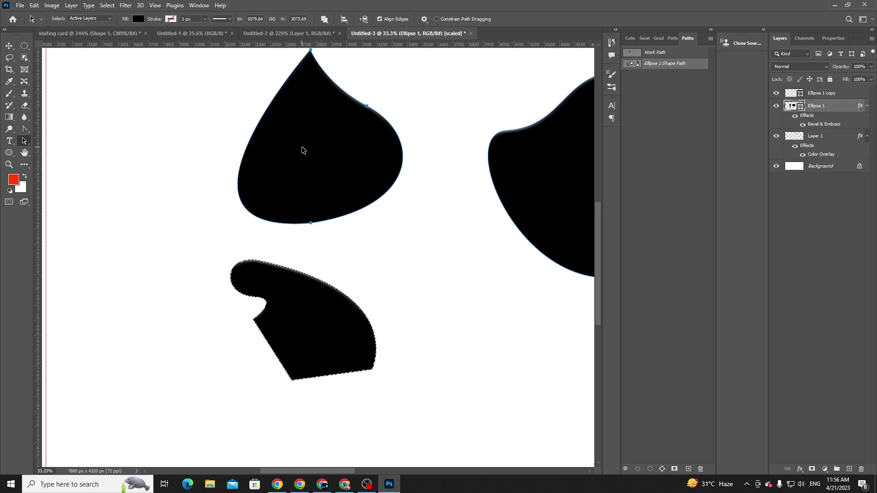
right_click(675, 65)
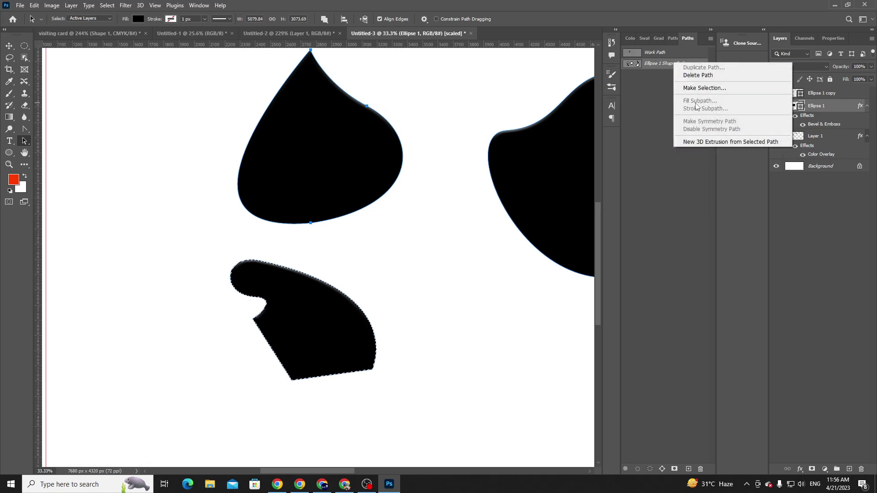
click(697, 88)
click(484, 131)
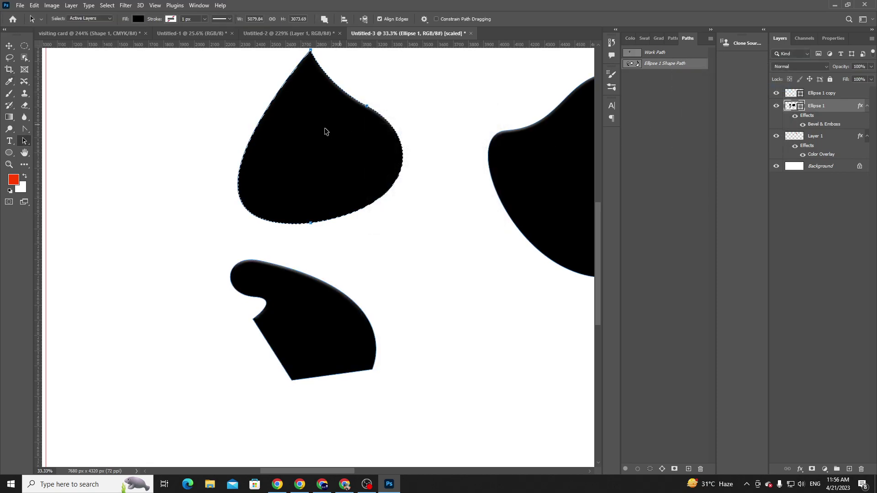
drag(495, 172, 210, 285)
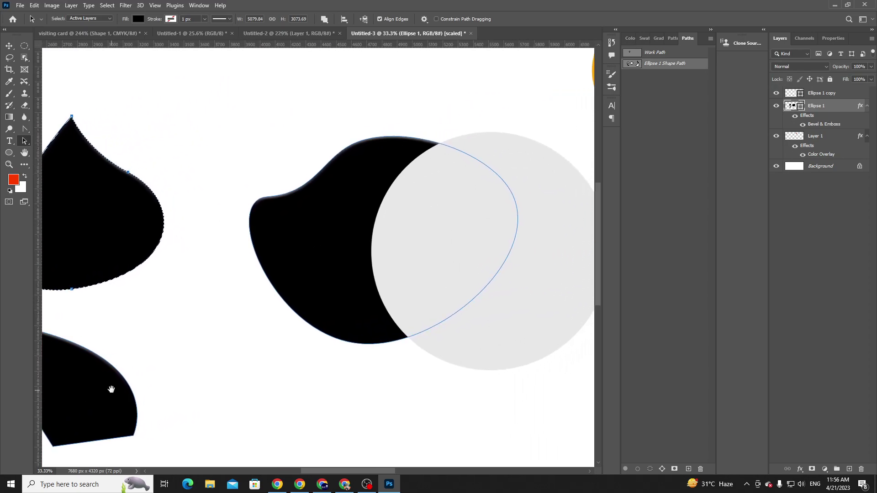
scroll(210, 285, right, 3)
scroll(429, 305, left, 6)
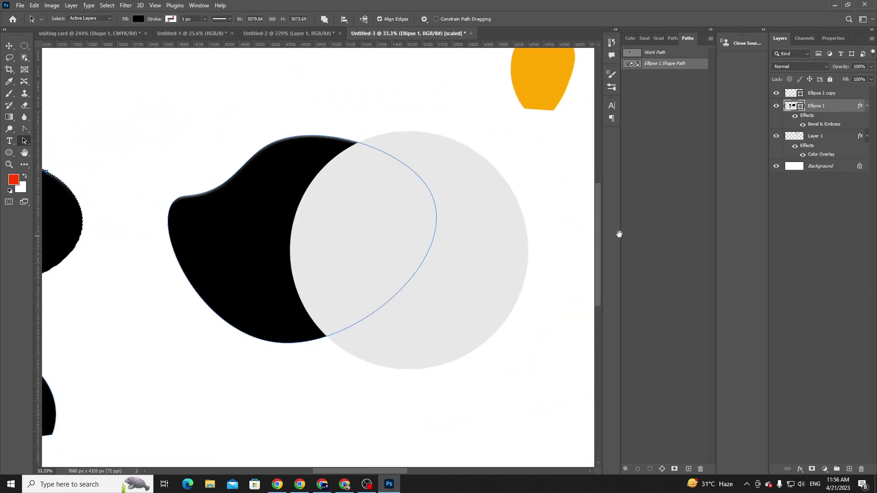
scroll(573, 244, left, 2)
key(ctrl+0)
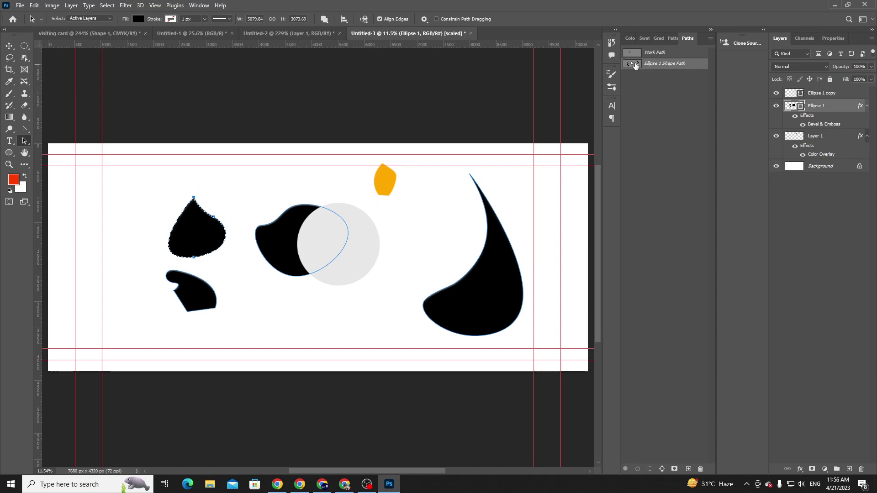
Step: Reactivate the Ellipse 1 Shape Path and scroll through the card
ctrl+click(633, 65)
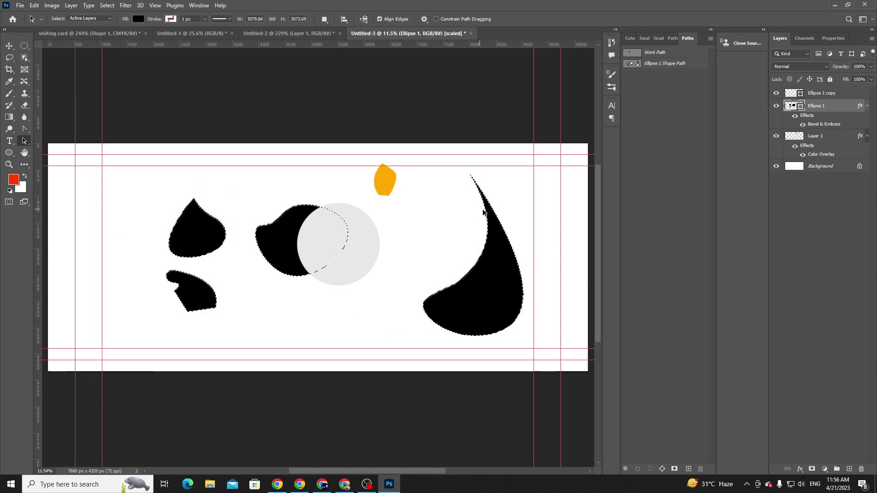
click(415, 315)
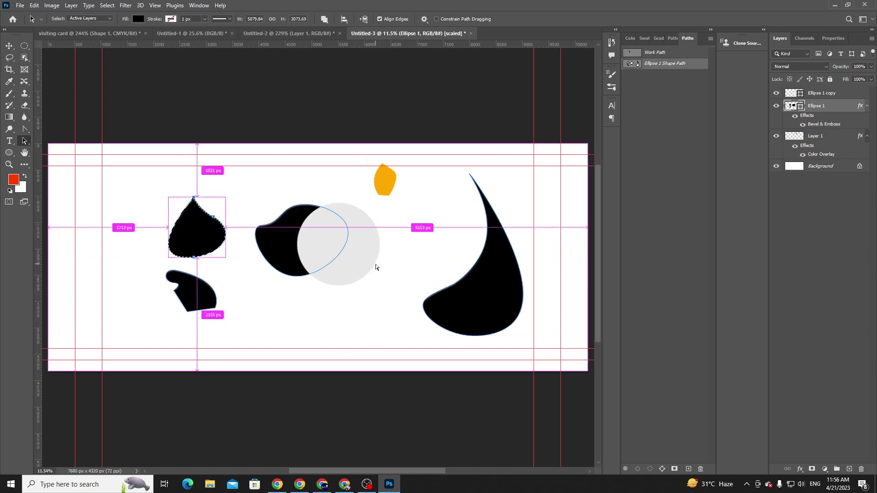
alt+scroll(175, 277, up, 5)
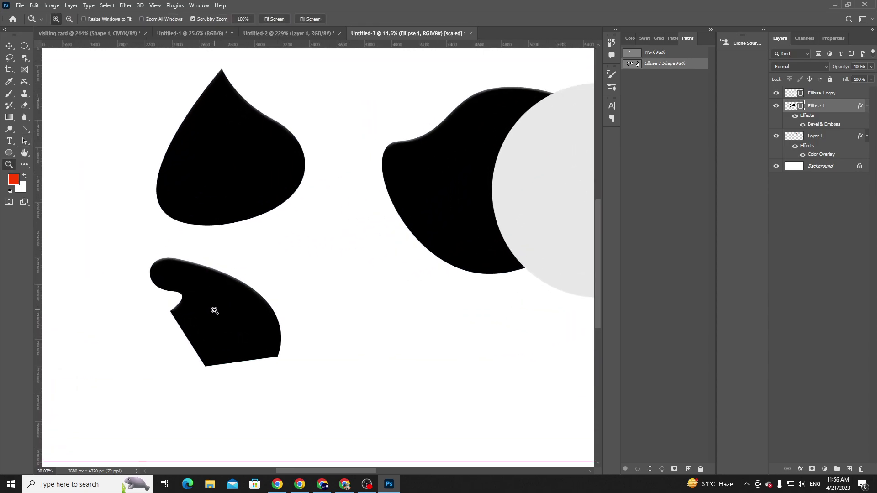
scroll(225, 245, up, 2)
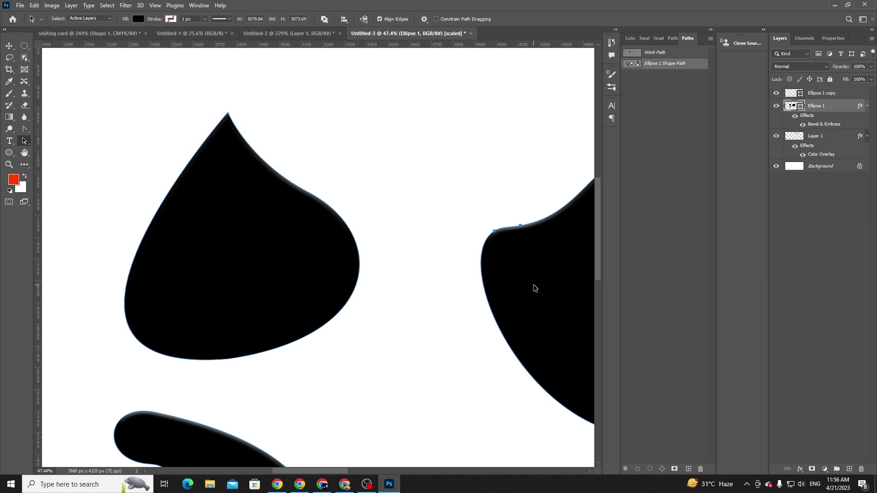
scroll(329, 366, down, 2)
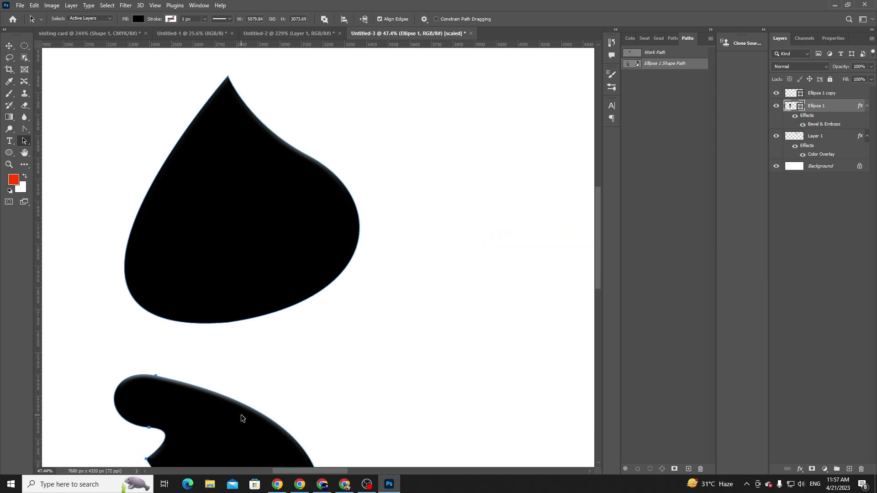
scroll(362, 371, down, 1)
alt+scroll(361, 371, down, 1)
alt+scroll(363, 375, down, 1)
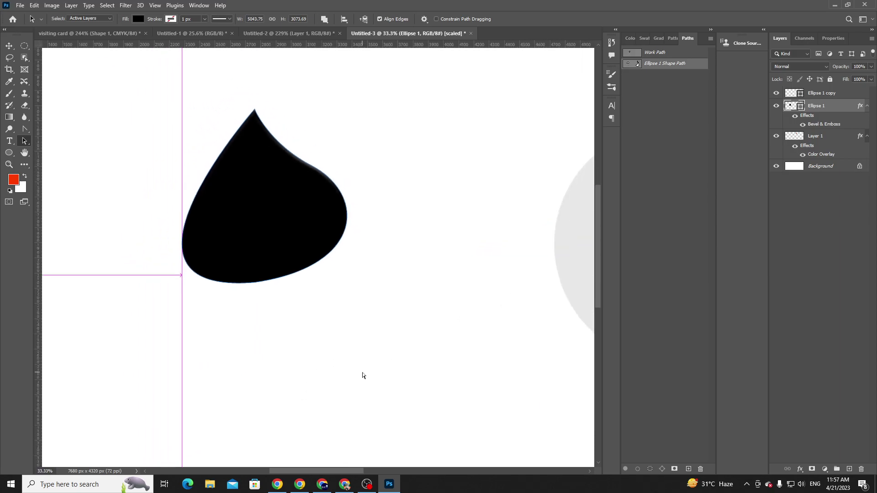
alt+scroll(363, 374, down, 1)
alt+scroll(362, 371, down, 2)
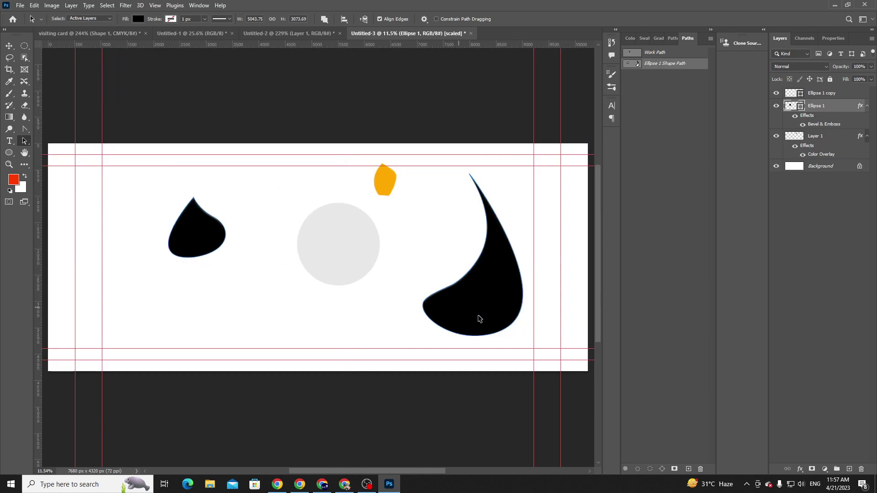
Step: Delete the black teardrops and orange shape, then select the grey circle's layer
key(Delete)
key(Delete)
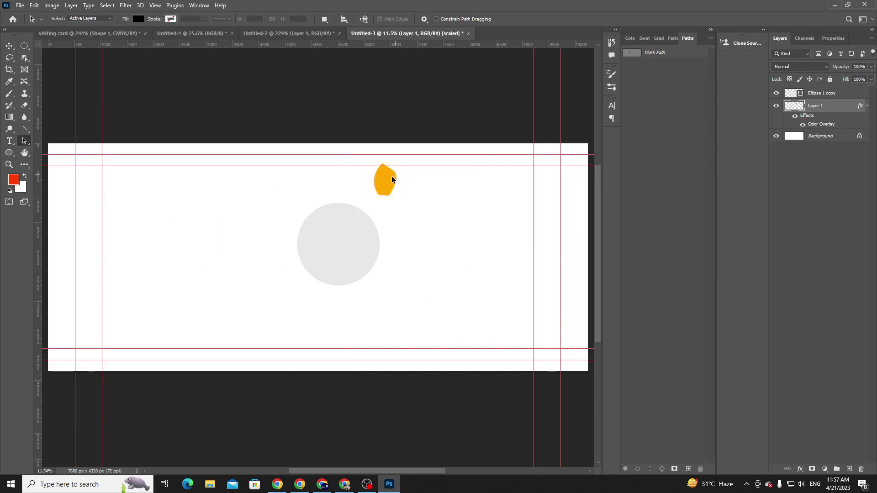
key(Delete)
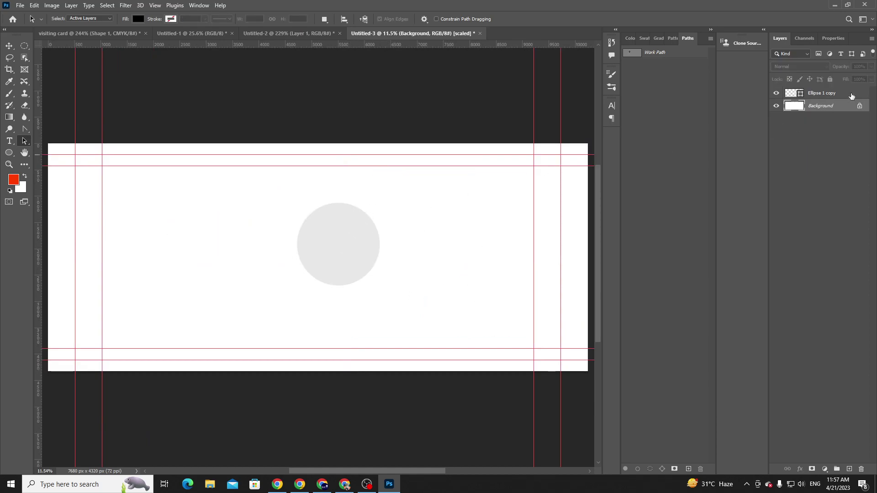
click(851, 94)
Step: Choose the Pen Tool and switch to the Google Images search in Chrome
right_click(24, 149)
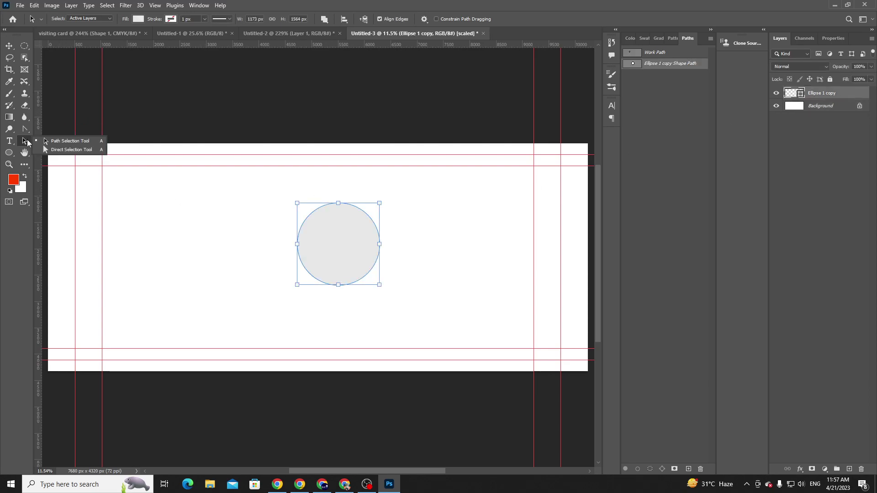
click(24, 130)
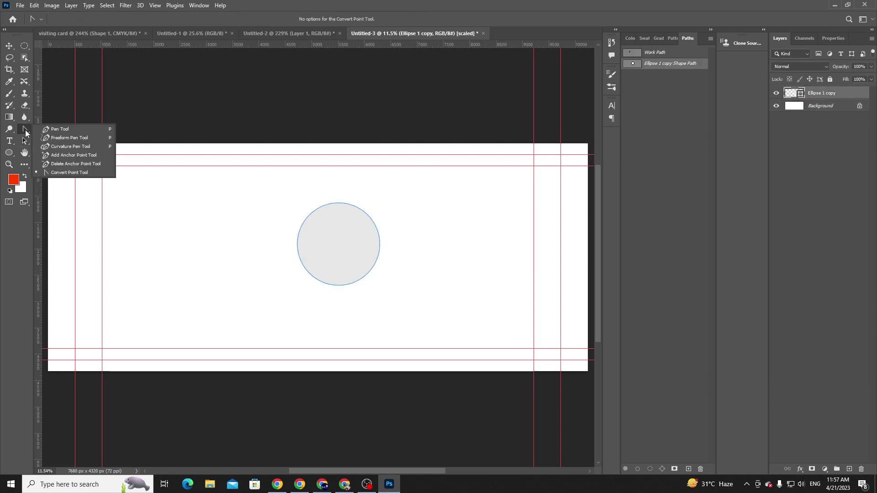
click(71, 131)
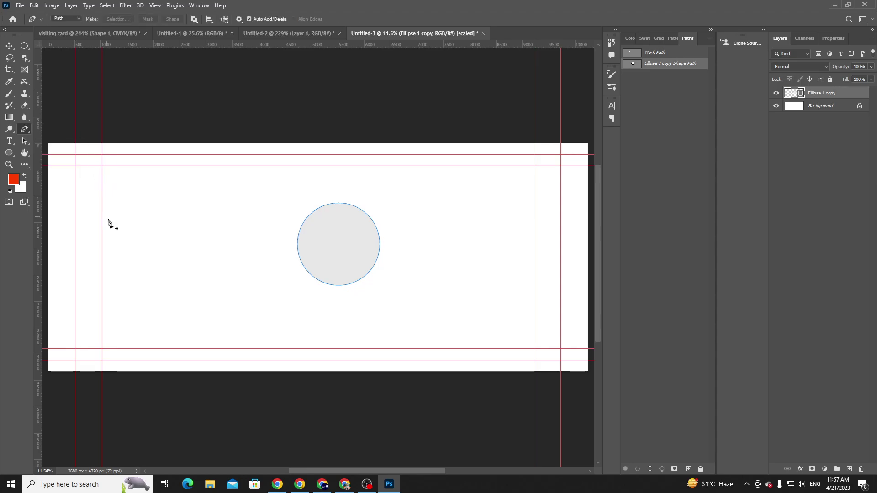
click(345, 484)
Step: Clear the Google Images search box and return to Photoshop
click(188, 55)
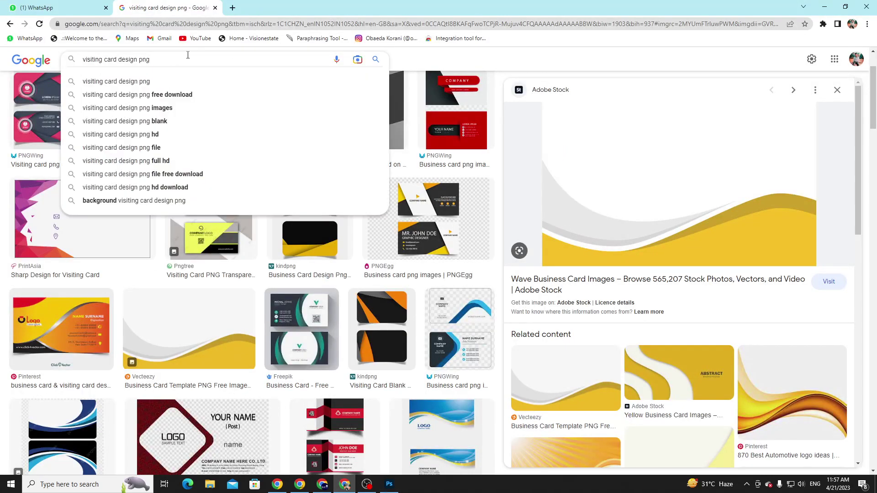
key(ctrl+a)
key(BackSpace)
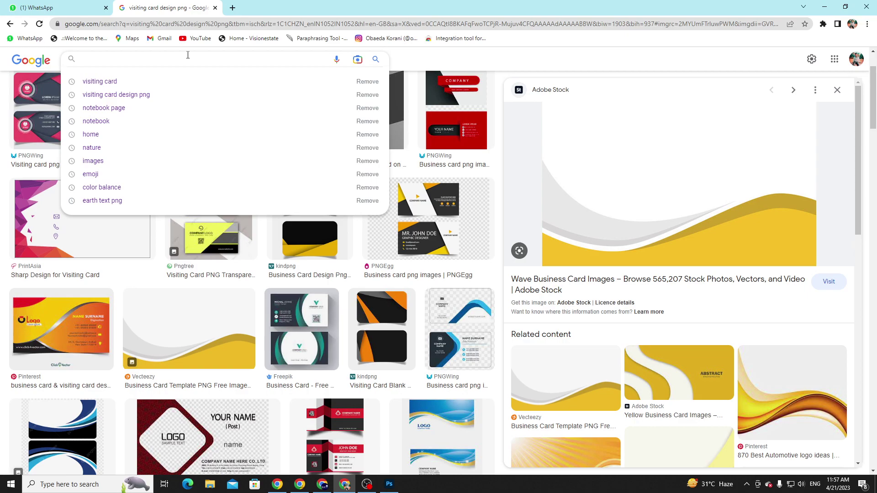
key(alt+Tab)
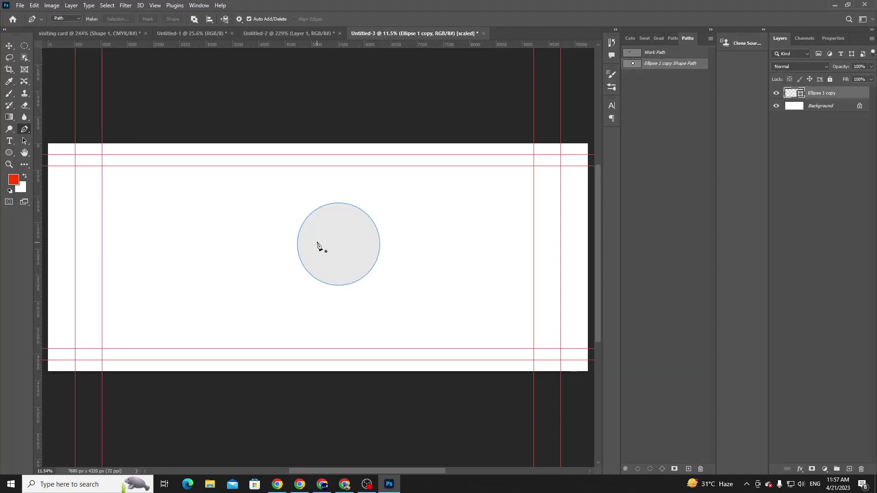
Step: Draw a grey rectangle left of the circle and zoom in on its top-left corner
click(326, 246)
click(10, 152)
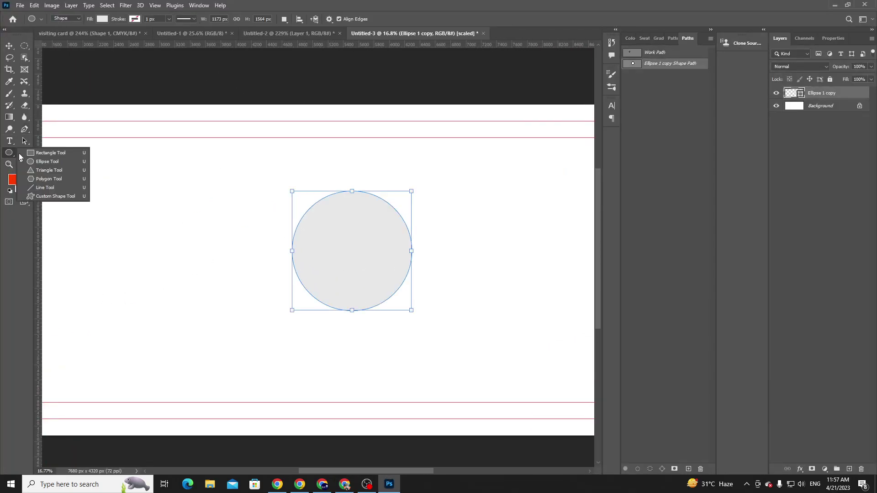
click(55, 154)
drag(79, 198, 236, 304)
key(z)
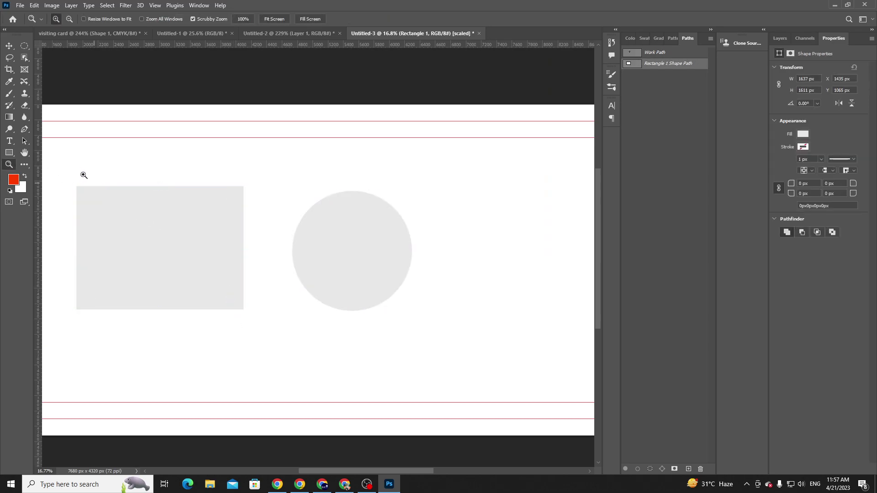
drag(77, 173, 170, 207)
key(u)
scroll(179, 290, down, 2)
scroll(145, 184, down, 3)
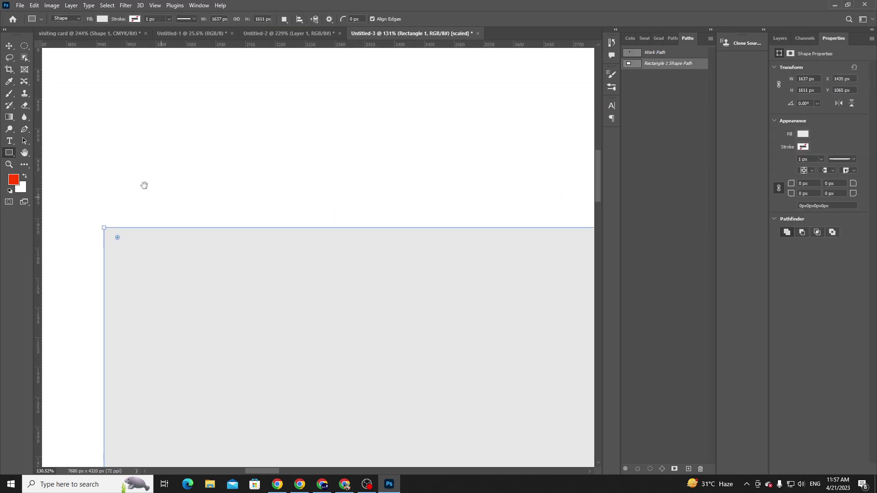
scroll(145, 184, down, 2)
Step: Start a pen path at the rectangle's corner while toggling Lock All on Rectangle 1
click(24, 131)
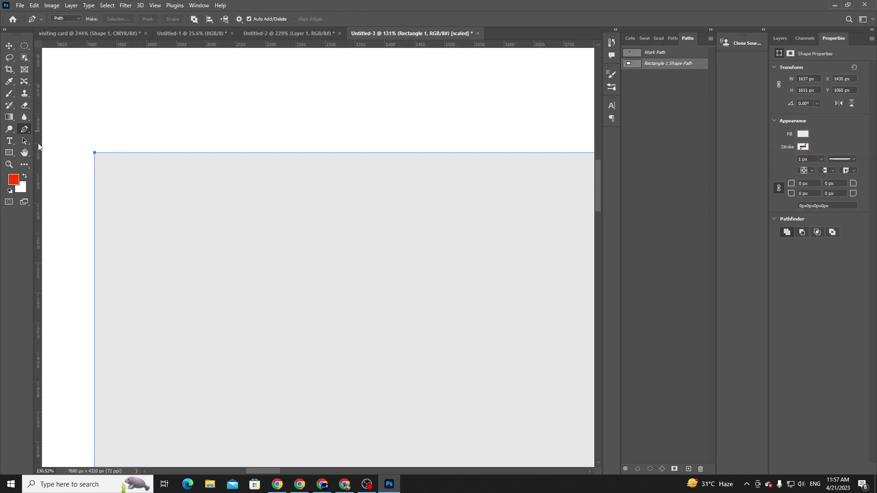
click(95, 153)
click(781, 39)
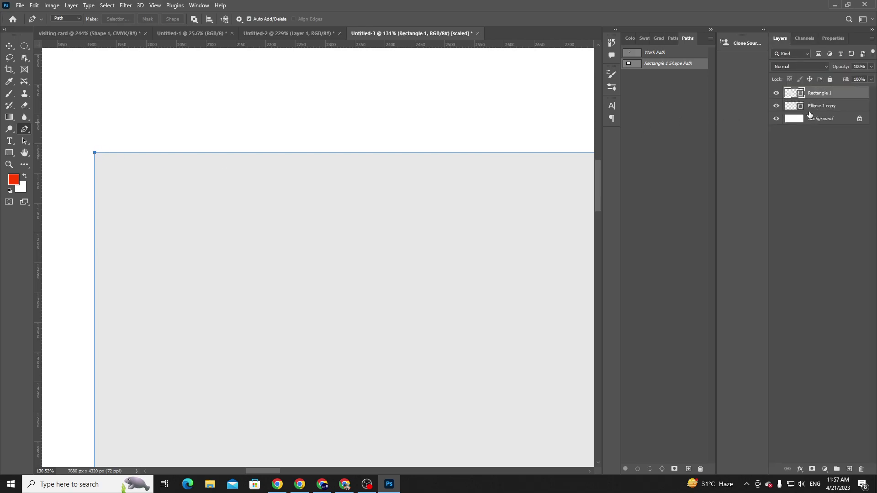
click(830, 80)
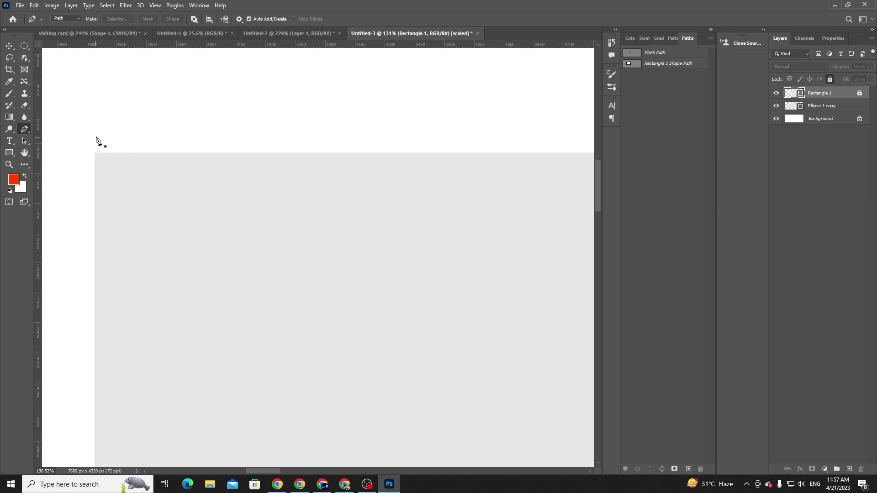
click(859, 93)
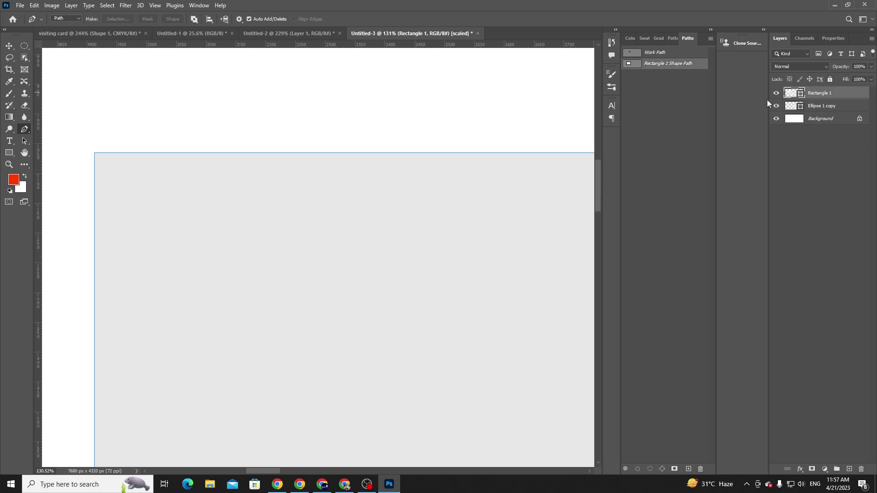
click(94, 152)
click(830, 79)
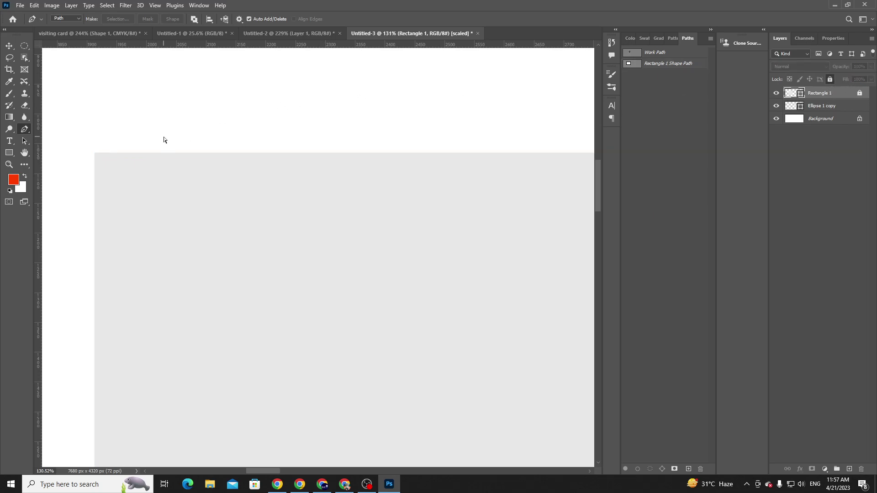
key(ctrl+0)
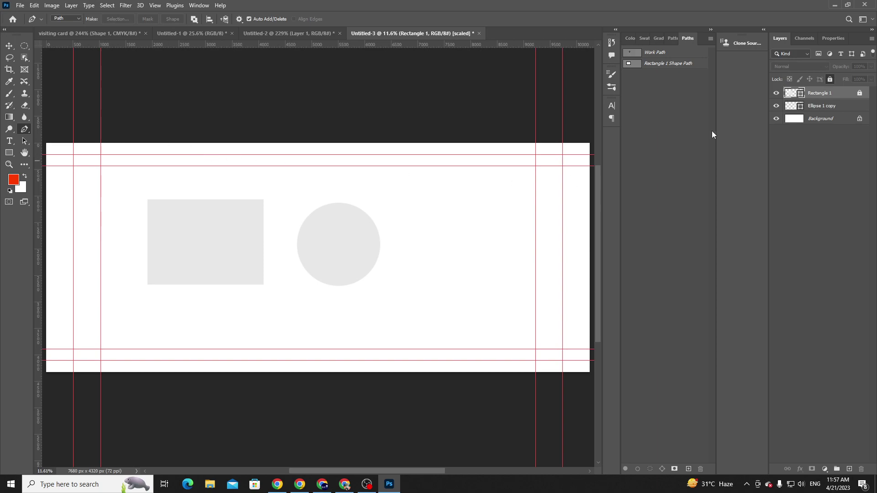
double_click(792, 92)
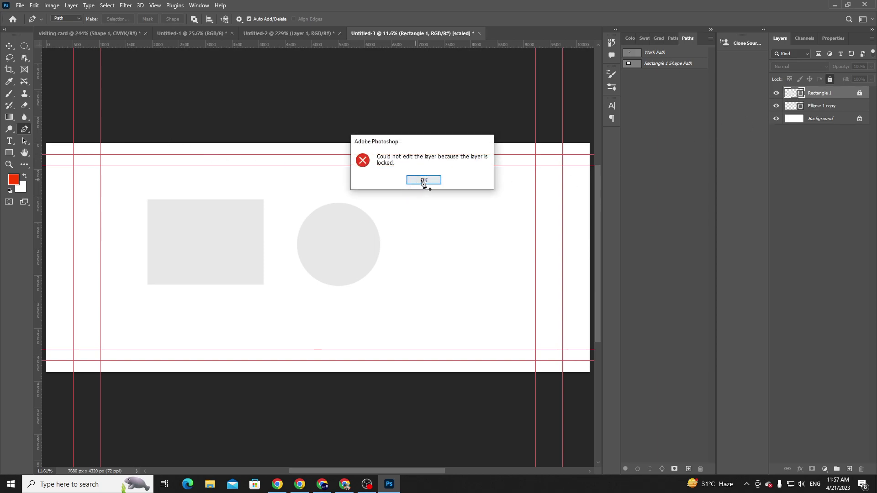
click(424, 180)
click(860, 93)
Step: Change Rectangle 1's fill from red to pale pink and lock the layer
double_click(793, 93)
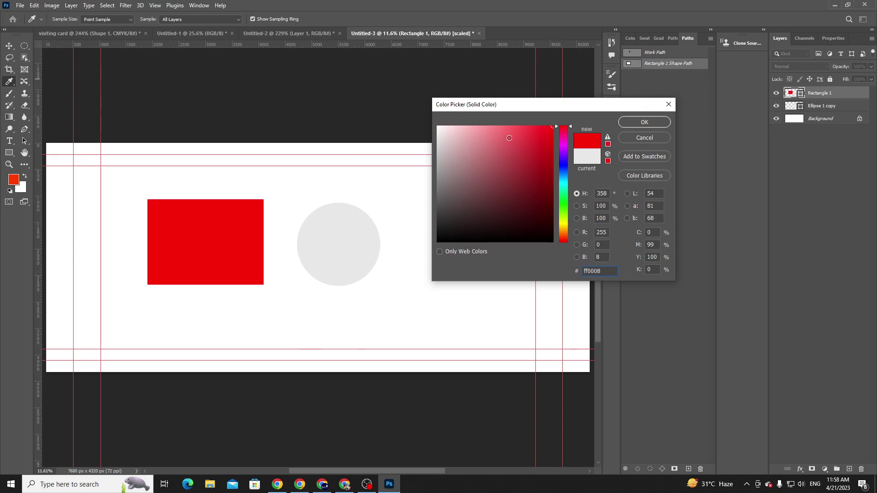
drag(508, 137, 467, 125)
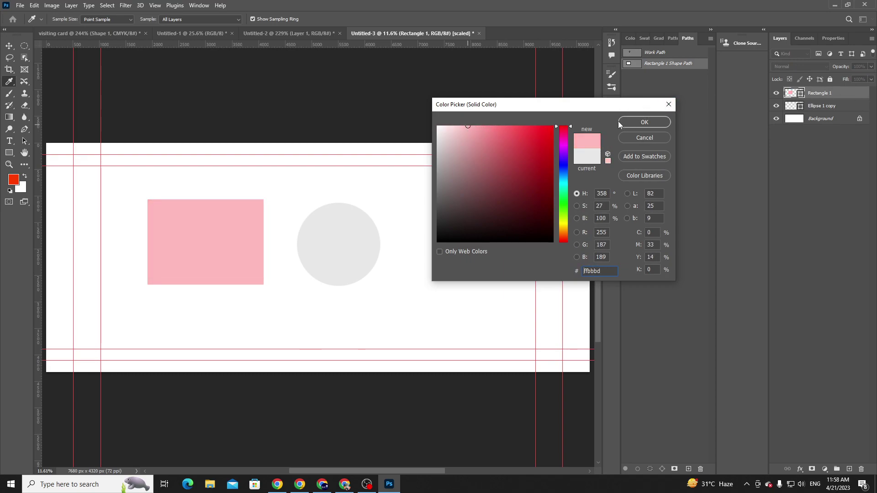
click(644, 122)
click(830, 82)
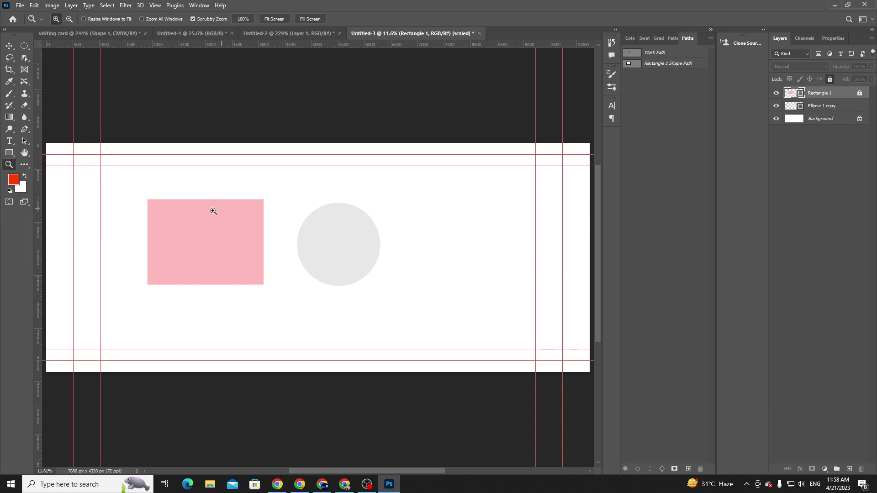
Step: Trace a pen path through the pink rectangle's four corners
scroll(212, 208, up, 1)
scroll(219, 220, up, 3)
scroll(249, 232, up, 1)
drag(329, 219, 361, 220)
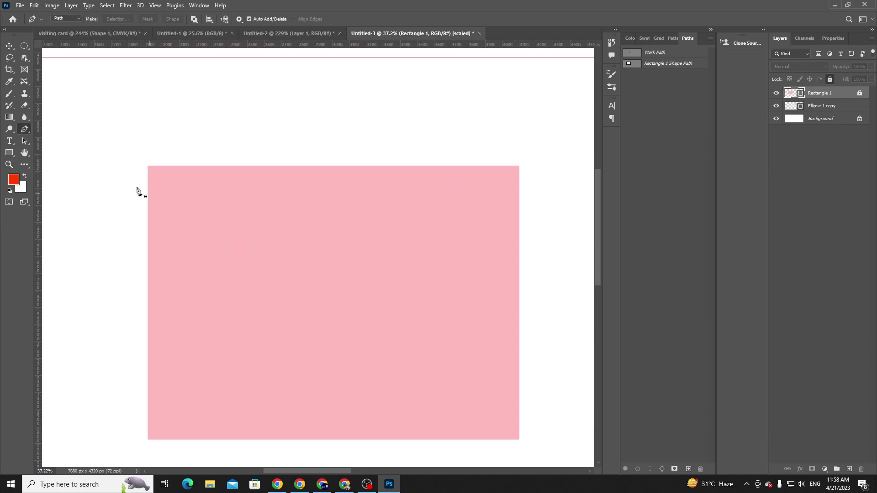
click(147, 167)
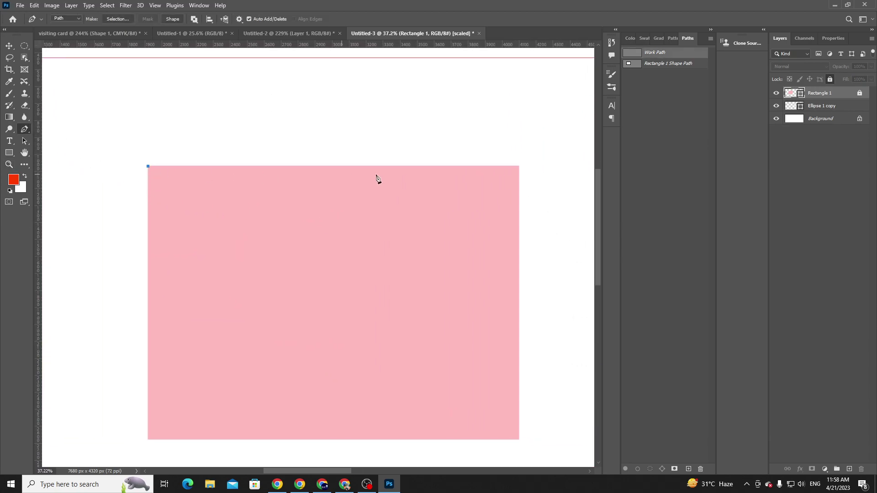
click(519, 166)
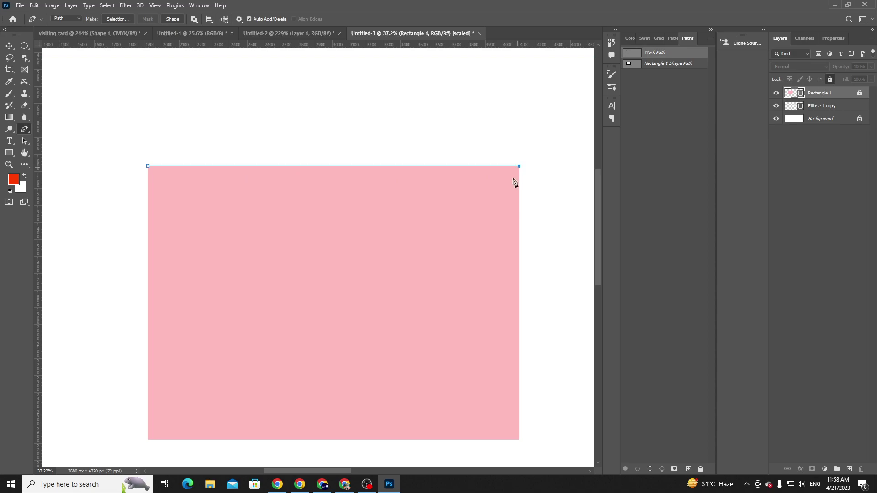
drag(521, 337, 519, 260)
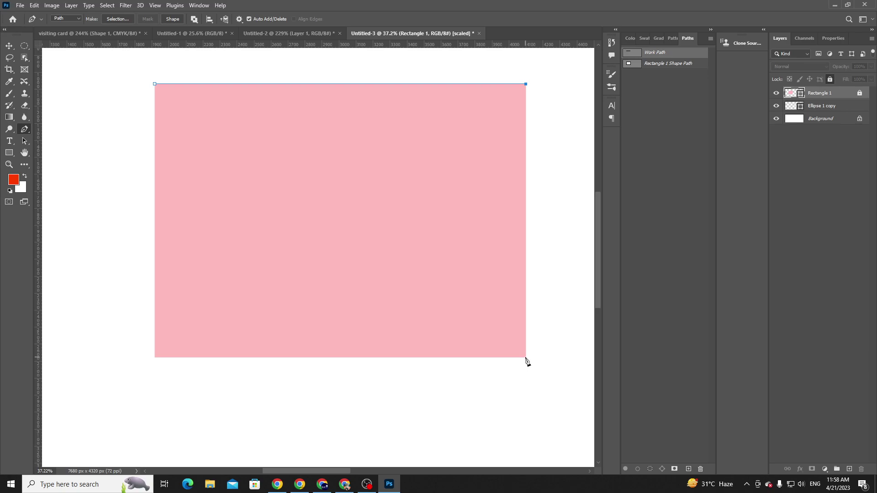
click(525, 357)
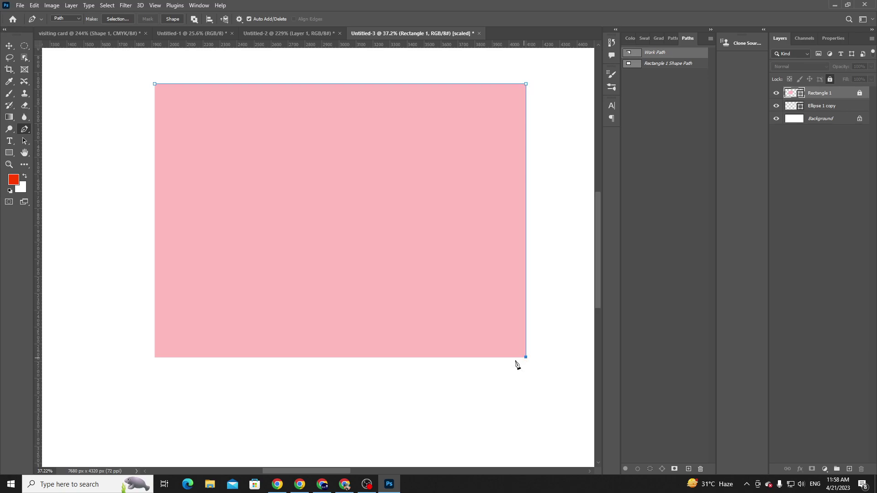
click(154, 357)
mouse_move(175, 147)
mouse_down()
mouse_move(204, 313)
mouse_move(191, 288)
mouse_up()
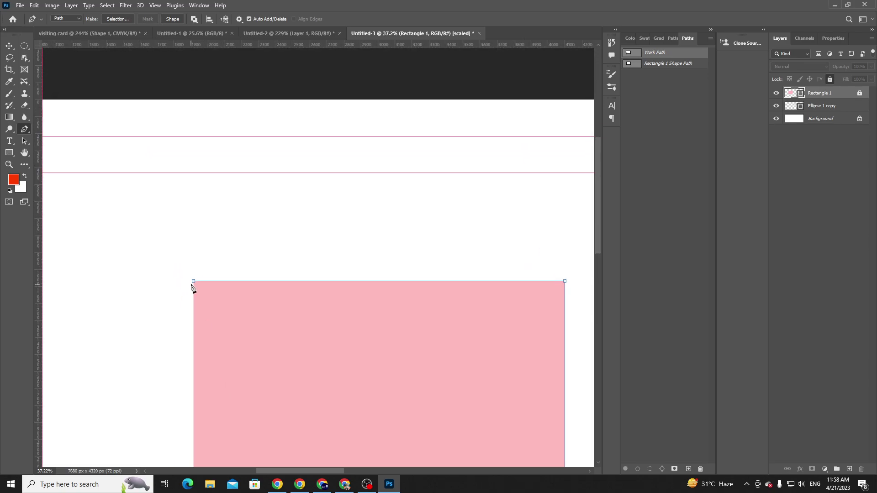
scroll(288, 198, down, 1)
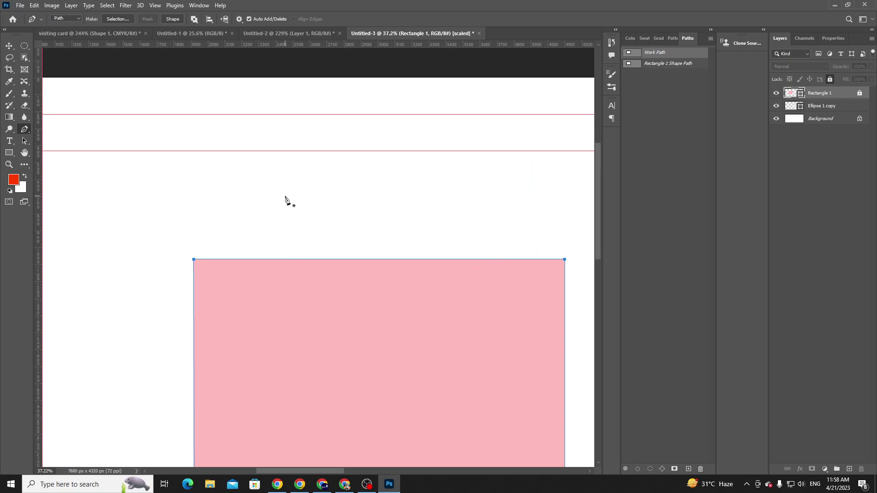
drag(469, 271, 362, 162)
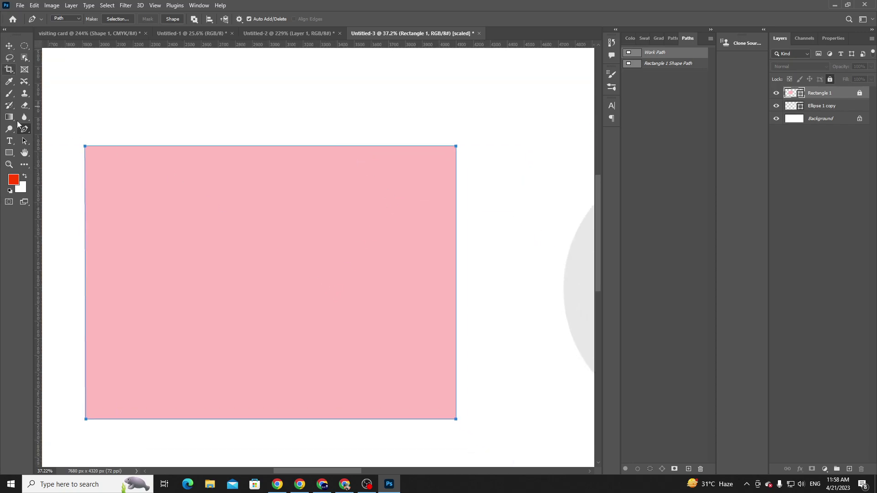
click(12, 180)
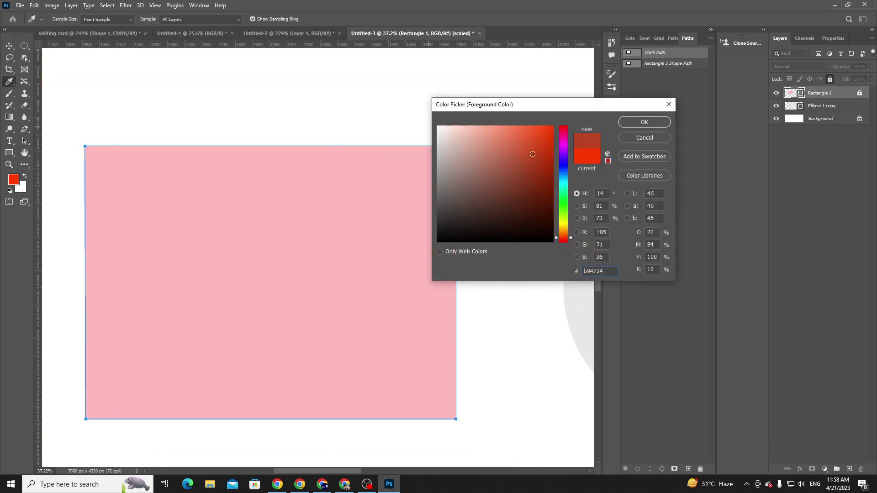
click(633, 126)
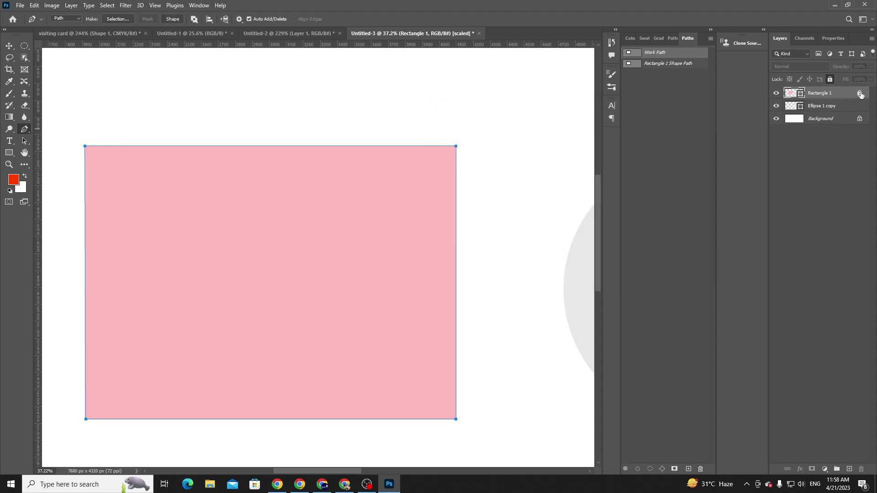
Step: On a new Layer 1, fill the traced path's selection with white, then deselect
click(849, 469)
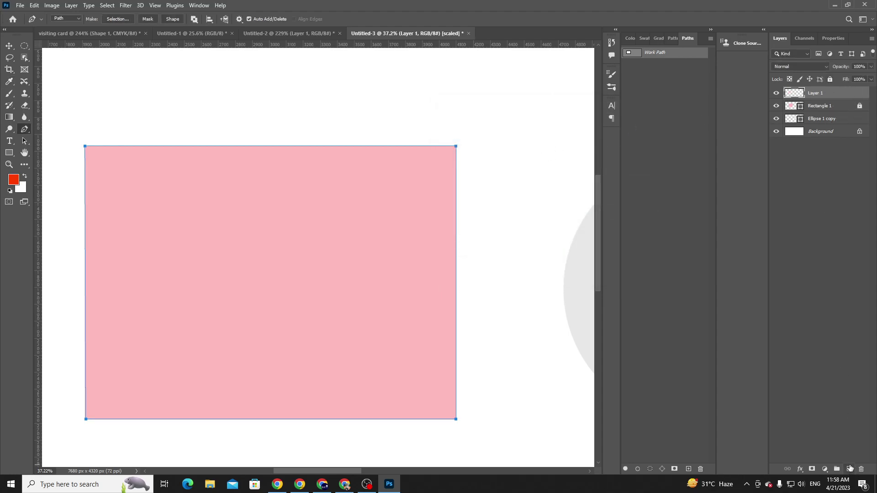
key(ctrl+Return)
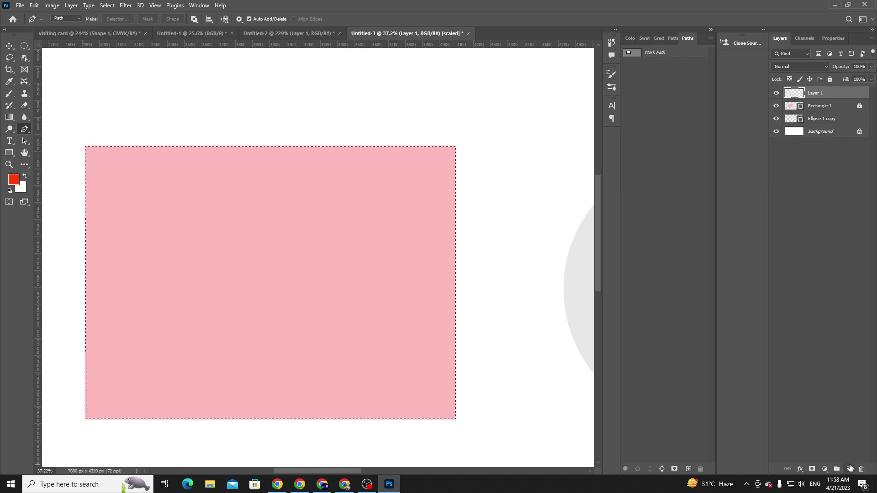
key(ctrl+BackSpace)
key(v)
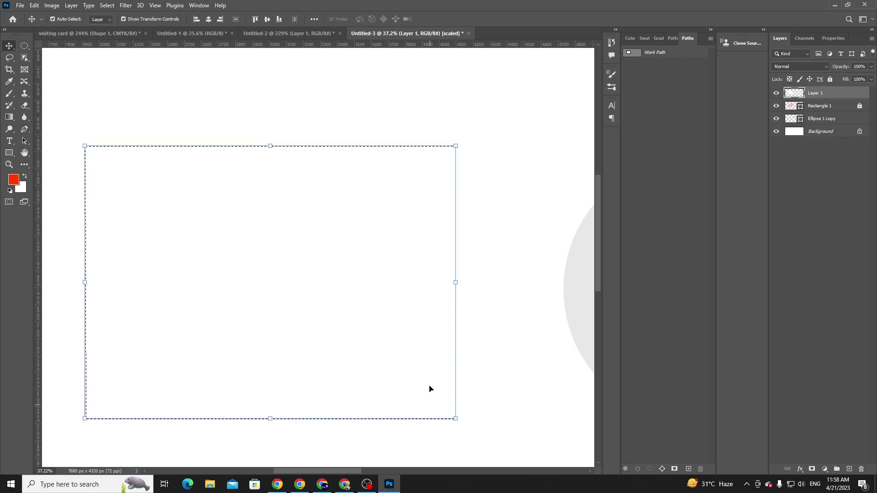
ctrl+click(495, 104)
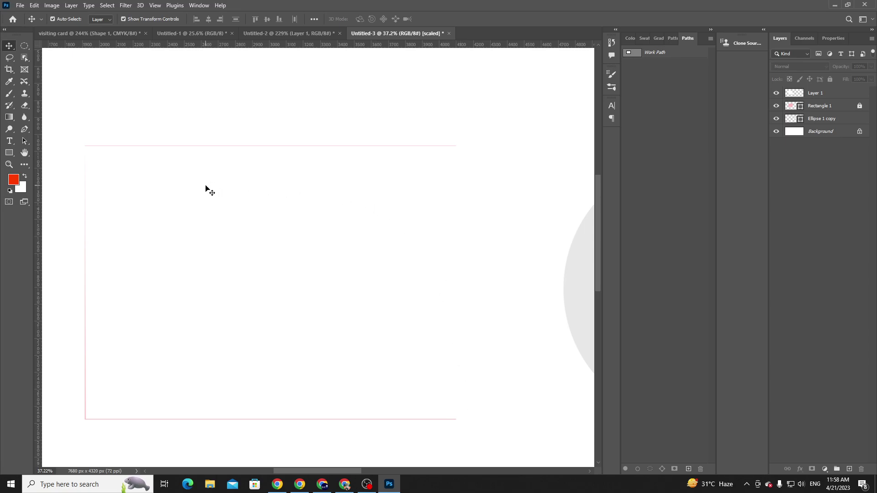
Step: Nudge, then delete the white Layer 1 fill, revealing the pink Rectangle 1
key(ctrl+0)
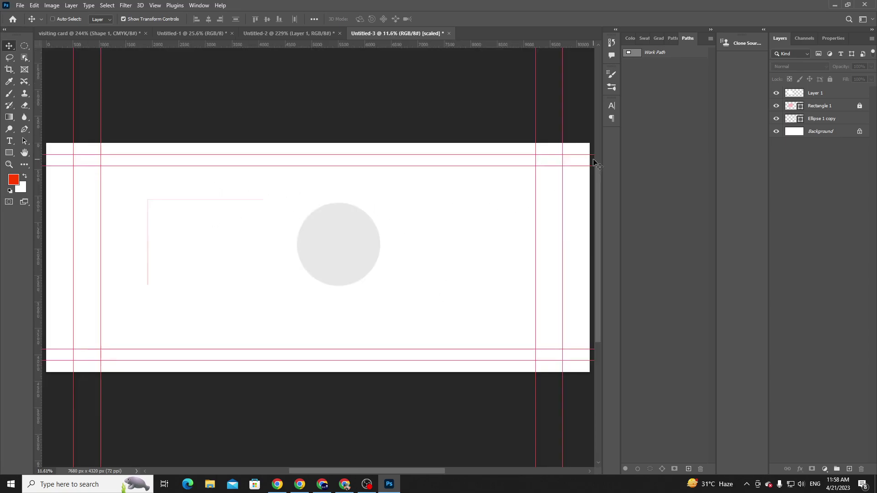
mouse_move(174, 259)
mouse_down()
mouse_move(174, 250)
mouse_move(273, 252)
mouse_move(204, 238)
mouse_up()
key(z)
key(v)
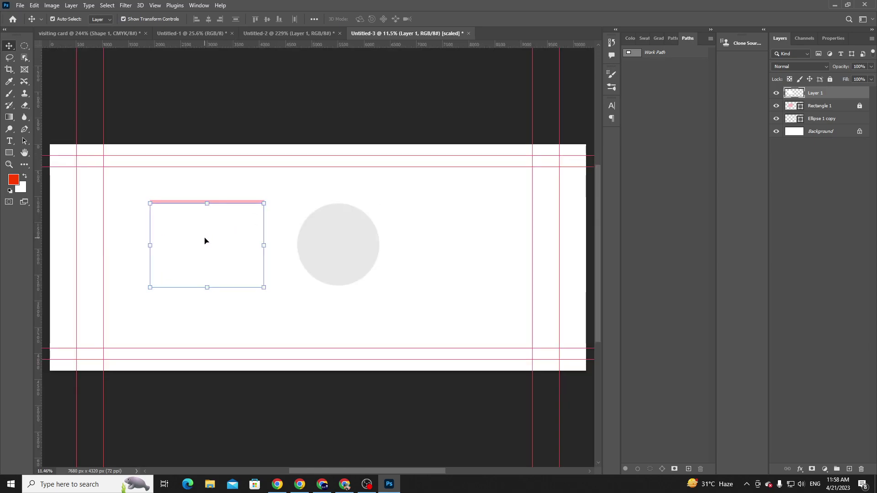
key(Delete)
Step: Cancel the exact-size Create Rectangle dialog and zoom in on the grey circle
right_click(9, 152)
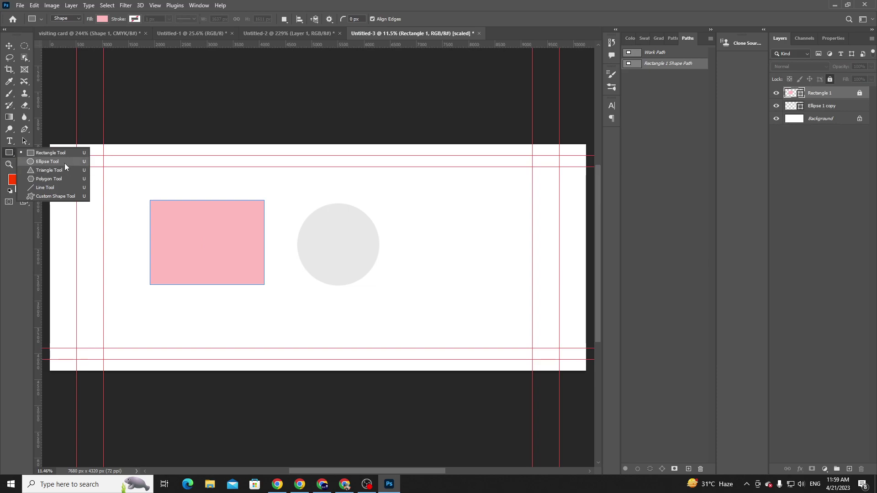
click(46, 132)
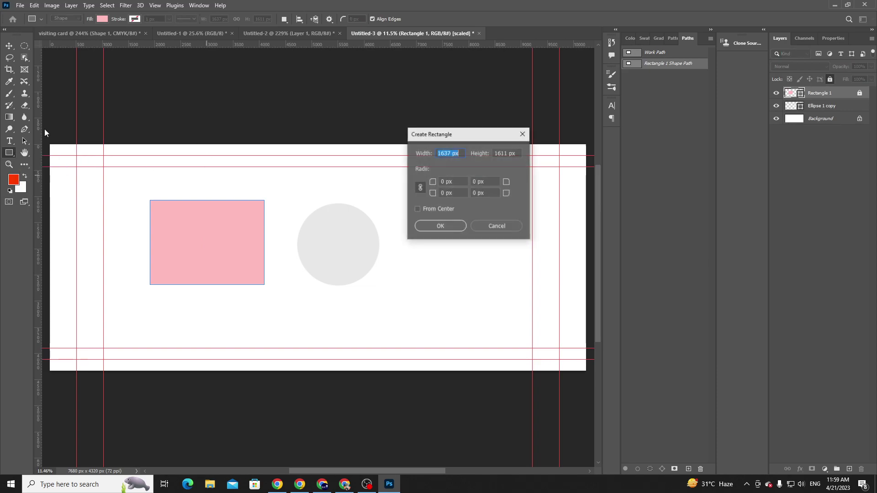
click(497, 225)
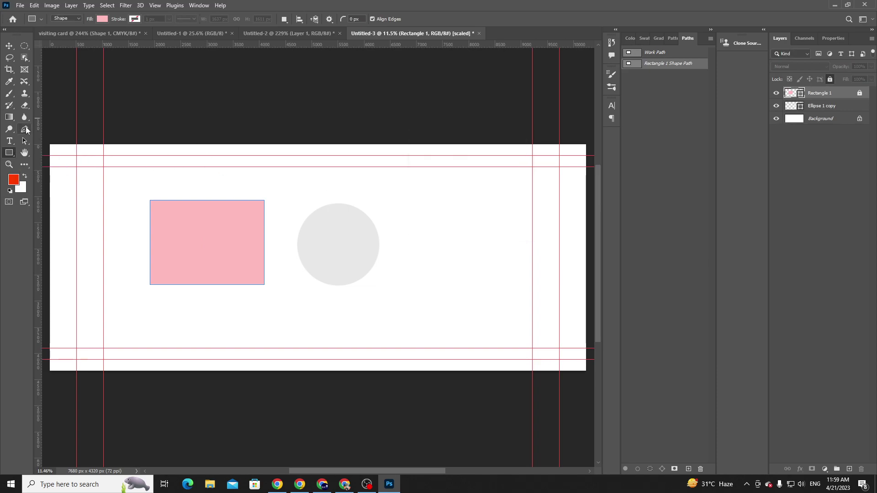
key(z)
drag(326, 246, 347, 268)
Step: Lock the Ellipse 1 copy layer and add horizontal and vertical guides across the grey circle
key(p)
scroll(201, 263, up, 1)
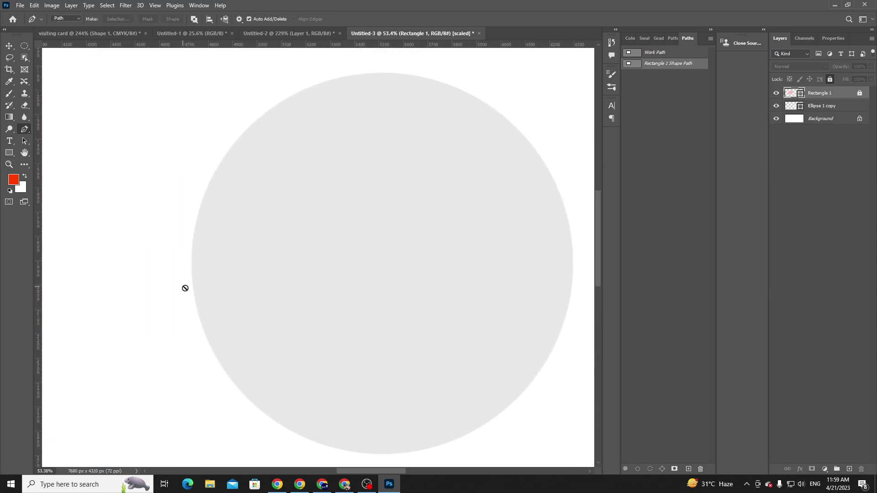
click(822, 106)
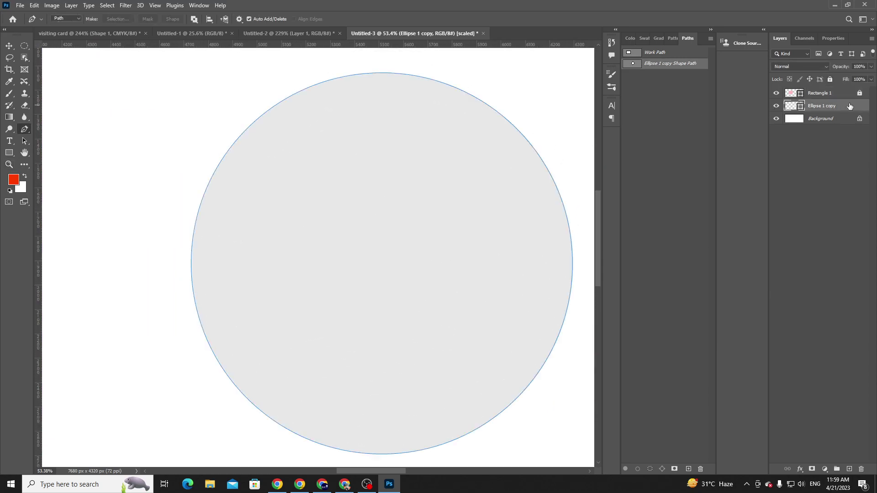
click(830, 80)
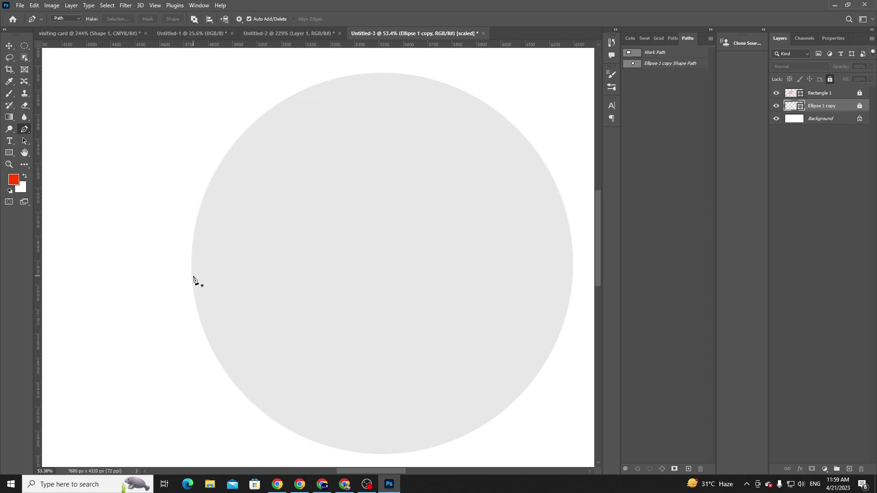
mouse_move(350, 45)
mouse_down()
mouse_move(358, 277)
mouse_move(365, 263)
mouse_up()
drag(38, 273, 386, 272)
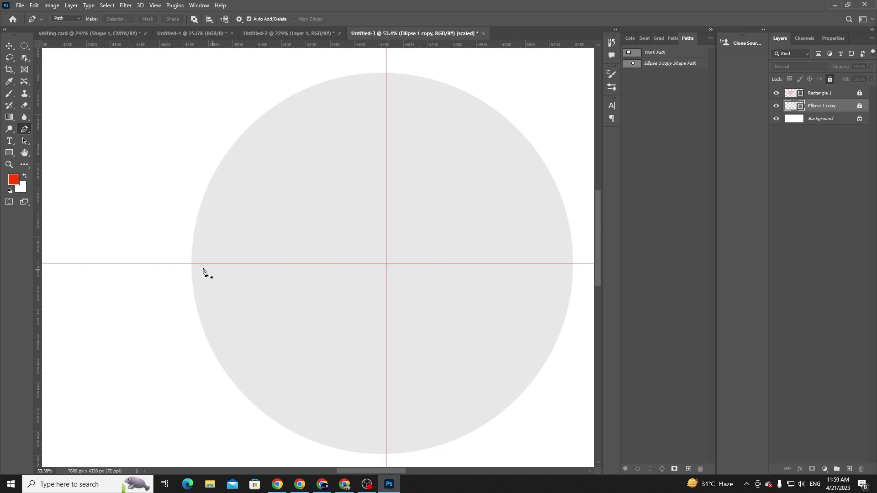
Step: Trace a closed four-anchor pen path around the grey circle, with a curved bottom point
click(190, 263)
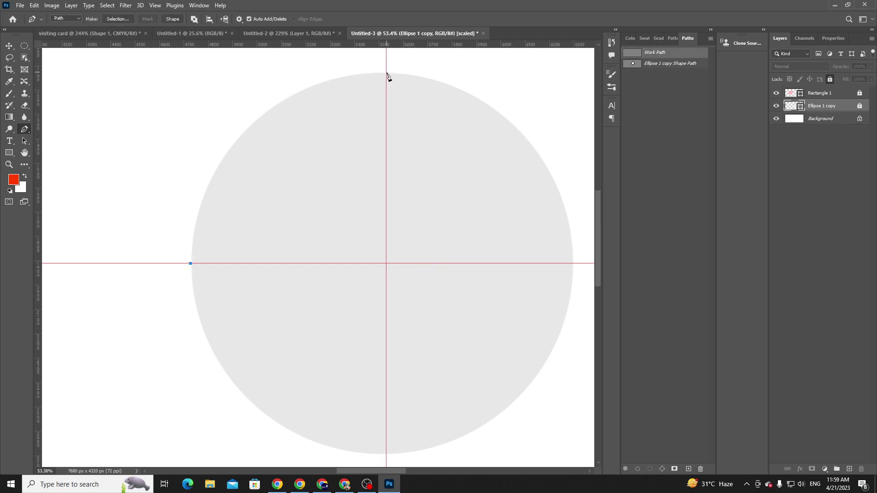
mouse_move(387, 73)
mouse_down()
mouse_move(547, 119)
mouse_move(581, 109)
mouse_up()
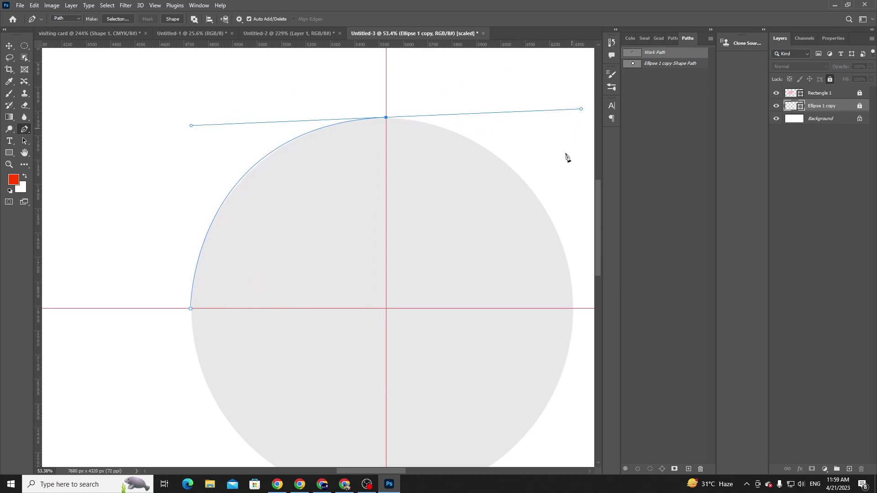
click(572, 308)
scroll(421, 255, down, 5)
scroll(421, 255, right, 3)
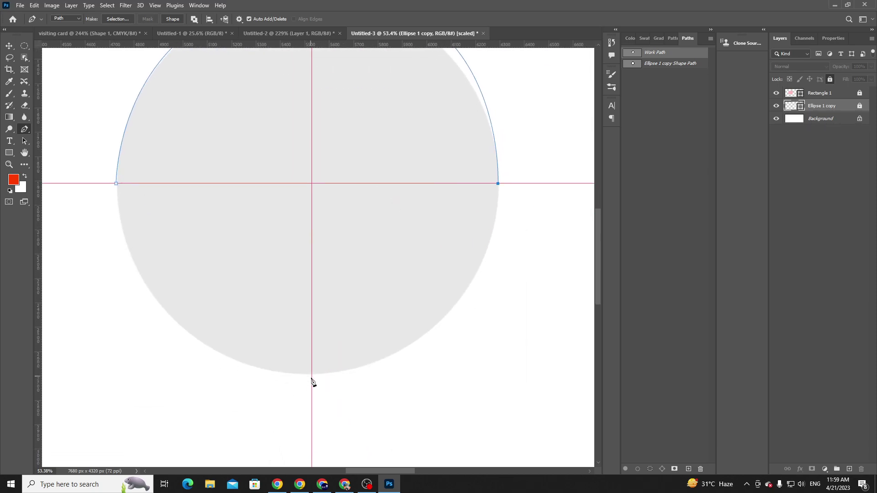
click(311, 374)
key(ctrl+z)
drag(312, 375, 117, 396)
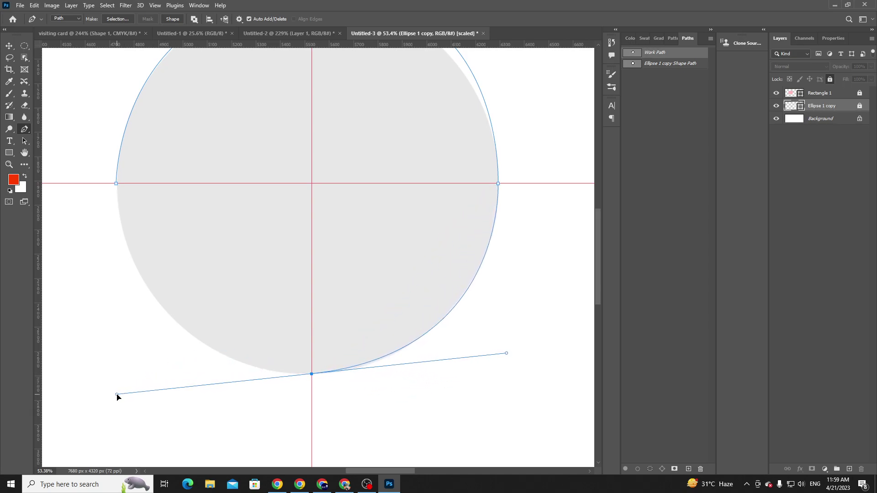
click(116, 183)
Step: Zoom out to view the traced grey circle beside the pink rectangle
scroll(332, 245, up, 1)
scroll(330, 245, left, 1)
scroll(330, 245, up, 1)
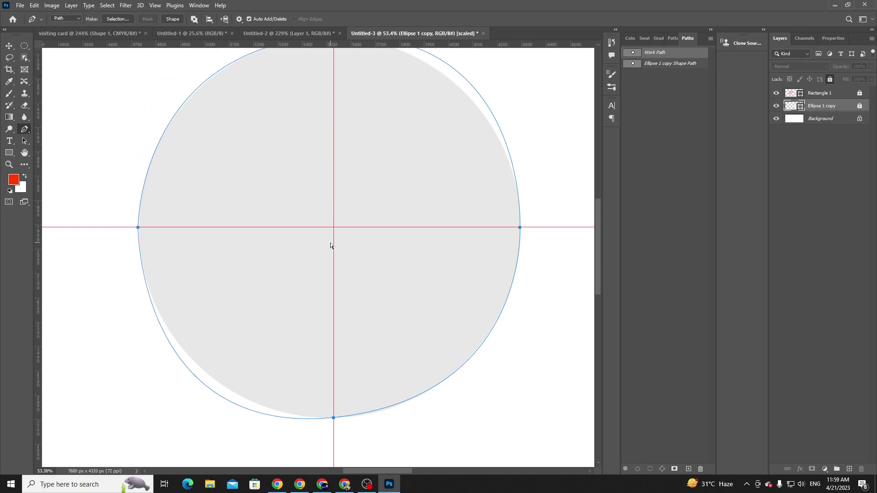
key(ctrl+minus)
key(ctrl+minus)
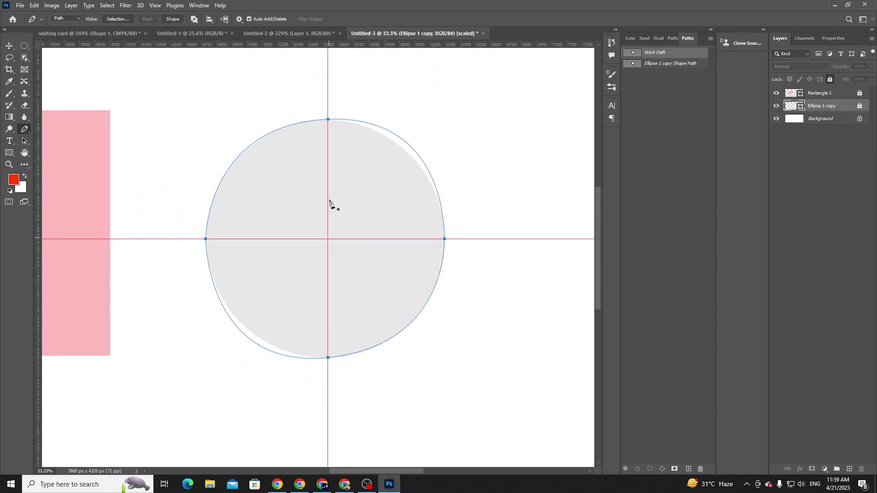
right_click(24, 129)
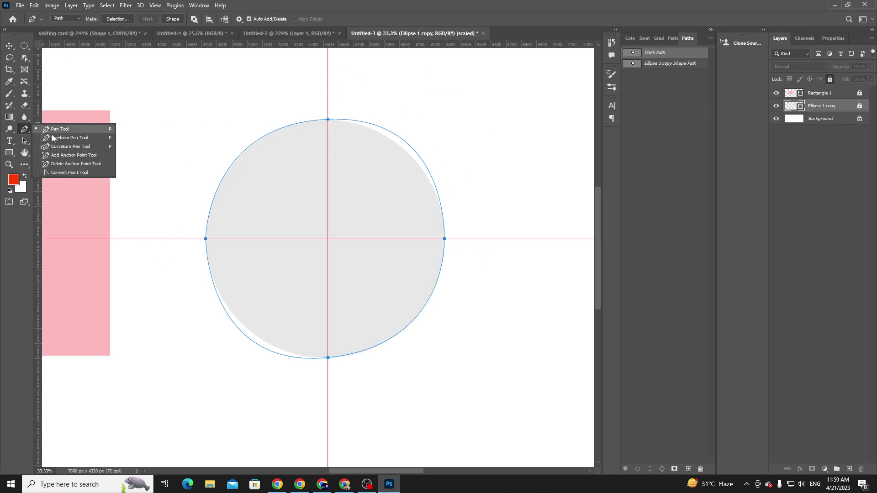
Step: Drag the top and bottom anchors' curve handles with the Convert Point Tool to hug the circle
click(69, 173)
mouse_move(328, 120)
mouse_down()
mouse_move(451, 114)
mouse_move(442, 127)
mouse_up()
click(328, 119)
key(ctrl+z)
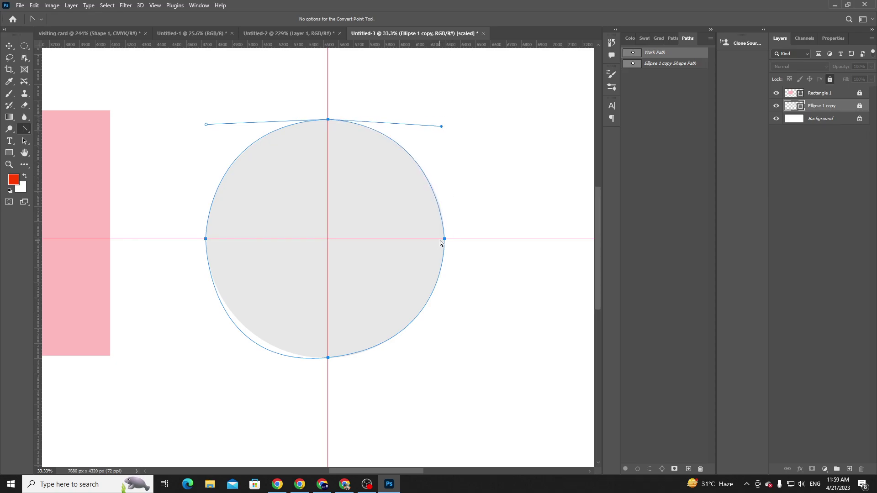
click(387, 325)
click(444, 238)
drag(450, 346, 440, 354)
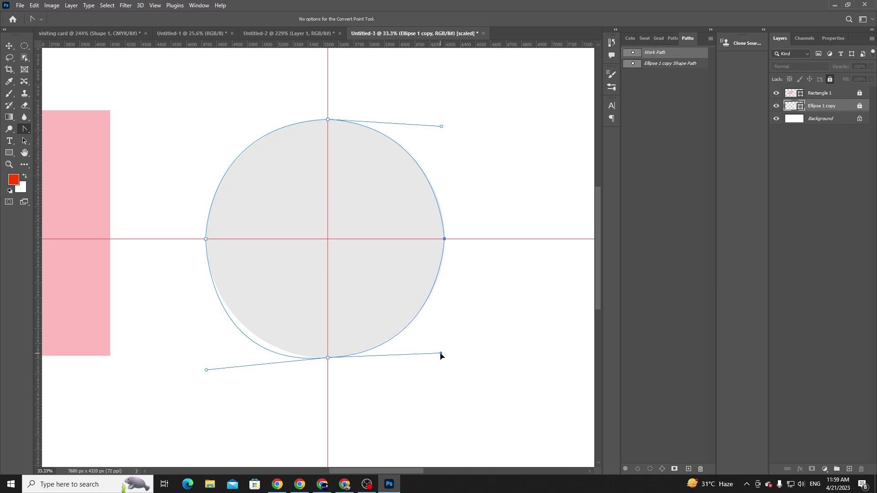
drag(206, 372, 207, 357)
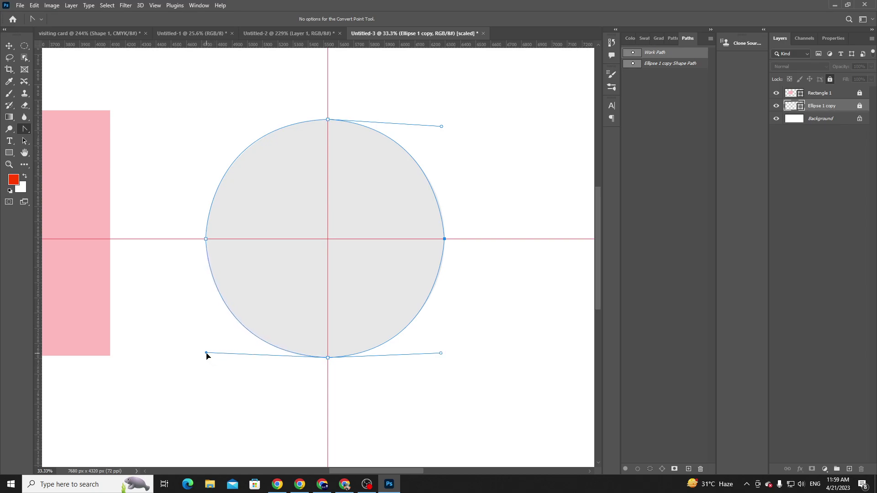
Step: Add a new Layer 1 and fill the circle path's selection with red
key(v)
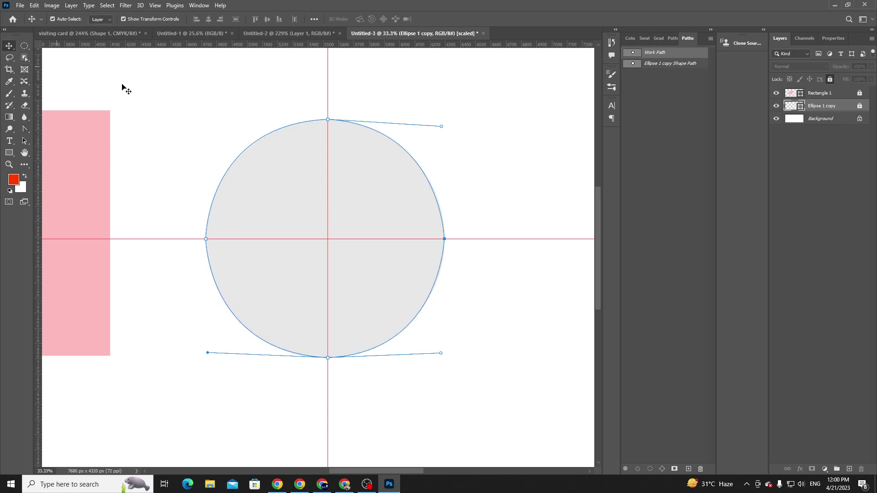
click(121, 87)
click(520, 154)
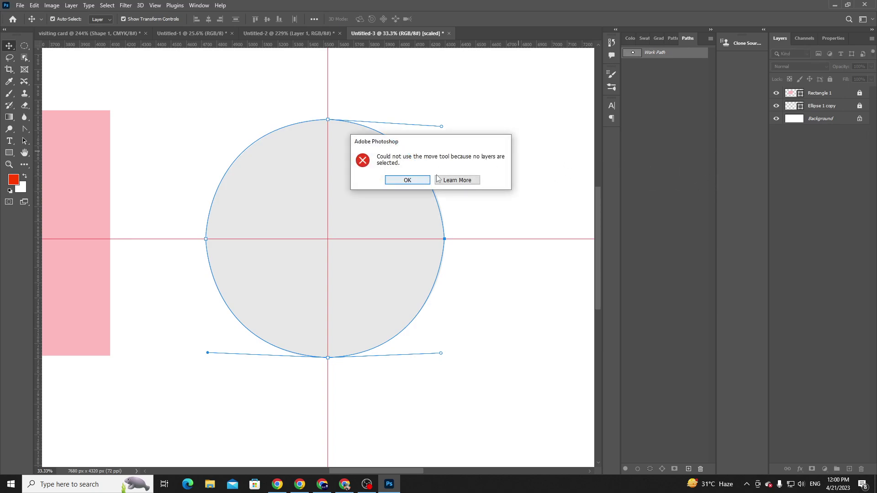
click(403, 180)
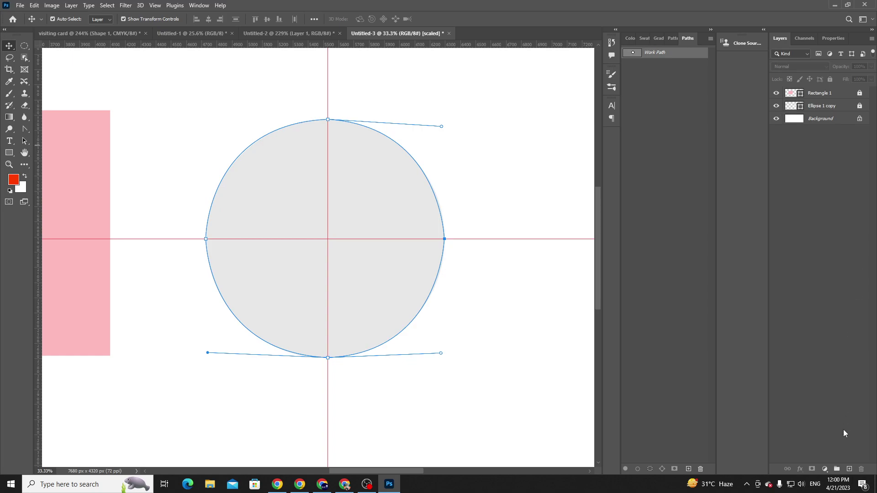
click(849, 469)
key(ctrl+Return)
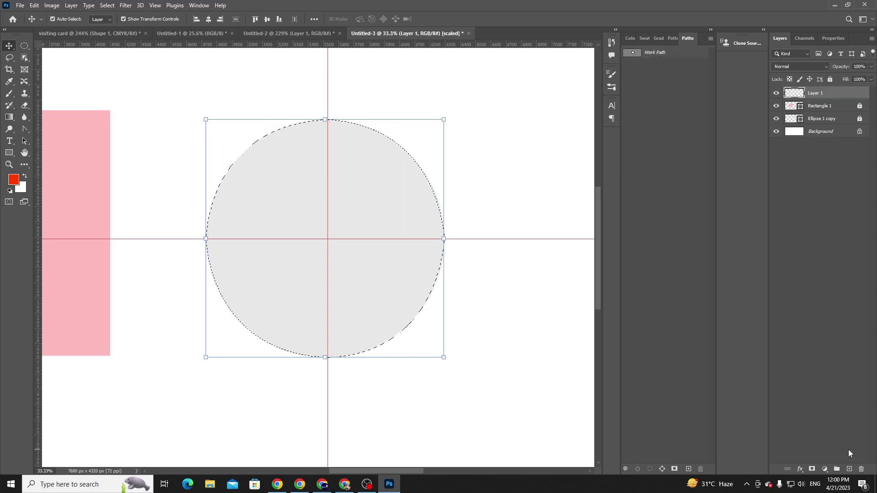
key(alt+BackSpace)
key(ctrl+d)
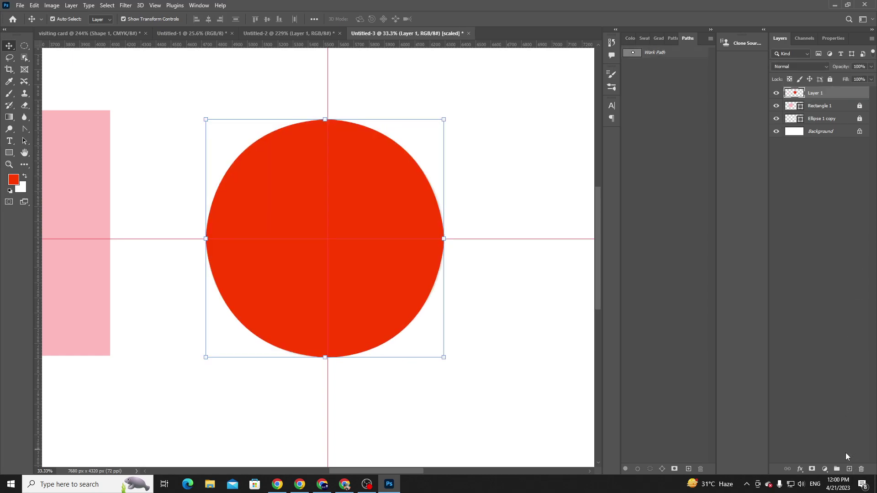
Step: Move the red circle to the right of the grey circle, level with it on the guide
click(229, 111)
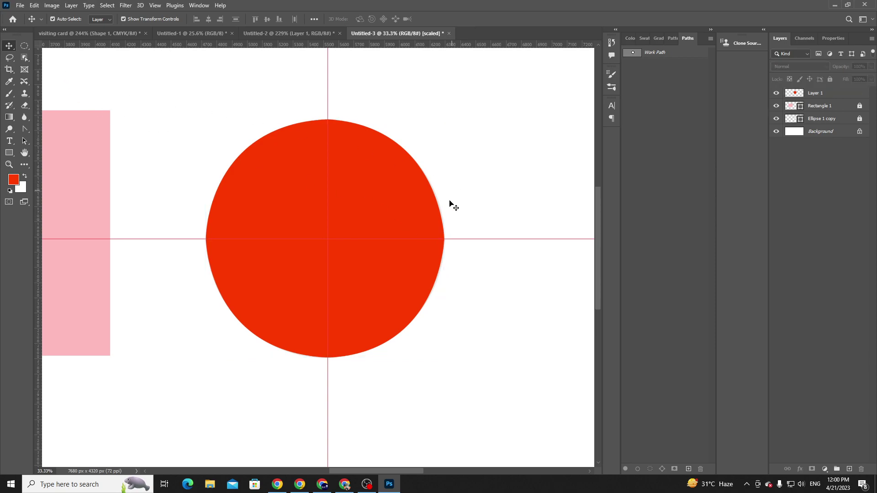
key(z)
drag(440, 231, 456, 307)
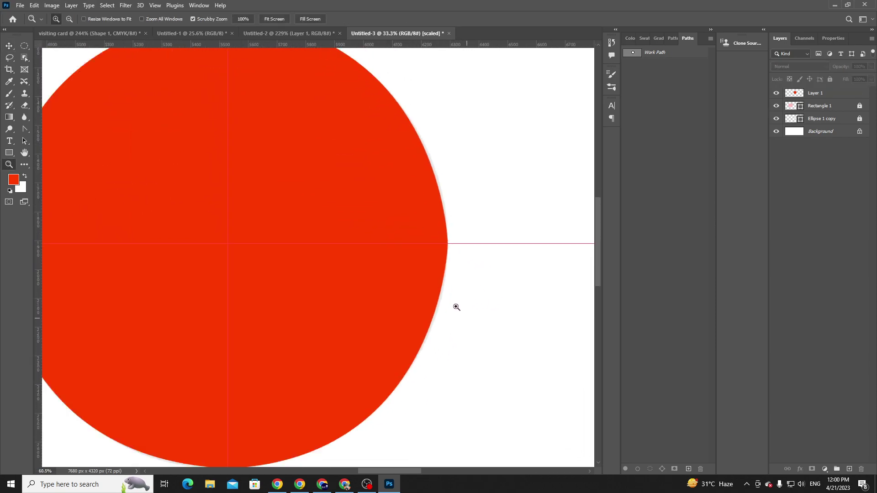
key(ctrl+0)
scroll(423, 247, up, 1)
key(v)
drag(422, 234, 533, 177)
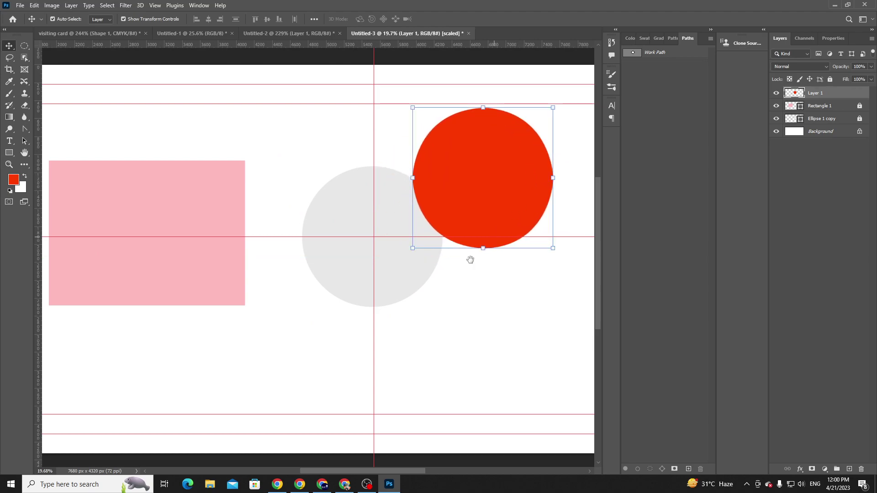
drag(470, 259, 381, 283)
drag(371, 235, 424, 267)
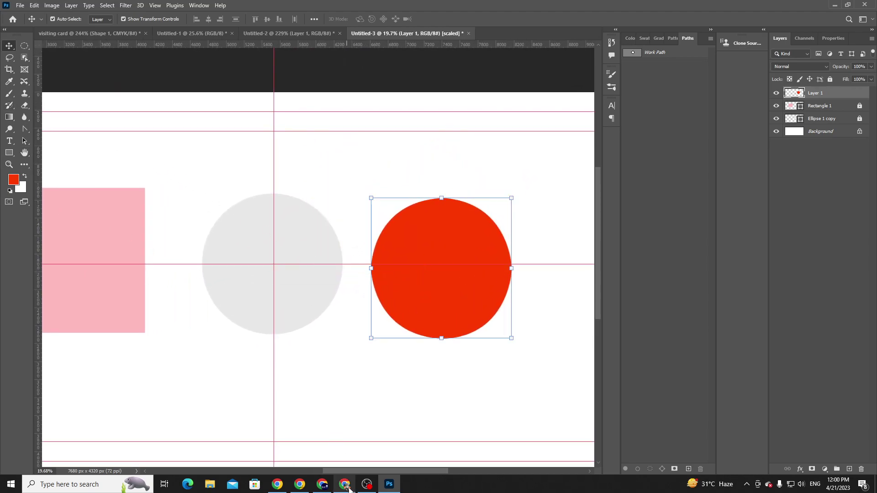
mouse_move(344, 484)
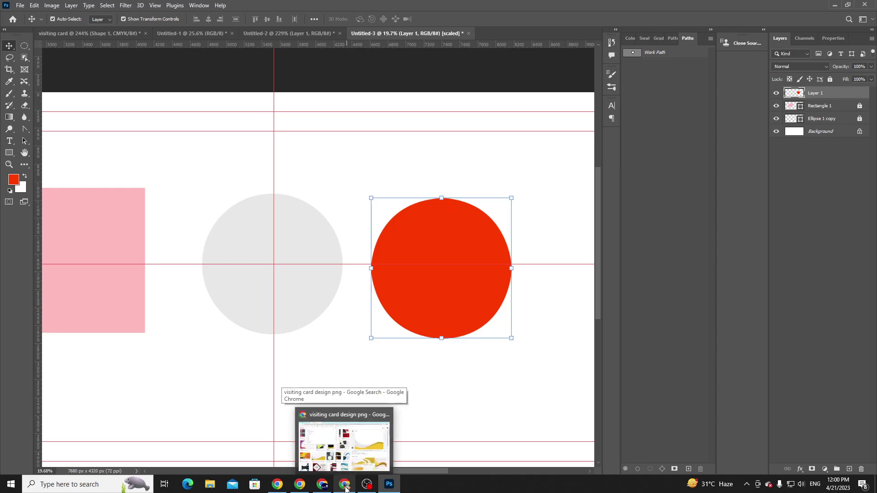
Step: Search Google Images in Chrome for 'product'
click(345, 488)
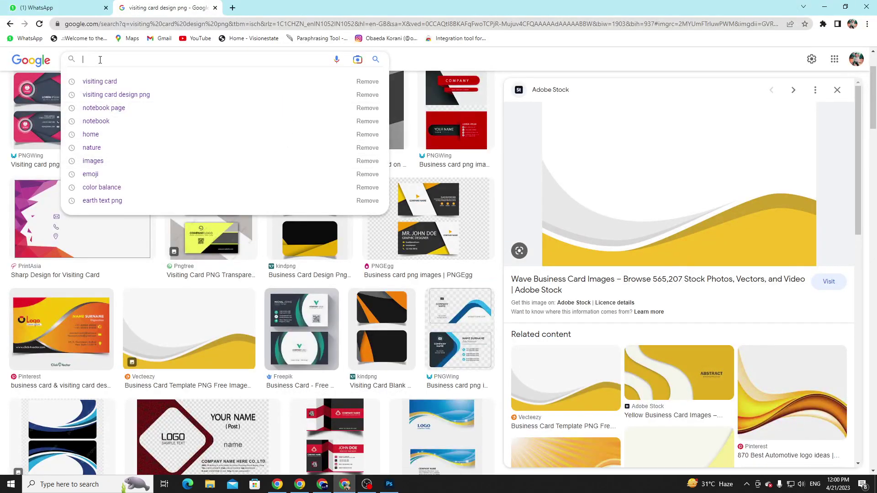
text(ima)
key(BackSpace)
key(BackSpace)
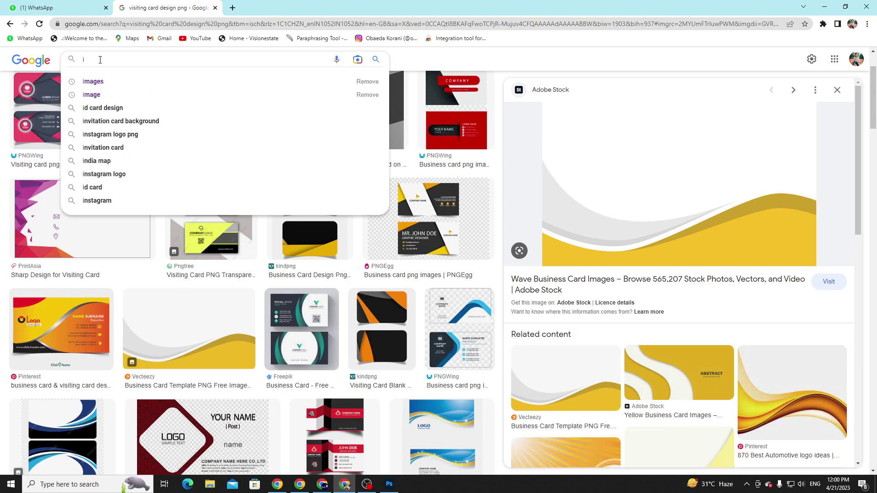
key(BackSpace)
text(product)
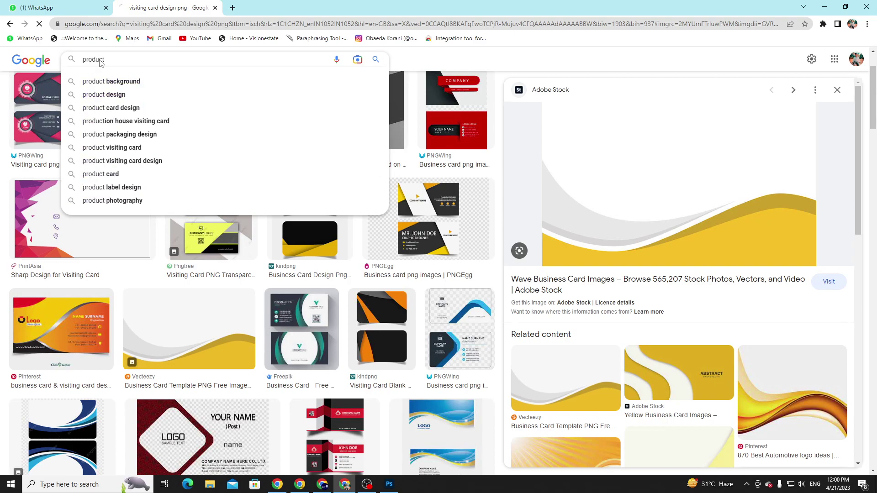
key(Return)
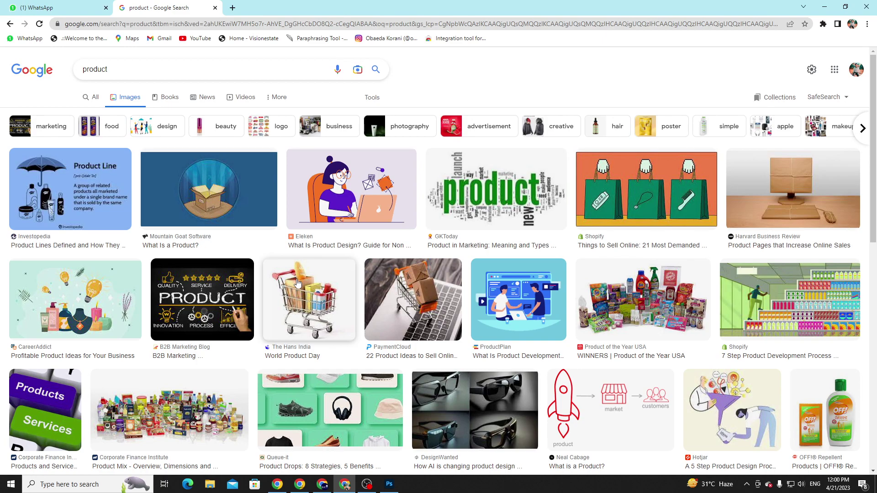
Step: Preview the OFF!® Repellent product image from the results
scroll(292, 281, down, 2)
scroll(283, 274, down, 1)
scroll(69, 268, down, 2)
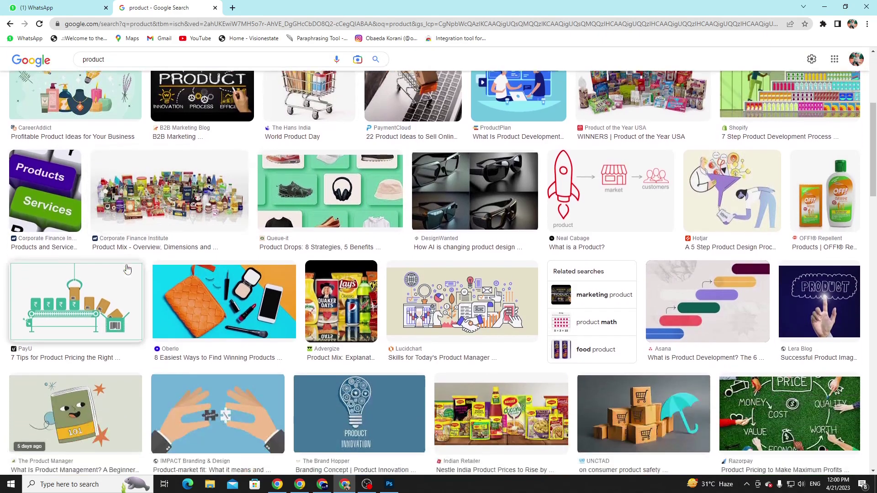
click(847, 192)
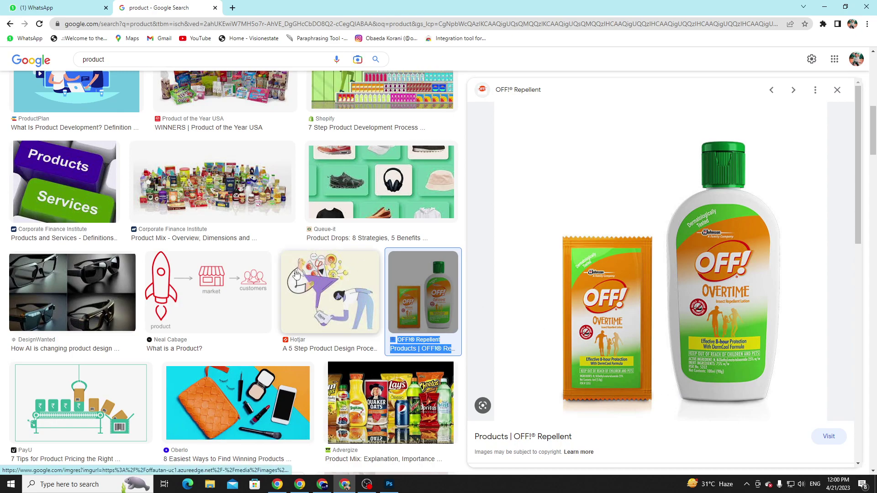
Step: Preview the Advergize product mix and Bello Bello food brands images
scroll(329, 292, down, 2)
scroll(329, 292, down, 2)
click(338, 230)
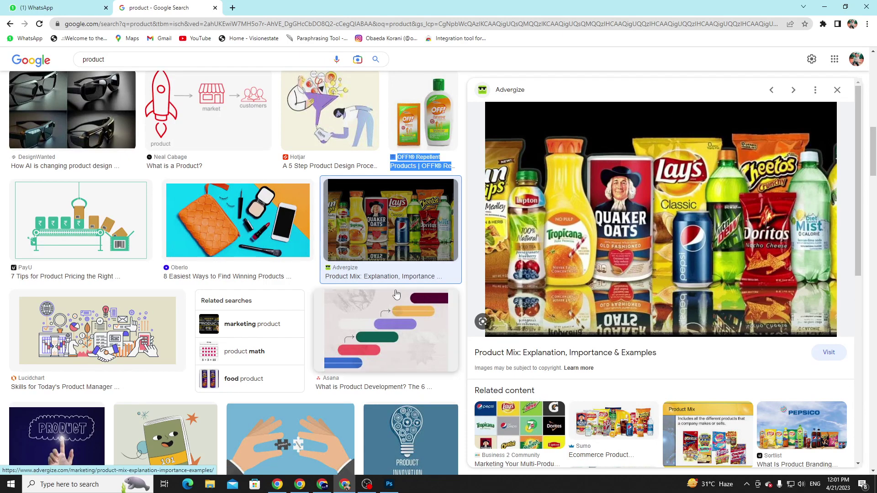
scroll(366, 320, down, 3)
scroll(638, 372, down, 3)
scroll(299, 424, down, 5)
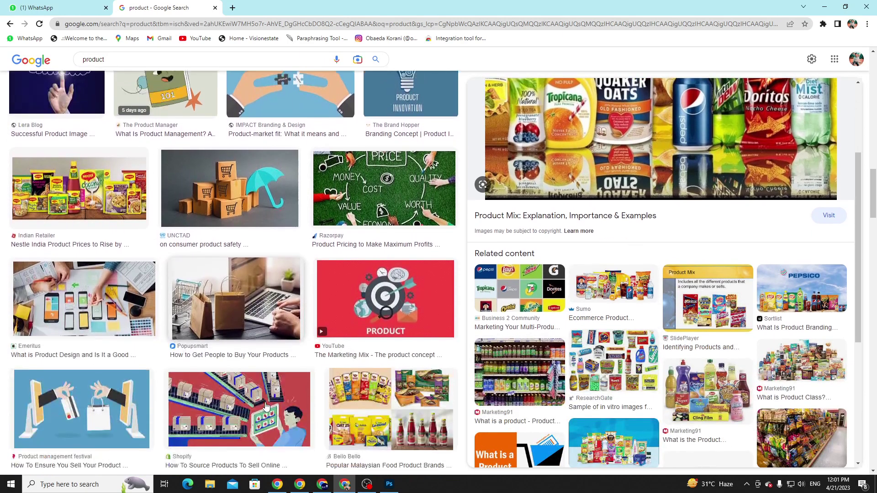
scroll(299, 425, down, 2)
click(379, 302)
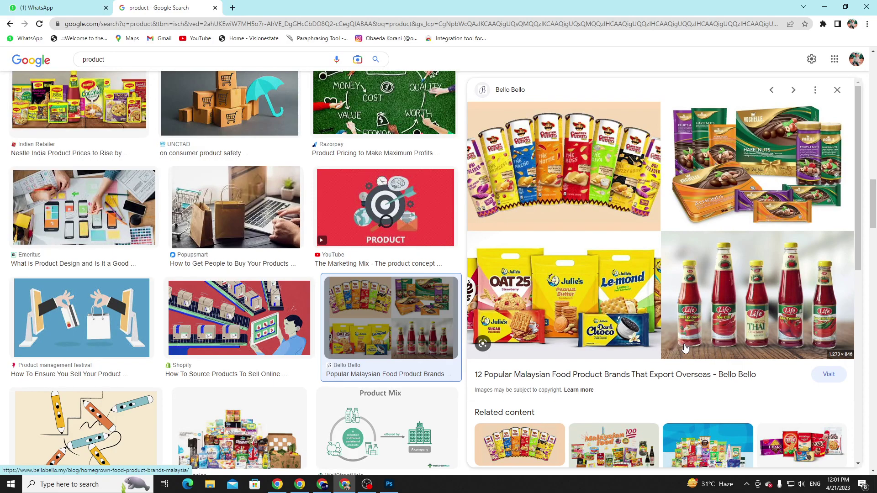
Step: Preview Campaign's 'Convenience and health fuel 2017's best products' image
scroll(402, 283, down, 2)
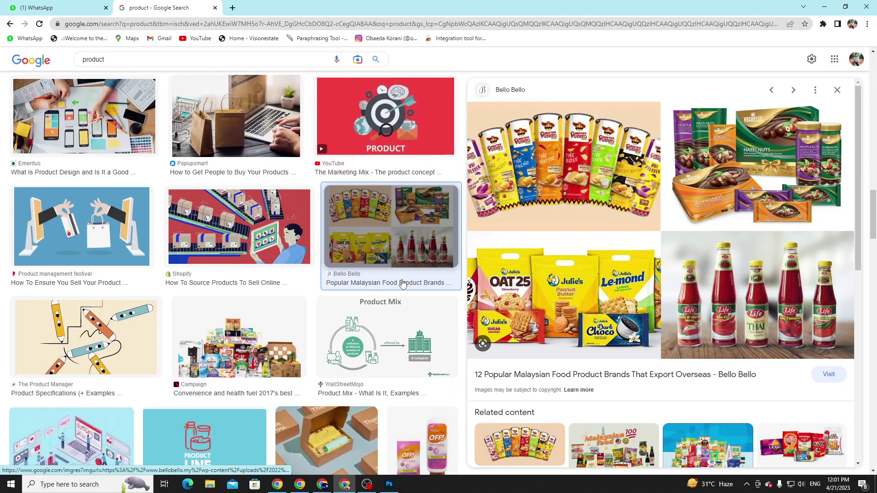
scroll(403, 283, down, 4)
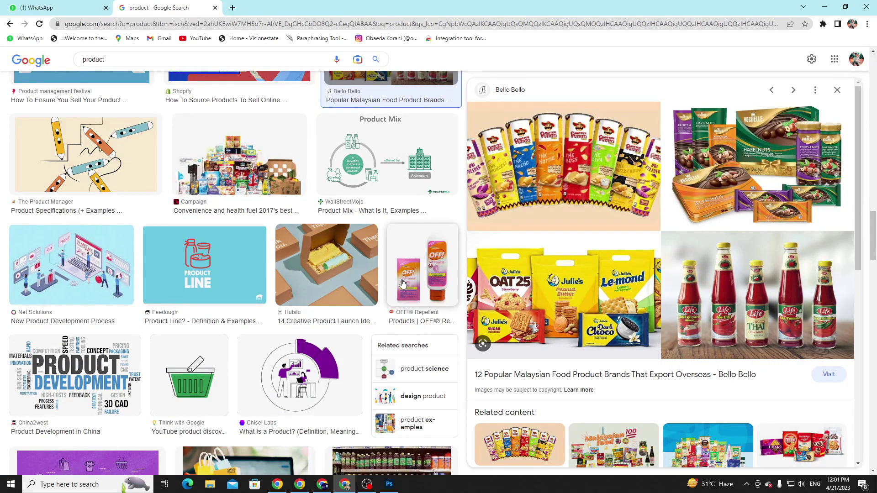
scroll(313, 250, up, 2)
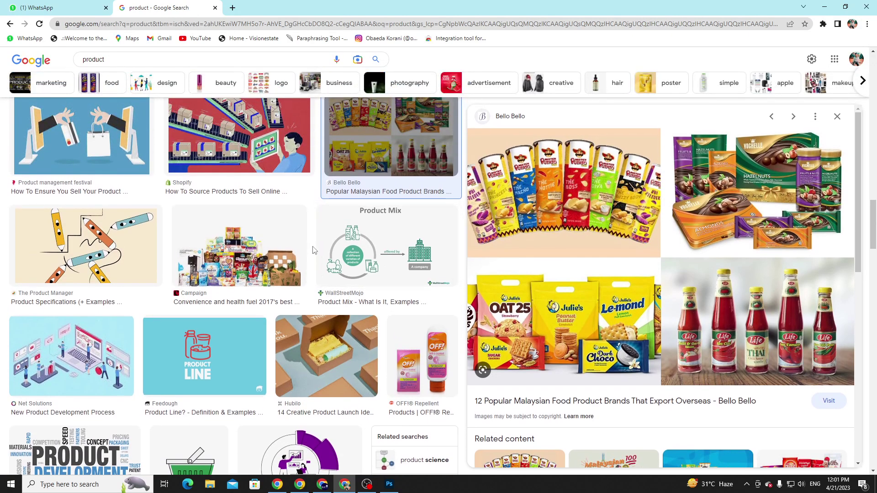
click(273, 252)
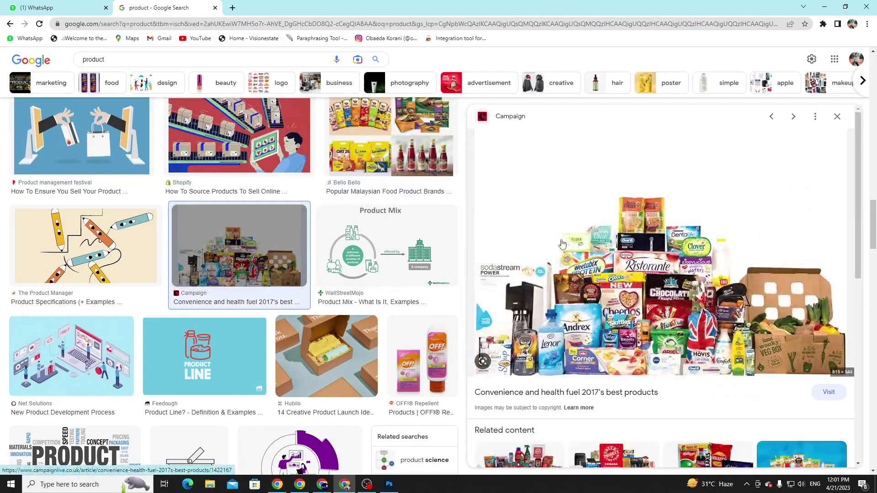
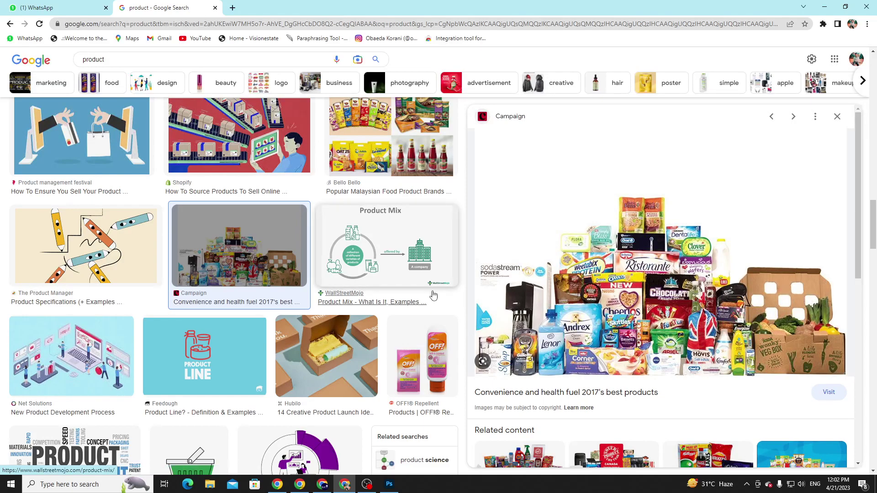
Step: Switch from Chrome back to the Photoshop Untitled-3 document
key(alt+Tab)
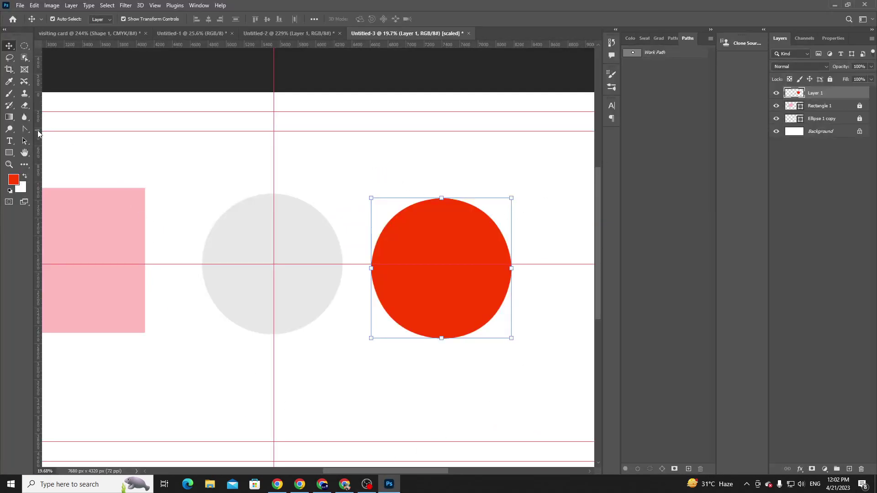
Step: Select the Convert Point Tool in Photoshop, then bring Chrome to the front
click(25, 130)
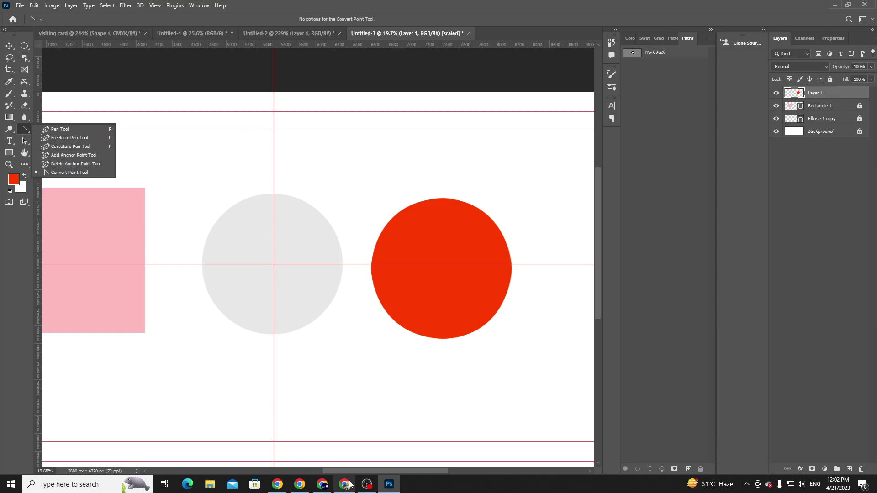
mouse_move(300, 484)
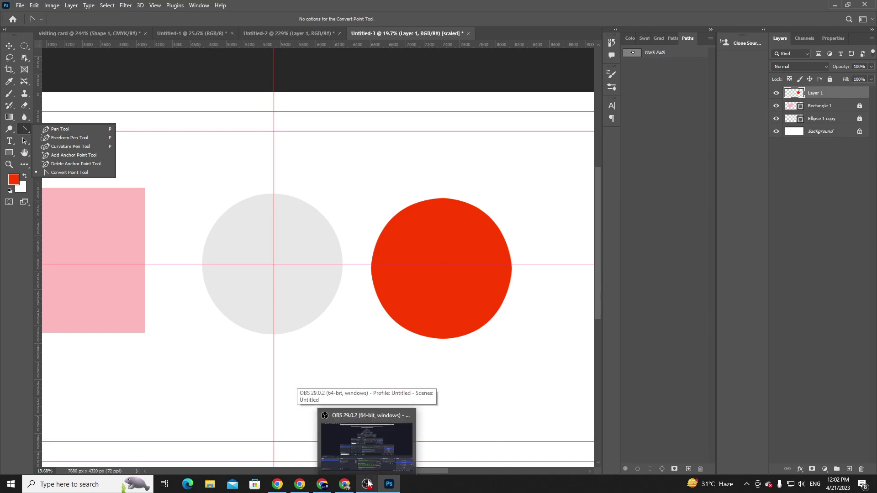
click(300, 484)
Step: Search Google for 'pen tool practice online' in a new tab
click(764, 8)
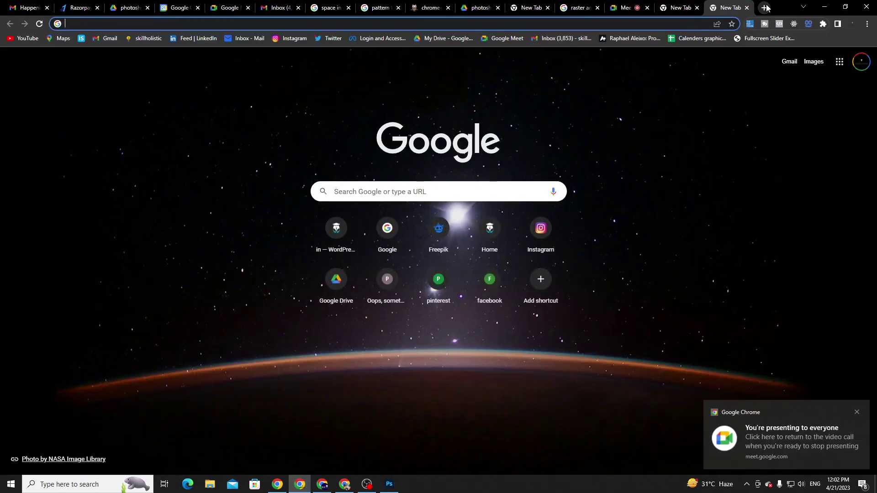
text(pen tool )
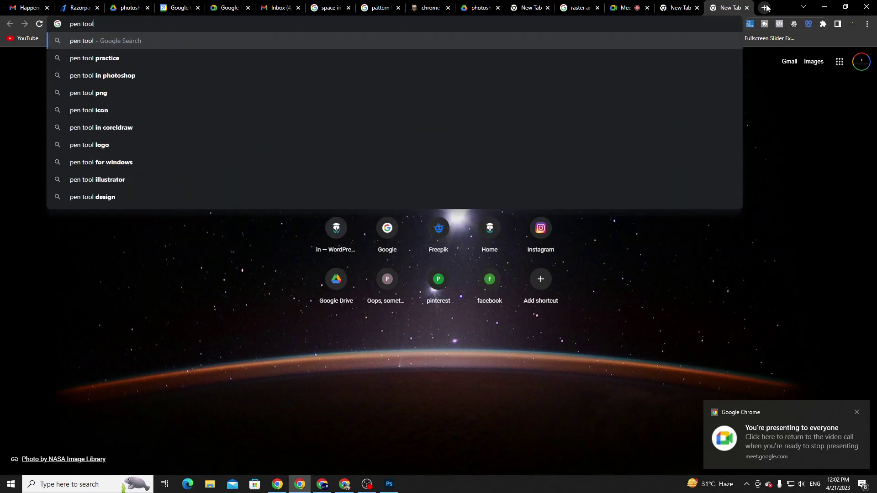
text(p)
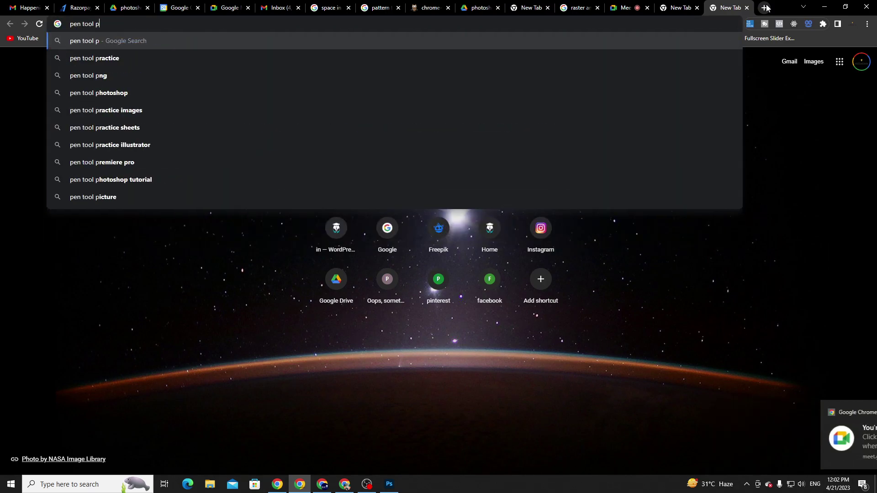
text(ractice online)
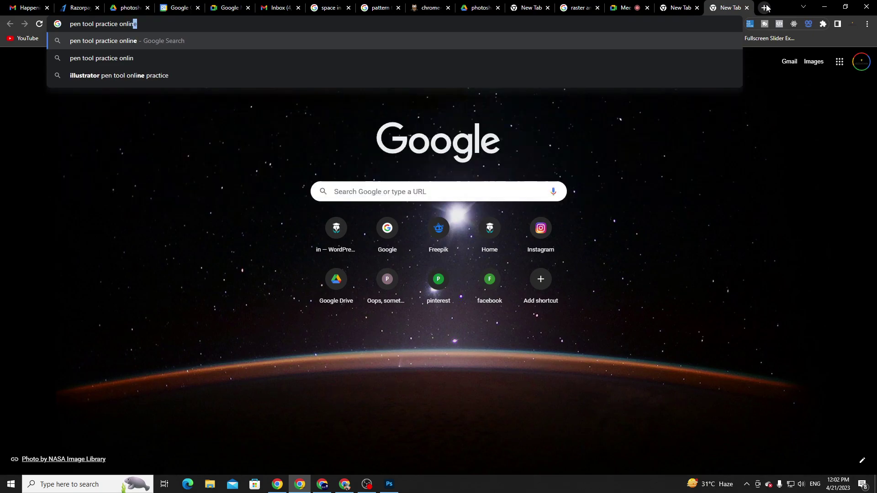
key(Return)
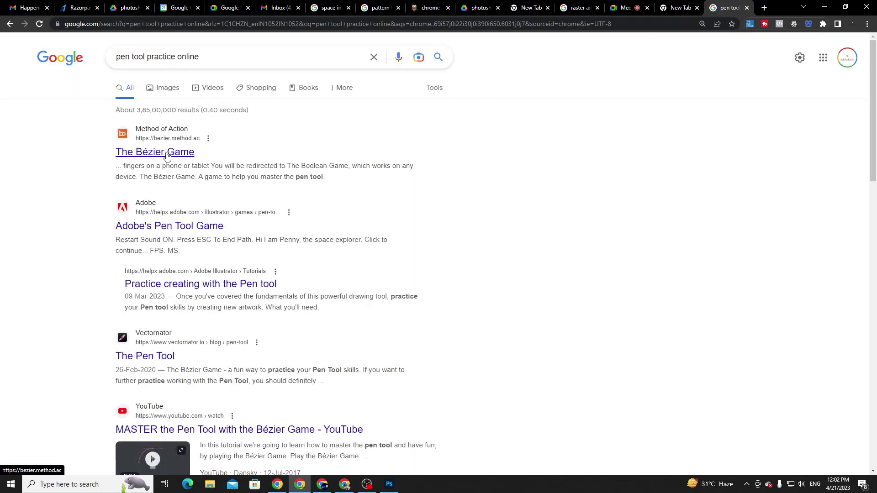
Step: Open The Bézier Game and trace the opening three-node corner shape
click(167, 155)
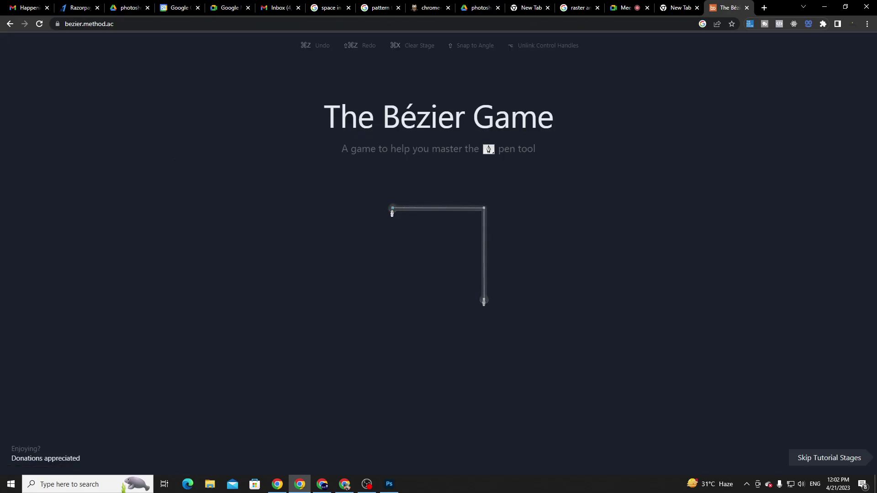
click(392, 208)
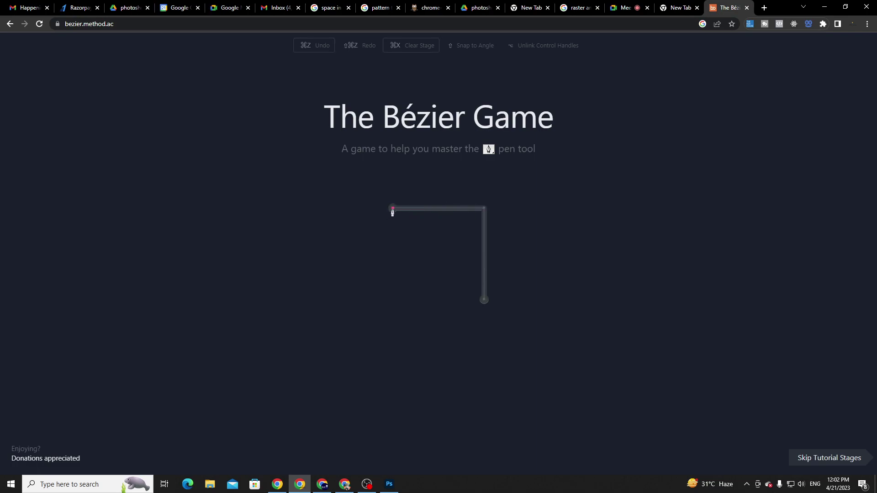
click(484, 208)
click(484, 300)
Step: Trace the house outline with Shift-snapped straight segments, redoing the bottom-left node
key(shift)
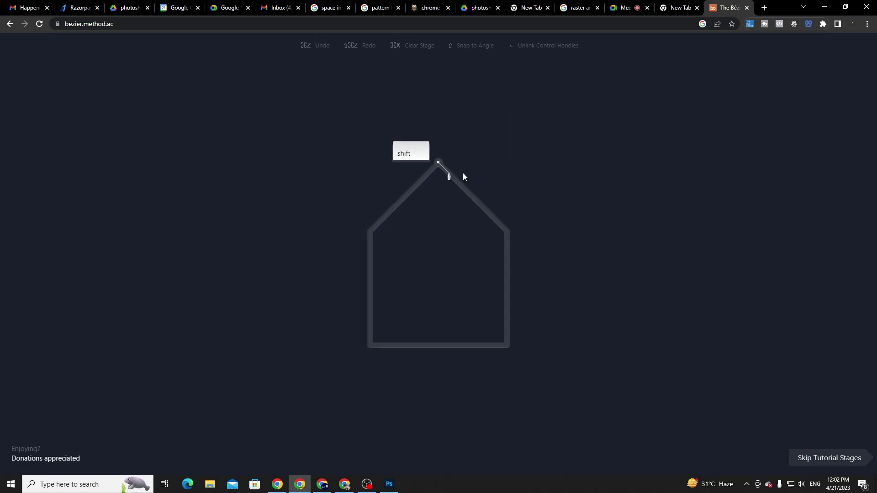
click(506, 233)
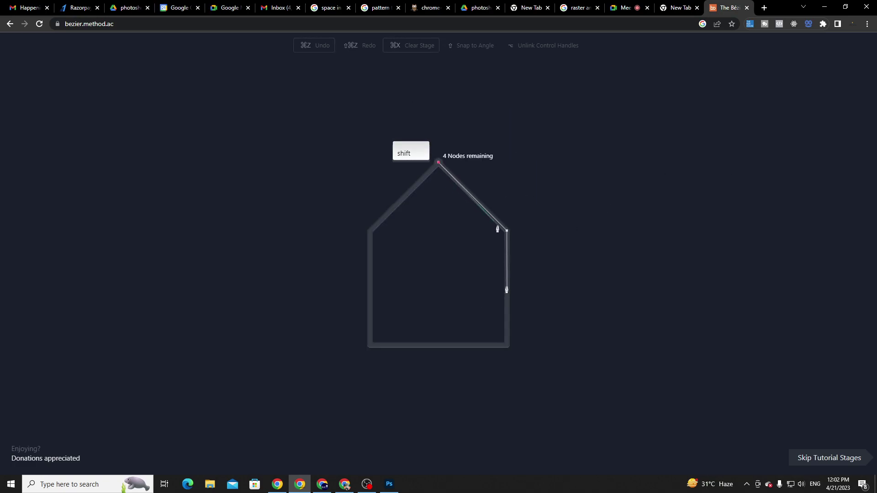
click(506, 345)
click(369, 344)
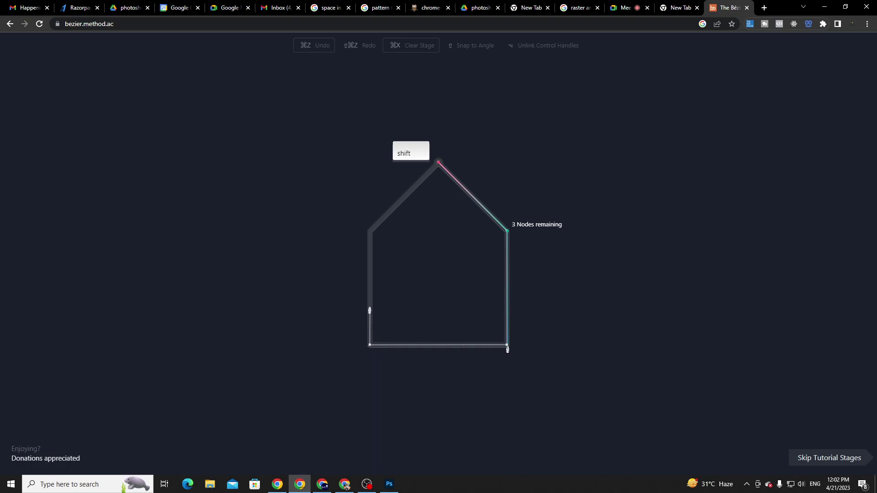
key(ctrl+z)
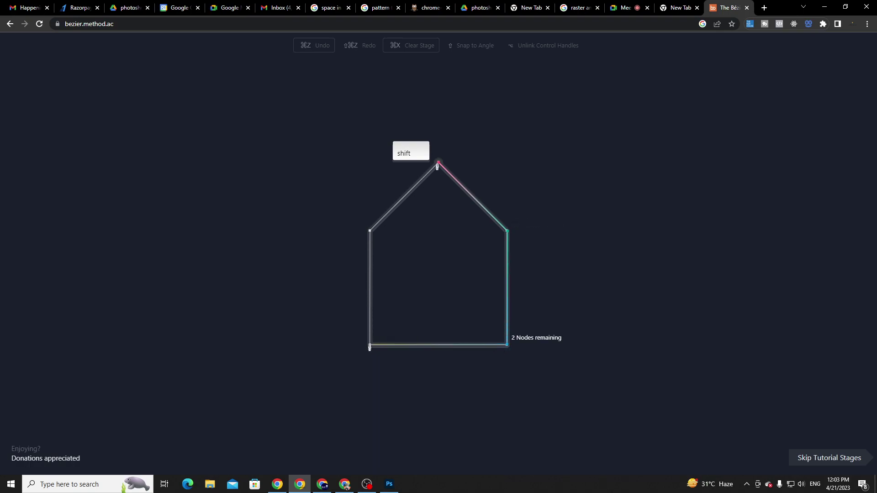
click(369, 346)
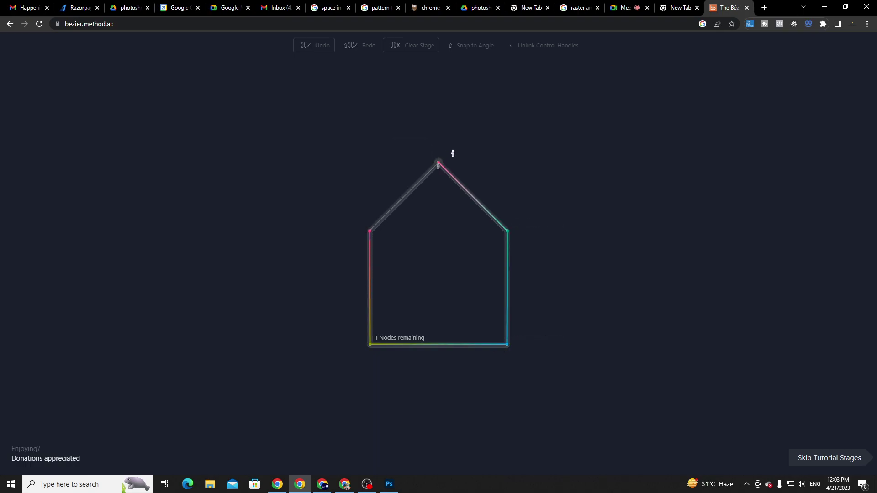
click(439, 163)
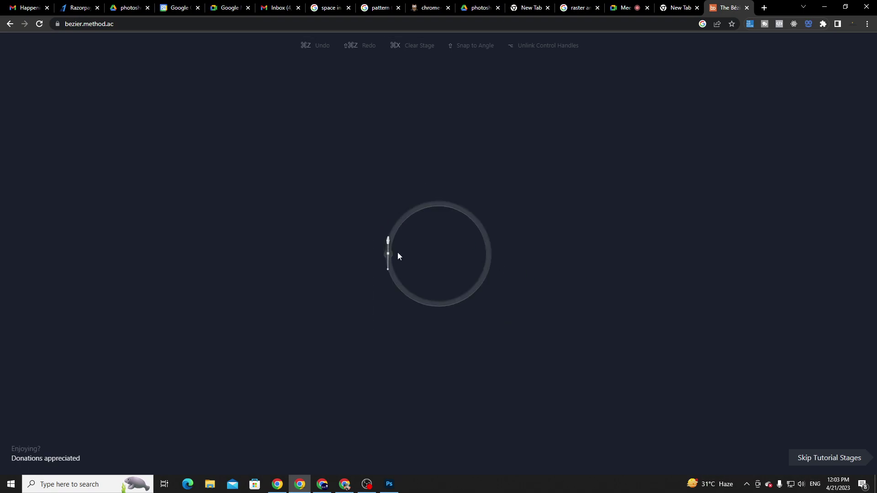
Step: Attempt the circle with curved nodes, undoing misplaced ones until the path is removed
drag(388, 254, 388, 226)
drag(438, 202, 486, 201)
drag(489, 254, 488, 281)
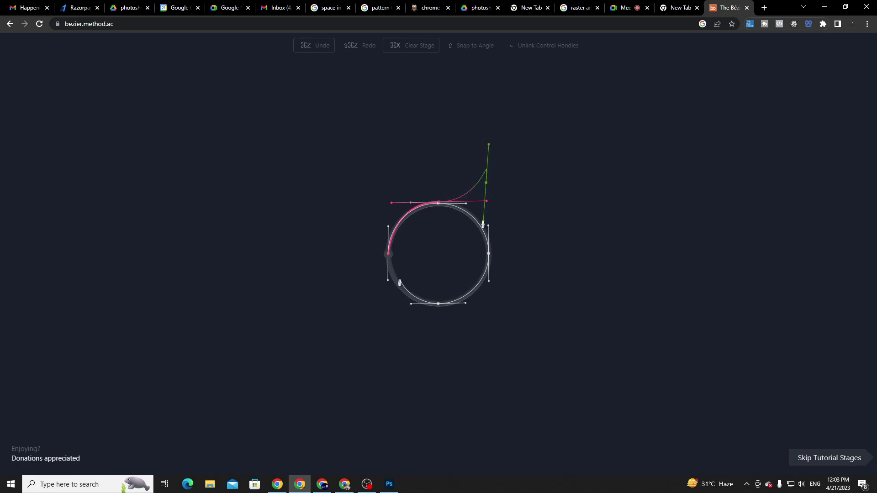
drag(482, 193, 550, 148)
key(ctrl+z)
key(ctrl+z)
key(ctrl+z)
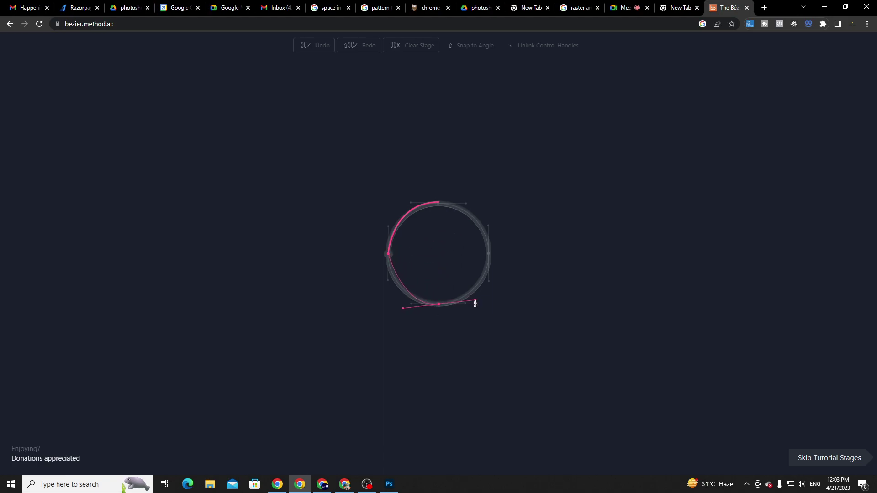
drag(455, 301, 488, 304)
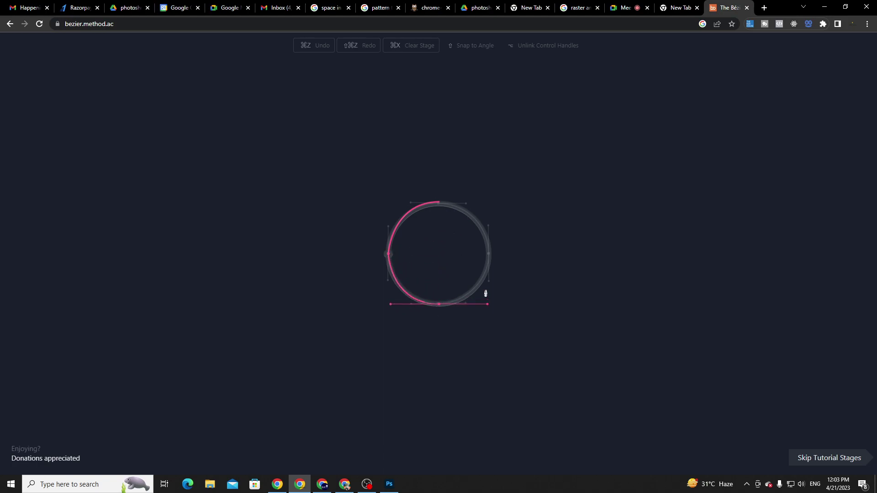
click(488, 254)
drag(438, 204, 384, 196)
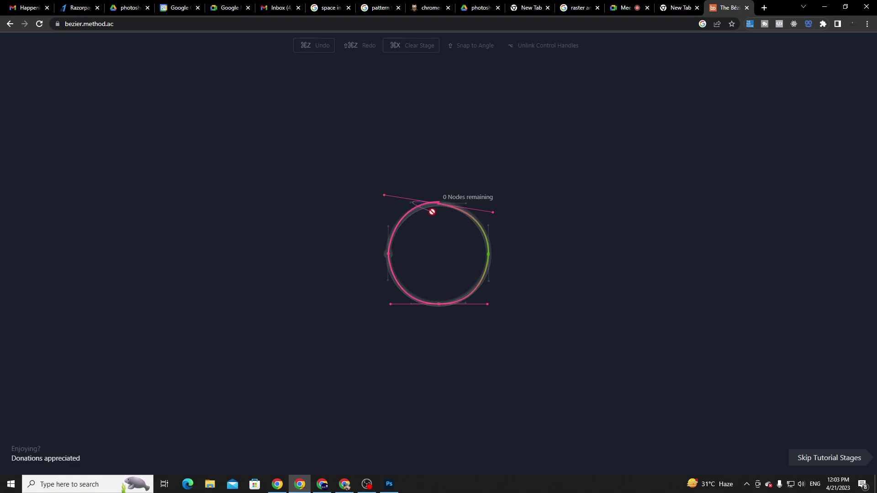
key(ctrl+z)
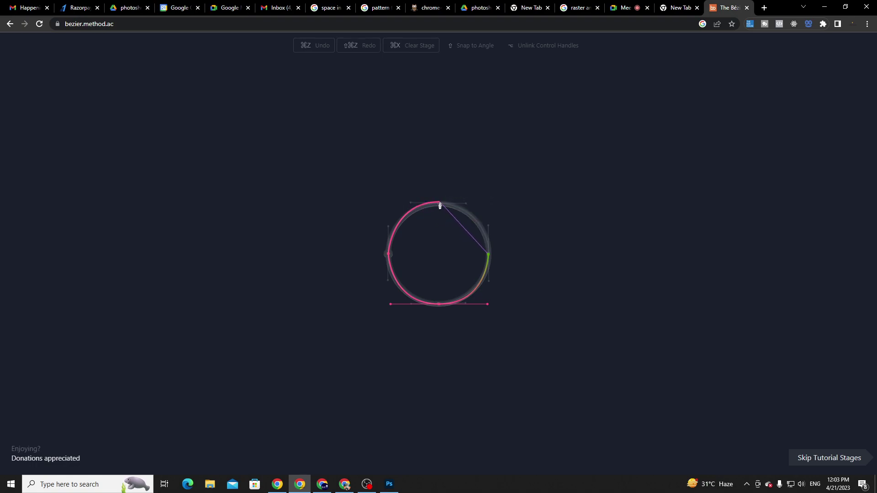
drag(424, 205, 393, 196)
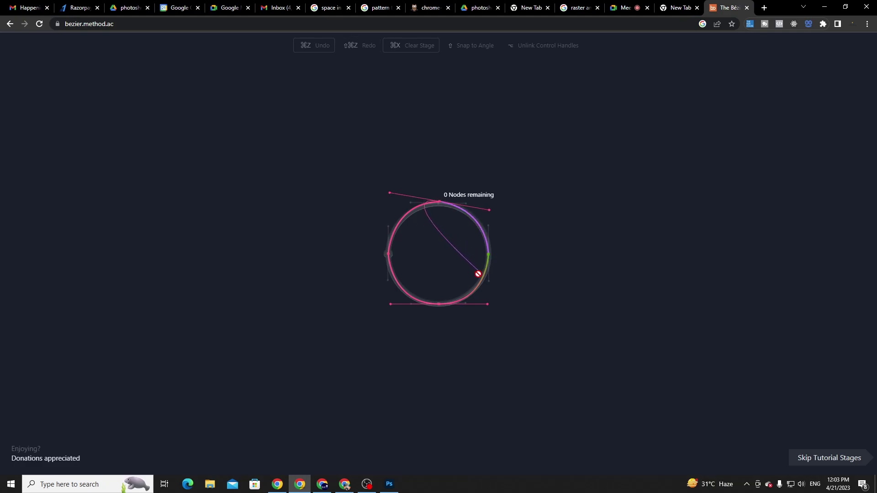
key(ctrl+z)
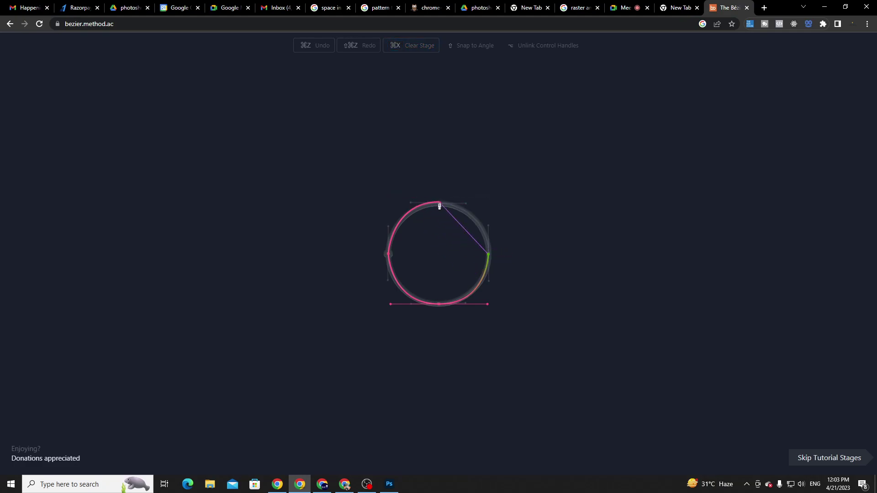
key(ctrl+z)
key(ctrl+z)
key(ctrl+z)
key(ctrl+z)
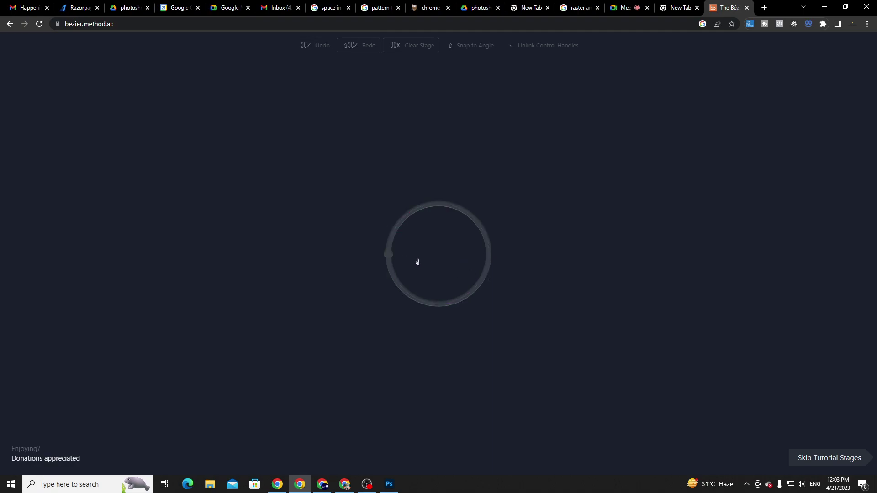
Step: Retrace the circle with curved nodes at top, right and bottom, closing at the start
click(388, 254)
drag(440, 205, 489, 202)
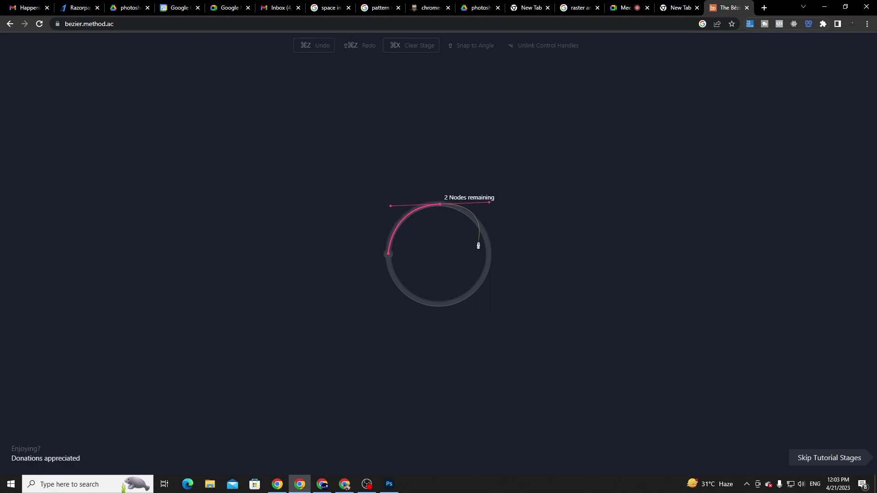
click(484, 274)
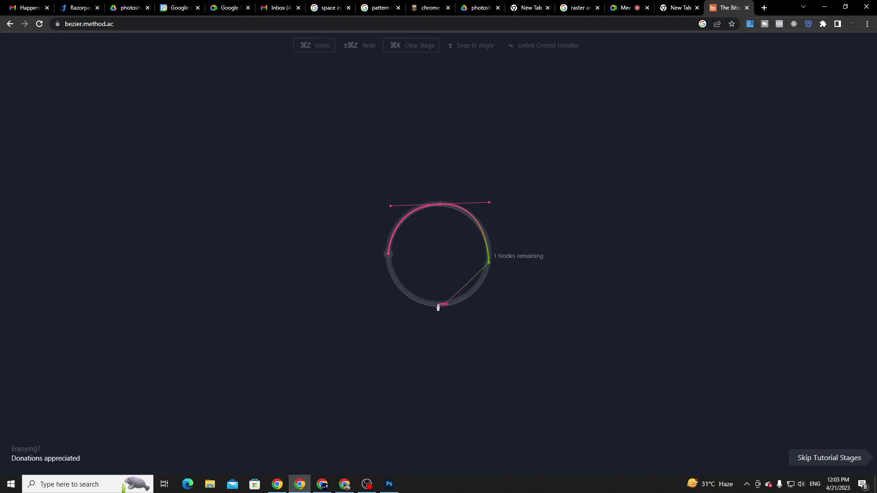
drag(442, 306, 409, 311)
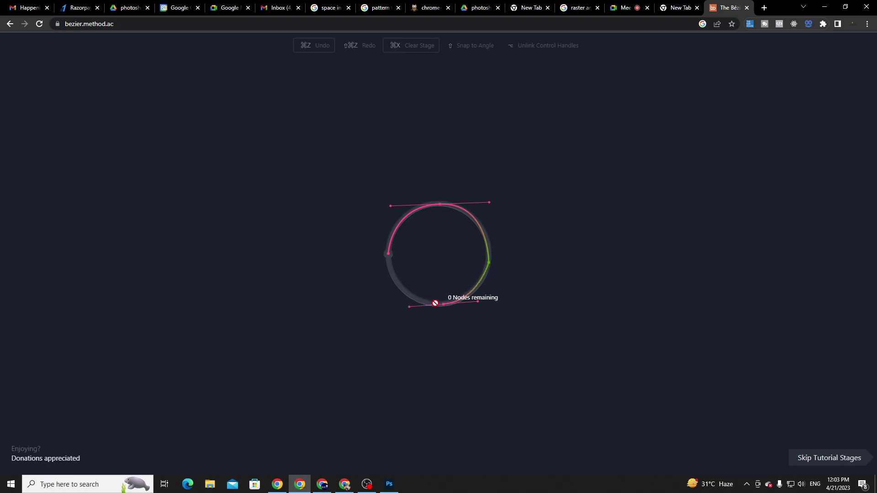
drag(388, 255, 388, 230)
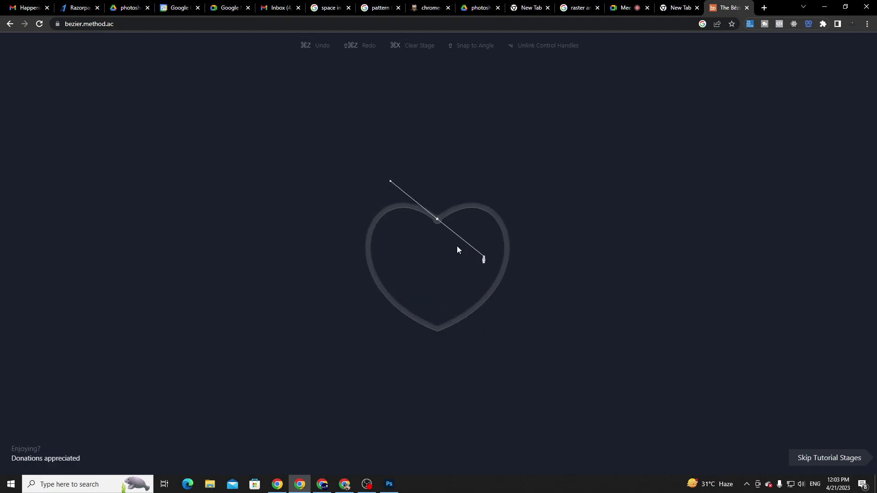
Step: Break the heart's top handle, add a curved bottom node and close at the start
key(alt)
drag(483, 260, 505, 167)
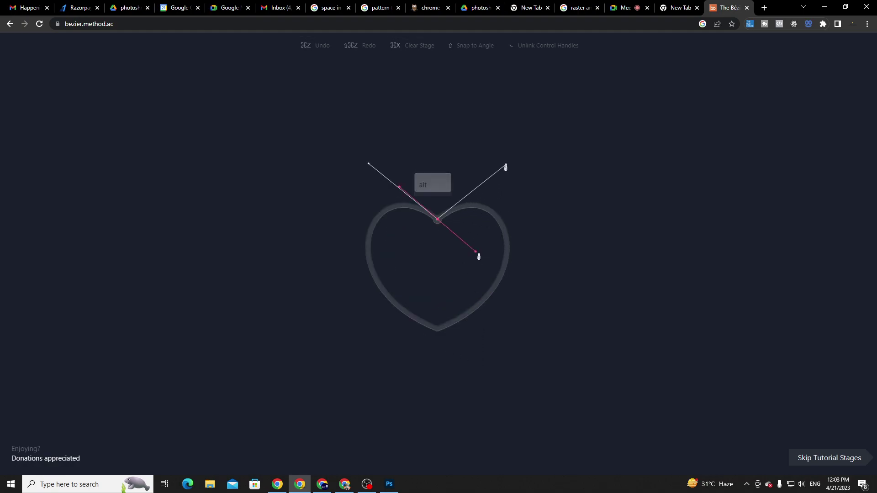
mouse_move(437, 328)
mouse_down()
mouse_move(323, 378)
mouse_move(322, 283)
mouse_up()
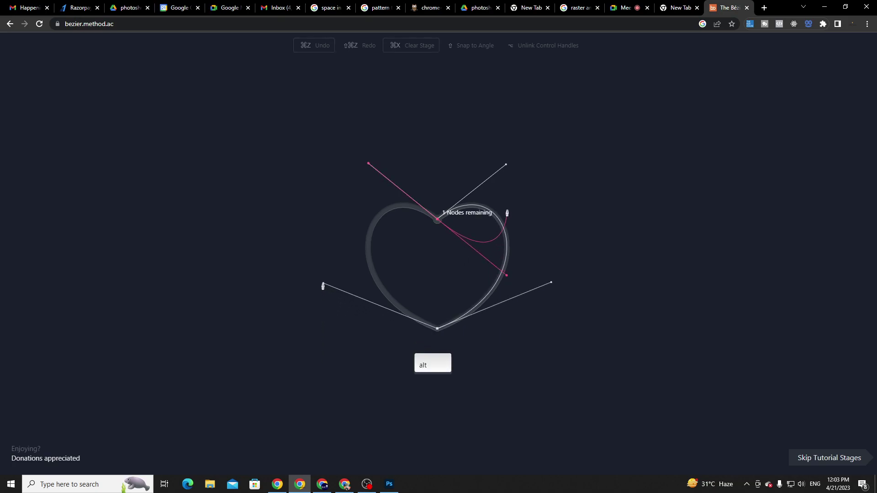
click(437, 221)
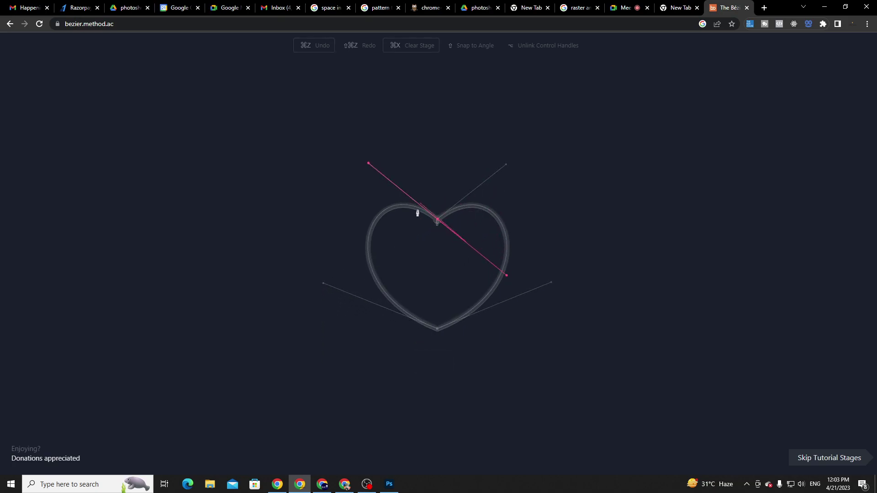
drag(436, 222, 466, 271)
mouse_move(437, 328)
mouse_down()
mouse_move(337, 452)
mouse_move(387, 437)
mouse_up()
drag(476, 222, 450, 307)
Step: Adjust the top node's handle and add a curved node on the heart's right side
mouse_move(437, 220)
mouse_down()
mouse_move(431, 241)
mouse_move(487, 280)
mouse_move(501, 268)
mouse_move(506, 278)
mouse_up()
mouse_move(437, 219)
mouse_down()
mouse_move(489, 210)
mouse_move(503, 231)
mouse_move(504, 280)
mouse_up()
drag(505, 164, 613, 214)
key(ctrl+z)
drag(507, 254, 516, 335)
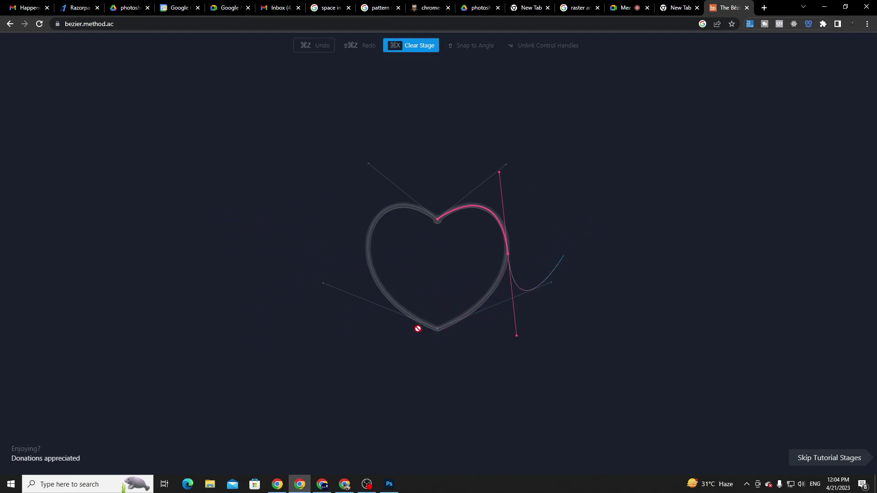
Step: Clear the heart stage and retrace it with a curved bottom point, closing at the top
click(405, 41)
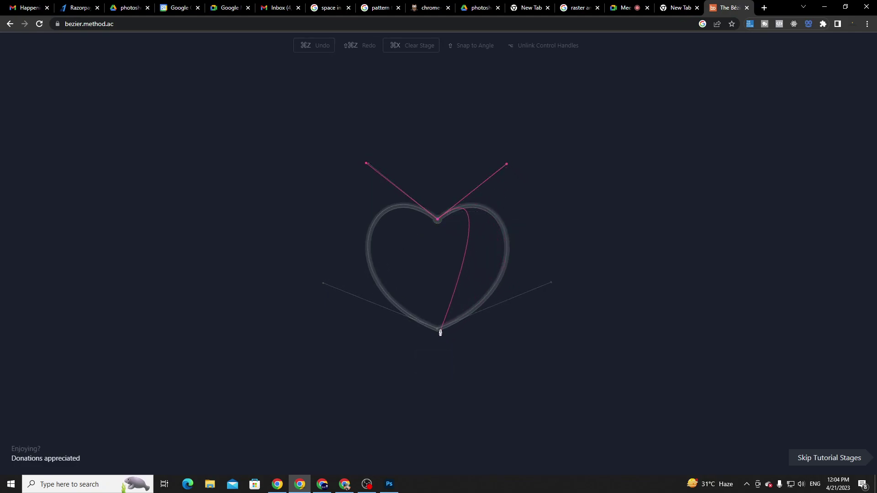
drag(438, 329, 327, 370)
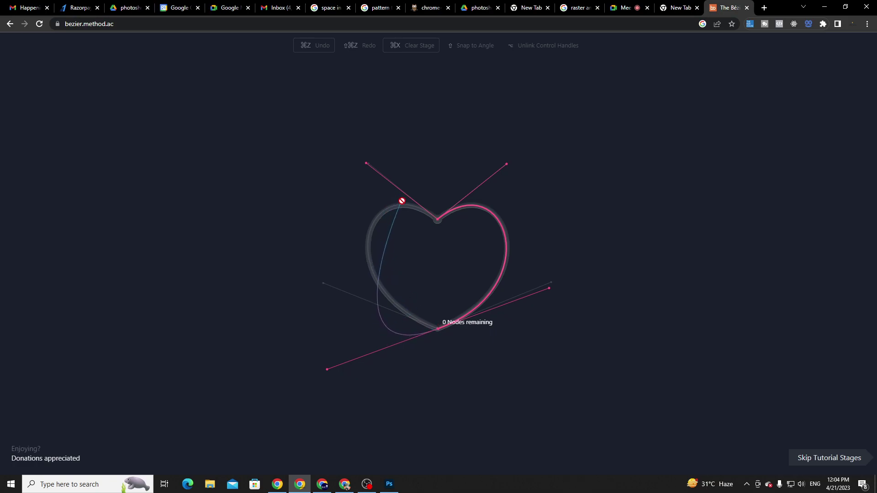
mouse_move(420, 327)
mouse_down()
mouse_move(329, 369)
mouse_move(442, 340)
mouse_up()
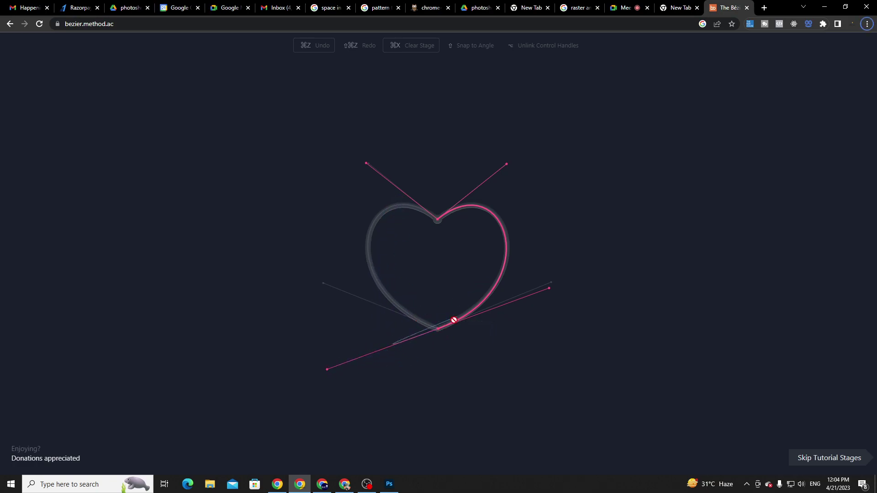
mouse_move(440, 329)
mouse_down()
mouse_move(326, 371)
mouse_move(443, 325)
mouse_move(329, 361)
mouse_move(439, 306)
mouse_move(430, 112)
mouse_move(454, 182)
mouse_move(436, 222)
mouse_move(546, 296)
mouse_move(516, 280)
mouse_up()
click(438, 331)
key(ctrl+z)
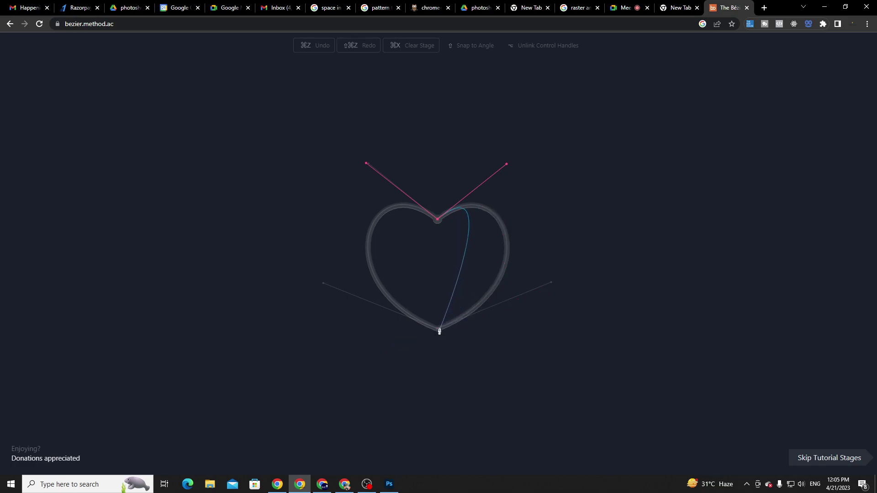
mouse_move(438, 331)
mouse_down()
mouse_move(391, 377)
mouse_move(315, 360)
mouse_move(333, 365)
mouse_move(326, 382)
mouse_move(355, 288)
mouse_move(322, 284)
mouse_up()
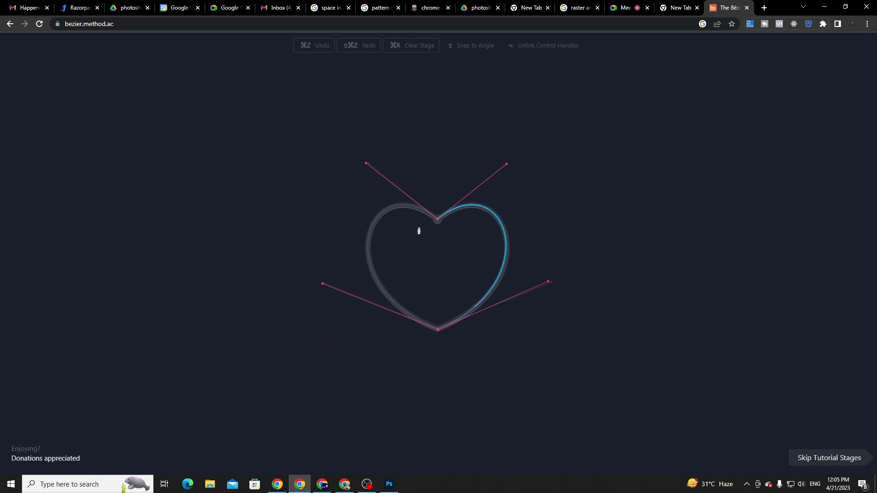
mouse_move(438, 221)
mouse_down()
mouse_move(452, 243)
mouse_move(495, 260)
mouse_move(500, 277)
mouse_move(507, 273)
mouse_up()
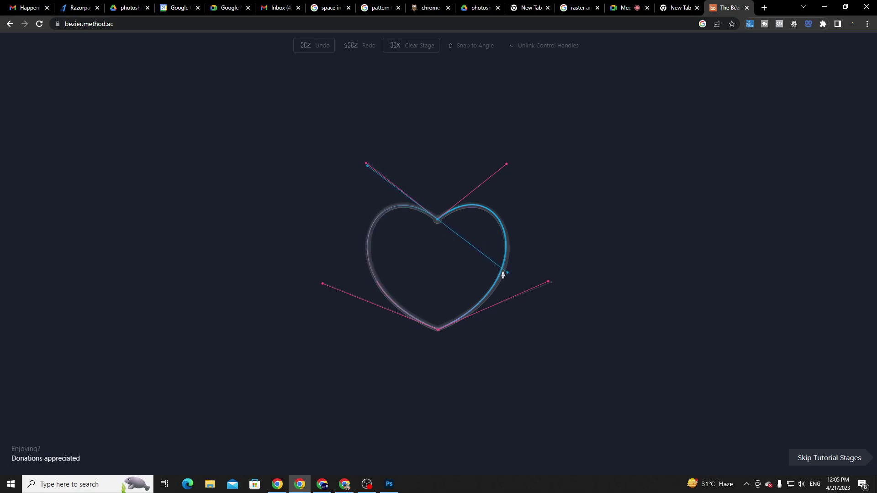
click(420, 313)
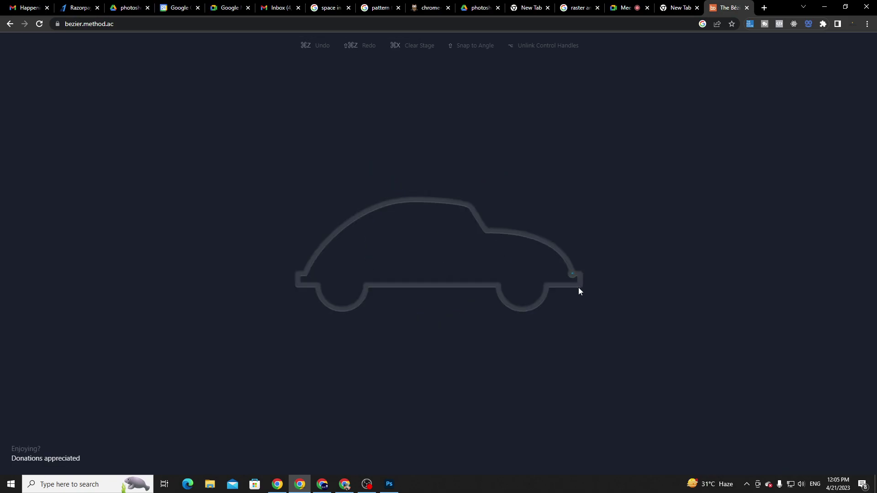
Step: Begin tracing the car's rear with corner and curved nodes, then undo them
click(573, 277)
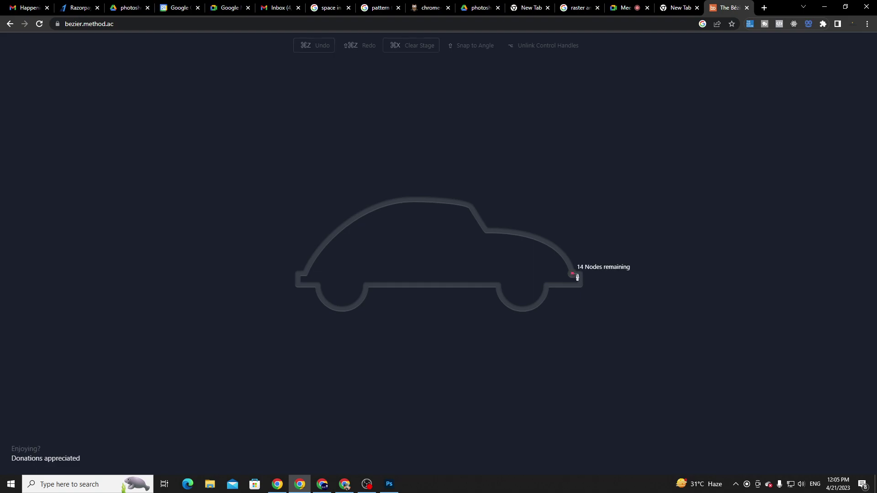
click(581, 284)
drag(551, 287, 544, 295)
drag(514, 323, 507, 318)
key(ctrl+z)
Step: Clear the car stage, place a new node, and dismiss the page's context menu
click(414, 48)
click(556, 108)
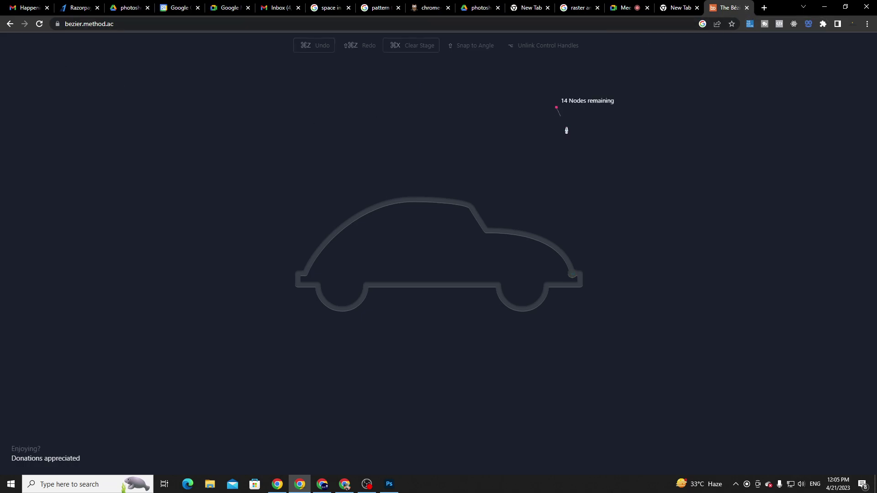
right_click(521, 158)
key(Escape)
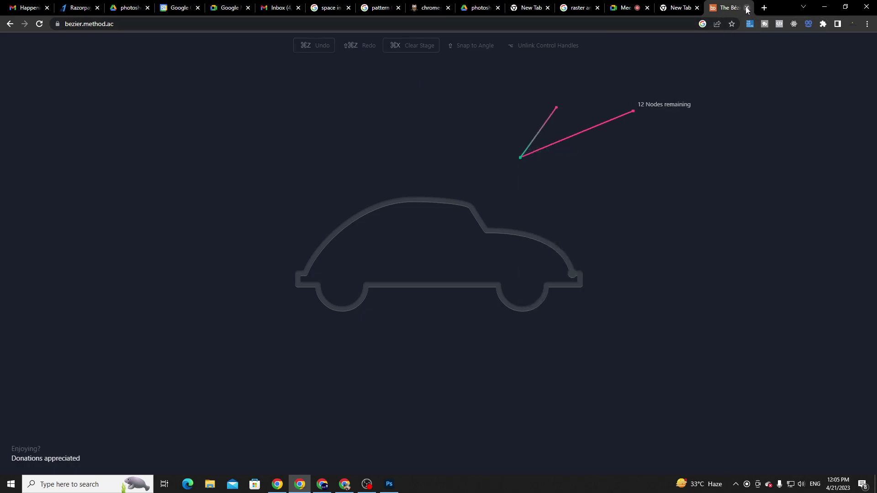
click(9, 24)
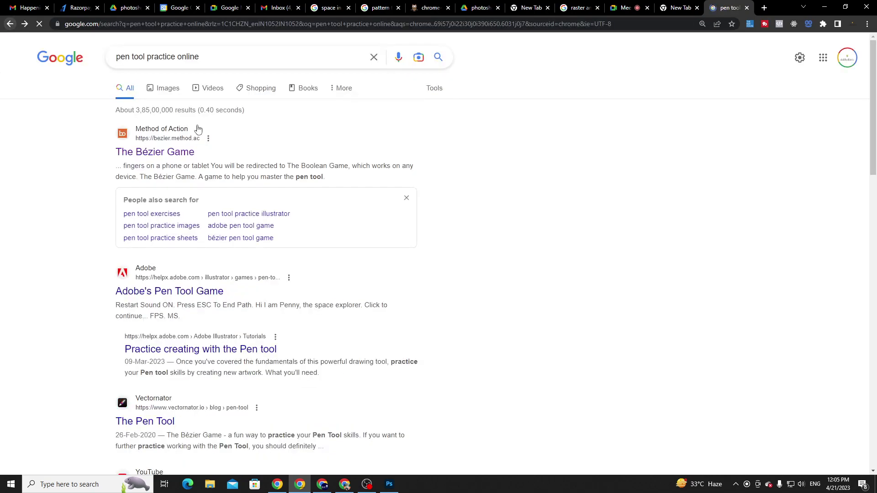
click(146, 151)
right_click(710, 115)
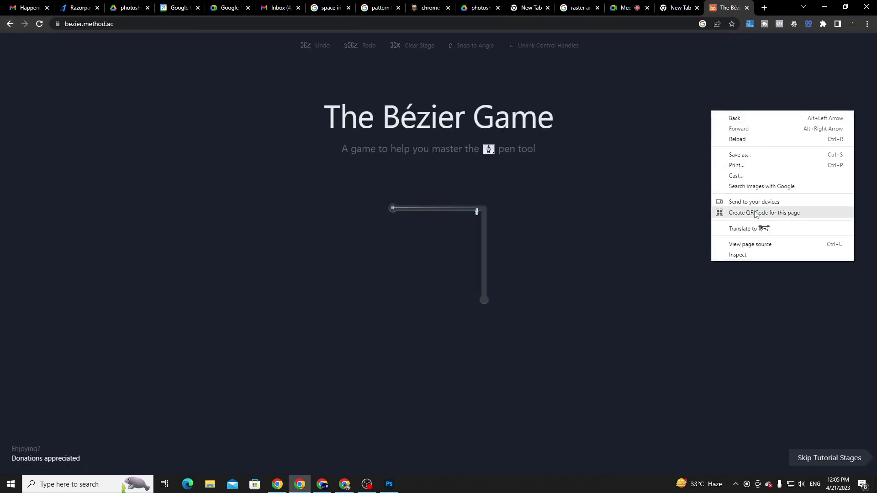
click(730, 252)
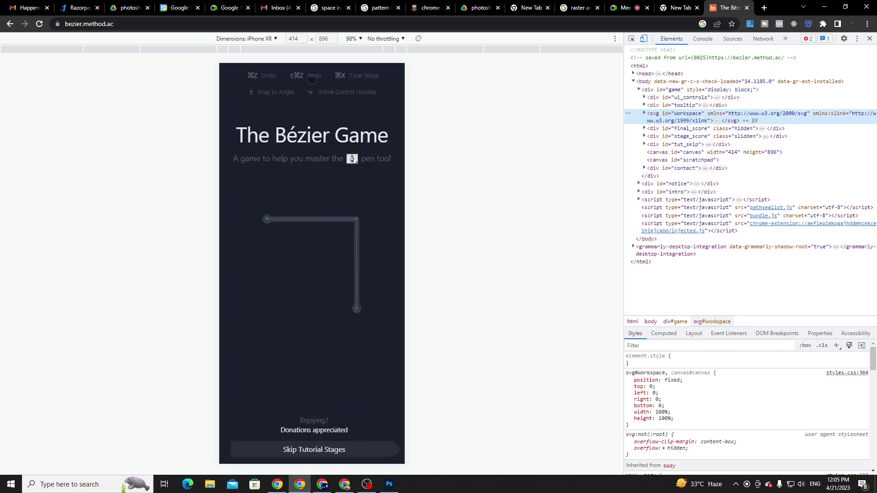
click(10, 24)
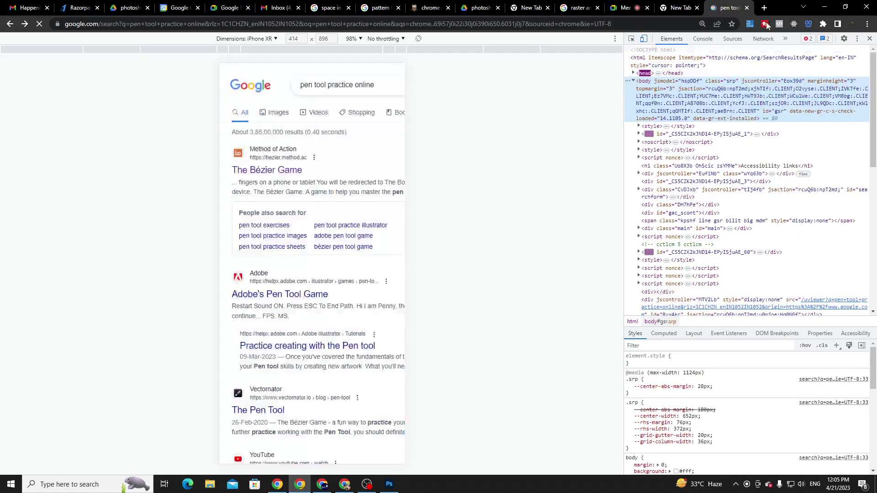
click(868, 39)
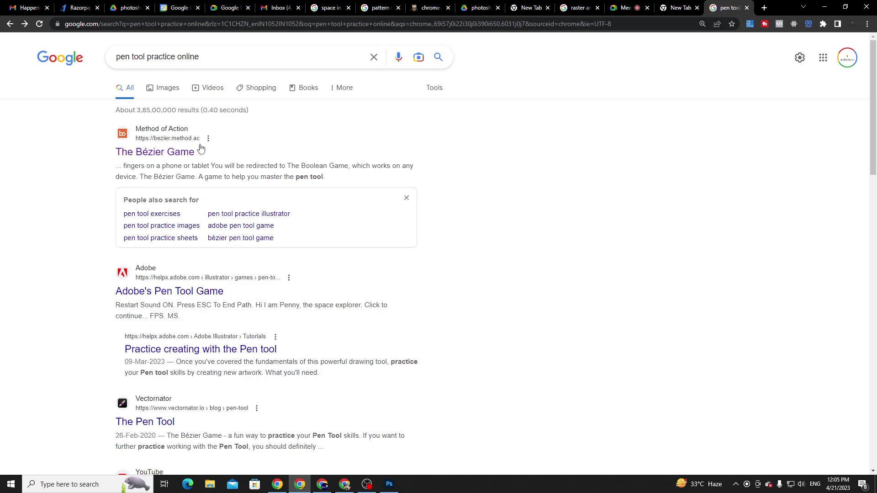
Step: Close the search tab and browse Photoshop's Gradient and Dodge tool groups
click(746, 10)
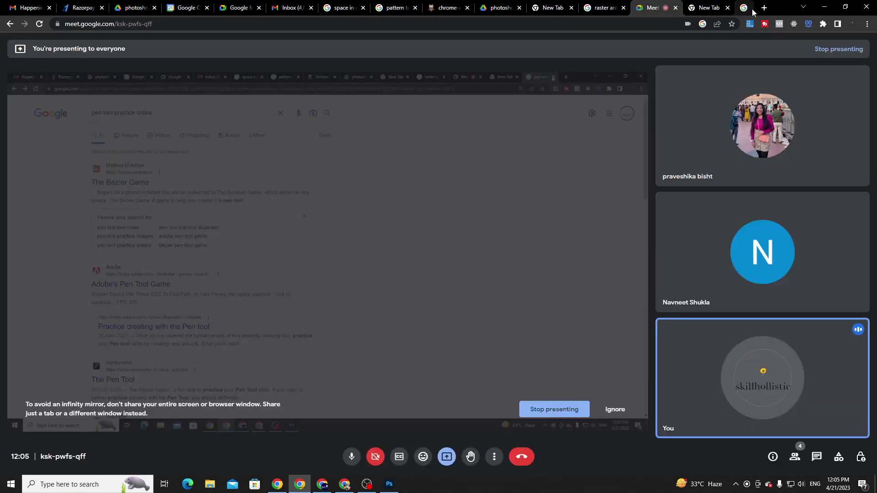
key(alt+Tab)
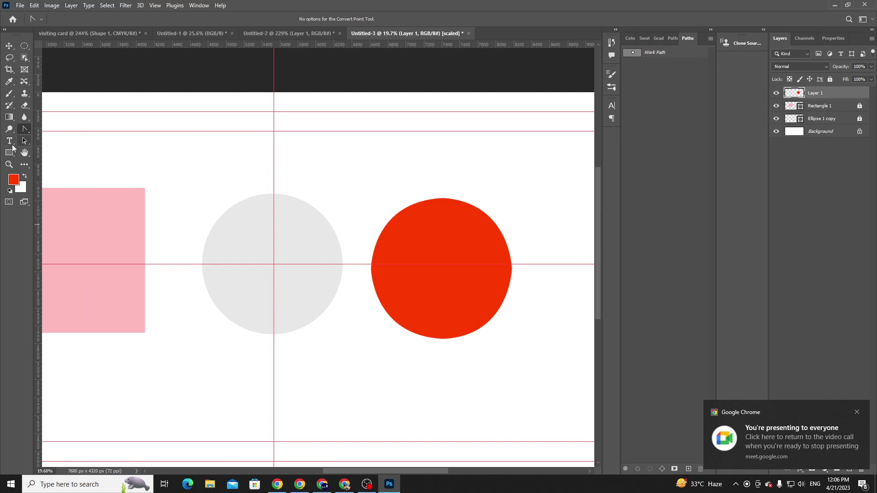
click(9, 118)
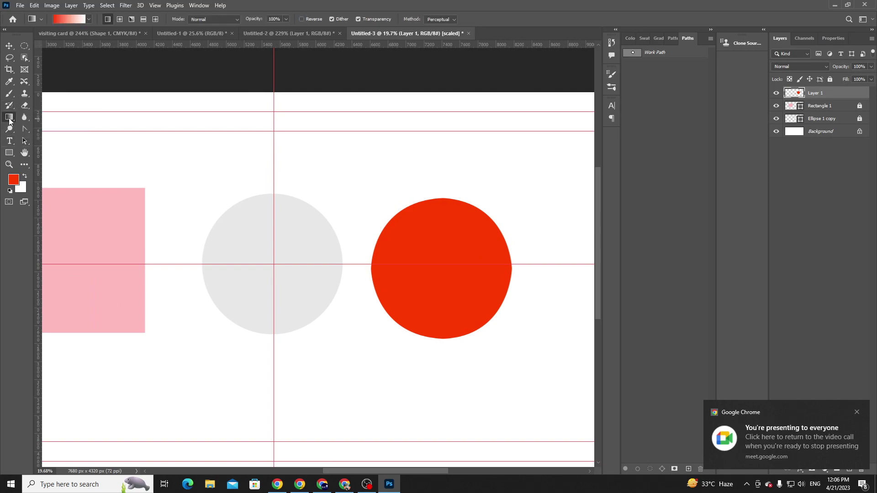
right_click(9, 119)
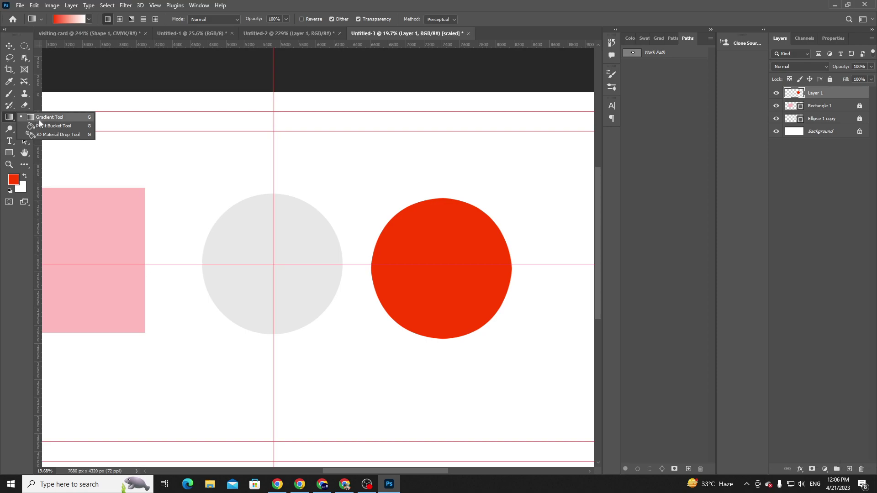
click(10, 130)
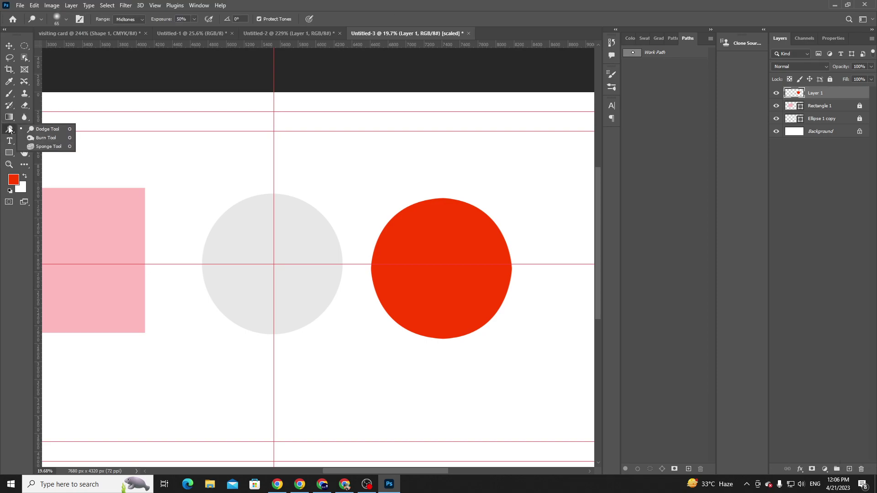
click(6, 118)
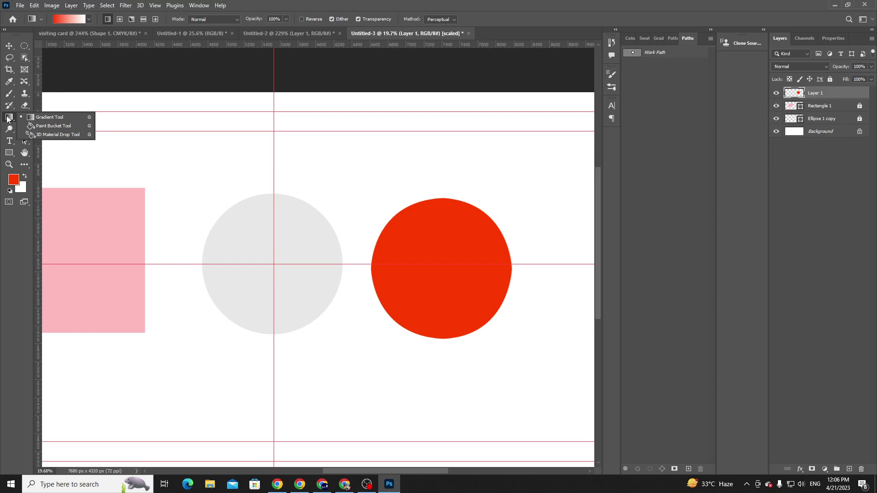
Step: Fit the document to the window, view the Pen and Clone Stamp groups, and close Untitled-3
key(ctrl+0)
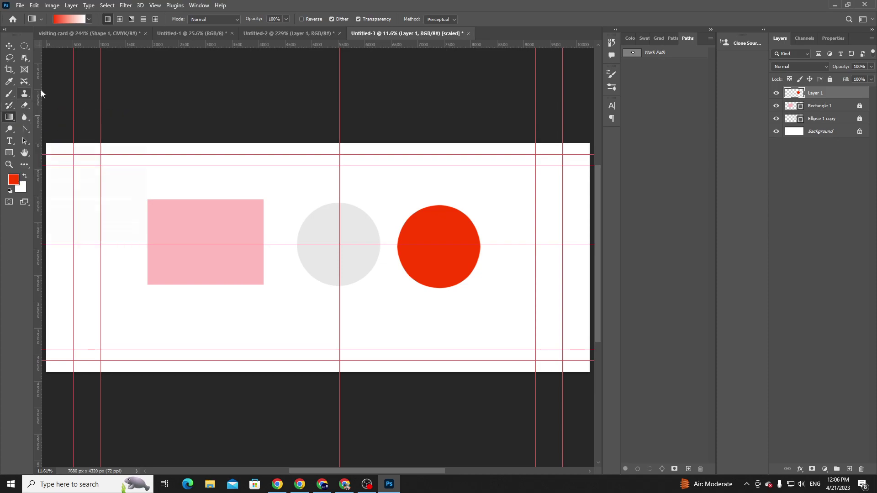
click(24, 130)
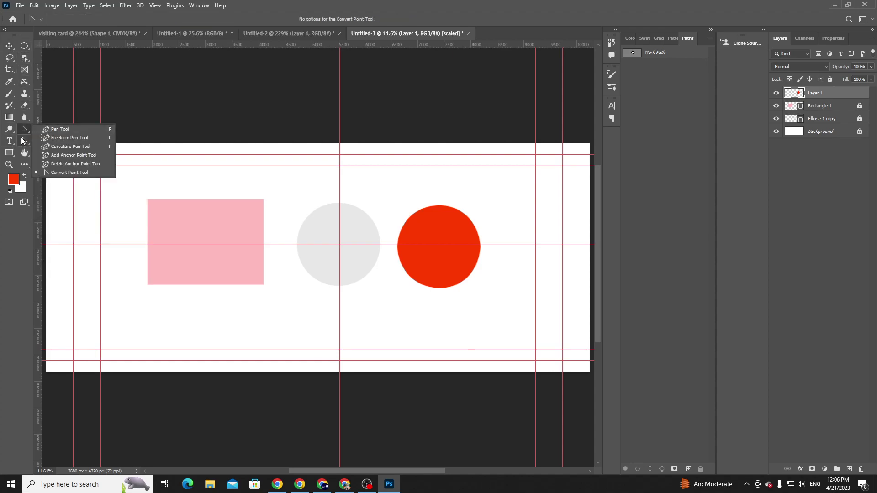
click(24, 93)
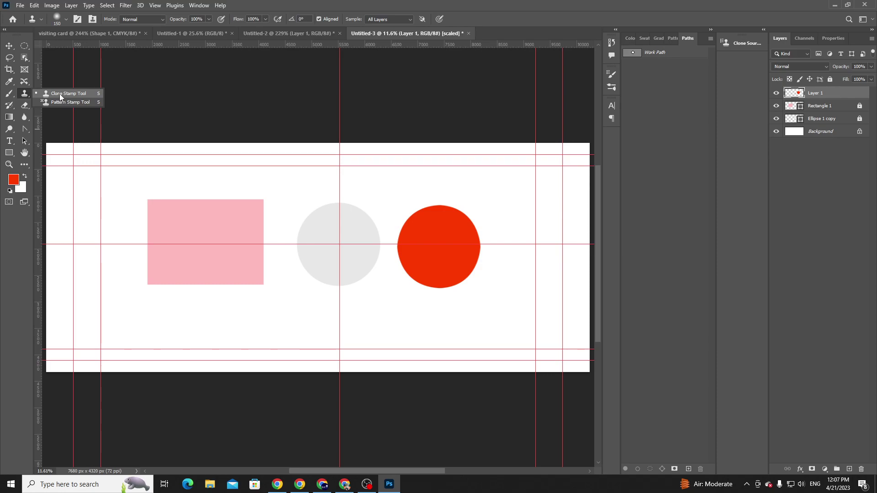
click(59, 94)
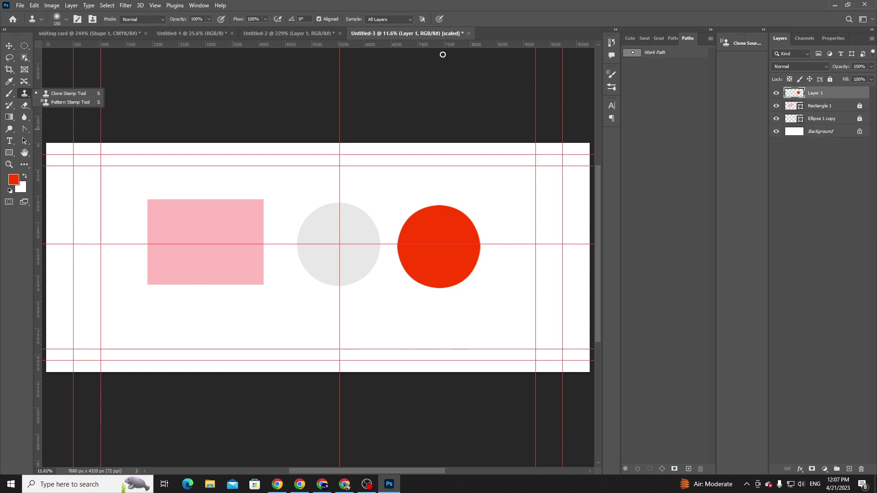
click(469, 34)
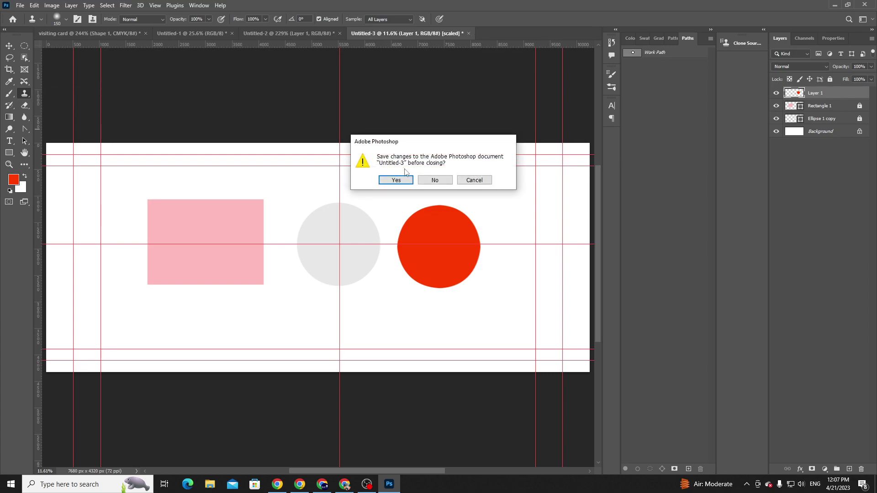
Step: Discard Untitled-3's changes, leave the Meet call, minimize Chrome and bring OBS Studio forward
click(434, 178)
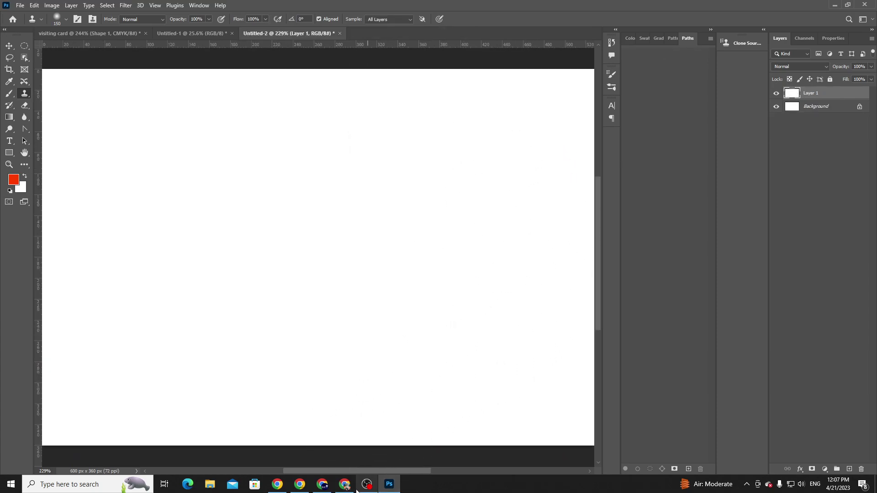
click(325, 485)
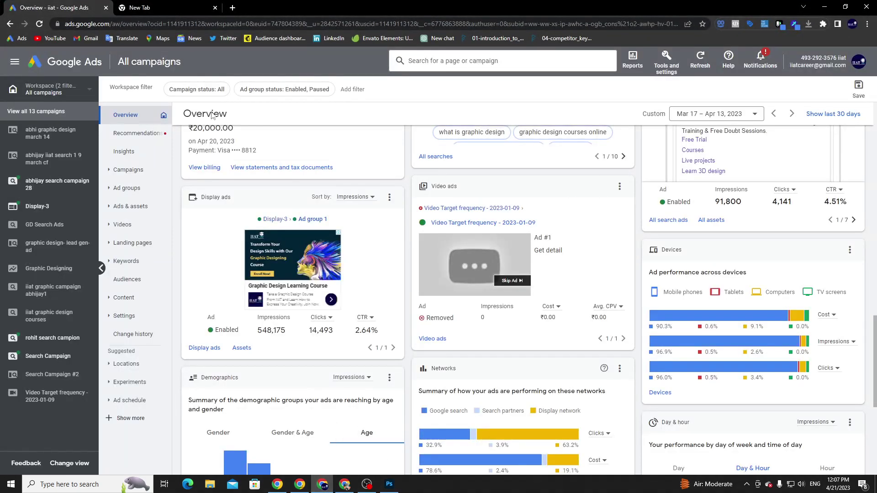
click(300, 485)
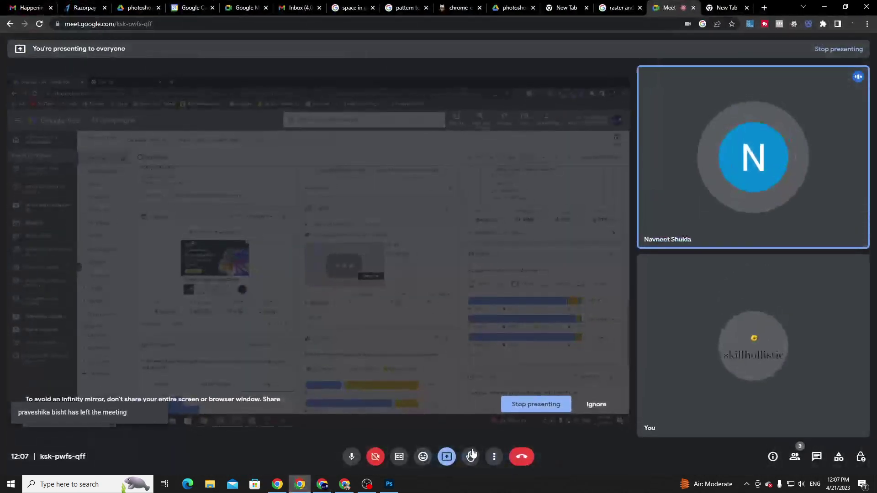
click(520, 457)
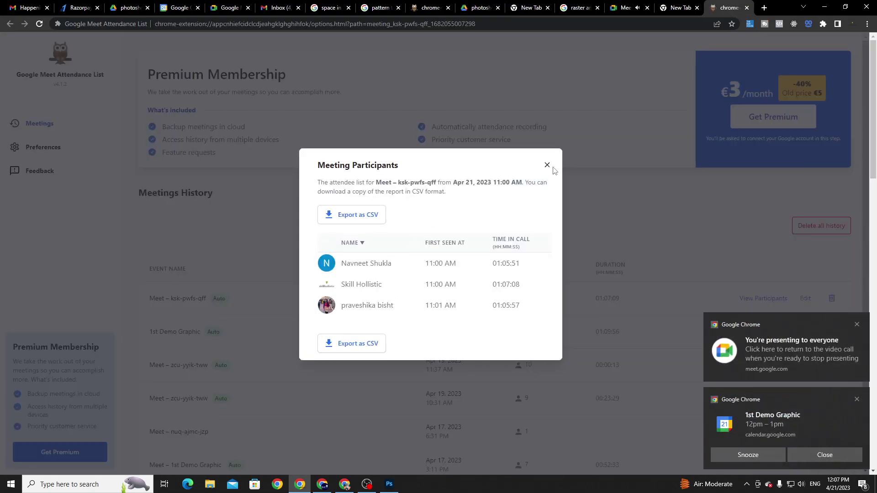
click(547, 165)
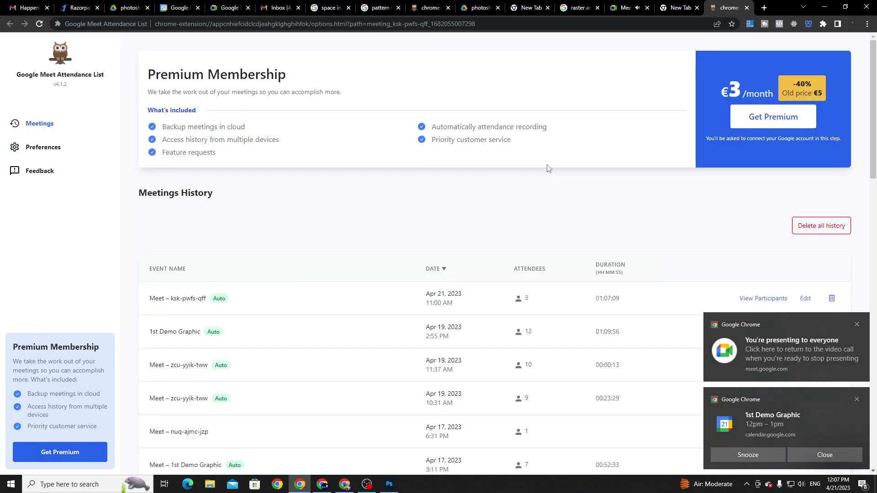
click(824, 5)
click(367, 484)
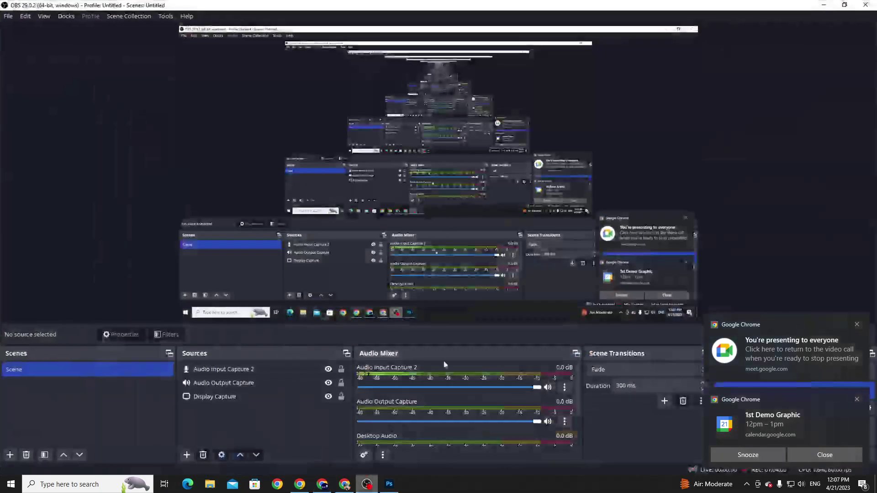